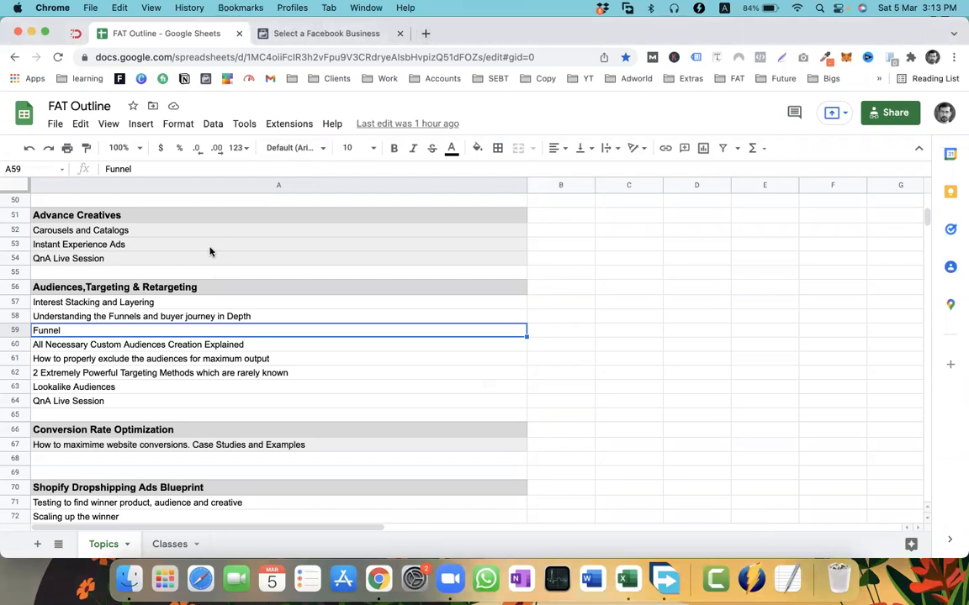
Select the "Interest Stacking and Layering" topic in the outline sheet, and open Ads Manager from the FAT bookmarks in the Facebook Business page
left_click(82, 302)
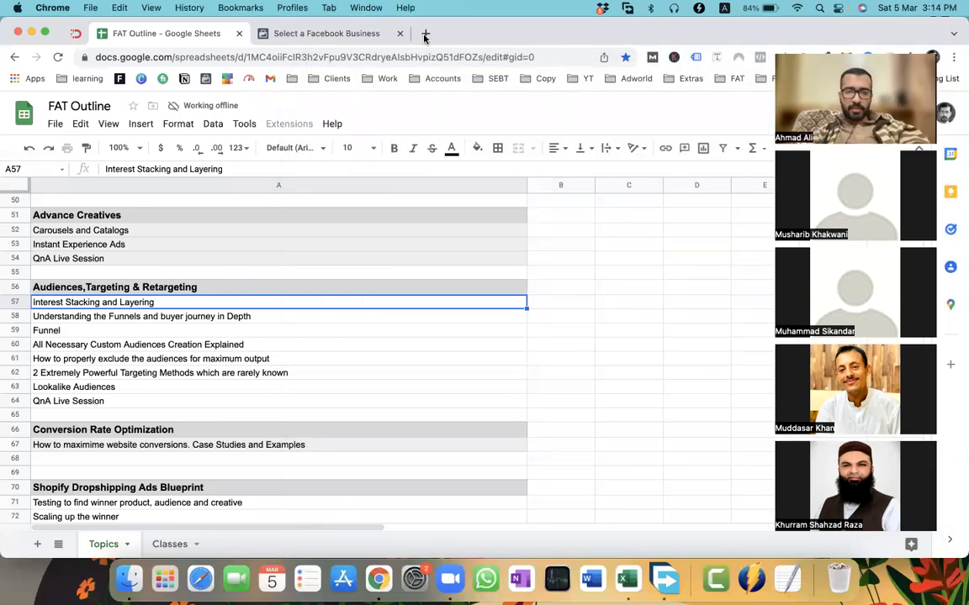
left_click(350, 37)
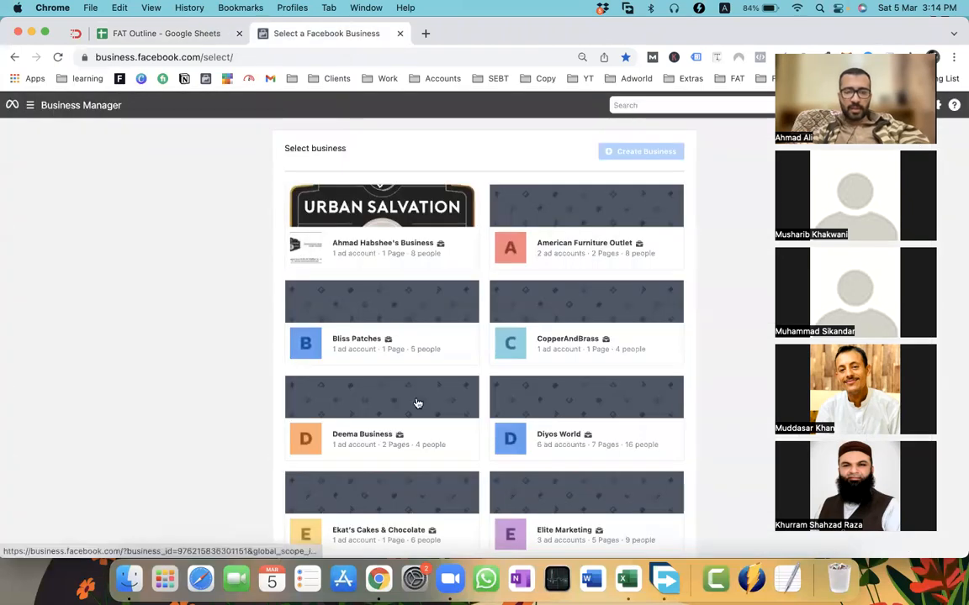
scroll(435, 398, "down", 3)
left_click(334, 359)
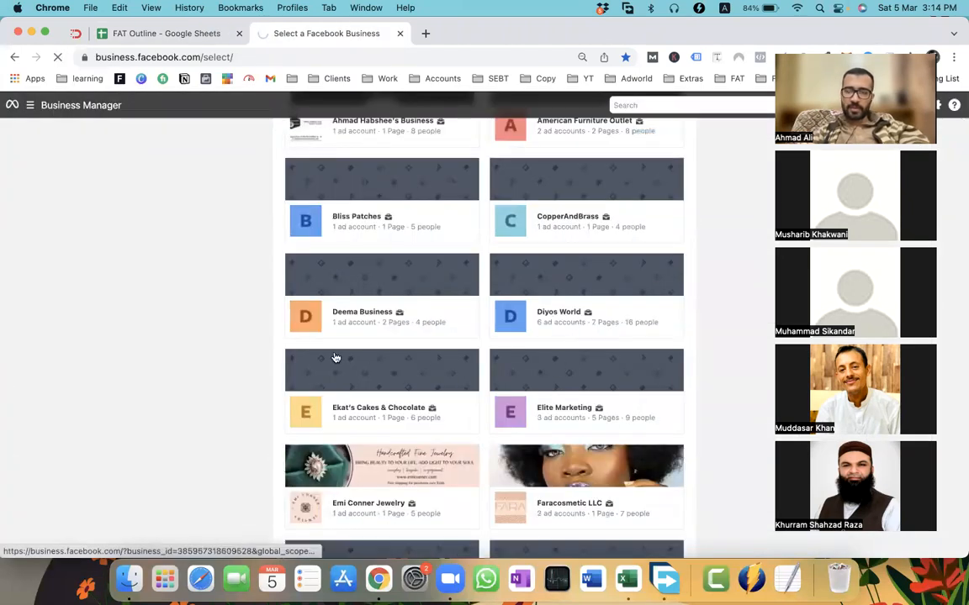
left_click(730, 78)
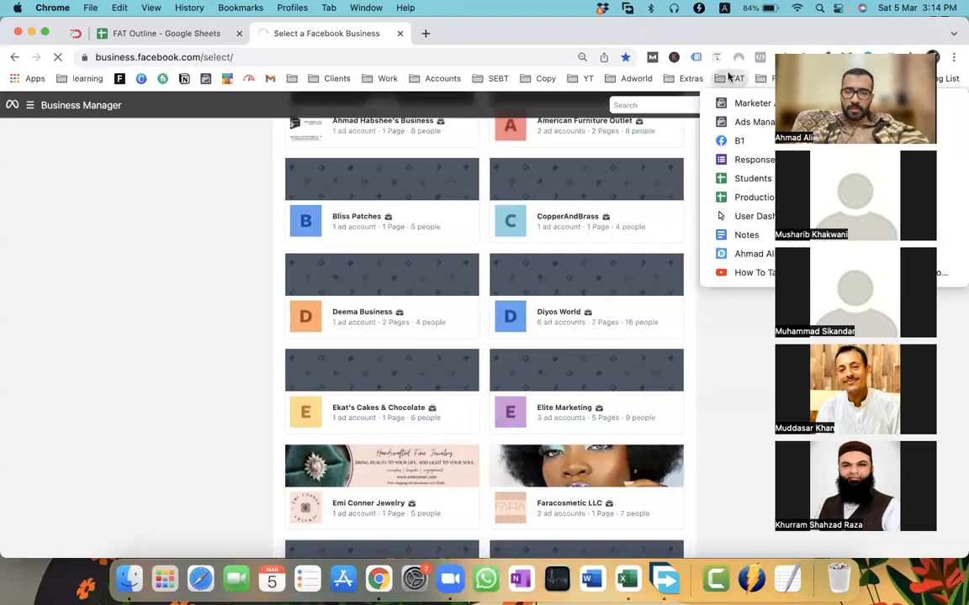
left_click(734, 123)
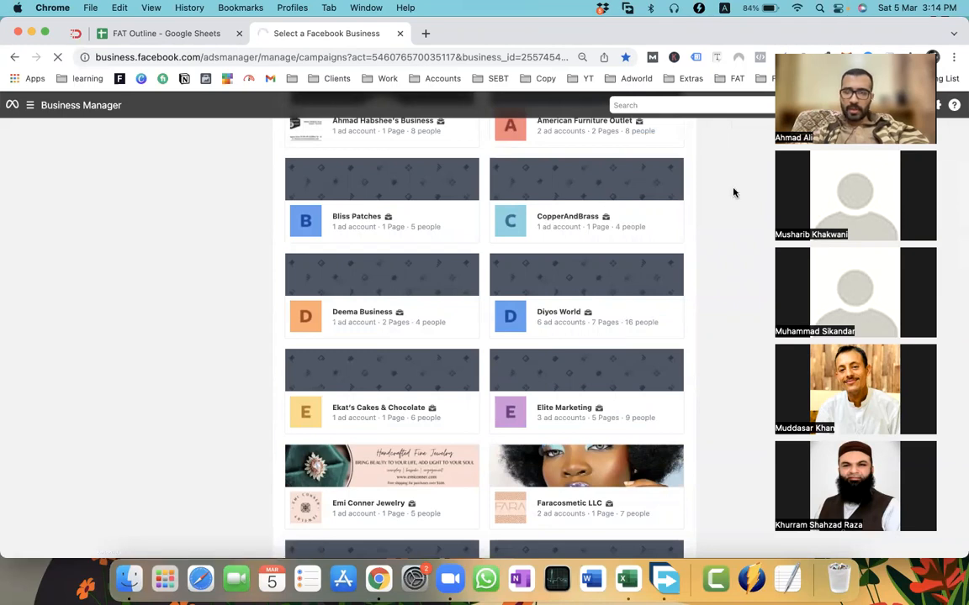
Switch the Wi-Fi connection from White to the first PTCL-BB network and reload Ads Manager
left_click(797, 10)
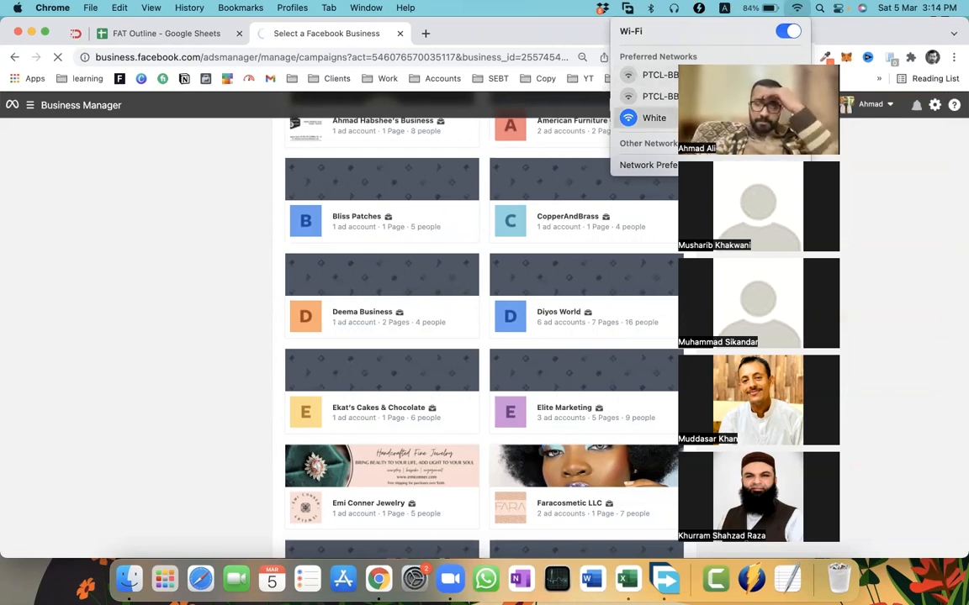
left_click(477, 182)
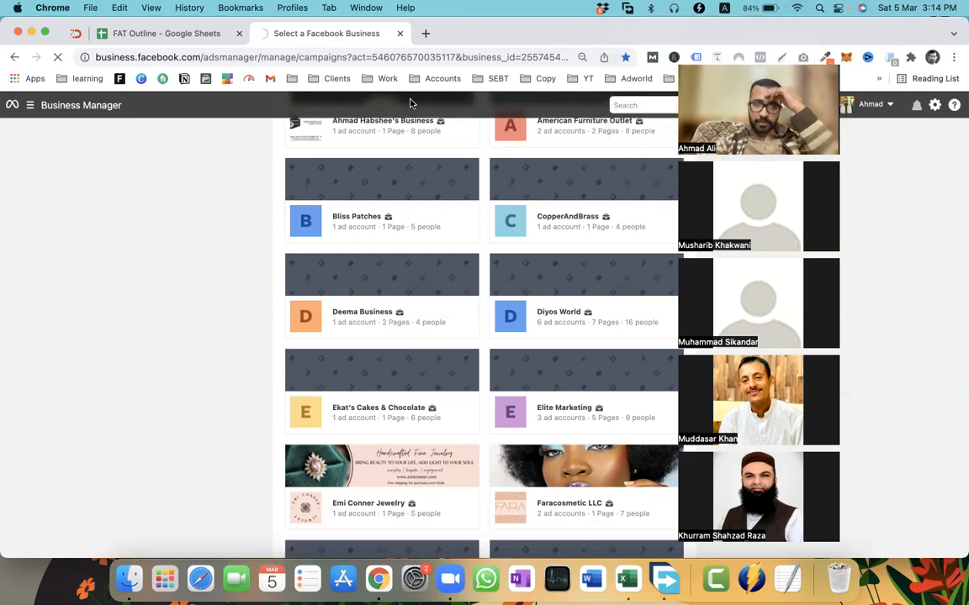
left_click(796, 8)
left_click(661, 74)
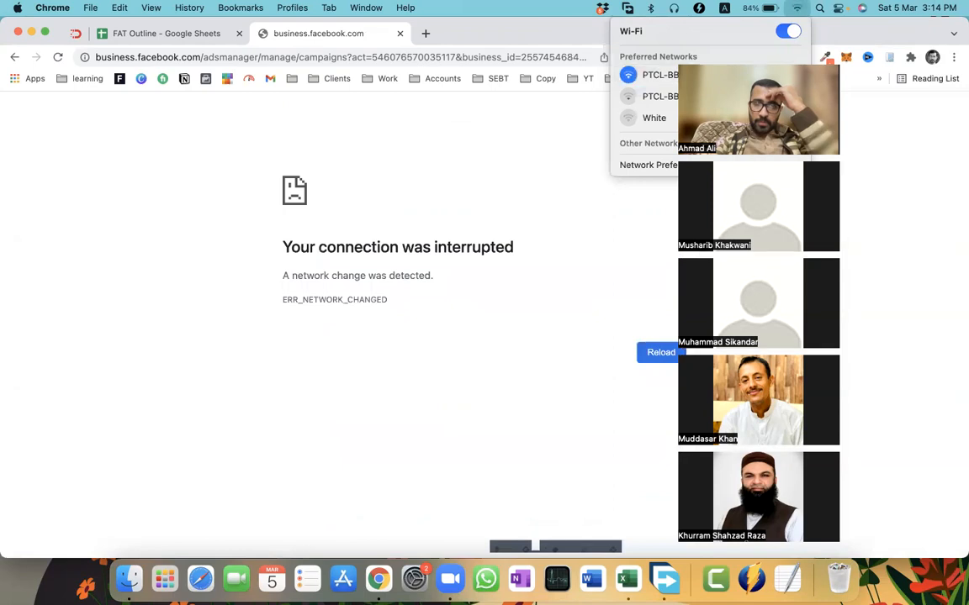
left_click(57, 59)
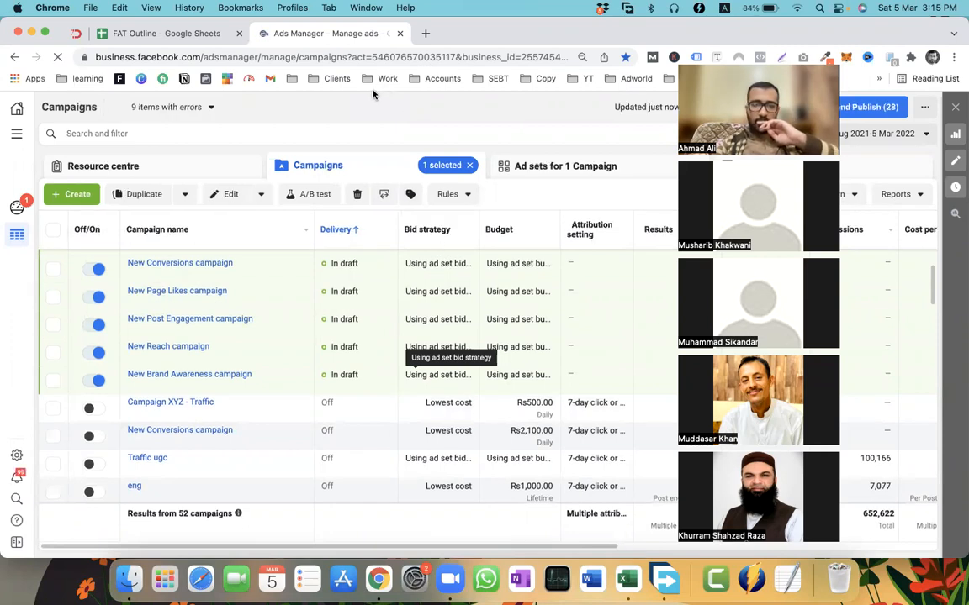
Create a new campaign with the Conversions objective and open its ad set for editing
left_click(81, 200)
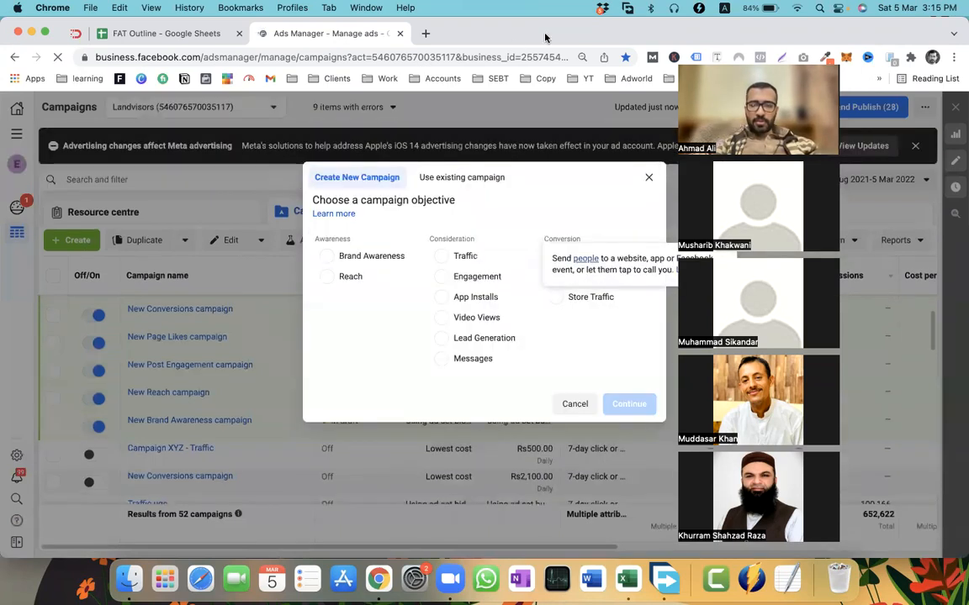
left_click(586, 256)
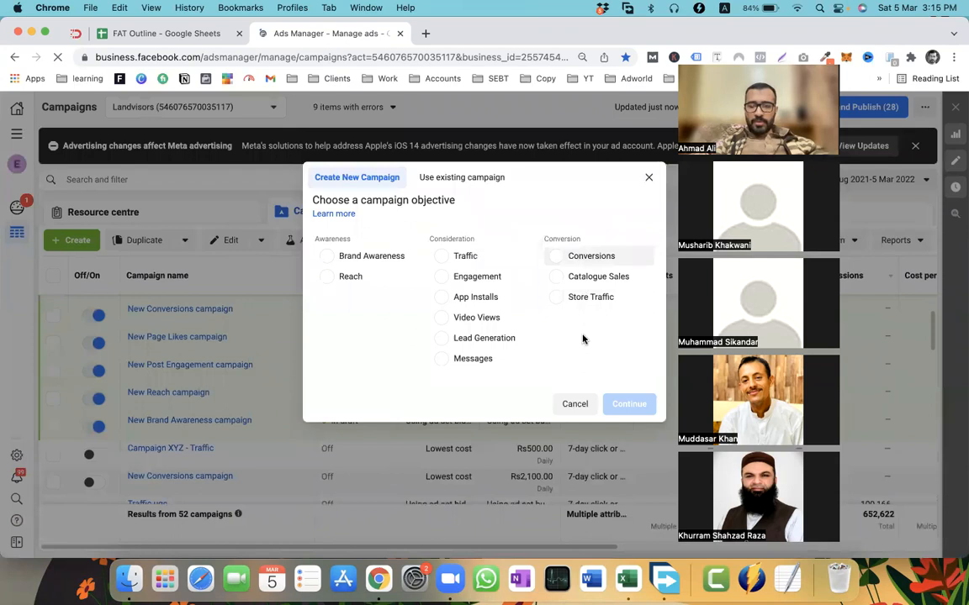
left_click(623, 492)
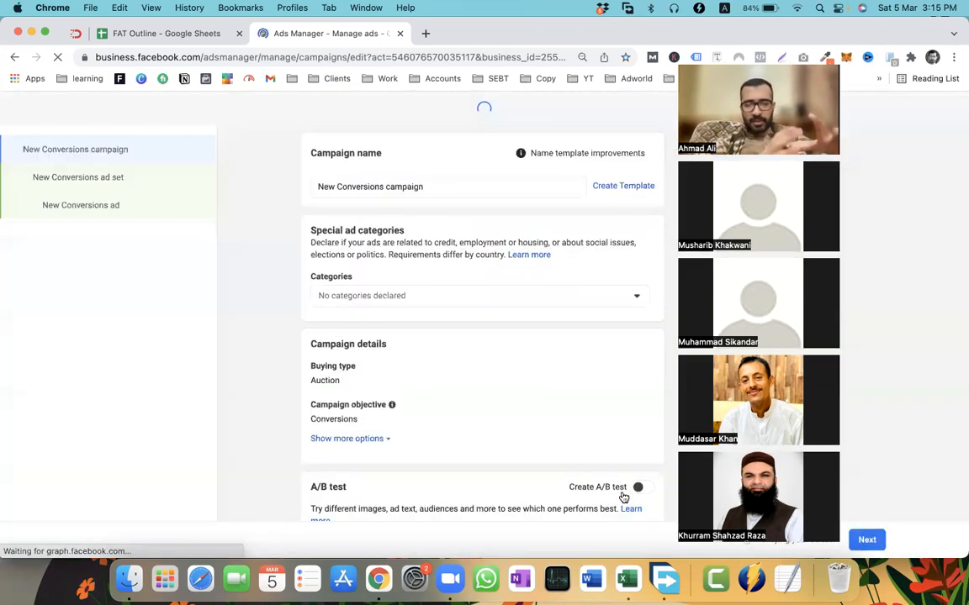
left_click(94, 188)
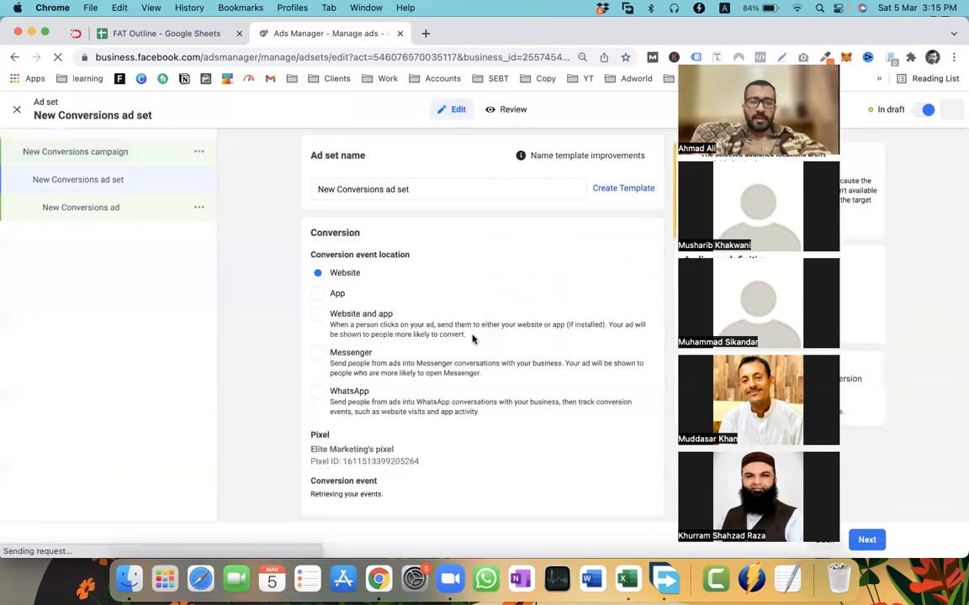
Look through the ad set's budget, schedule and audience settings
scroll(472, 336, "down", 10)
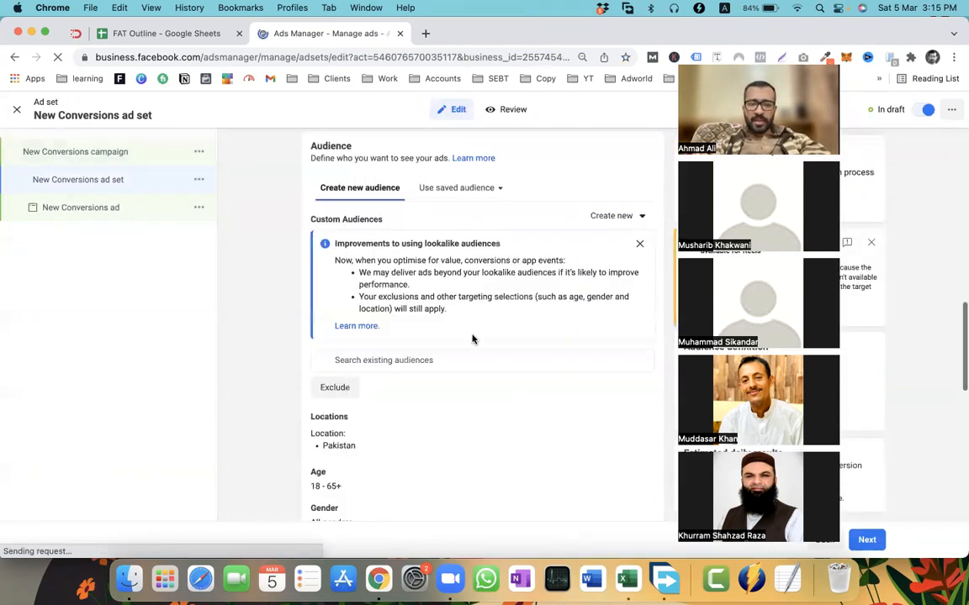
scroll(471, 338, "down", 2)
scroll(472, 338, "up", 1)
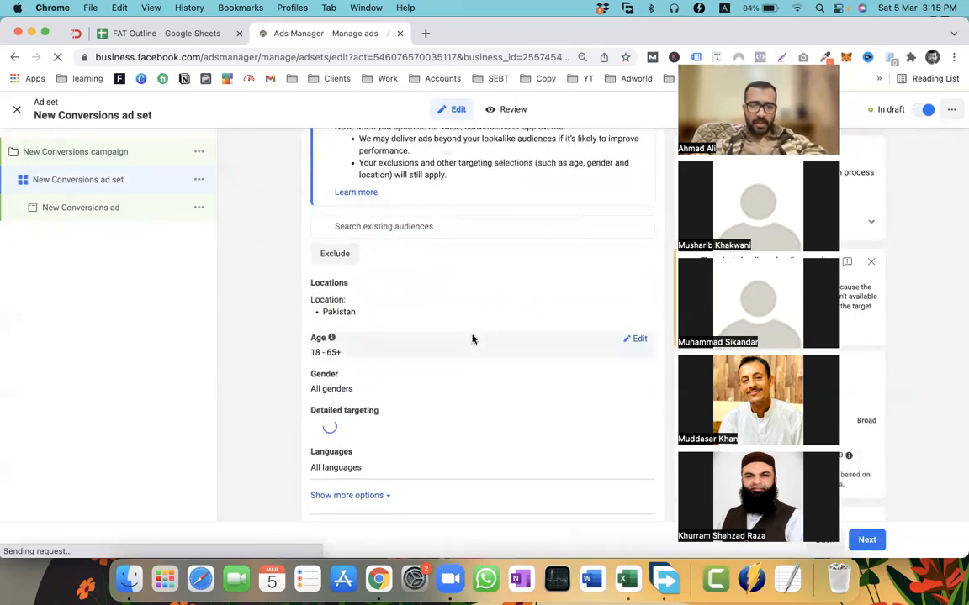
scroll(471, 339, "up", 1)
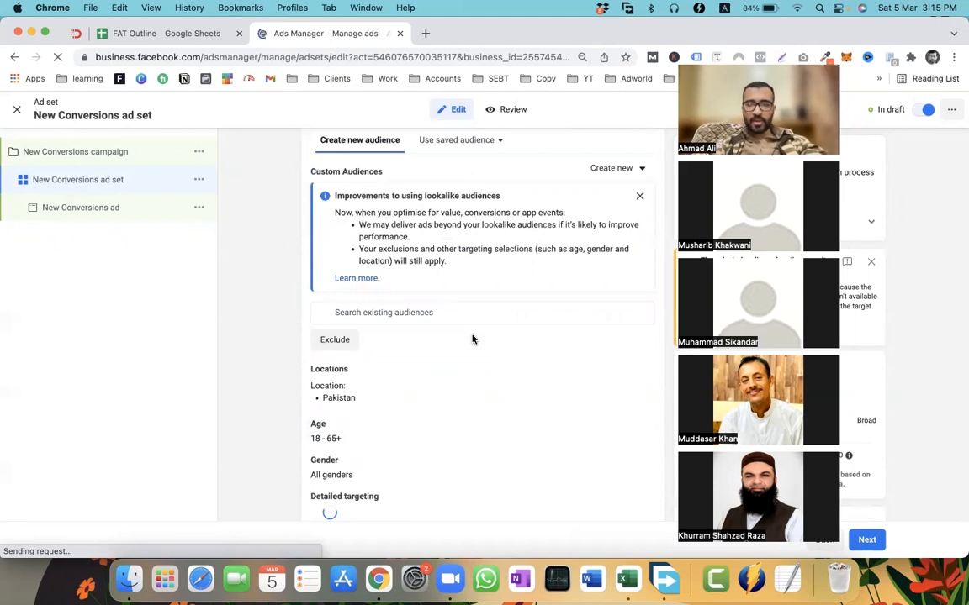
scroll(473, 338, "up", 1)
scroll(471, 337, "up", 3)
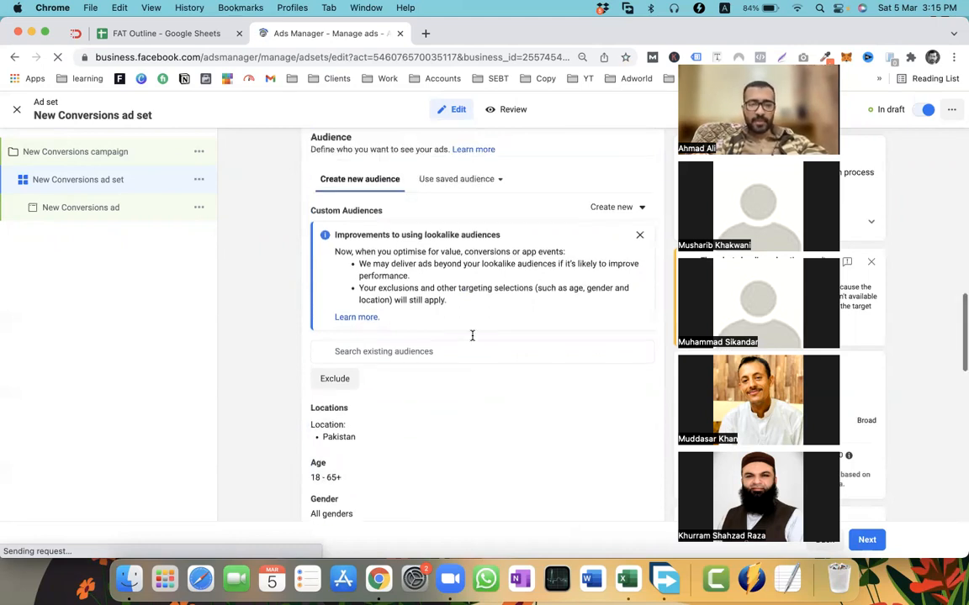
scroll(472, 337, "up", 3)
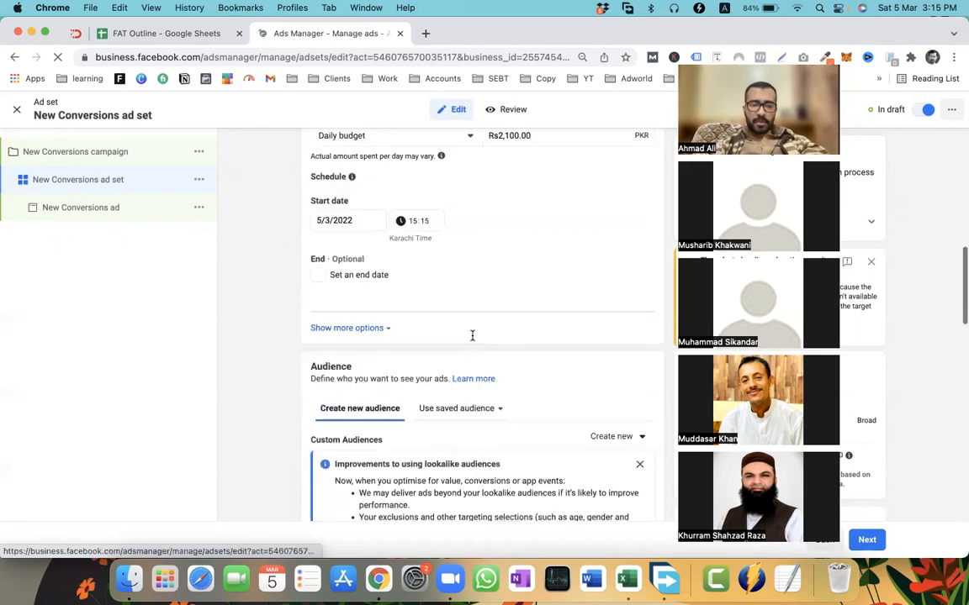
scroll(611, 409, "down", 5)
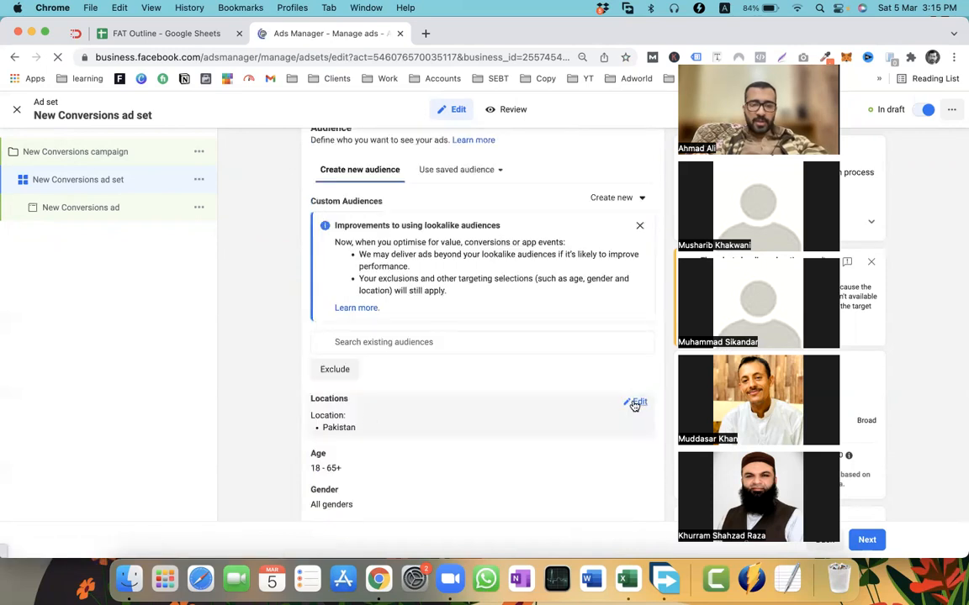
Open the audience's location settings for editing and view the available location type options
left_click(381, 429)
scroll(378, 362, "down", 2)
left_click(373, 321)
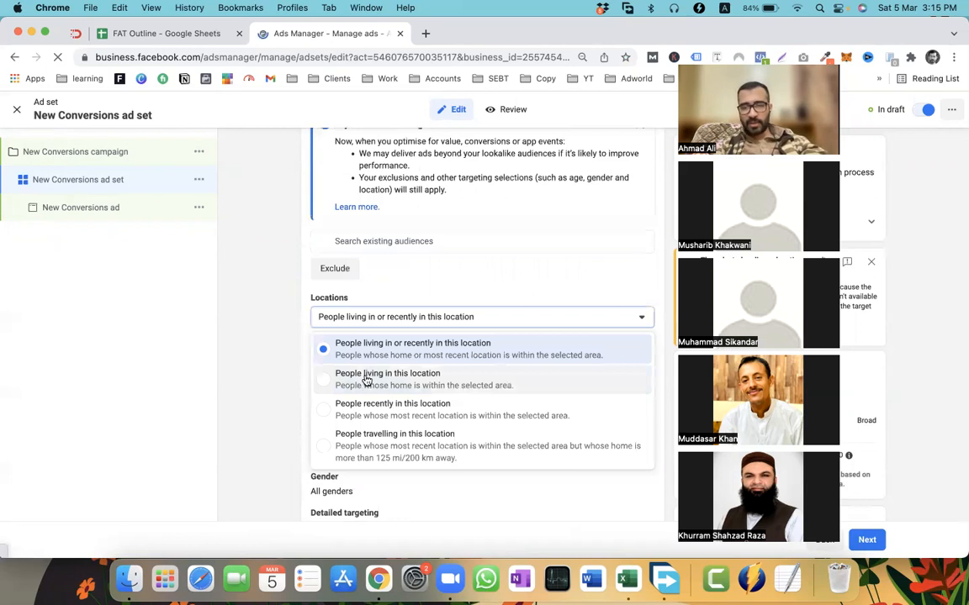
left_click(388, 321)
Search the audience's detailed targeting for pet interests and add PetSmart
scroll(362, 321, "down", 2)
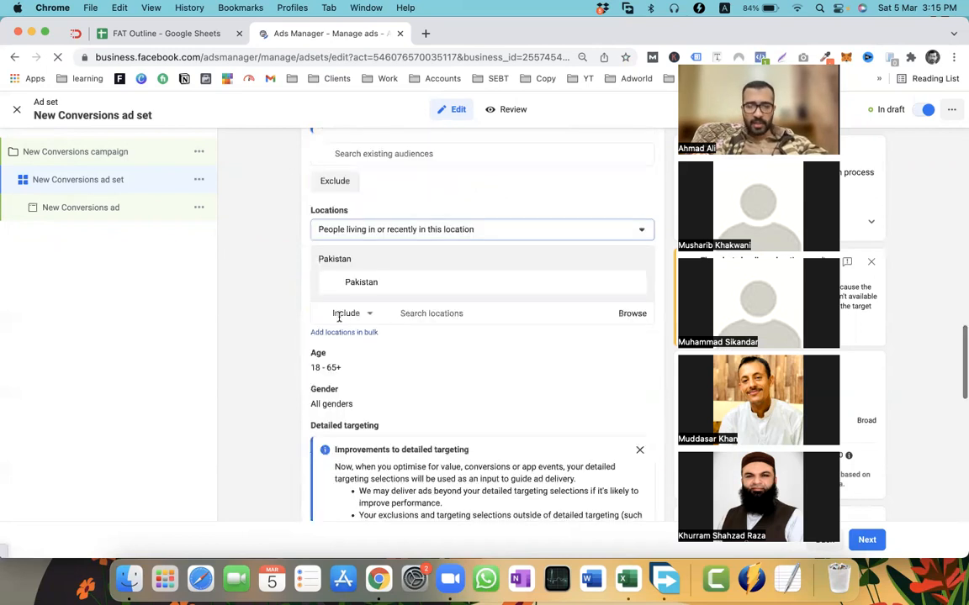
scroll(340, 311, "down", 2)
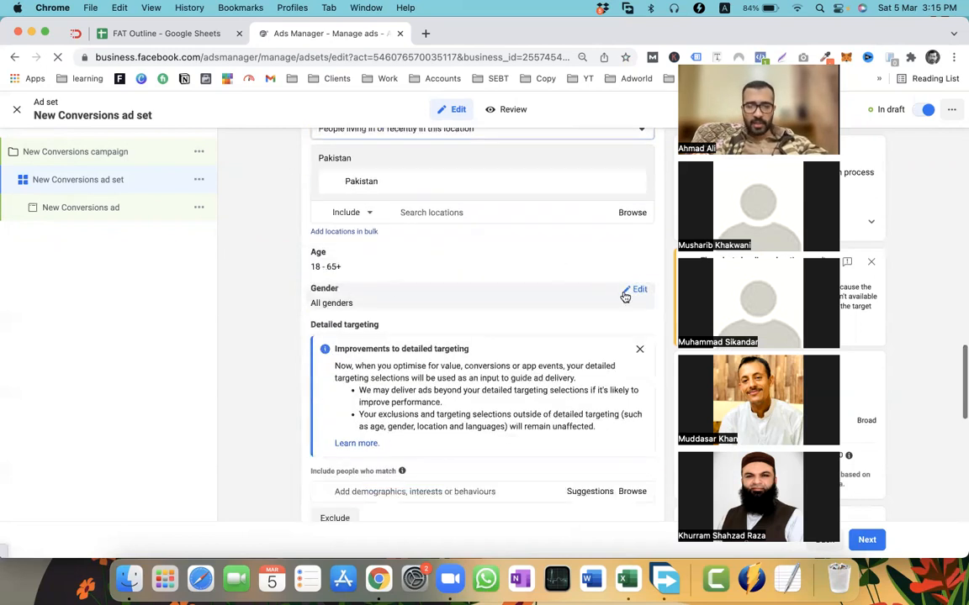
scroll(484, 318, "down", 3)
scroll(352, 265, "down", 2)
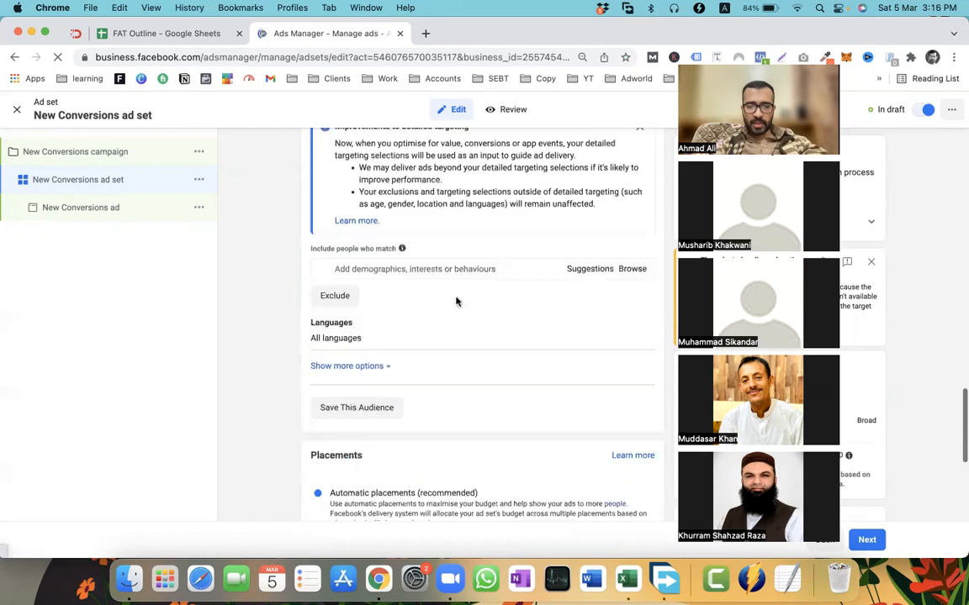
left_click(353, 268)
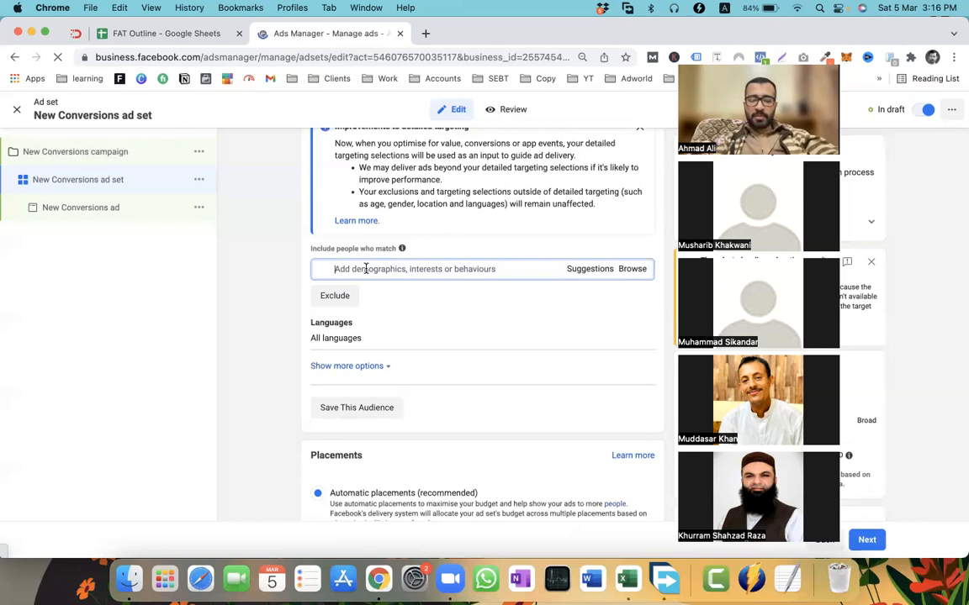
type("pet produ")
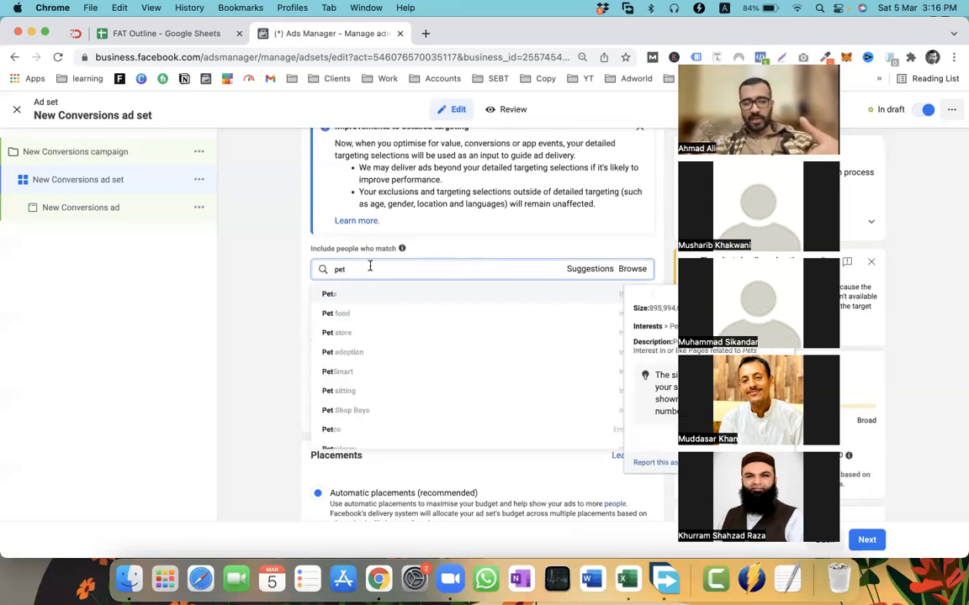
left_click(354, 373)
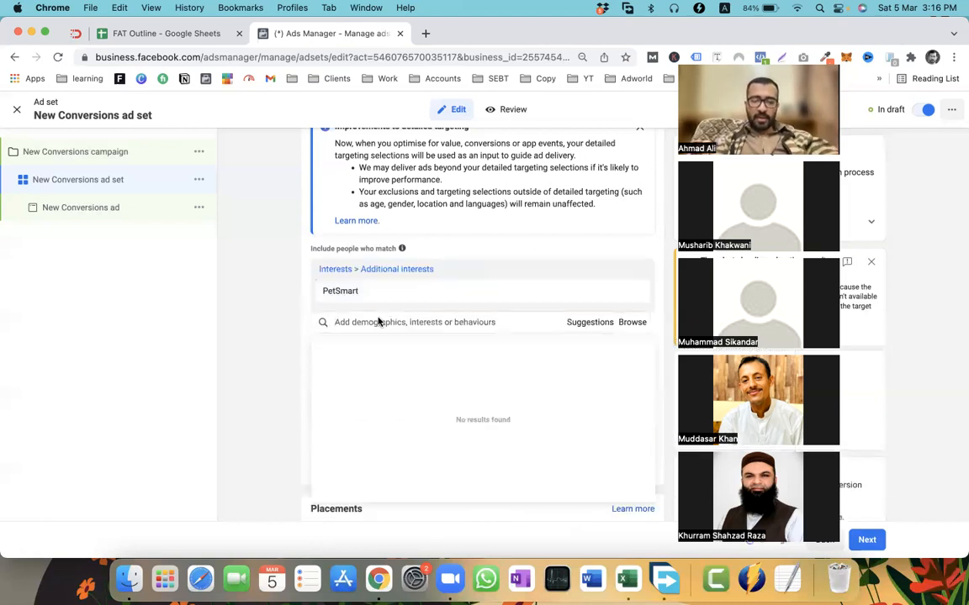
Add the Pet food and Pet Care interests to the same detailed targeting group
type("pet")
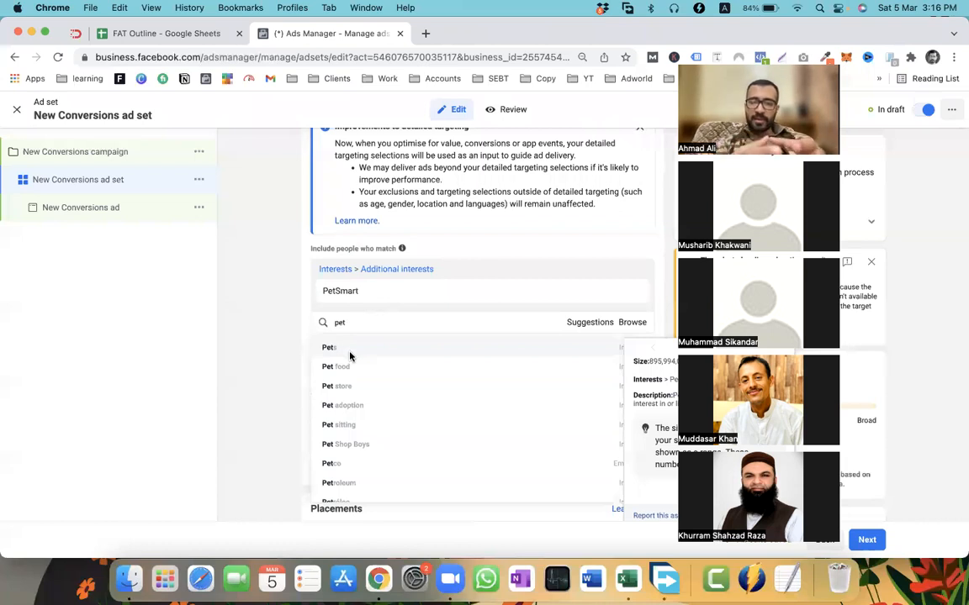
left_click(350, 357)
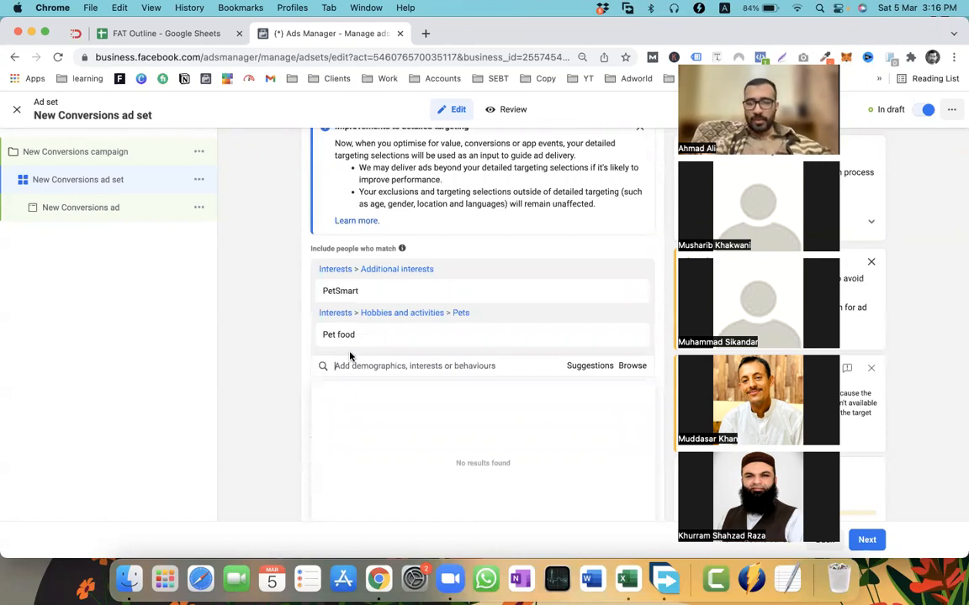
left_click(359, 368)
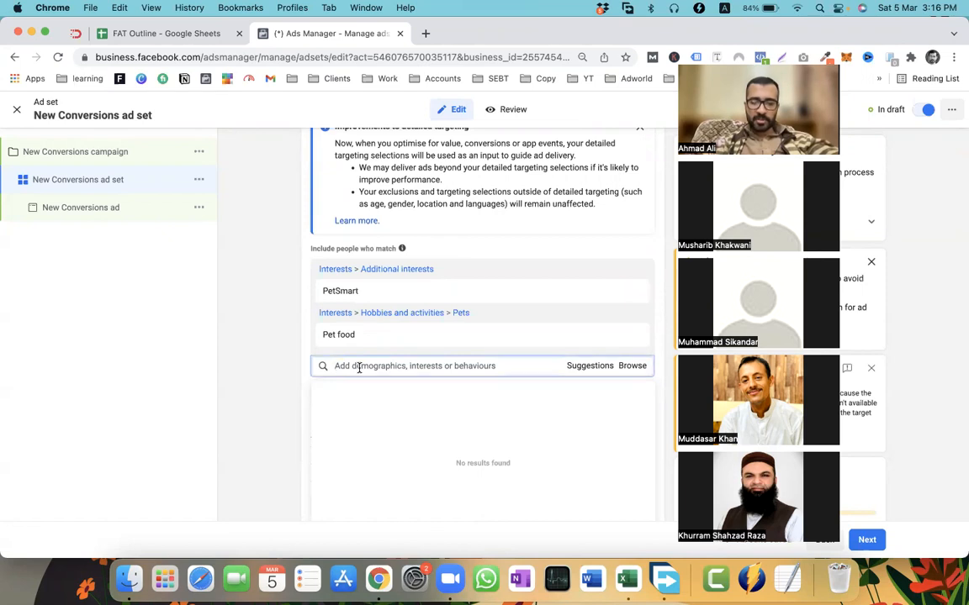
type("pet ca")
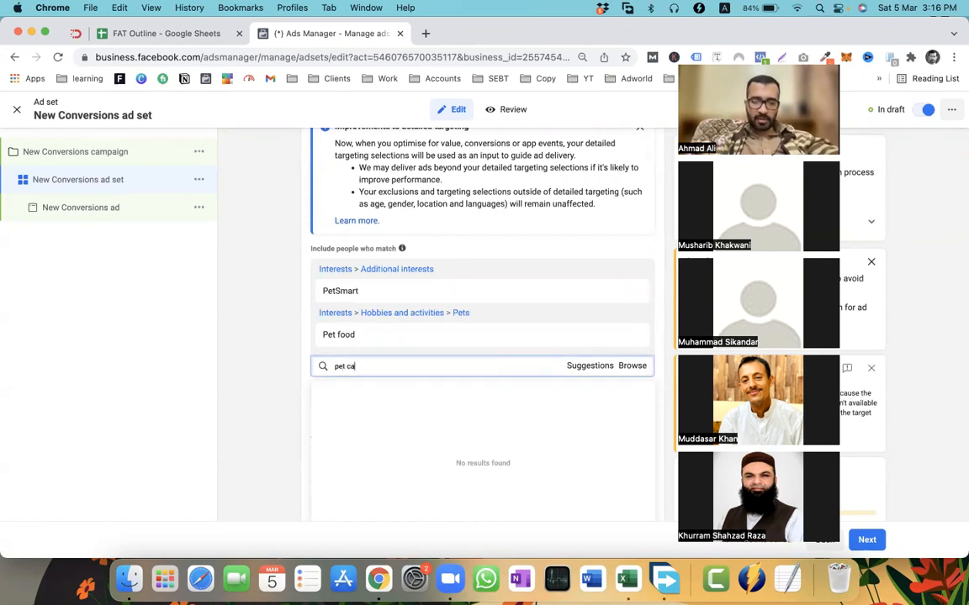
left_click(340, 388)
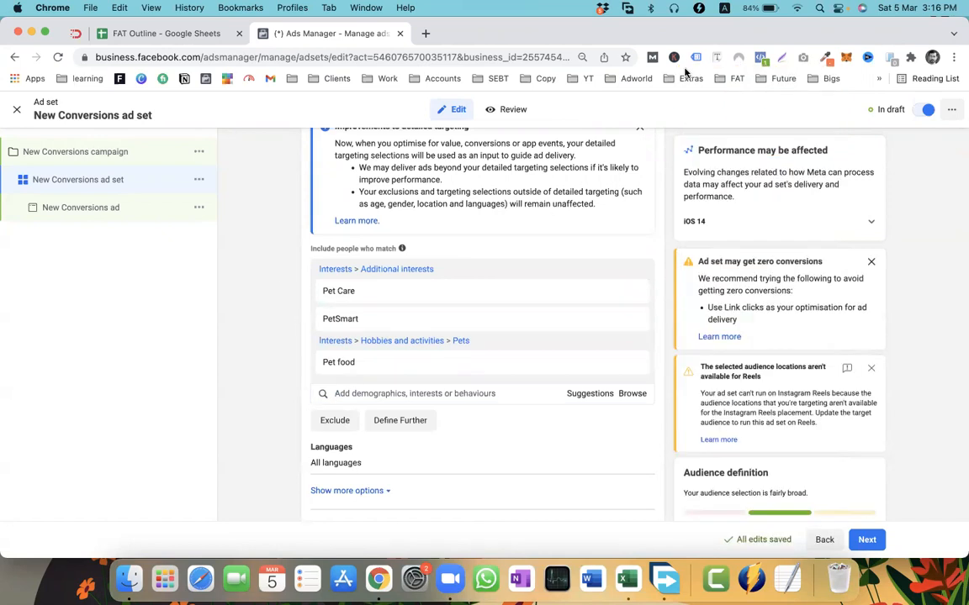
Check the estimated audience size in the ad set's audience definition
scroll(903, 381, "down", 2)
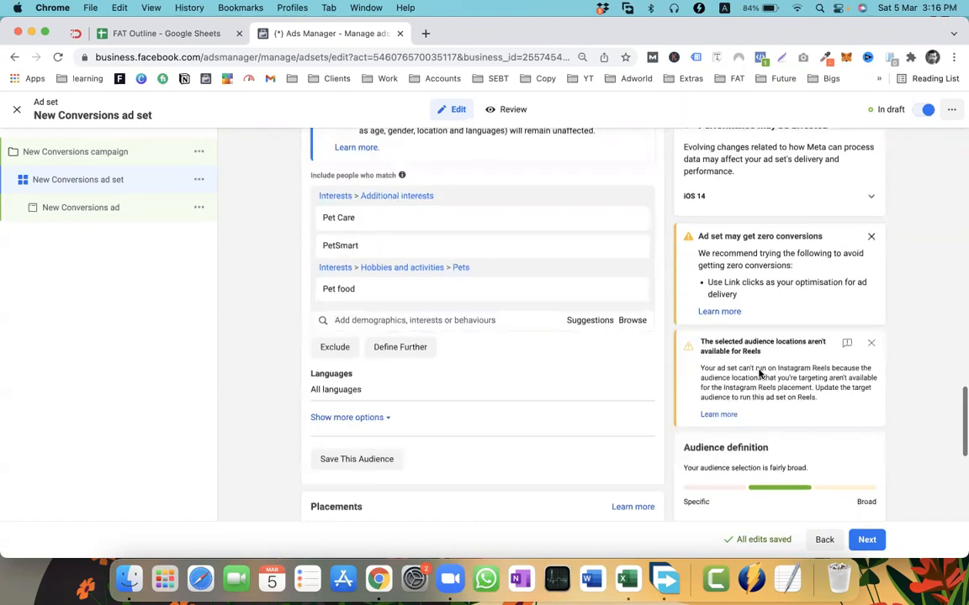
scroll(755, 347, "down", 5)
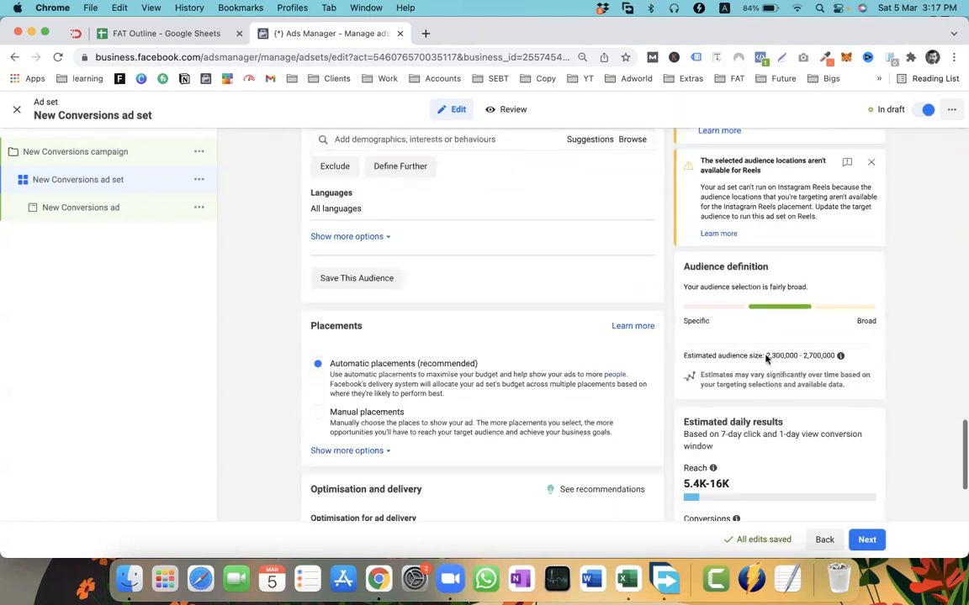
double_click(772, 355)
Search the audience's detailed targeting for car racing and add the Car racing interest to the pet interests group
scroll(444, 277, "up", 3)
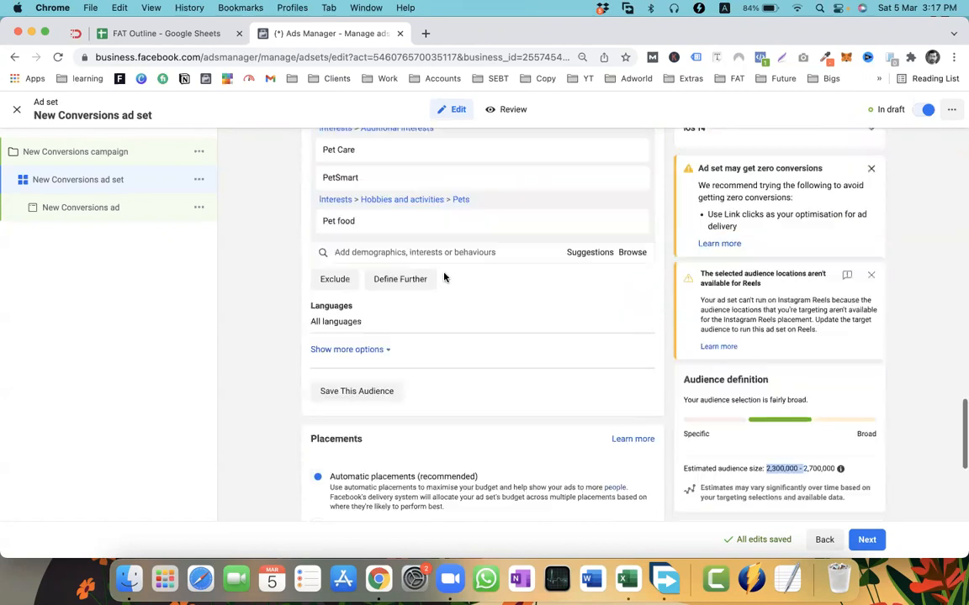
left_click(404, 251)
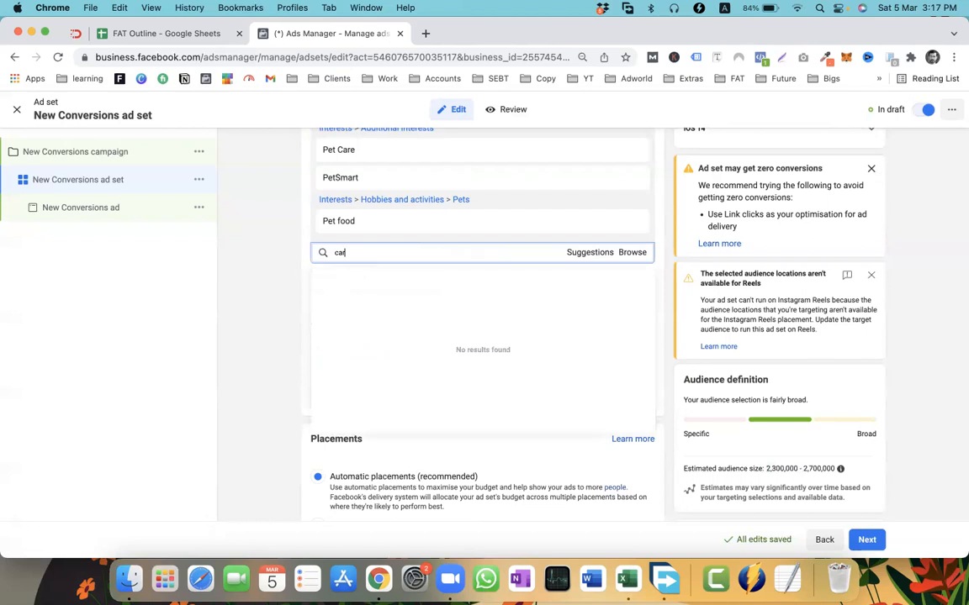
left_click(374, 278)
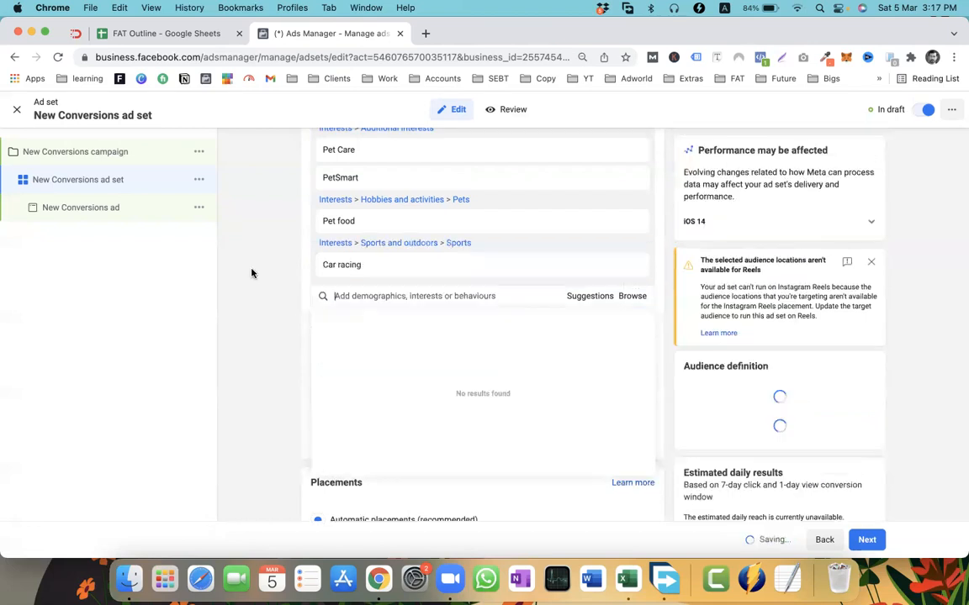
left_click(277, 291)
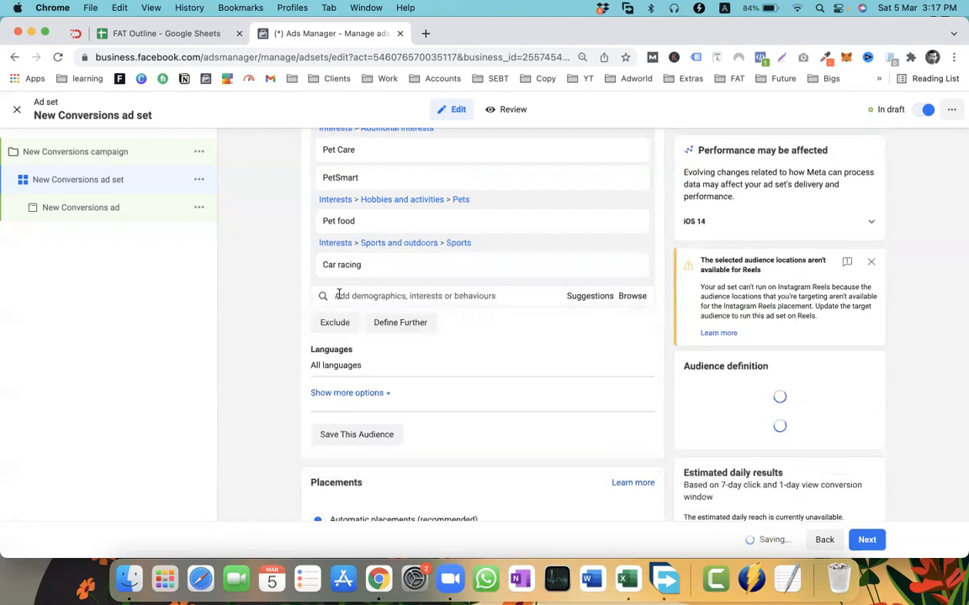
Check the updated estimated audience size in the audience definition against the interests included in detailed targeting
scroll(828, 429, "down", 3)
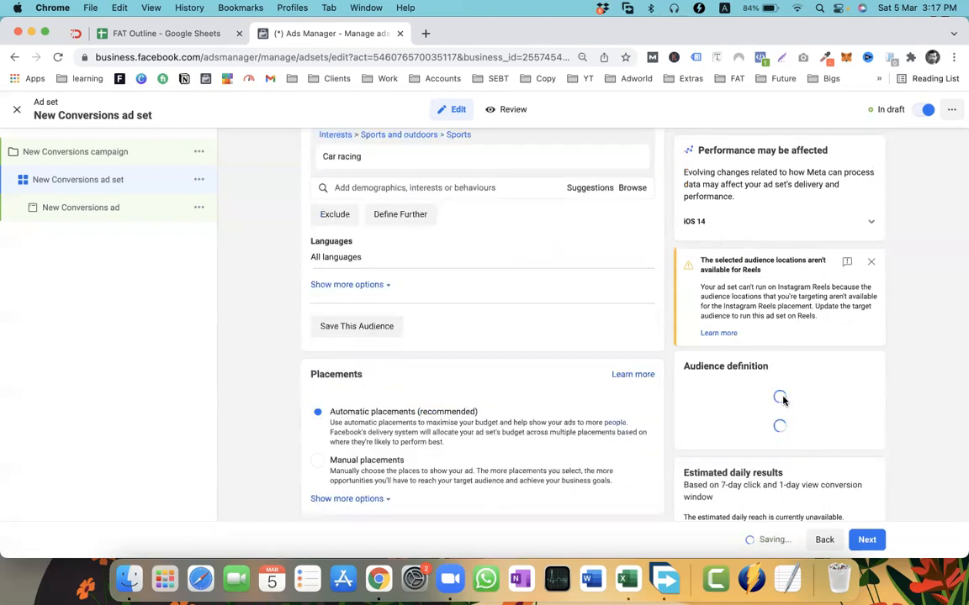
scroll(782, 400, "down", 4)
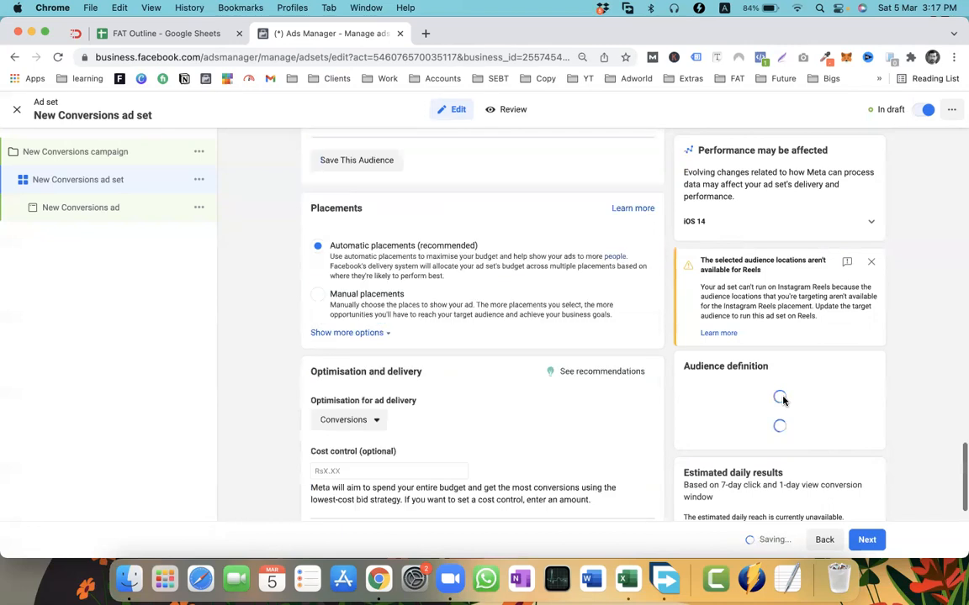
scroll(783, 401, "down", 1)
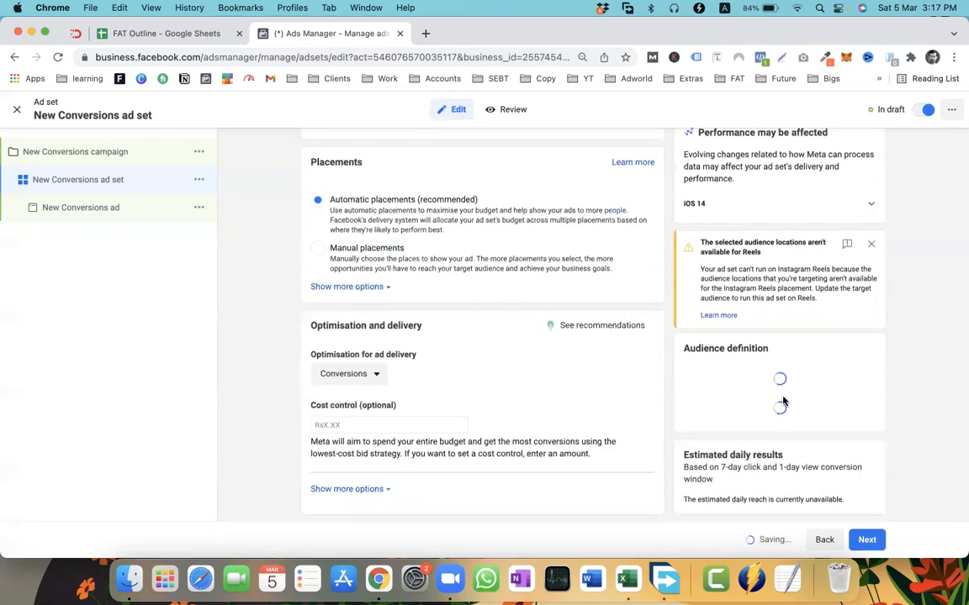
scroll(783, 402, "up", 4)
scroll(780, 396, "down", 2)
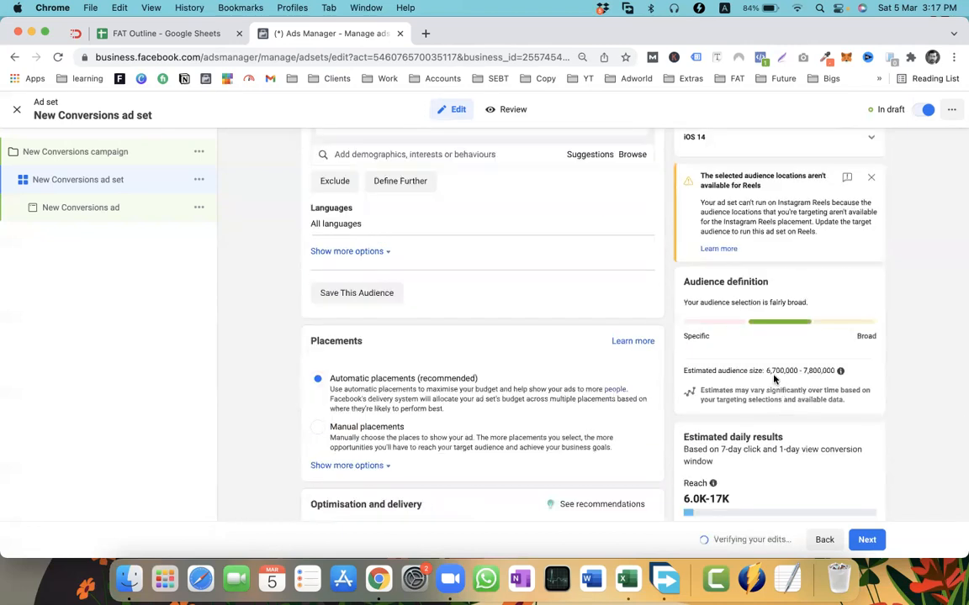
left_click_drag(766, 370, 797, 370)
scroll(551, 370, "up", 8)
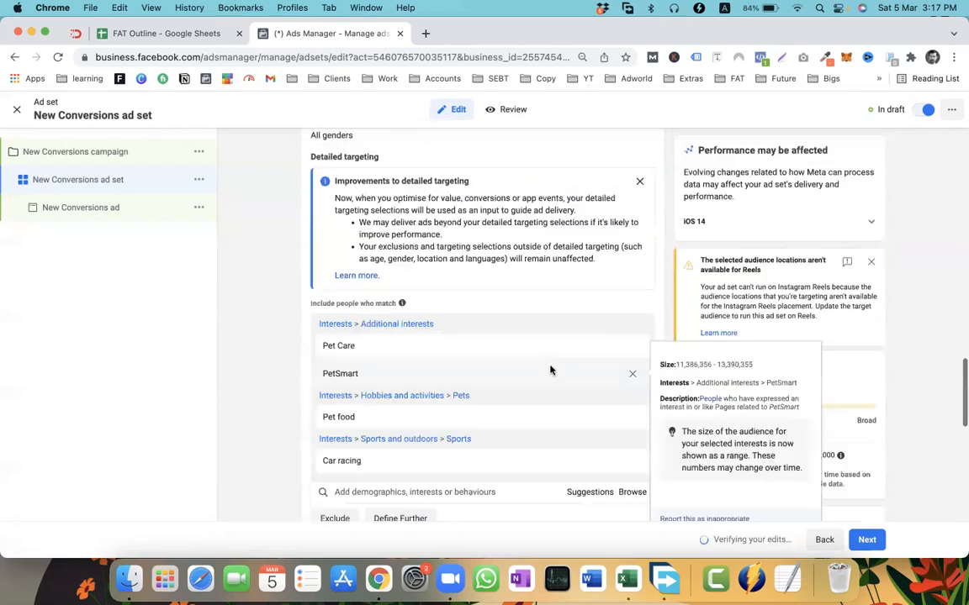
scroll(373, 353, "down", 1)
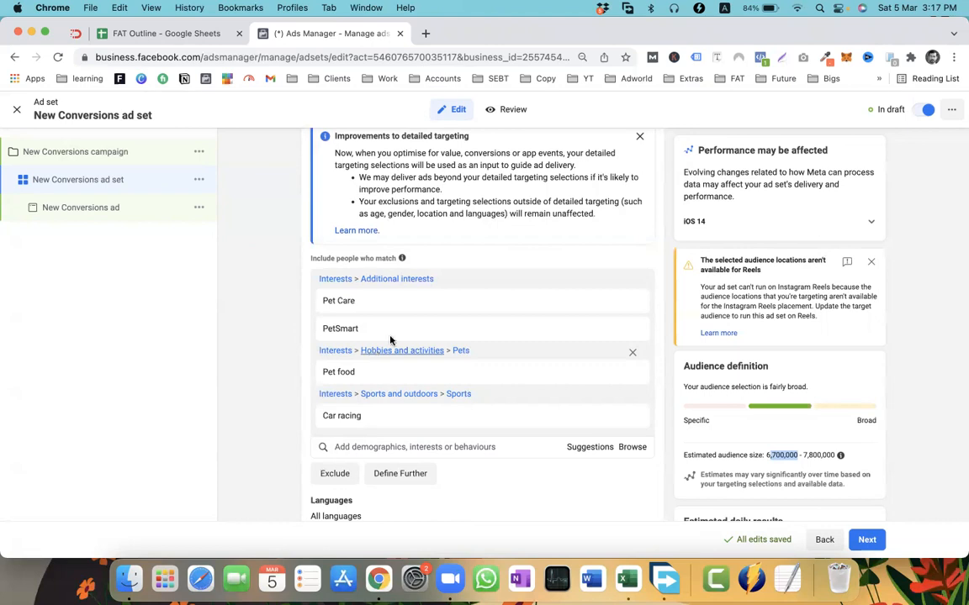
Remove the Car racing interest from the detailed targeting and add it back to the same group
scroll(400, 416, "down", 2)
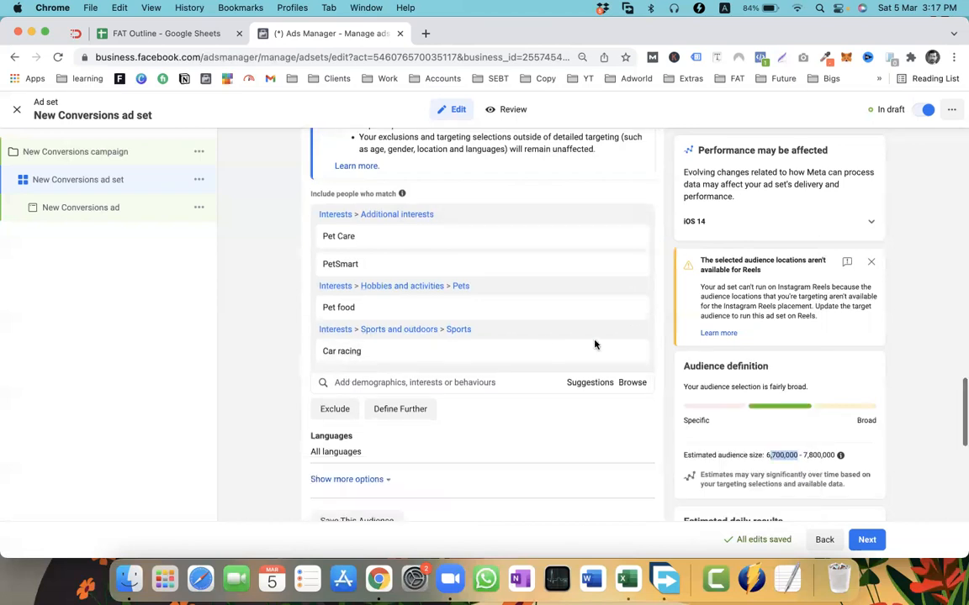
left_click(633, 352)
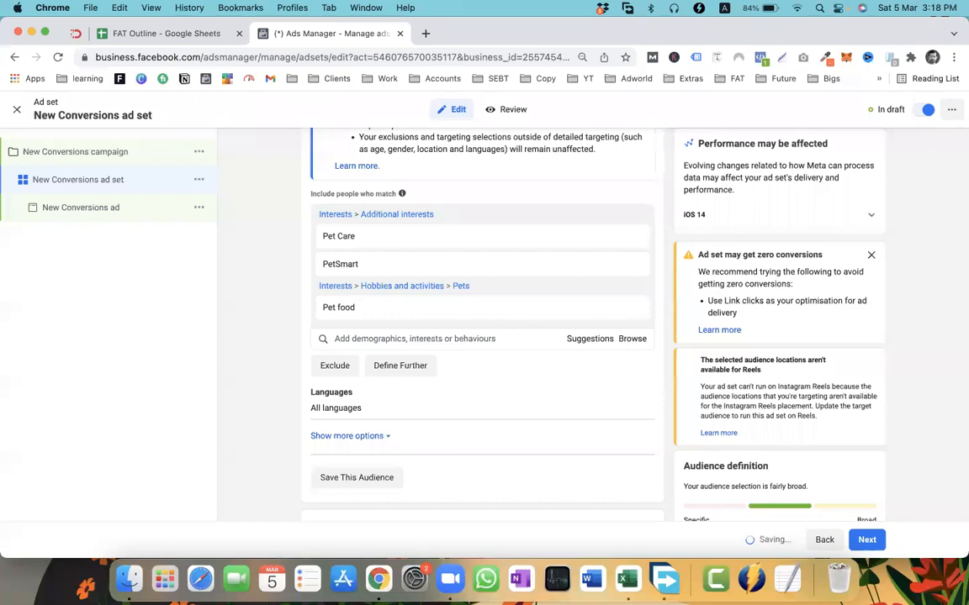
left_click(416, 339)
type("car rac")
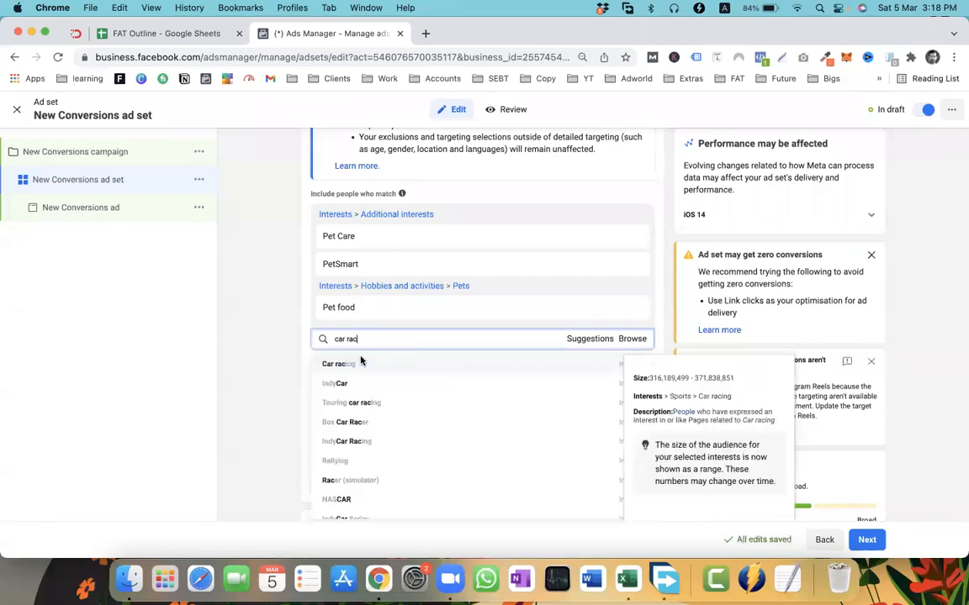
left_click(362, 363)
Compare the audience sizes of Pet Care, PetSmart, Pet food and Car racing with the ad set's estimated audience size
mouse_move(339, 243)
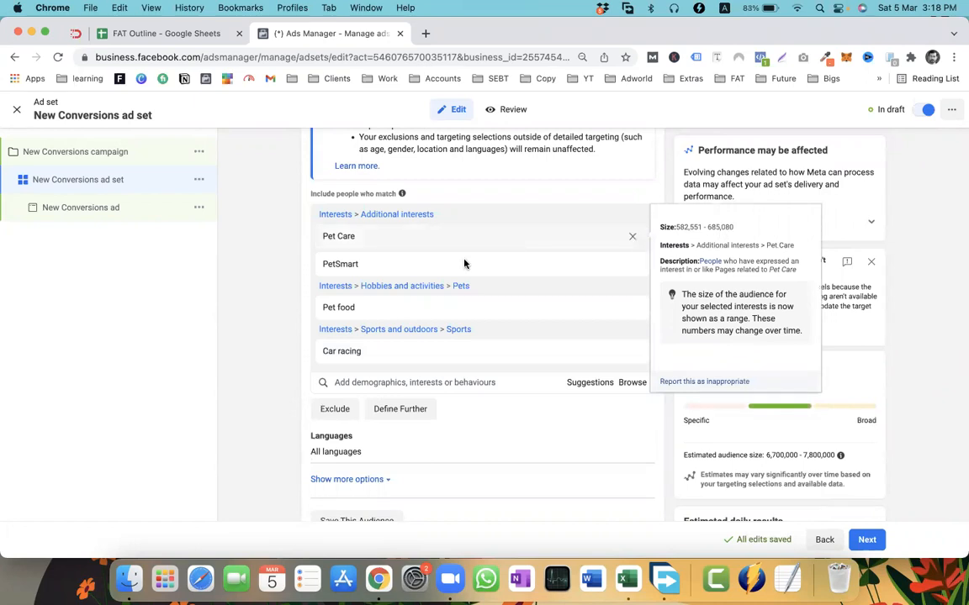
mouse_move(577, 271)
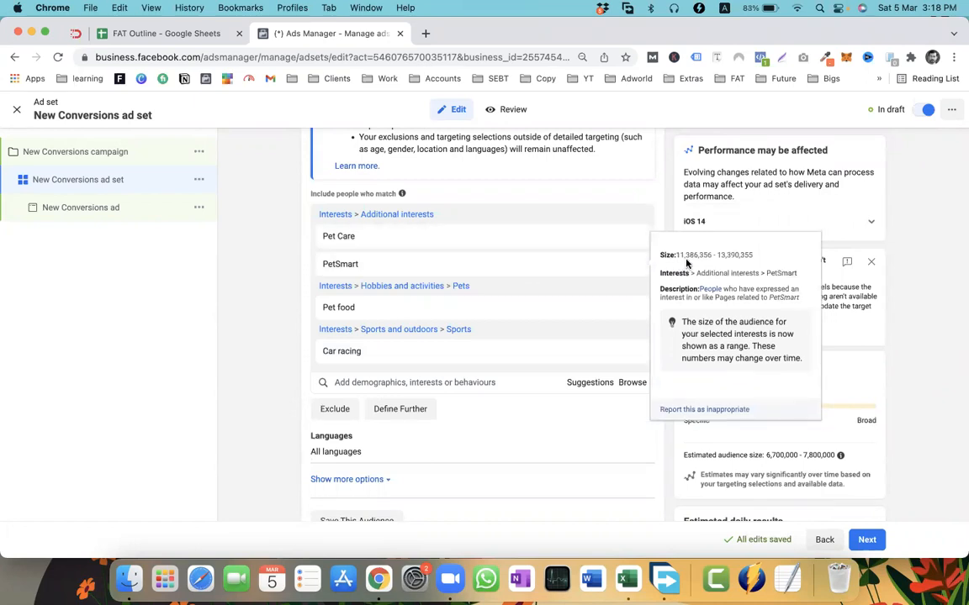
mouse_move(528, 309)
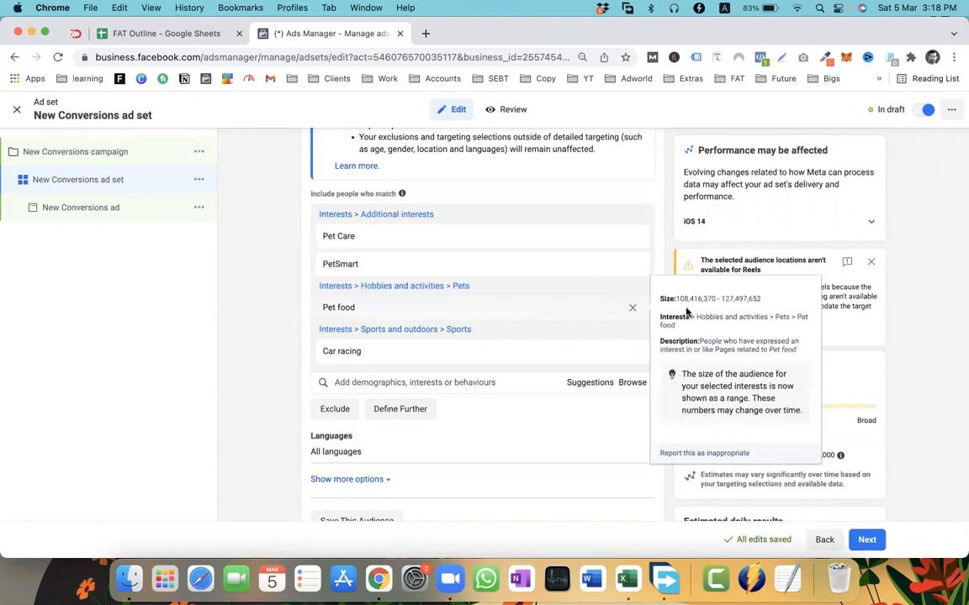
mouse_move(491, 344)
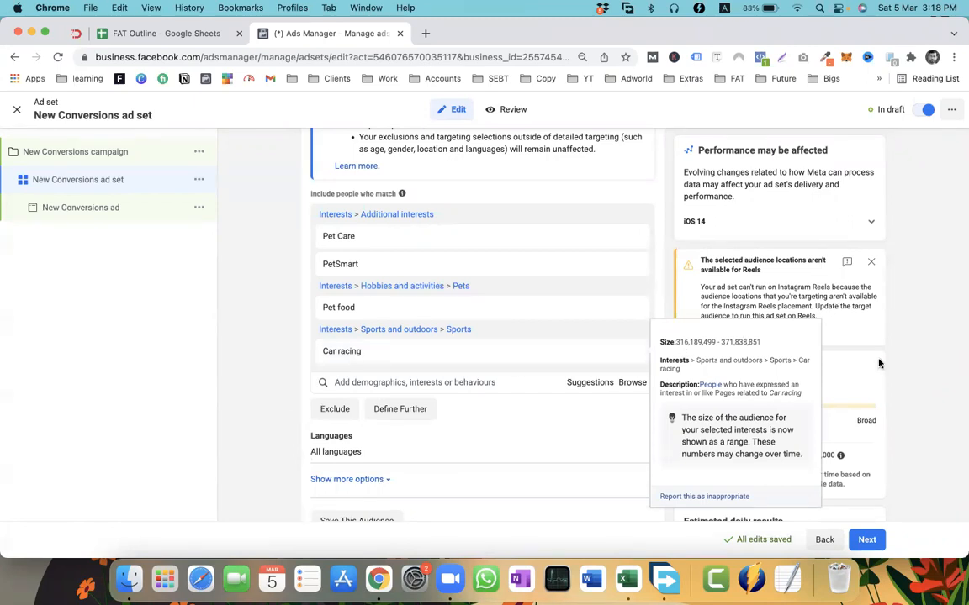
left_click_drag(765, 455, 797, 455)
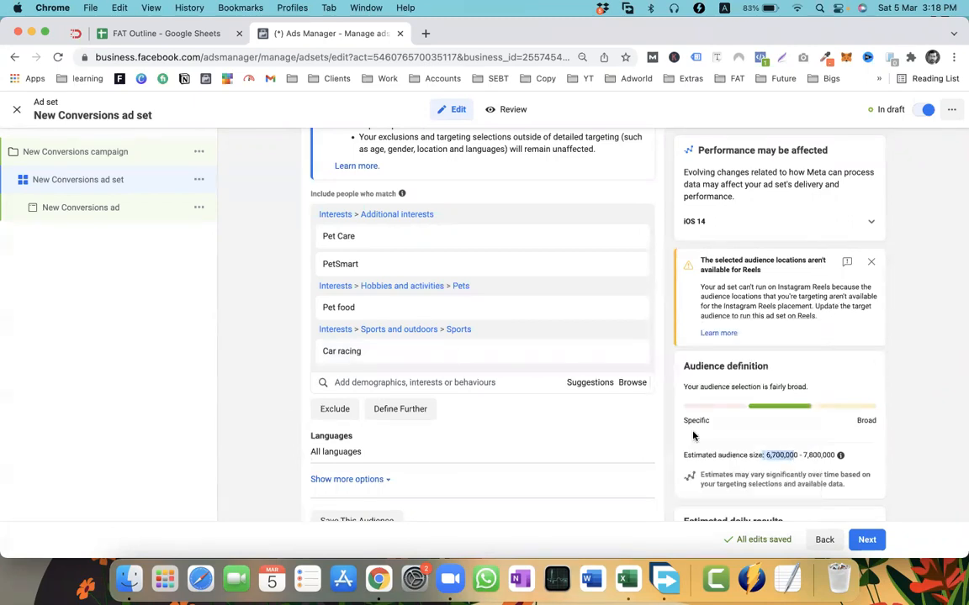
mouse_move(454, 350)
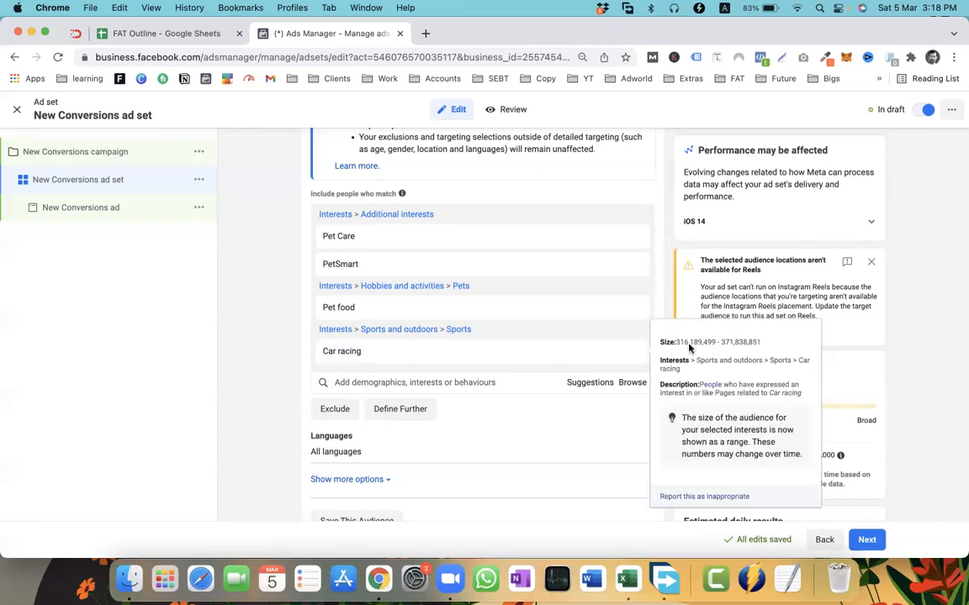
left_click_drag(672, 343, 689, 343)
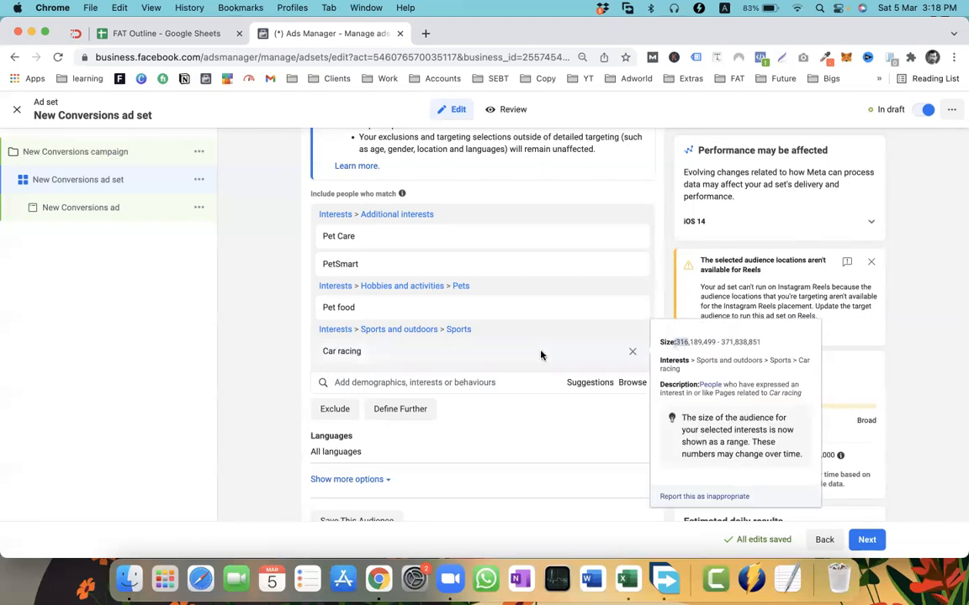
left_click_drag(719, 342, 674, 342)
Review the audience's location, age, gender and included interests in relation to its estimated audience size
scroll(558, 356, "up", 1)
scroll(559, 356, "up", 3)
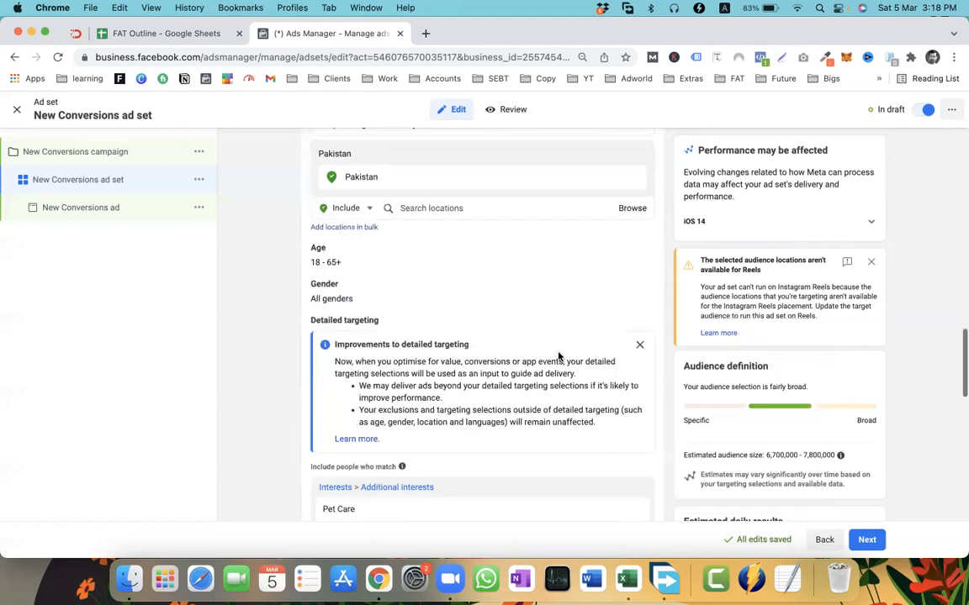
scroll(387, 281, "up", 2)
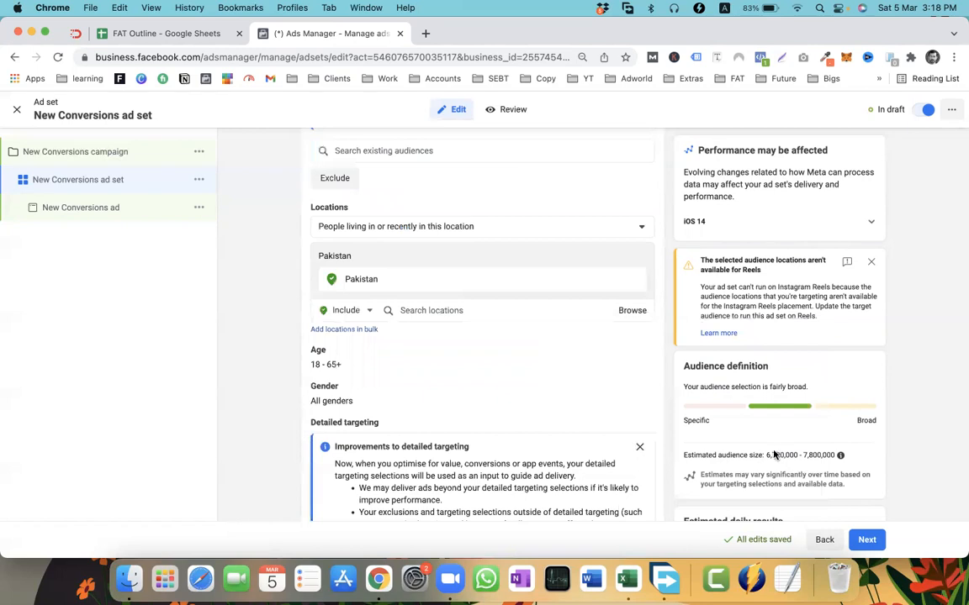
scroll(393, 310, "down", 5)
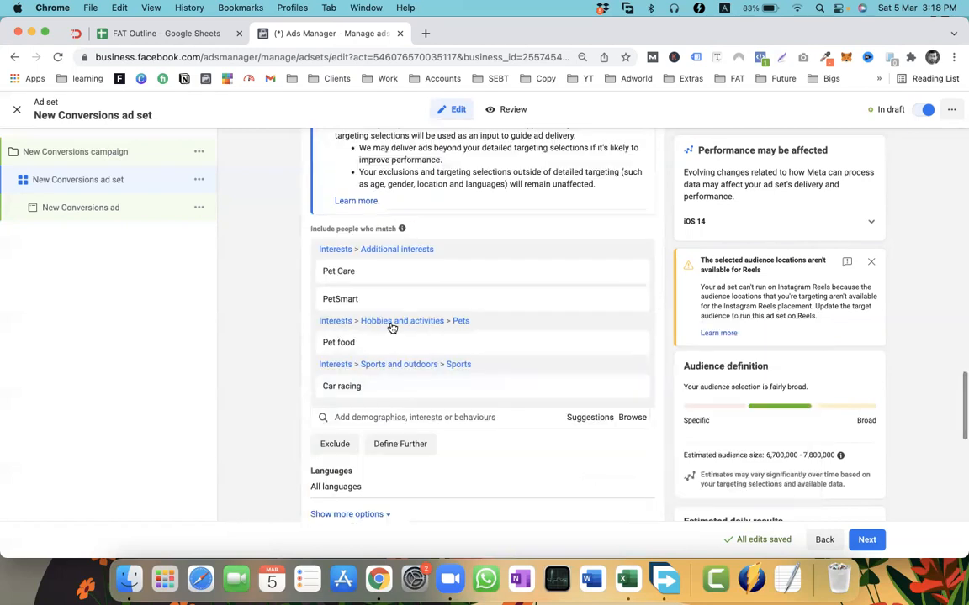
scroll(391, 324, "up", 1)
scroll(389, 322, "up", 3)
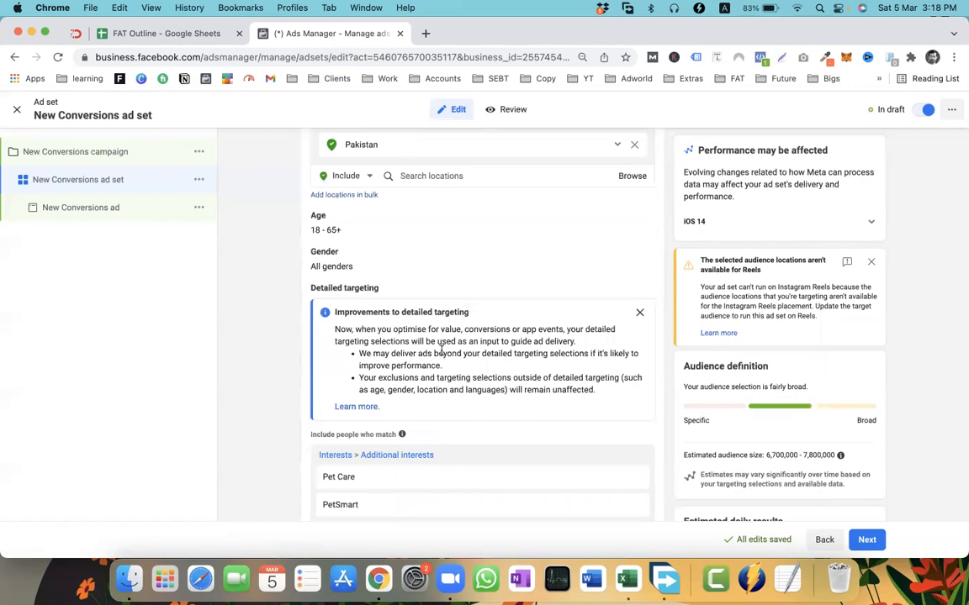
scroll(441, 354, "down", 4)
left_click_drag(812, 455, 769, 455)
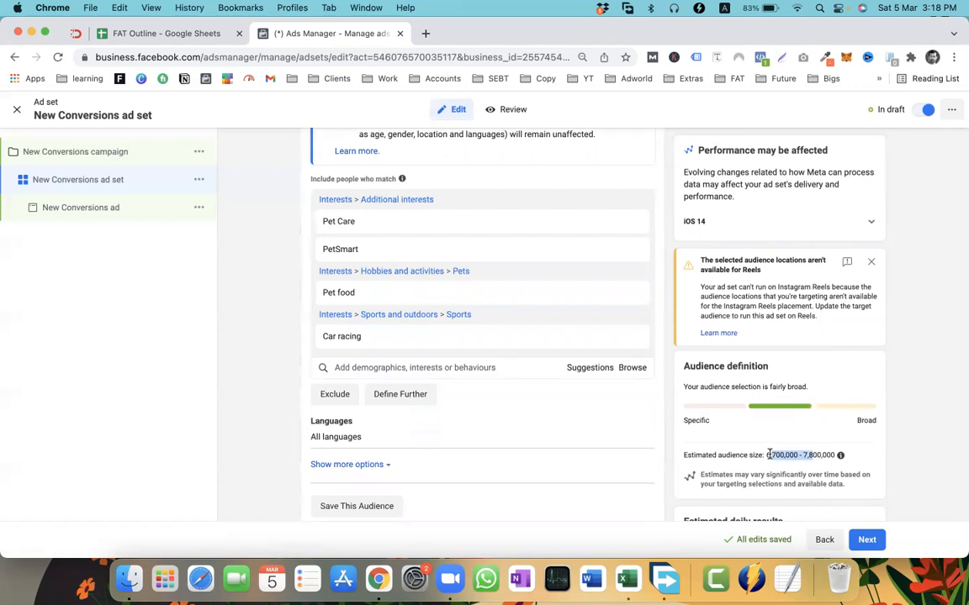
left_click_drag(762, 454, 597, 383)
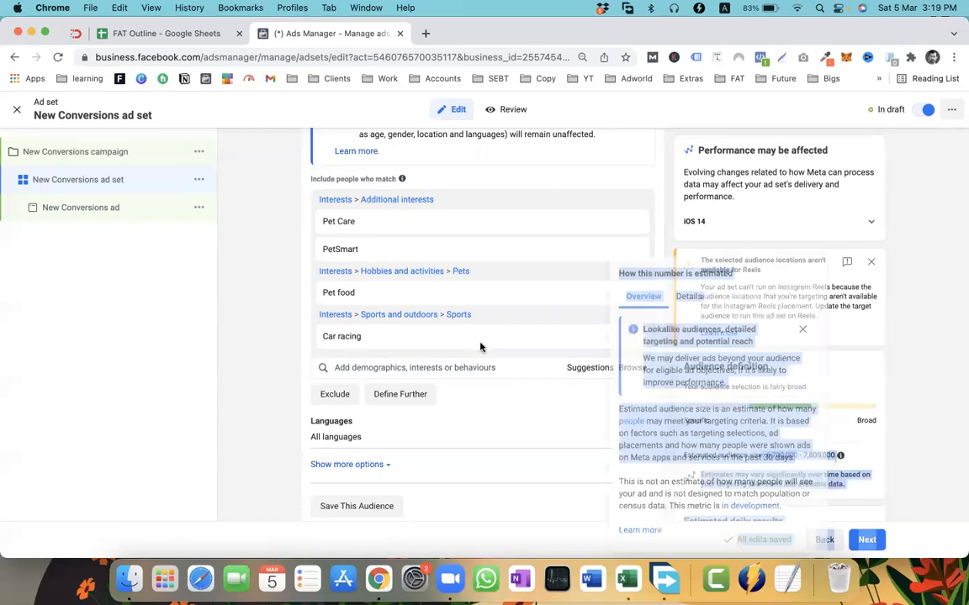
left_click(407, 321)
scroll(406, 321, "up", 1)
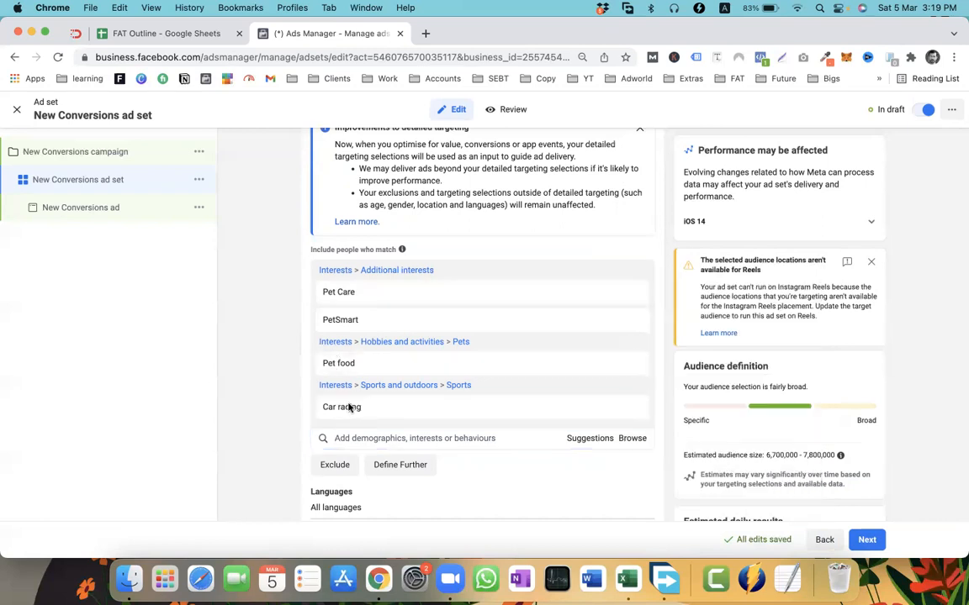
mouse_move(334, 377)
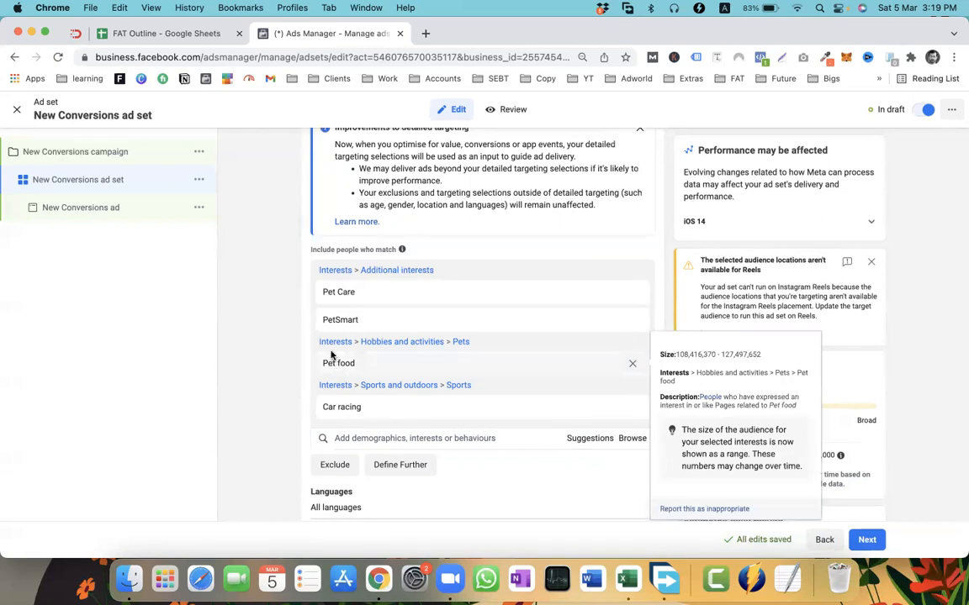
mouse_move(345, 408)
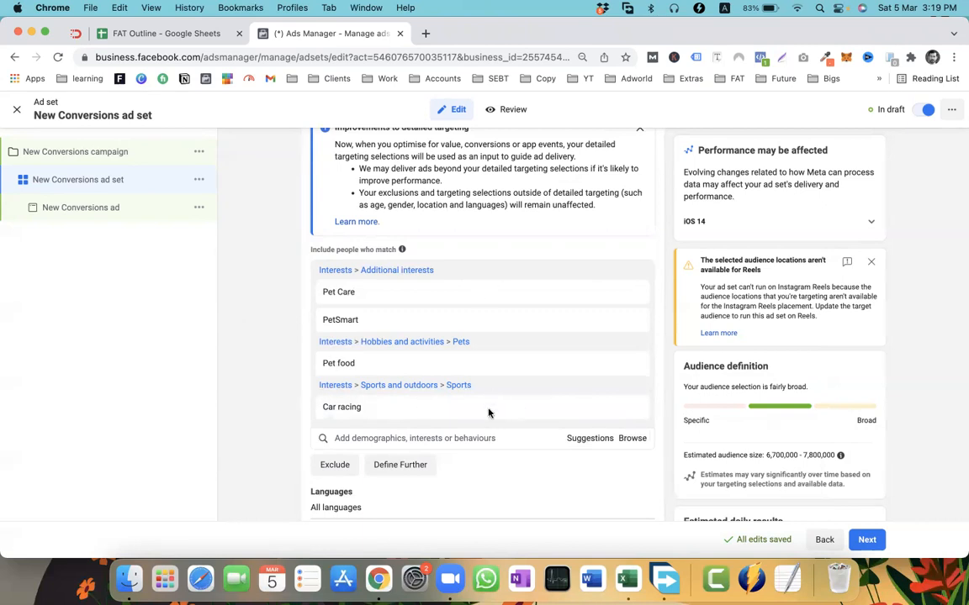
Remove the Car racing, Pet food and PetSmart interests from the detailed targeting group
scroll(486, 413, "down", 2)
left_click(371, 374)
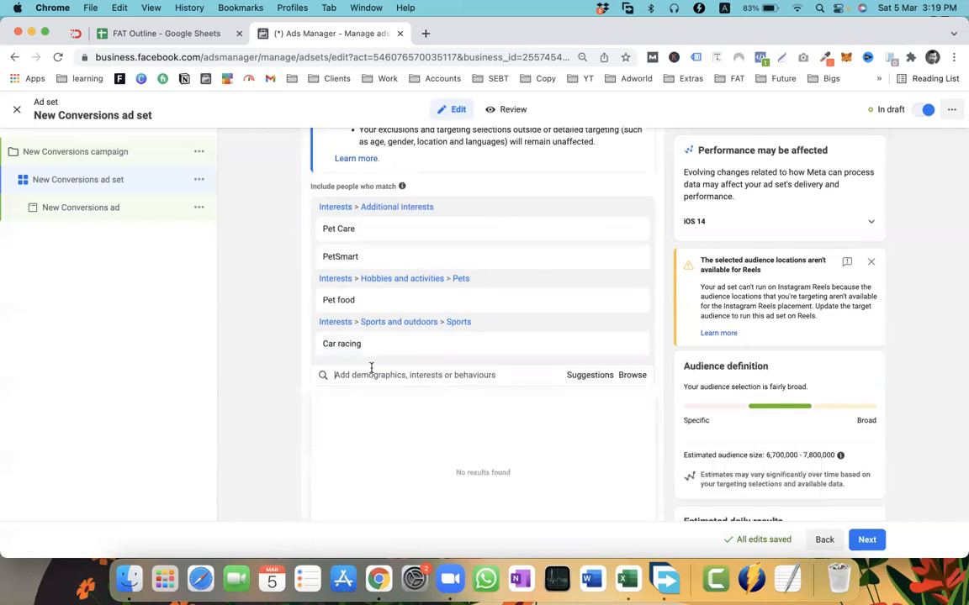
left_click(357, 368)
left_click(631, 346)
left_click(631, 301)
left_click(632, 260)
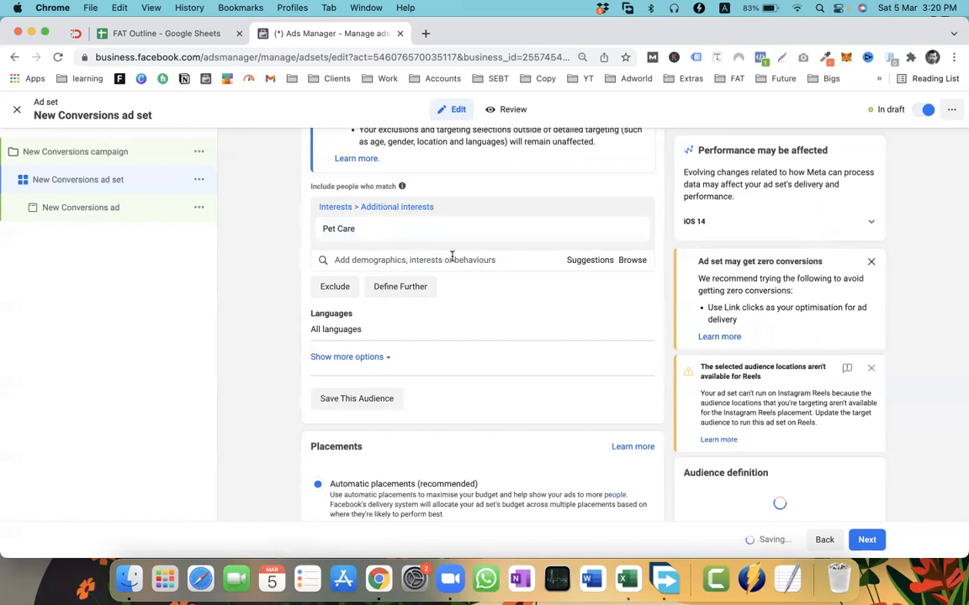
View the audience size and description of the Pet Care interest in detailed targeting
mouse_move(452, 213)
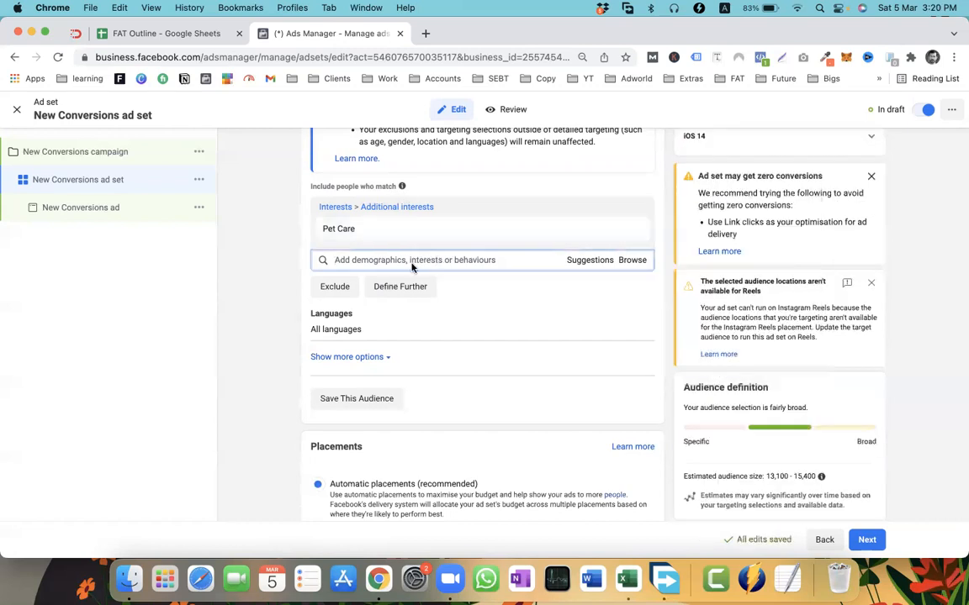
left_click(353, 260)
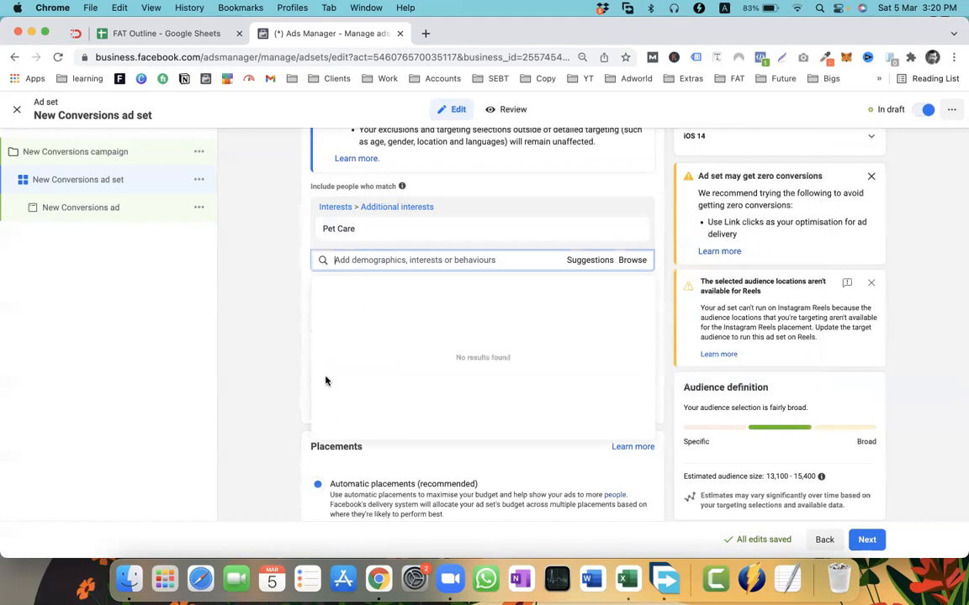
left_click(277, 325)
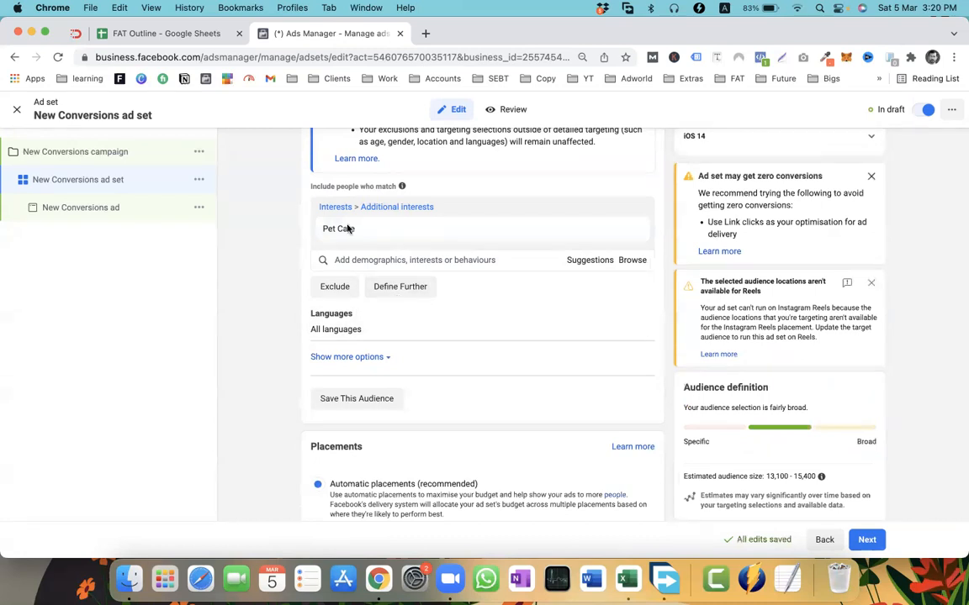
mouse_move(348, 236)
mouse_move(416, 238)
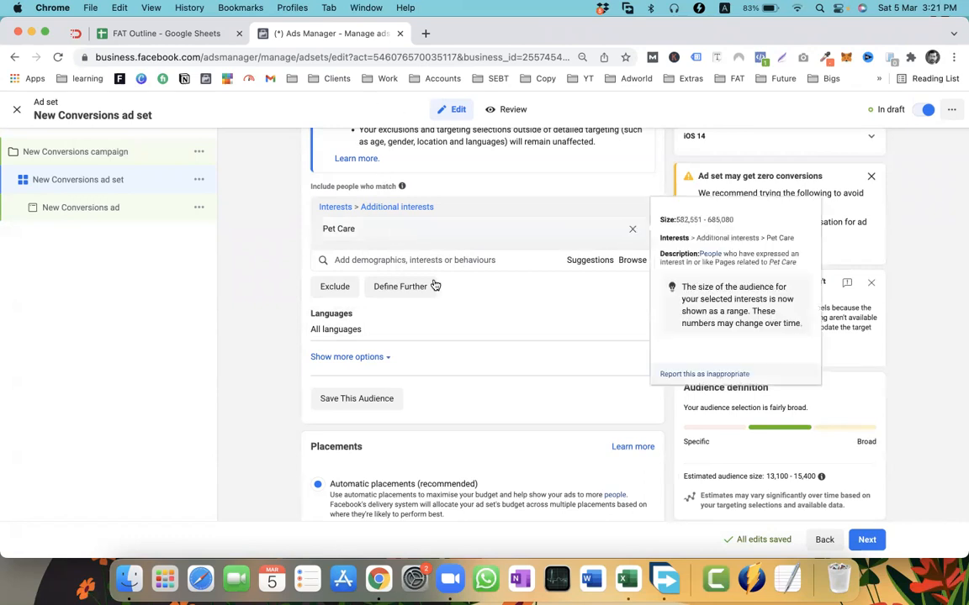
Remove the Pet Care interest from detailed targeting and search the available interests for "cat"
left_click(632, 229)
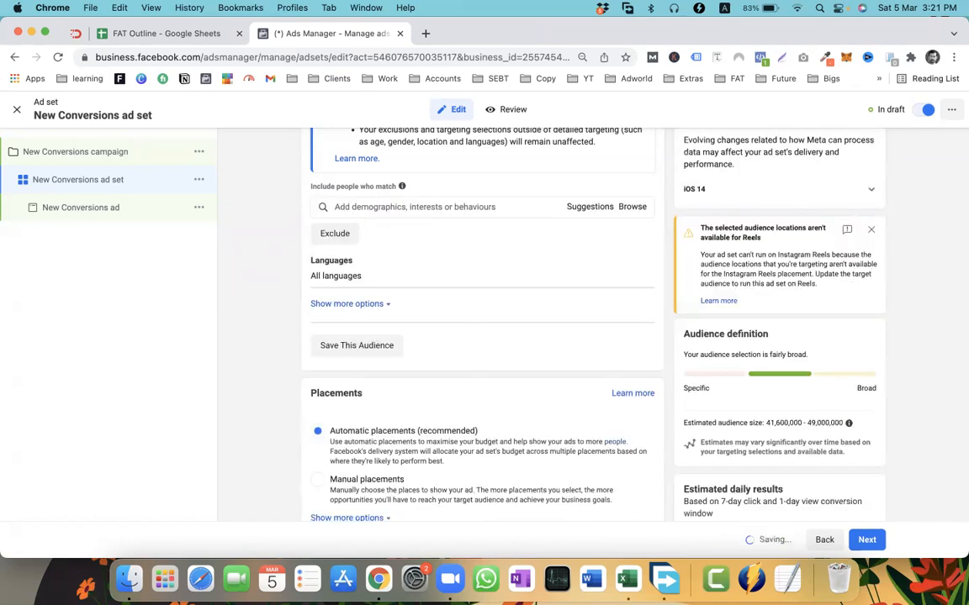
left_click(370, 206)
type("cat")
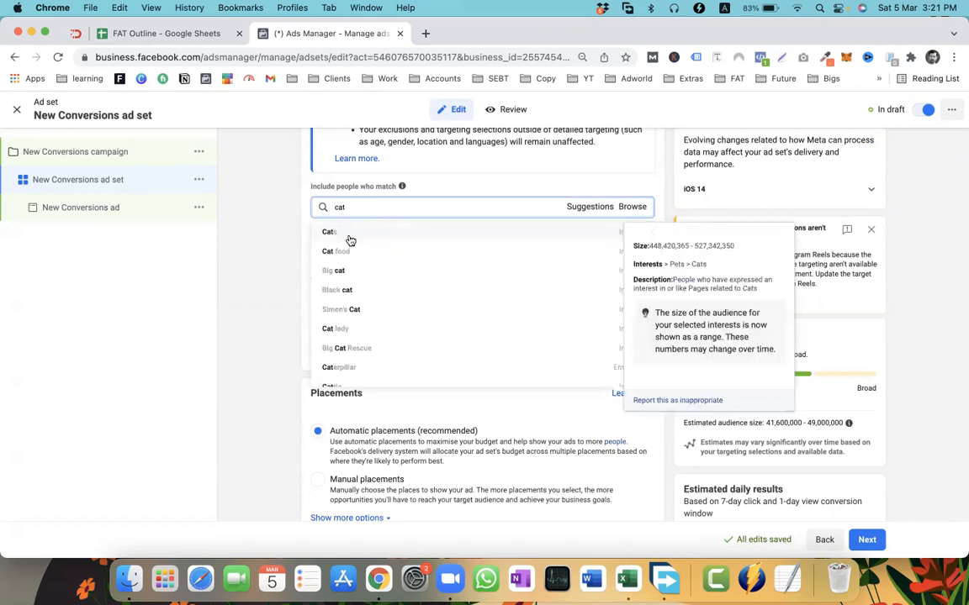
left_click(282, 236)
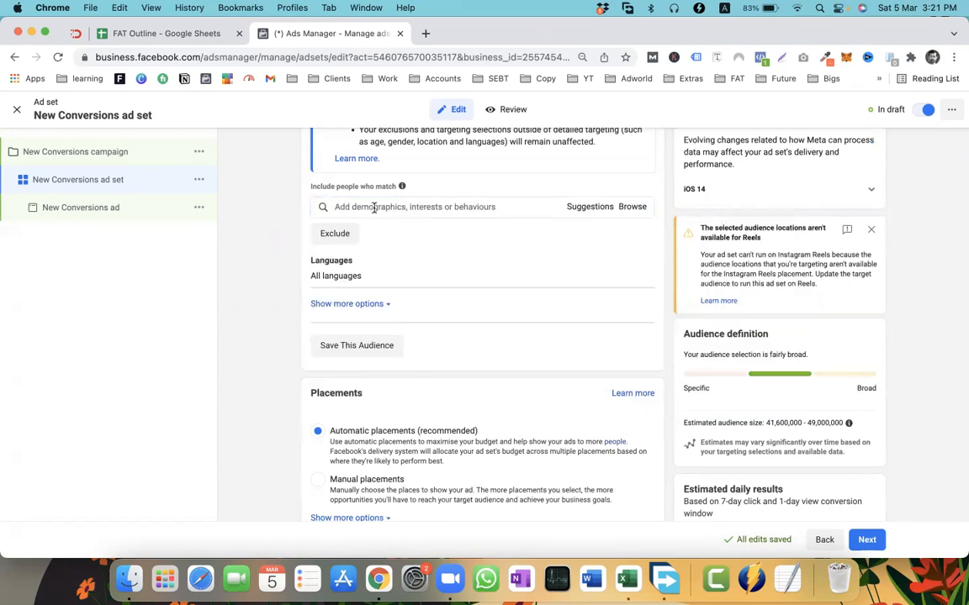
Include the Pets interest in the ad set's detailed targeting
left_click(374, 208)
type("pet")
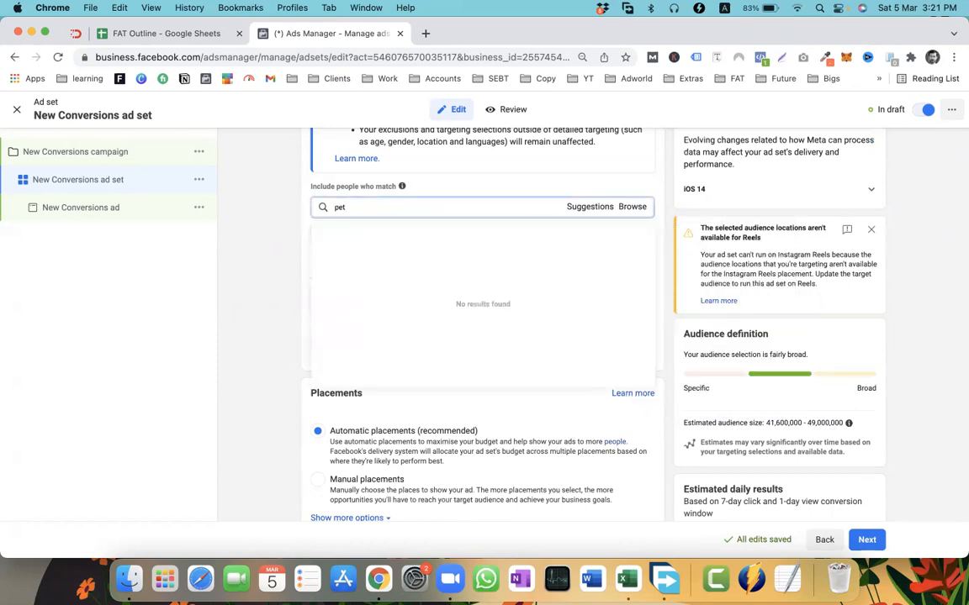
left_click(324, 232)
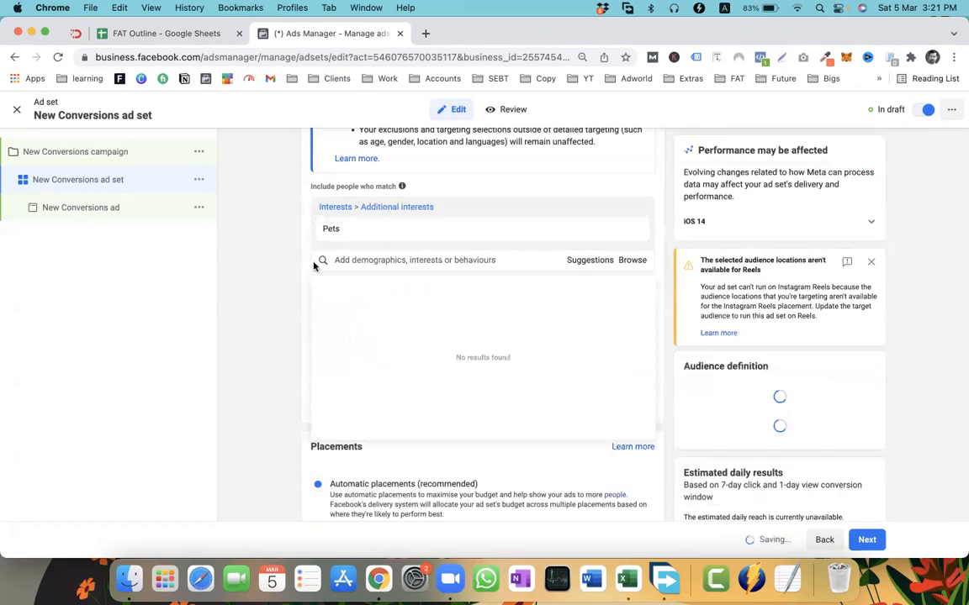
left_click(283, 351)
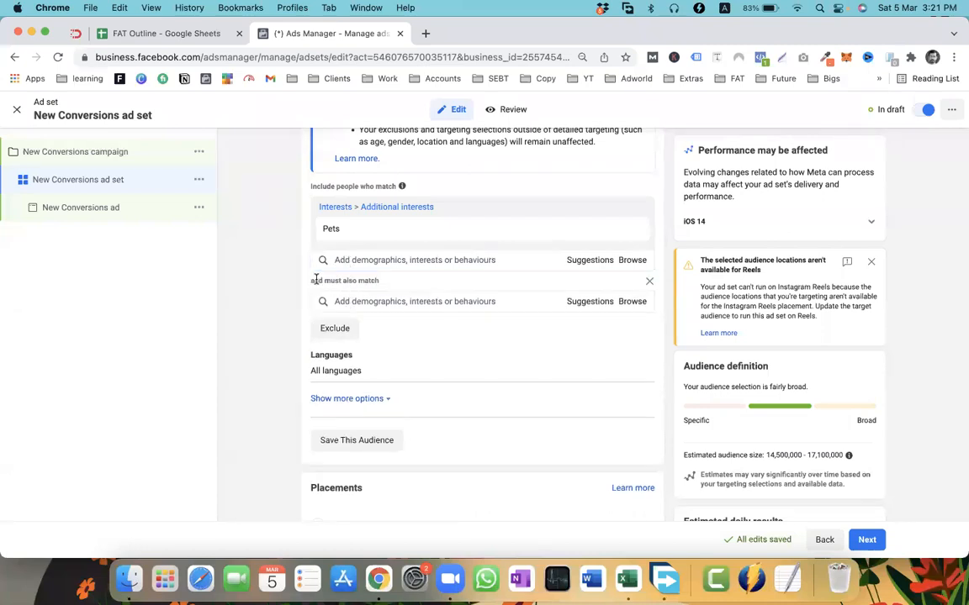
Narrow the Pets audience to people who must also match the Cats interest and check the estimated audience size
left_click(352, 301)
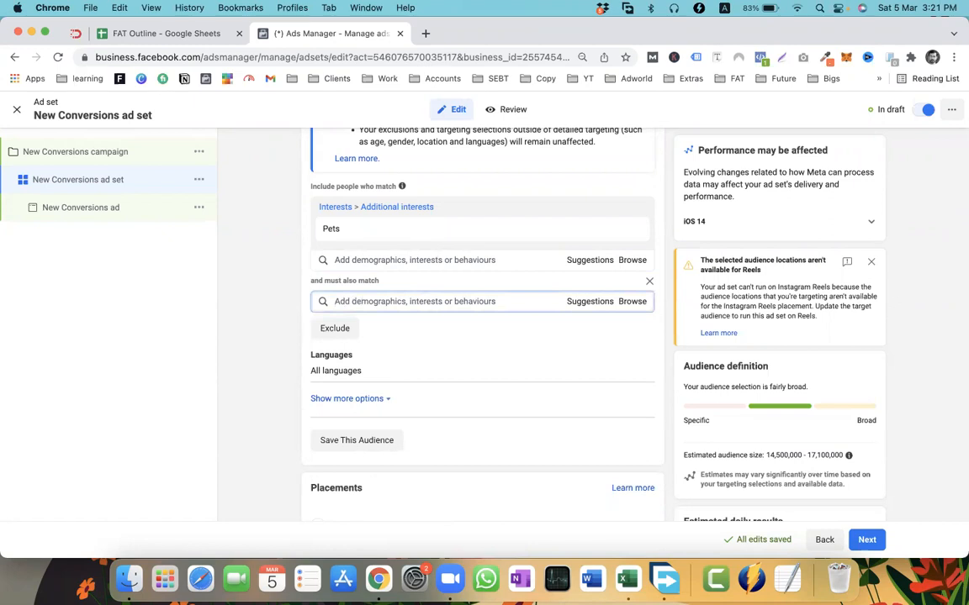
type("cat")
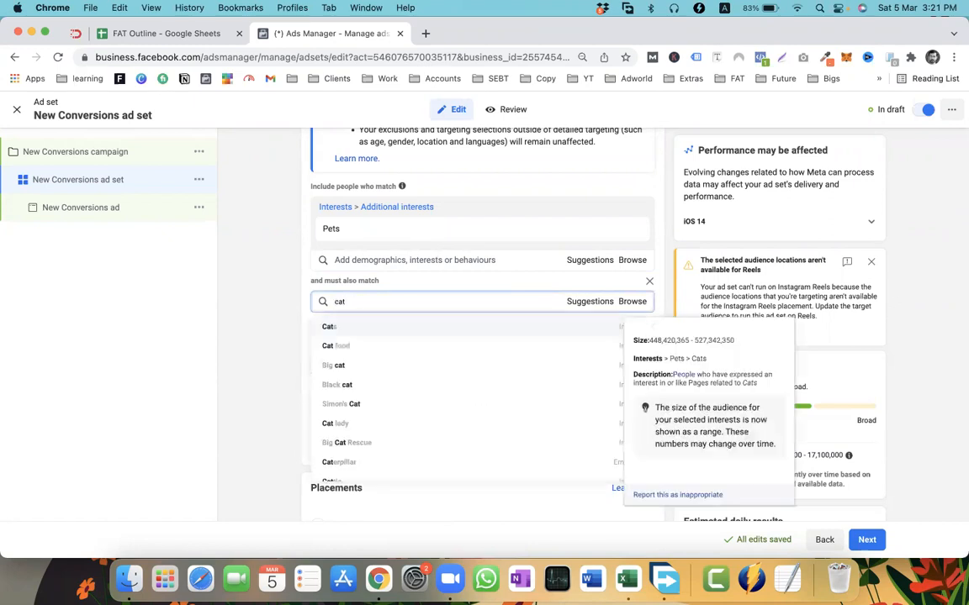
left_click(332, 327)
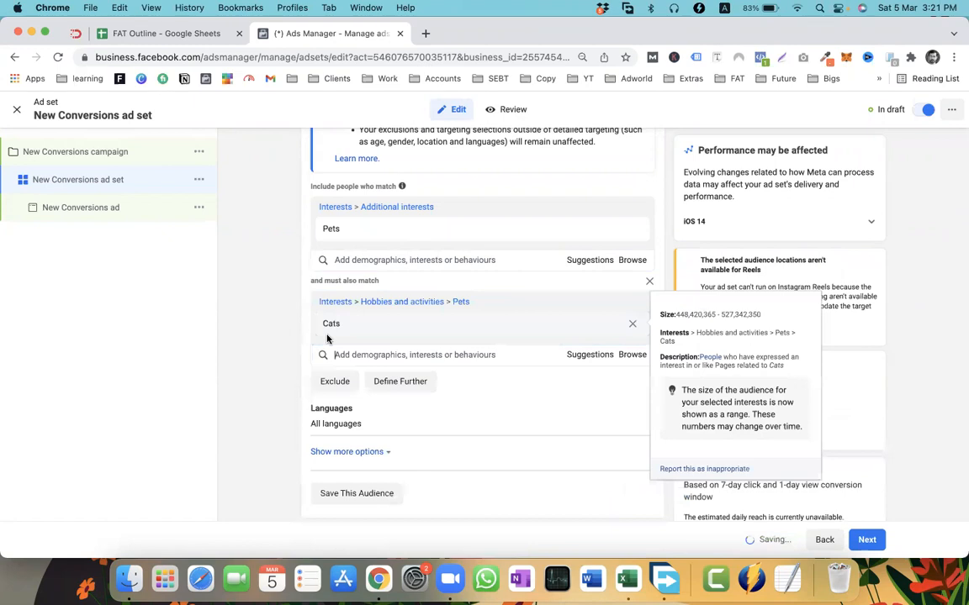
left_click_drag(343, 326, 327, 327)
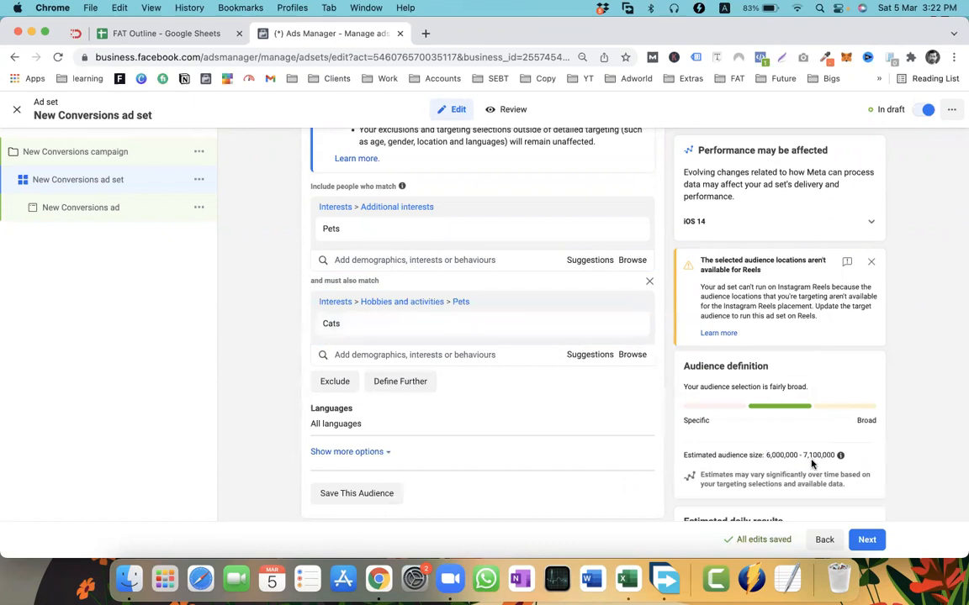
left_click_drag(766, 455, 835, 456)
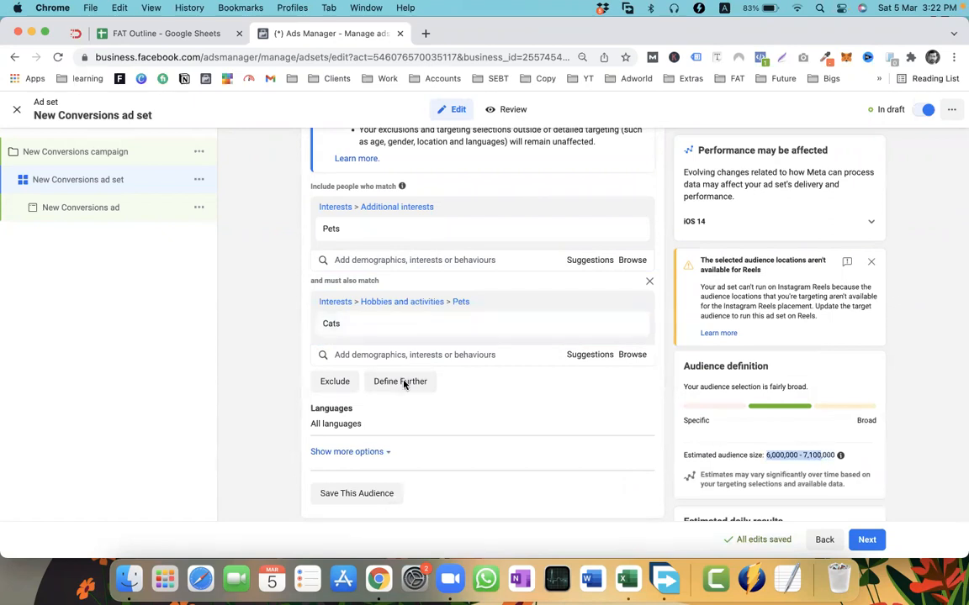
Define the audience further with a third layer that must also match the Car racing interest
left_click(380, 390)
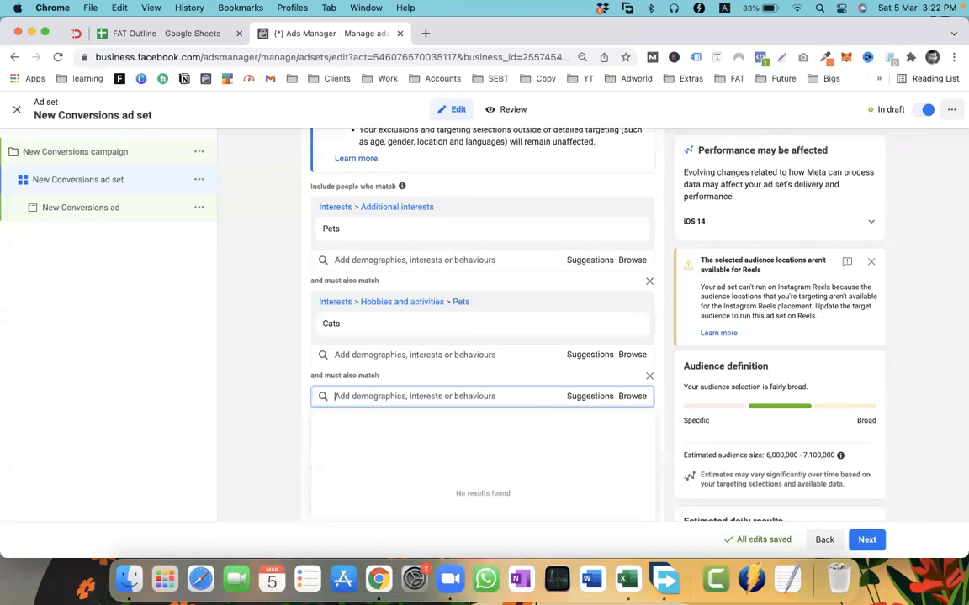
type("car ra")
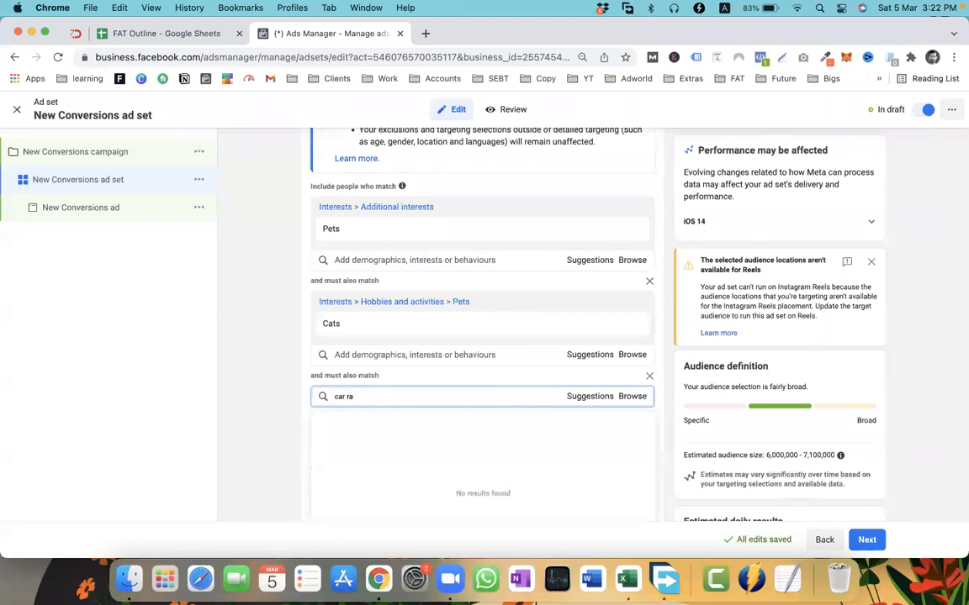
scroll(427, 392, "down", 2)
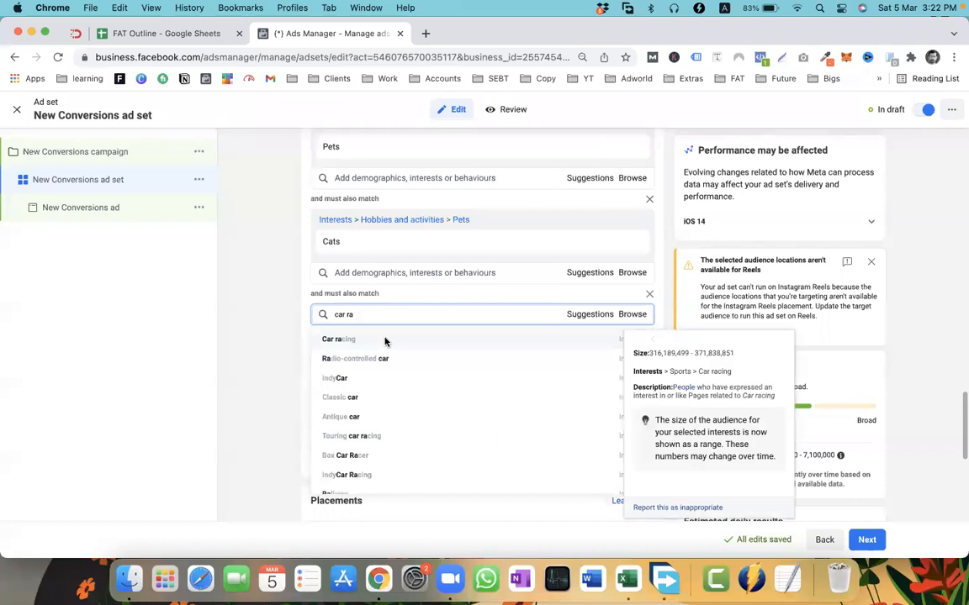
left_click(376, 340)
left_click(248, 331)
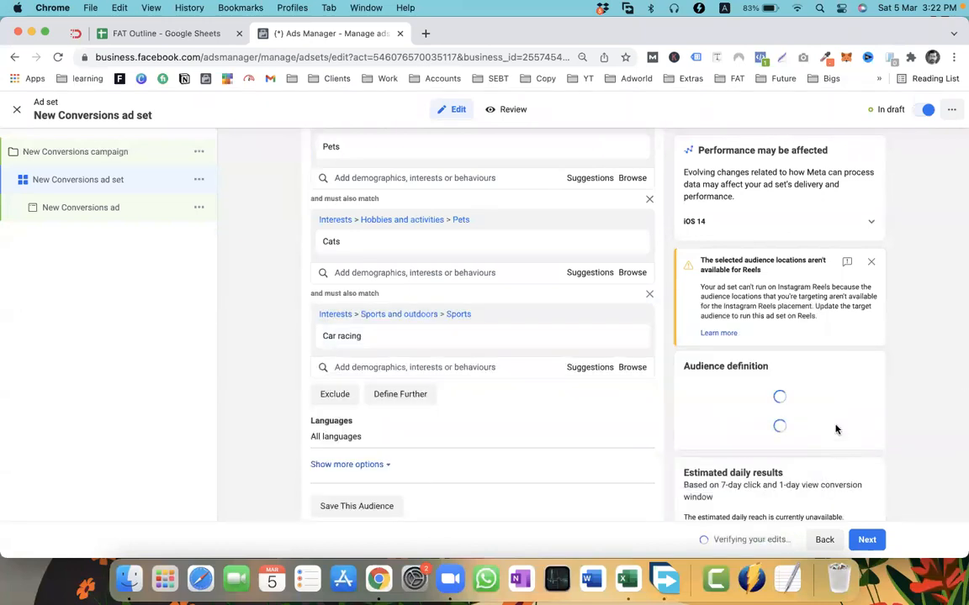
Examine the Pets, Cats and Car racing layers together with the ad set's estimated audience size
scroll(782, 412, "down", 1)
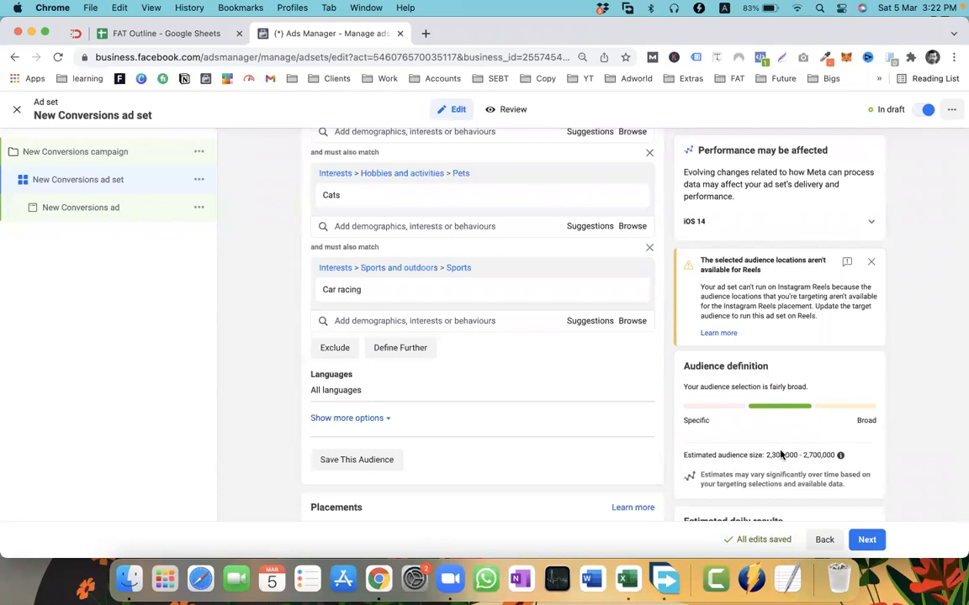
scroll(421, 331, "up", 1)
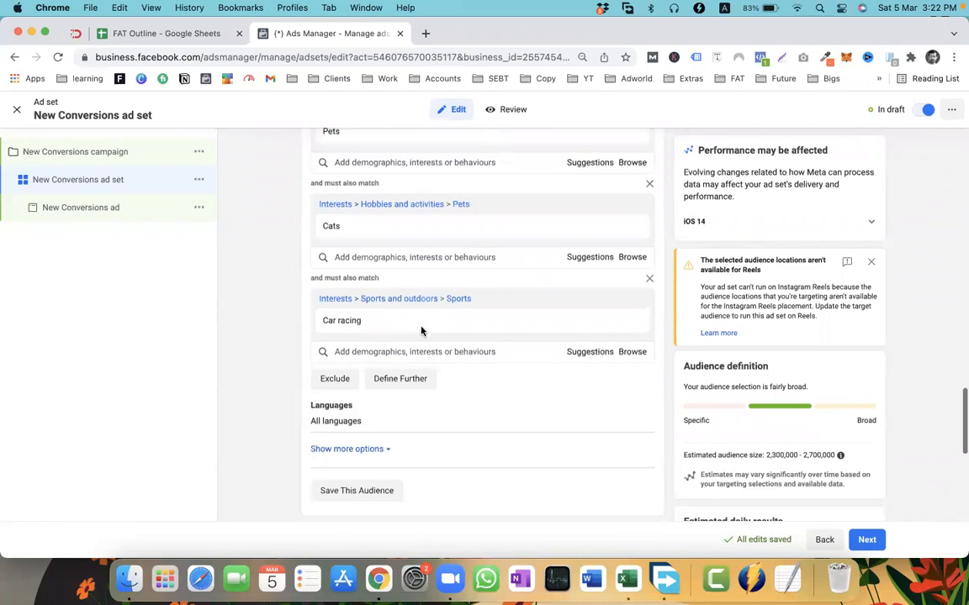
scroll(421, 331, "up", 1)
scroll(421, 331, "up", 1)
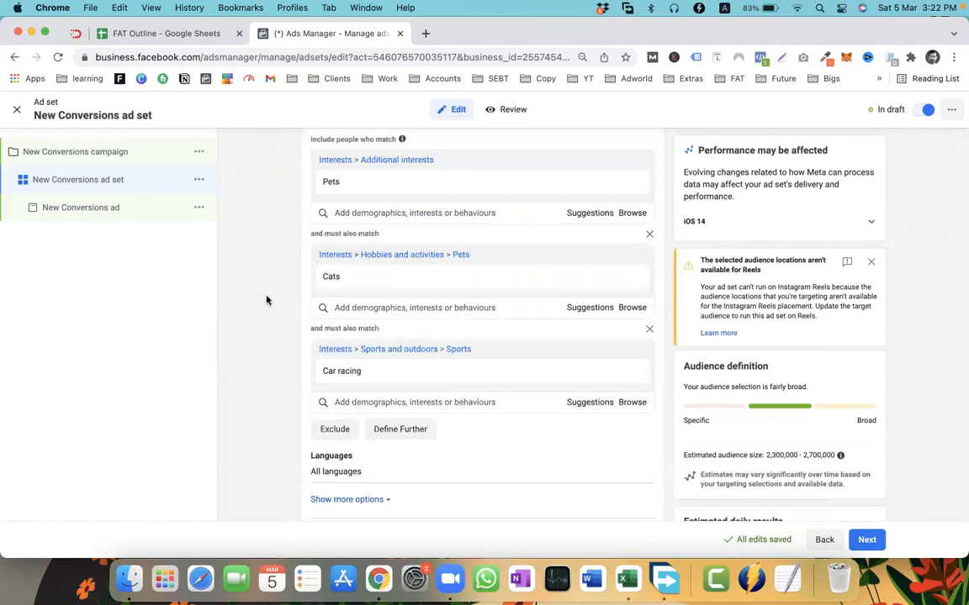
scroll(266, 300, "up", 1)
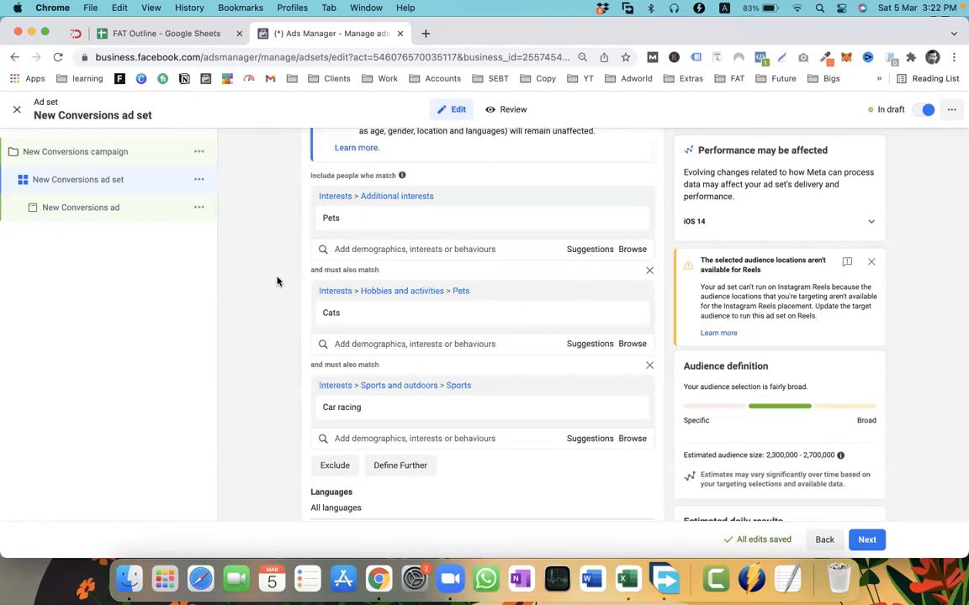
mouse_move(327, 220)
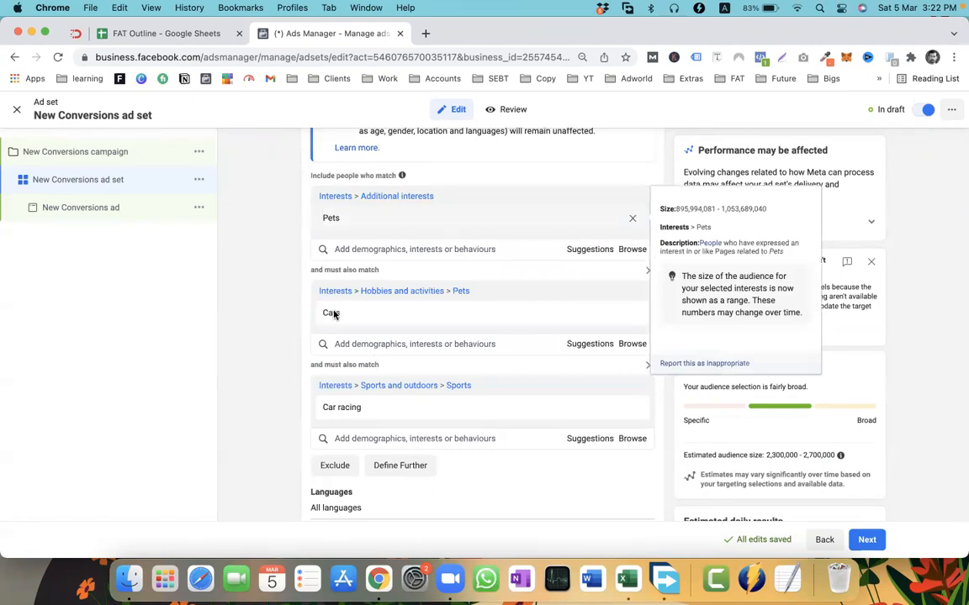
mouse_move(333, 314)
mouse_move(341, 411)
Remove the Cats, Car racing and Pets interests from the detailed targeting layers
left_click(632, 313)
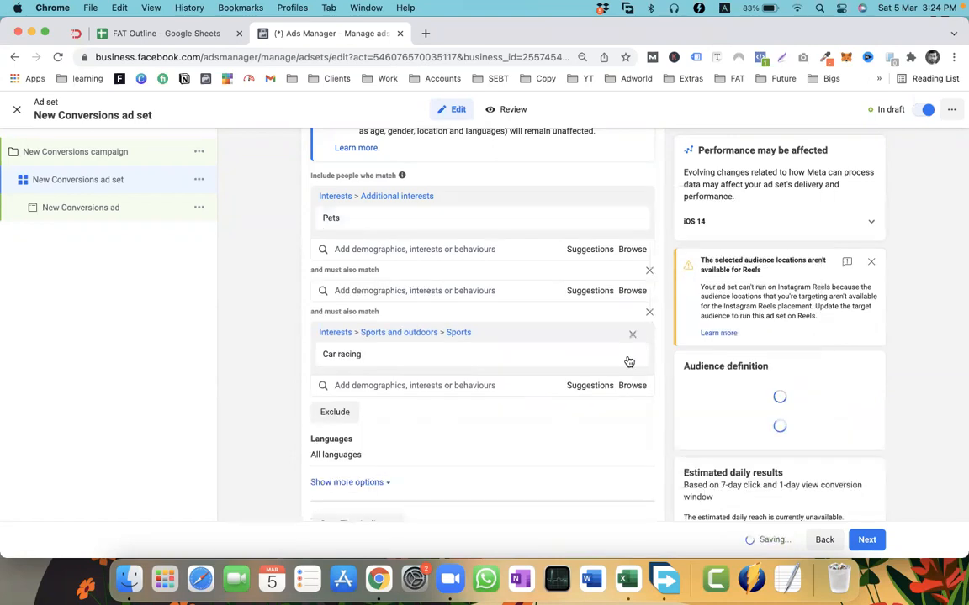
left_click(629, 356)
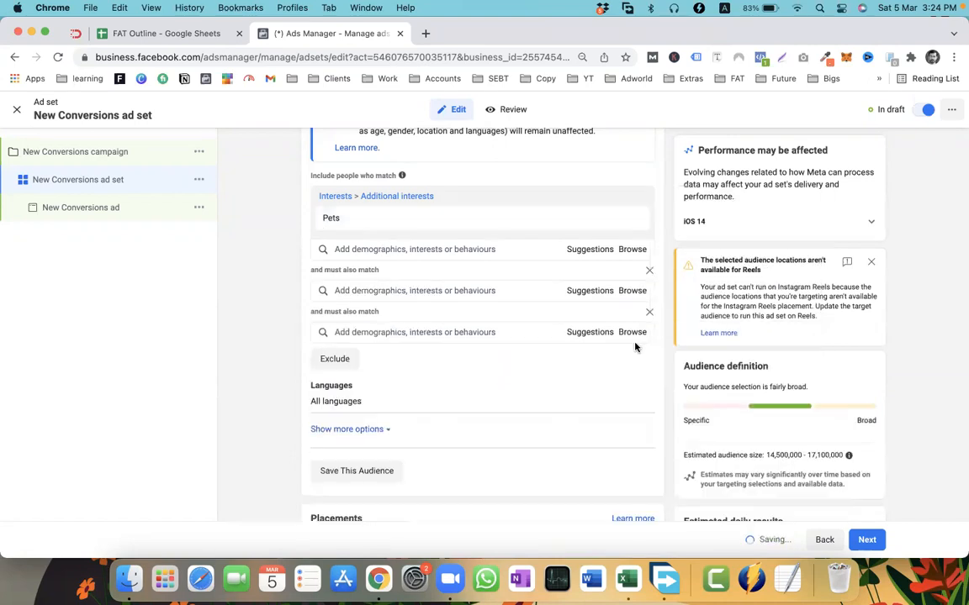
left_click(632, 219)
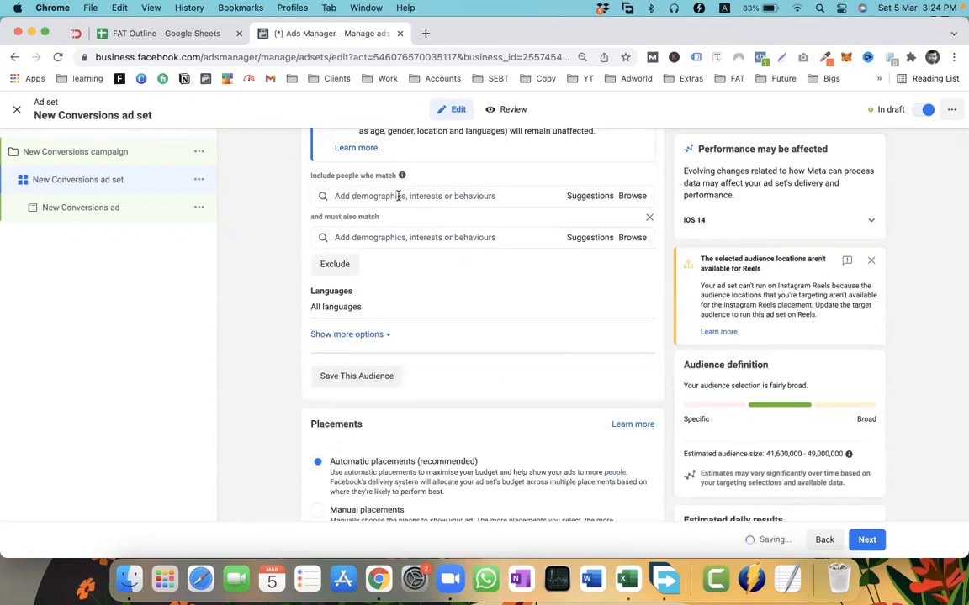
Include the Hunting interest in detailed targeting and remove the empty must-also-match layer
left_click(399, 196)
type("hunti")
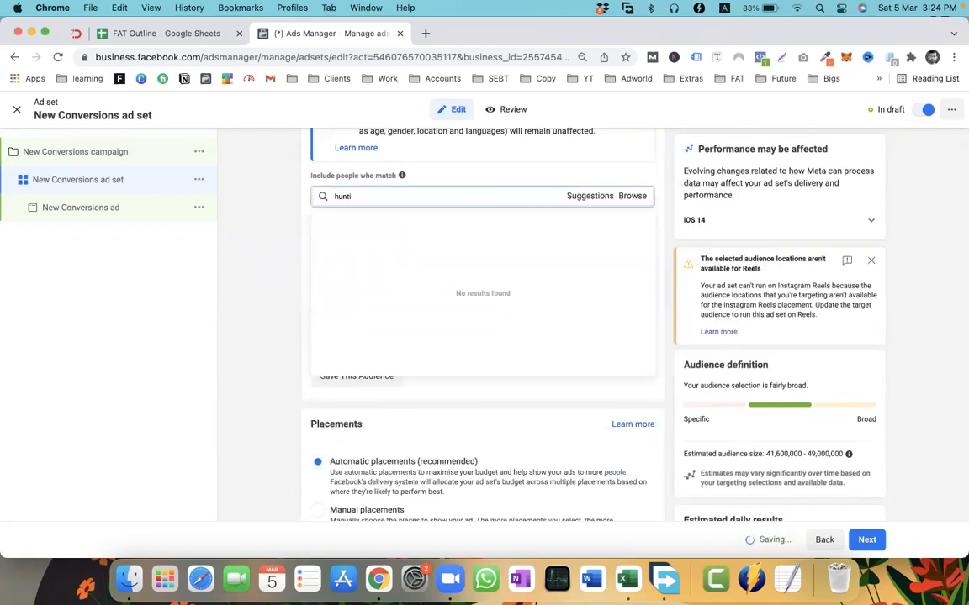
left_click(369, 226)
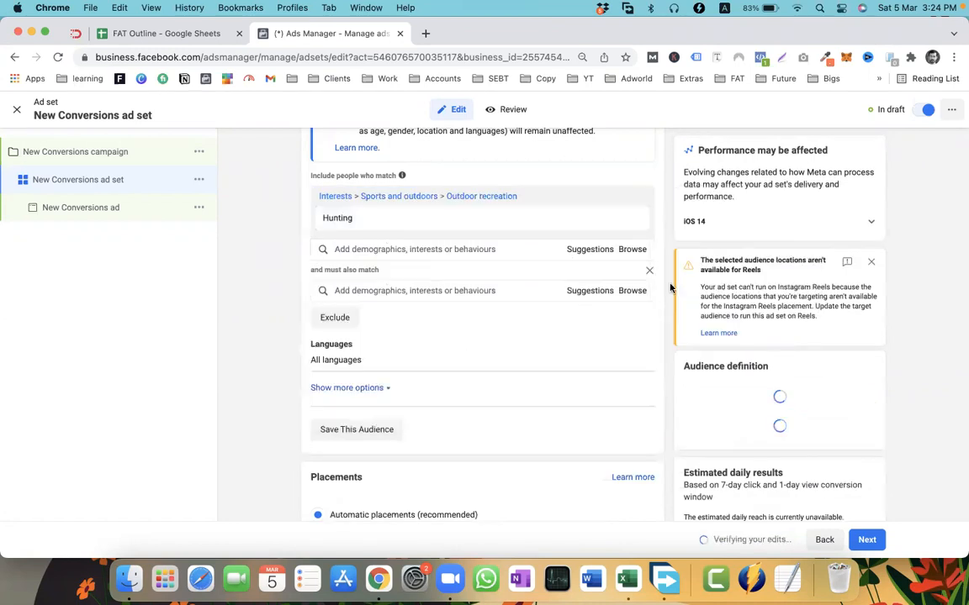
left_click(649, 271)
Add the Pepsi interest to the same targeting group as Hunting
left_click(368, 250)
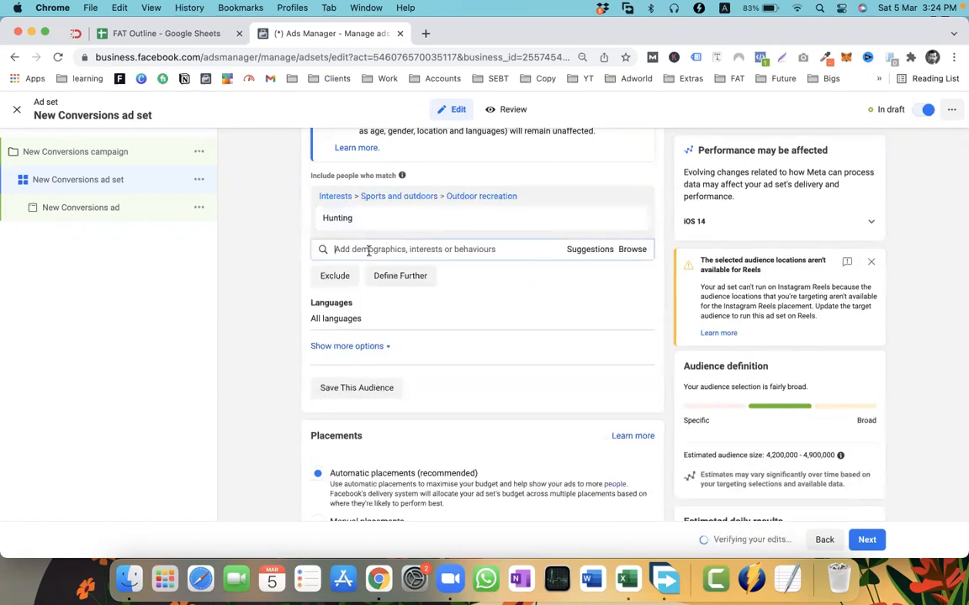
type("pespi")
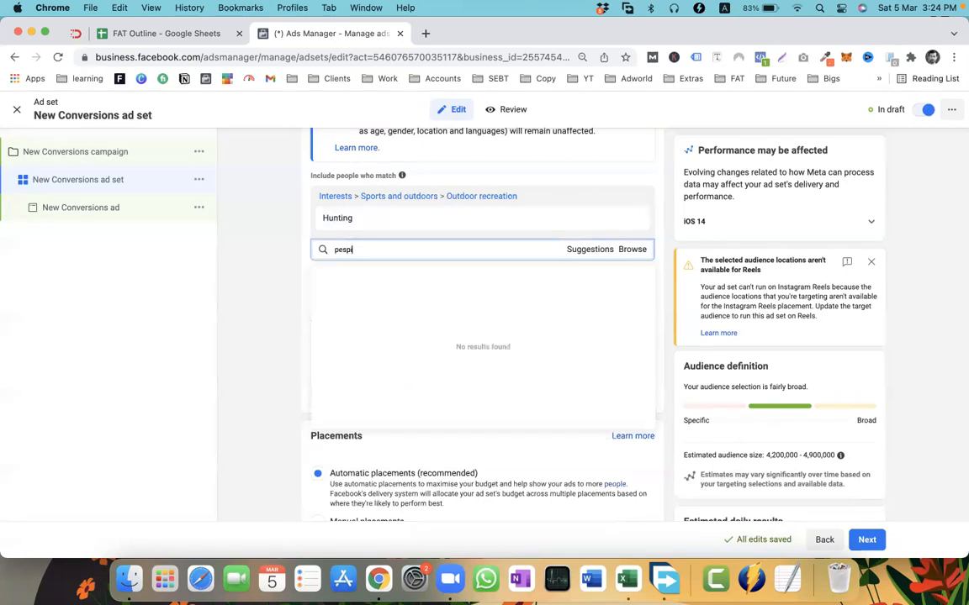
key("BackSpace")
key("BackSpace")
key("BackSpace")
key("BackSpace")
type("epsi")
left_click(361, 275)
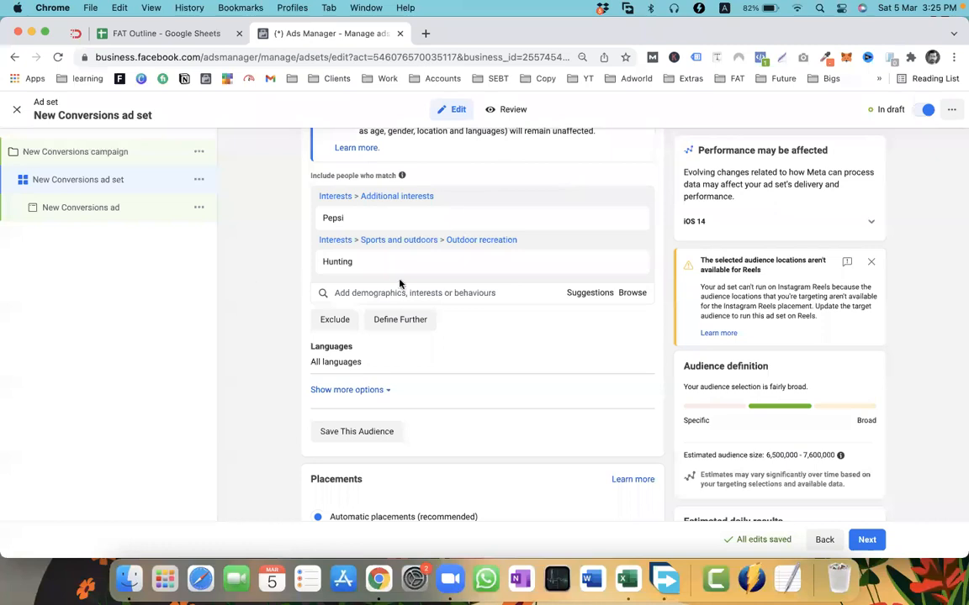
Take Hunting out of the group shared with Pepsi and add it as a separate layer that people must also match
scroll(349, 283, "up", 1)
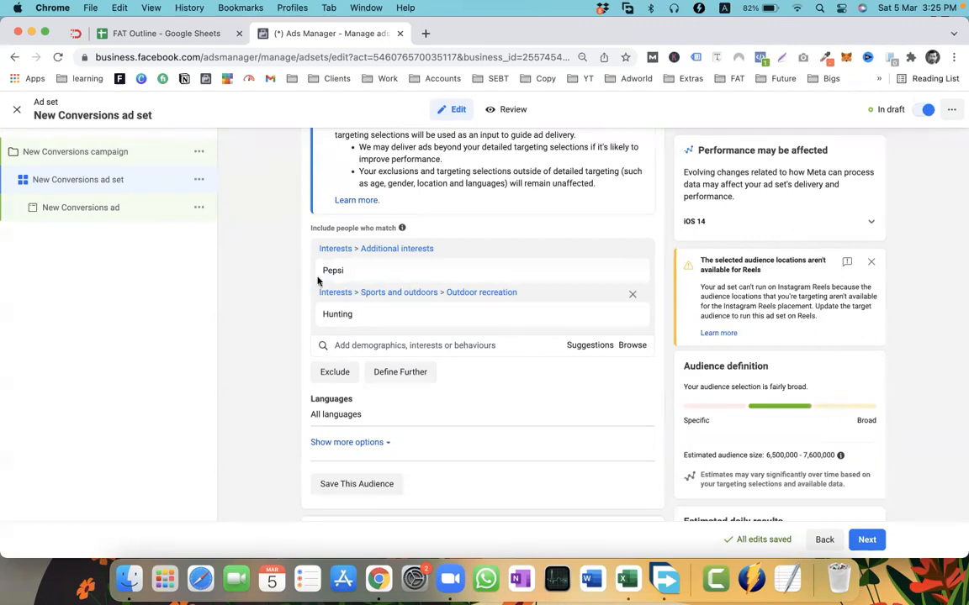
mouse_move(322, 275)
left_click_drag(345, 275, 324, 275)
left_click_drag(363, 319, 322, 316)
left_click(298, 320)
mouse_move(629, 313)
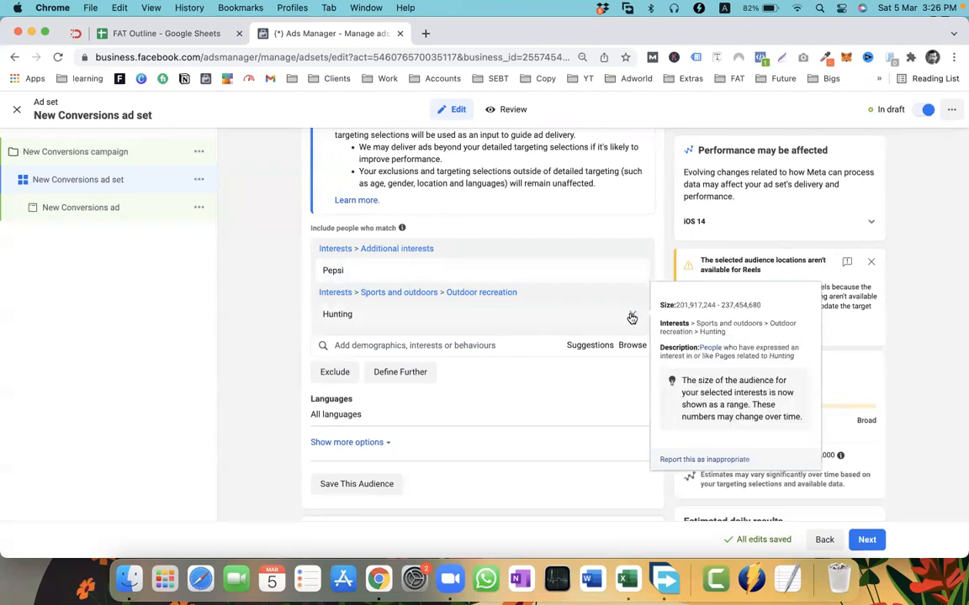
left_click(631, 315)
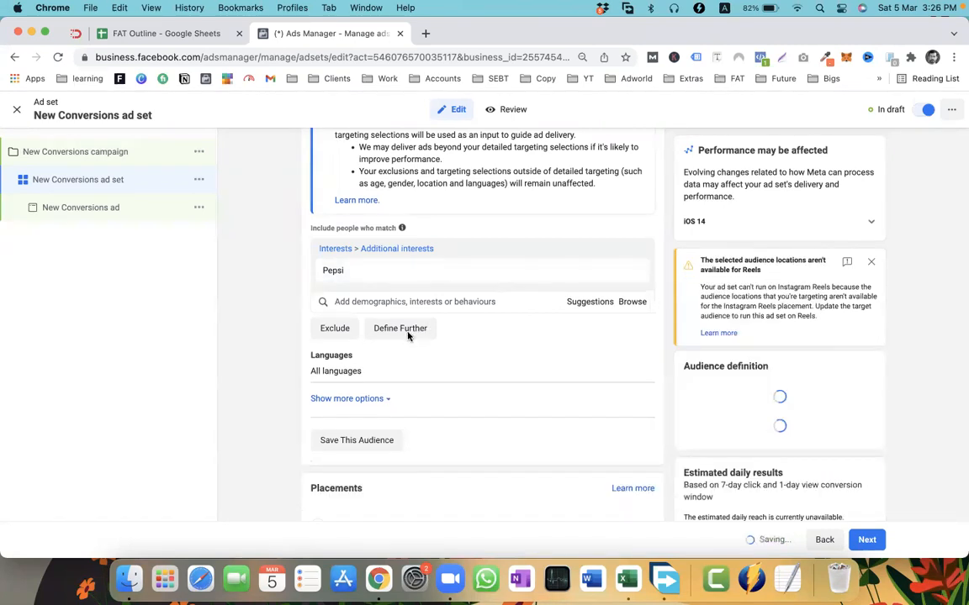
left_click(406, 333)
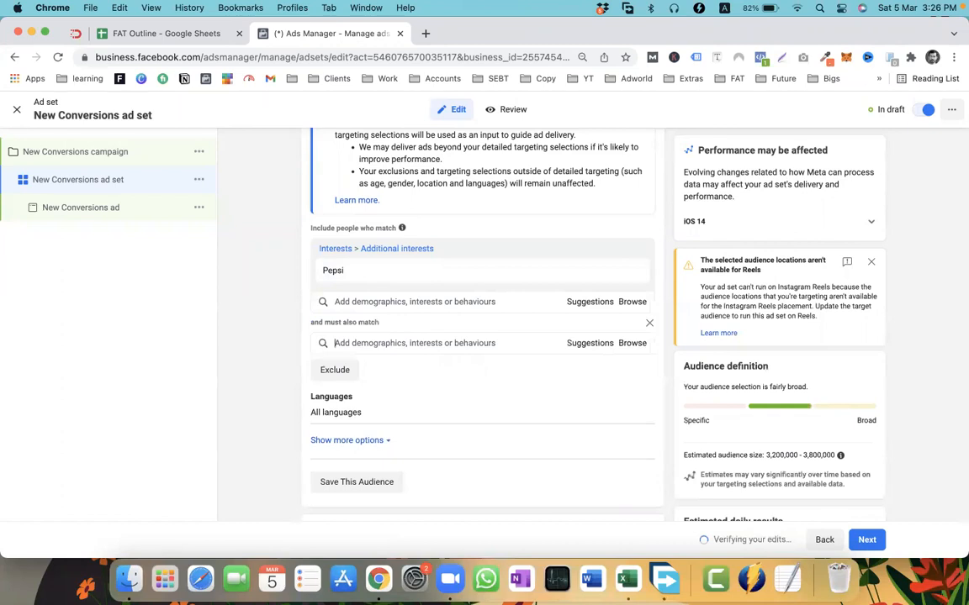
type("hu")
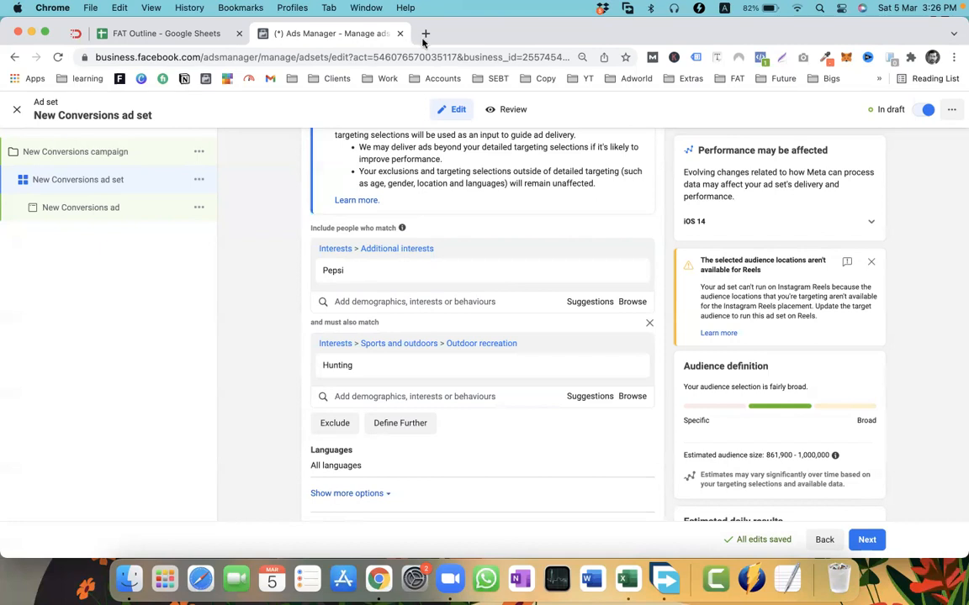
Open the Kleki paint tool (kleki.com) in a new browser tab
key("super+t")
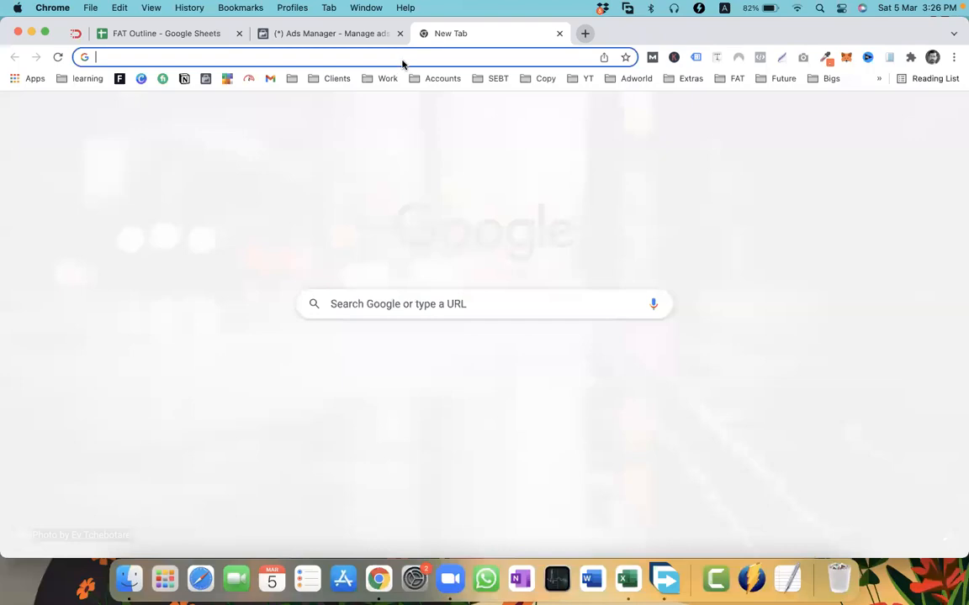
type("kle")
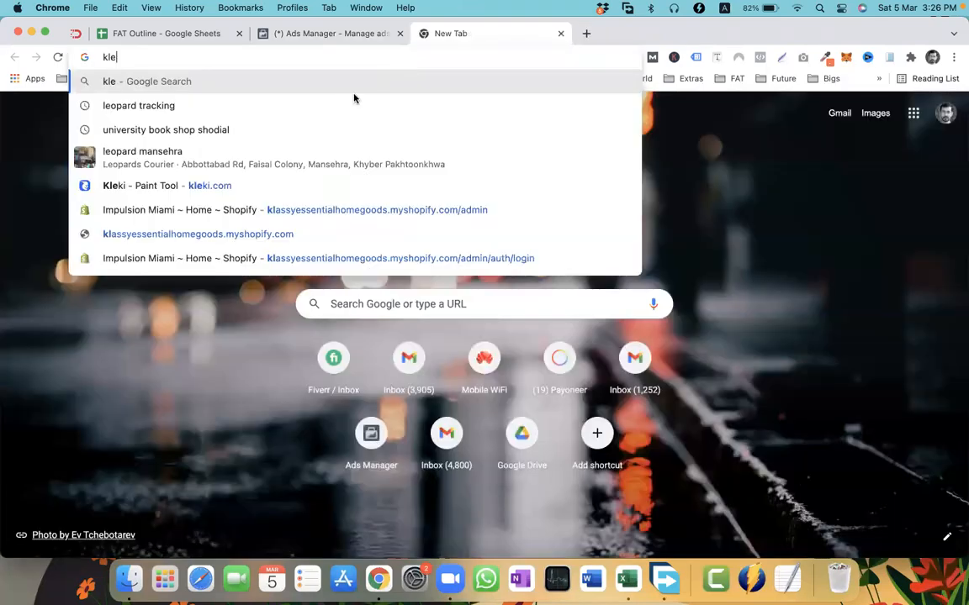
left_click(145, 194)
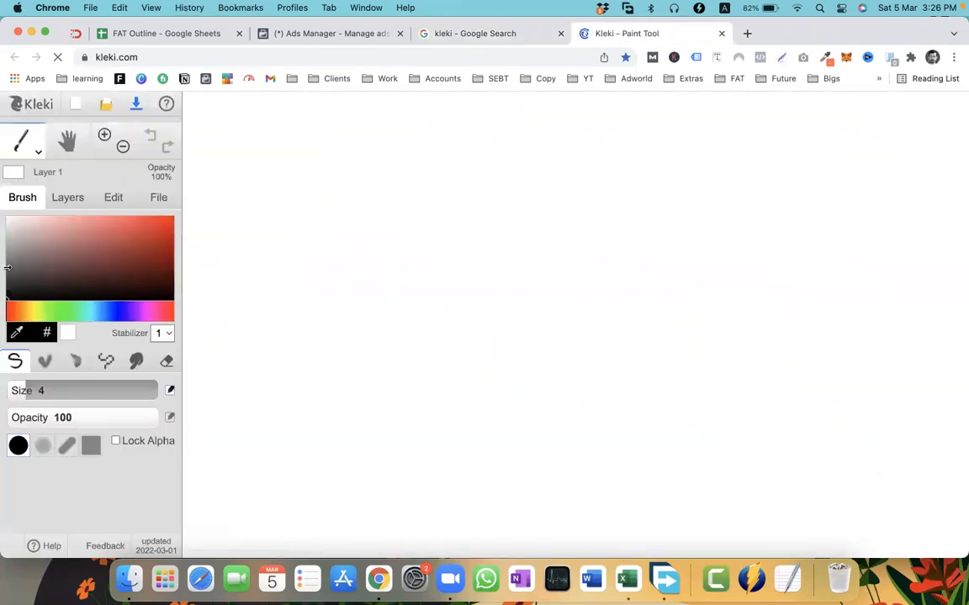
Draw a black circle outline left of the canvas centre using the Shape tool's ellipse
left_click(15, 291)
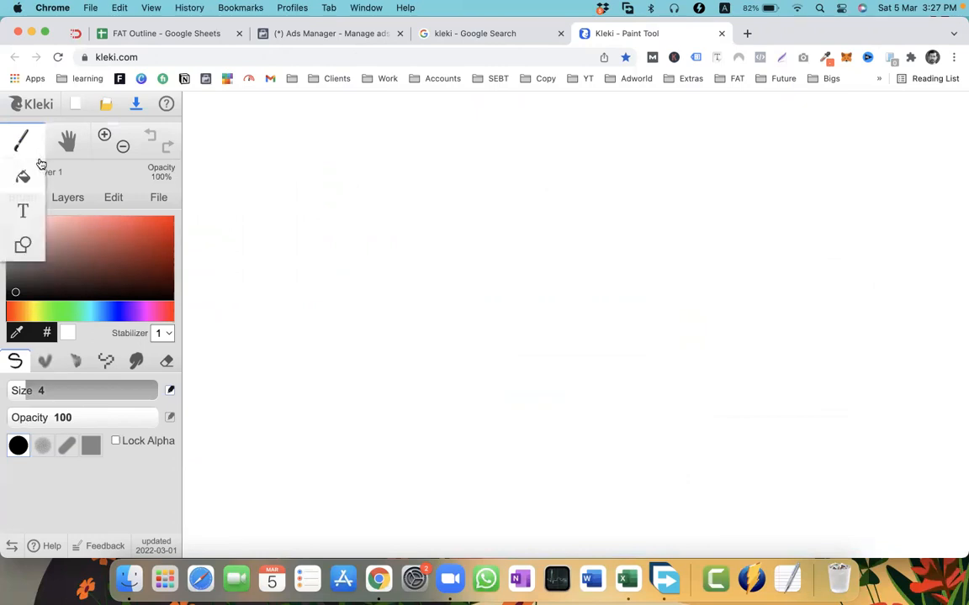
left_click(23, 245)
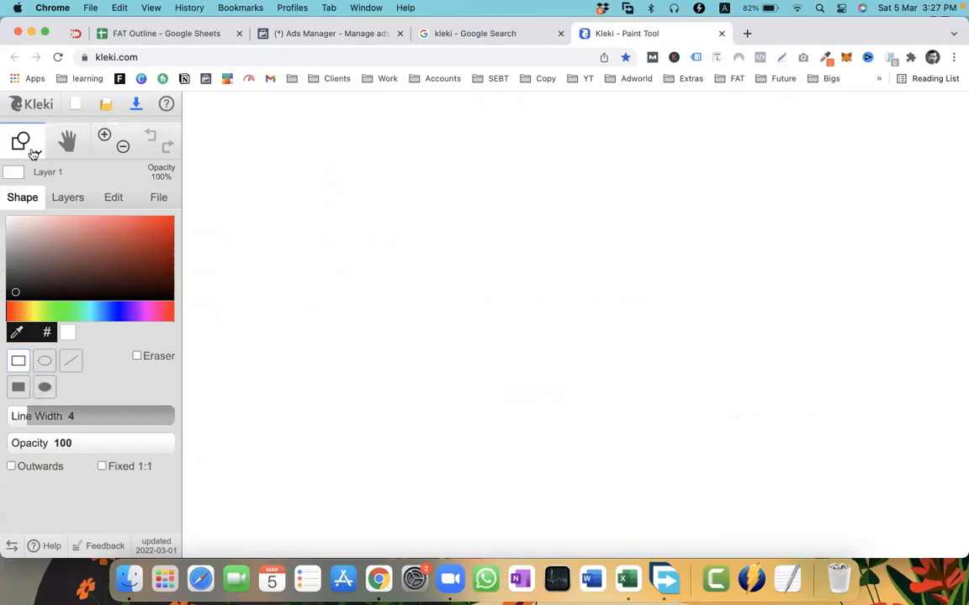
left_click(36, 151)
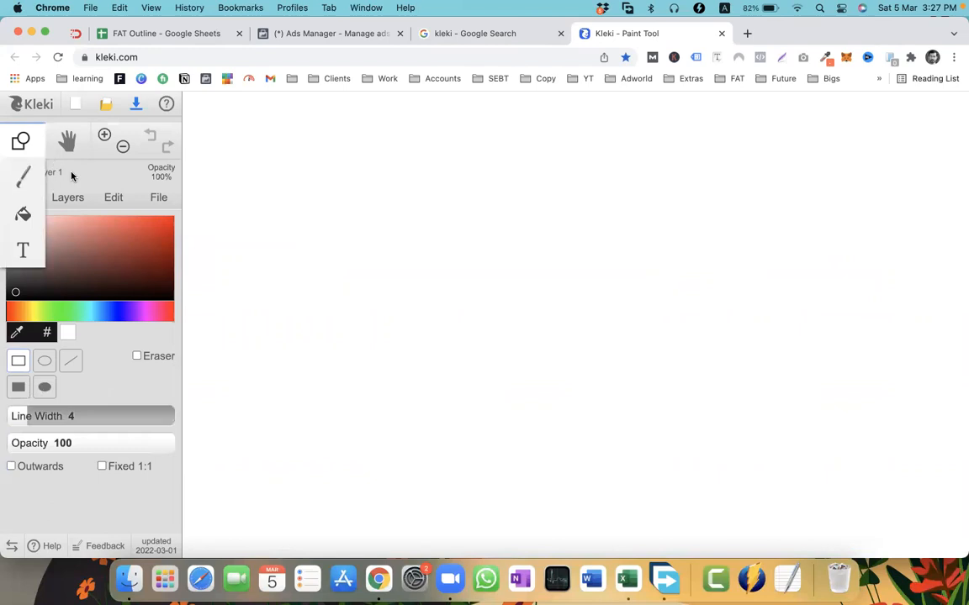
left_click(43, 368)
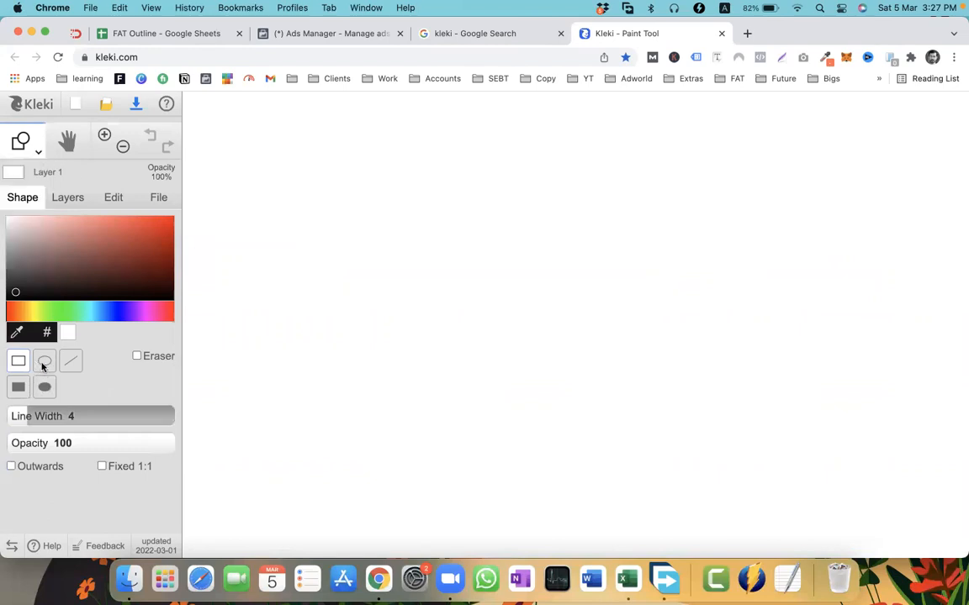
left_click(44, 363)
left_click_drag(345, 240, 511, 364)
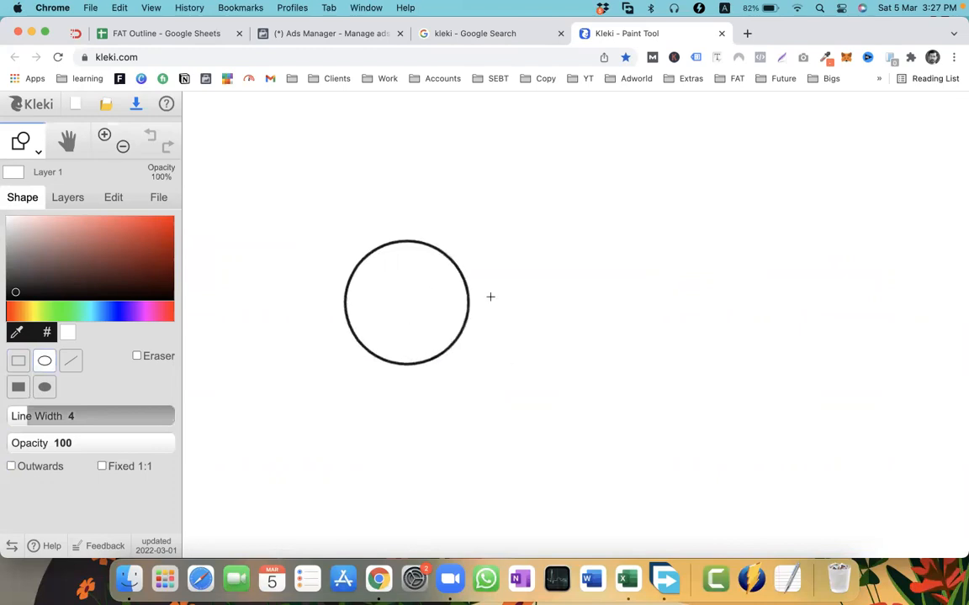
Draw a red circle overlapping the black one and a larger green ellipse overlapping the red circle's far side
left_click(169, 229)
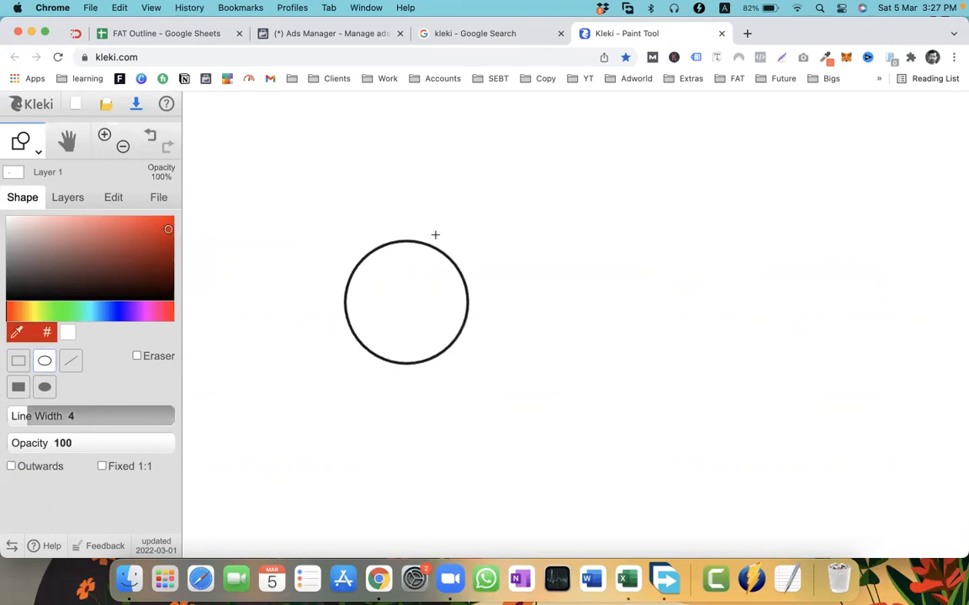
left_click_drag(429, 233, 571, 366)
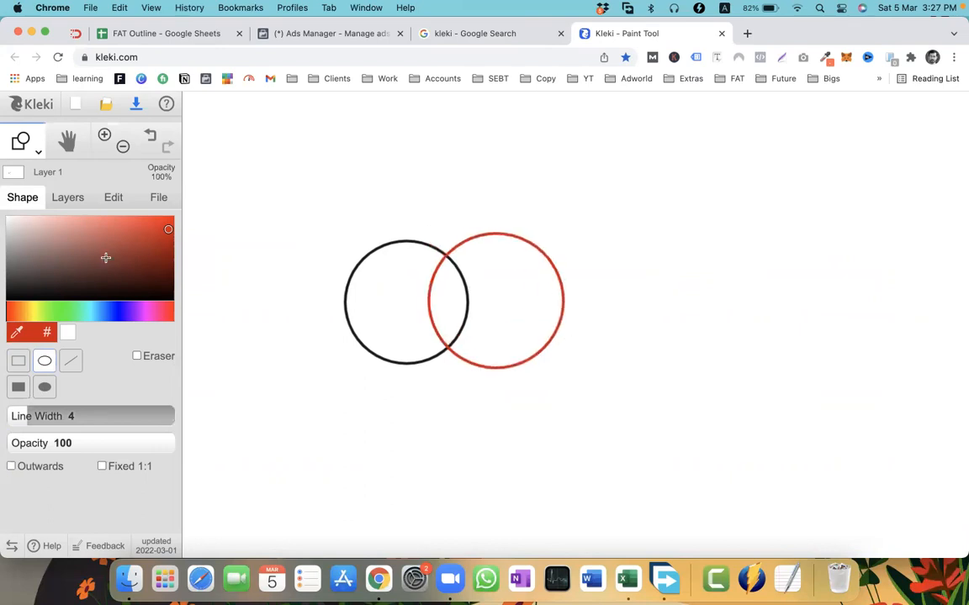
left_click(70, 311)
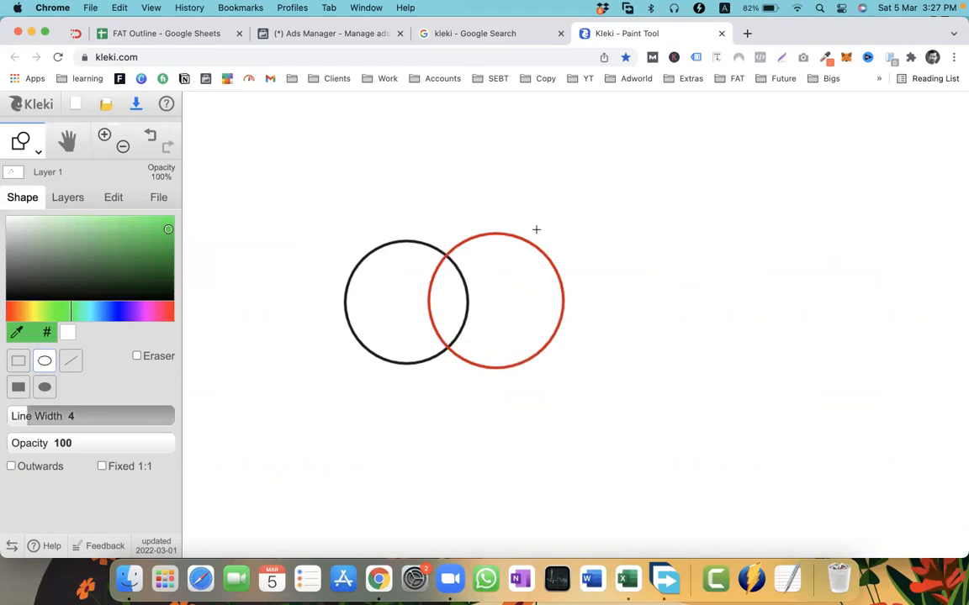
left_click_drag(537, 230, 645, 357)
left_click_drag(719, 405, 744, 412)
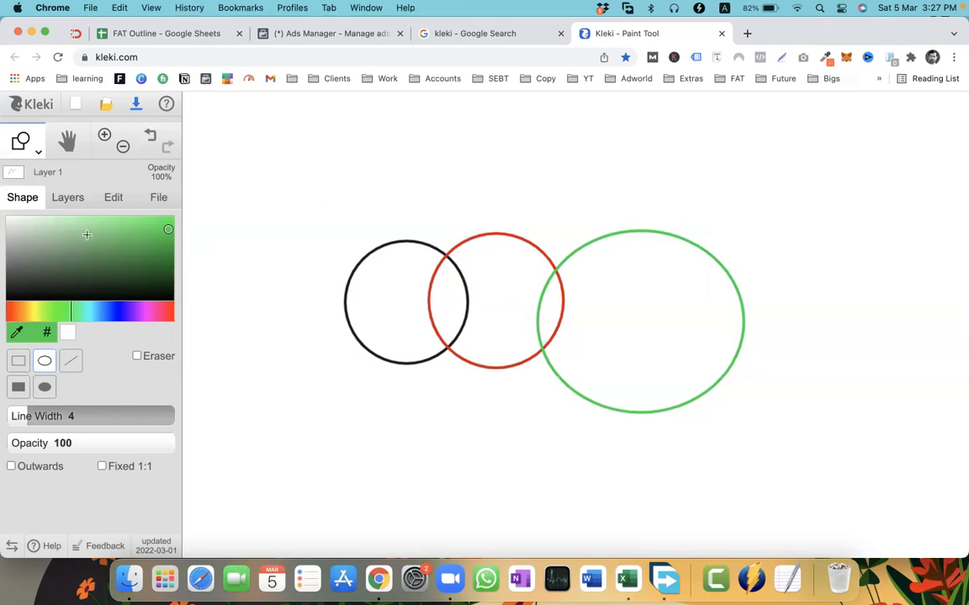
Add the black text "Stacking" as a heading above the overlapping circles
key("t")
left_click(294, 137)
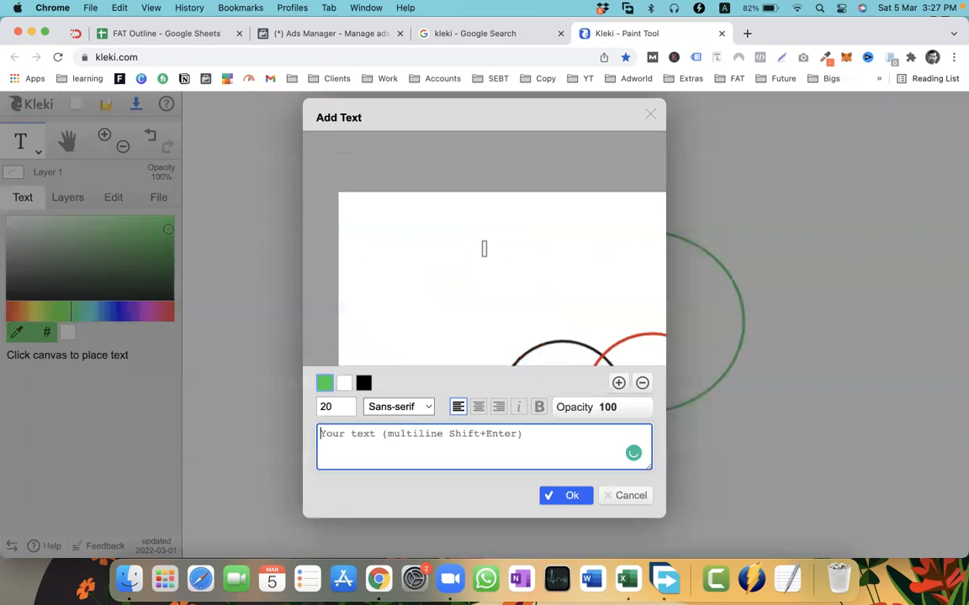
type("Stacking")
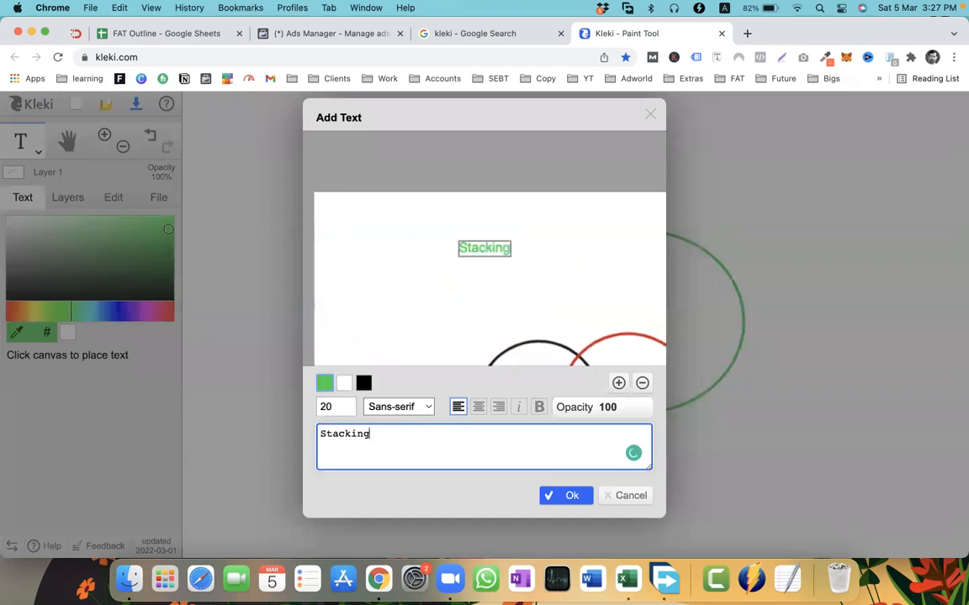
left_click(363, 382)
left_click(572, 495)
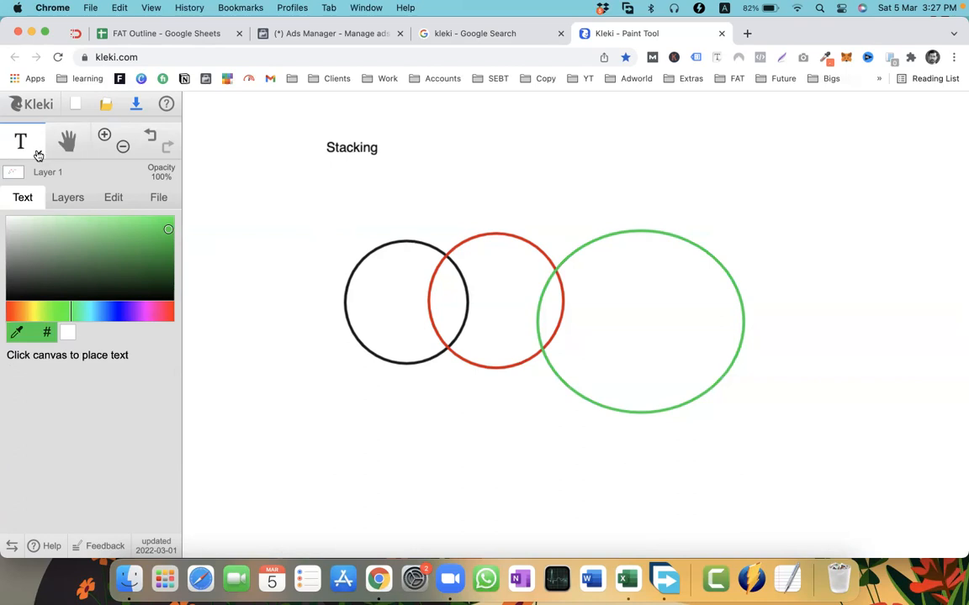
Label the black circle "Pets" and the red circle "Cat food" in black text below them
left_click(298, 375)
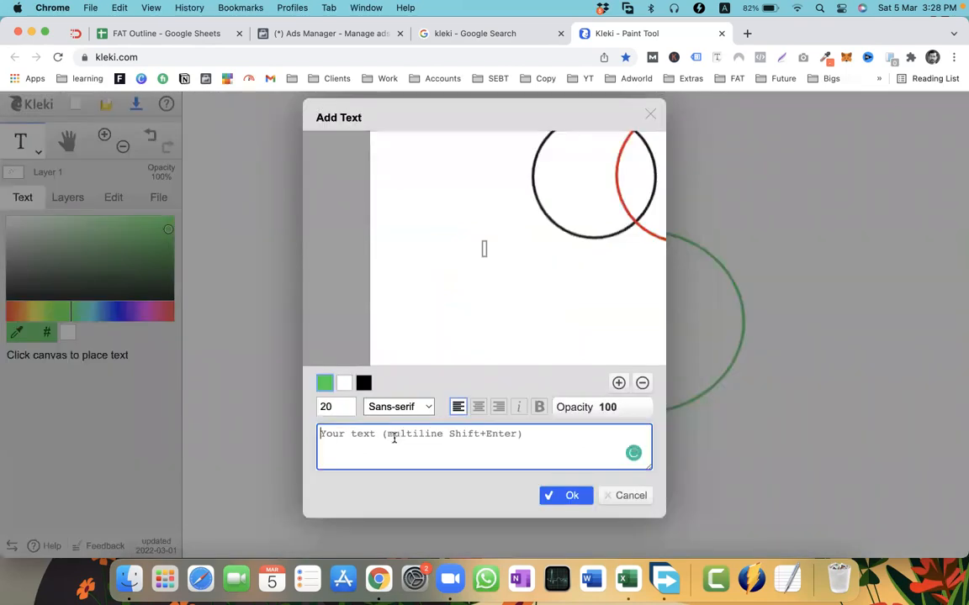
type("Pets")
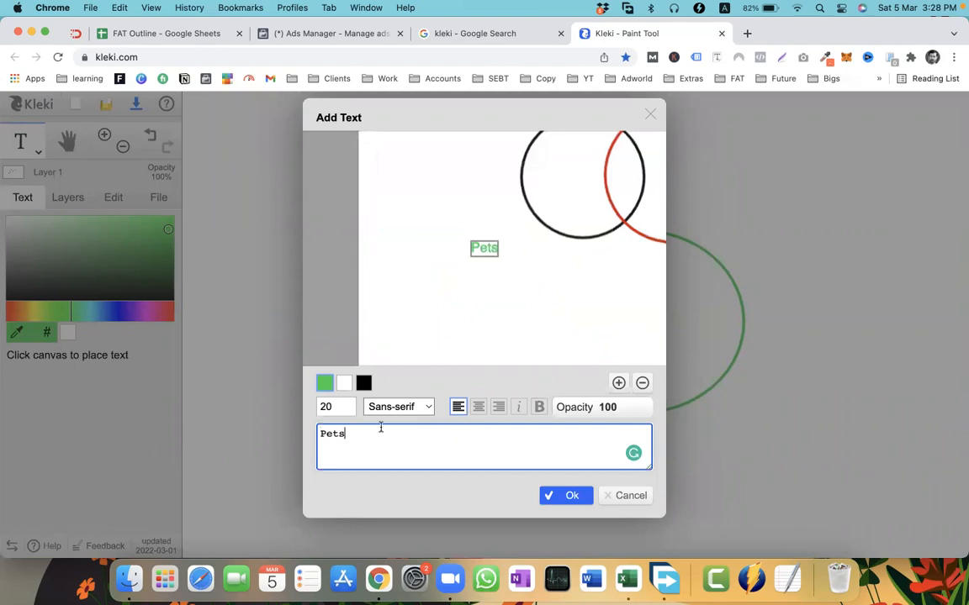
left_click(364, 383)
left_click(556, 494)
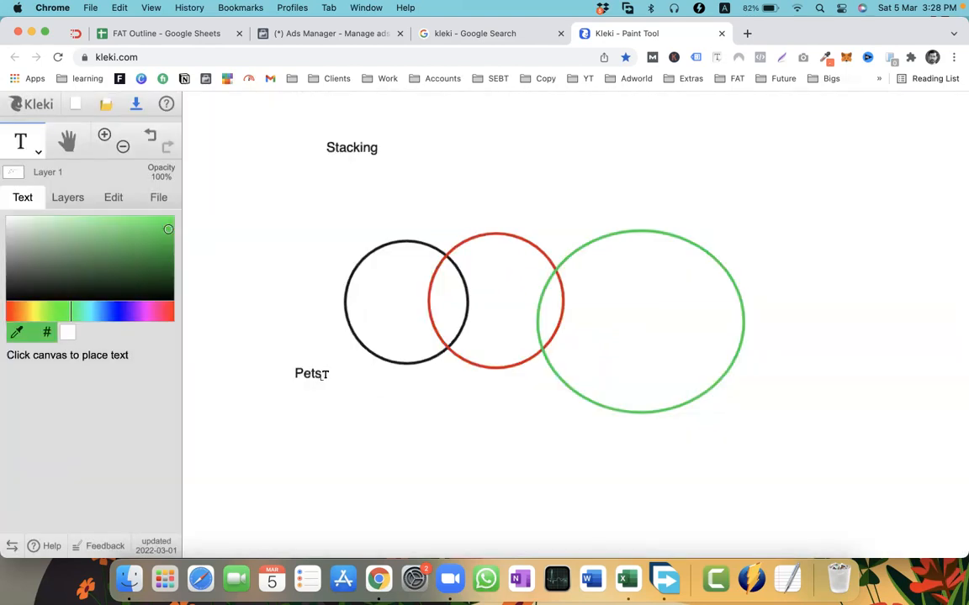
left_click(469, 393)
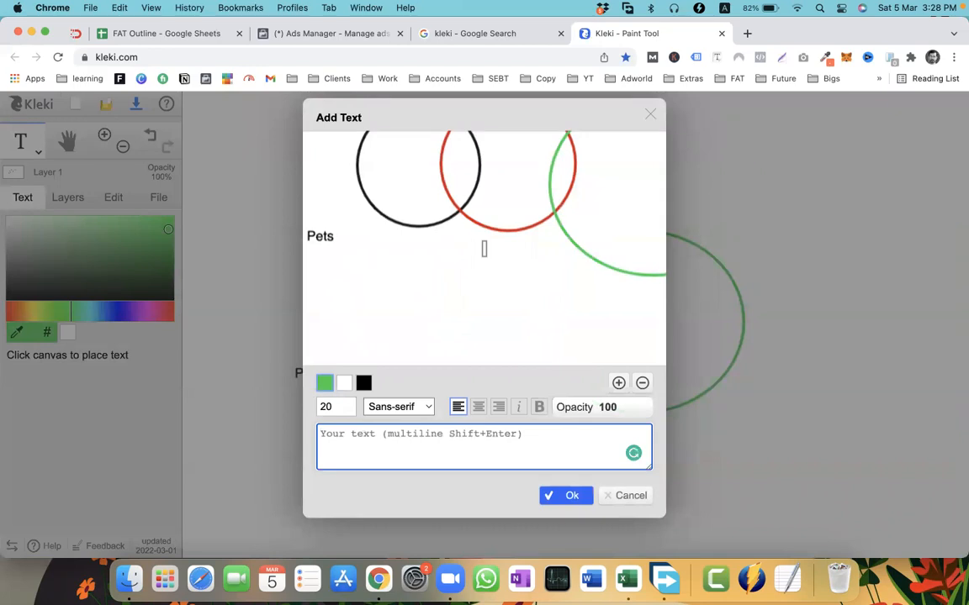
type("Cat food")
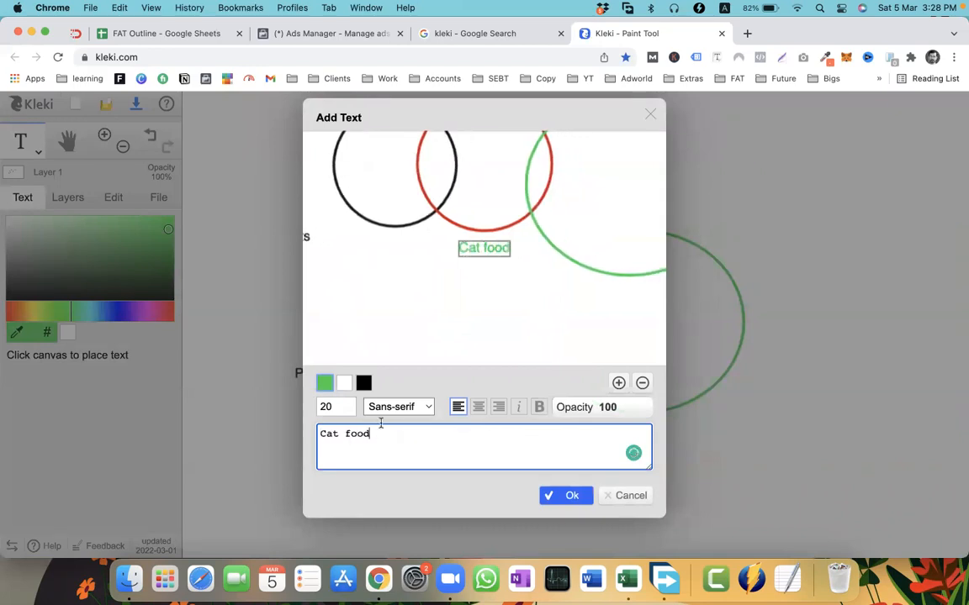
left_click(363, 383)
left_click(550, 497)
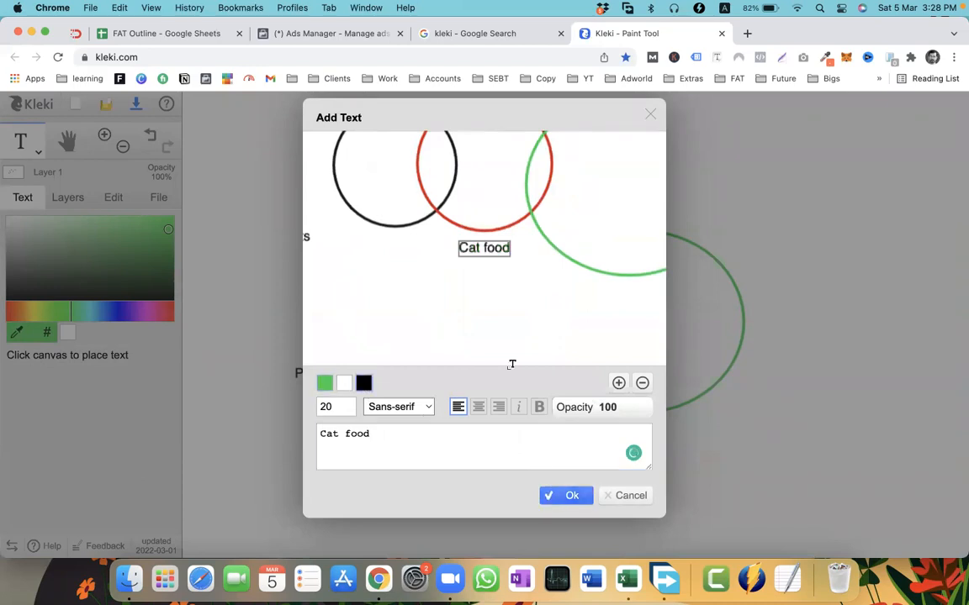
Label the green ellipse with the green text "Pet care" below it
left_click(646, 433)
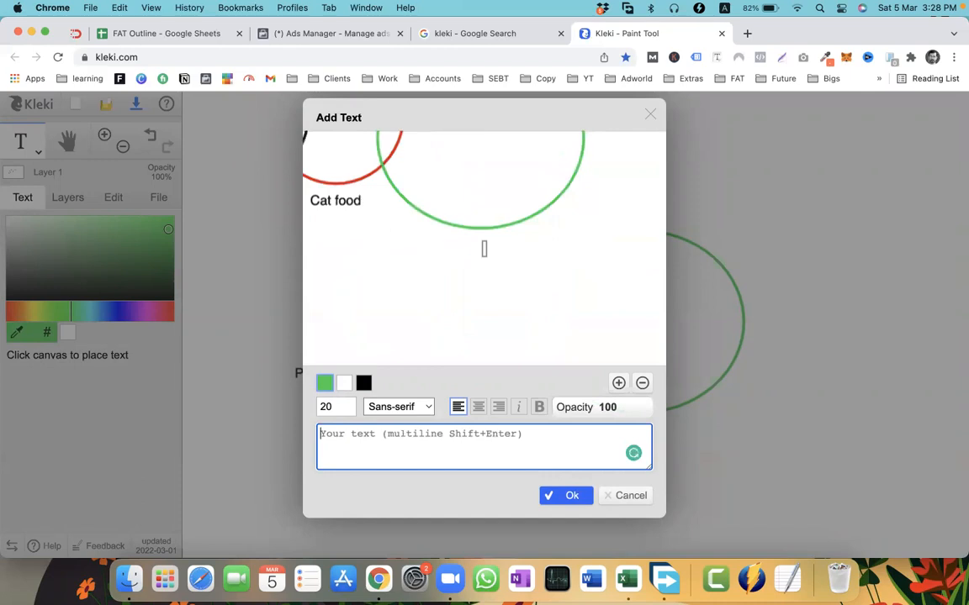
type("Pet care")
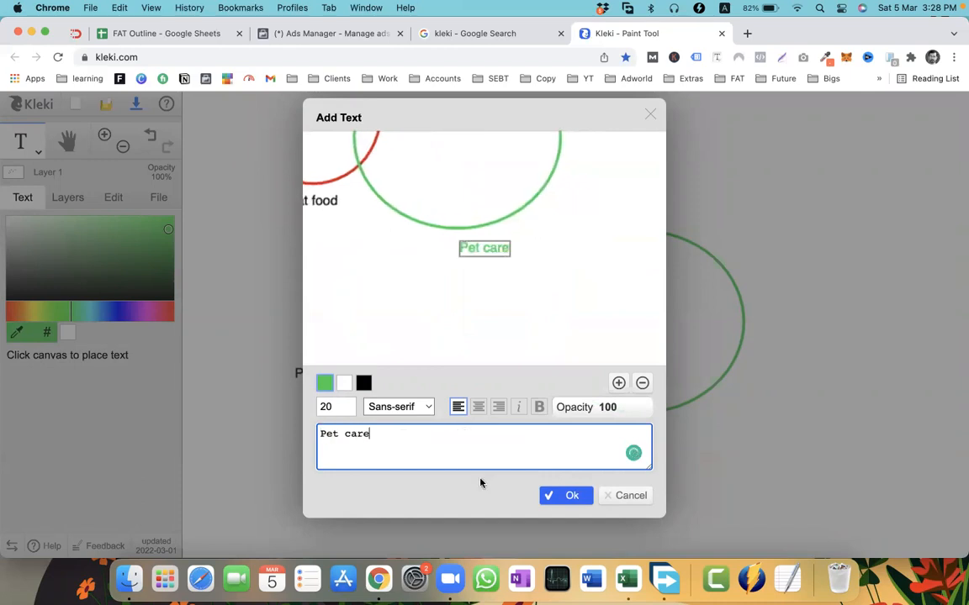
left_click(550, 495)
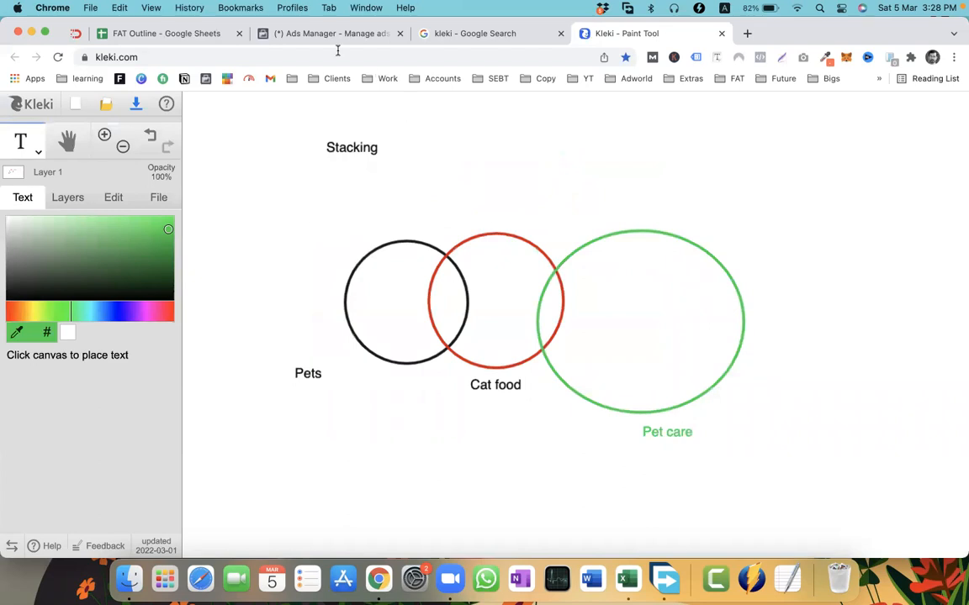
Switch to Ads Manager and remove the Pepsi interest and the Hunting layer from detailed targeting
left_click(300, 35)
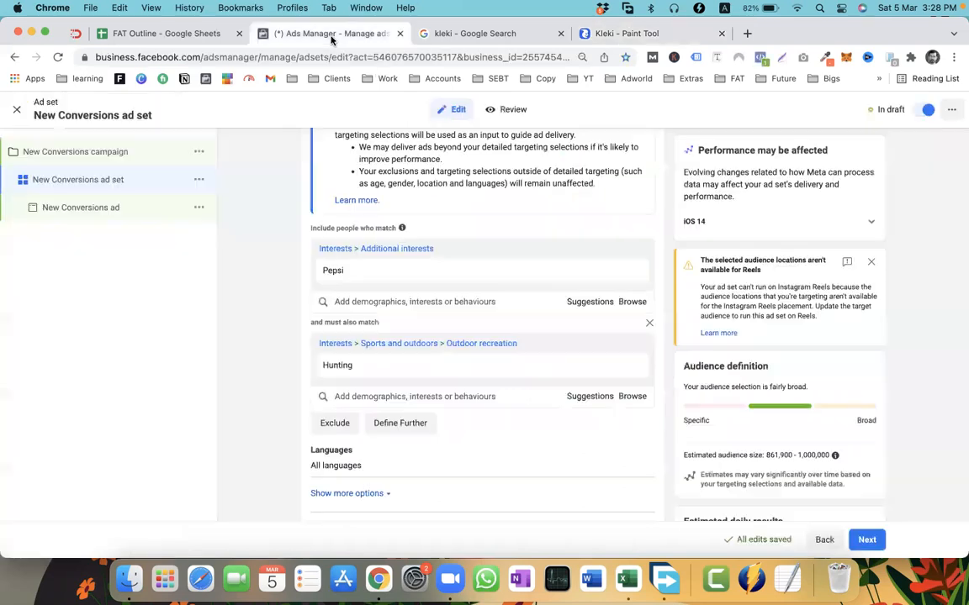
left_click(643, 270)
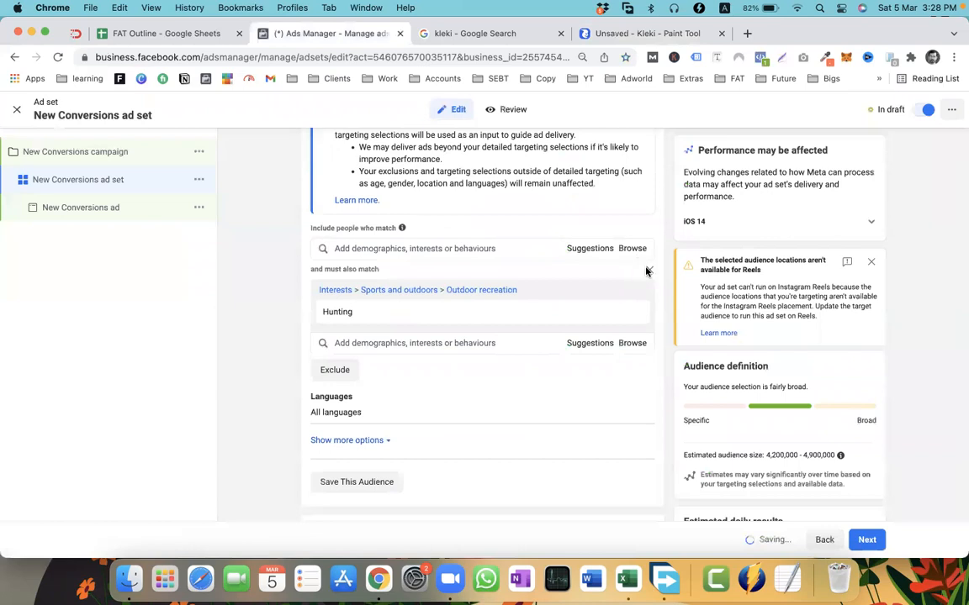
left_click(647, 269)
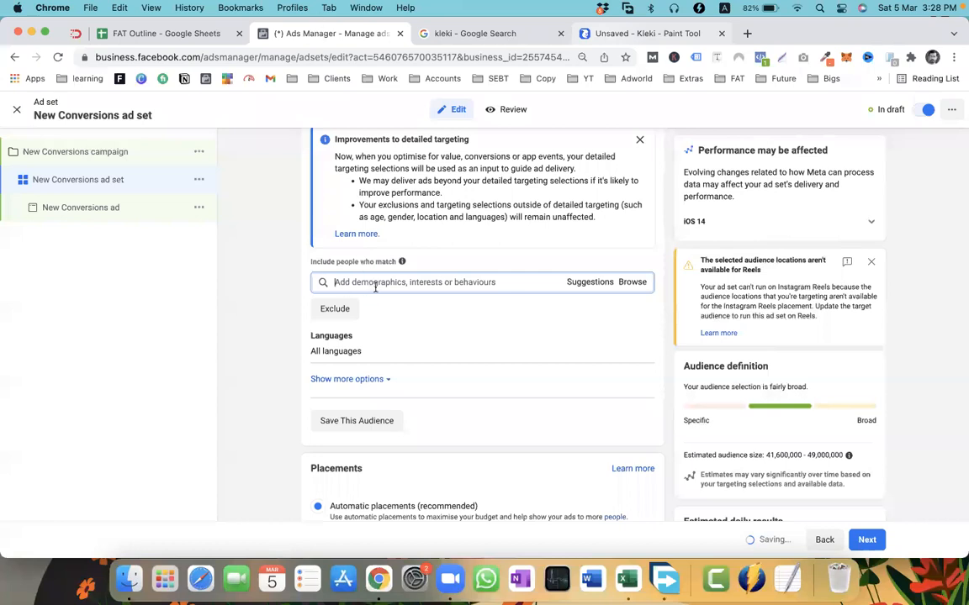
Add the Pets and Cat food interests to the same detailed targeting group
type("pets")
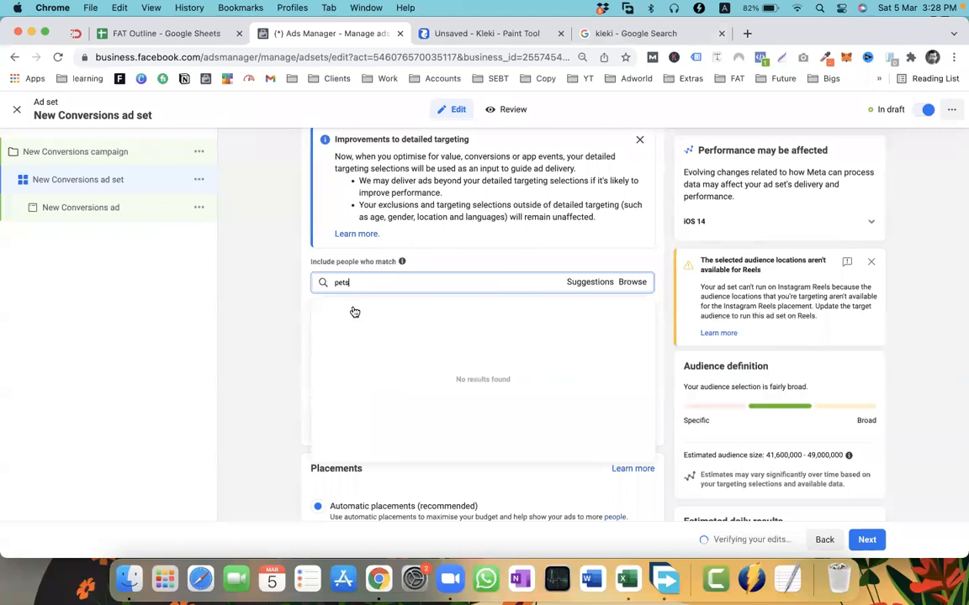
left_click(355, 312)
left_click(446, 34)
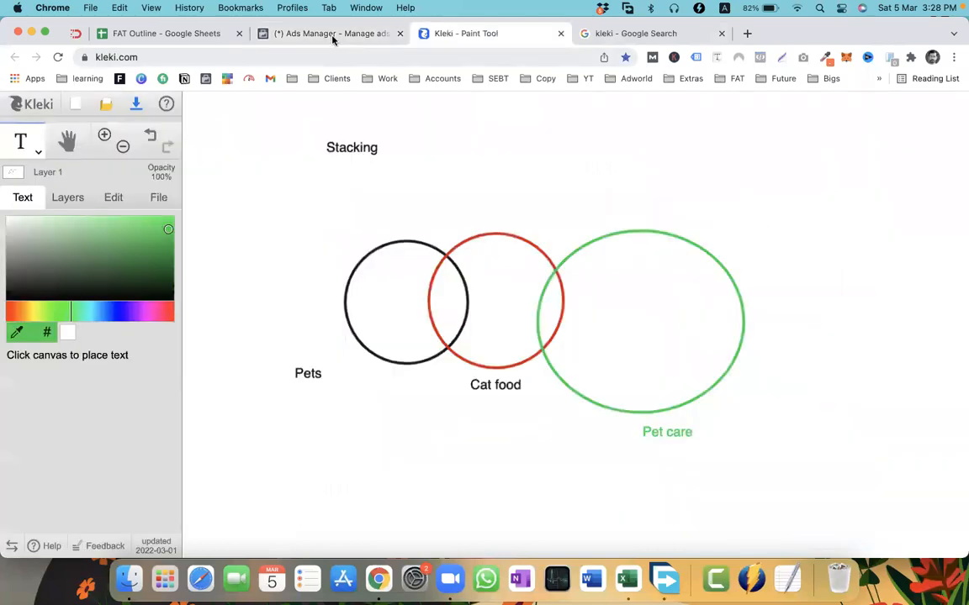
key("ctrl+shift+Tab")
type("cat food")
left_click(359, 368)
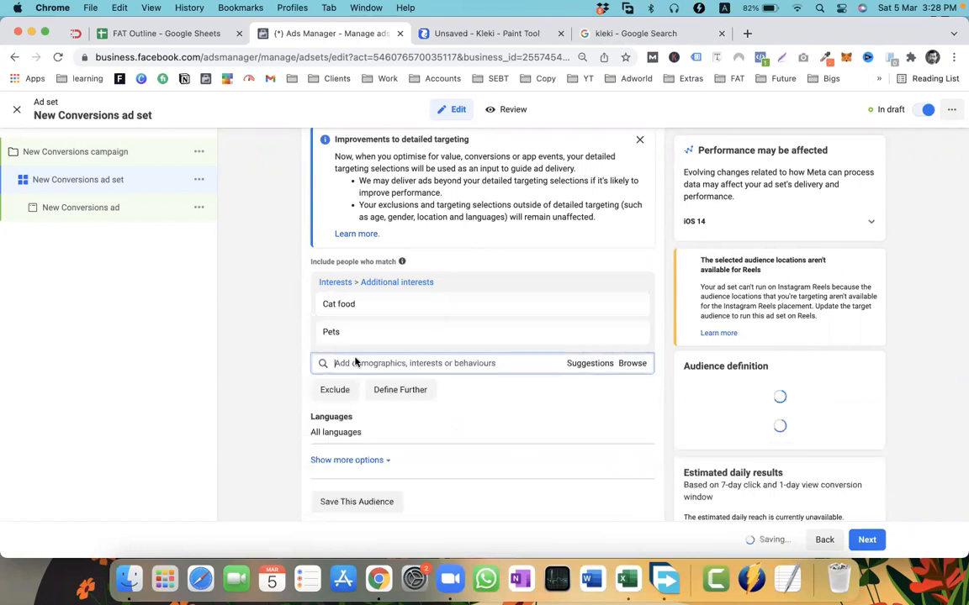
Add the Pet Care employer demographic to the targeting group containing Cat food and Pets
left_click(475, 34)
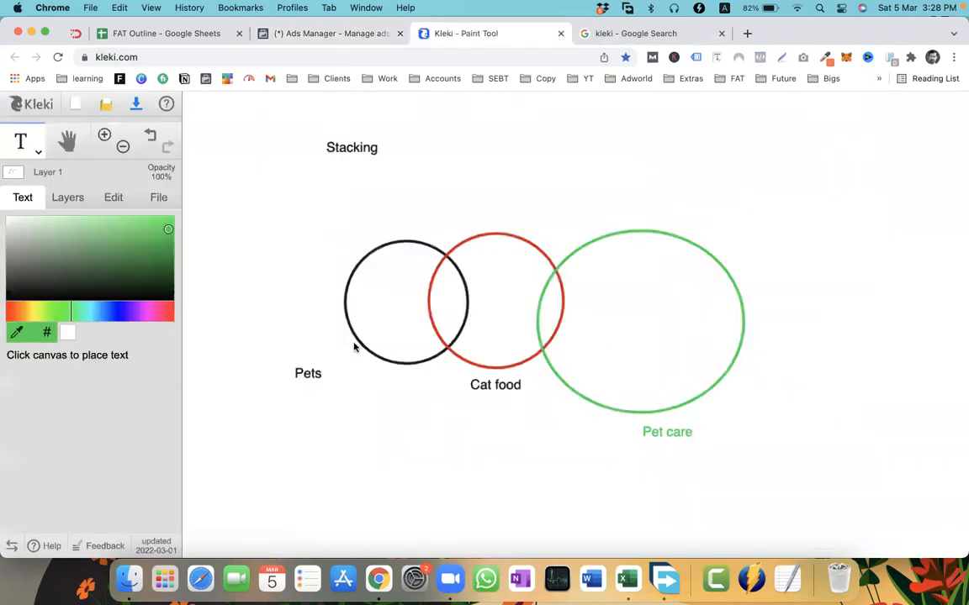
key("ctrl+shift+Tab")
type("pet care")
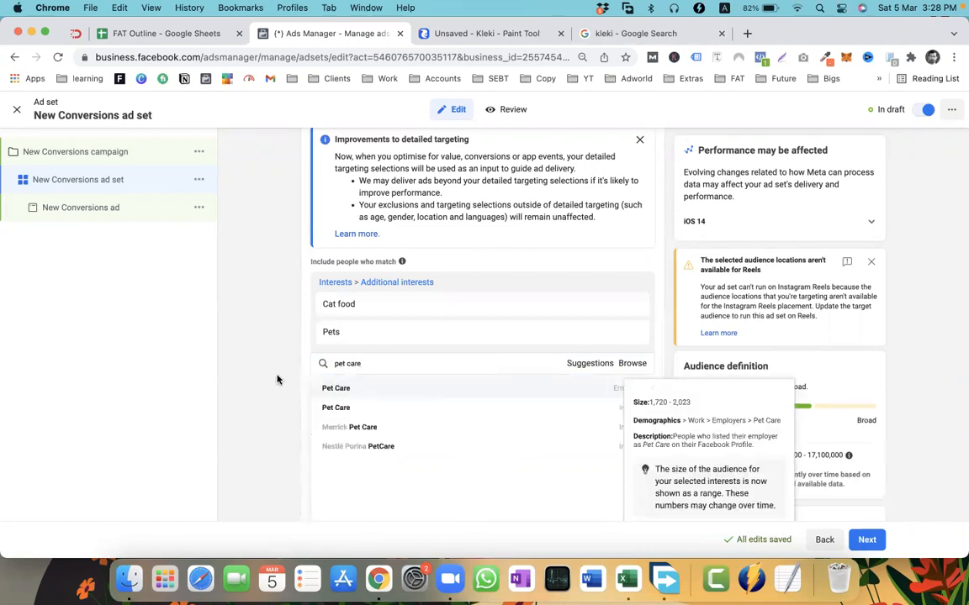
key("Return")
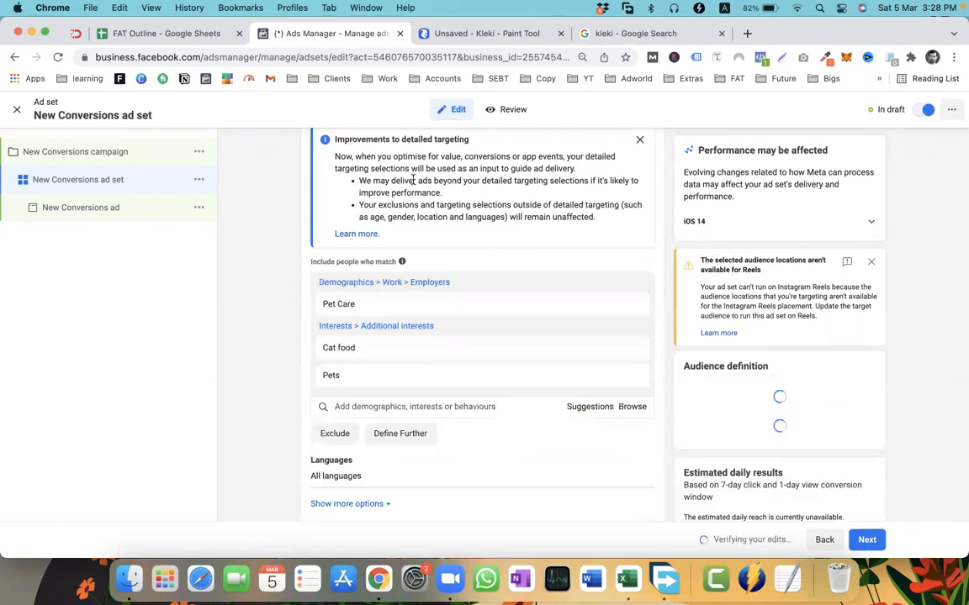
Switch to Kleki and draw yellow straight lines across the Pets, Cat food and Pet care circles to hatch their combined area
left_click(454, 34)
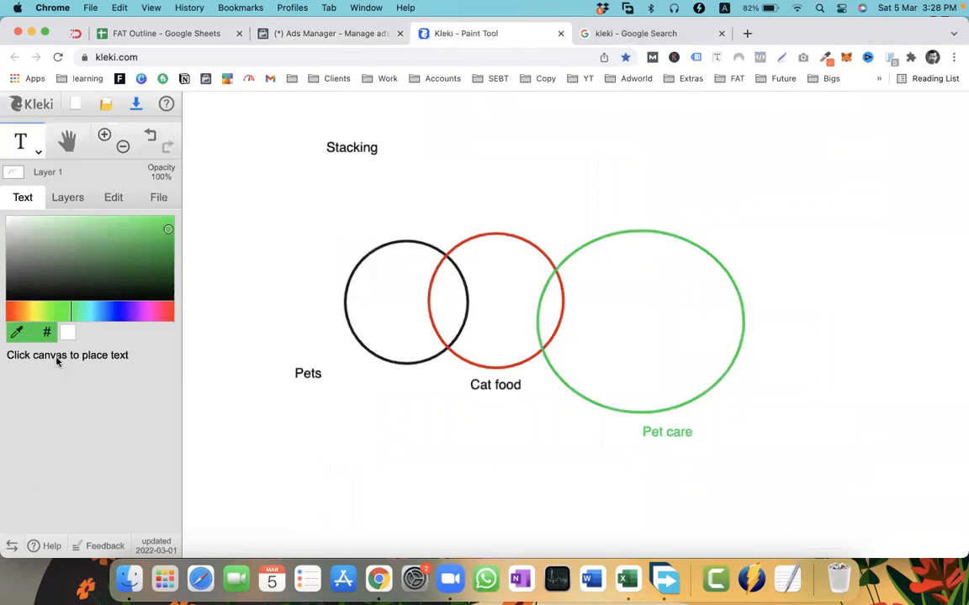
left_click(33, 312)
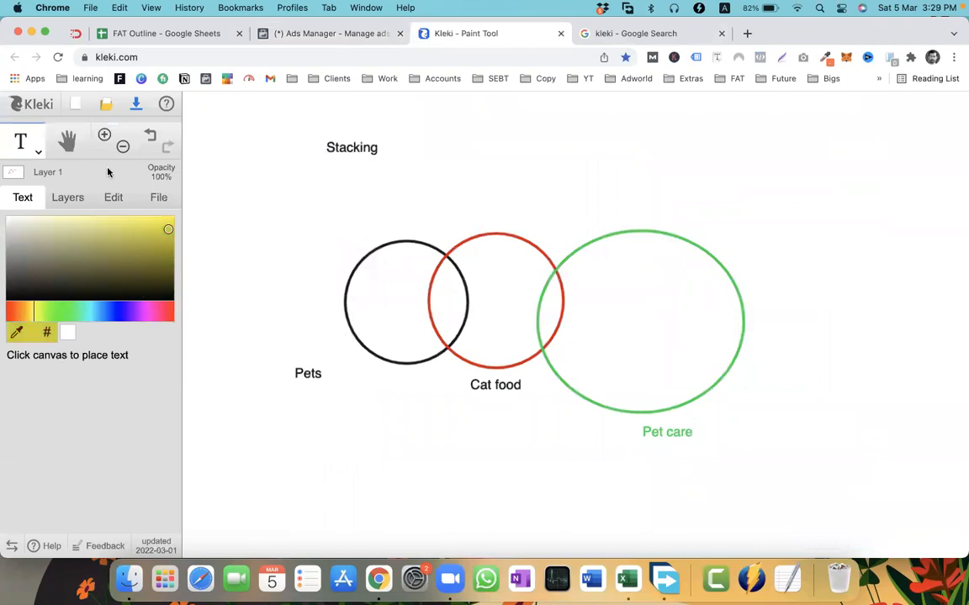
left_click(32, 150)
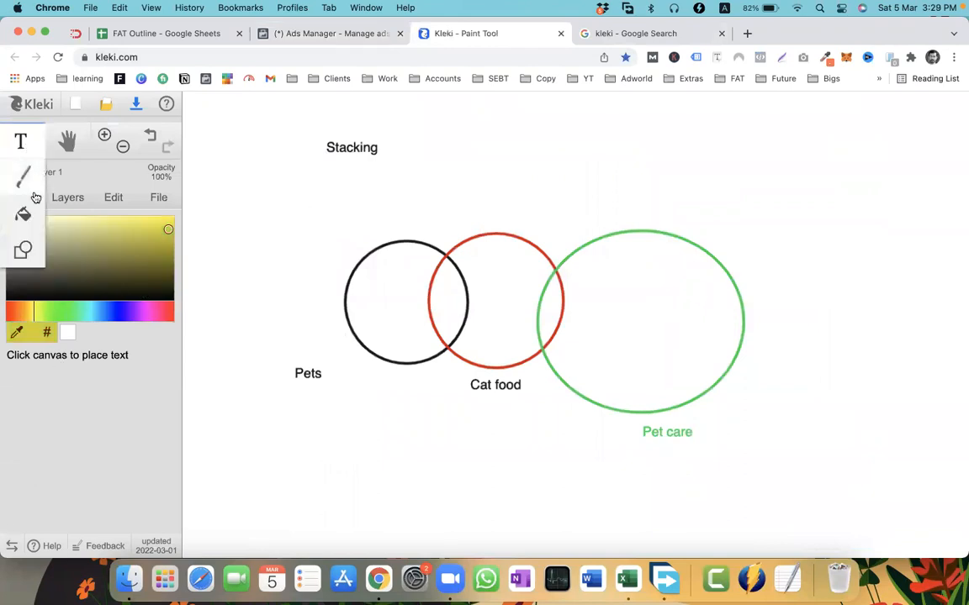
left_click(22, 249)
left_click(70, 361)
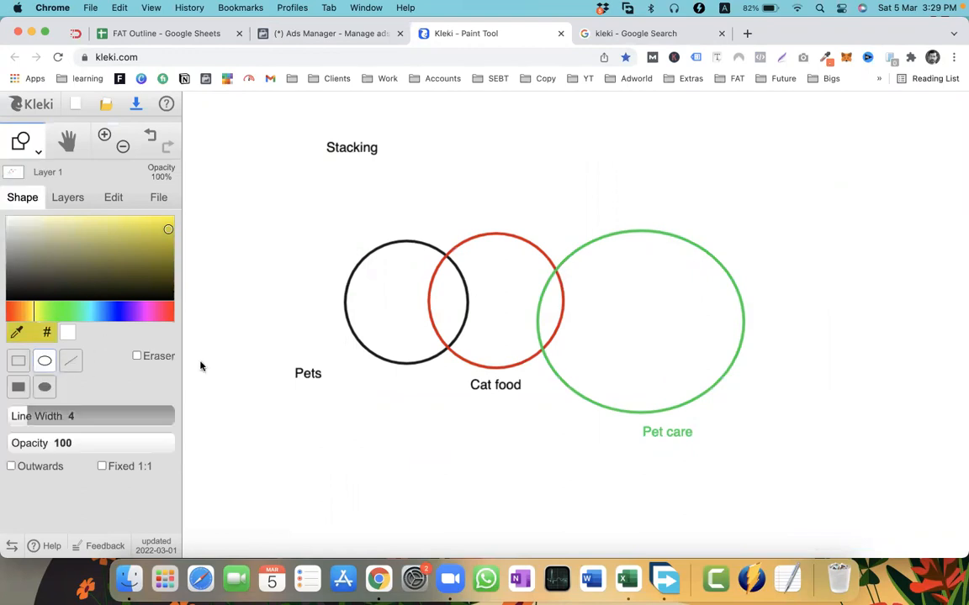
left_click_drag(372, 251, 694, 247)
mouse_move(350, 287)
left_mouse_down()
mouse_move(633, 299)
mouse_move(725, 276)
left_mouse_up()
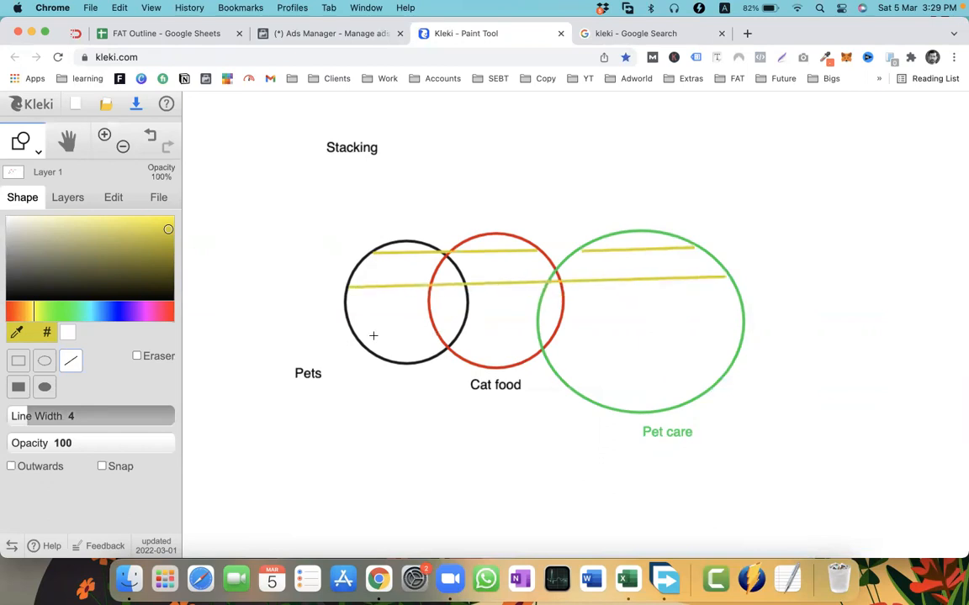
left_click_drag(349, 325, 740, 325)
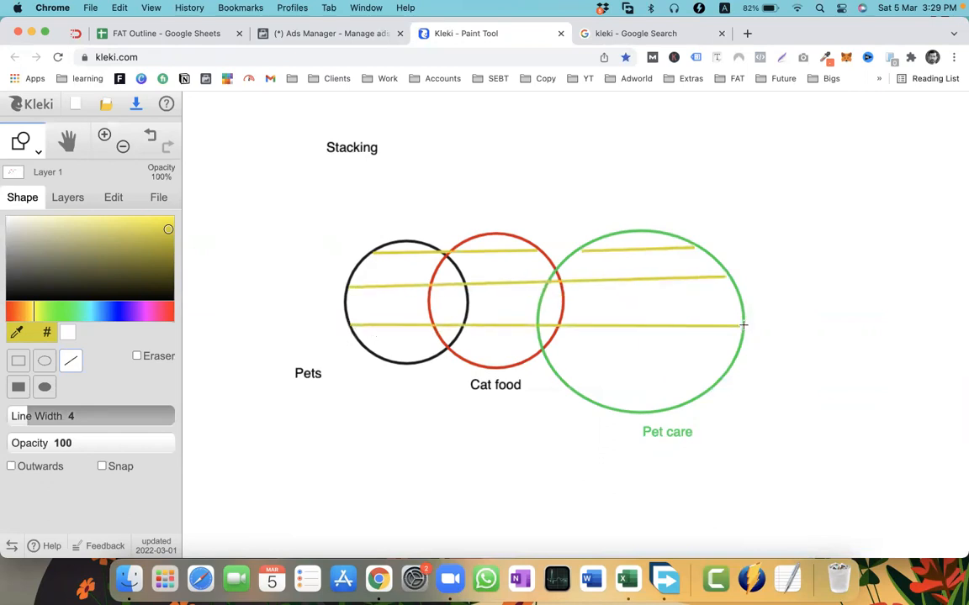
left_click_drag(361, 345, 708, 390)
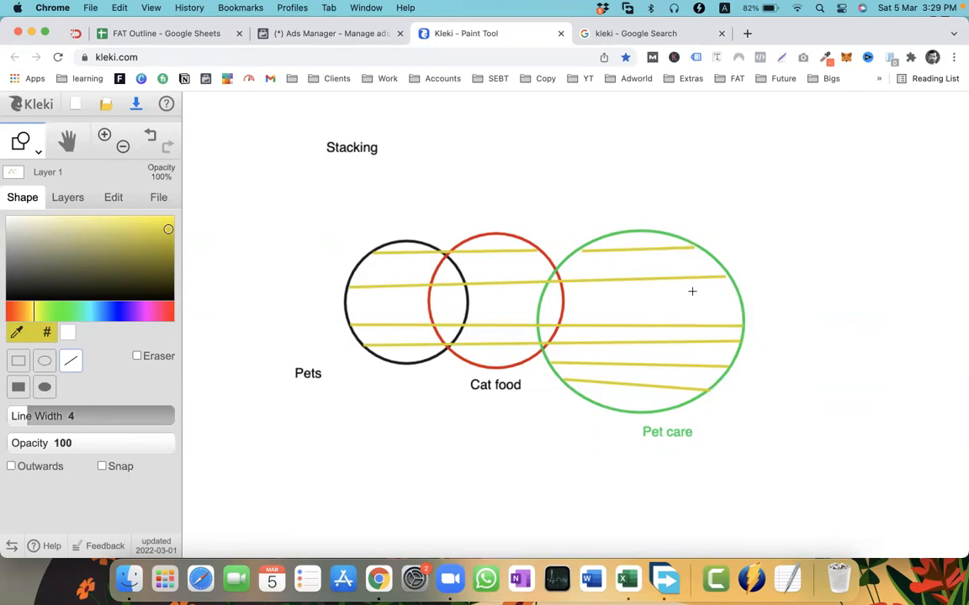
Draw a magenta stick figure with the brush inside each of the Pet care, Cat food and Pets circles
left_click(148, 312)
left_click_drag(657, 283, 665, 292)
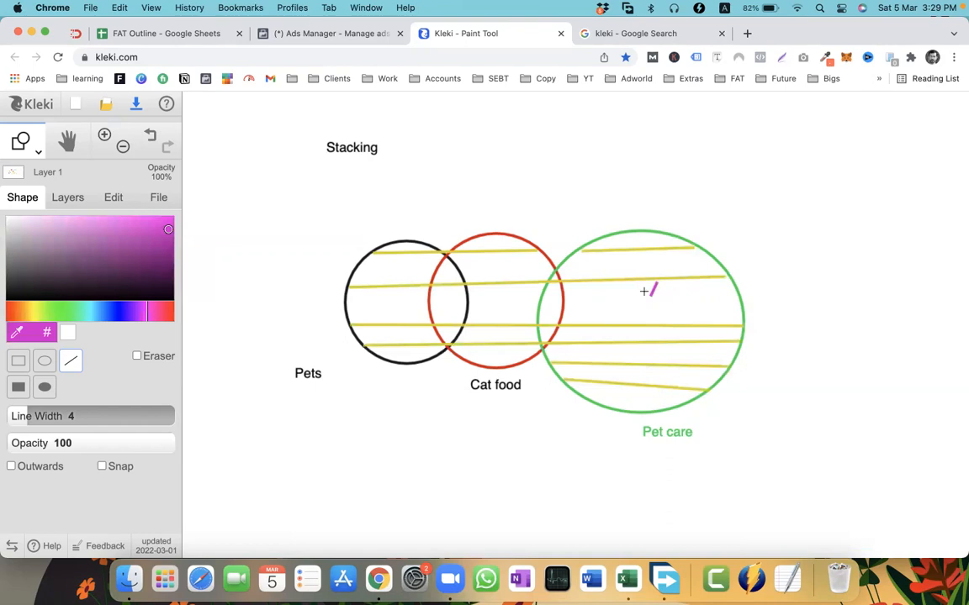
left_click(33, 143)
left_click(25, 177)
left_click_drag(644, 264, 655, 262)
mouse_move(659, 291)
left_mouse_down()
mouse_move(659, 355)
mouse_move(662, 329)
left_mouse_up()
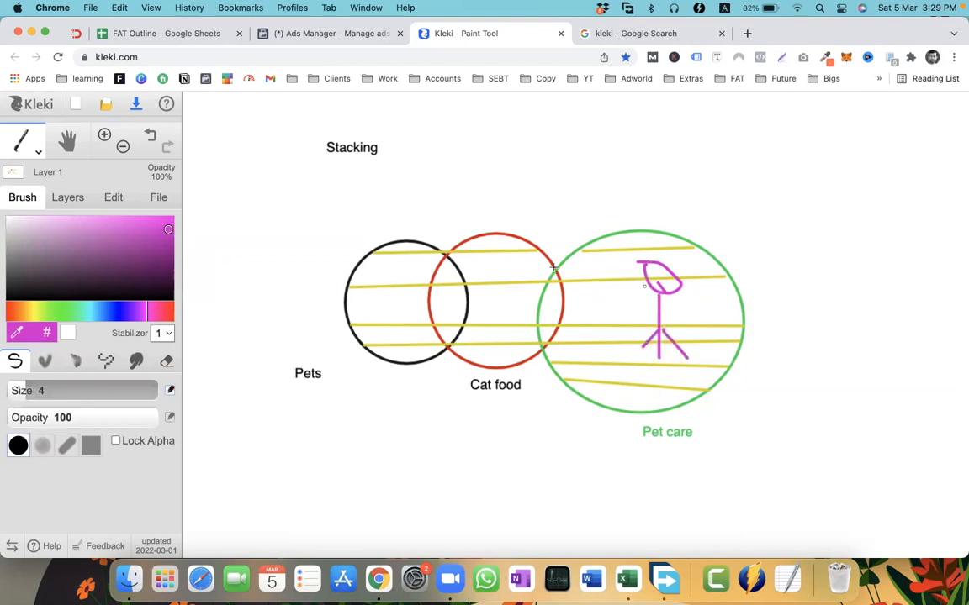
mouse_move(520, 256)
left_mouse_down()
mouse_move(487, 268)
mouse_move(484, 327)
left_mouse_up()
mouse_move(385, 284)
left_mouse_down()
mouse_move(409, 292)
mouse_move(385, 292)
mouse_move(386, 341)
left_mouse_up()
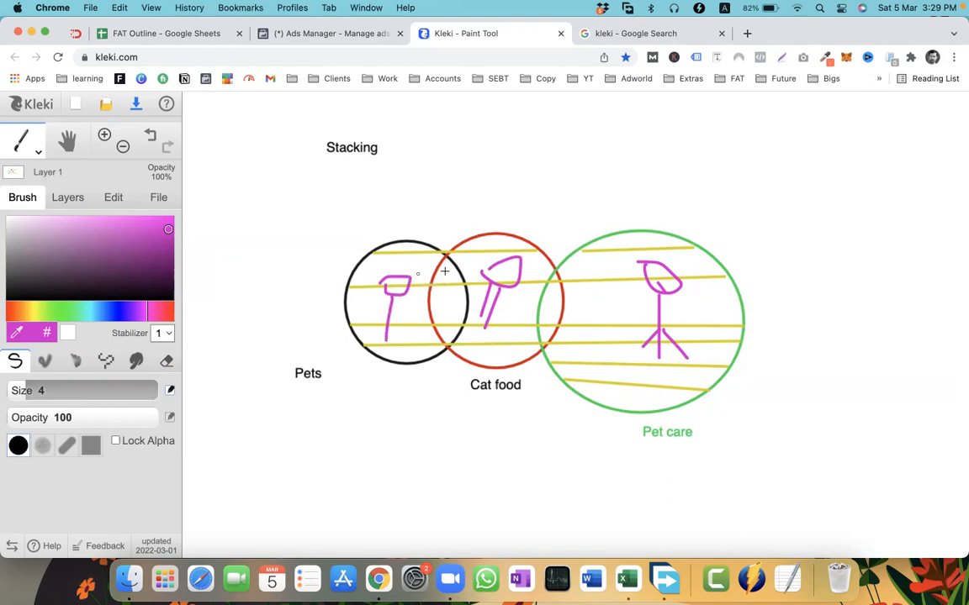
Draw magenta lines from the two circle overlaps to small figure heads above the circles
left_click_drag(446, 268, 445, 195)
mouse_move(454, 153)
left_mouse_down()
mouse_move(467, 151)
mouse_move(453, 194)
left_mouse_up()
left_click_drag(551, 290, 586, 162)
left_click_drag(585, 124, 595, 153)
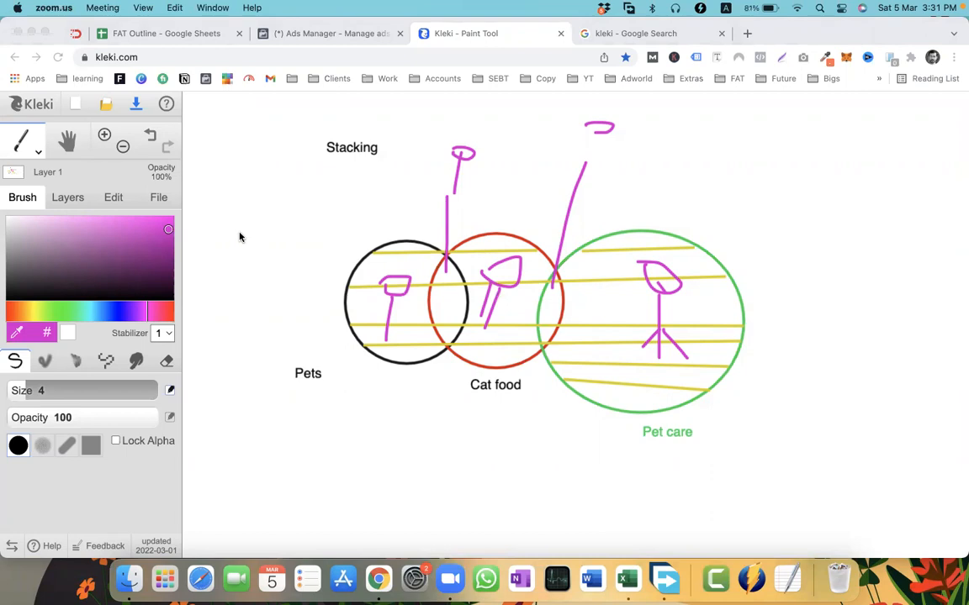
Switch to Ads Manager and remove Pet Care, Cat food and Pets from detailed targeting
left_click(385, 50)
left_click(350, 33)
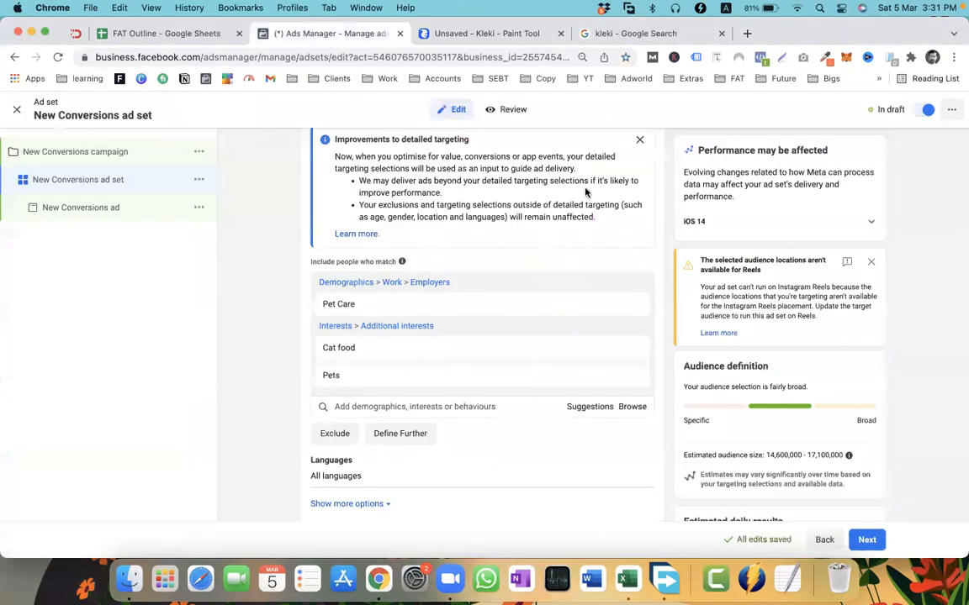
left_click(632, 305)
left_click(632, 304)
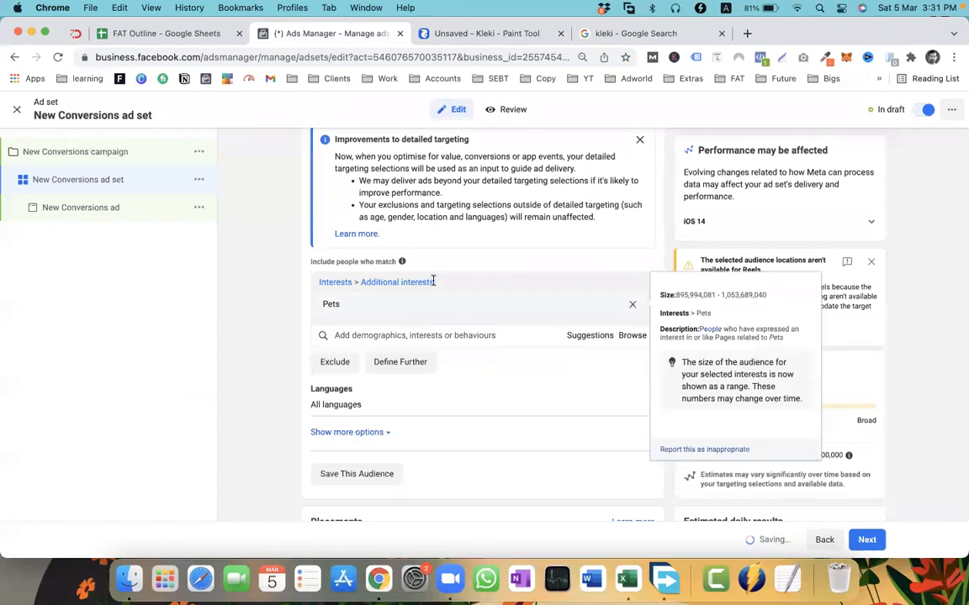
Examine the notice about improvements to detailed targeting, highlighting the point on delivering ads beyond the targeting selections
left_click_drag(449, 214, 357, 159)
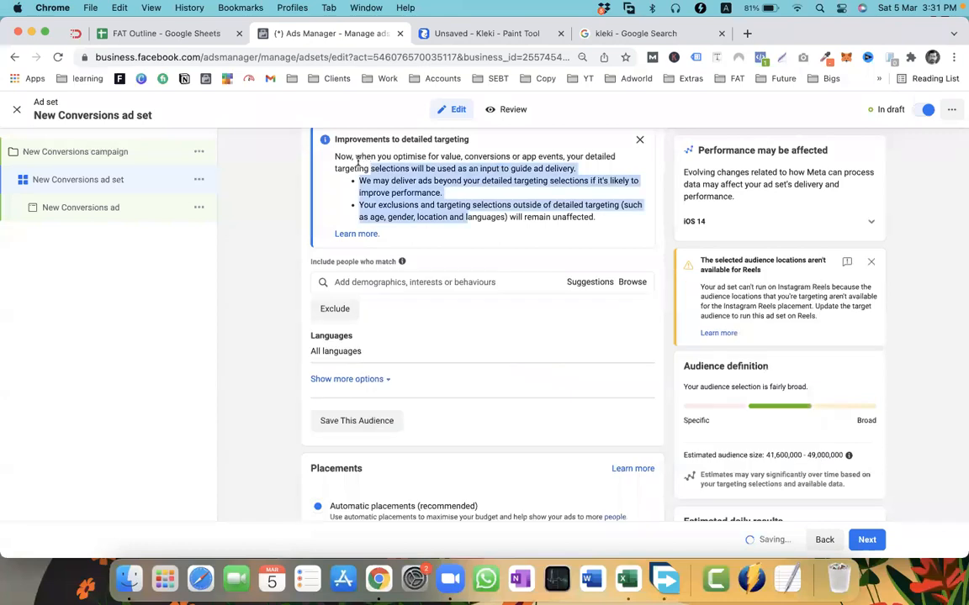
left_click(361, 163)
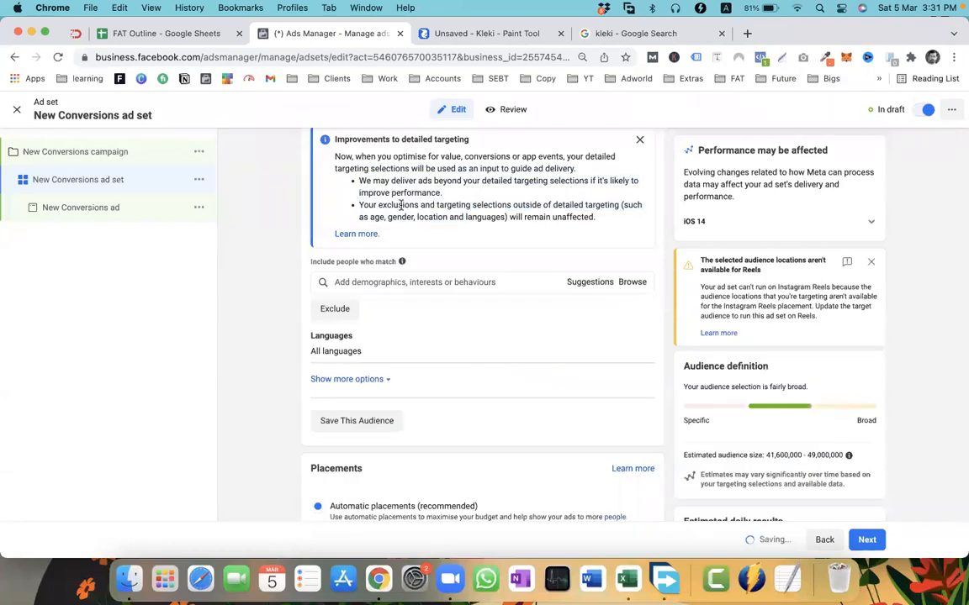
left_click_drag(402, 205, 361, 158)
left_click_drag(441, 217, 382, 181)
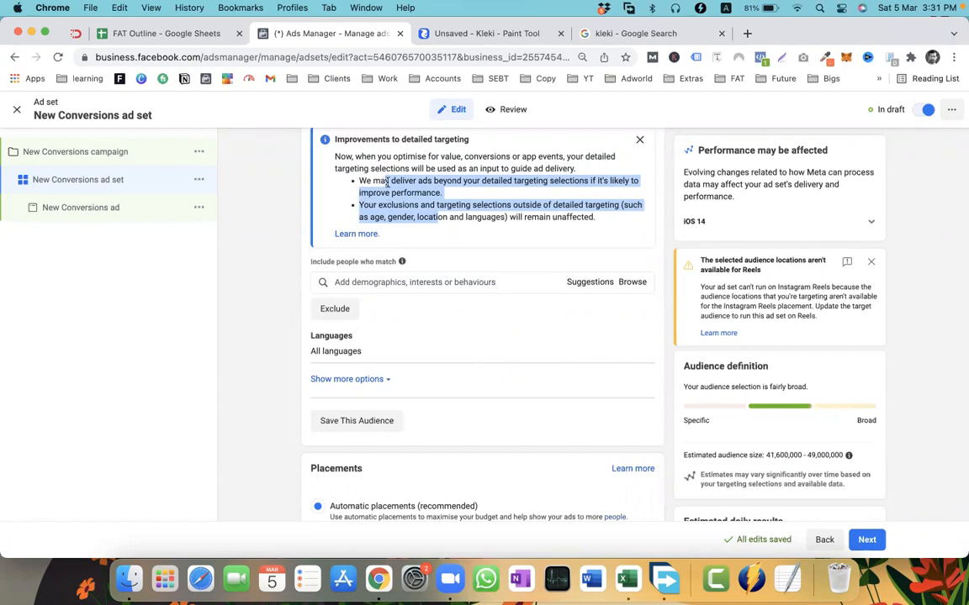
left_click(376, 163)
triple_click(376, 163)
left_click(383, 205)
triple_click(409, 190)
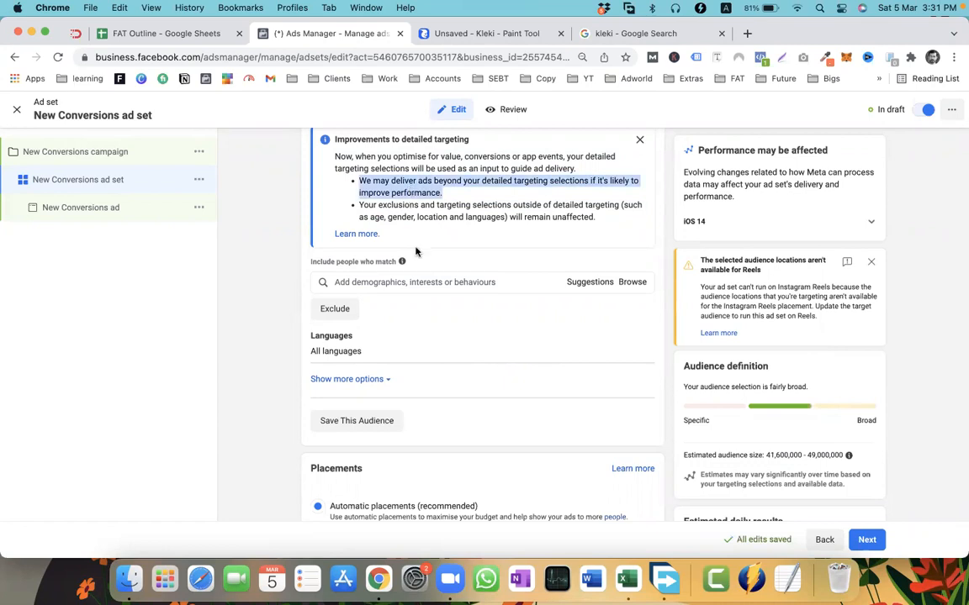
Replace the Pakistan audience location with United Kingdom
scroll(371, 254, "up", 1)
scroll(402, 260, "up", 5)
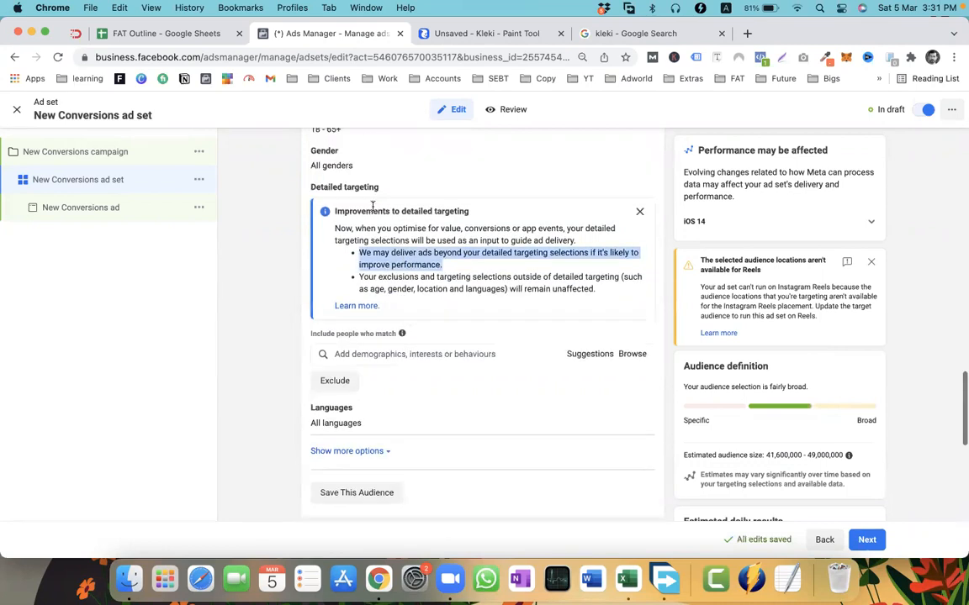
left_click(454, 266)
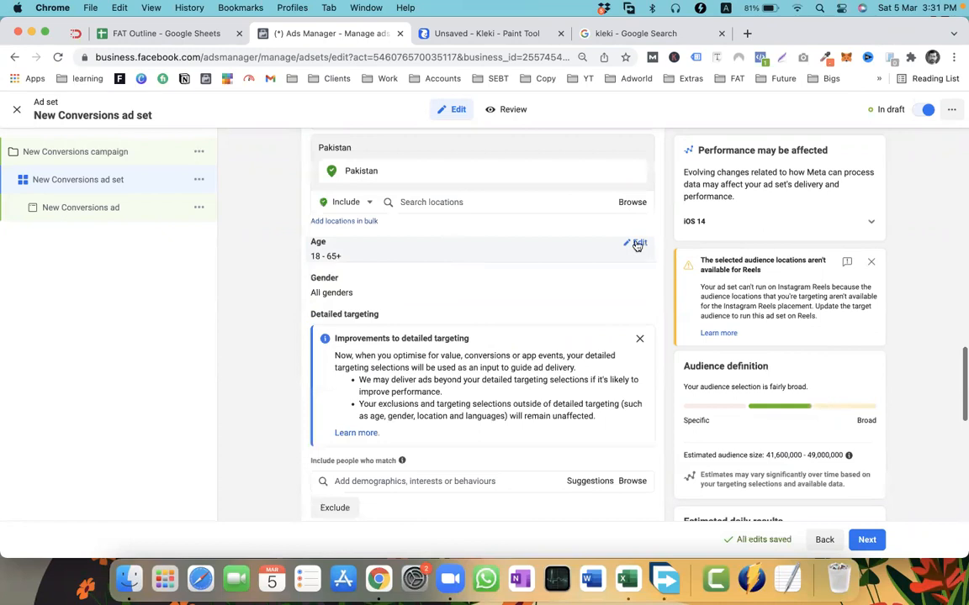
scroll(497, 244, "up", 2)
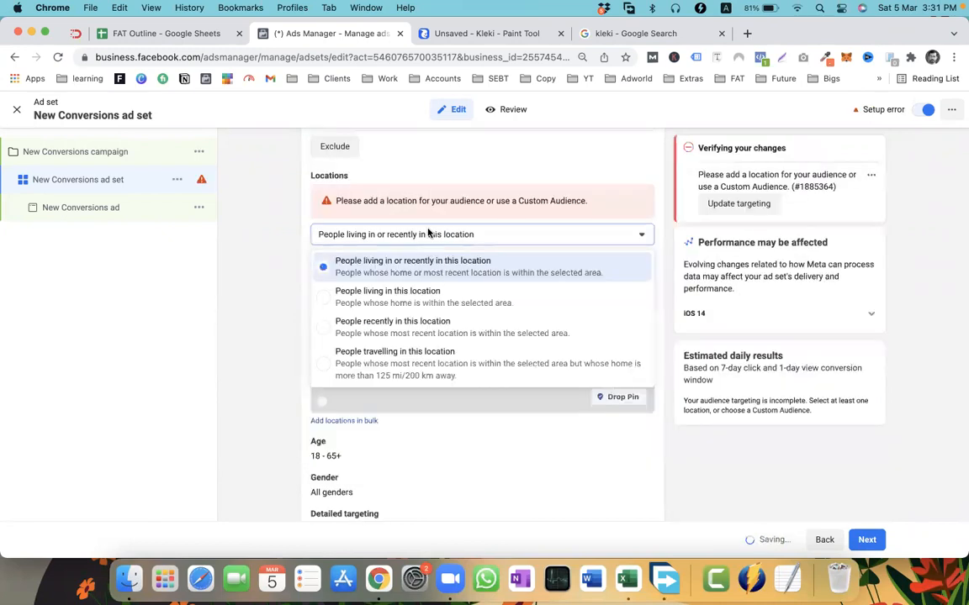
left_click(428, 268)
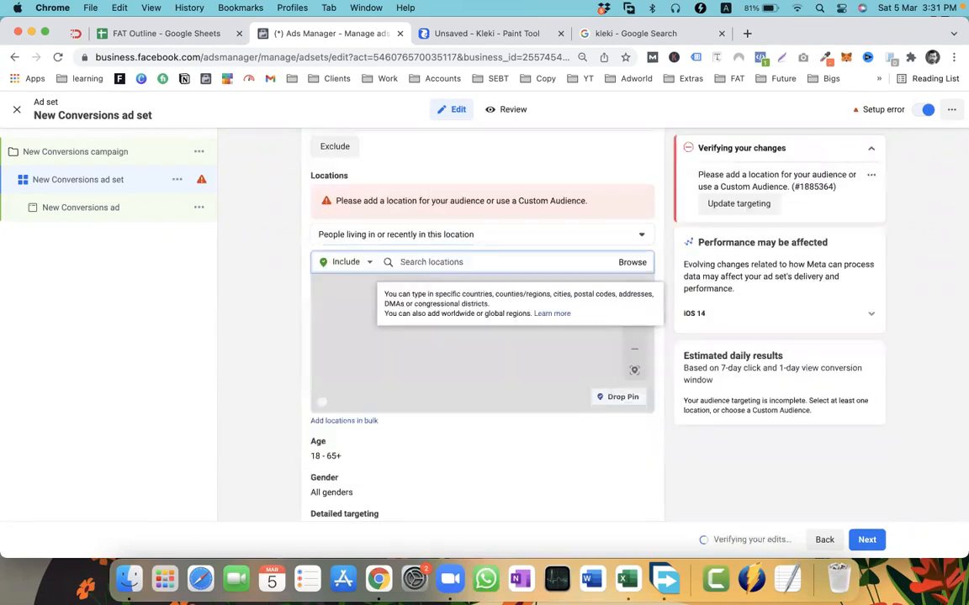
type("united")
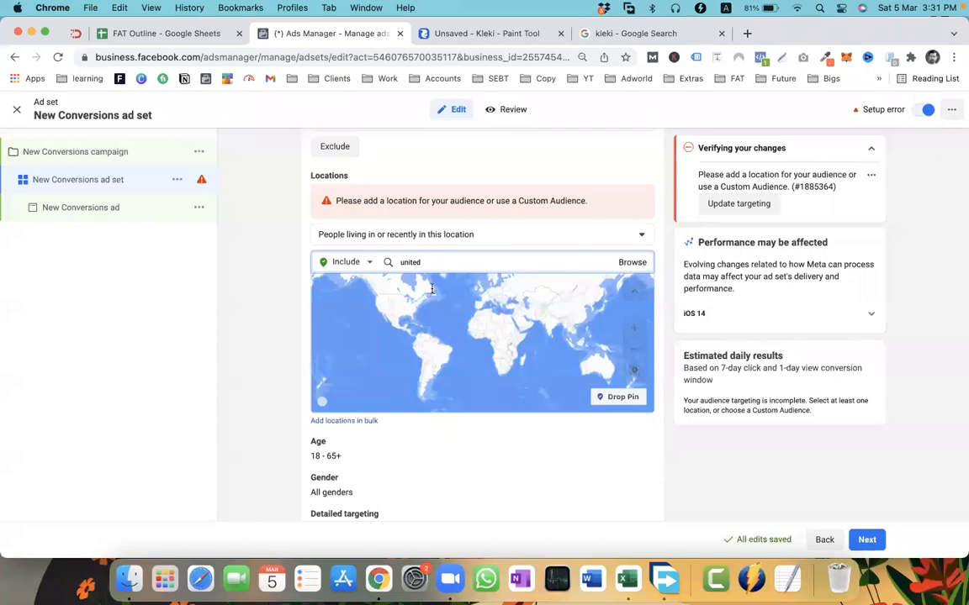
left_click(430, 290)
scroll(447, 266, "down", 3)
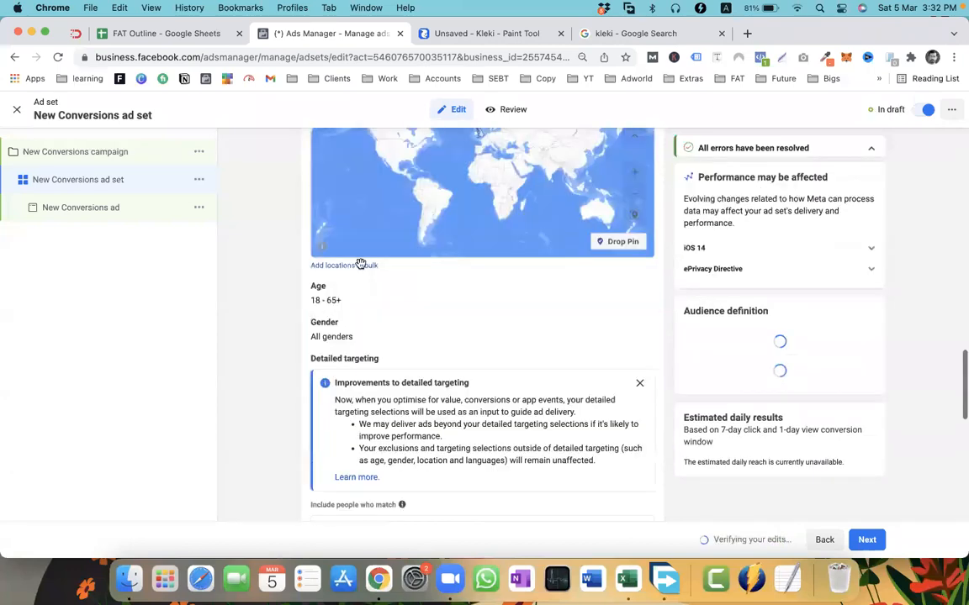
scroll(417, 264, "up", 1)
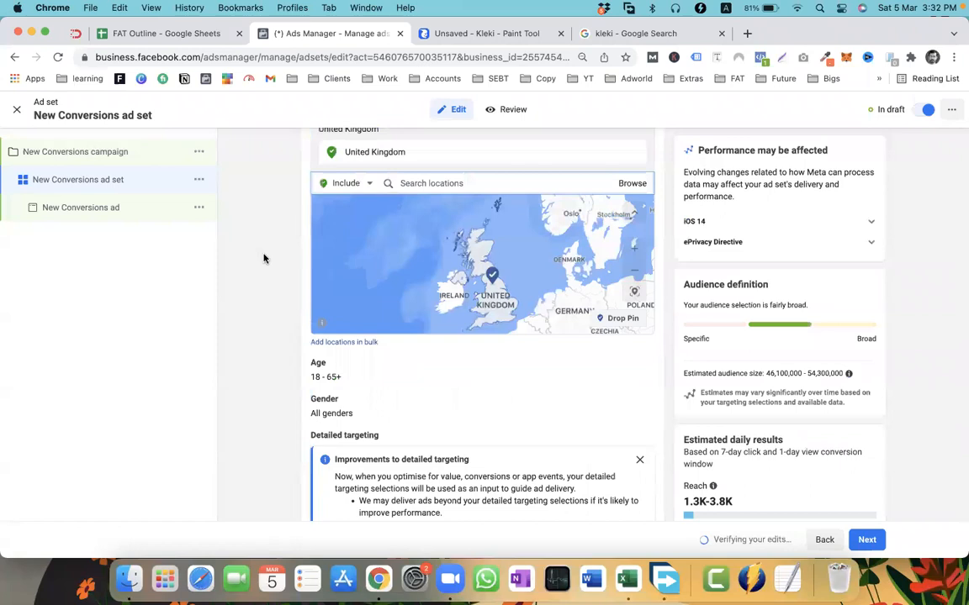
Search the detailed targeting options for "urdupoint"
scroll(263, 258, "down", 3)
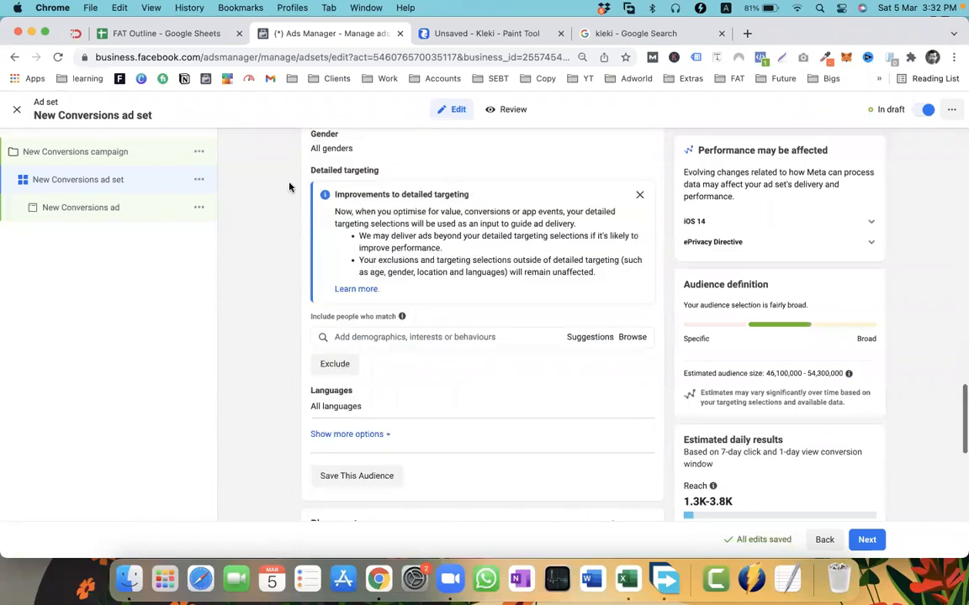
scroll(289, 186, "up", 3)
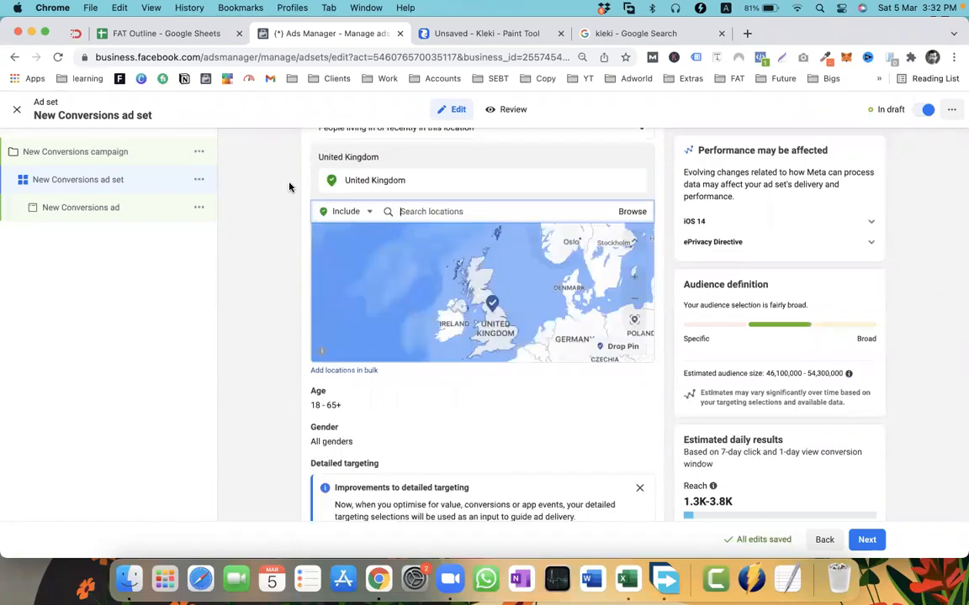
scroll(258, 260, "down", 1)
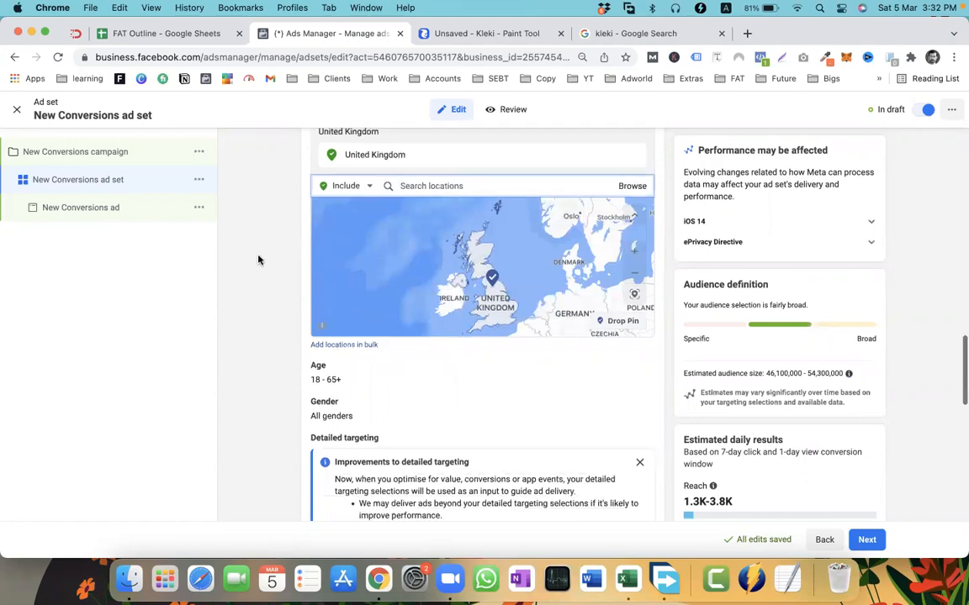
scroll(259, 260, "down", 2)
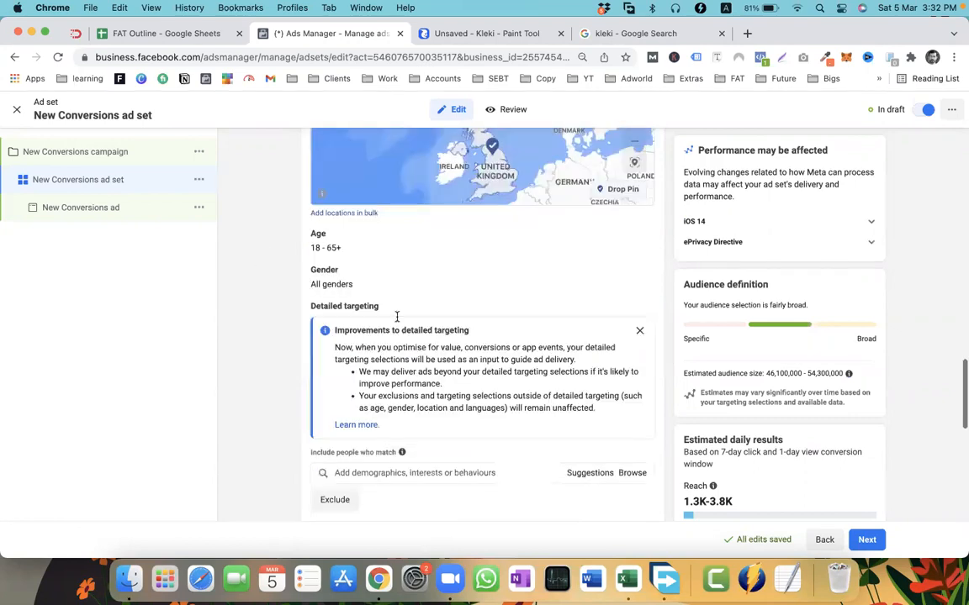
scroll(396, 314, "down", 2)
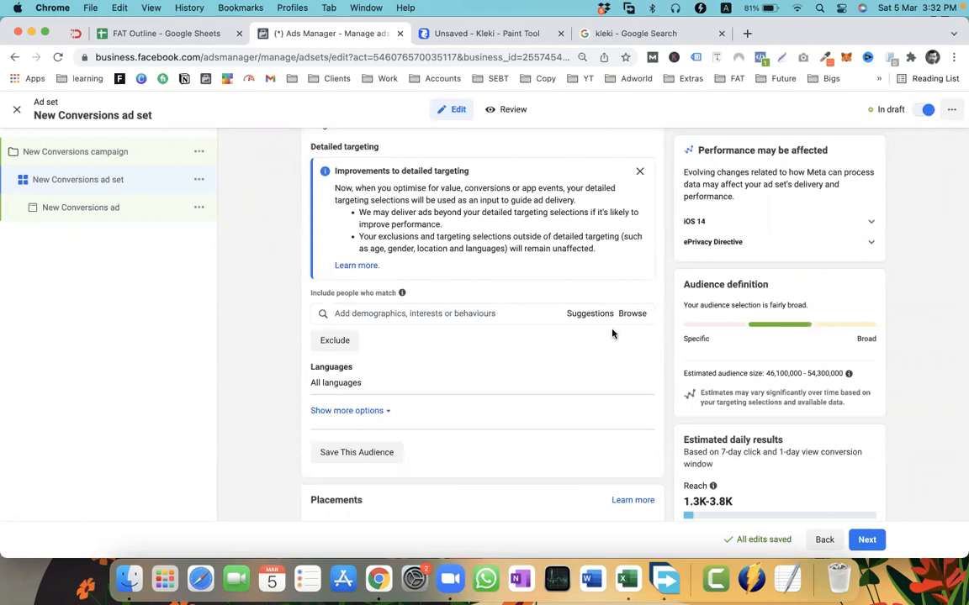
left_click(409, 315)
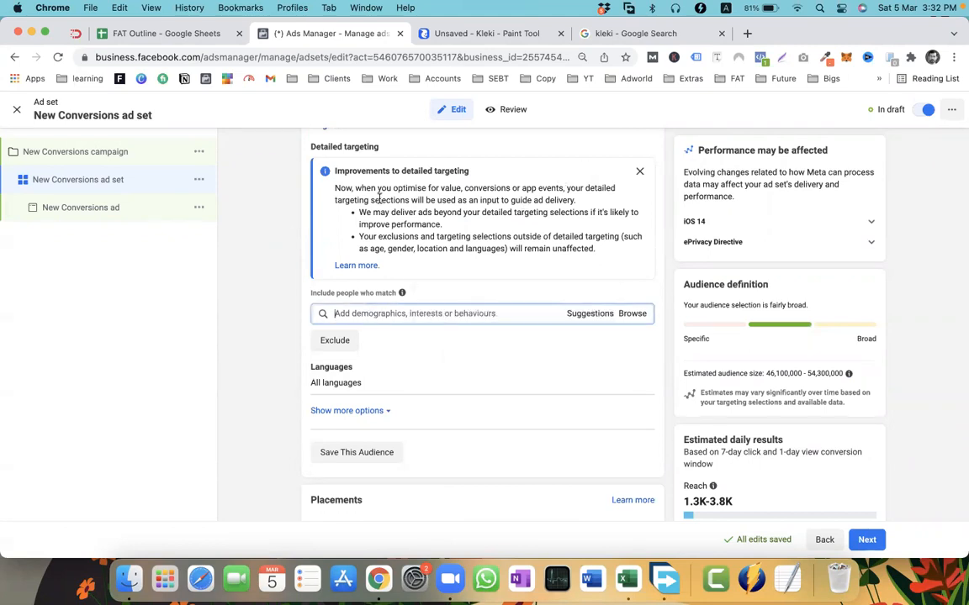
mouse_move(370, 200)
left_mouse_down()
mouse_move(469, 238)
mouse_move(440, 244)
mouse_move(356, 200)
left_mouse_up()
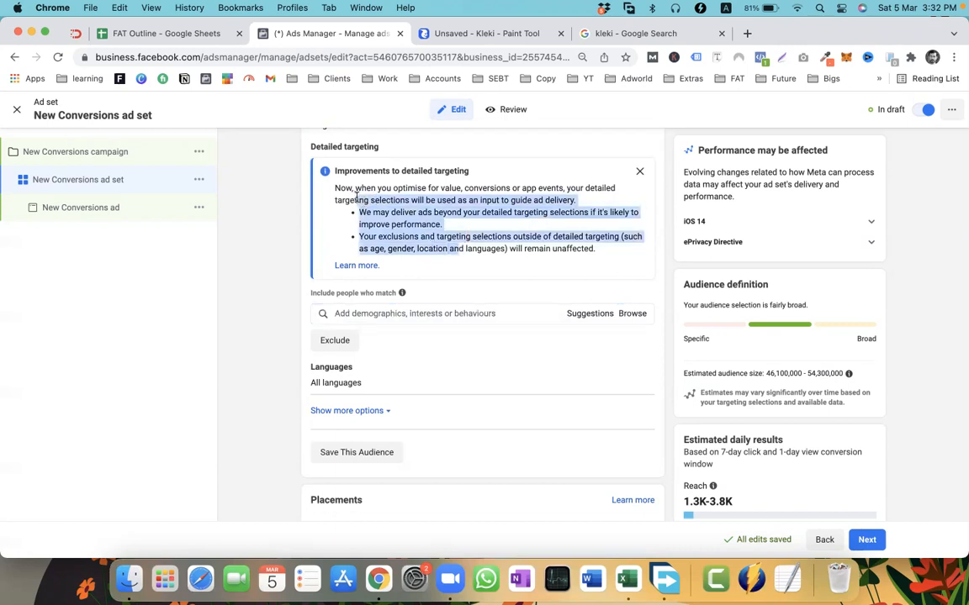
left_click(356, 313)
type("urdupoint")
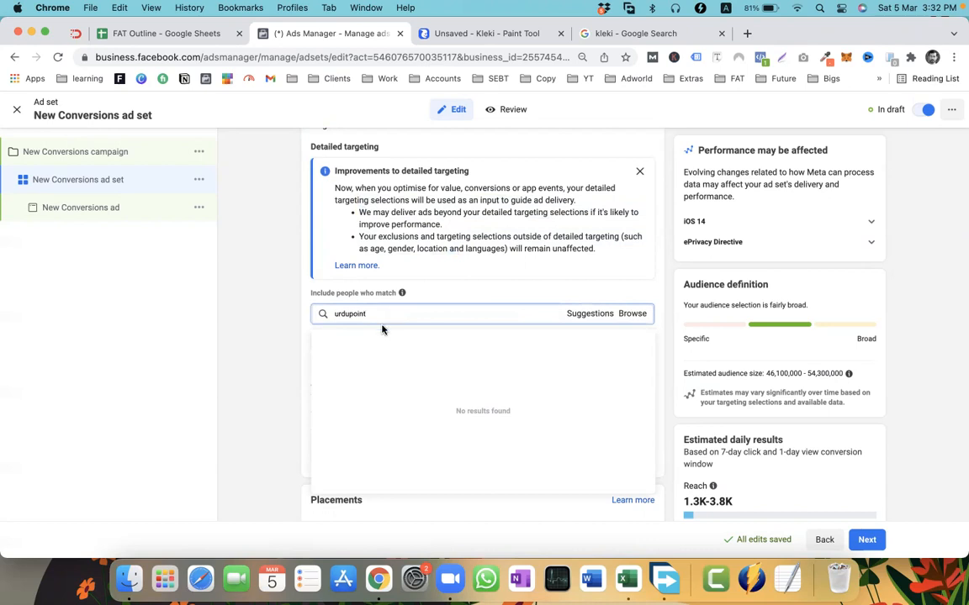
Search the detailed targeting options for "urdu point" as two words, and clear the search text
double_click(340, 314)
type("urdu point")
left_click_drag(347, 314, 415, 324)
key("BackSpace")
type("point")
left_click_drag(388, 312, 294, 312)
key("BackSpace")
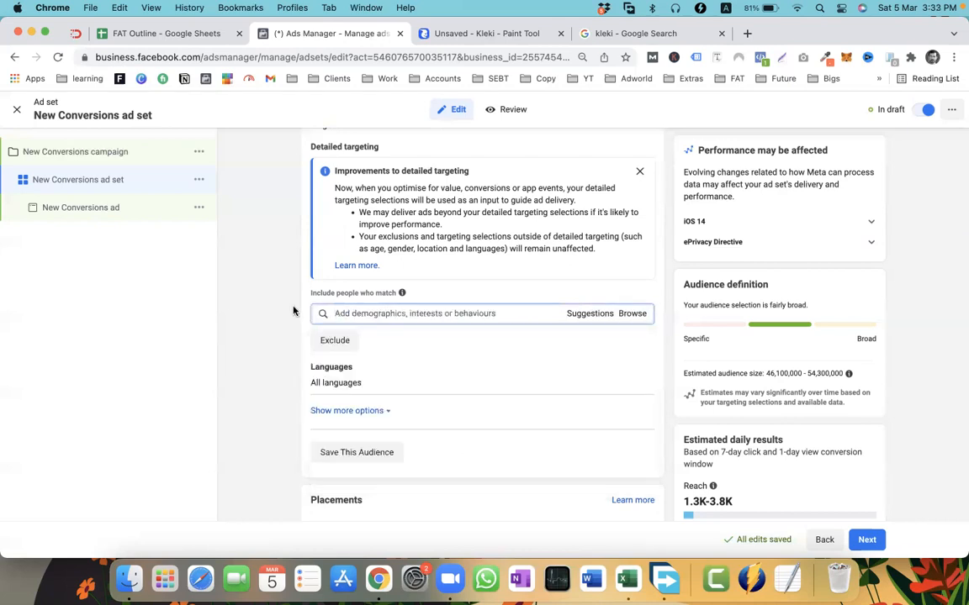
Search the detailed targeting options for "minar e" and then "launc", and clear the search text
left_click(379, 313)
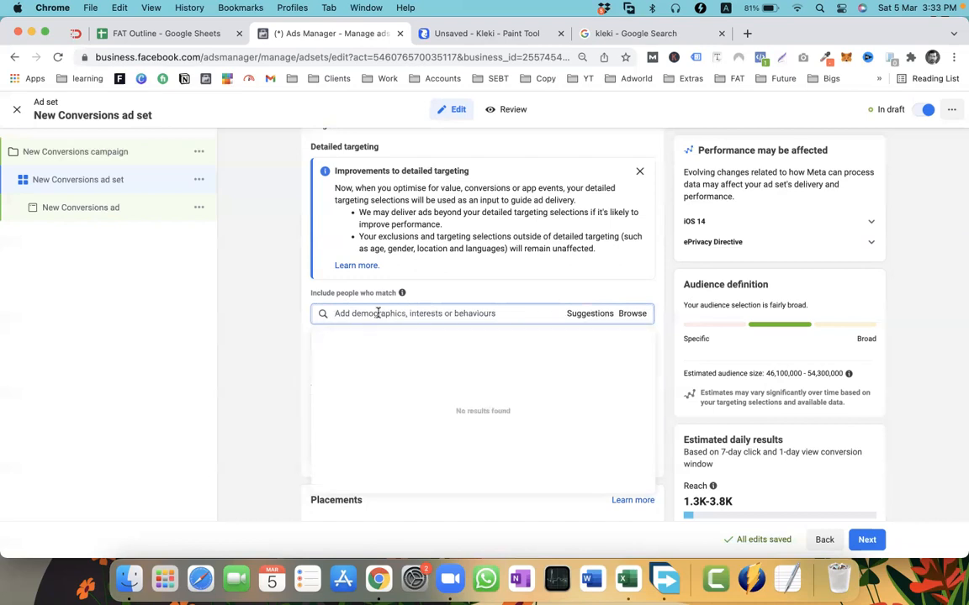
type("minar e")
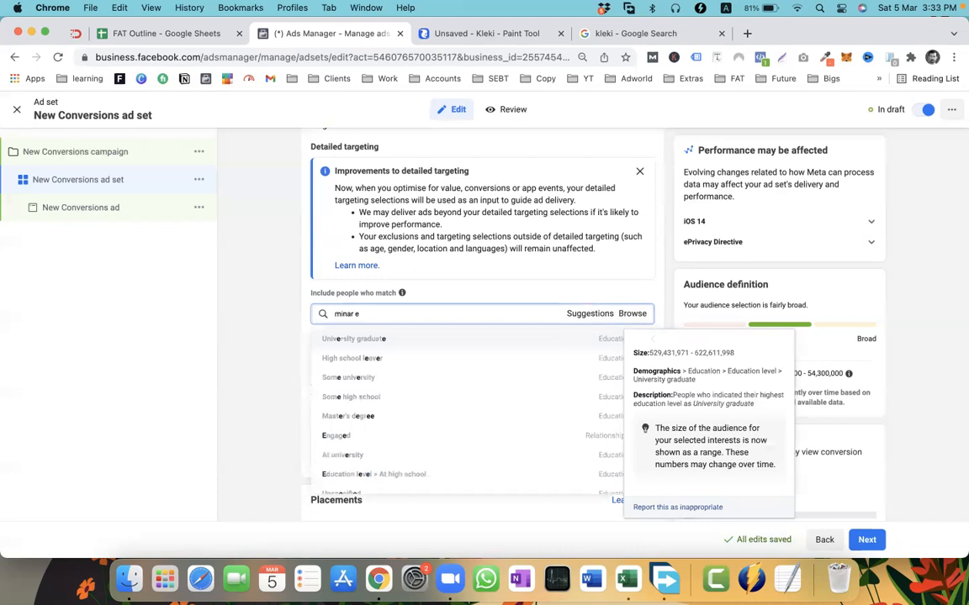
key("super+BackSpace")
type("launc")
key("BackSpace")
key("BackSpace")
key("BackSpace")
key("BackSpace")
key("BackSpace")
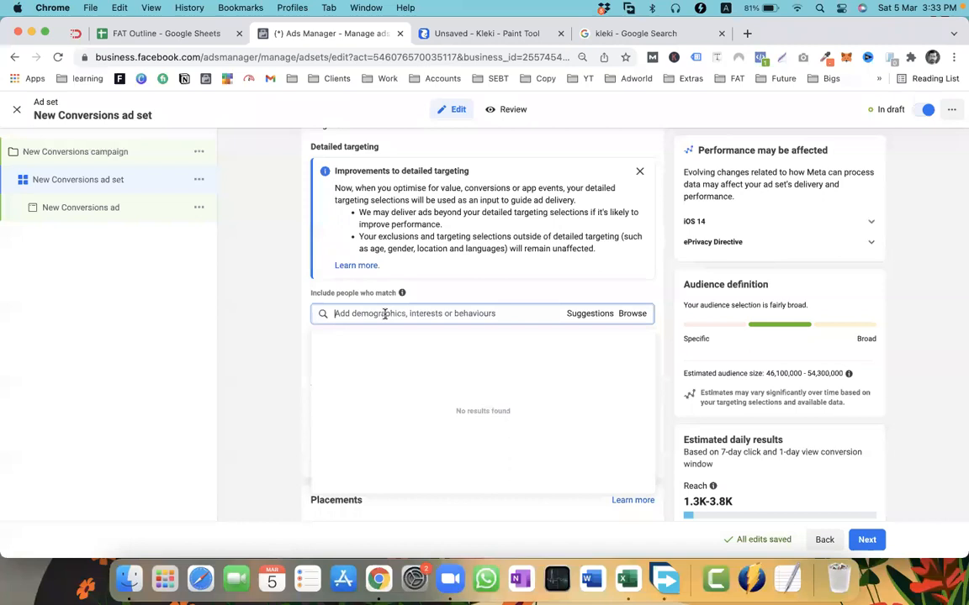
Search the detailed targeting for "pti" and "pakistan", and add the Pakistan national cricket team interest
type("ptipakis")
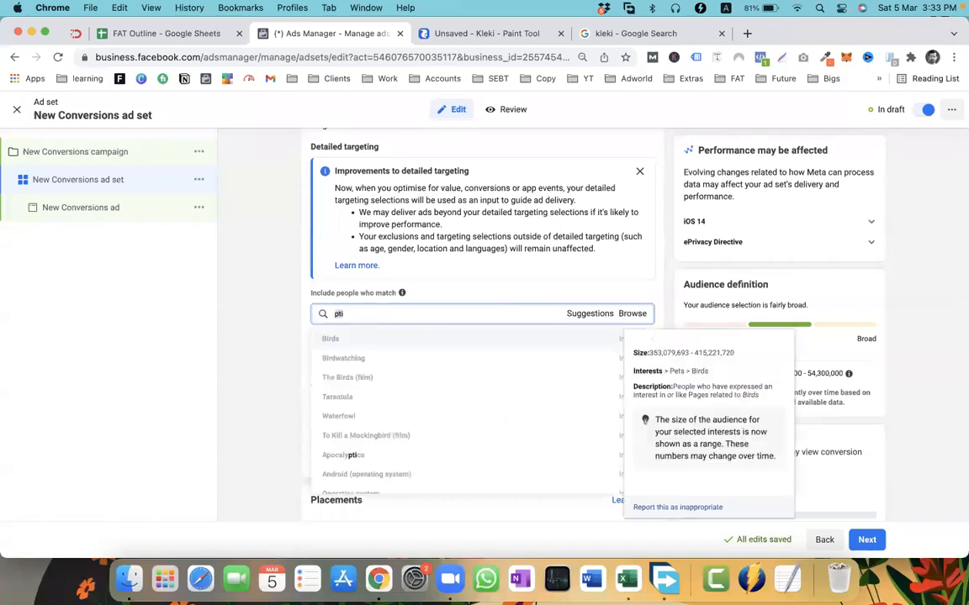
type("tan tehreek")
key("BackSpace")
key("BackSpace")
key("BackSpace")
key("BackSpace")
key("BackSpace")
key("BackSpace")
key("BackSpace")
key("BackSpace")
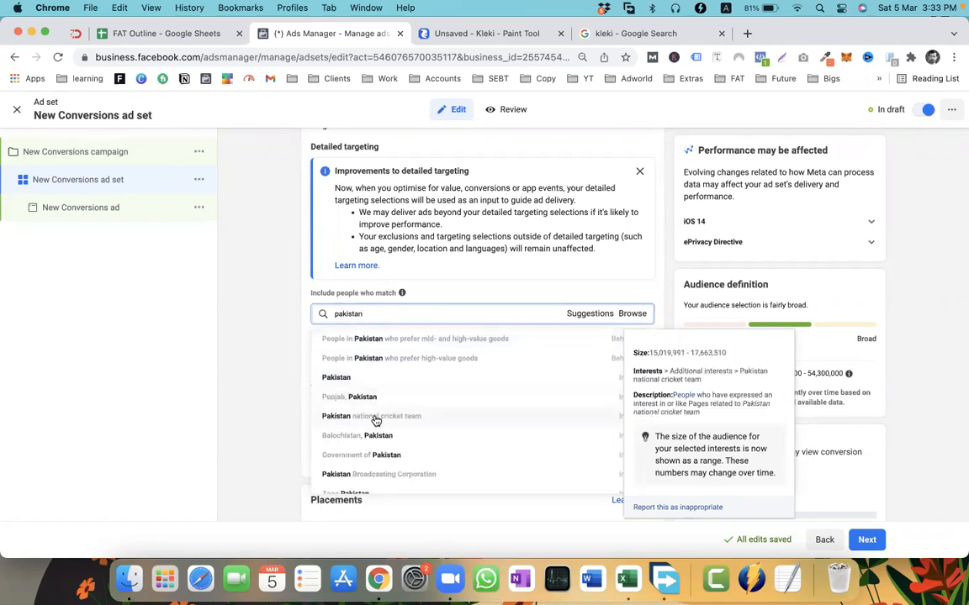
left_click(377, 416)
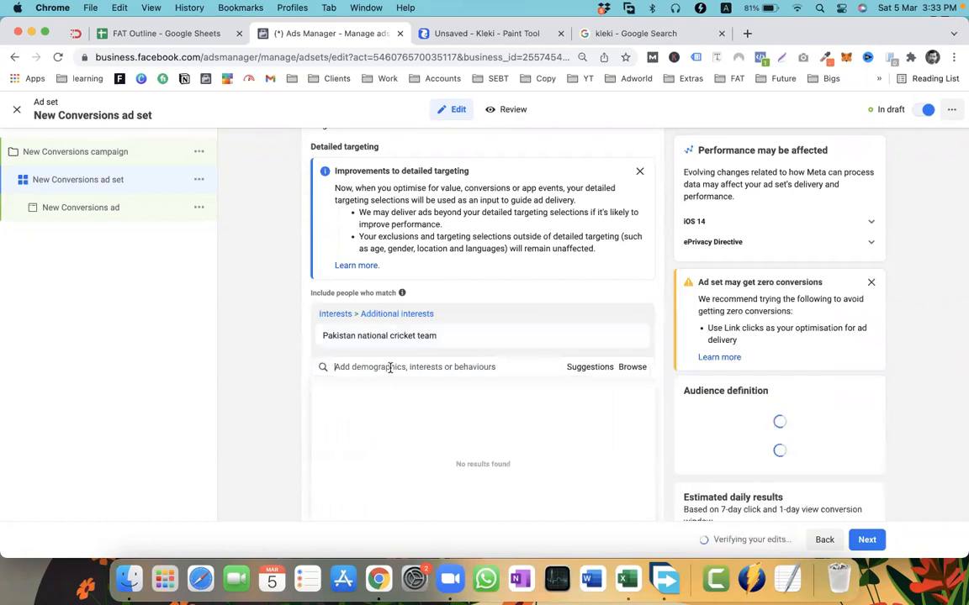
Add Government of Pakistan to the detailed targeting interests from a "pakistan" search
type("pakistan")
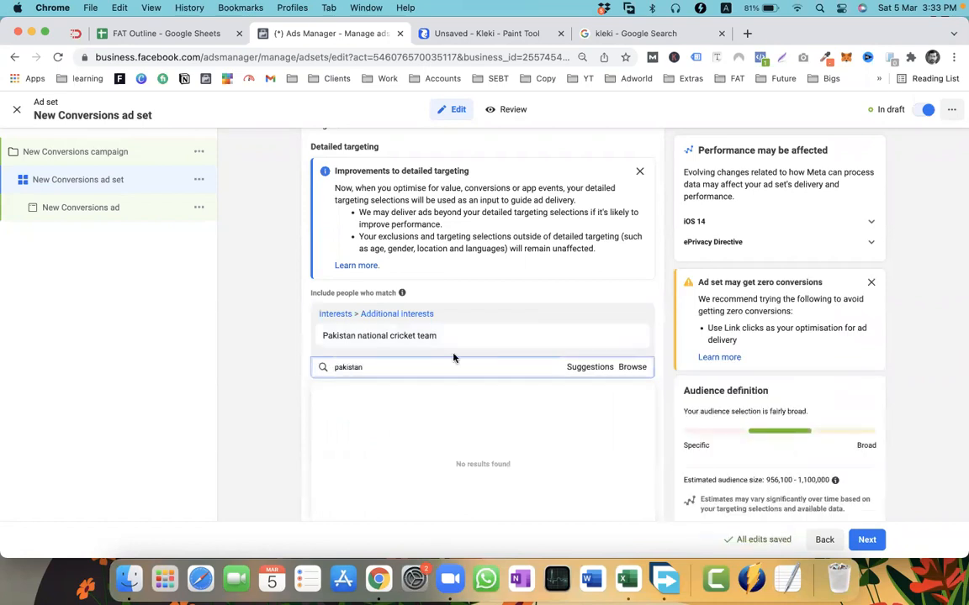
scroll(454, 357, "down", 3)
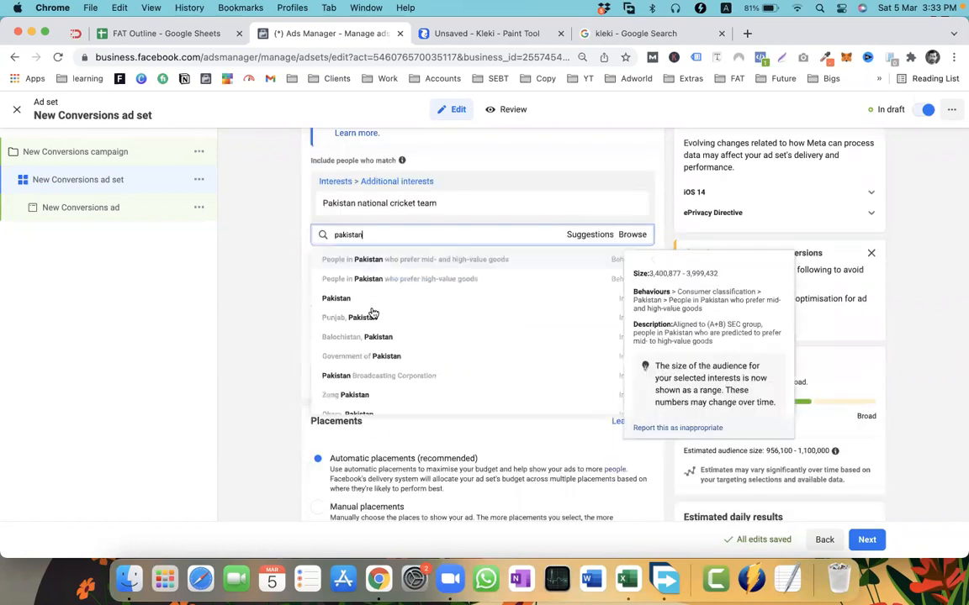
left_click(373, 358)
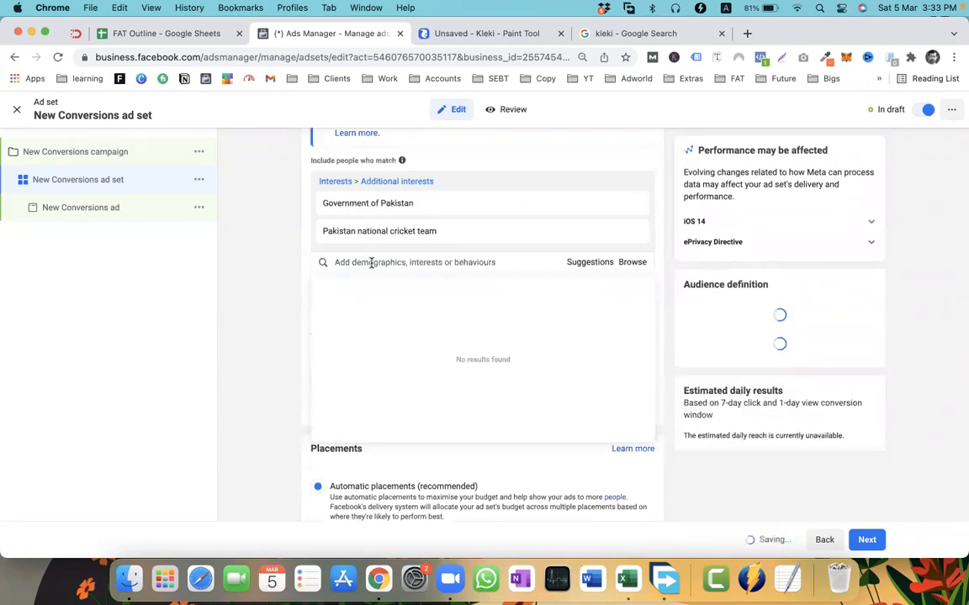
Search the detailed targeting options for "tehreek" and for "imran khan"
type("tehreek")
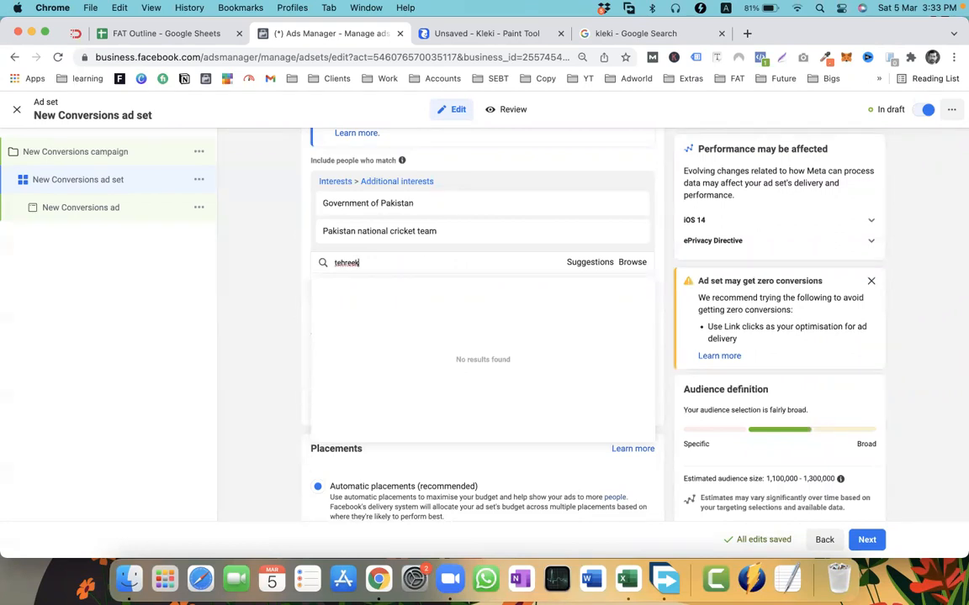
key("BackSpace")
key("BackSpace")
key("BackSpace")
key("BackSpace")
key("BackSpace")
key("BackSpace")
key("BackSpace")
type("imran khan")
Search the detailed targeting options for "pakistan muslim" and clear the search text
triple_click(375, 261)
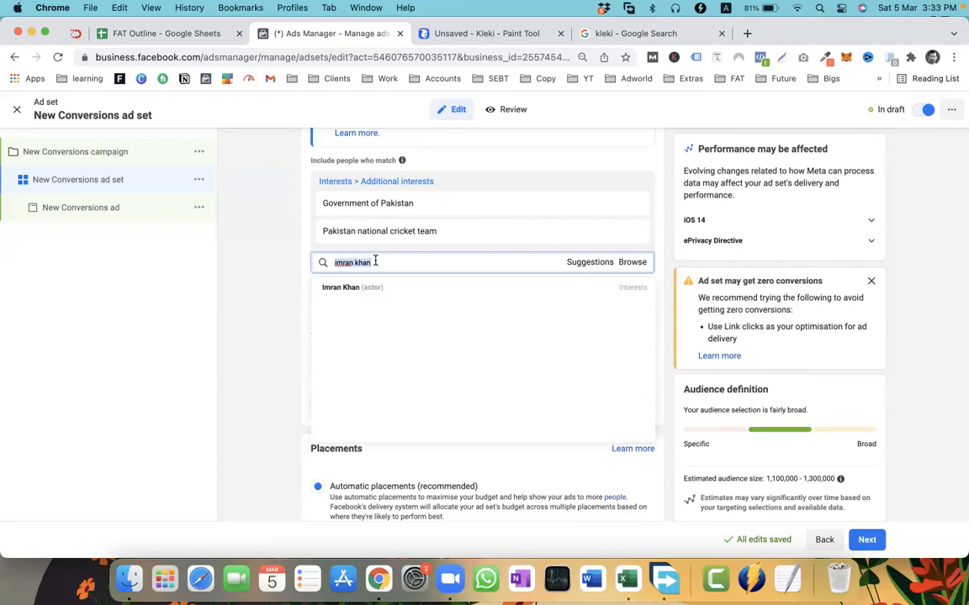
type("pakistan muslim")
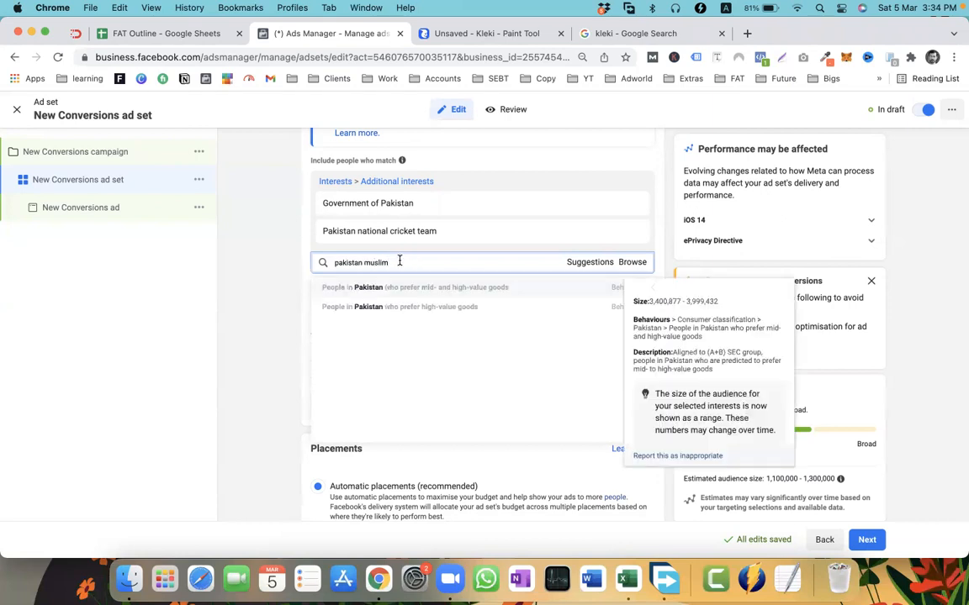
scroll(400, 262, "up", 2)
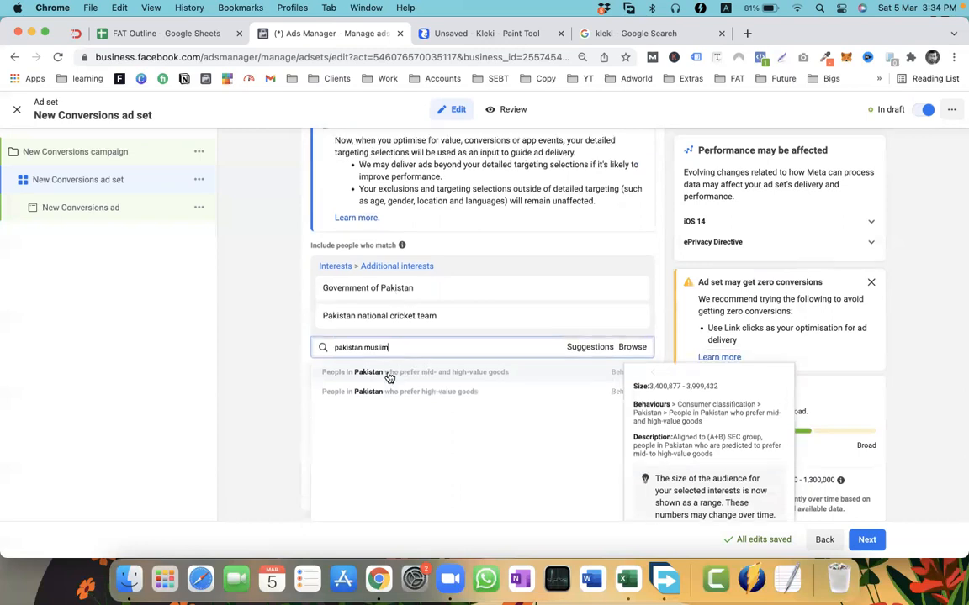
left_click_drag(391, 346, 333, 347)
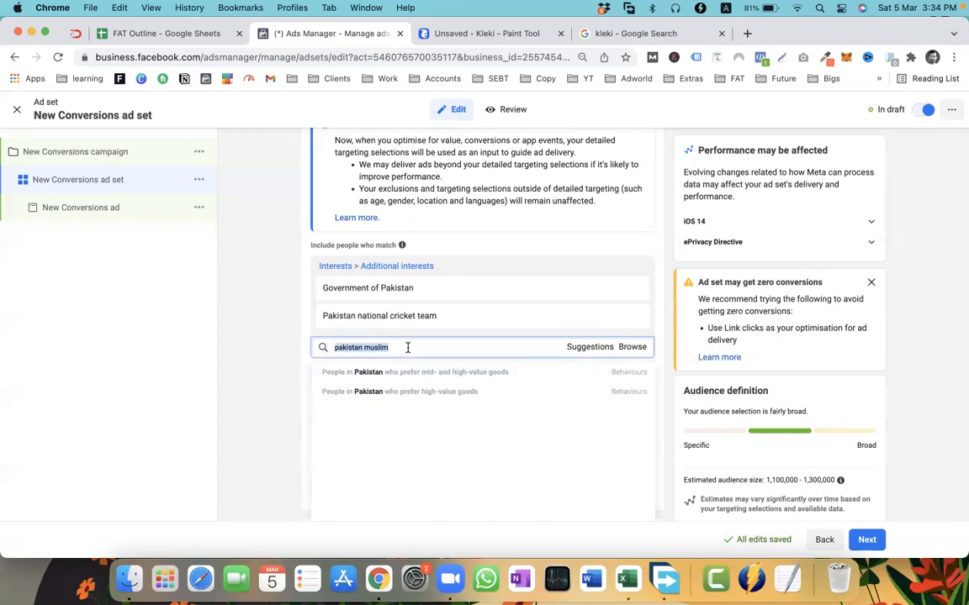
key("BackSpace")
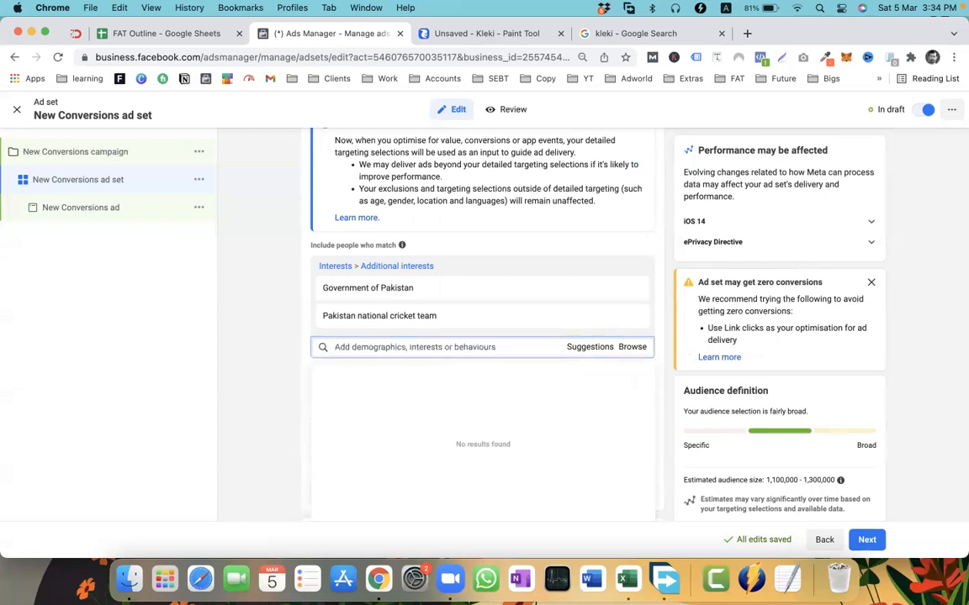
Search for "pakistan" and add Zong Pakistan to the included interests
type("pakistan")
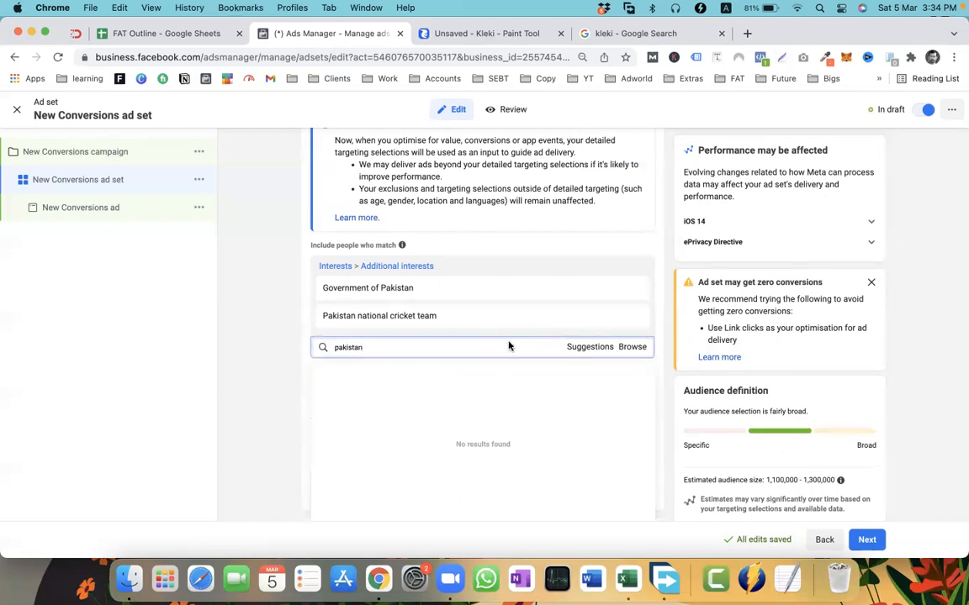
scroll(395, 437, "down", 3)
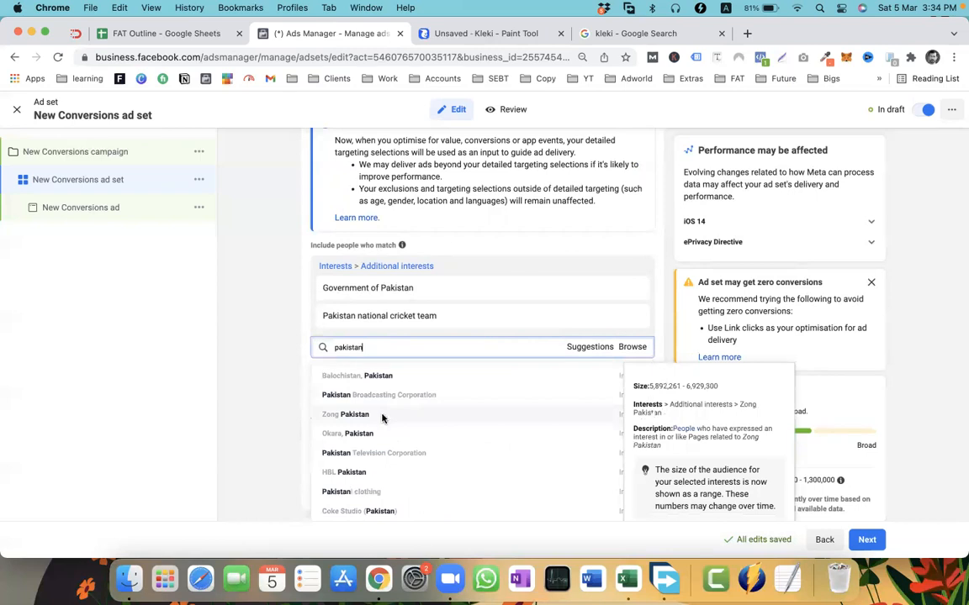
left_click(384, 416)
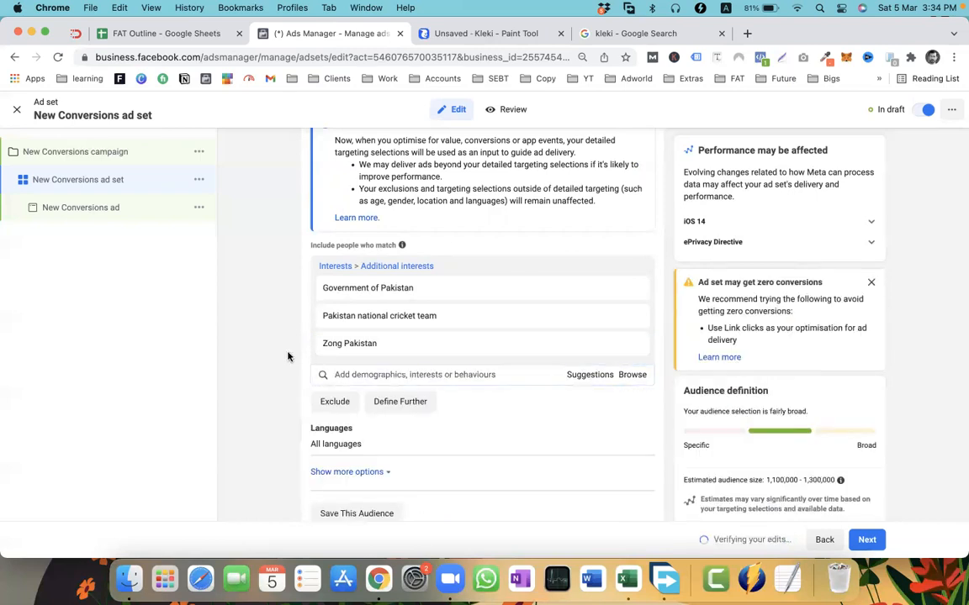
Check the United Kingdom location against the selected interests, and add Geo TV from a "geo" search
scroll(288, 356, "up", 5)
scroll(287, 356, "down", 4)
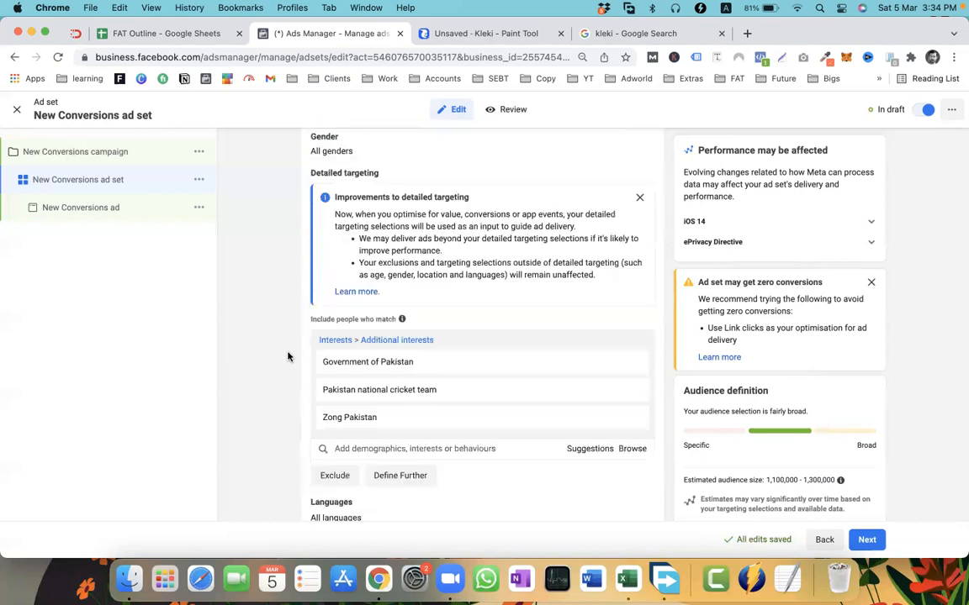
scroll(288, 357, "up", 5)
scroll(287, 357, "up", 1)
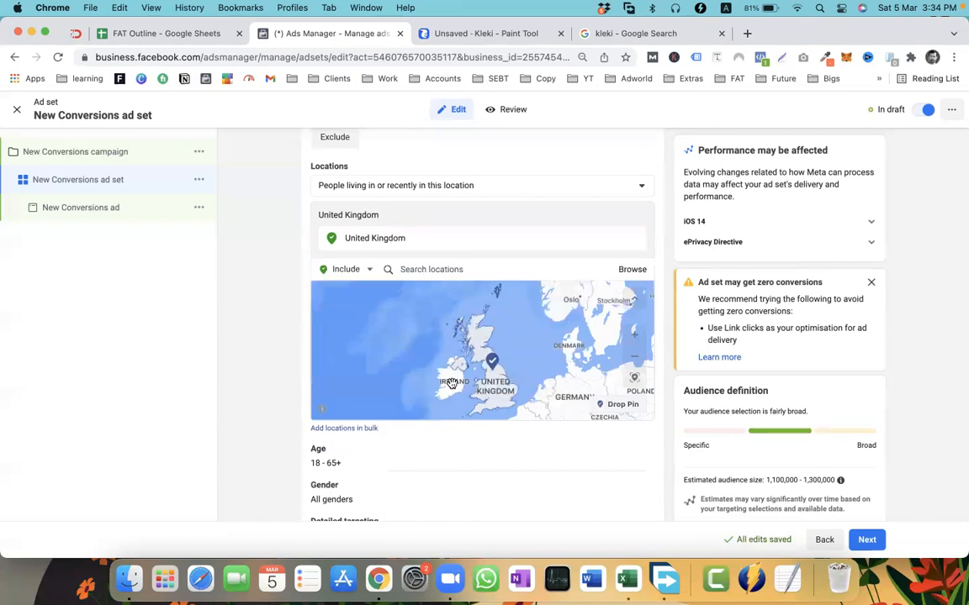
scroll(452, 384, "down", 5)
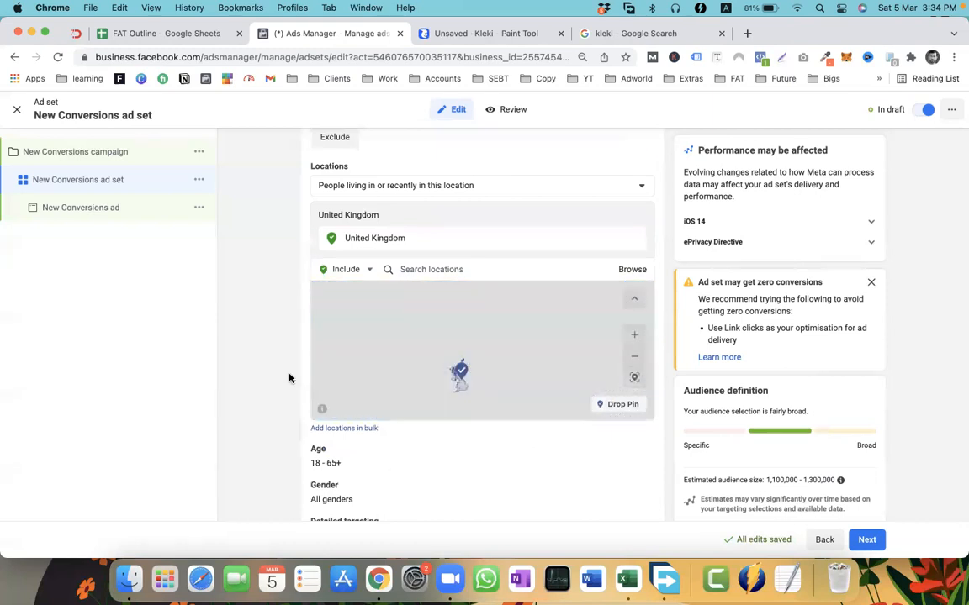
scroll(289, 377, "down", 3)
scroll(289, 378, "down", 4)
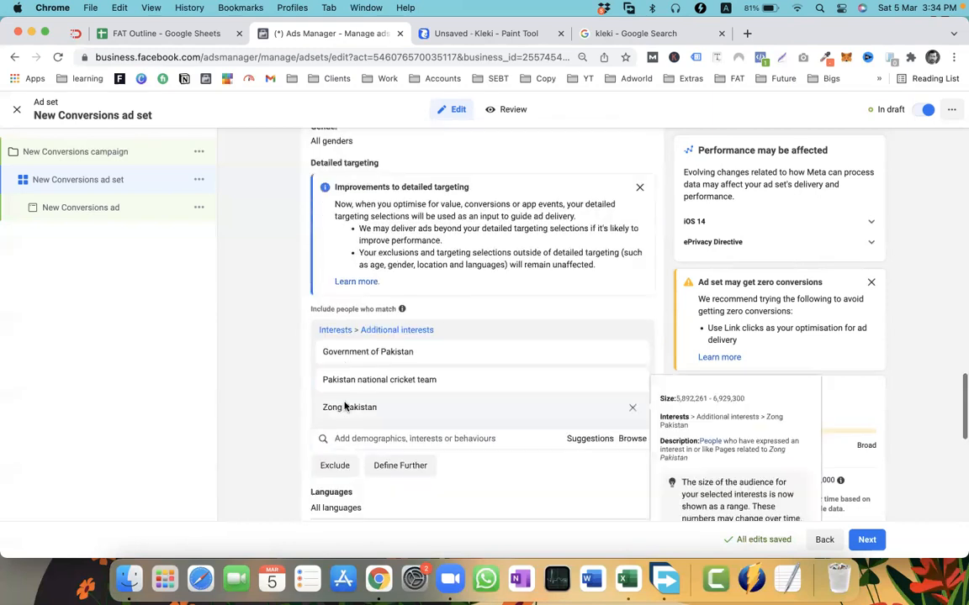
left_click(339, 499)
type("geo")
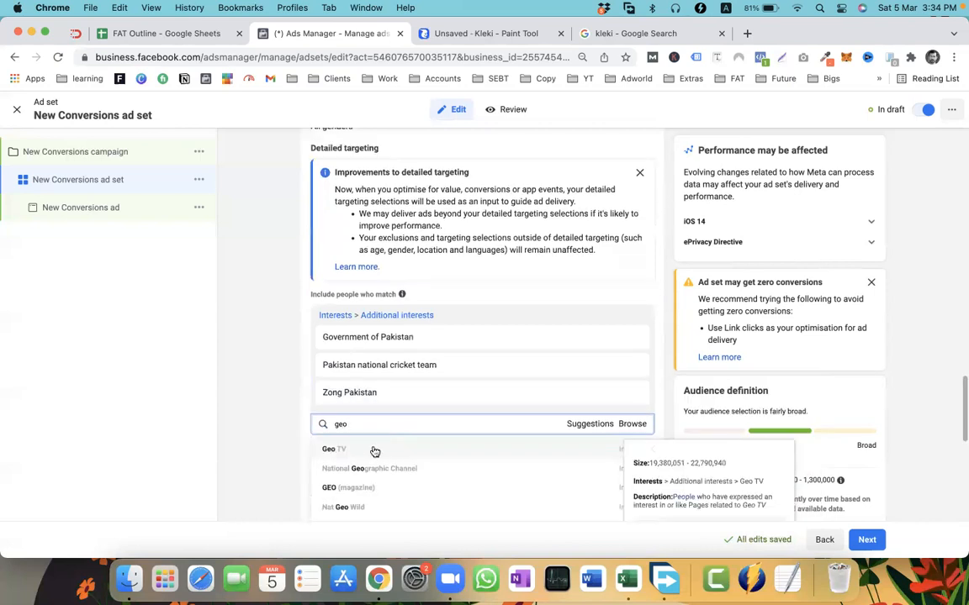
left_click(375, 451)
Review the four stacked Pakistan-related interests and compare them with the stacking diagram in Kleki
scroll(296, 426, "up", 2)
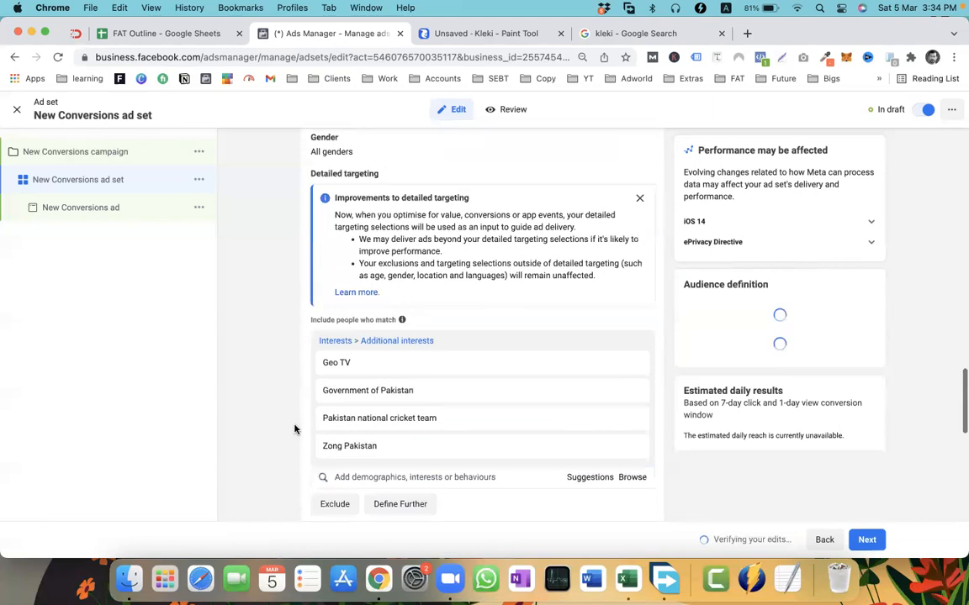
scroll(294, 429, "up", 3)
scroll(297, 433, "down", 3)
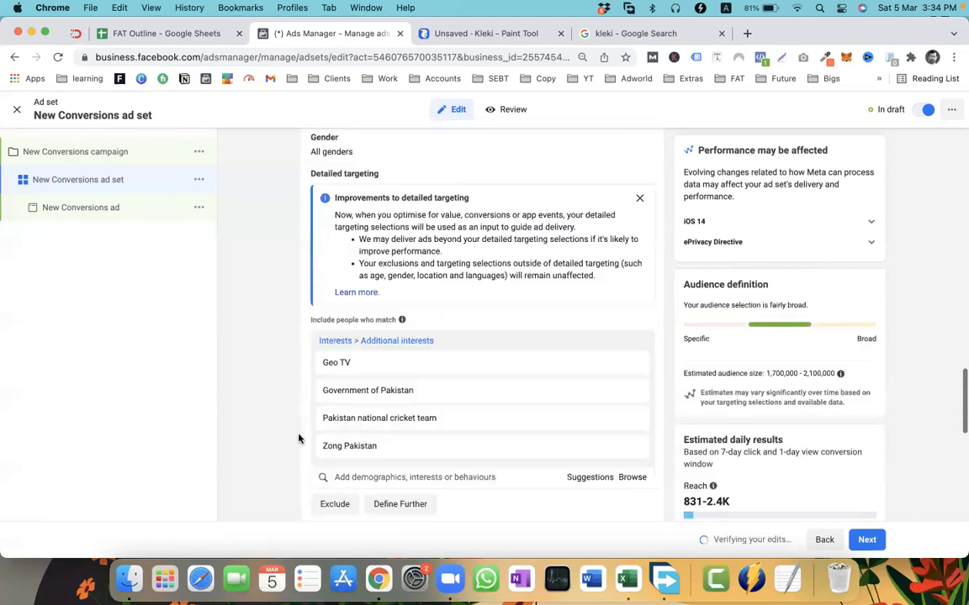
scroll(303, 442, "up", 1)
scroll(303, 442, "down", 2)
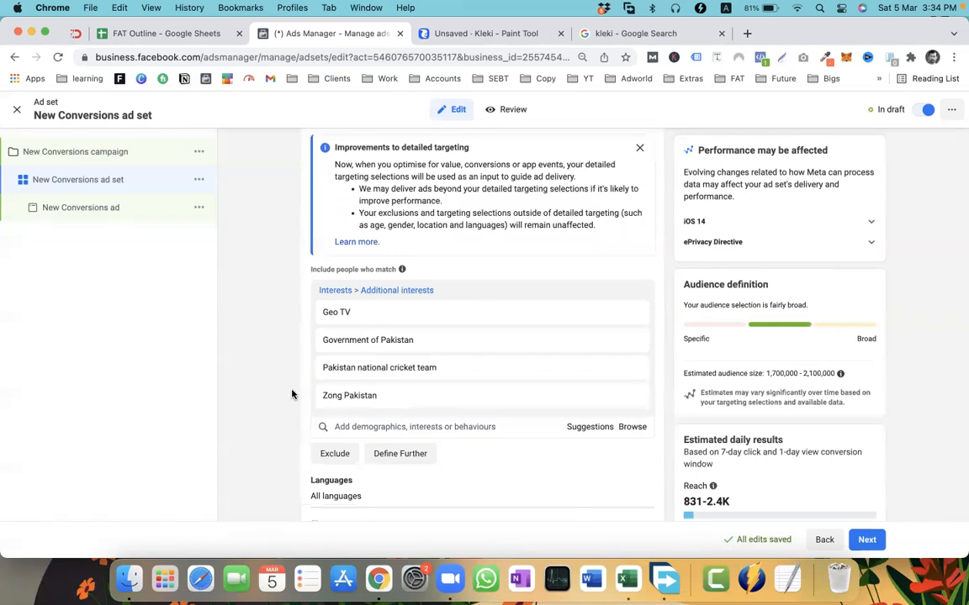
mouse_move(339, 314)
mouse_move(395, 363)
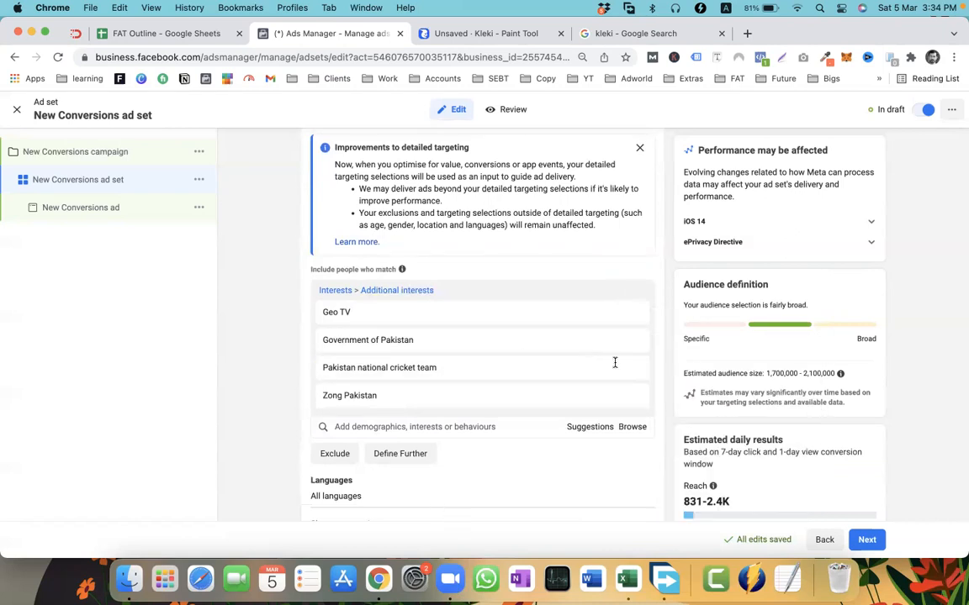
left_click(497, 33)
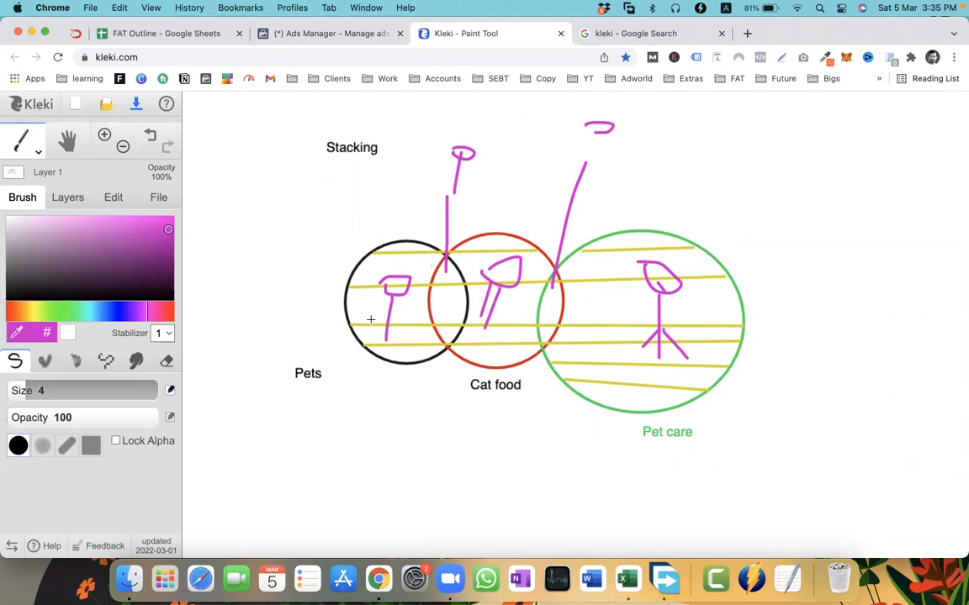
left_click(306, 37)
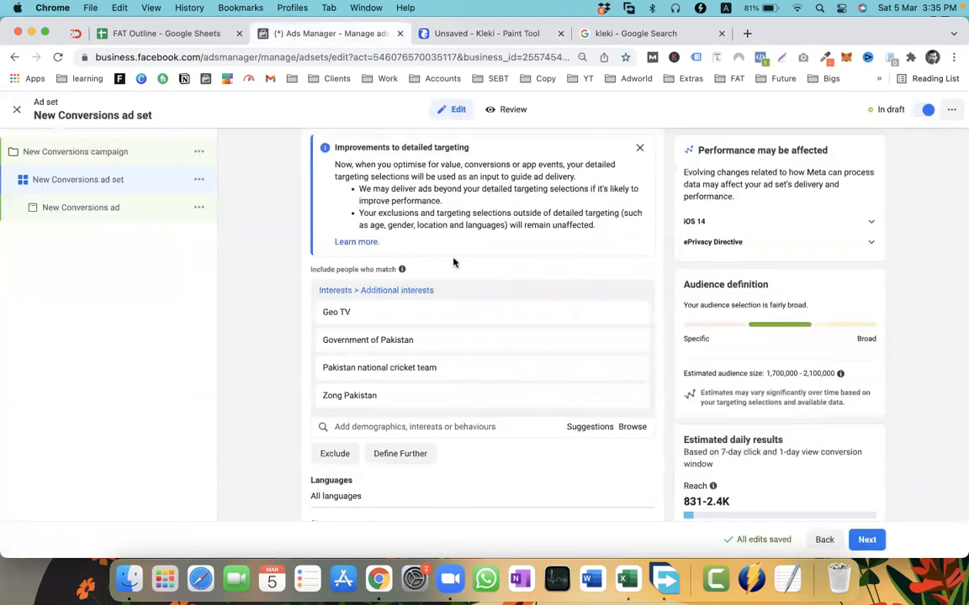
left_click(423, 29)
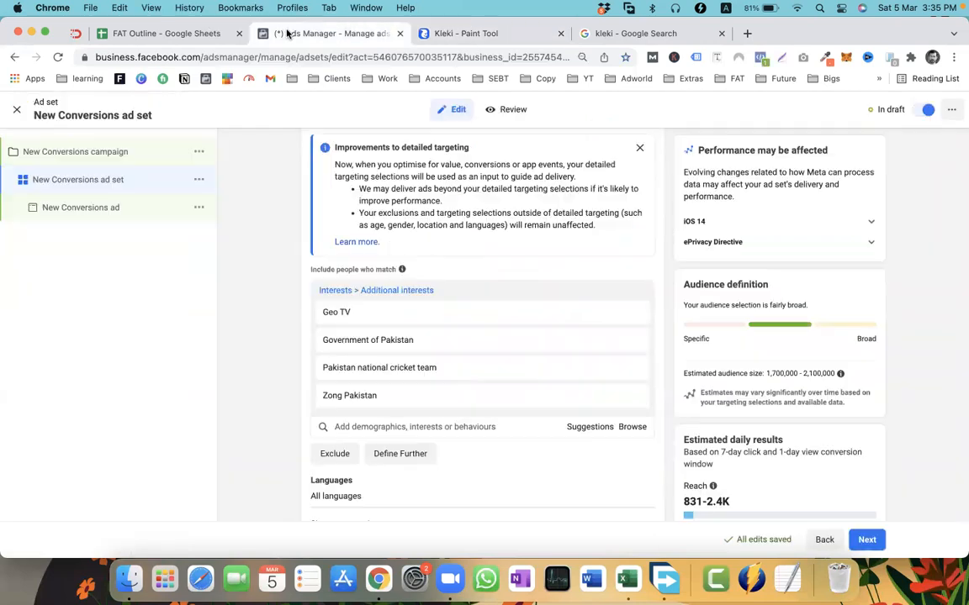
left_click(259, 34)
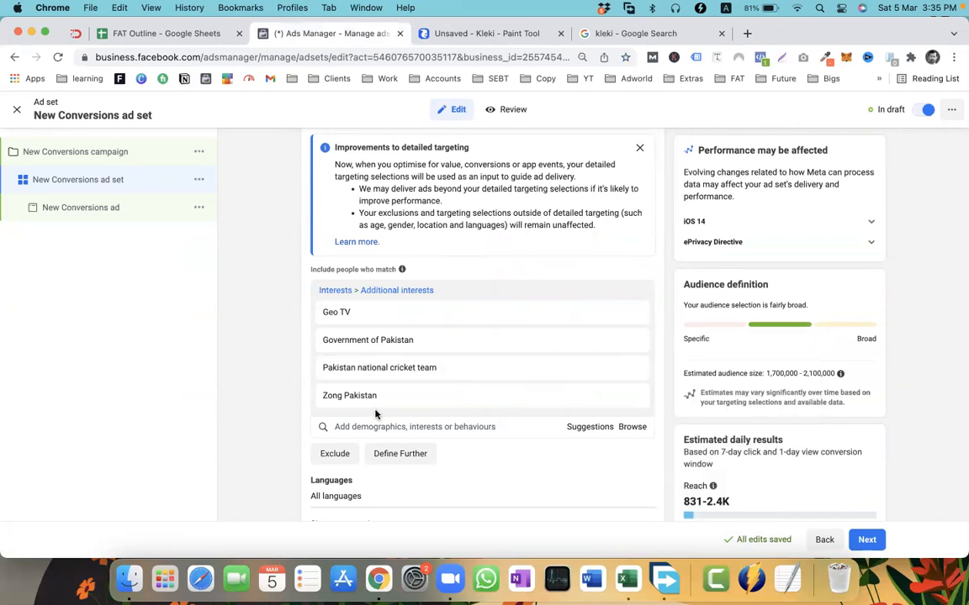
Switch to Kleki and undo the magenta figure and pointer strokes drawn over the stacking circles
left_click(432, 34)
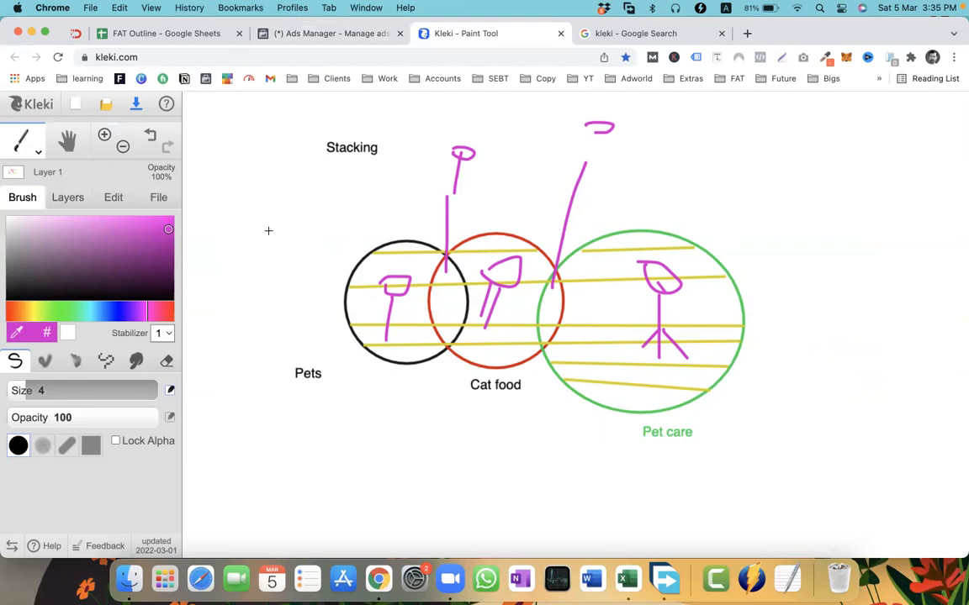
key("ctrl+z")
key("ctrl+z")
key("ctrl+z")
key("ctrl+z")
key("ctrl+z")
key("ctrl+z")
key("ctrl+z")
key("ctrl+z")
key("ctrl+z")
key("ctrl+z")
key("ctrl+z")
key("ctrl+z")
key("ctrl+z")
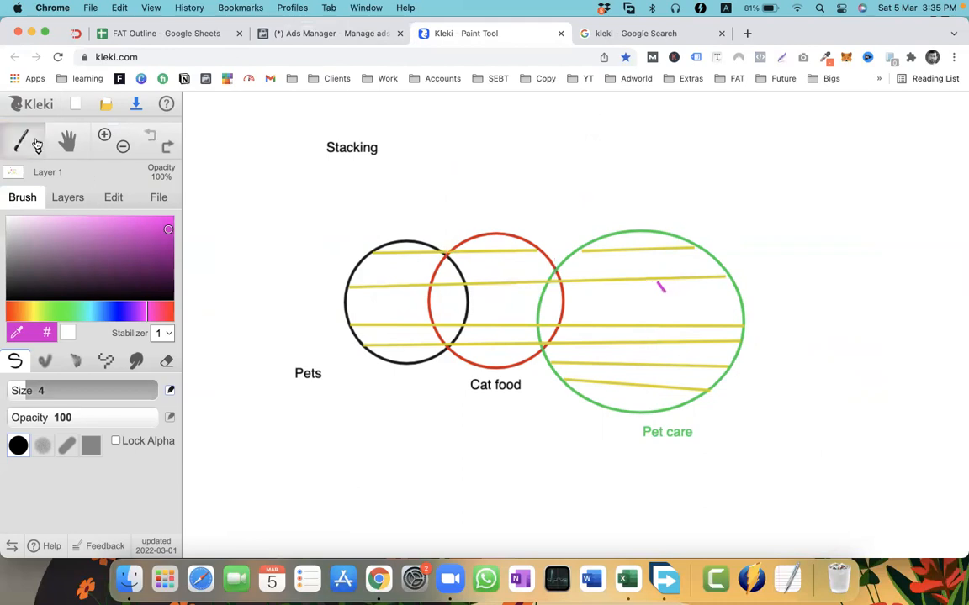
Erase the entire stacking diagram from the canvas with the Eraser at size 400
left_click(37, 150)
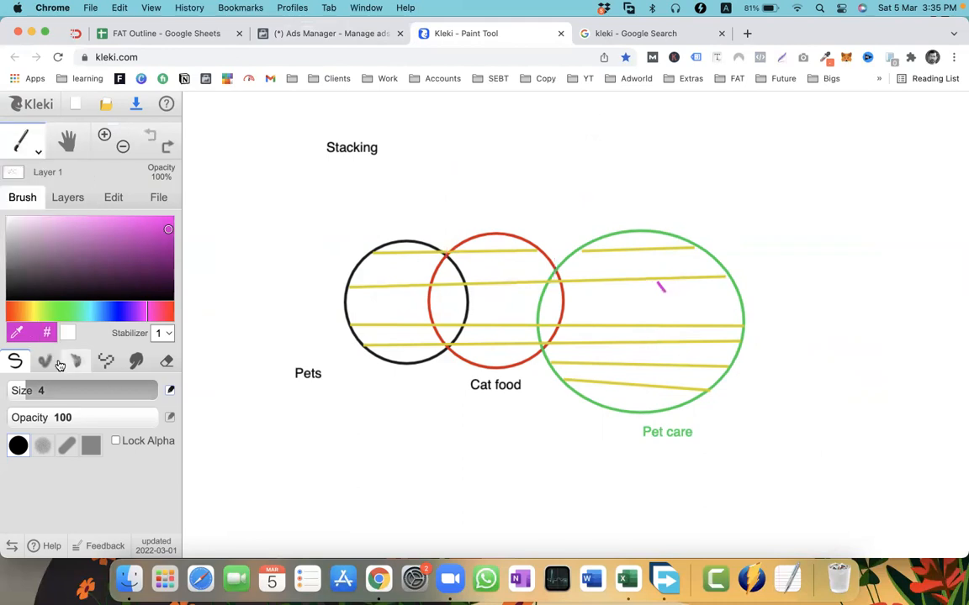
left_click(166, 360)
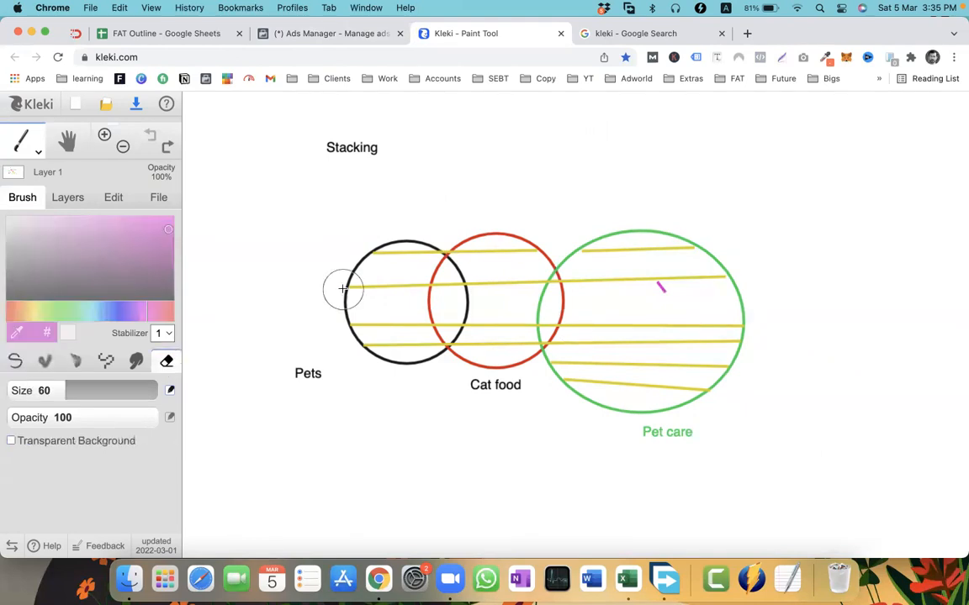
left_click_drag(88, 390, 266, 390)
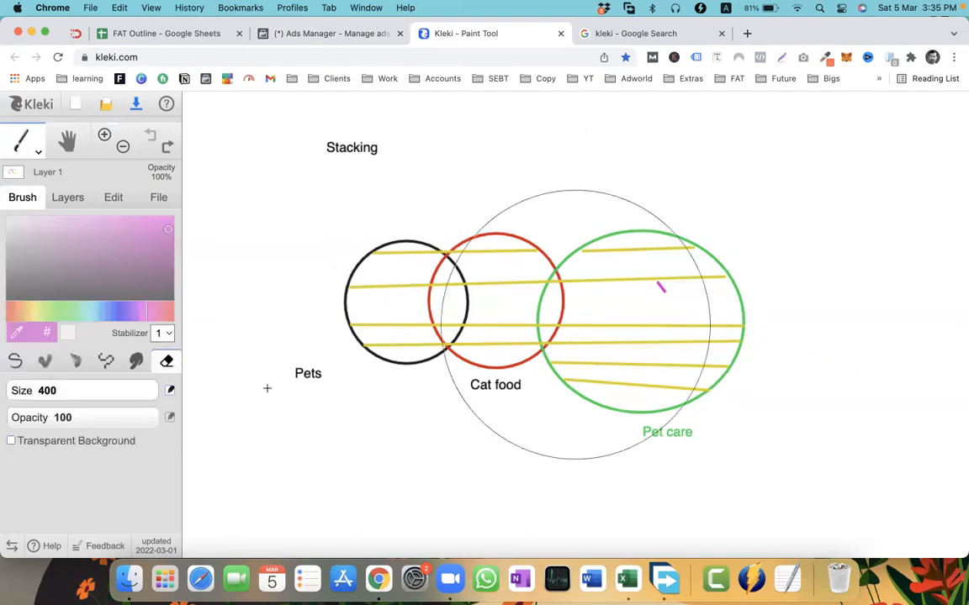
mouse_move(385, 205)
left_mouse_down()
mouse_move(828, 393)
mouse_move(346, 367)
left_mouse_up()
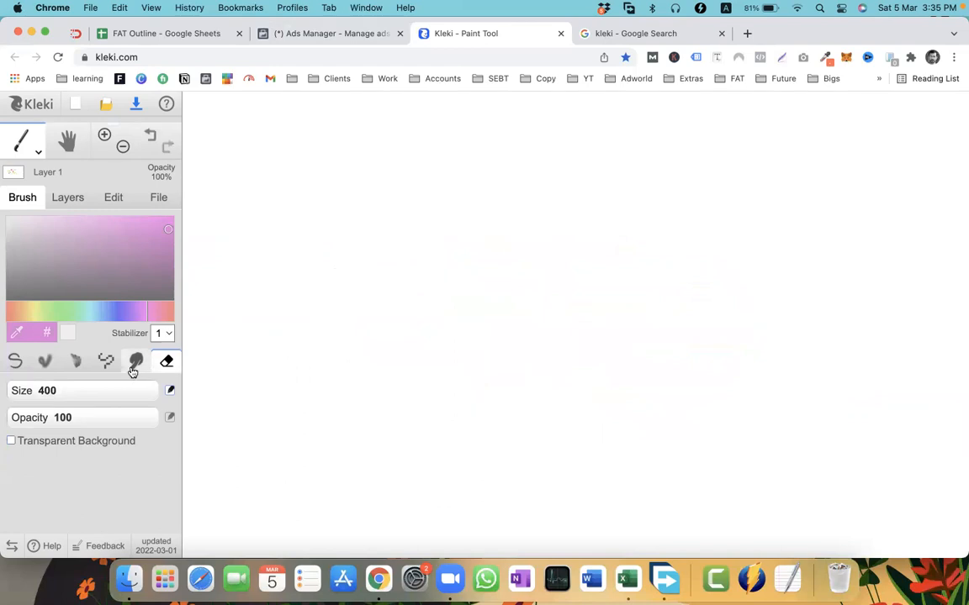
Add the magenta heading "Layering" near the canvas's upper-left corner at text size 20
left_click(28, 138)
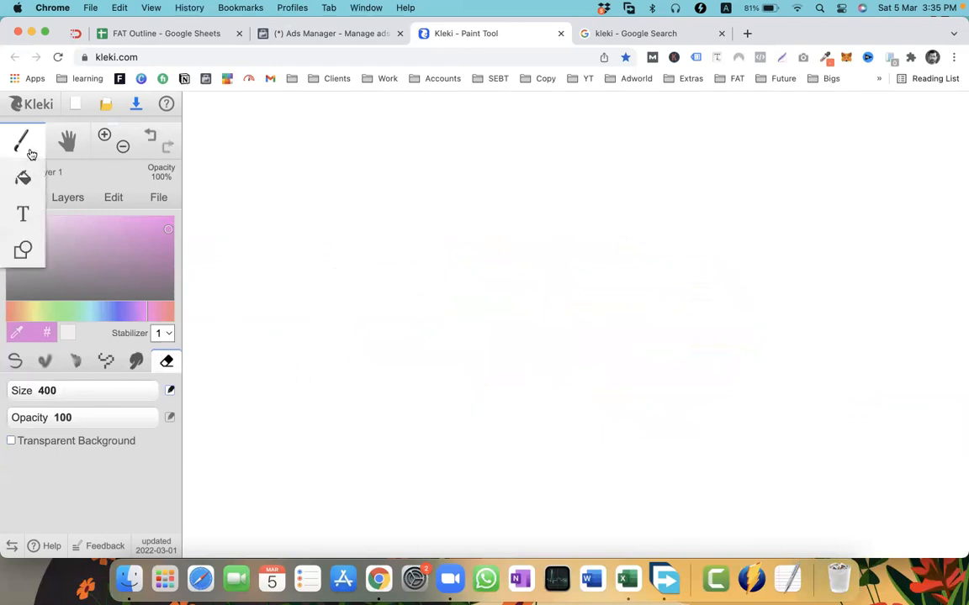
left_click(23, 213)
left_click(262, 151)
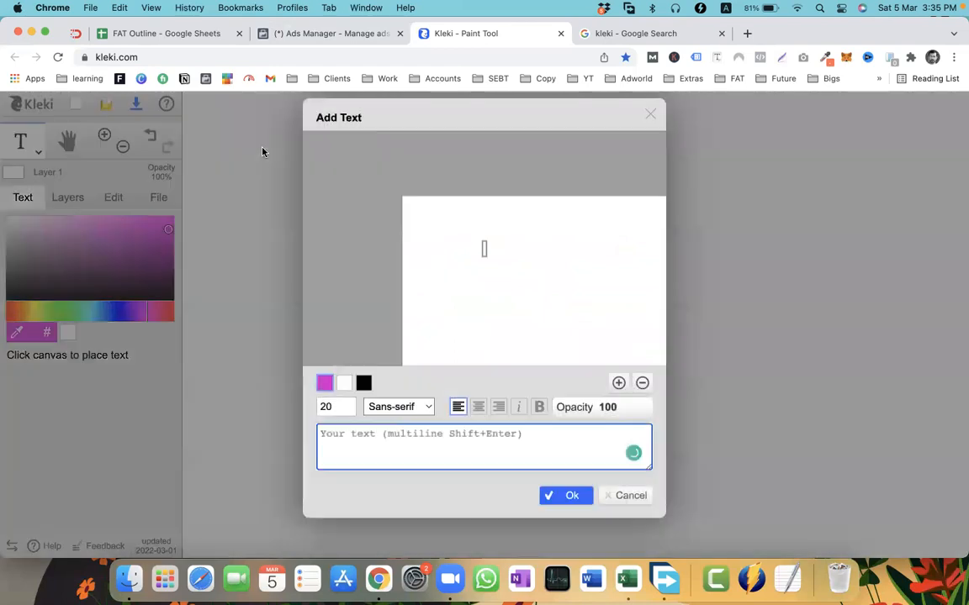
type("Layering")
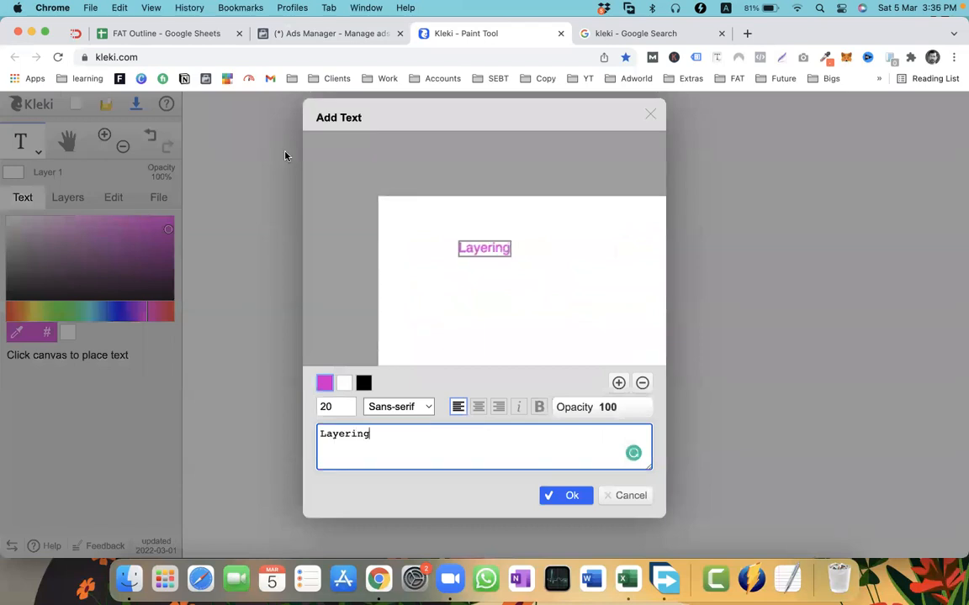
left_click(561, 495)
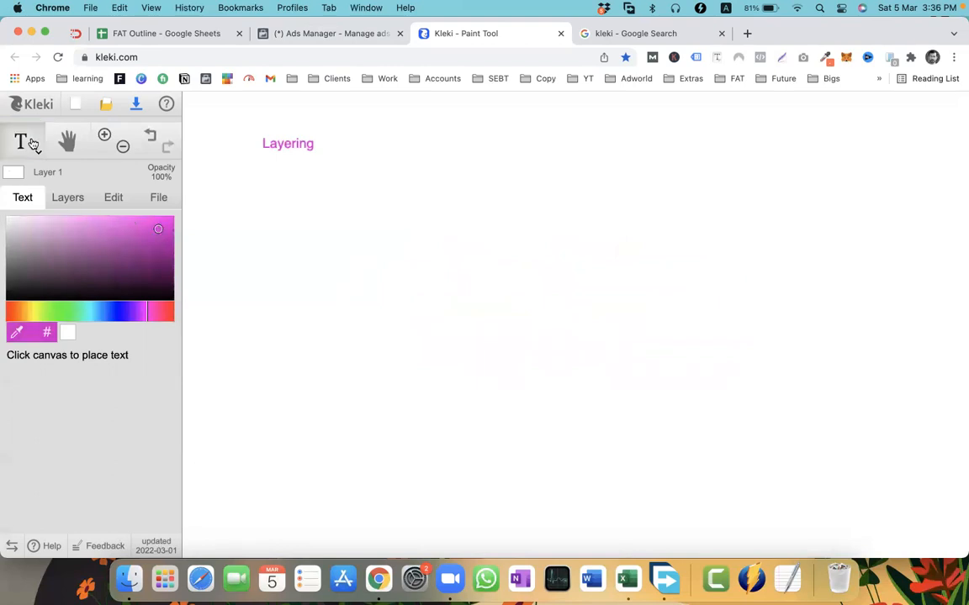
Set the Shape tool to an outlined ellipse with black as the drawing colour
left_click(34, 154)
left_click(23, 250)
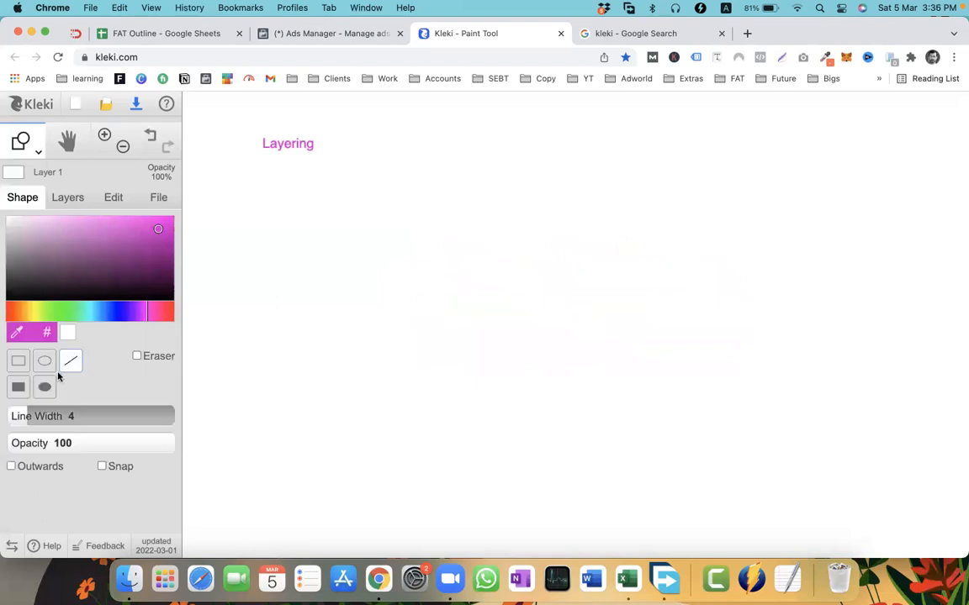
left_click(45, 361)
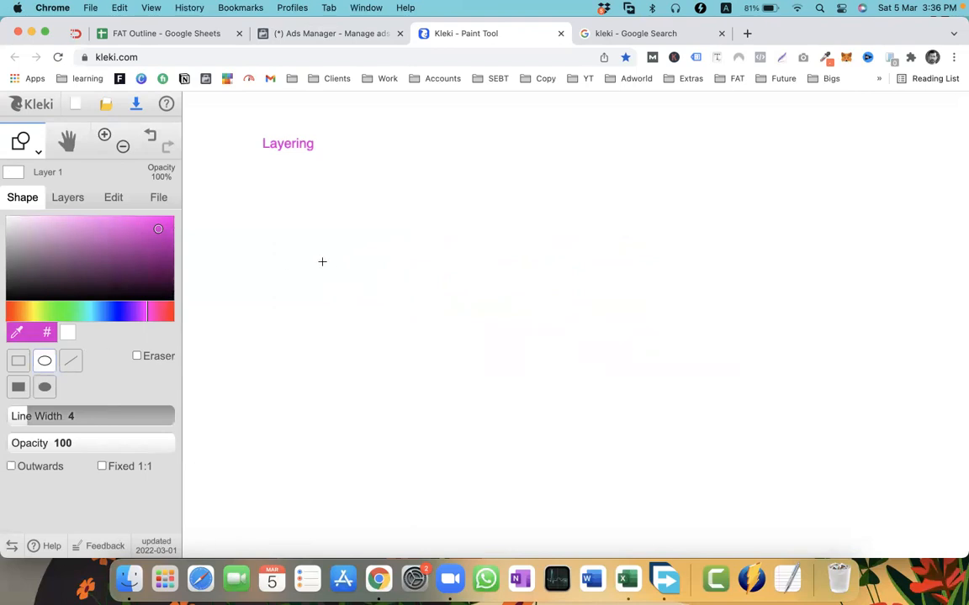
left_click(44, 312)
left_click(23, 312)
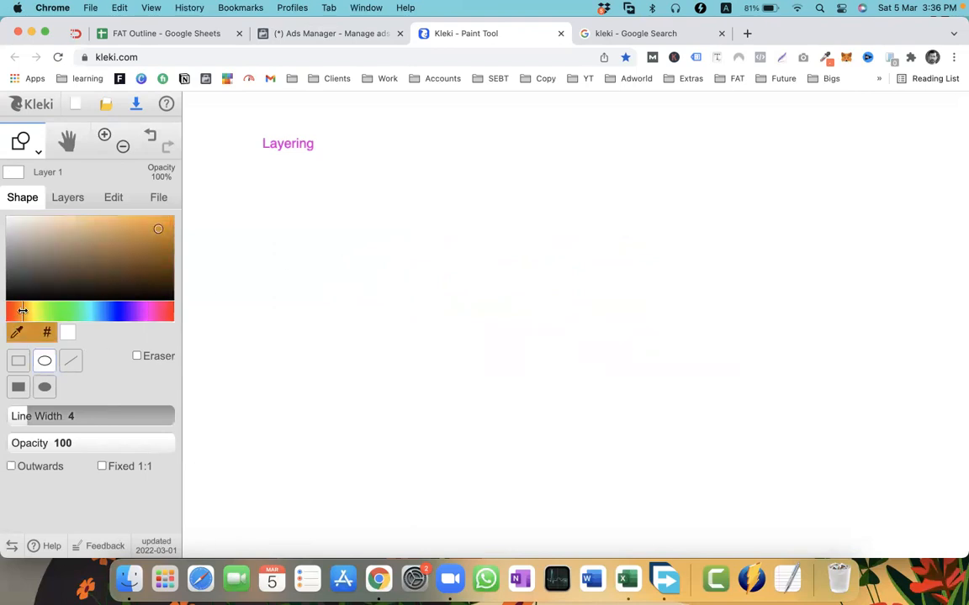
left_click_drag(101, 249, 6, 298)
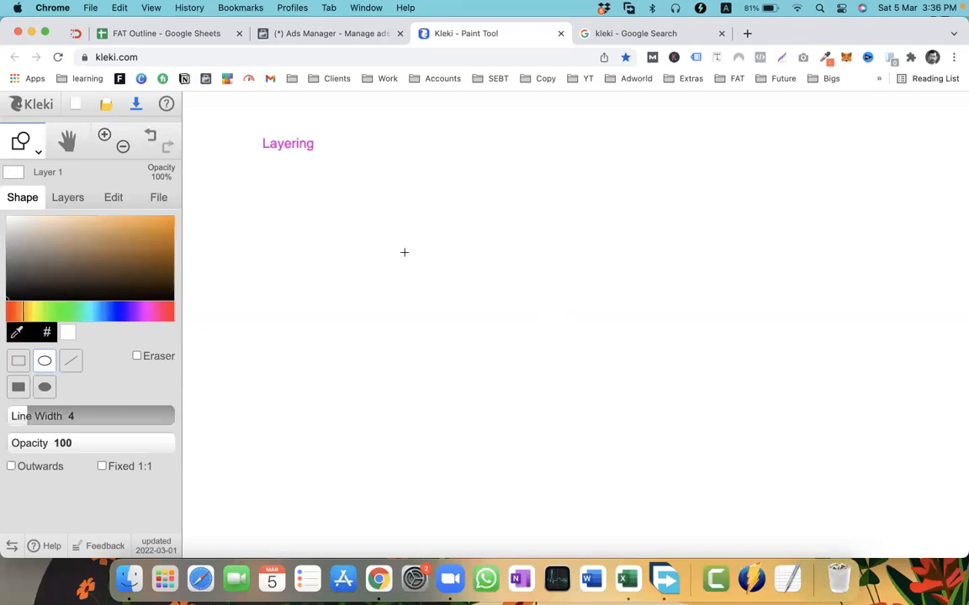
left_click_drag(398, 246, 526, 351)
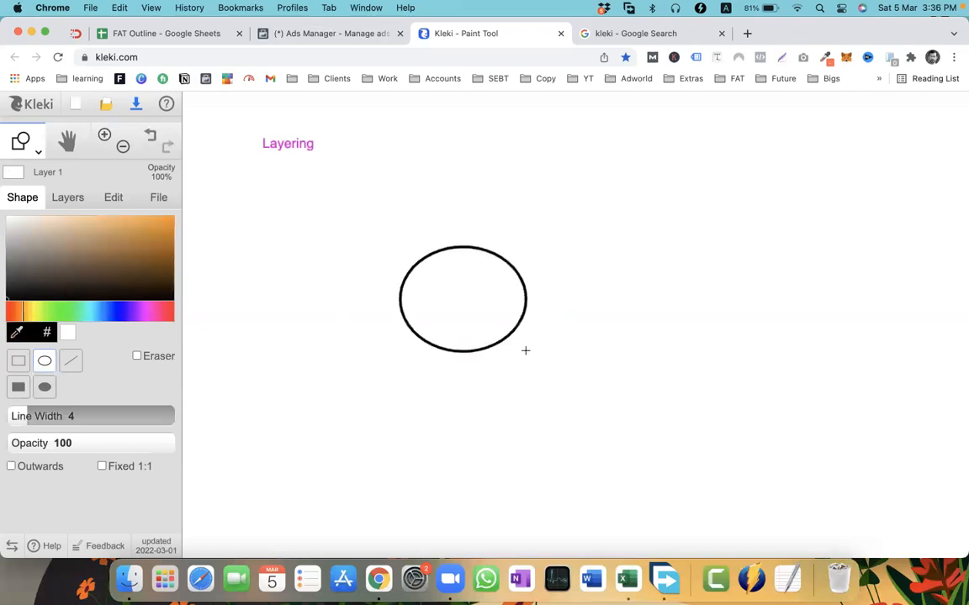
key("super+z")
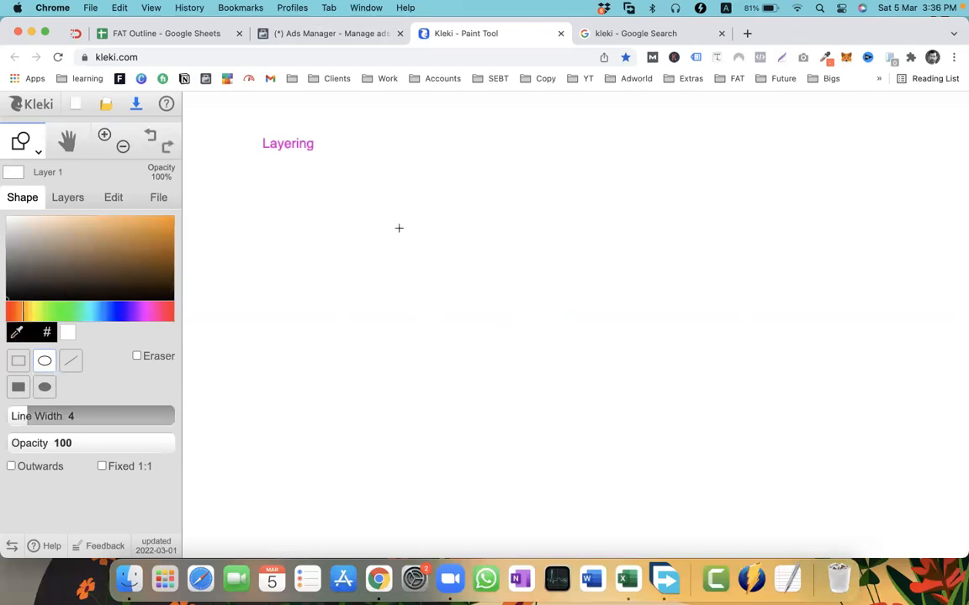
left_click_drag(399, 228, 611, 390)
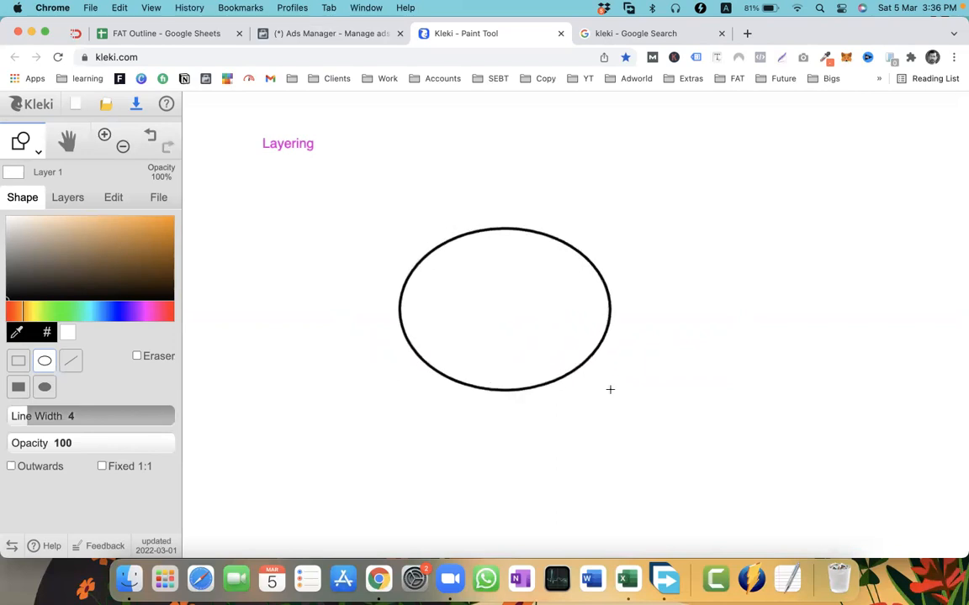
key("super+z")
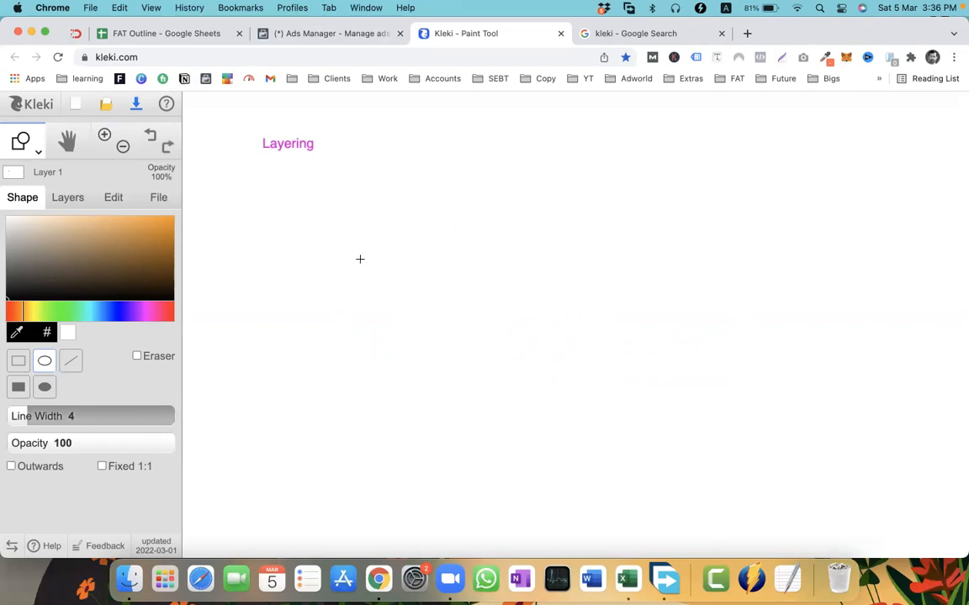
Draw two partly overlapping black circle outlines side by side below the Layering heading
left_click_drag(358, 242, 590, 417)
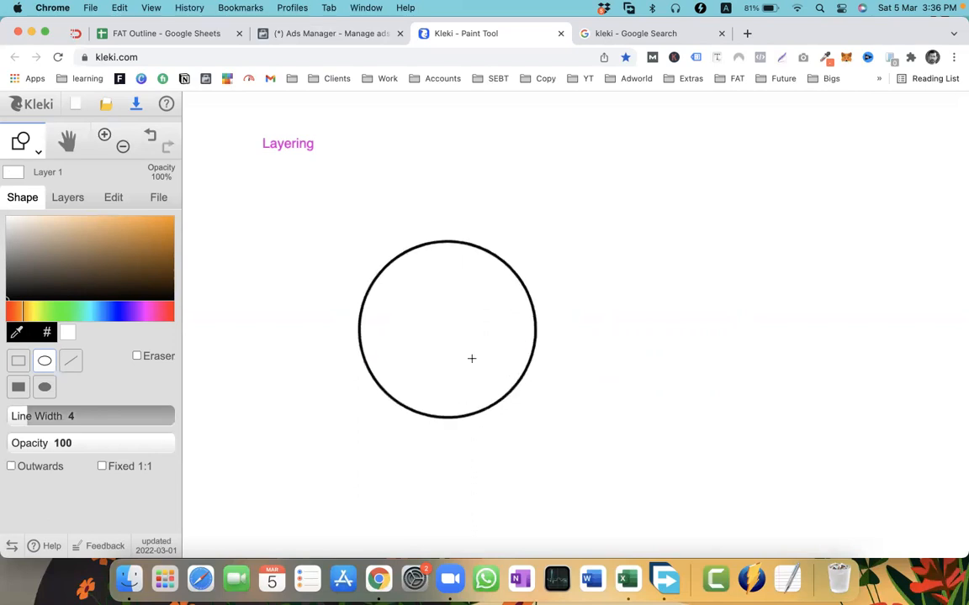
left_click(128, 312)
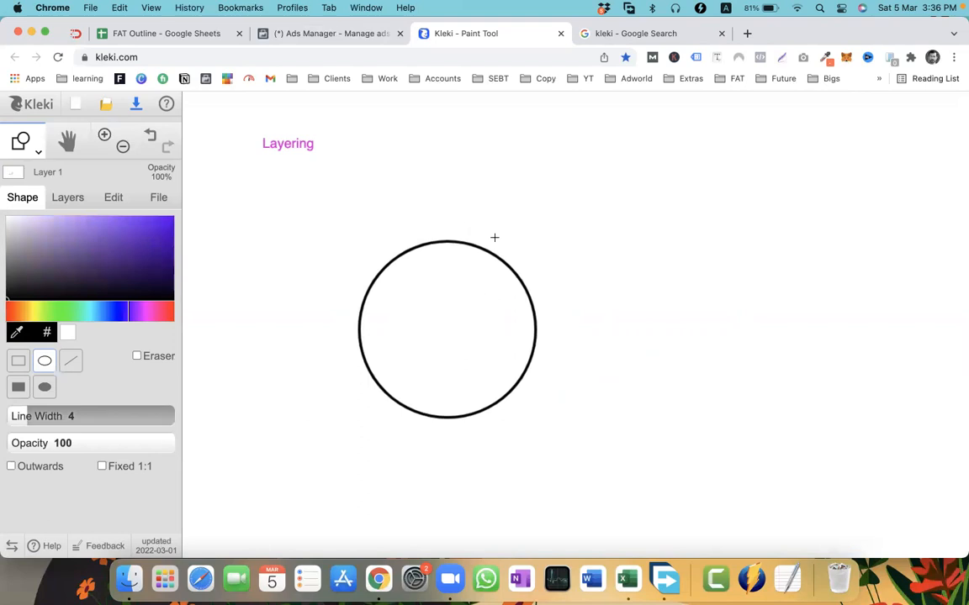
left_click_drag(494, 237, 678, 430)
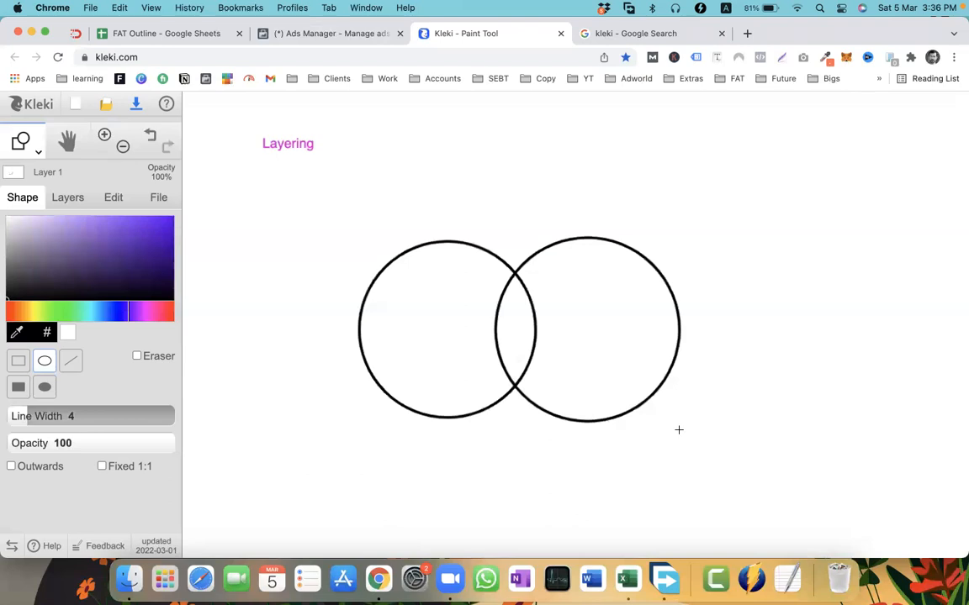
left_click_drag(679, 430, 679, 431)
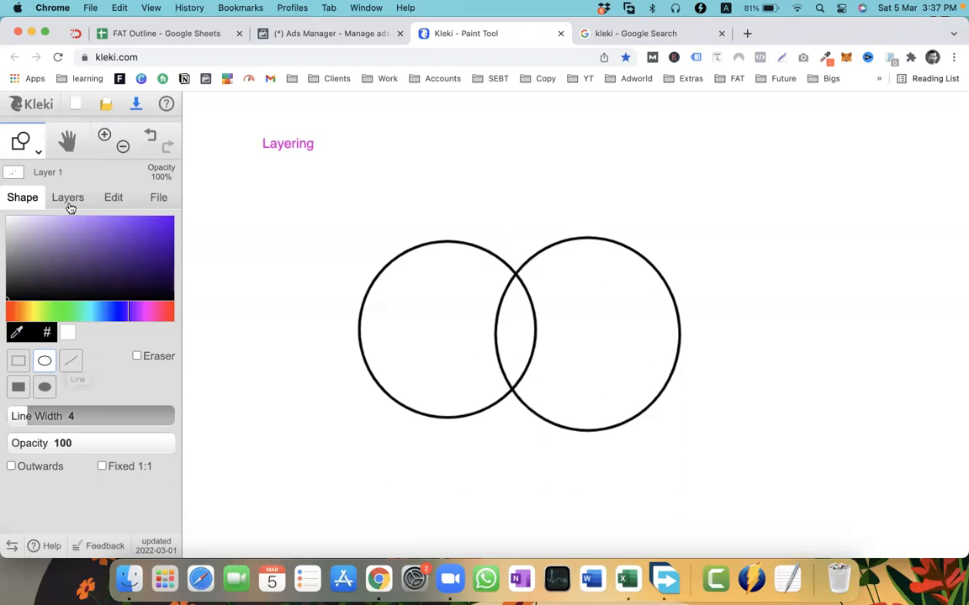
Add the black text label "Parents of 0-2 y" below the left circle
left_click(25, 154)
left_click(23, 250)
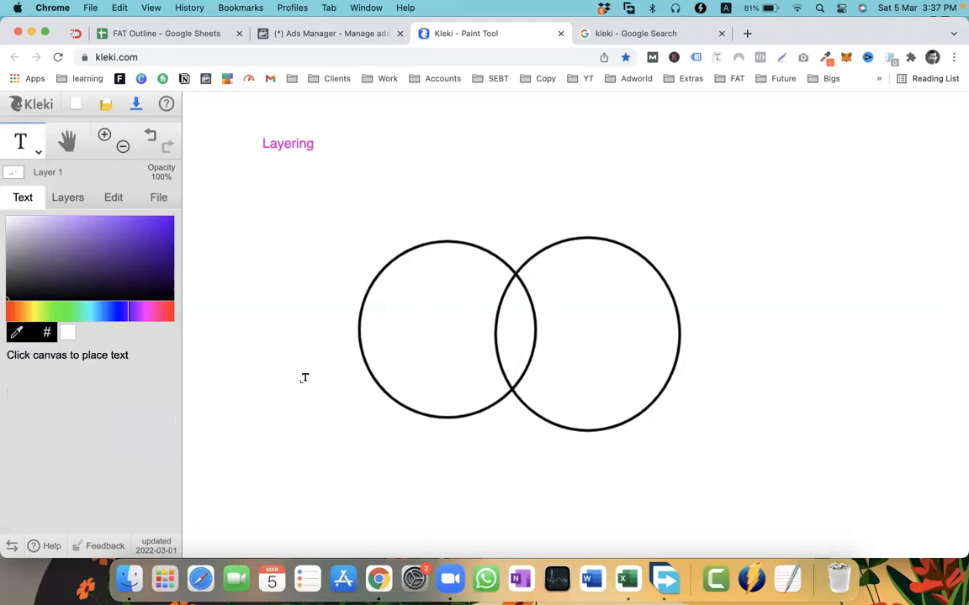
left_click(387, 459)
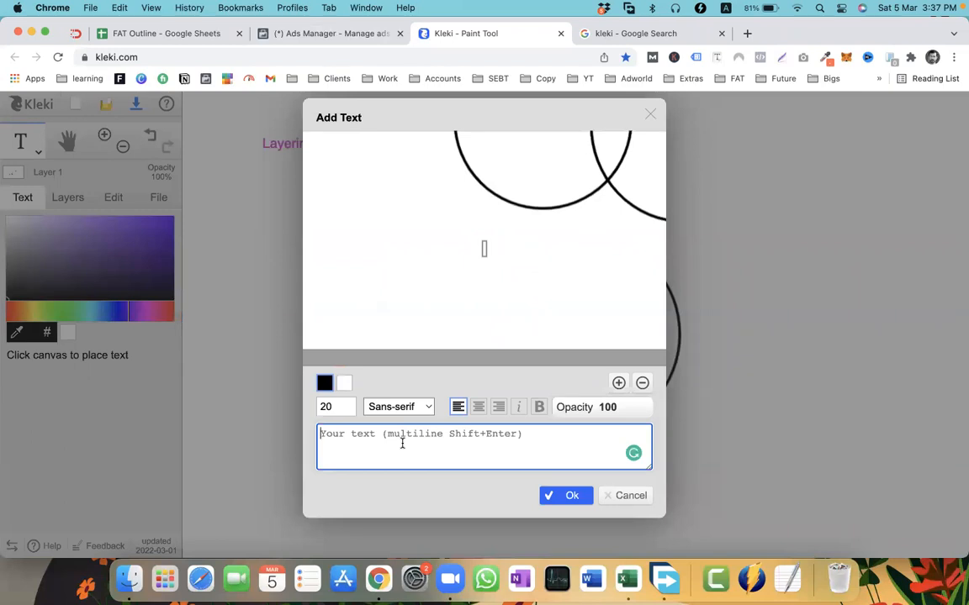
type("Parent")
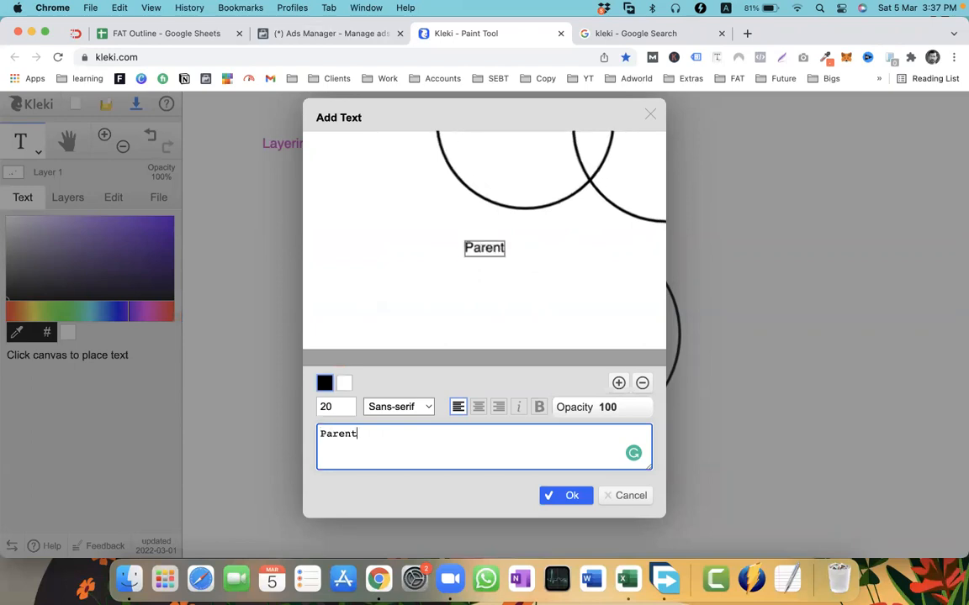
type("s of 0-2 y")
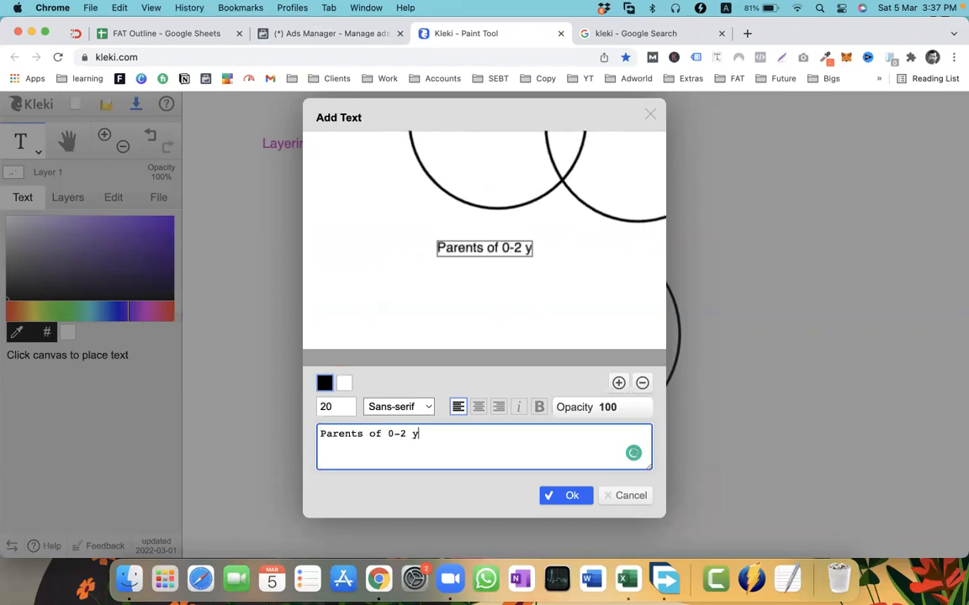
left_click(567, 495)
Add the black text label "Baby Products" below the right circle
left_click(572, 458)
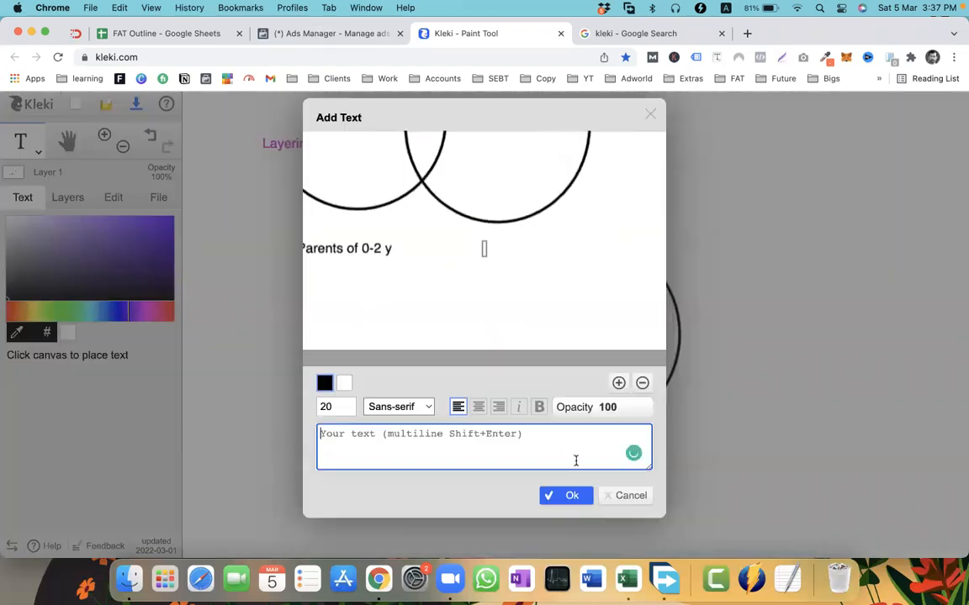
type("Baby P")
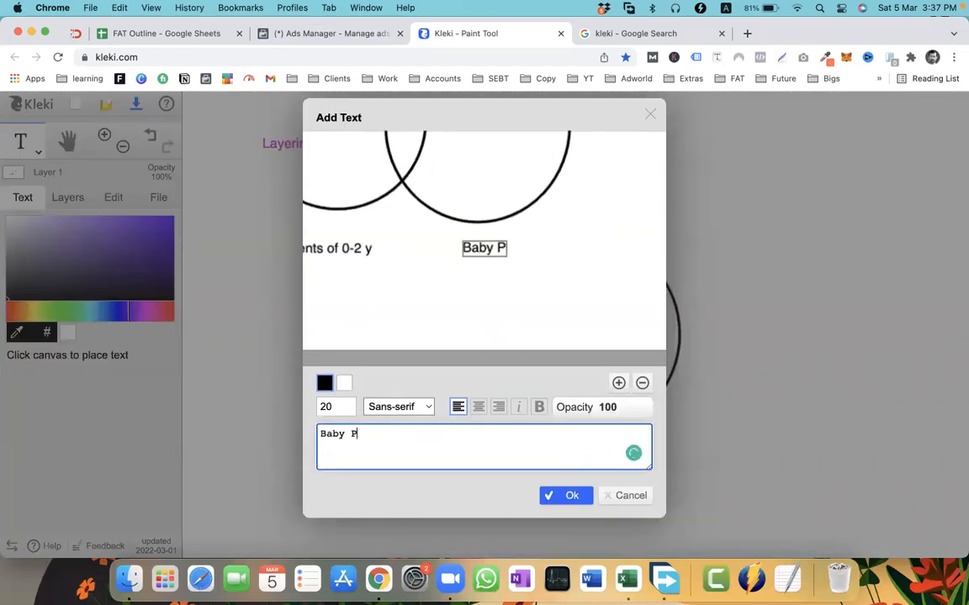
type("roducts")
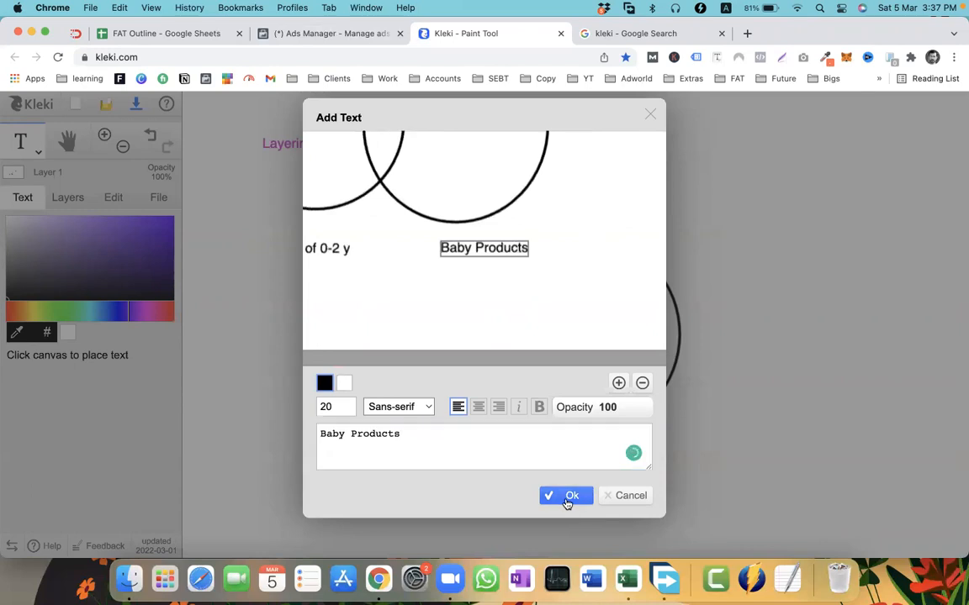
left_click(567, 495)
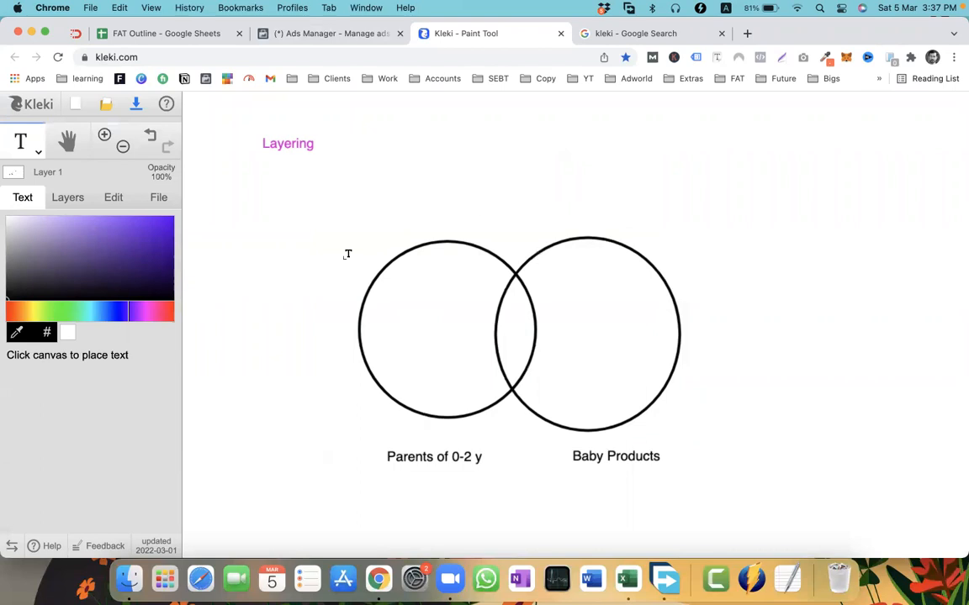
Switch to the Brush tool and select the Pen brush in place of the eraser
mouse_move(37, 150)
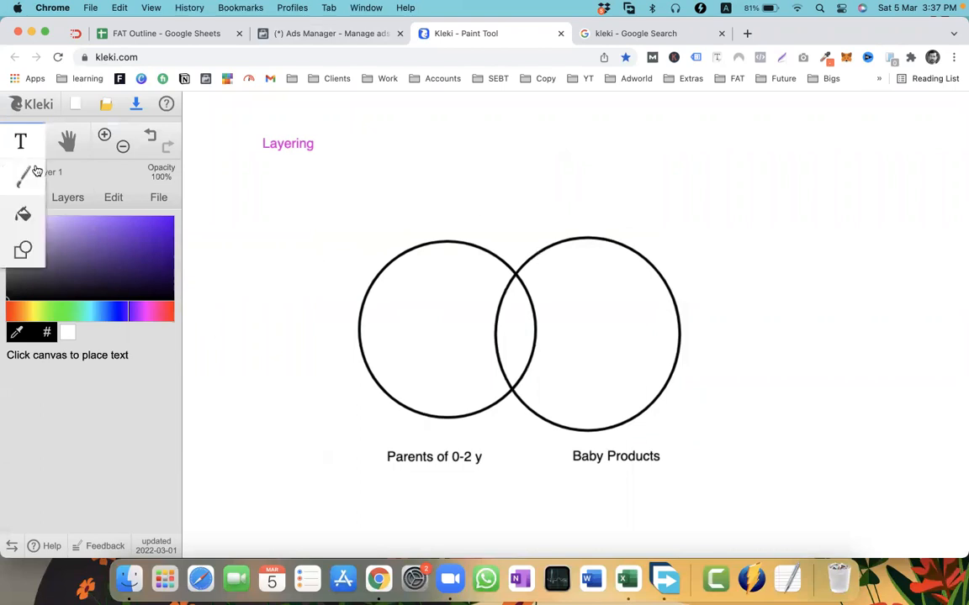
left_click(35, 176)
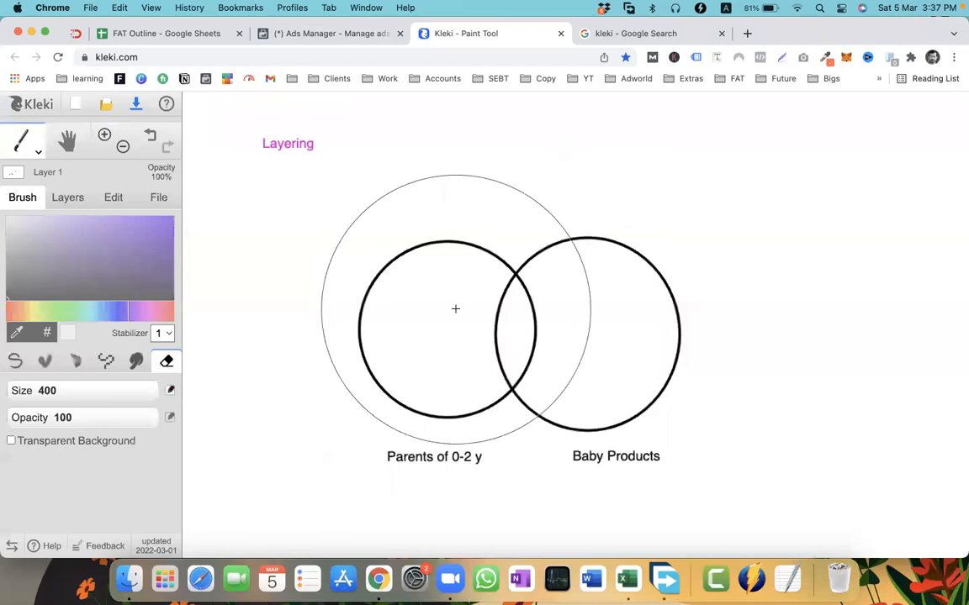
left_click(16, 361)
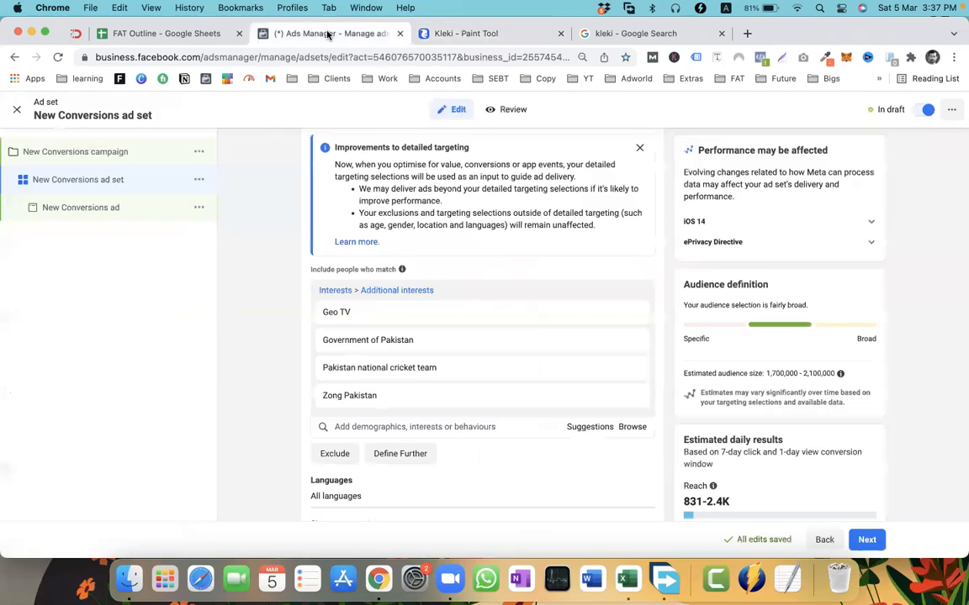
Switch to Ads Manager and remove all four Pakistan-related interests from the ad set's detailed targeting
left_click(299, 33)
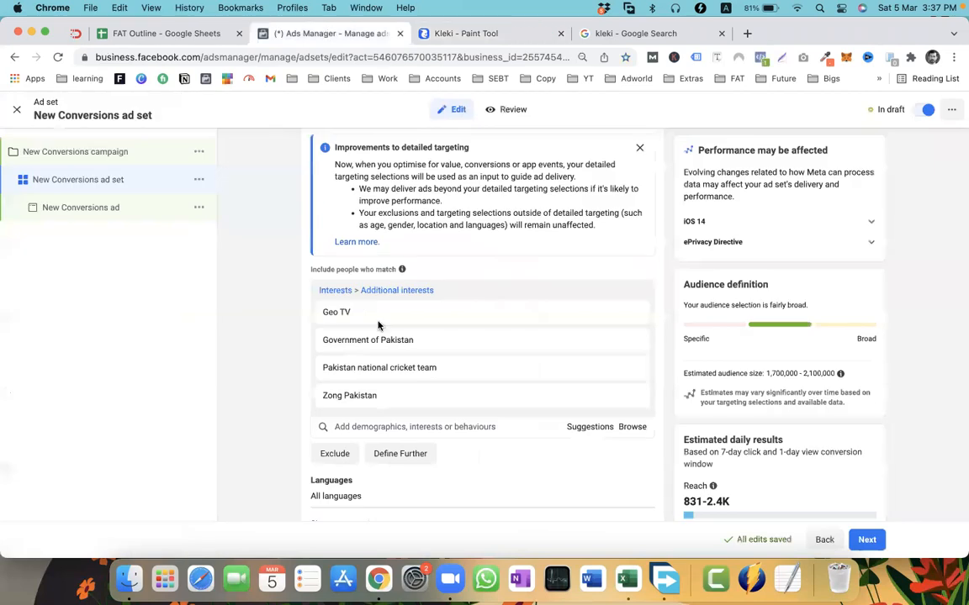
left_click(633, 313)
left_click(632, 313)
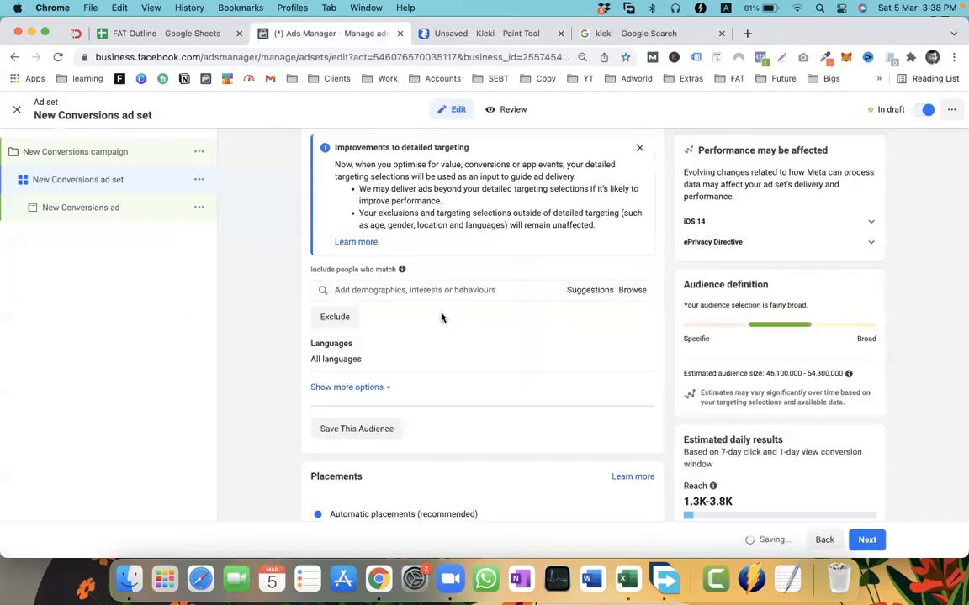
Search the detailed targeting for baby-related interests and add Babyshop
left_click(417, 288)
type("baby products")
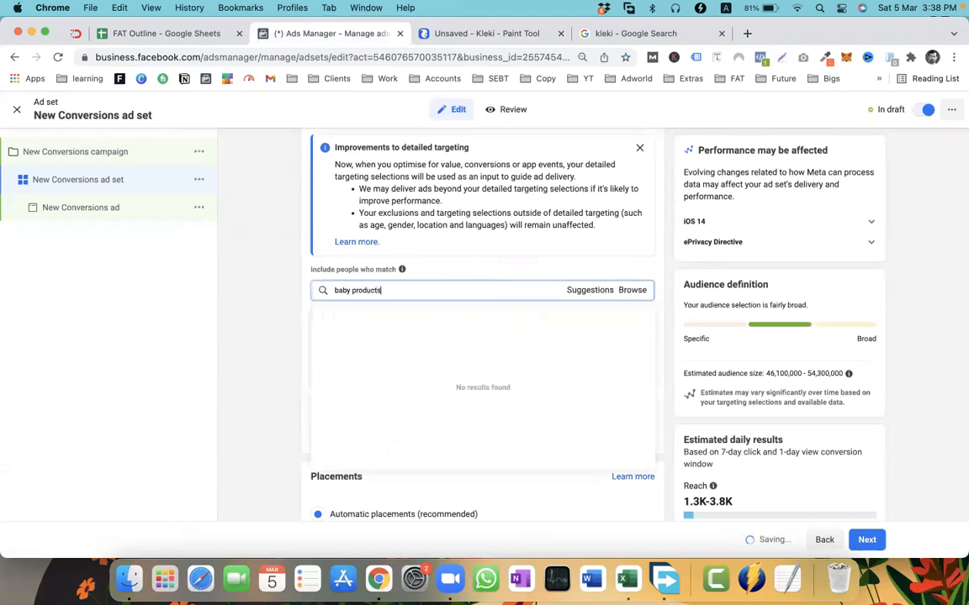
key("BackSpace")
key("BackSpace")
key("BackSpace")
key("BackSpace")
key("BackSpace")
key("BackSpace")
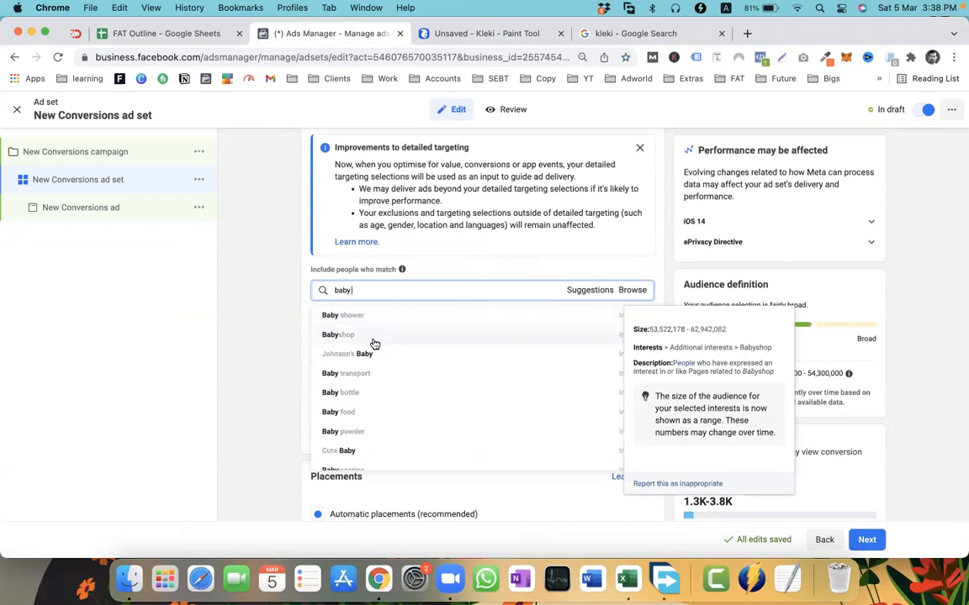
left_click(381, 335)
Add the New parents (0-12 months) demographic to the ad set's detailed targeting
left_click(374, 345)
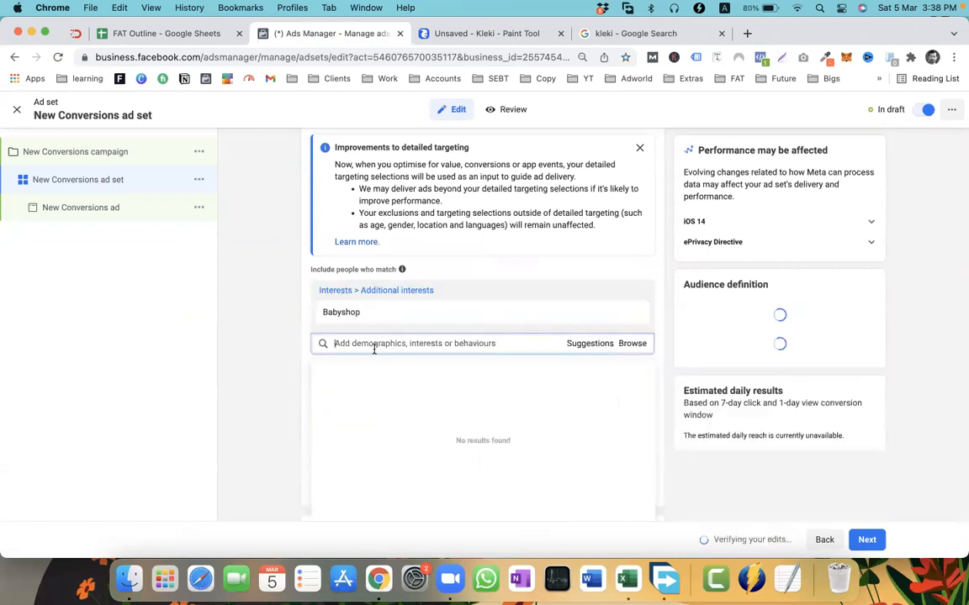
type("parents")
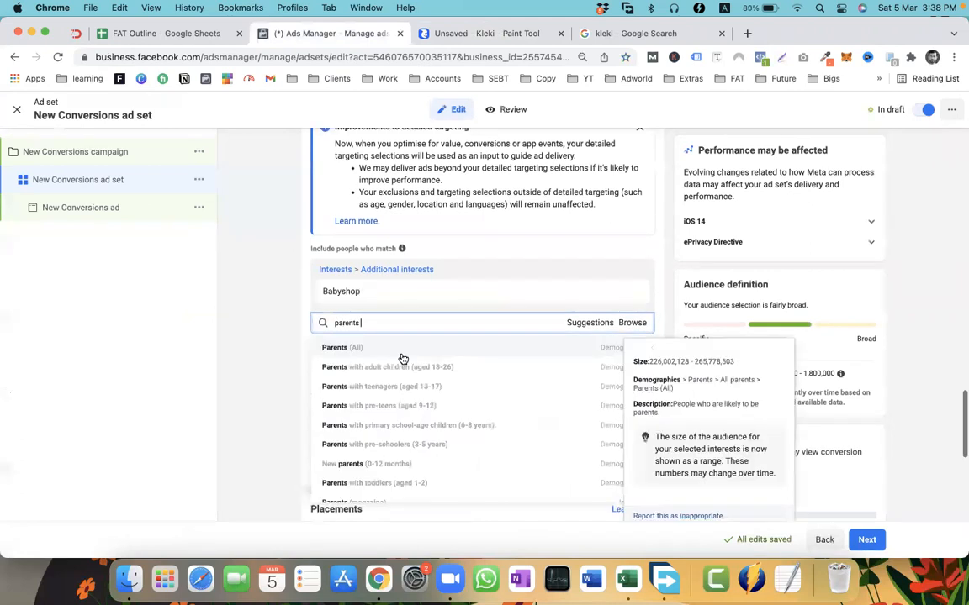
scroll(404, 360, "down", 3)
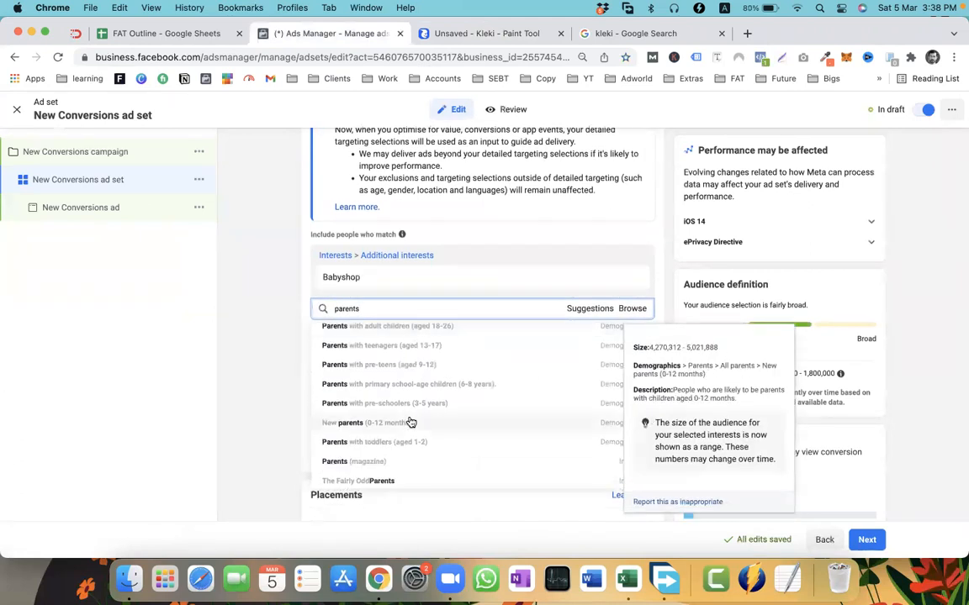
left_click(374, 423)
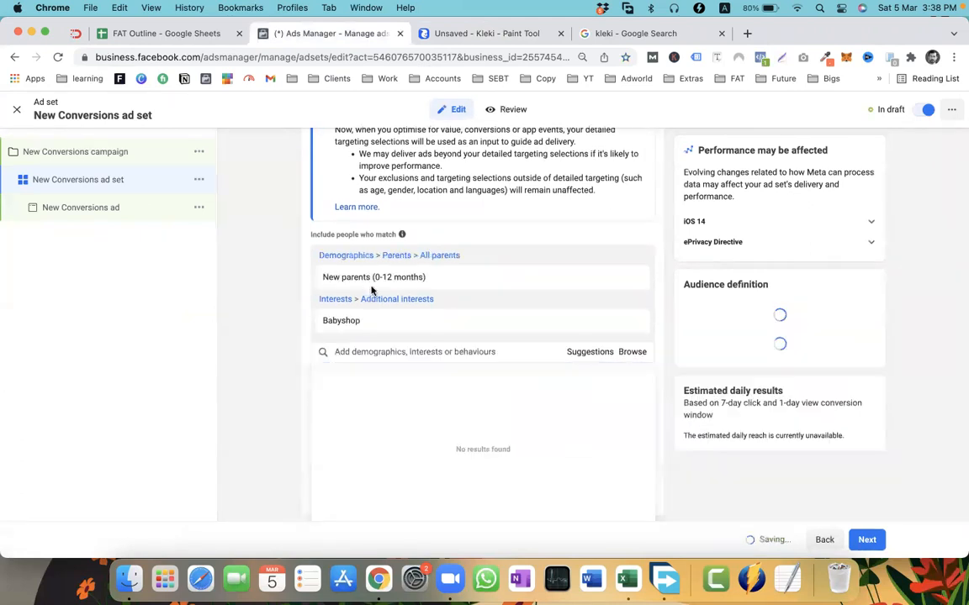
left_click(408, 351)
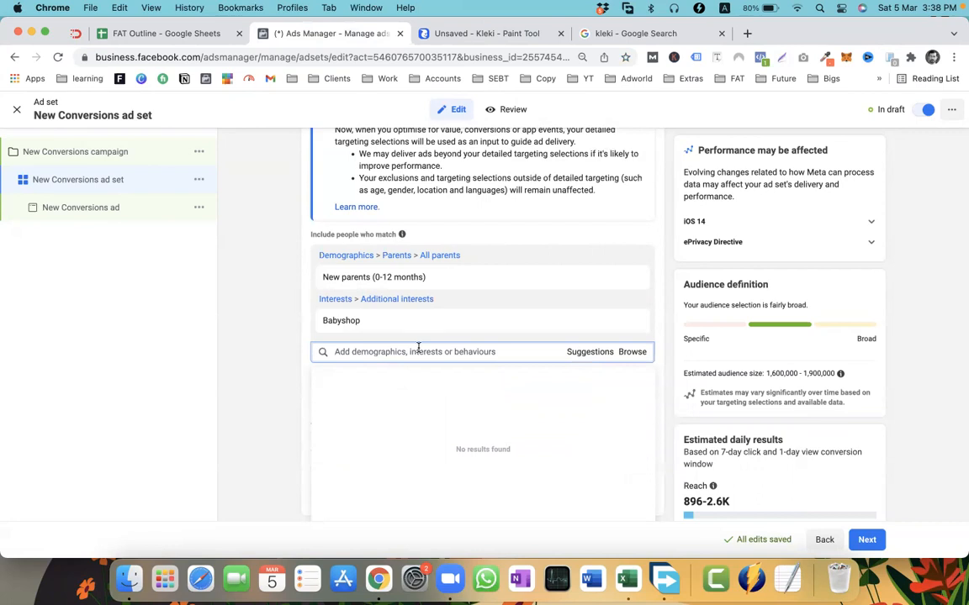
type("paren")
key("BackSpace")
key("BackSpace")
key("BackSpace")
key("BackSpace")
key("BackSpace")
key("BackSpace")
key("BackSpace")
left_click(251, 314)
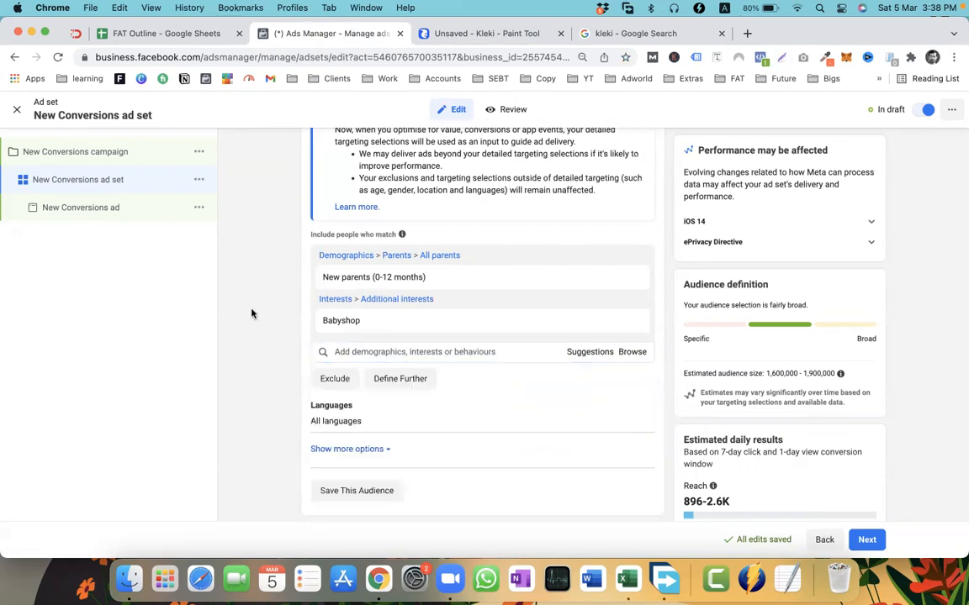
Switch to Kleki and draw four horizontal black lines across both overlapping circles
left_click(453, 32)
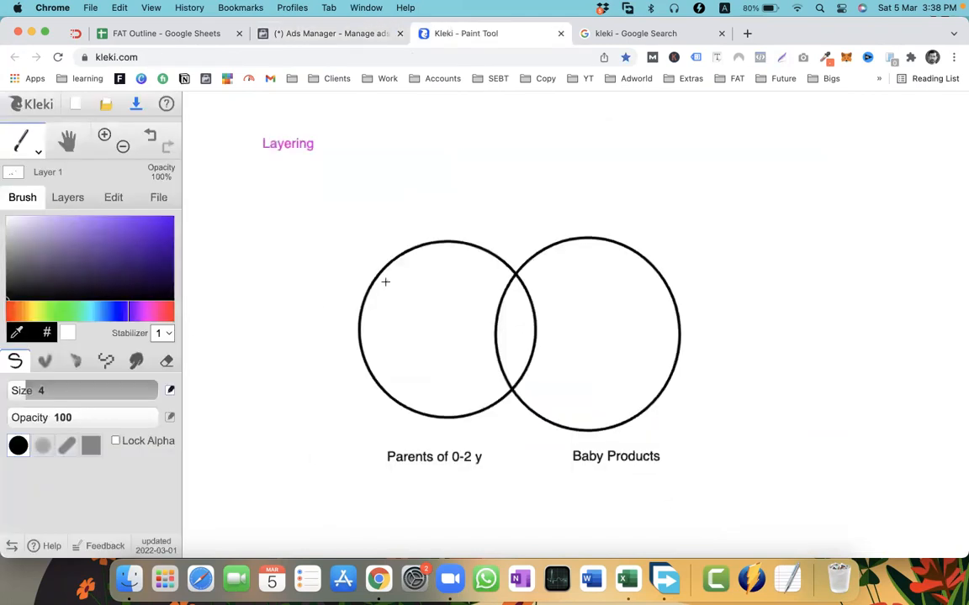
left_click_drag(386, 272, 655, 262)
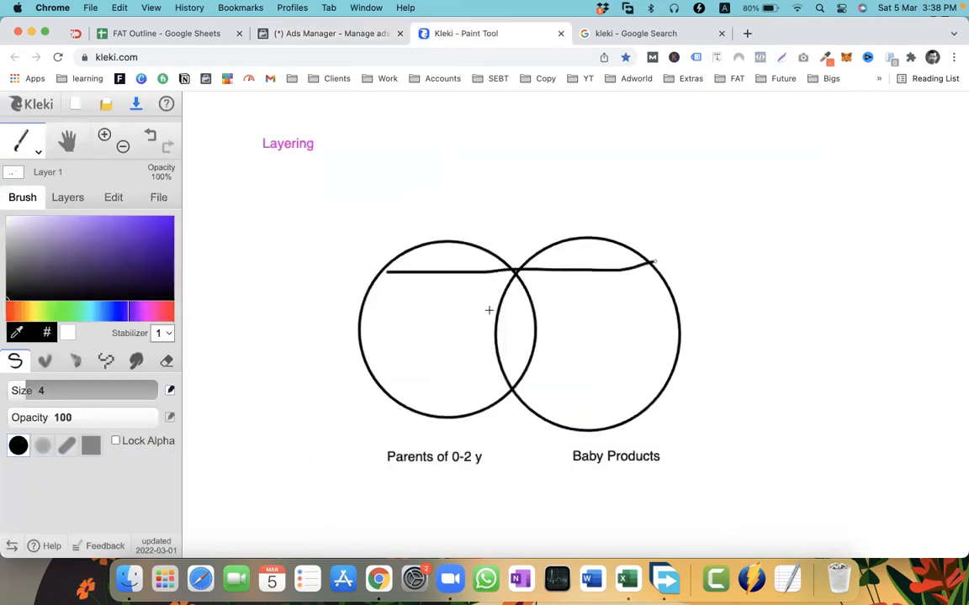
left_click_drag(366, 314, 705, 314)
left_click_drag(384, 346, 659, 346)
left_click_drag(412, 386, 657, 390)
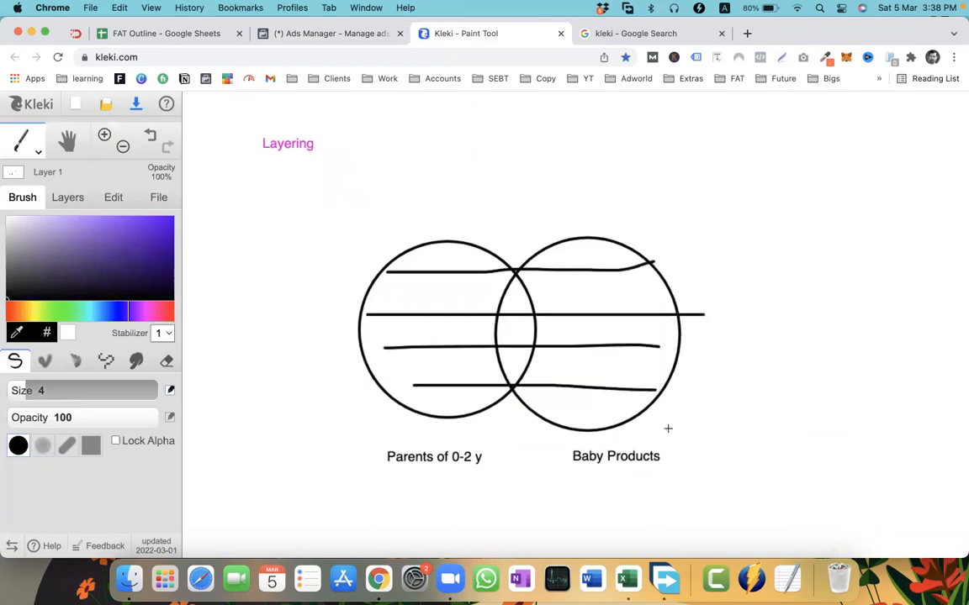
Change the brush colour from black to magenta
left_click(150, 305)
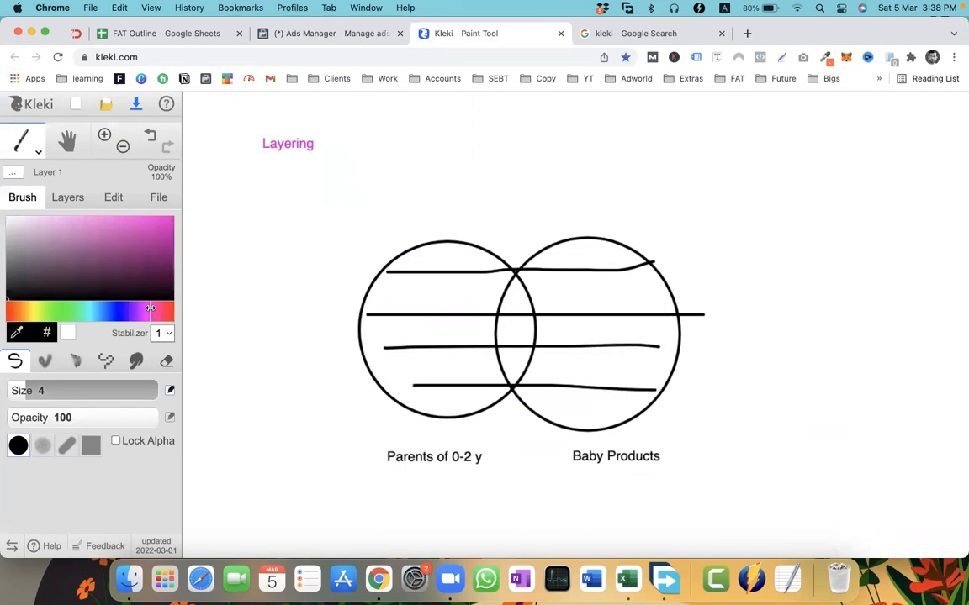
mouse_move(532, 232)
left_mouse_down()
mouse_move(545, 385)
mouse_move(663, 427)
mouse_move(714, 311)
mouse_move(568, 202)
left_mouse_up()
key("super+z")
left_click_drag(104, 246, 174, 229)
Draw a magenta outline around the Baby Products circle, and undo it along with the four black lines
mouse_move(538, 225)
left_mouse_down()
mouse_move(556, 402)
mouse_move(576, 408)
mouse_move(599, 186)
mouse_move(532, 226)
left_mouse_up()
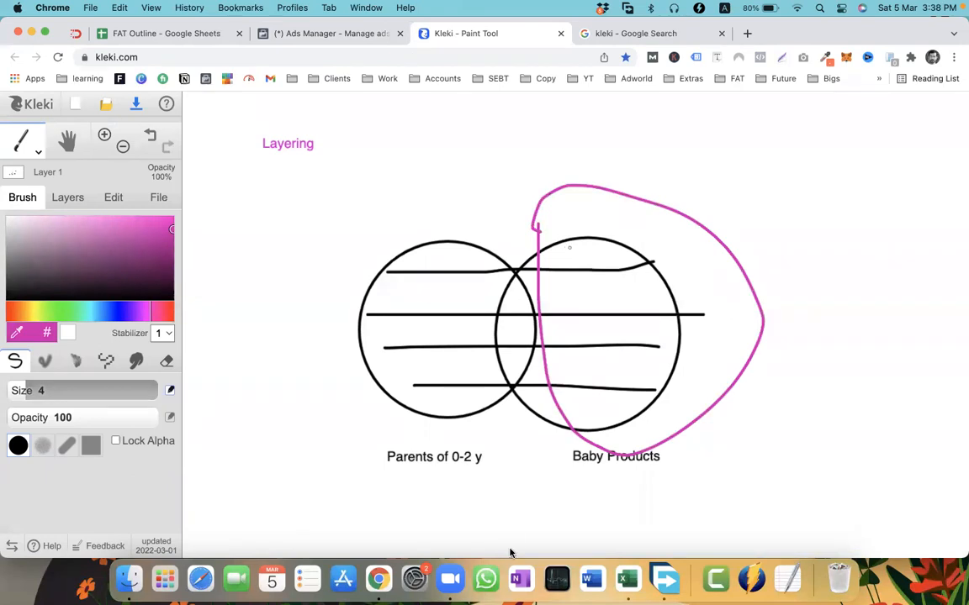
left_click(446, 586)
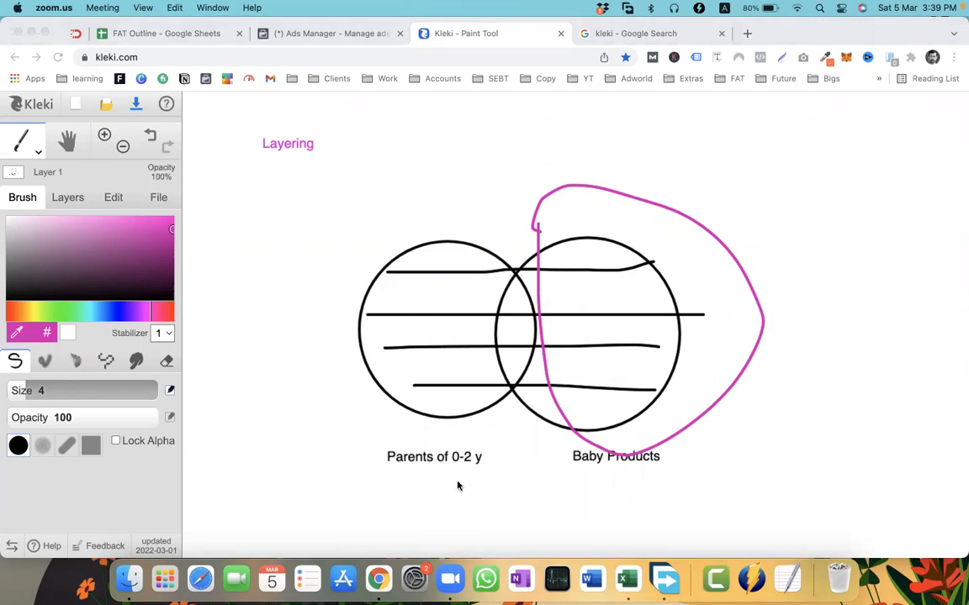
left_click(515, 470)
key("super+z")
key("super+z")
key("super+z")
key("super+z")
key("super+z")
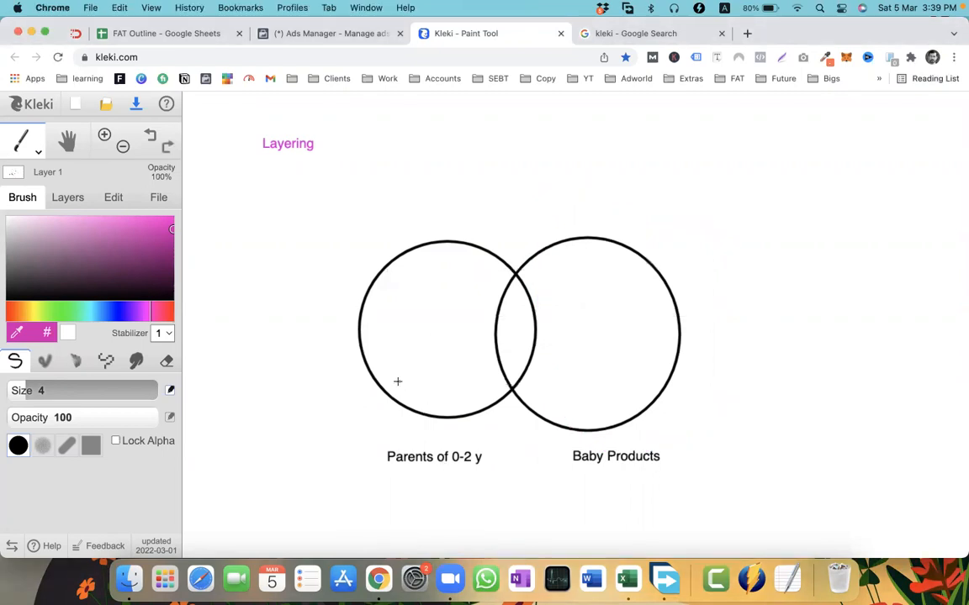
Sketch a magenta arrow and a magenta loop at the outer edge of the Parents of 0-2 y circle, undoing each
mouse_move(398, 385)
left_mouse_down()
mouse_move(340, 407)
mouse_move(367, 416)
left_mouse_up()
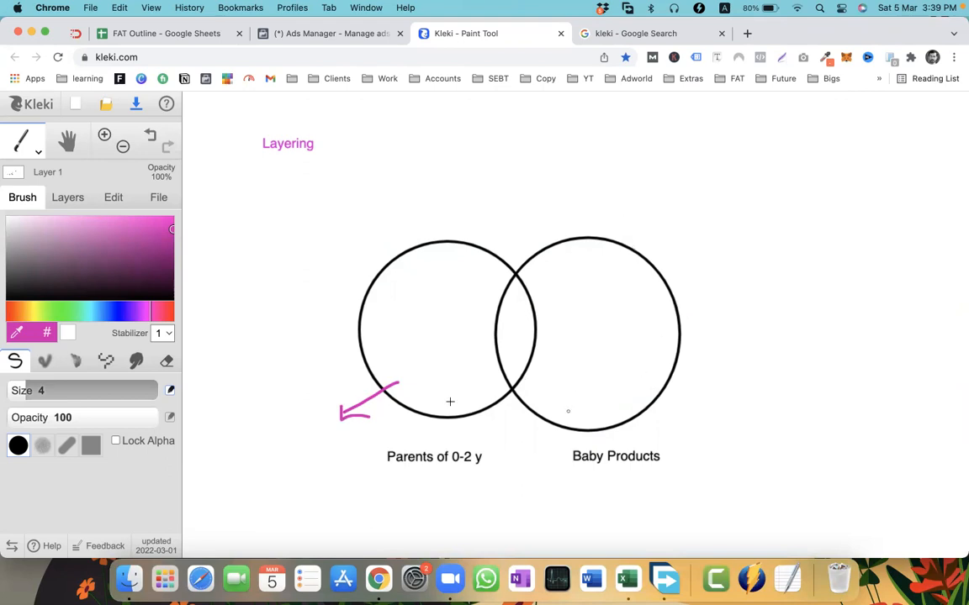
key("super+z")
key("super+z")
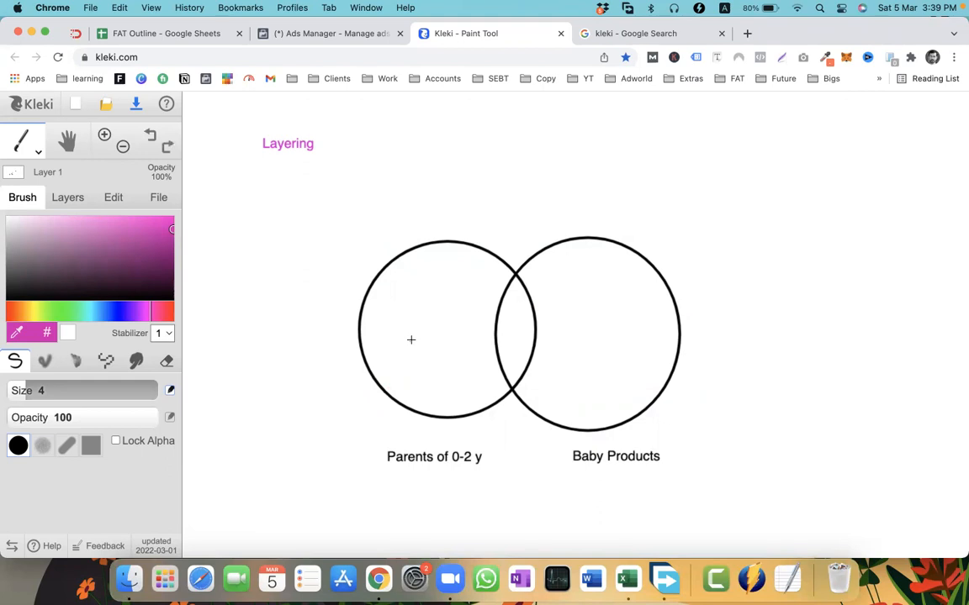
mouse_move(324, 358)
left_mouse_down()
mouse_move(408, 327)
mouse_move(325, 380)
mouse_move(320, 357)
left_mouse_up()
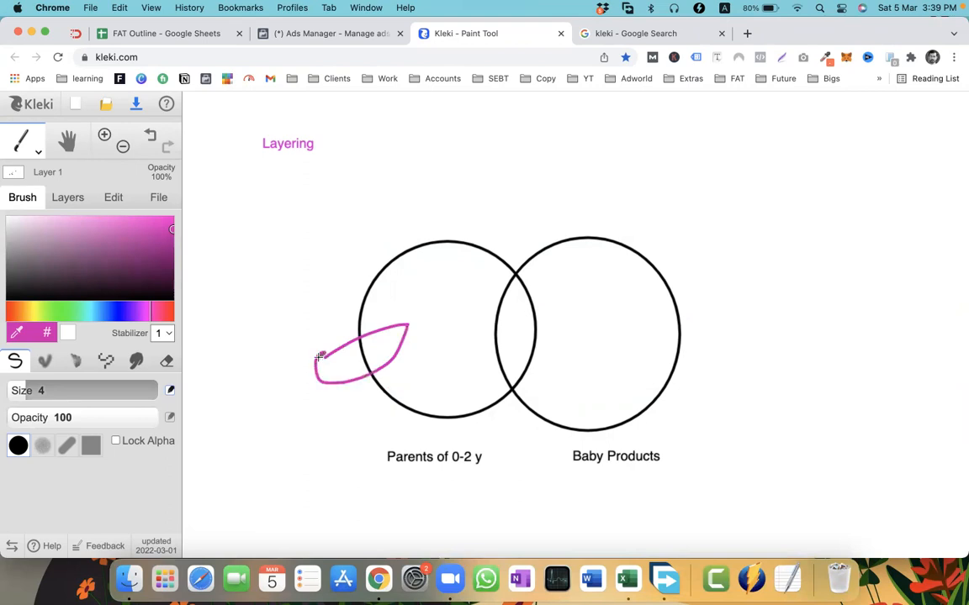
key("super+z")
key("super+z")
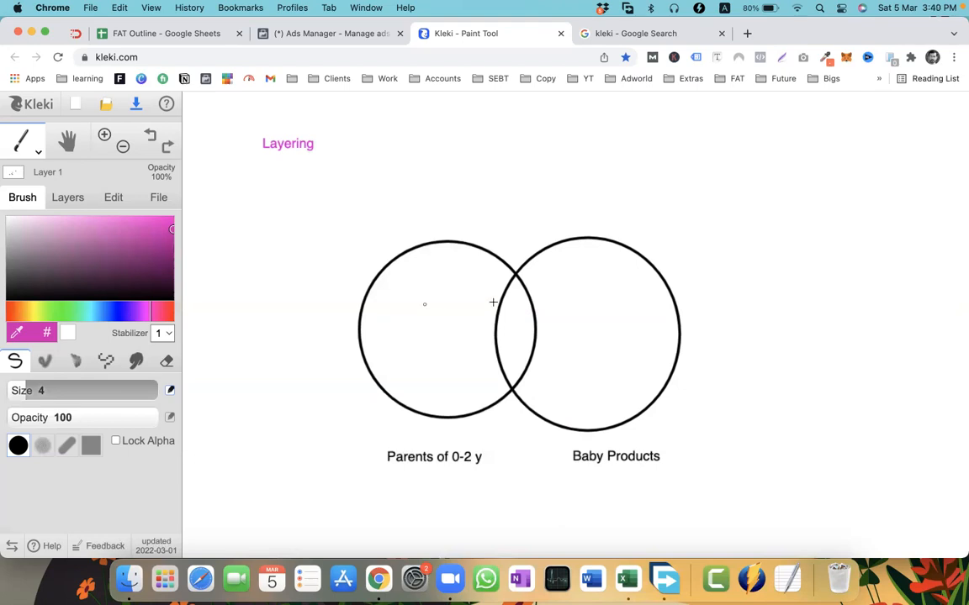
Hatch the overlap of the two circles in magenta and mark each circle's non-overlapping area with a red cross
mouse_move(521, 290)
left_mouse_down()
mouse_move(504, 292)
mouse_move(529, 314)
mouse_move(524, 372)
left_mouse_up()
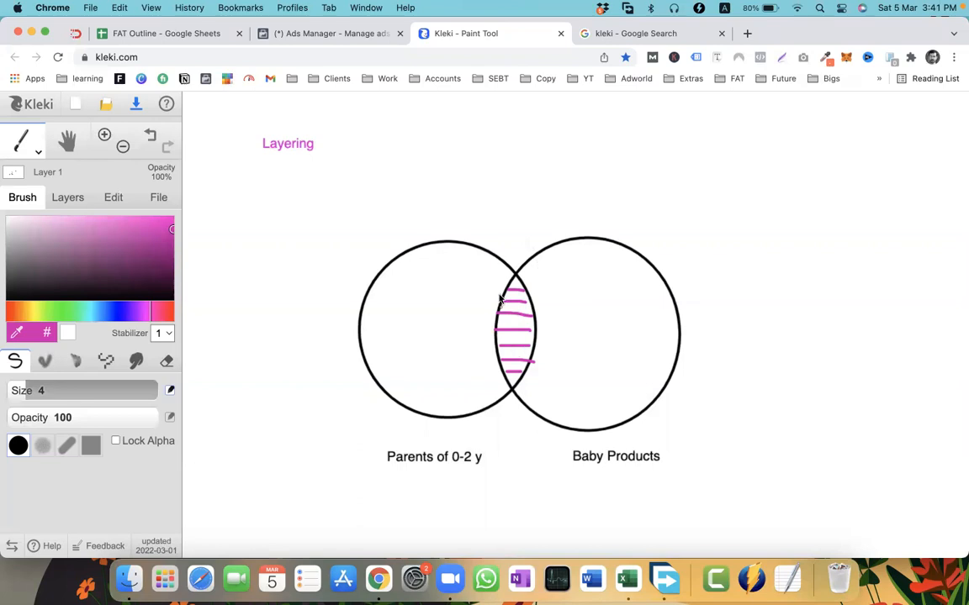
left_click(166, 314)
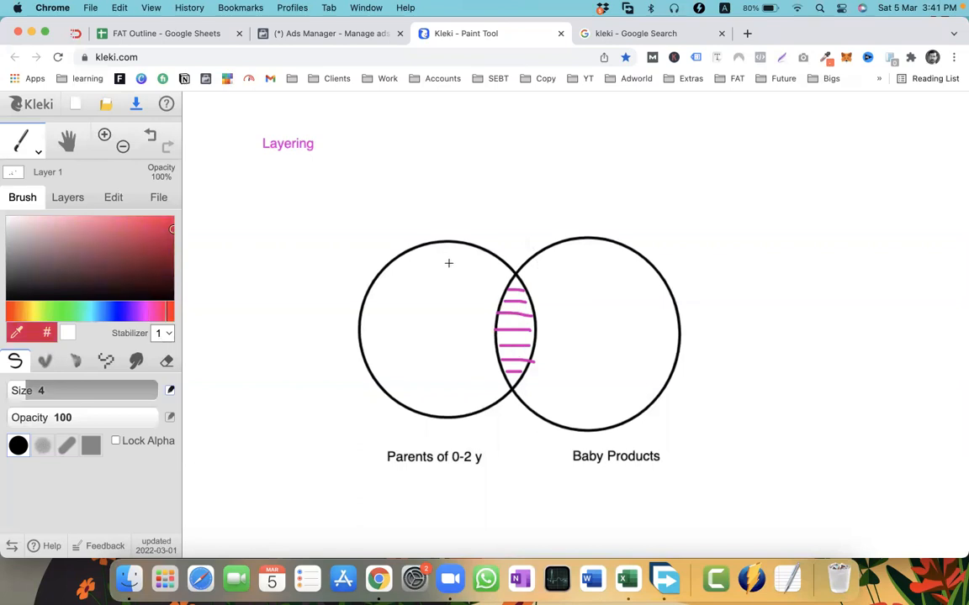
left_click_drag(468, 265, 408, 326)
left_click_drag(412, 280, 457, 334)
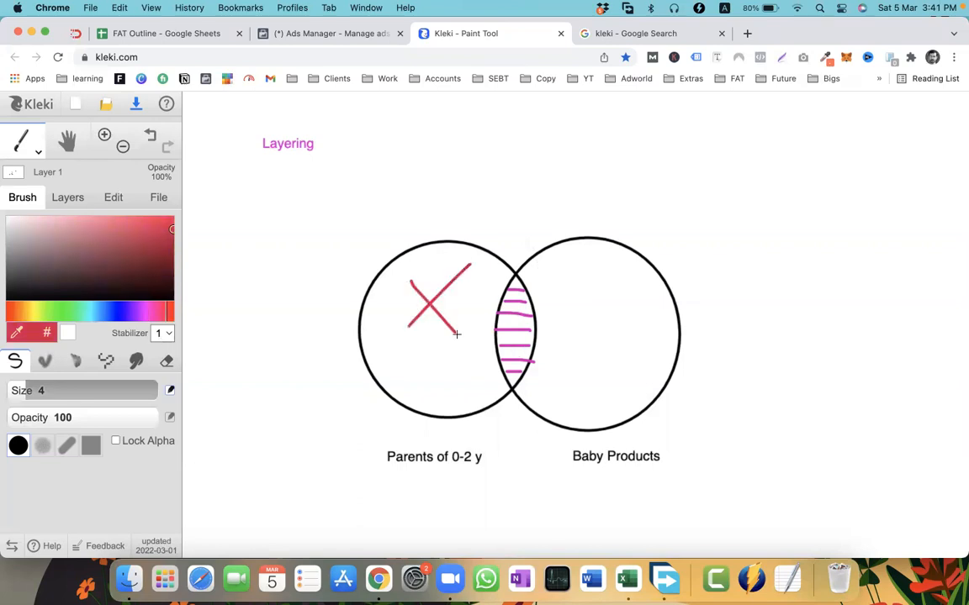
left_click_drag(644, 325, 605, 368)
left_click_drag(608, 330, 651, 364)
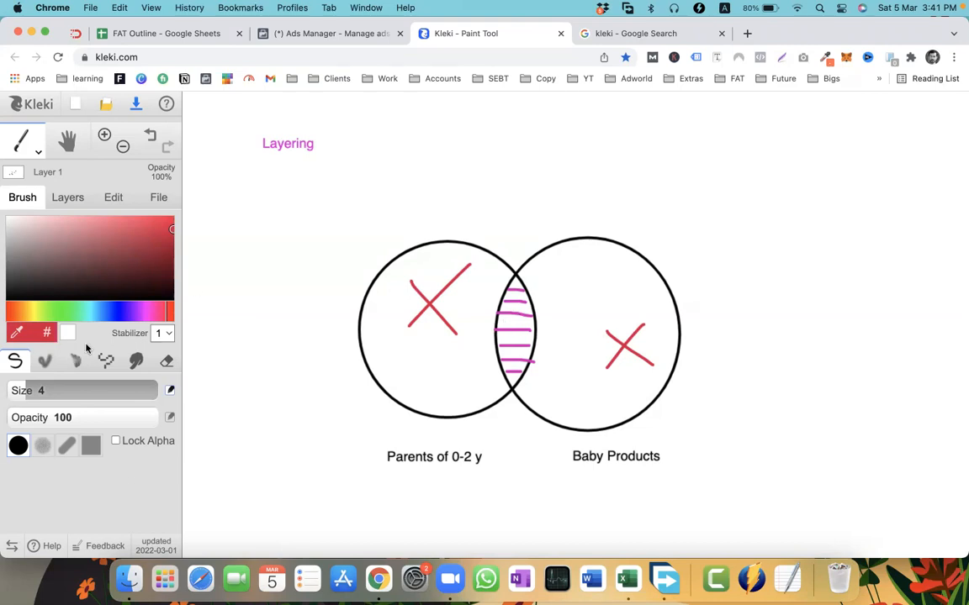
Erase the circles, markings and labels below the Layering title, and select the Shape tool
left_click(166, 364)
mouse_move(474, 295)
left_mouse_down()
mouse_move(469, 348)
mouse_move(677, 352)
mouse_move(424, 411)
left_mouse_up()
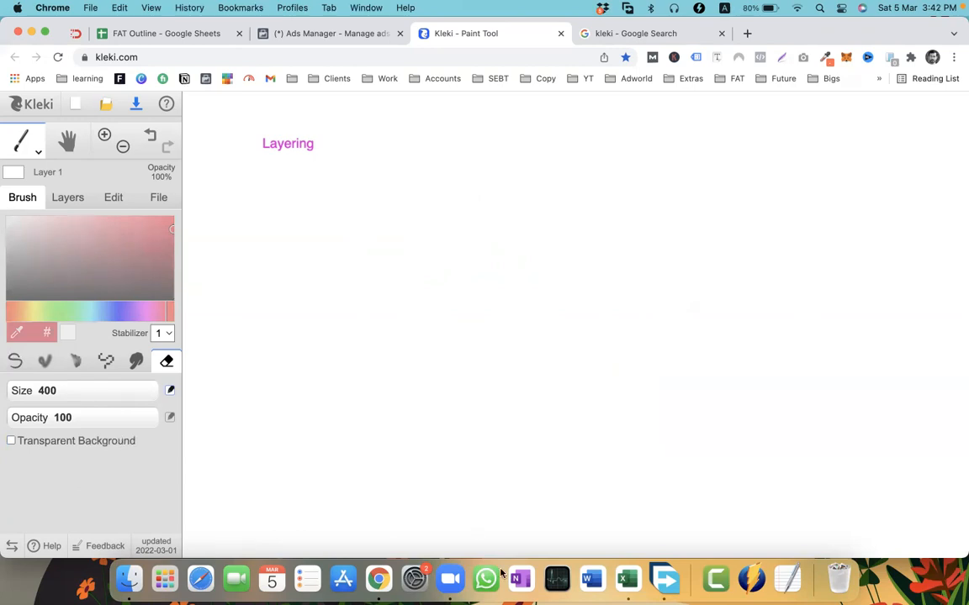
left_click(33, 158)
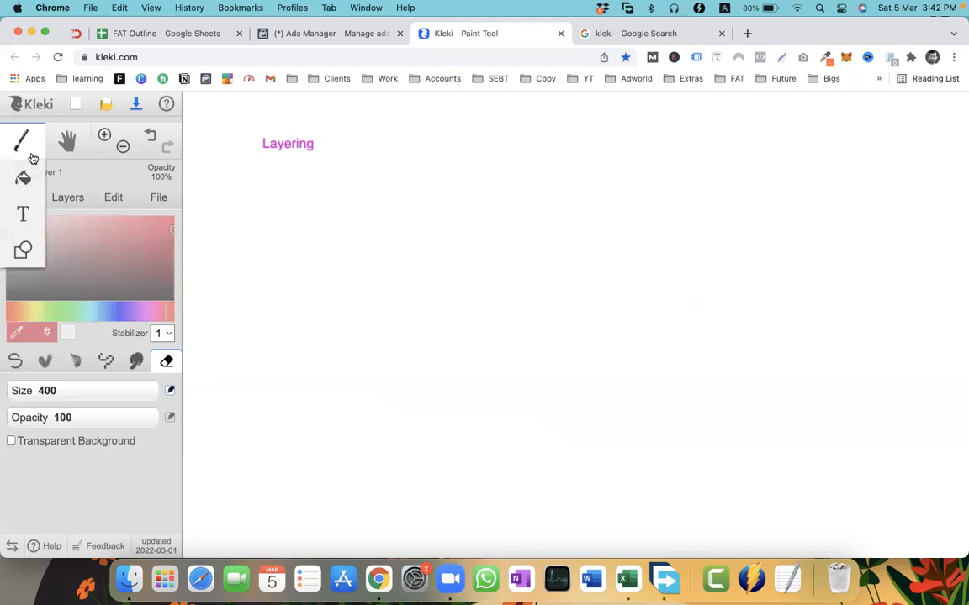
left_click(25, 245)
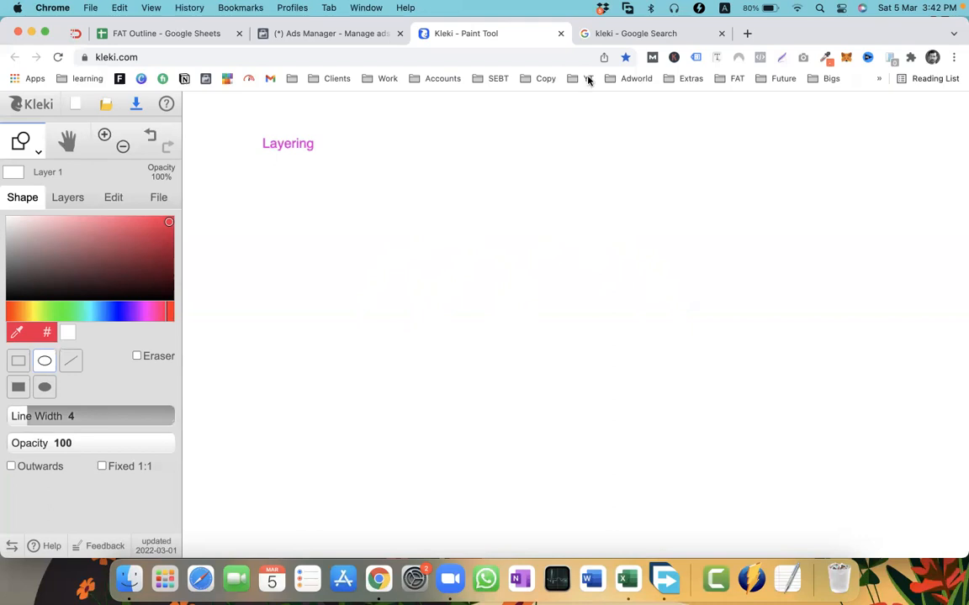
Search Google for "water sking" in a new browser tab
left_click(746, 34)
type("w")
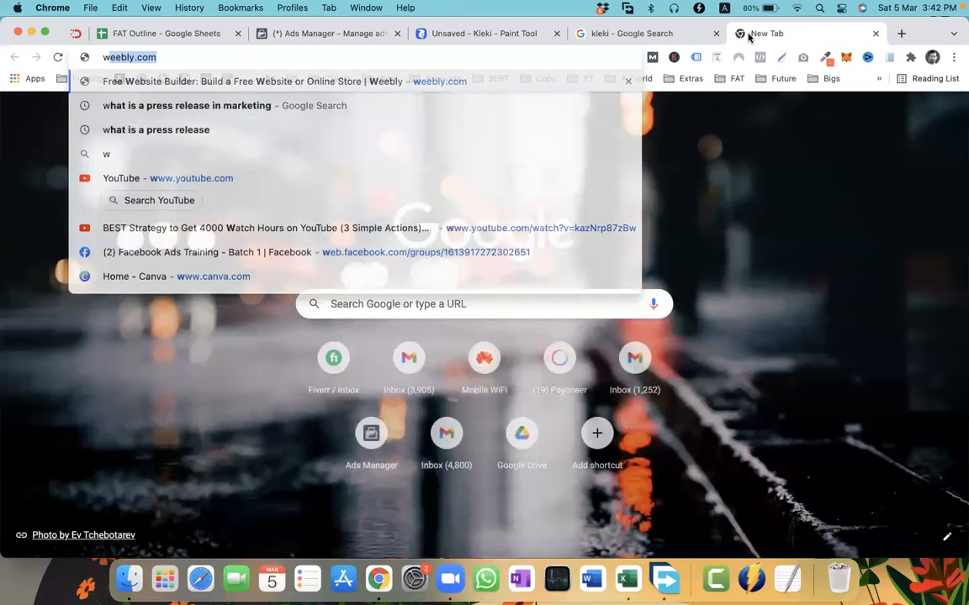
type("ater sking")
key("Return")
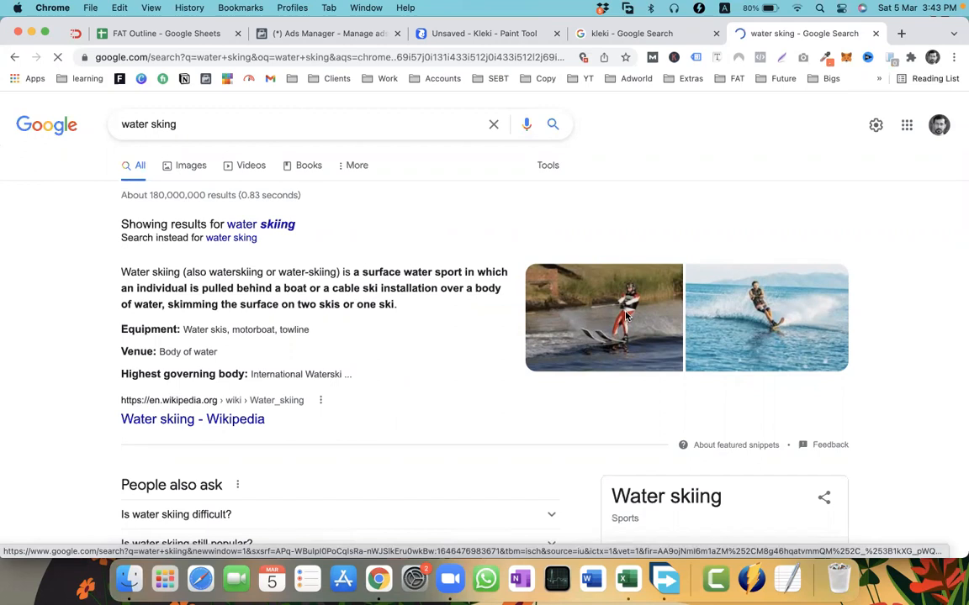
Switch to Ads Manager and remove New parents (0-12 months) and Babyshop from the ad set's detailed targeting
left_click(328, 34)
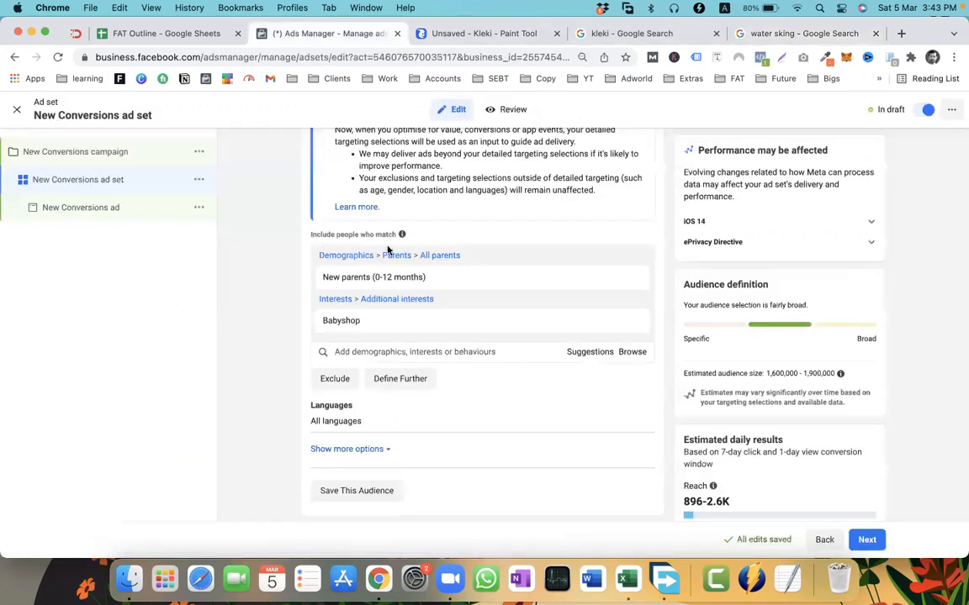
mouse_move(632, 278)
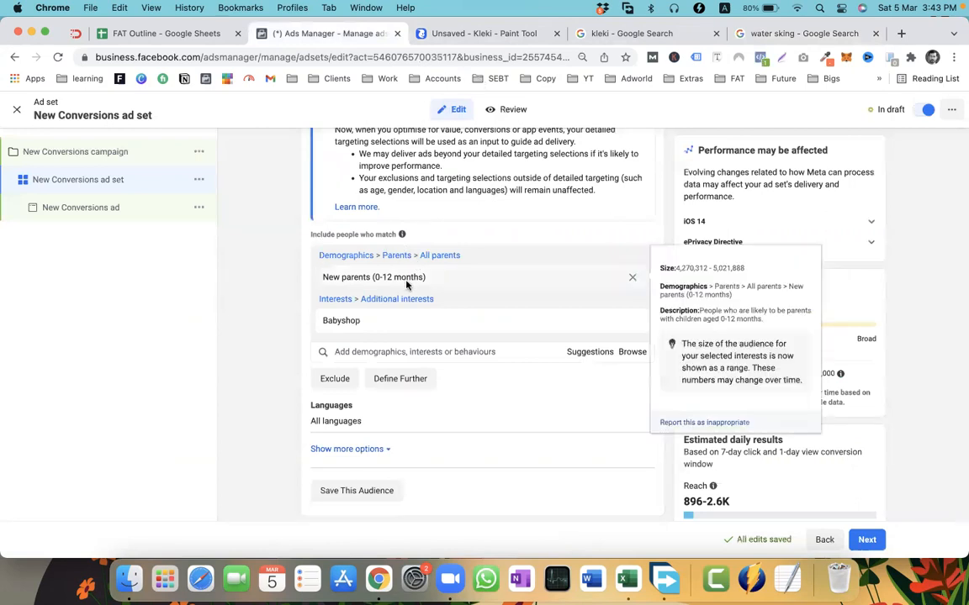
left_click(633, 279)
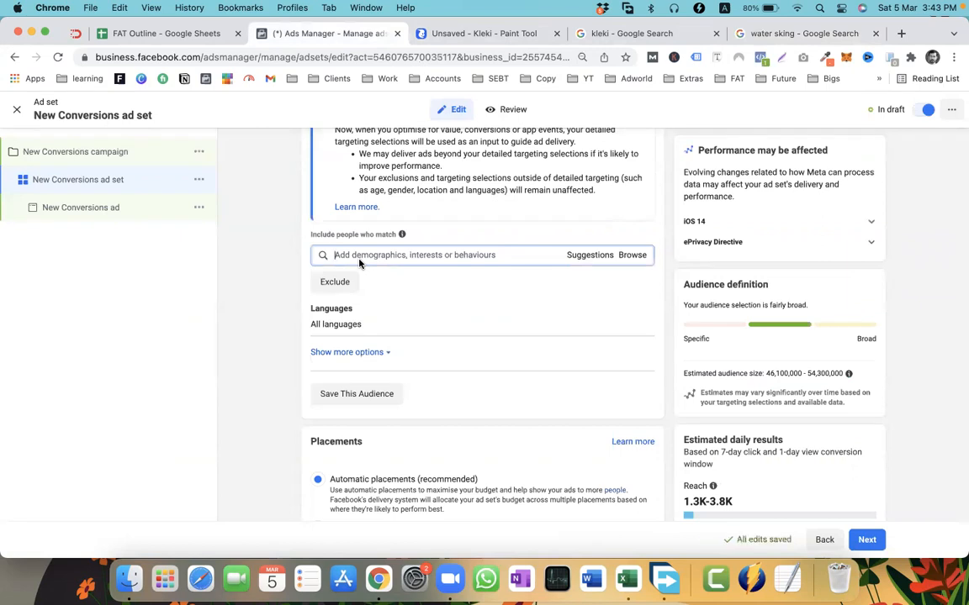
Add the Waterskiing and Travel interests to the ad set's detailed targeting
type("water ski")
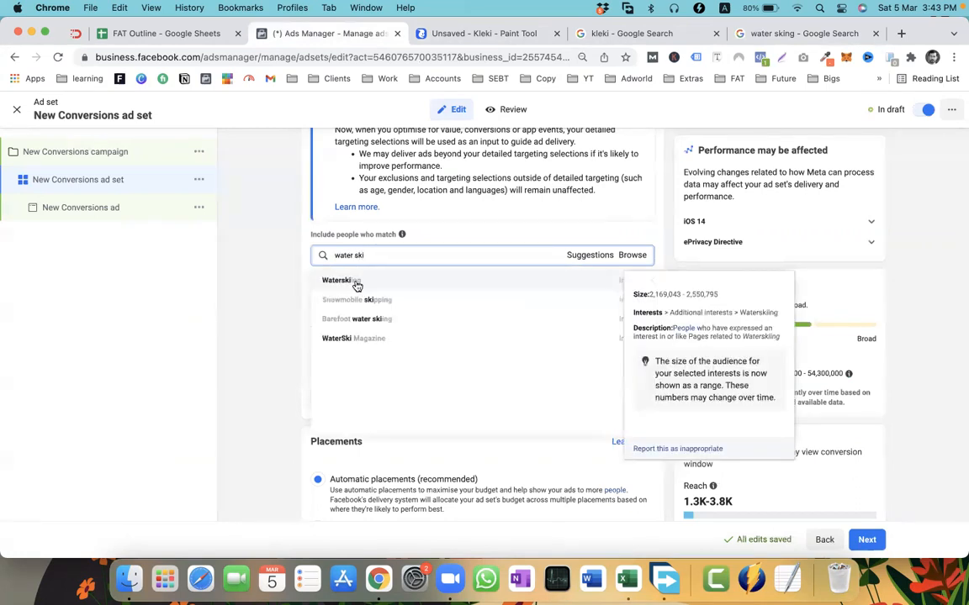
left_click(356, 281)
type("ttrave")
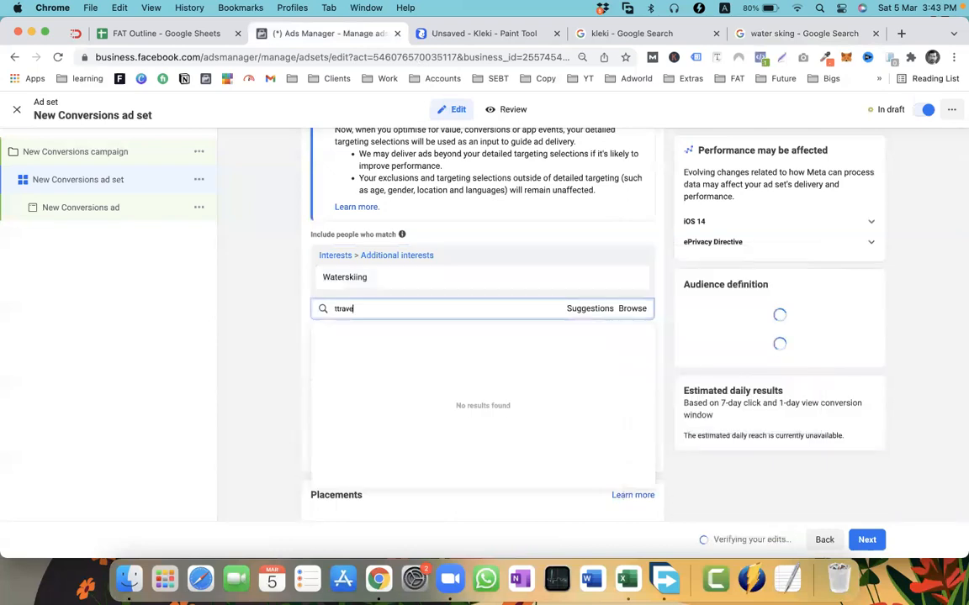
key("BackSpace")
key("BackSpace")
type("ravel")
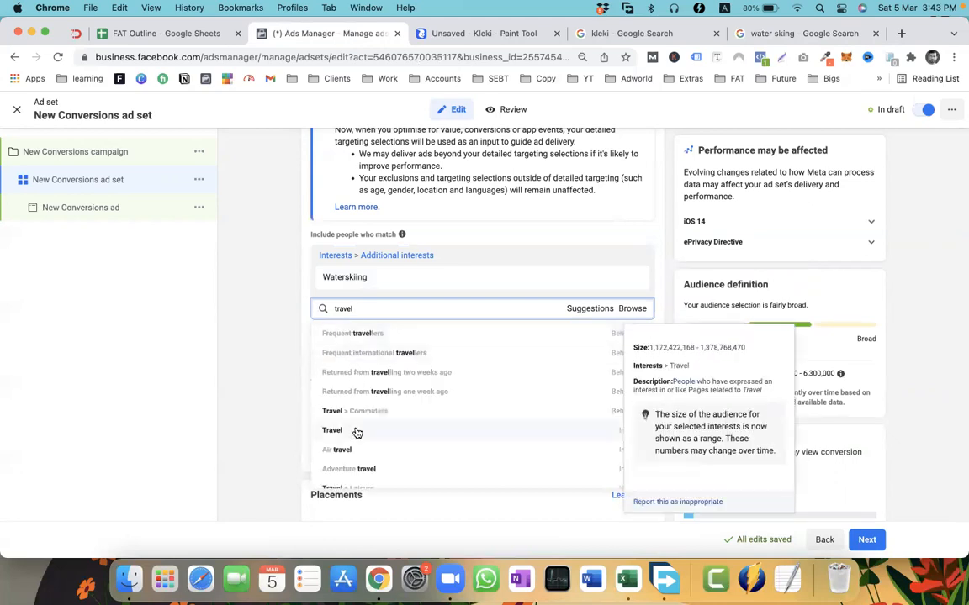
left_click(357, 431)
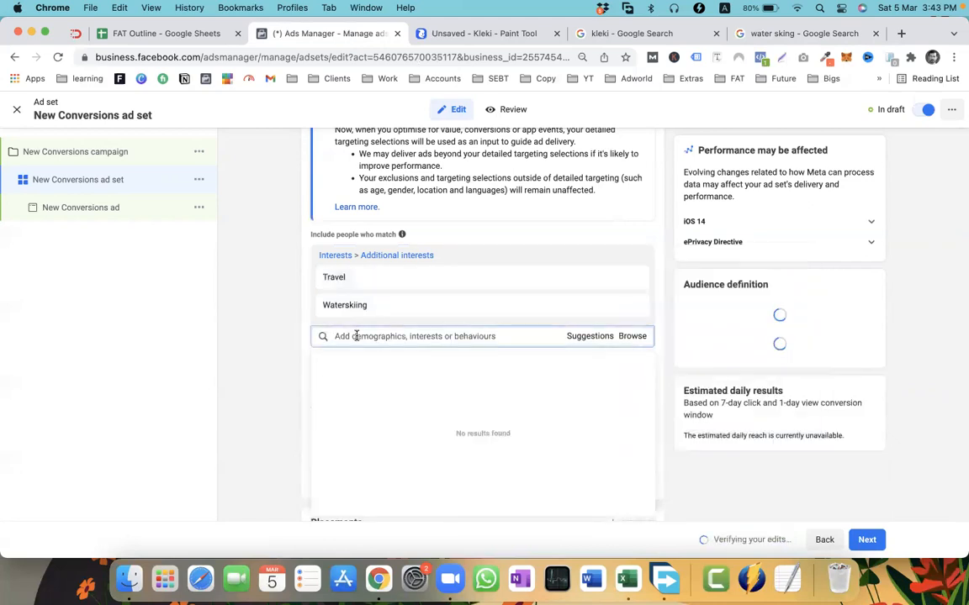
Add the Beaches interest to the ad set's detailed targeting alongside Travel and Waterskiing
type("beach")
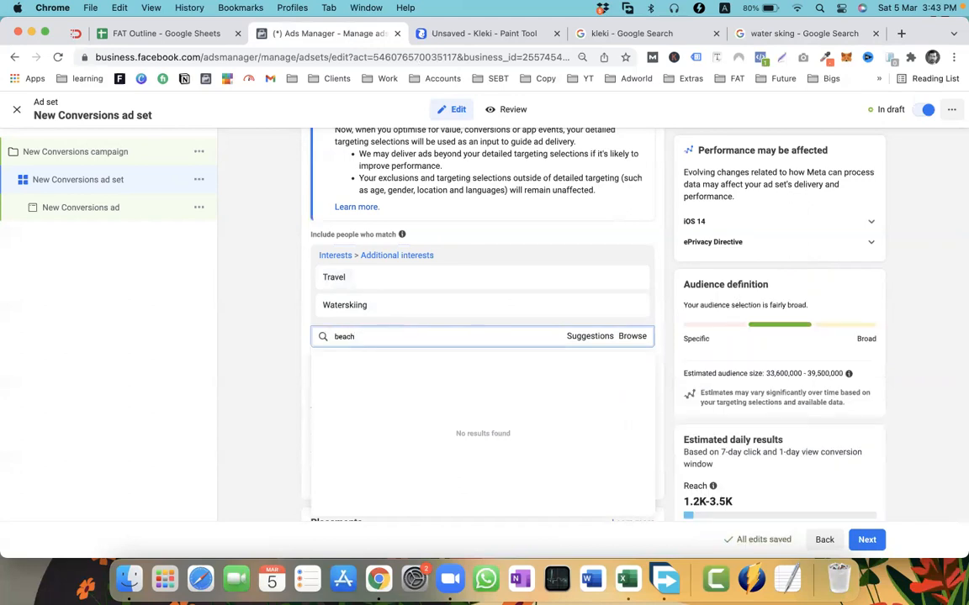
left_click(349, 360)
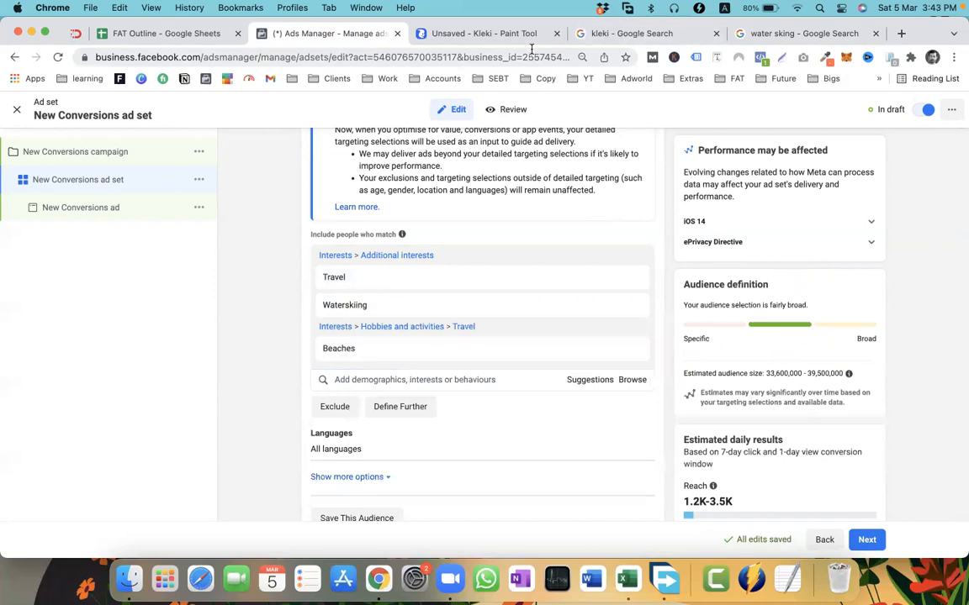
Switch to Kleki and erase the Layering title from the canvas with the size 400 eraser
left_click(471, 37)
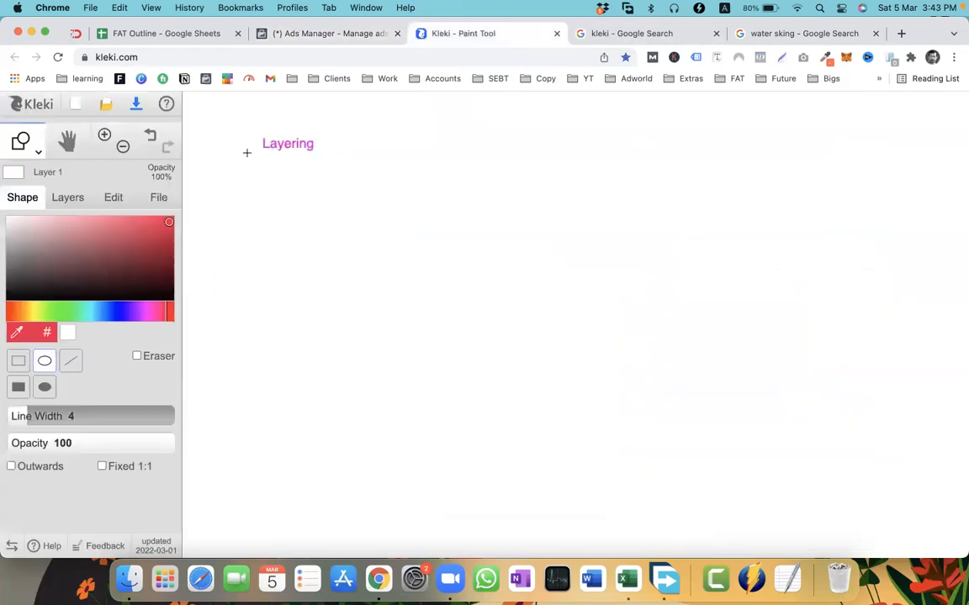
left_click(30, 148)
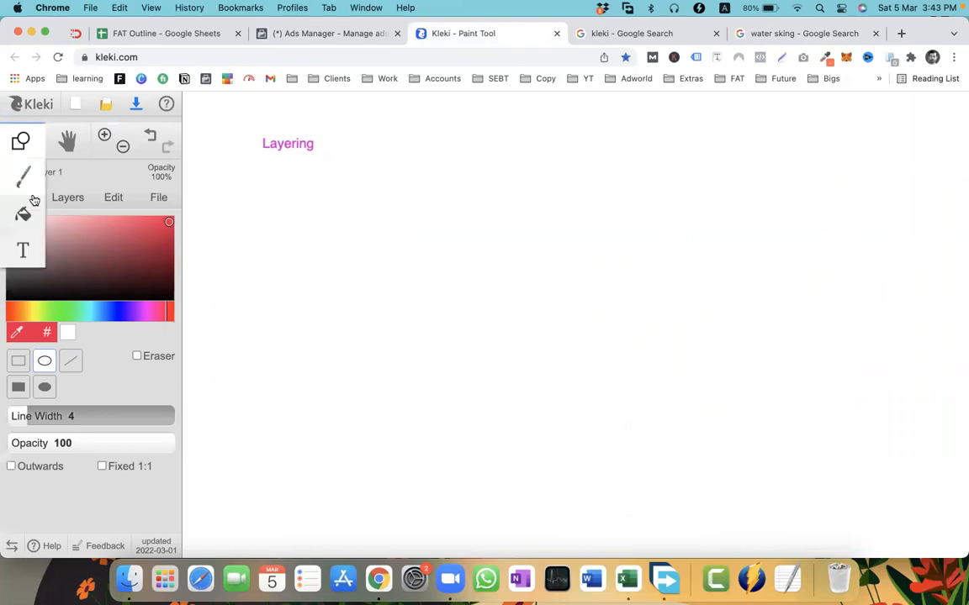
left_click(22, 148)
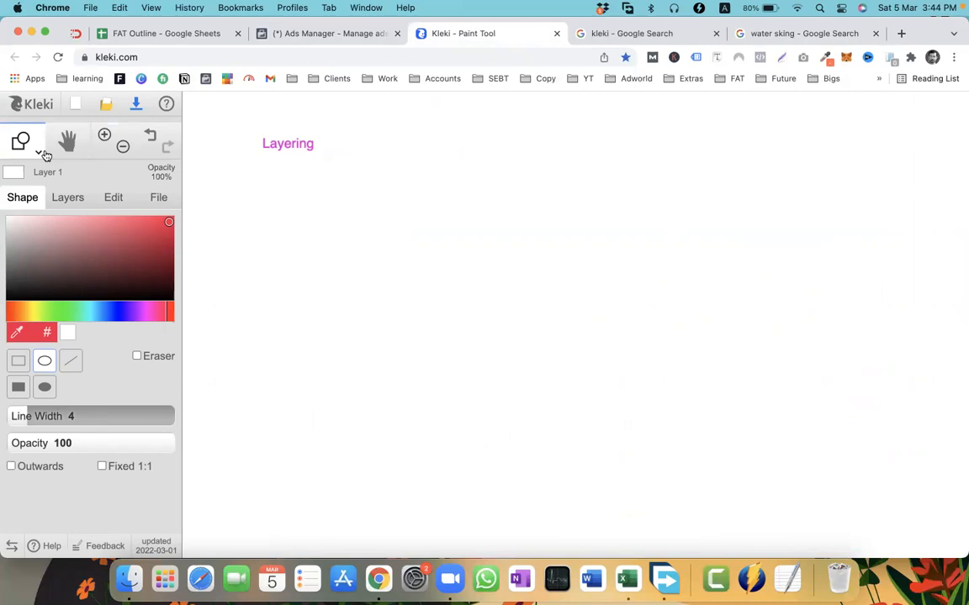
left_click(41, 155)
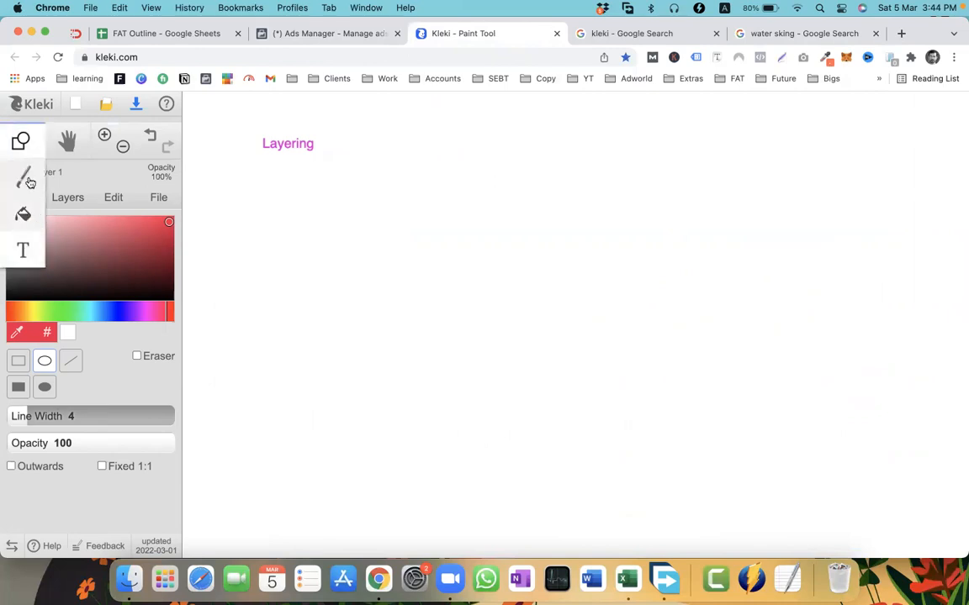
left_click(28, 175)
left_click(292, 136)
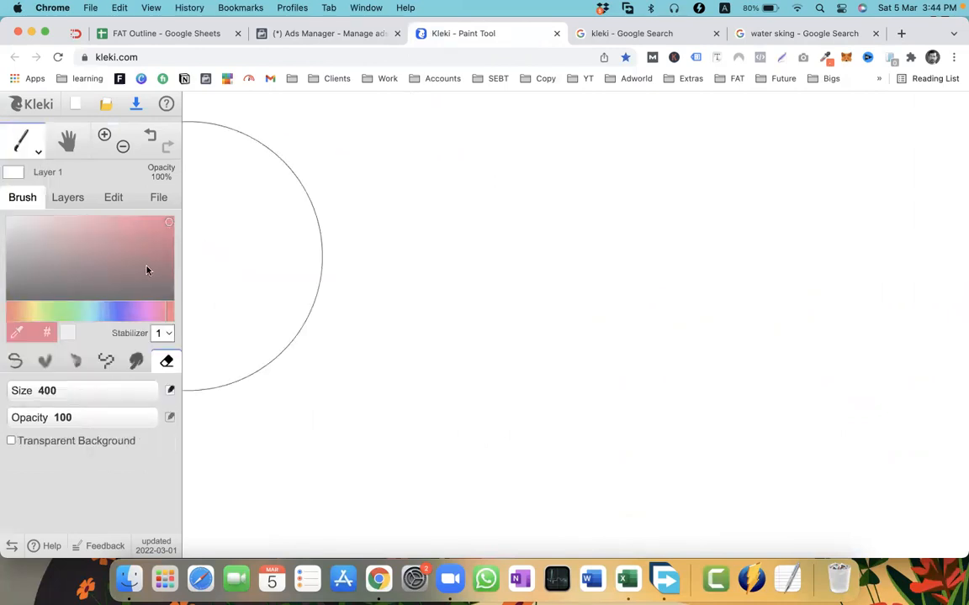
Add the title "Stacking" in red, 20-point sans-serif text near the canvas's upper-left corner
left_click(39, 154)
left_click(22, 213)
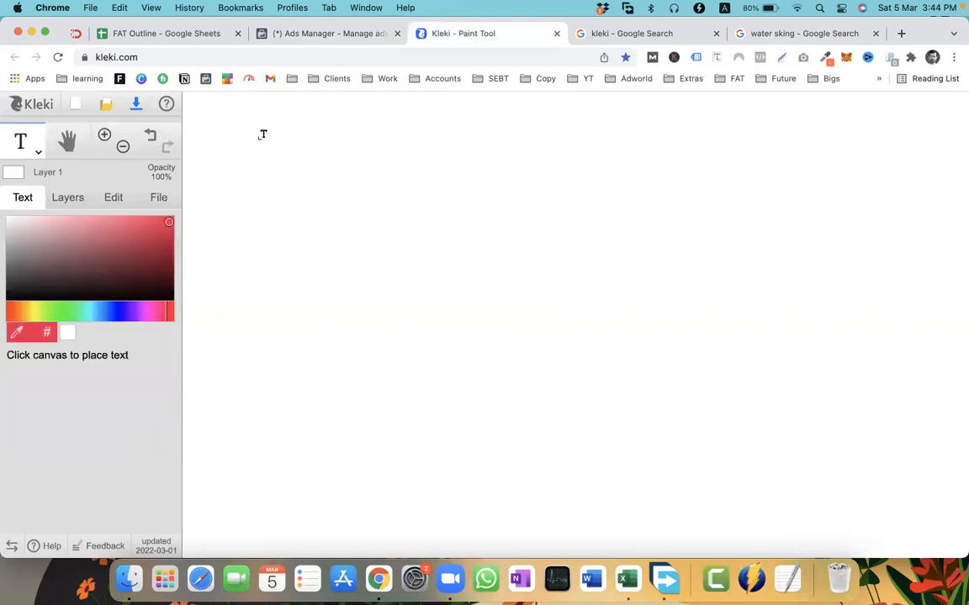
left_click(258, 139)
type("Sta")
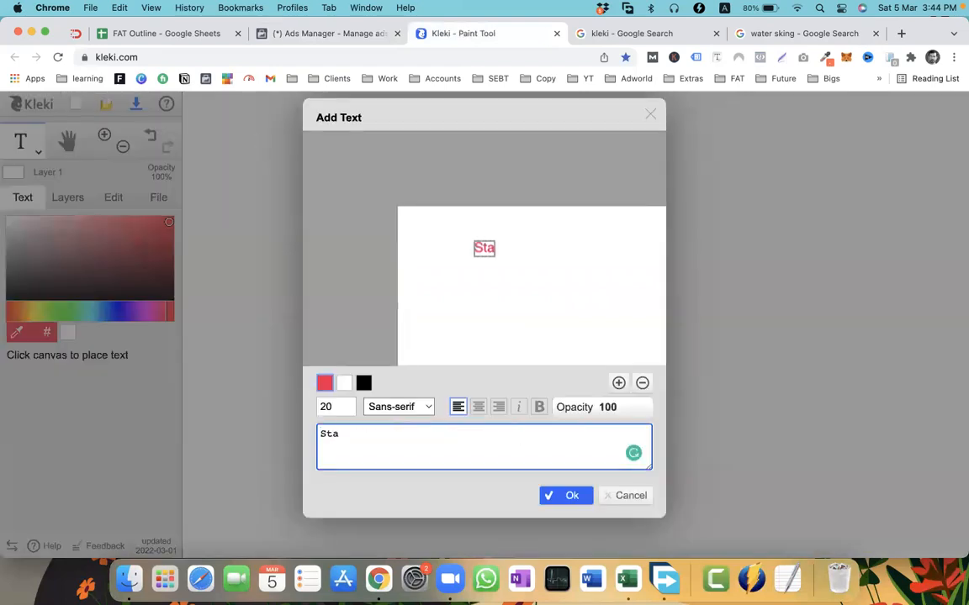
type("cking")
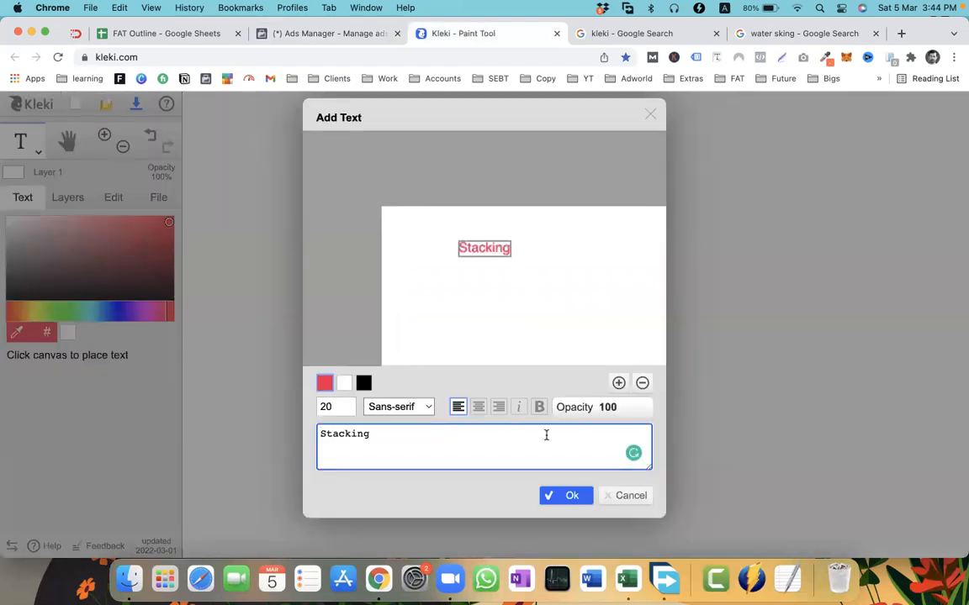
left_click(568, 494)
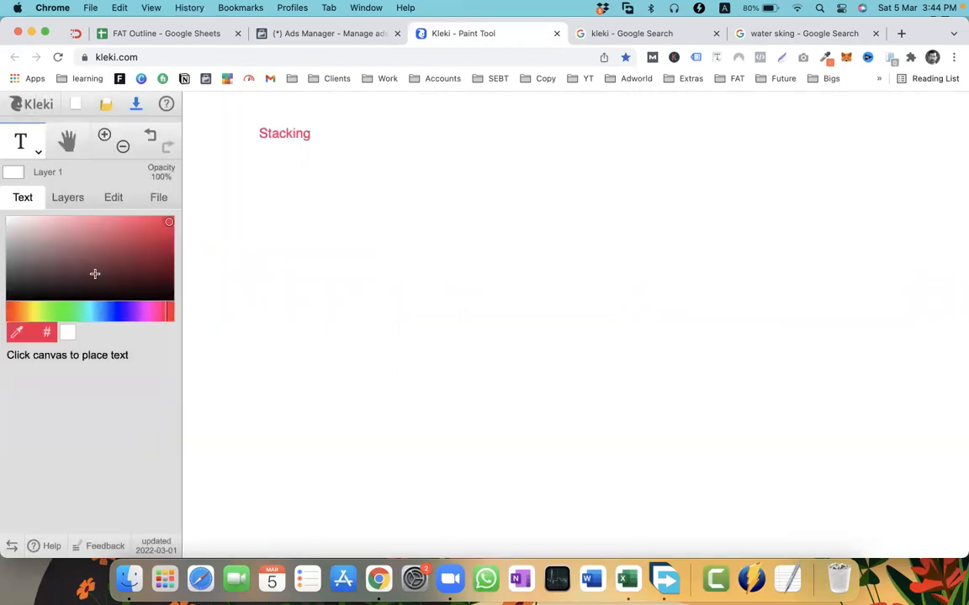
Draw three overlapping black circle outlines in a row below the Stacking title, with line width 4
left_click(23, 292)
left_click(35, 150)
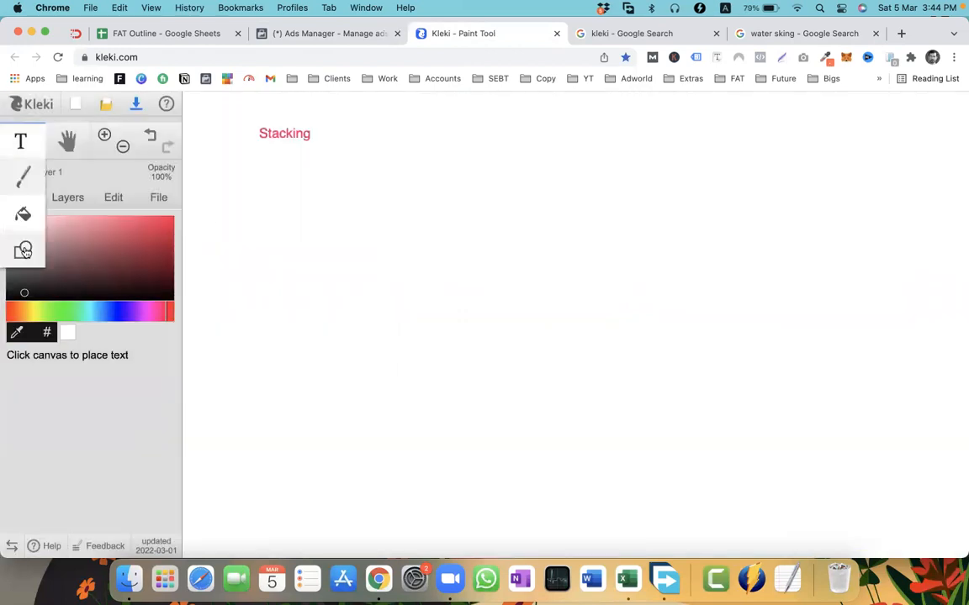
left_click(21, 249)
left_click_drag(339, 259, 483, 390)
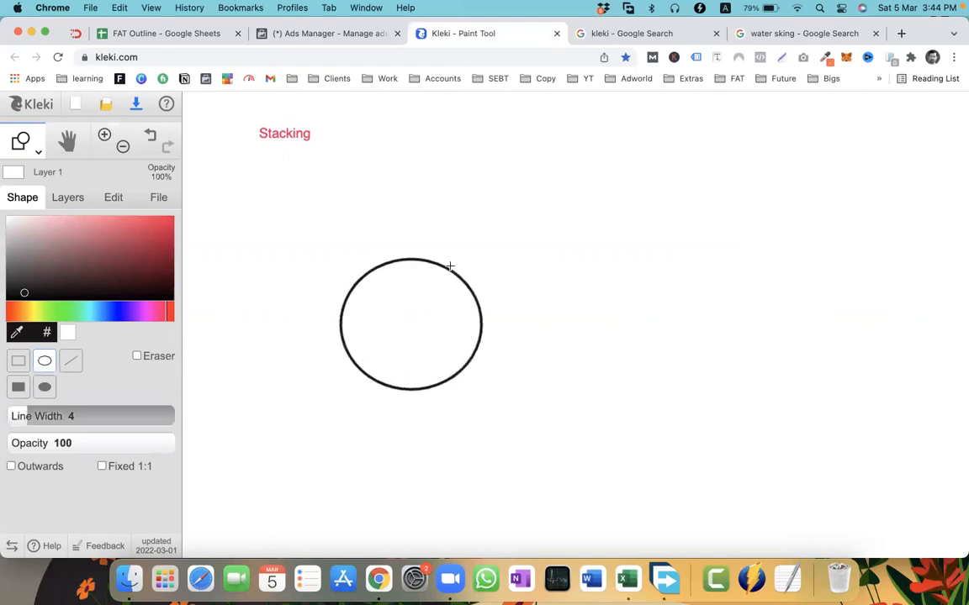
left_click_drag(448, 257, 602, 394)
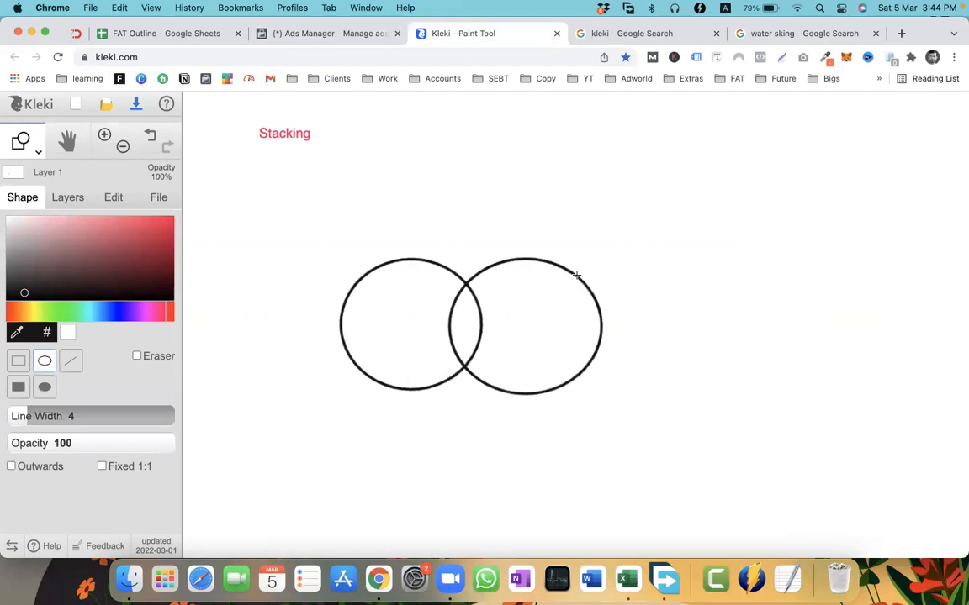
left_click_drag(570, 267, 709, 396)
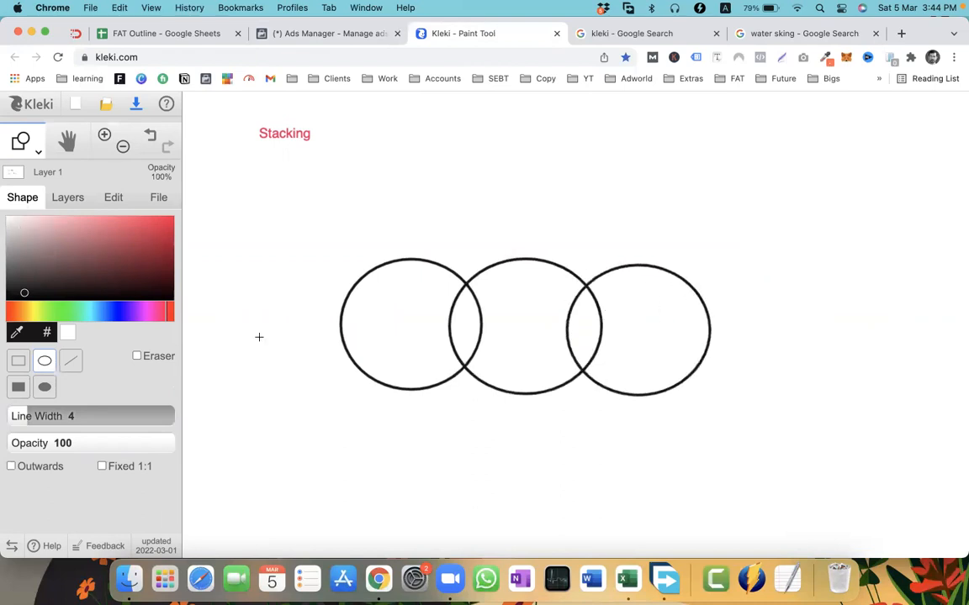
Draw four roughly horizontal black lines across the three circles, plus short line marks below the first circle
left_click(70, 363)
left_click_drag(363, 277, 706, 293)
left_click_drag(345, 304, 740, 318)
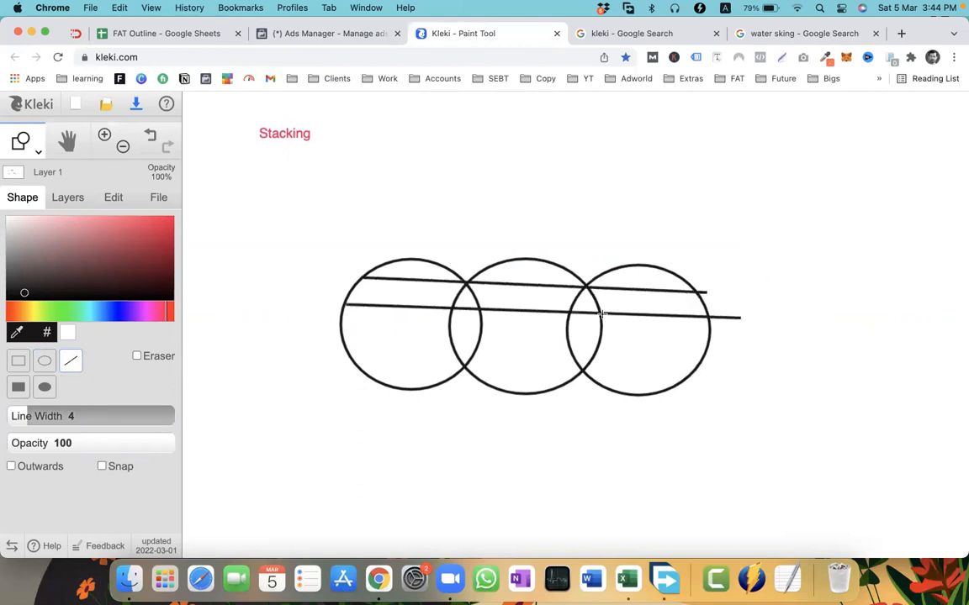
left_click_drag(336, 324, 786, 367)
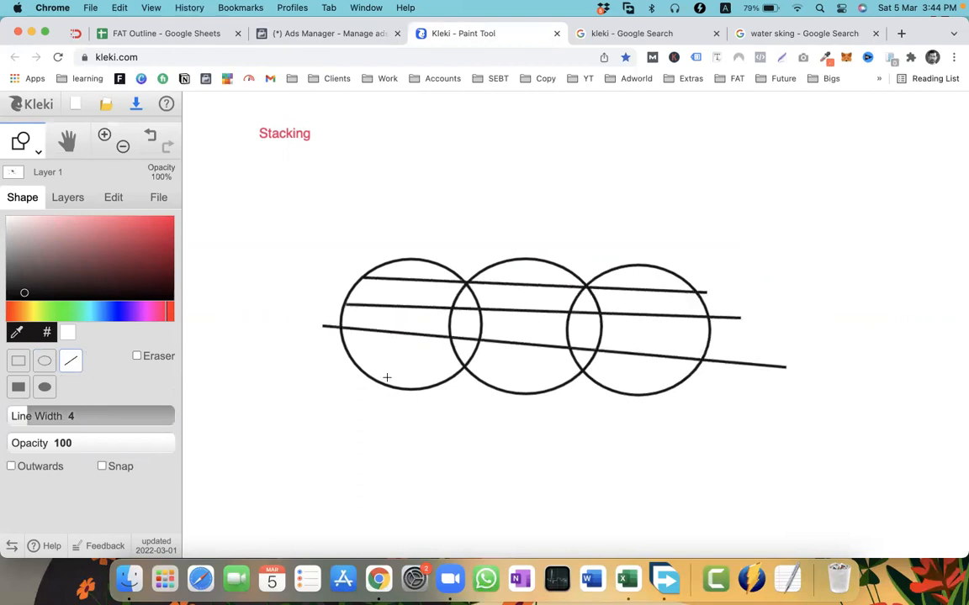
mouse_move(352, 356)
left_mouse_down()
mouse_move(547, 354)
mouse_move(628, 370)
left_mouse_up()
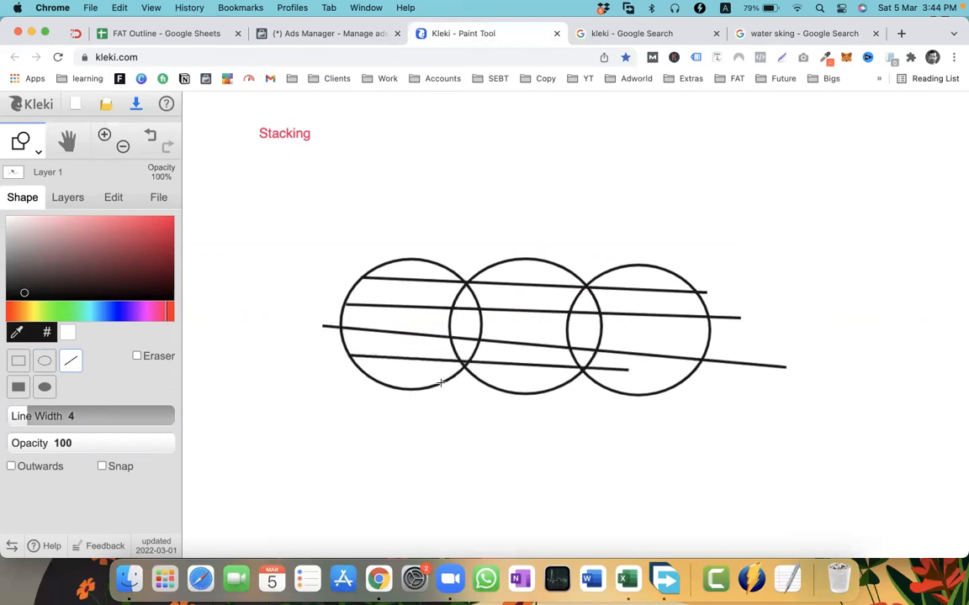
mouse_move(404, 394)
left_mouse_down()
mouse_move(401, 417)
mouse_move(422, 418)
mouse_move(408, 489)
left_mouse_up()
left_click_drag(389, 446, 462, 446)
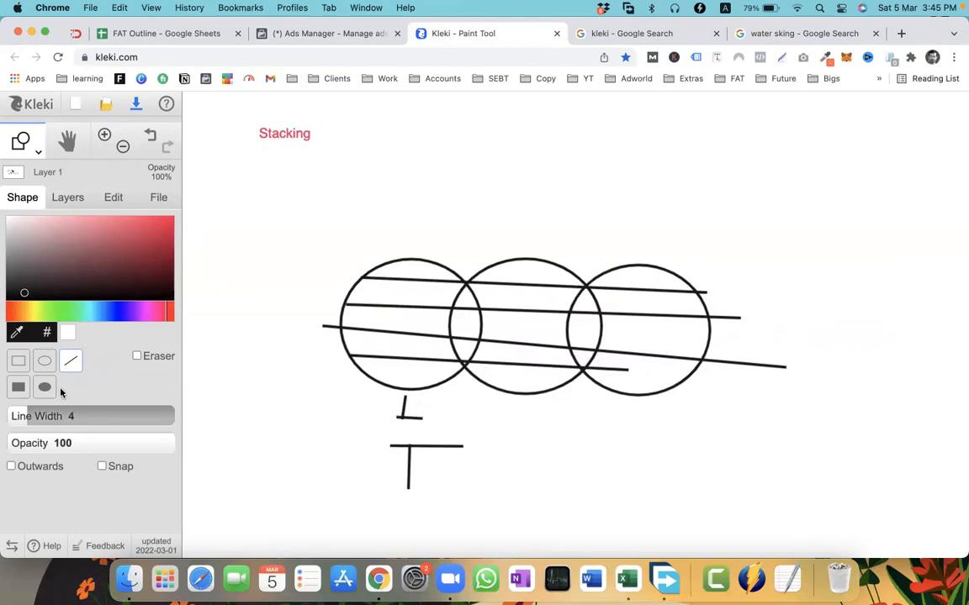
Erase the Stacking title, the circles and all the lines from the canvas
left_click(36, 156)
left_click(23, 179)
mouse_move(339, 306)
left_mouse_down()
mouse_move(625, 379)
mouse_move(461, 385)
mouse_move(251, 145)
left_mouse_up()
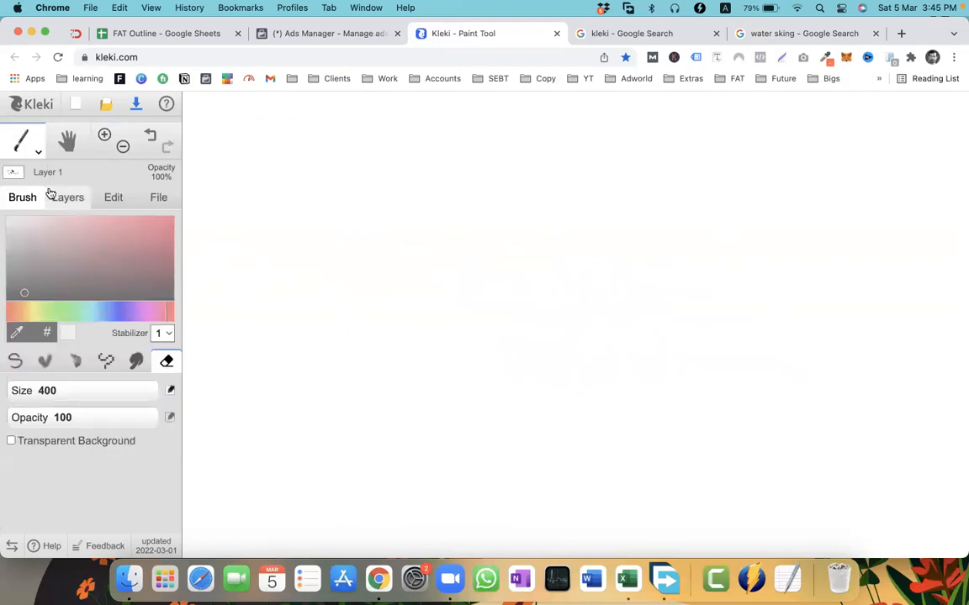
Add the title "Layering" in black, 20-point sans-serif text near the canvas's upper-left corner
key("t")
left_click(250, 145)
type("Layersing")
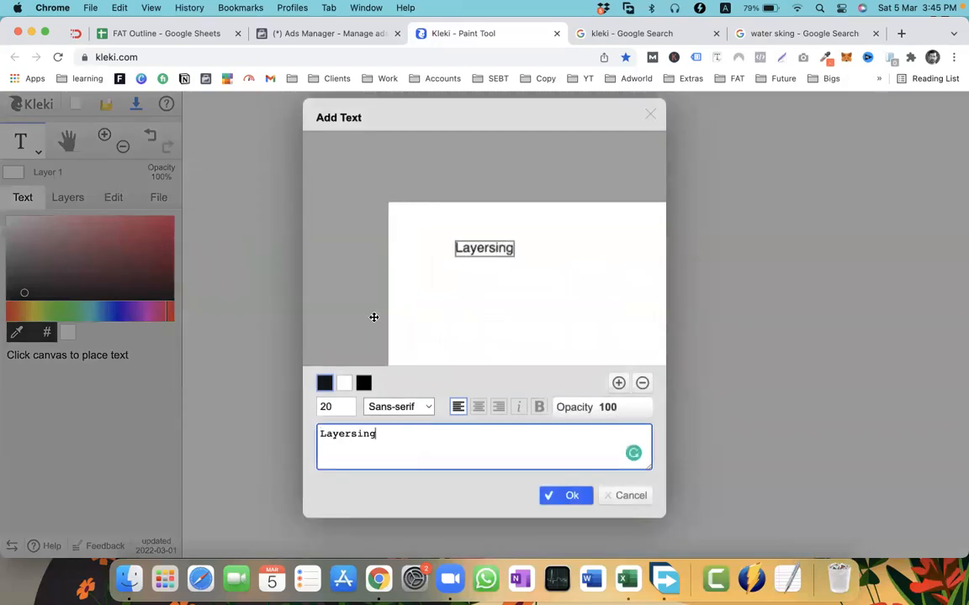
key("BackSpace")
key("BackSpace")
key("BackSpace")
key("BackSpace")
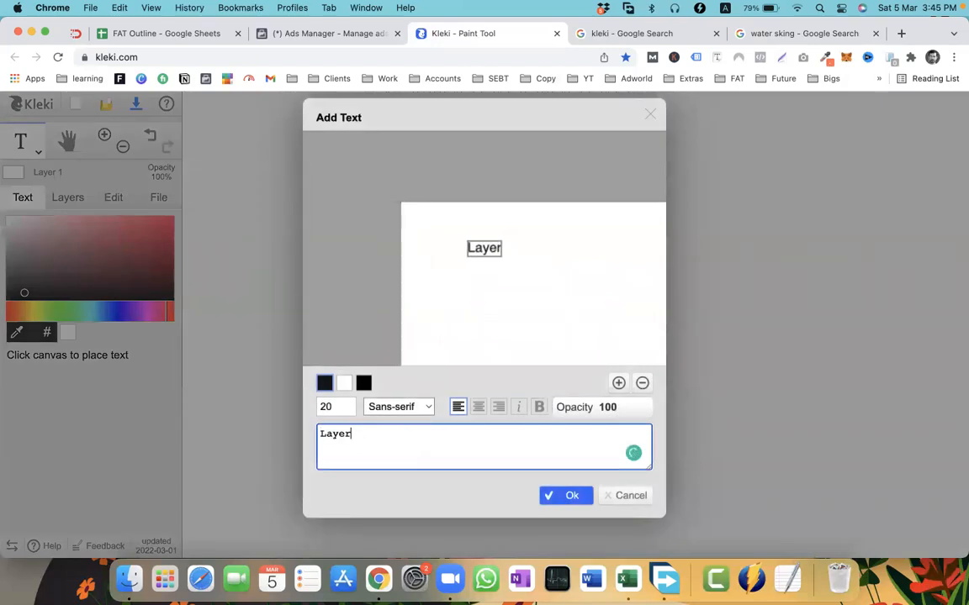
type("ing")
key("Return")
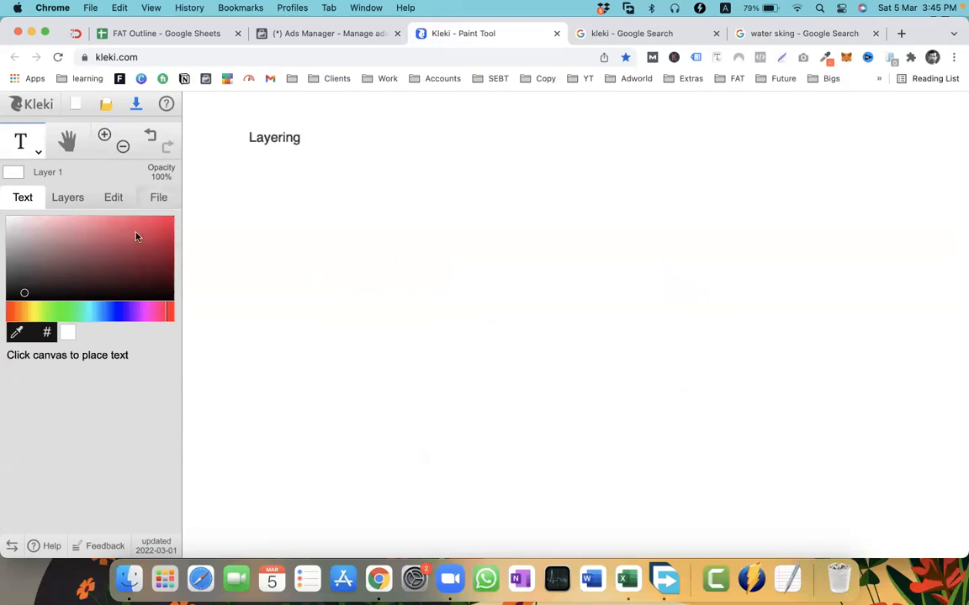
Draw a blue circle outline with line width 4 below and beyond the Layering title, near the canvas's centre
left_click(158, 196)
left_click(20, 141)
left_click(23, 249)
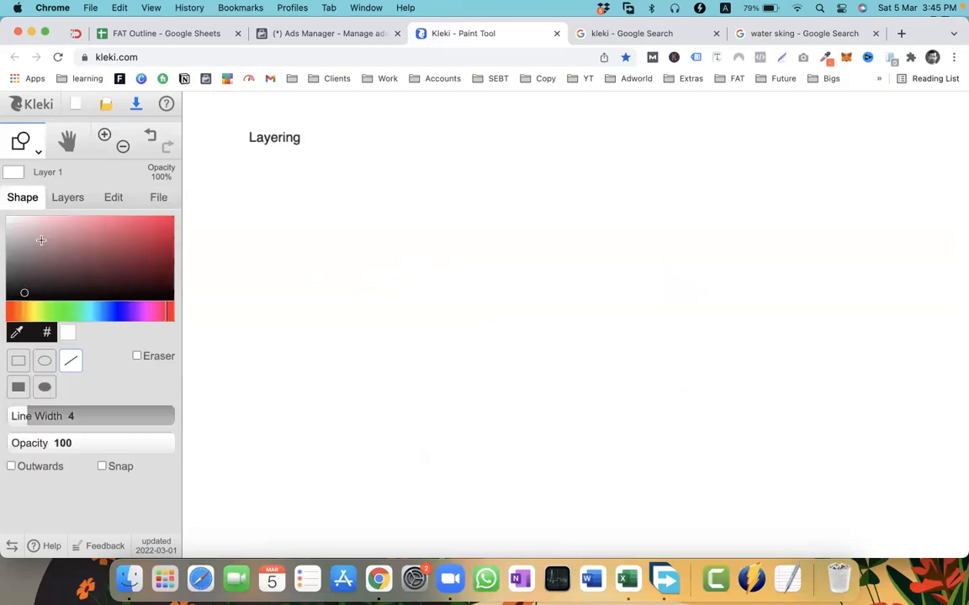
left_click(44, 361)
left_click_drag(114, 270, 167, 223)
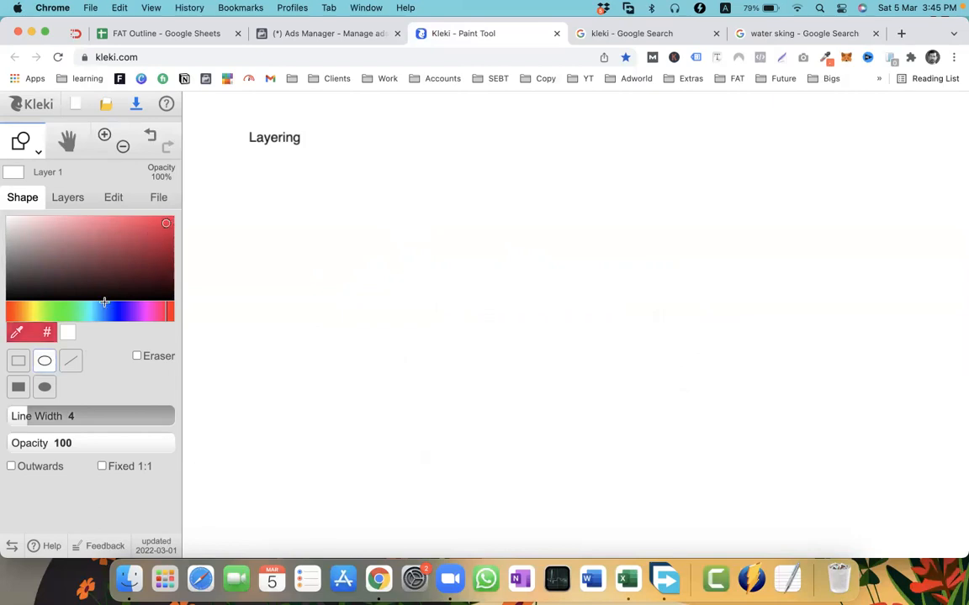
left_click_drag(104, 303, 89, 308)
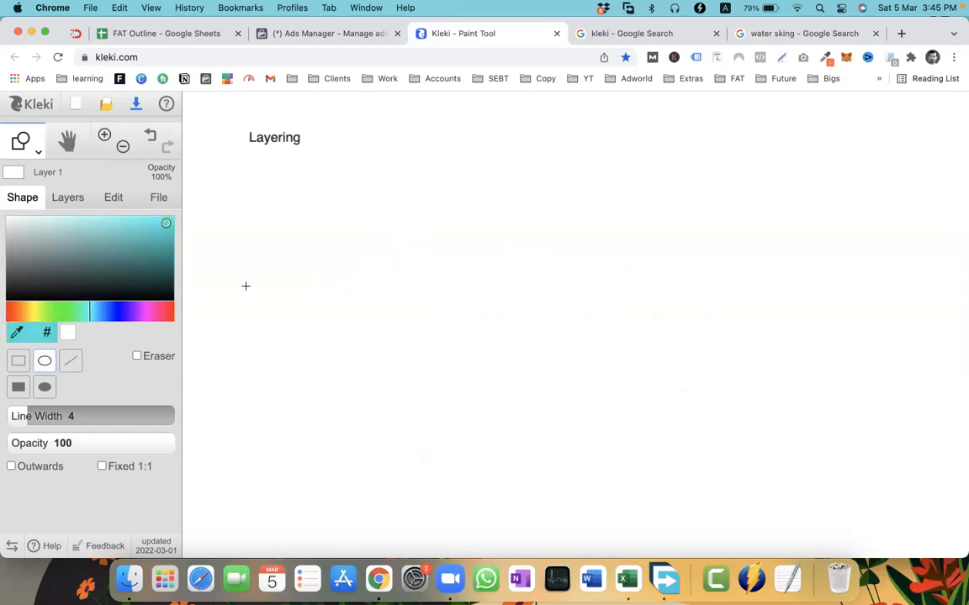
left_click(115, 311)
left_click_drag(405, 223, 530, 340)
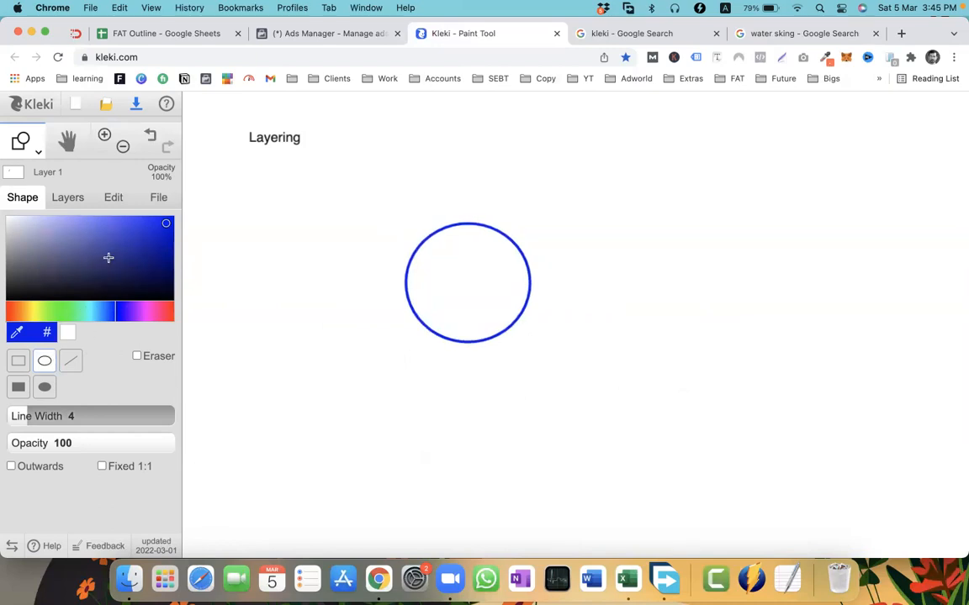
Draw a purple circle outline of similar size overlapping the right side of the blue circle
left_click(111, 288)
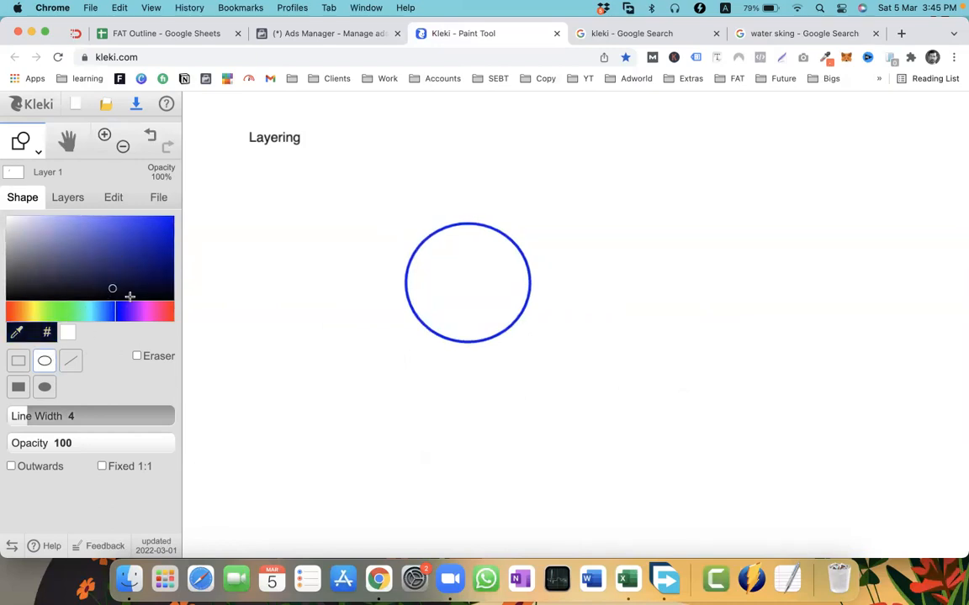
left_click(145, 311)
left_click(129, 233)
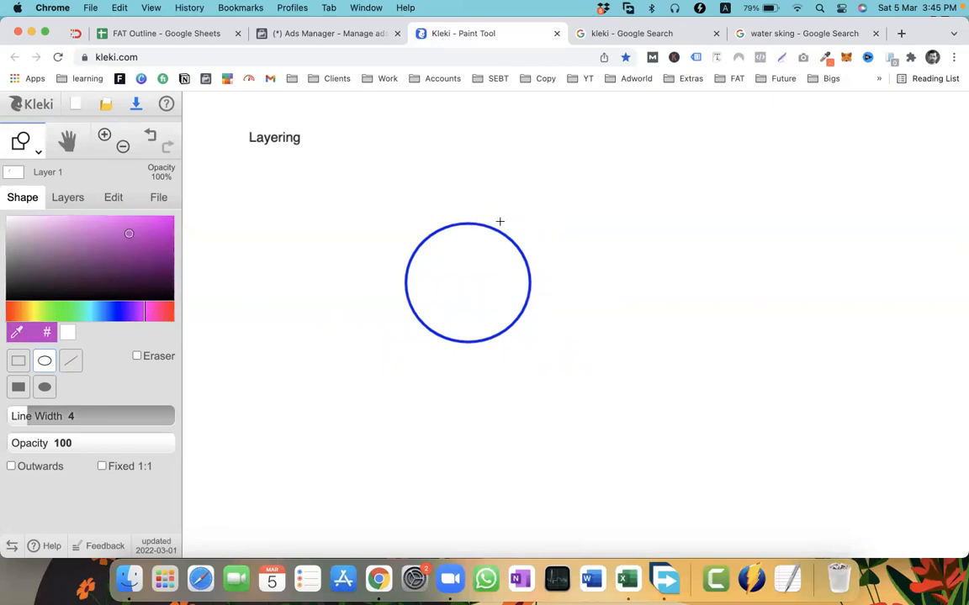
left_click_drag(492, 219, 621, 345)
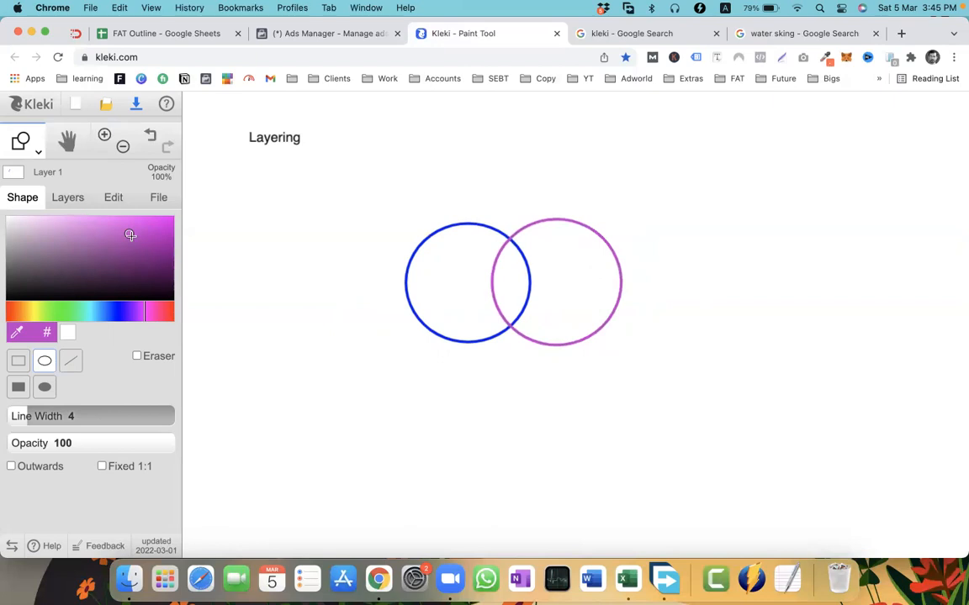
left_click(171, 311)
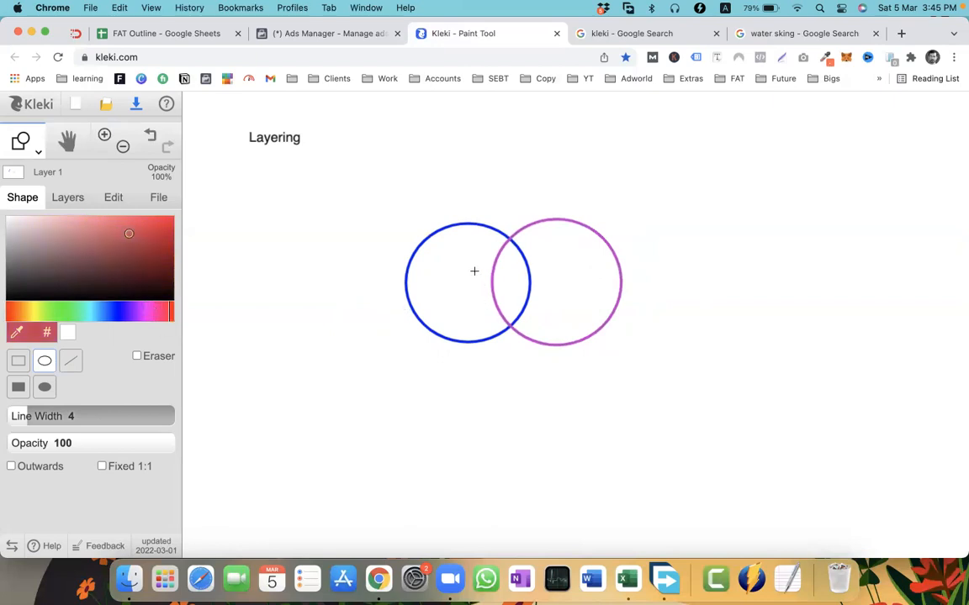
left_click_drag(474, 269, 578, 396)
key("super+z")
left_click_drag(452, 273, 582, 413)
key("super+z")
Draw a yellow ellipse outline below the blue and purple circles, overlapping both where they intersect
left_click(37, 312)
left_click_drag(459, 273, 566, 419)
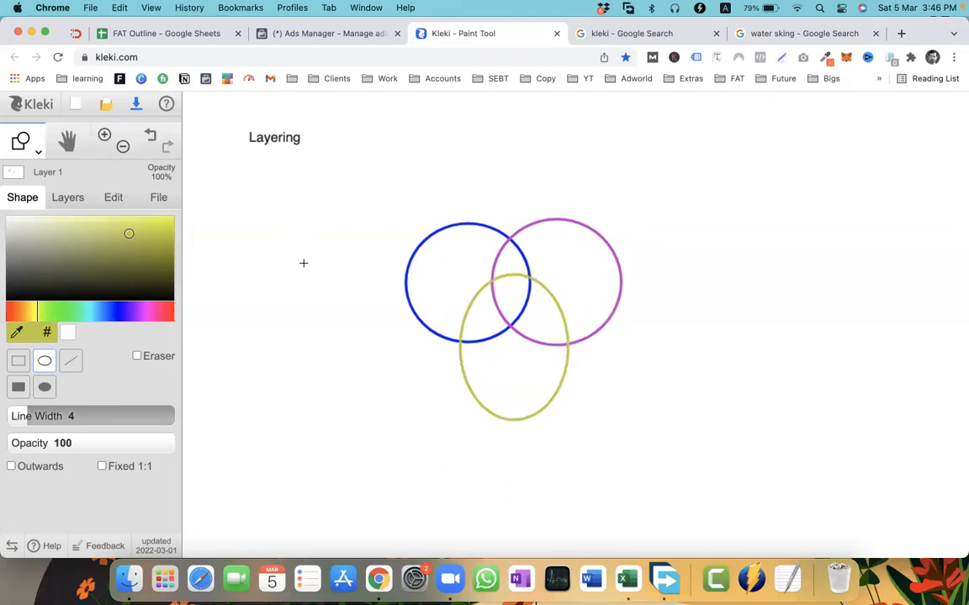
Add the black label "Travel" in 20-point sans-serif text above the blue circle
key("t")
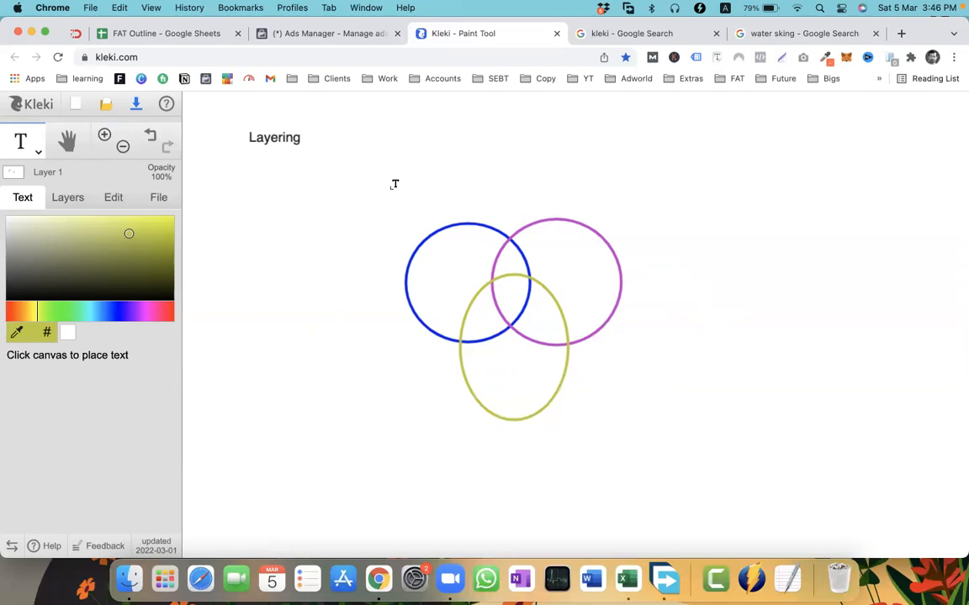
left_click(394, 184)
type("Travel")
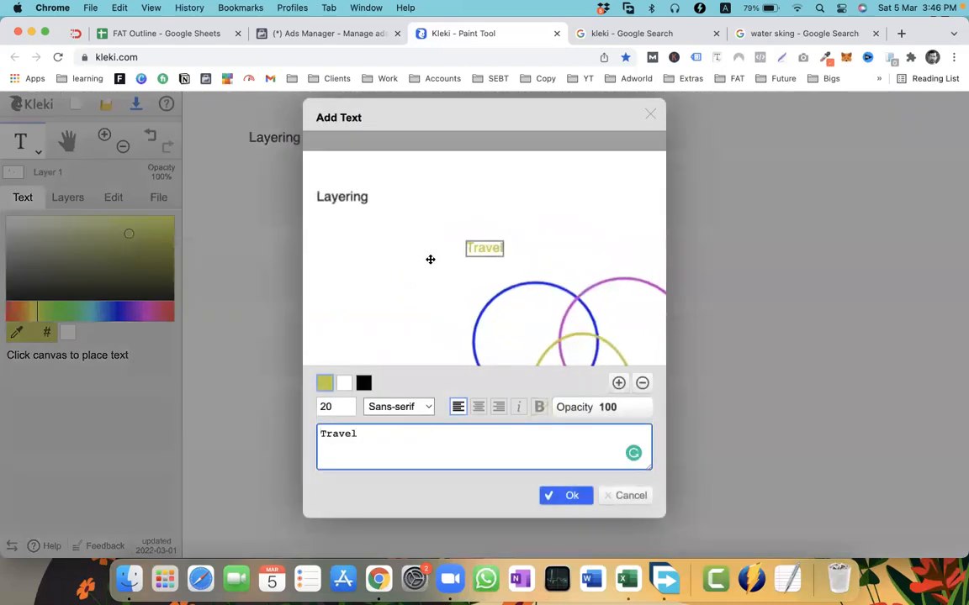
key("BackSpace")
left_click(363, 383)
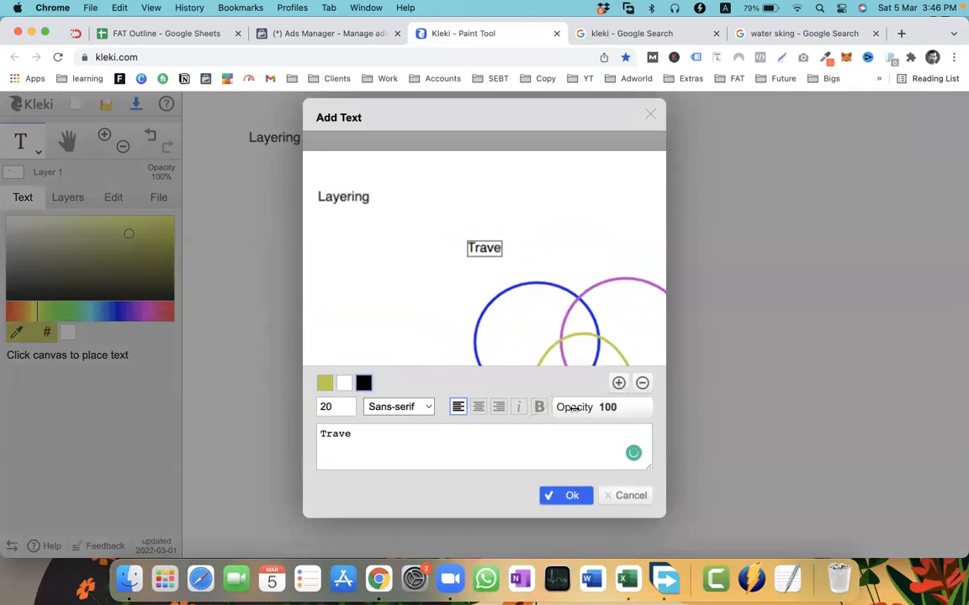
left_click(485, 439)
type("l")
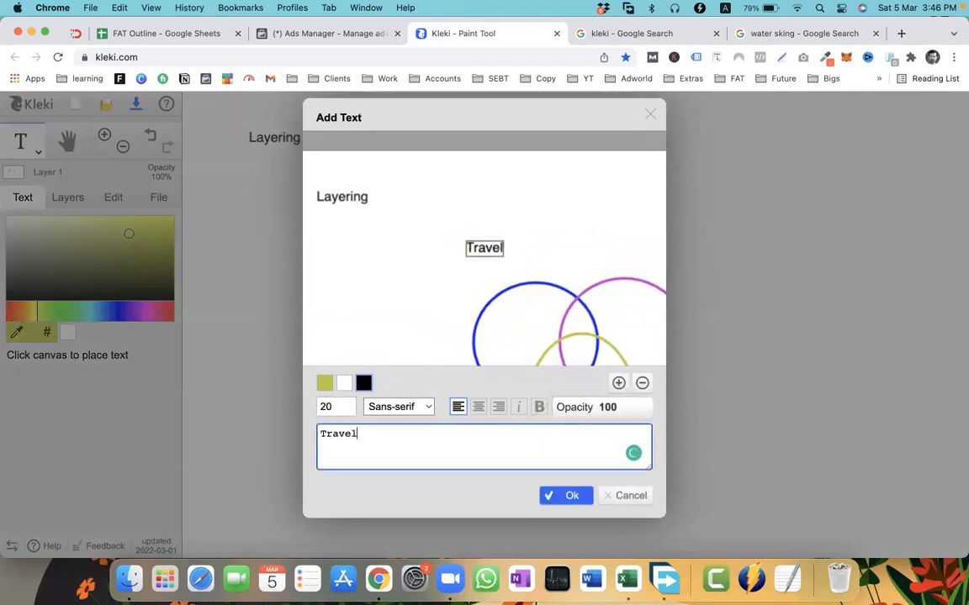
left_click(566, 497)
Add the black label "Beaches" in 20-point sans-serif text above the purple circle
left_click(594, 193)
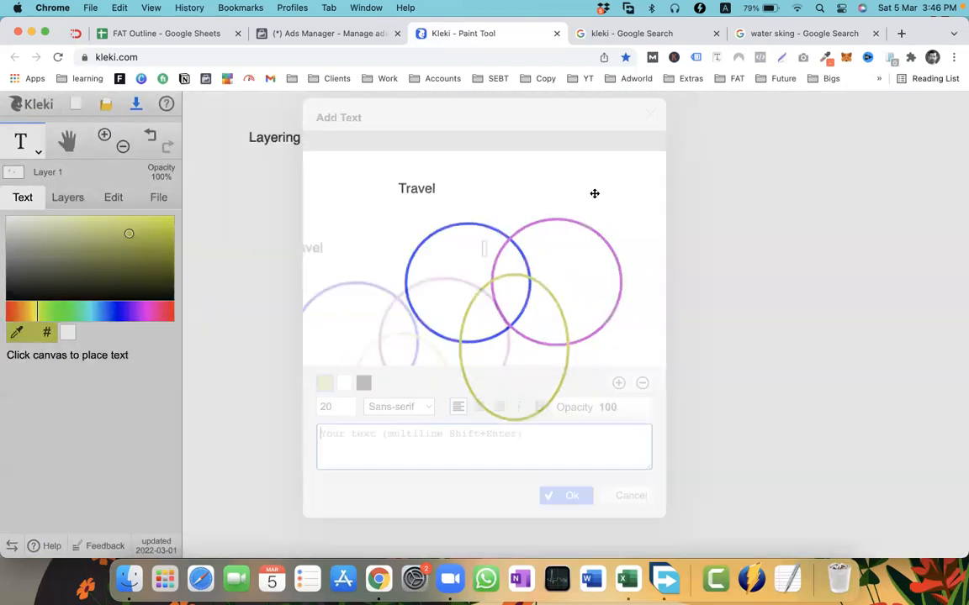
type("Beaches")
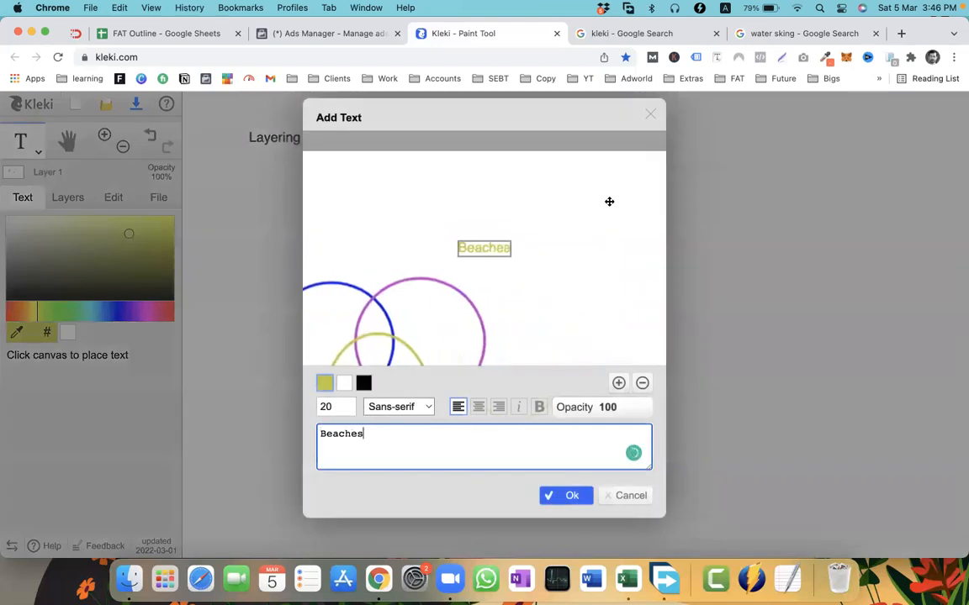
left_click(363, 383)
left_click(563, 496)
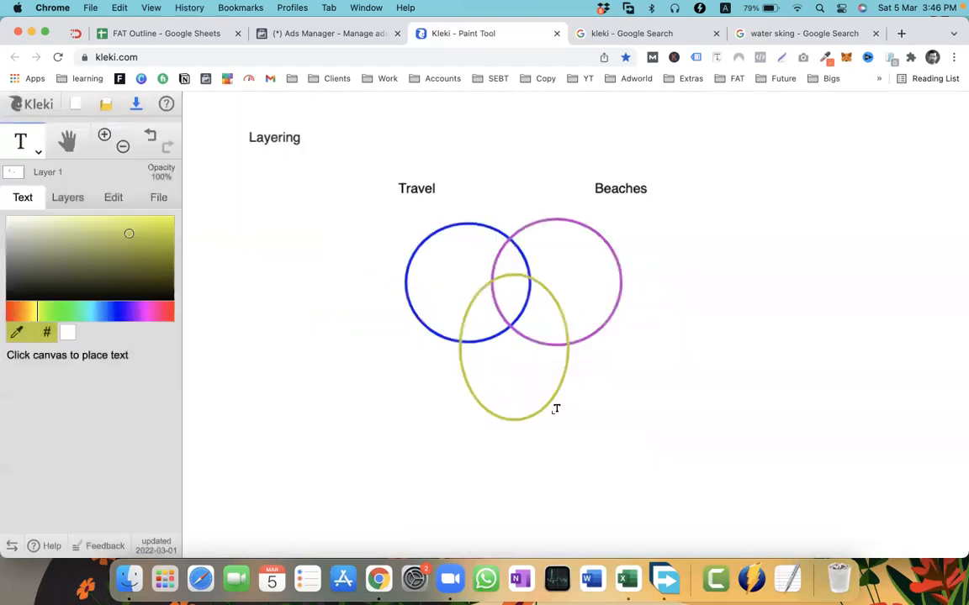
Add the label "Waterskiing" in yellow 20-point sans-serif text below the yellow ellipse
left_click(494, 446)
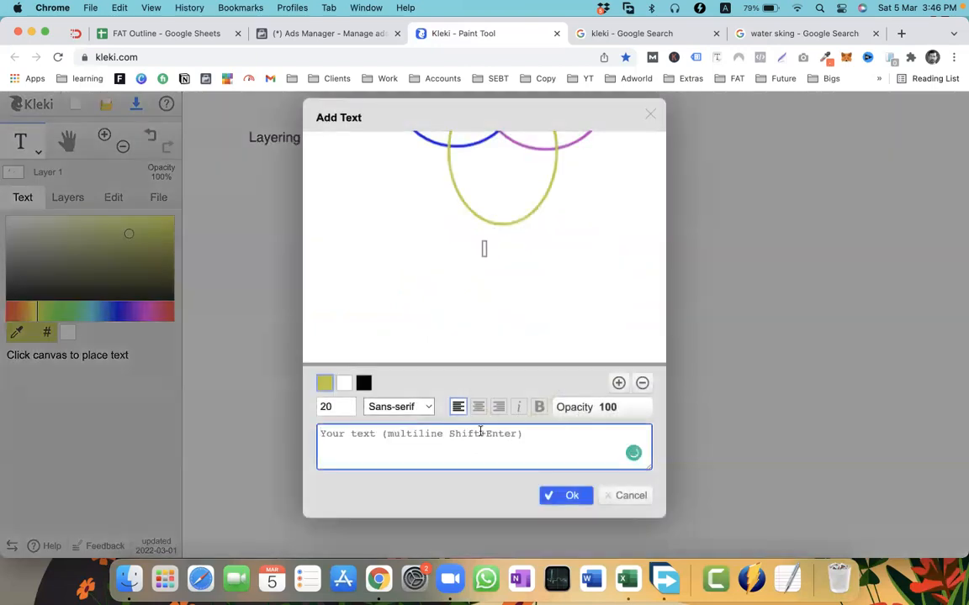
type("Waterskiing")
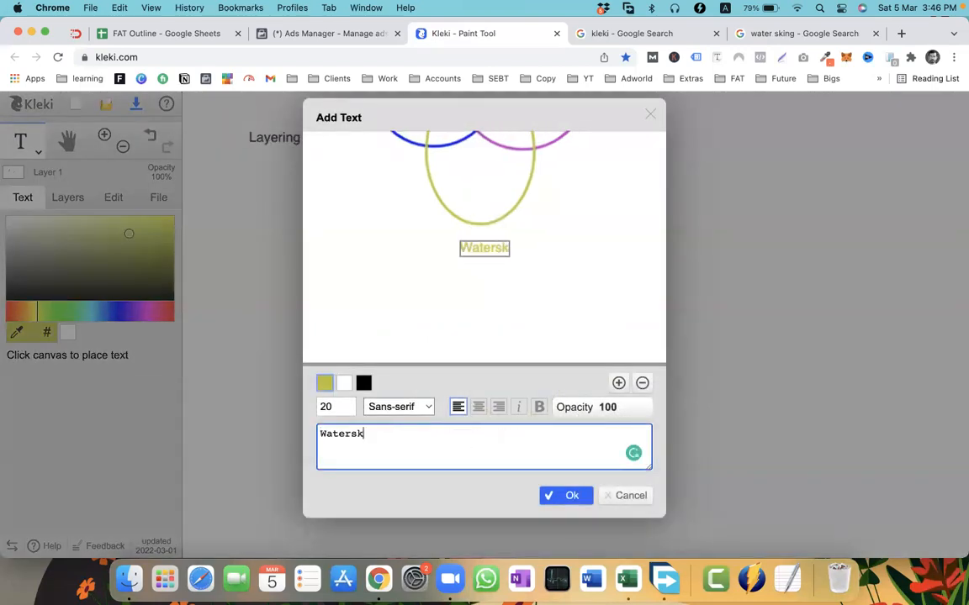
left_click(570, 497)
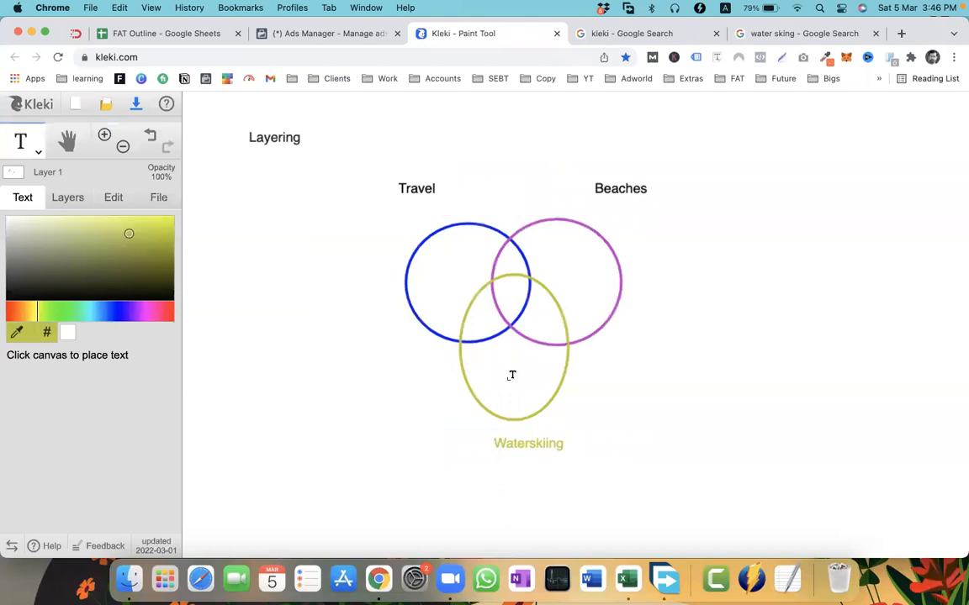
Switch from text to freehand drawing with the round Pen brush at size 4 instead of the eraser
left_click(38, 153)
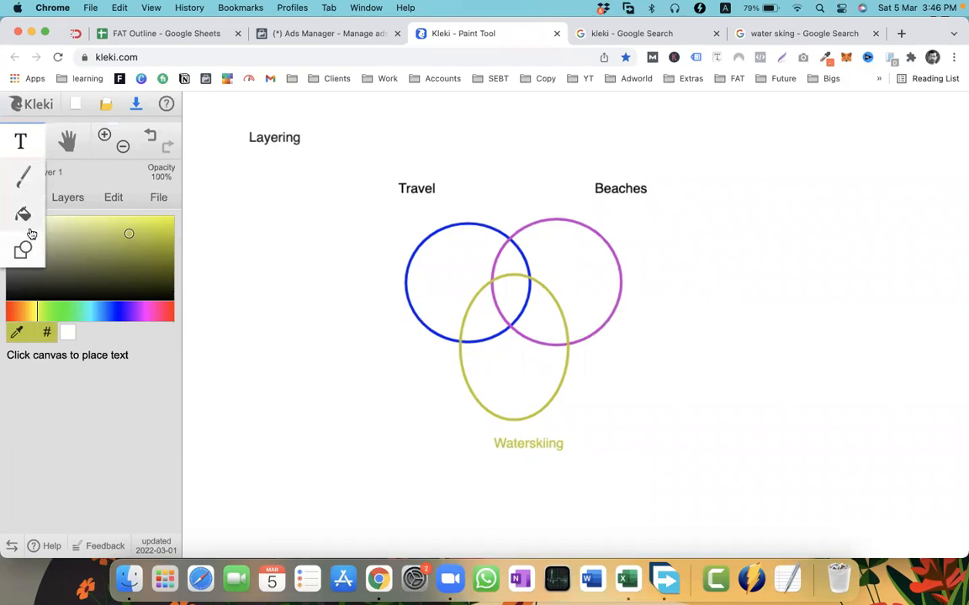
left_click(23, 175)
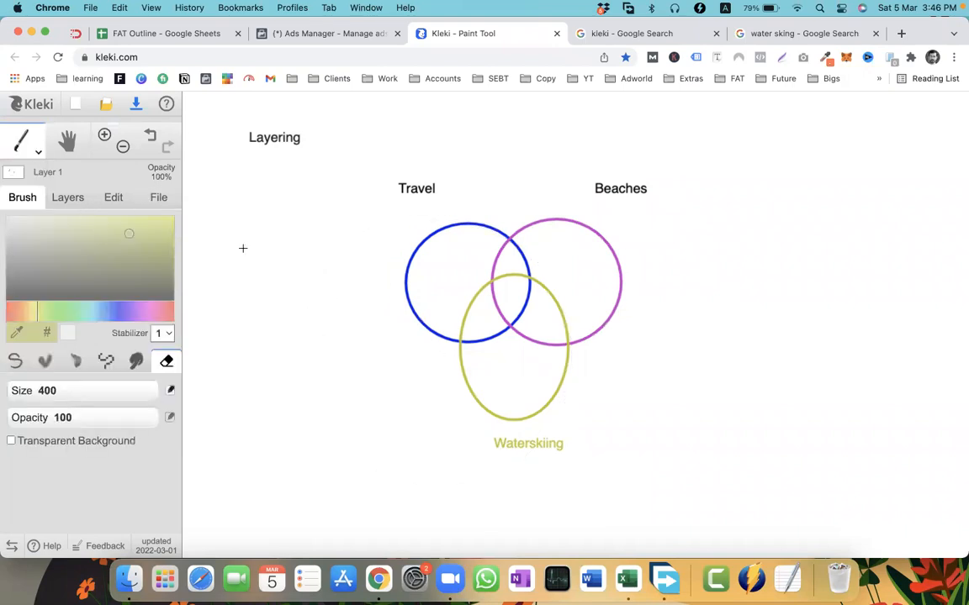
left_click(38, 155)
left_click(23, 140)
left_click(16, 360)
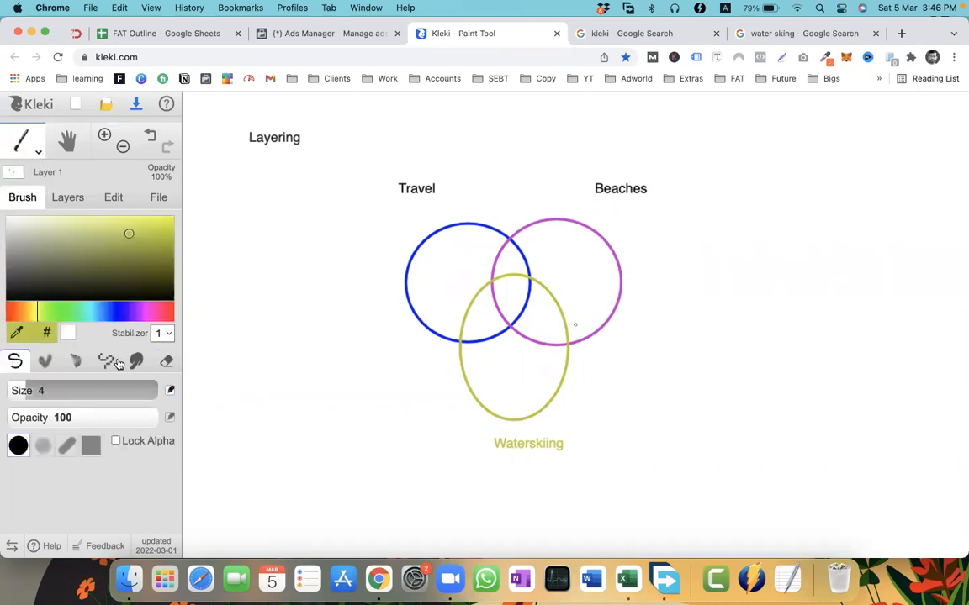
Draw several short horizontal yellow strokes inside the lower, non-overlapping part of the Waterskiing ellipse
left_click_drag(484, 364, 554, 372)
left_click_drag(479, 382, 526, 382)
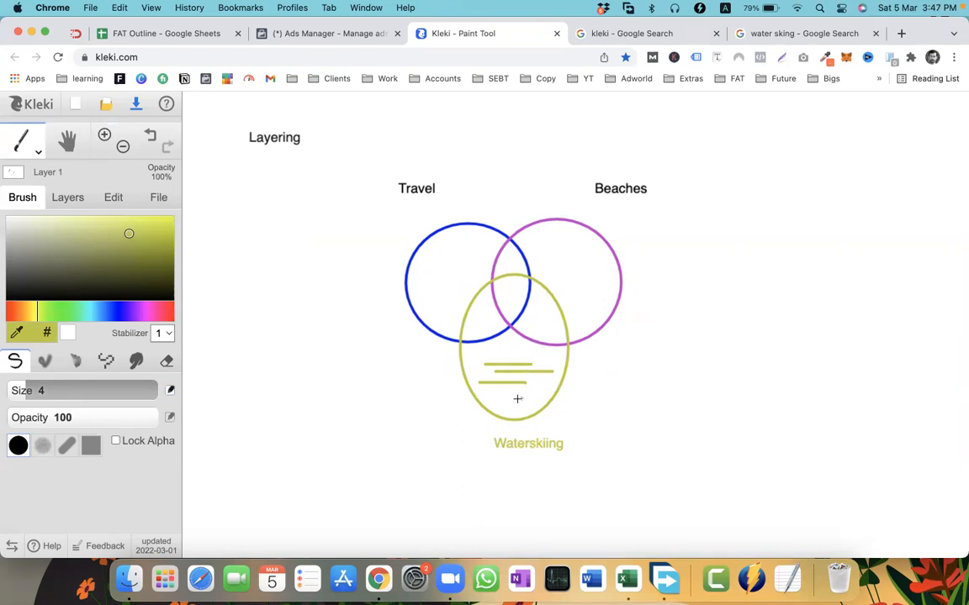
mouse_move(501, 388)
left_mouse_down()
mouse_move(545, 391)
mouse_move(527, 401)
left_mouse_up()
Undo all the yellow strokes drawn inside the Waterskiing ellipse
key("super+z")
key("super+z")
key("super+z")
key("super+z")
key("super+z")
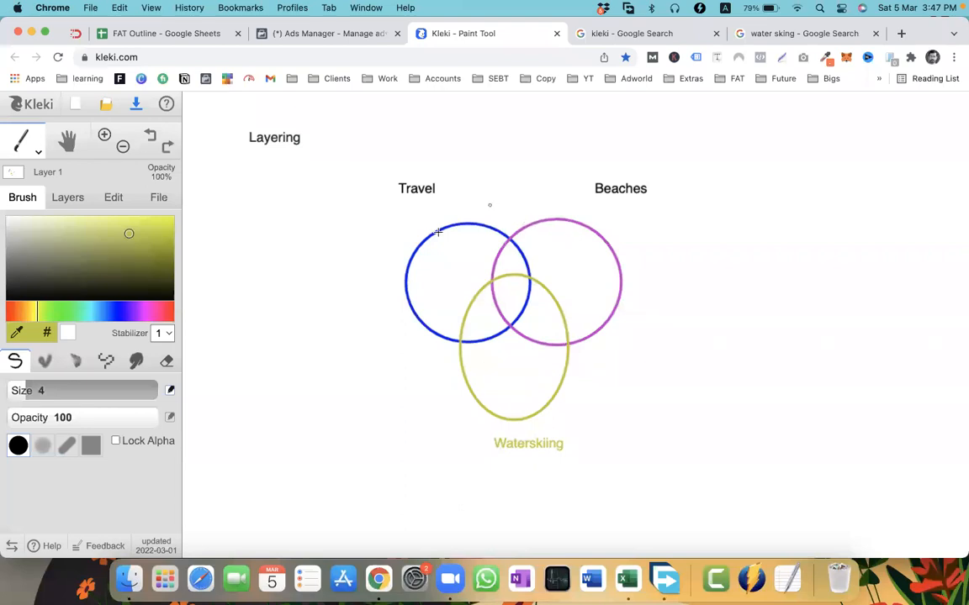
Draw yellow hatch strokes inside the non-overlapping parts of the Travel and Beaches circles
mouse_move(435, 246)
left_mouse_down()
mouse_move(428, 274)
mouse_move(448, 287)
mouse_move(470, 281)
left_mouse_up()
mouse_move(573, 238)
left_mouse_down()
mouse_move(600, 272)
mouse_move(576, 265)
mouse_move(592, 281)
mouse_move(582, 288)
left_mouse_up()
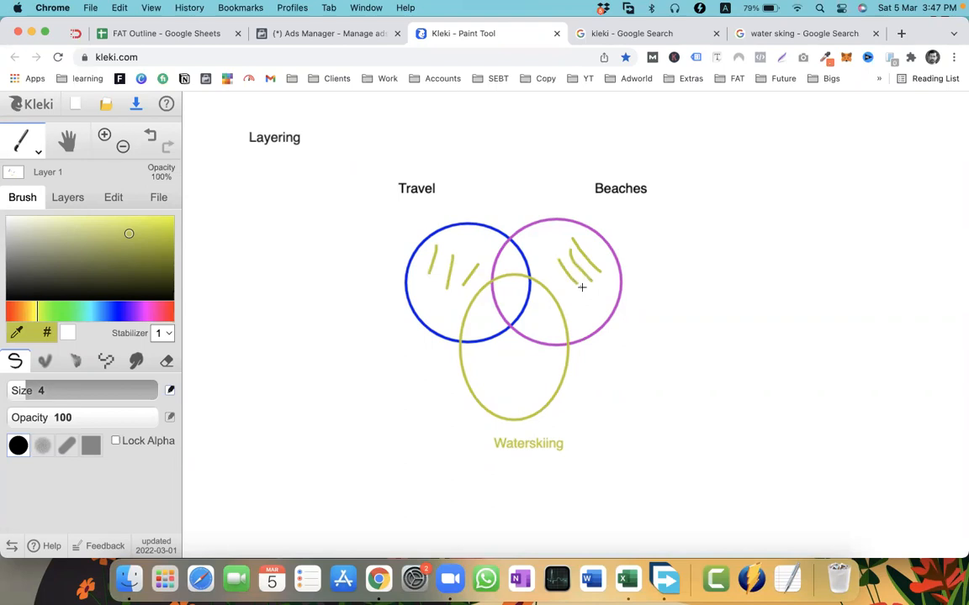
left_click_drag(555, 244, 596, 278)
mouse_move(545, 247)
left_mouse_down()
mouse_move(584, 306)
mouse_move(602, 308)
mouse_move(603, 291)
left_mouse_up()
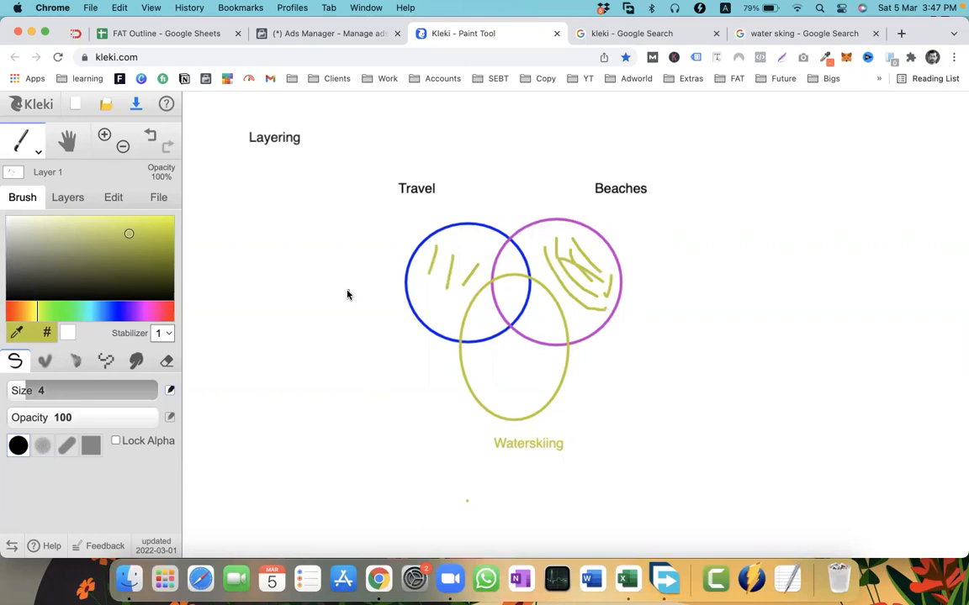
Undo all the yellow hatch strokes in the Travel and Beaches circles and the stray dot below
key("super+z")
key("super+z")
key("super+z")
key("super+z")
key("super+z")
key("super+z")
key("super+z")
key("super+z")
key("super+z")
key("super+z")
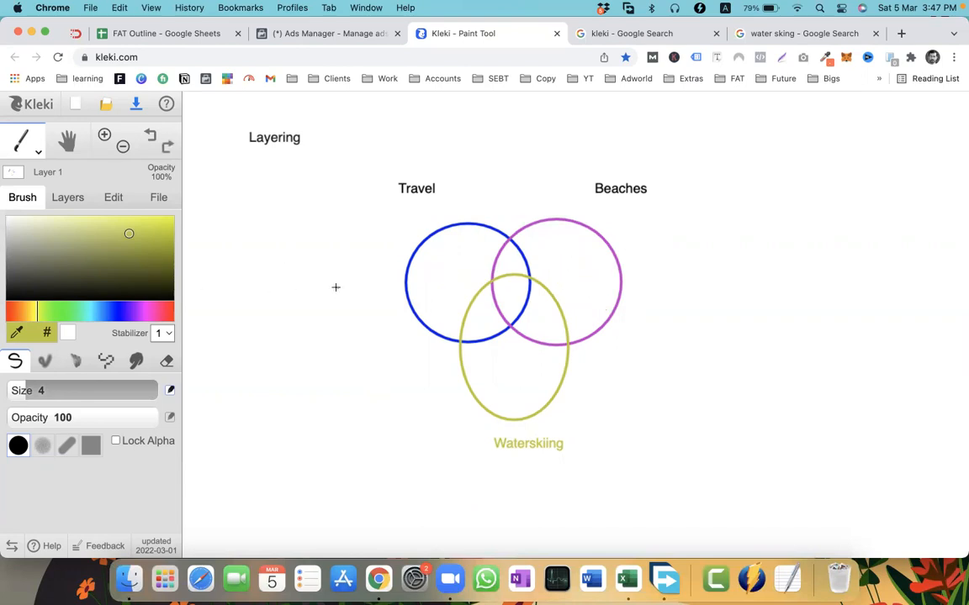
Set the brush color to red and hatch the central area where all three circles overlap
left_click_drag(19, 312, 4, 315)
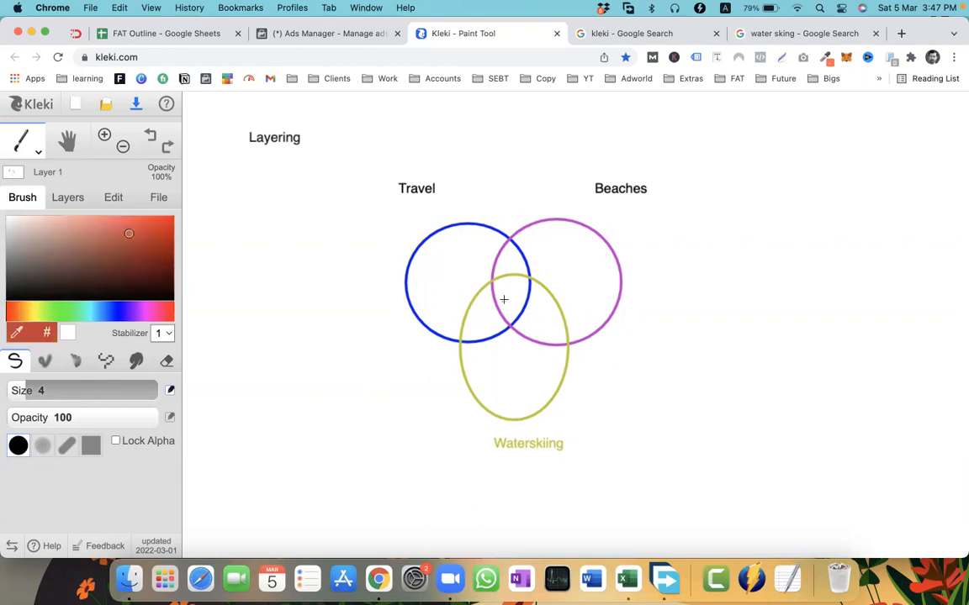
mouse_move(493, 283)
left_mouse_down()
mouse_move(529, 286)
mouse_move(515, 308)
left_mouse_up()
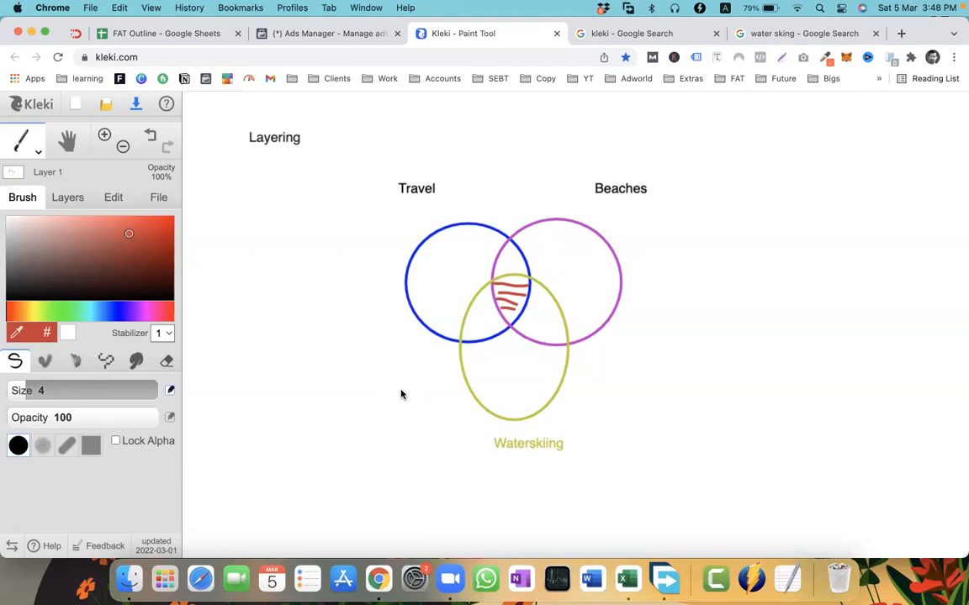
Switch to Ads Manager and remove Beaches and Waterskiing from the ad set's included interests, keeping Travel
left_click(315, 34)
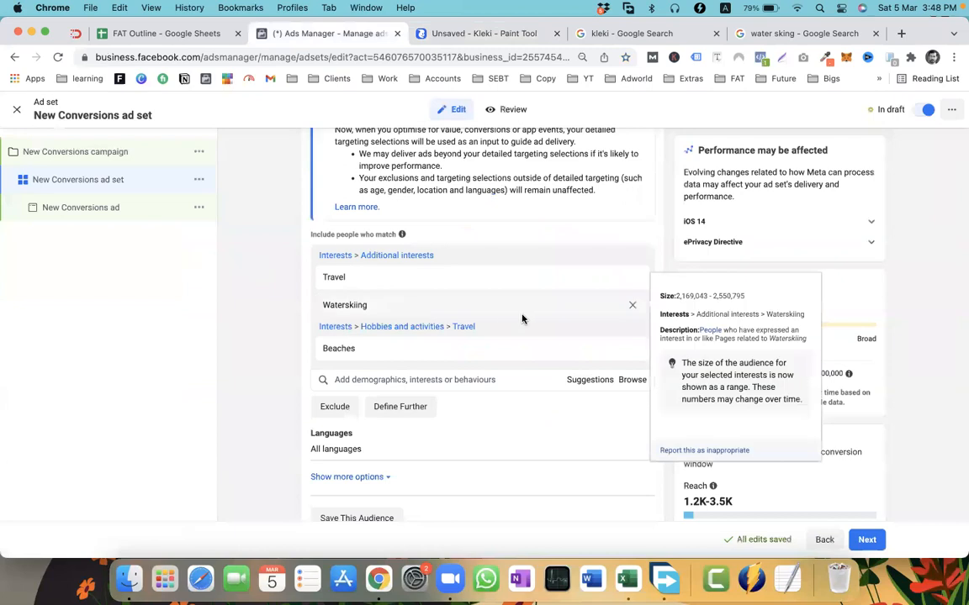
left_click(633, 348)
left_click(632, 306)
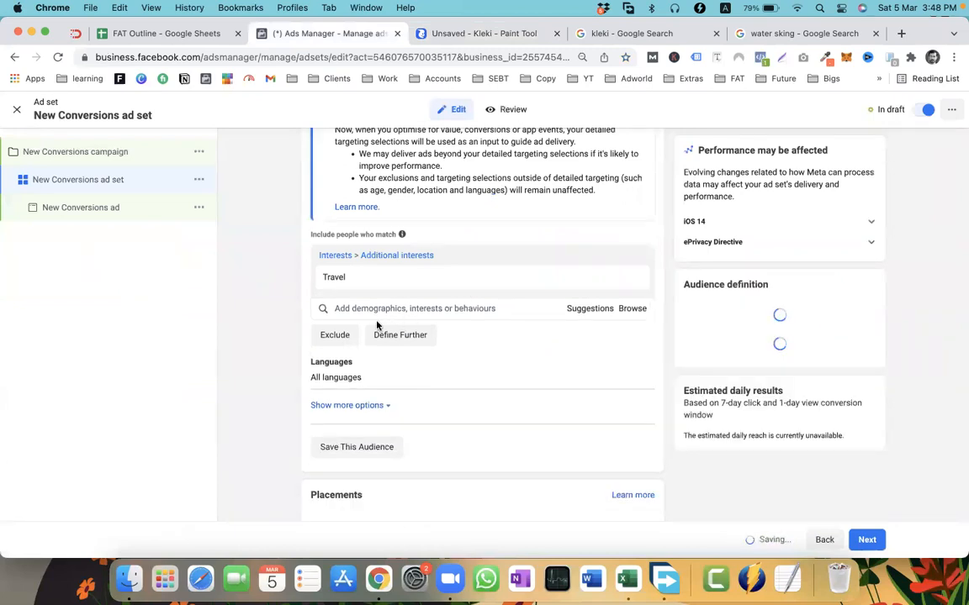
Define the Travel audience further with a must-also-match group containing the Beaches interest
left_click(380, 337)
left_click(359, 349)
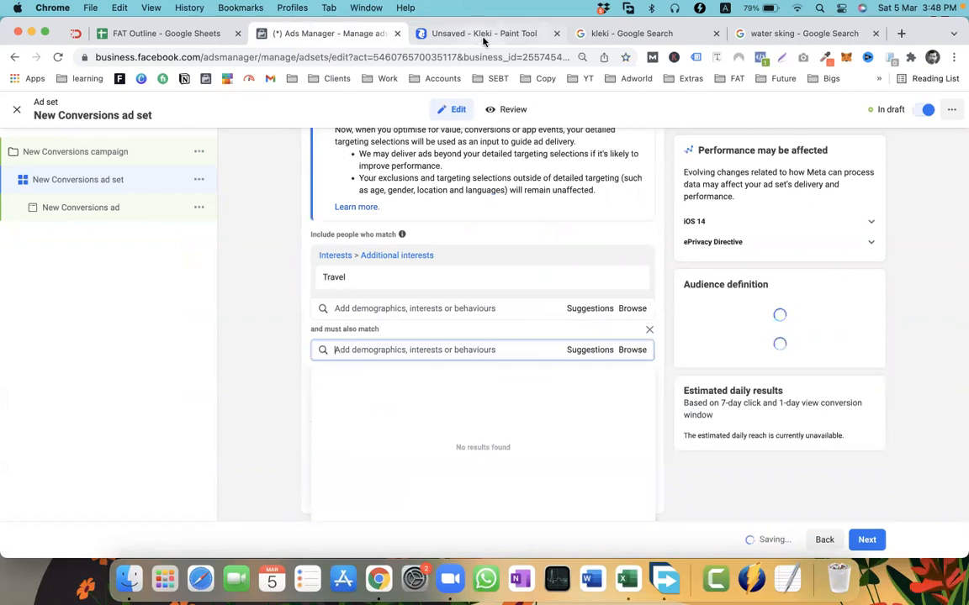
left_click(445, 35)
left_click(328, 35)
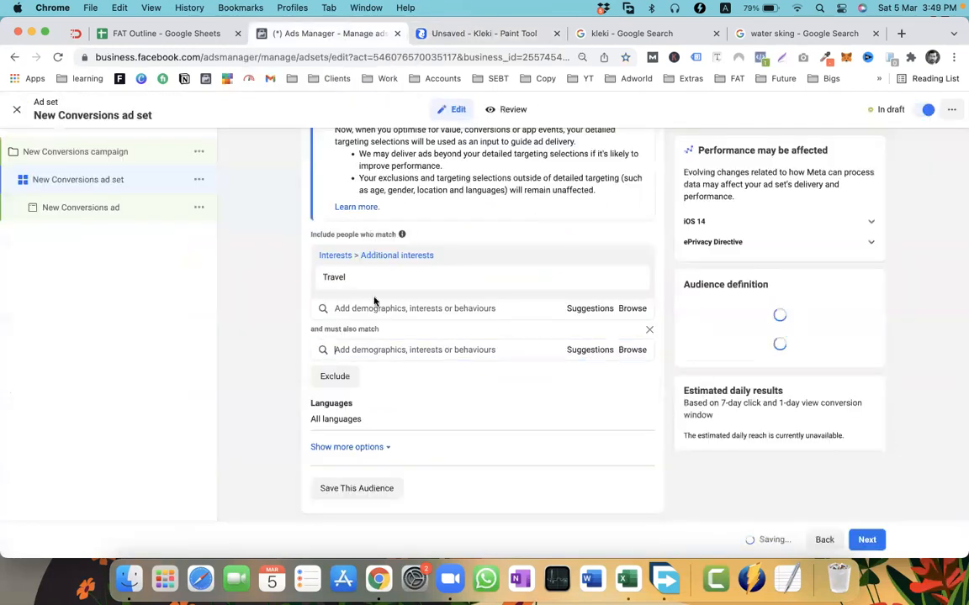
left_click(367, 352)
type("beach")
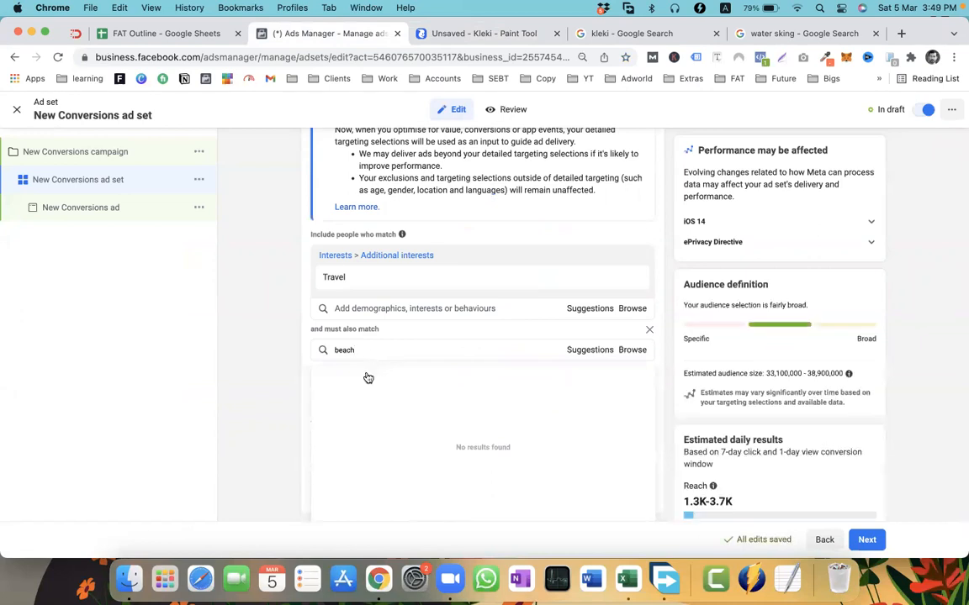
left_click(363, 378)
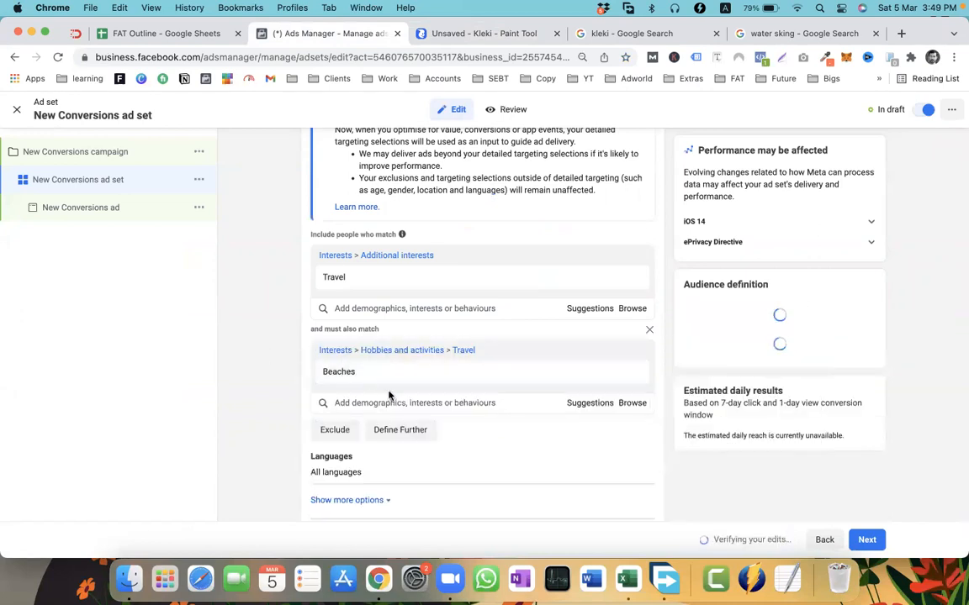
Define the audience further with a second must-also-match group containing the Waterskiing interest
left_click(400, 430)
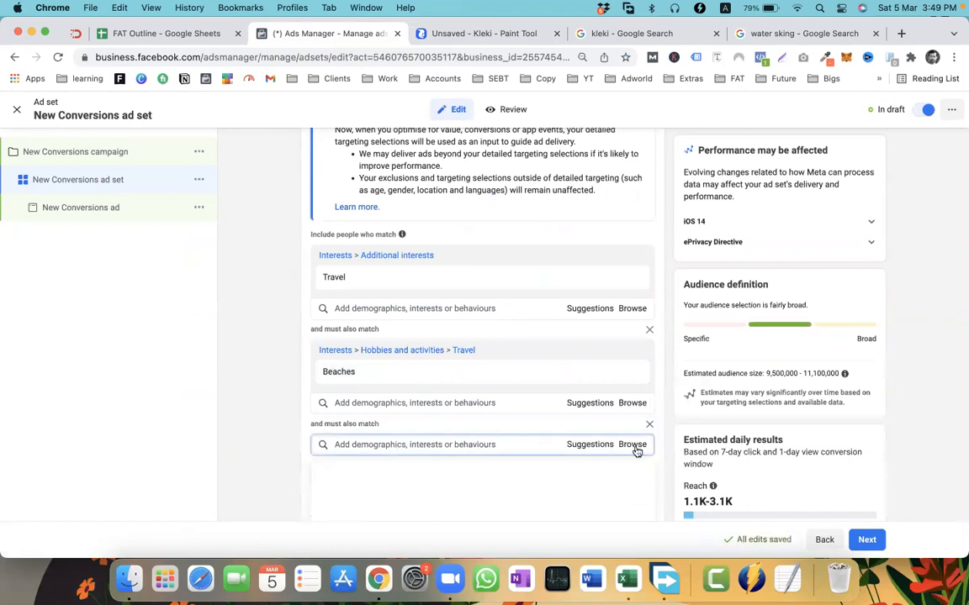
left_click(411, 446)
scroll(410, 448, "down", 1)
left_click(364, 320)
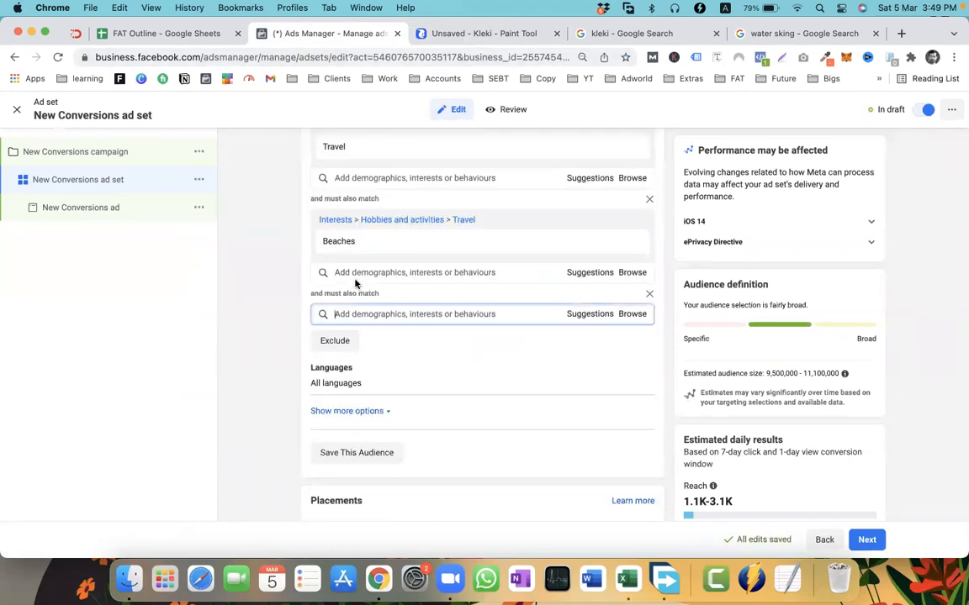
scroll(390, 313, "up", 3)
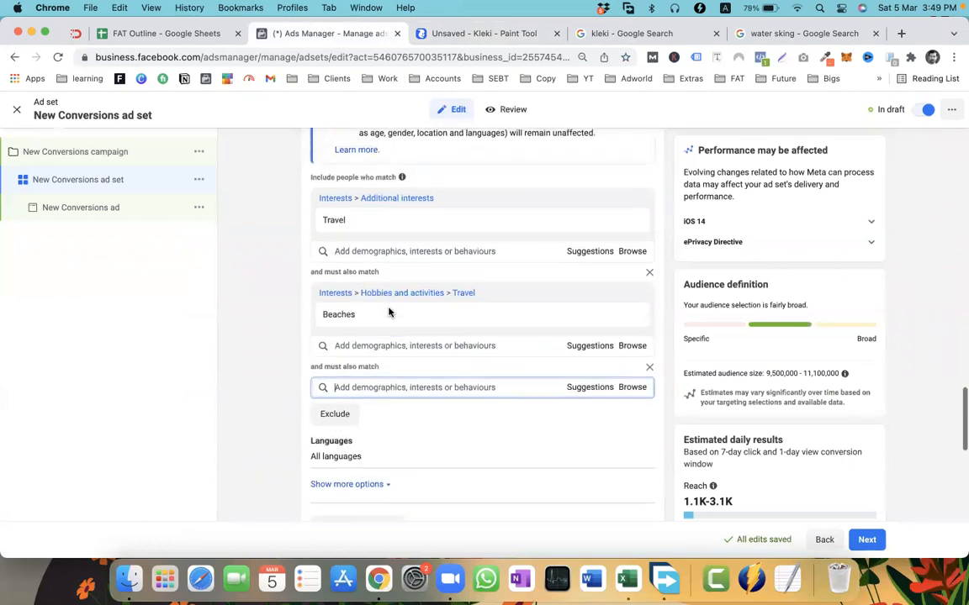
scroll(387, 320, "down", 2)
left_click(504, 37)
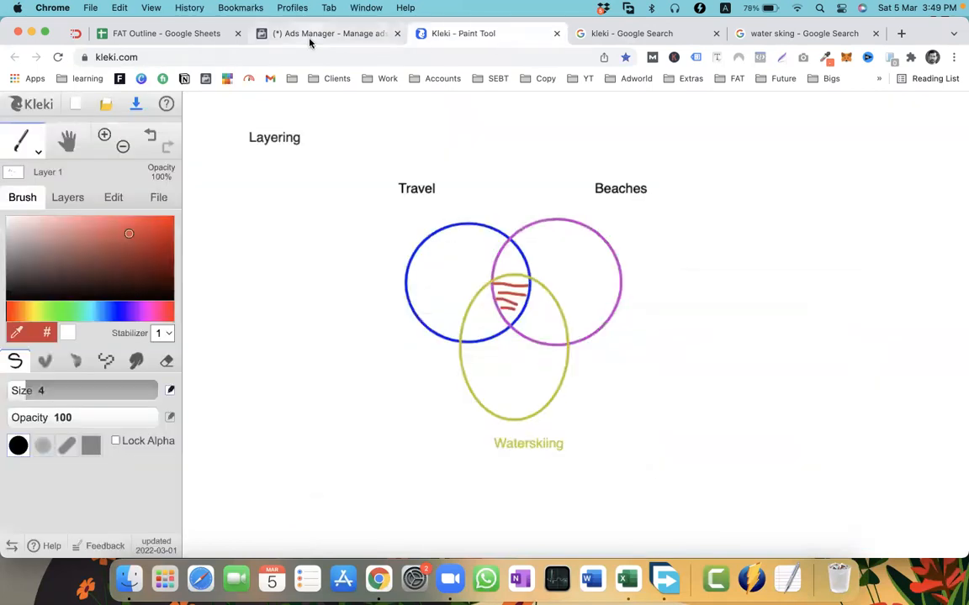
left_click(353, 35)
left_click(370, 346)
type("w")
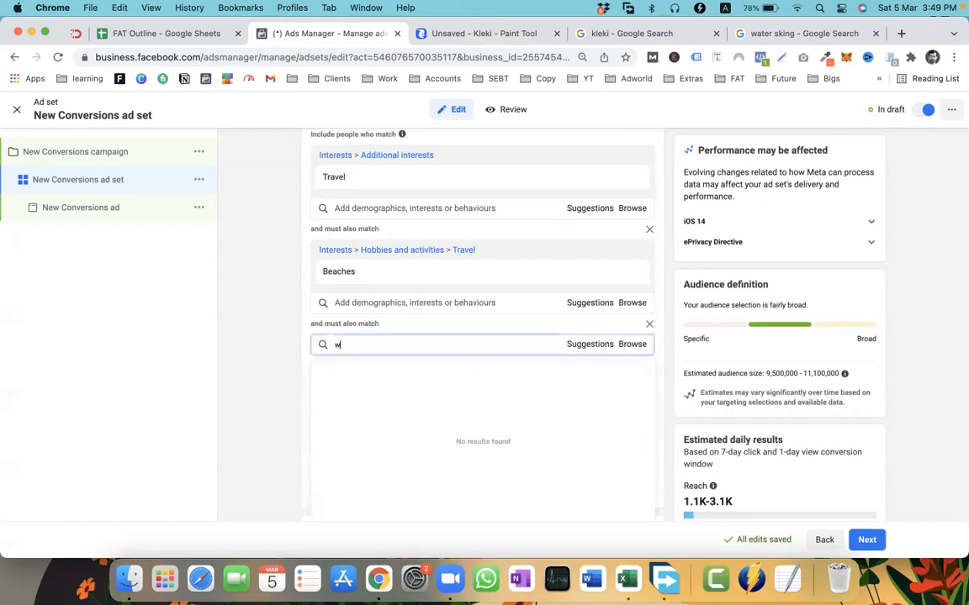
type("aterskiing")
left_click(363, 373)
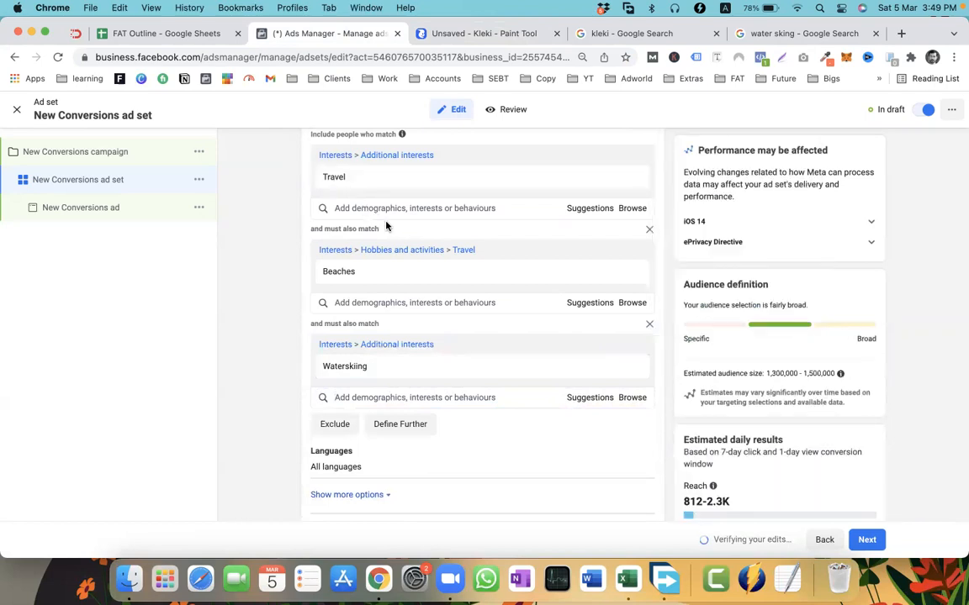
Remove the must-also-match group containing Waterskiing from the detailed targeting
left_click_drag(376, 324, 330, 324)
mouse_move(351, 374)
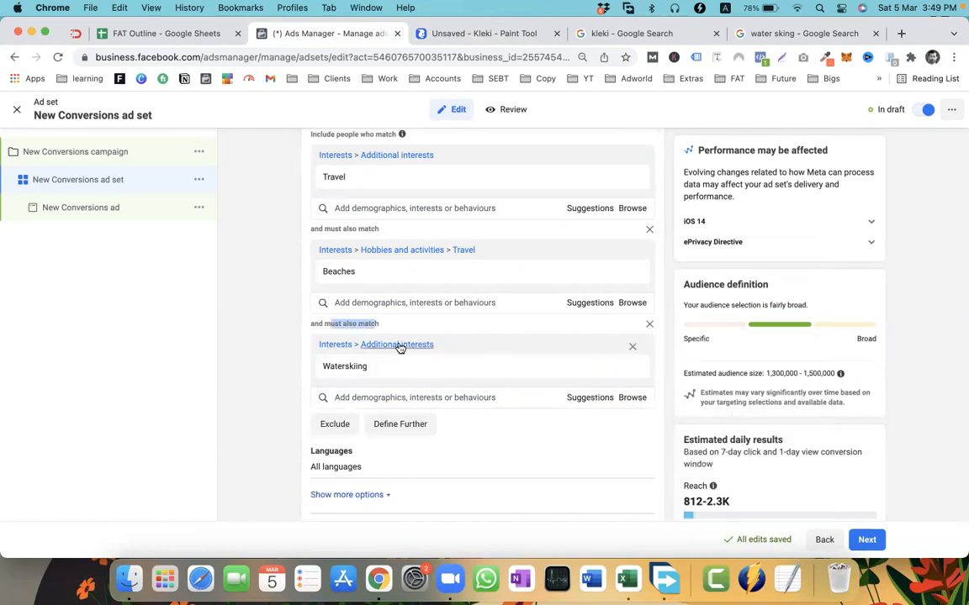
scroll(481, 367, "up", 3)
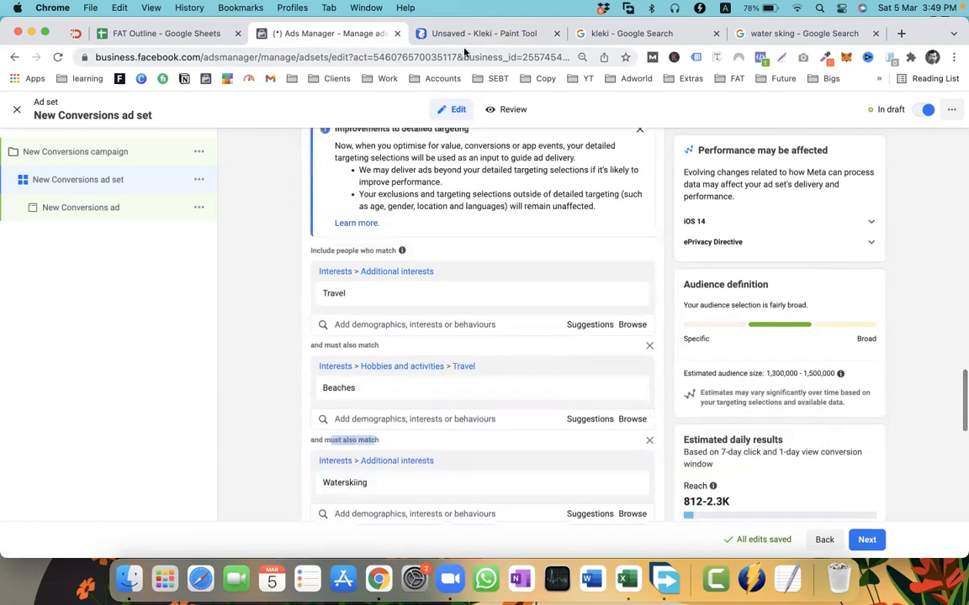
left_click(650, 442)
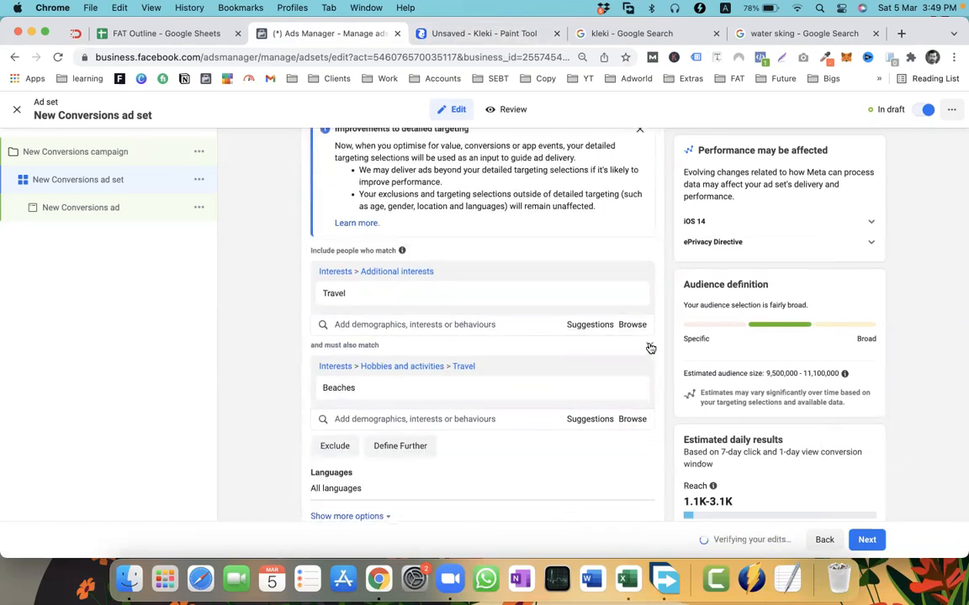
Remove the must-also-match group containing Beaches from the detailed targeting and switch to the Layering diagram in Kleki
left_click(649, 345)
left_click(503, 37)
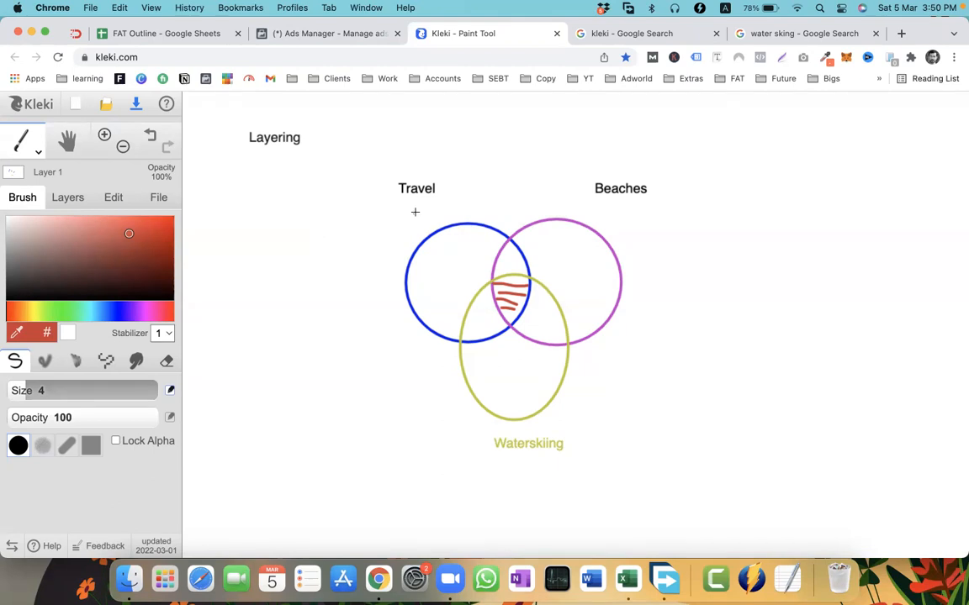
Switch back to Ads Manager and set the ad set's gender targeting to Women
left_click(287, 34)
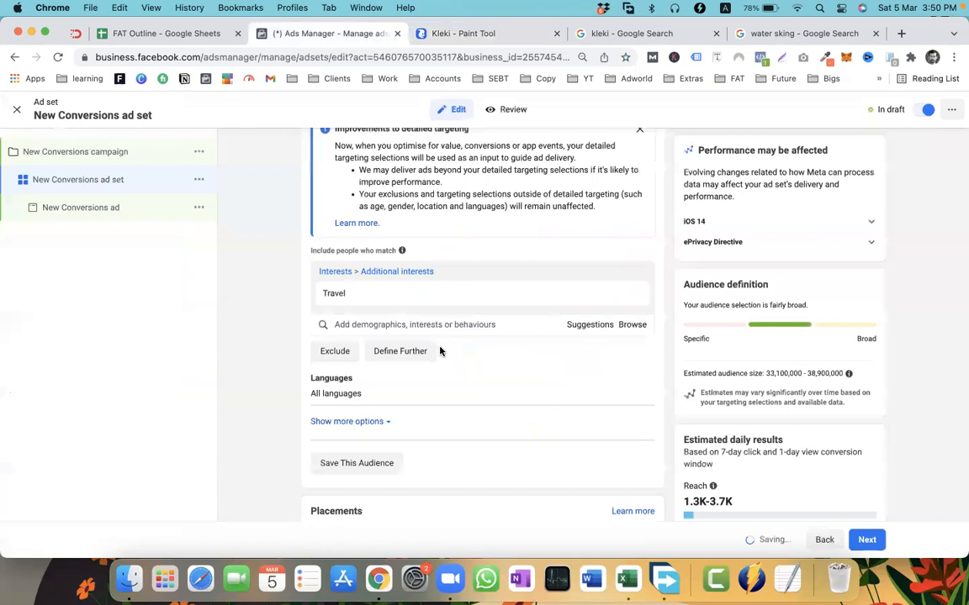
scroll(439, 350, "up", 5)
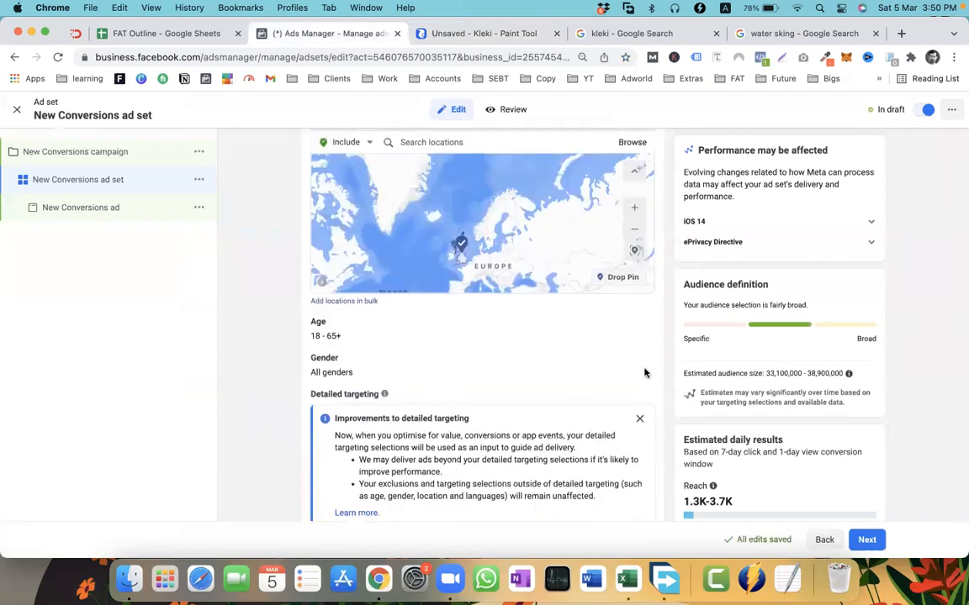
left_click(384, 375)
left_click(403, 374)
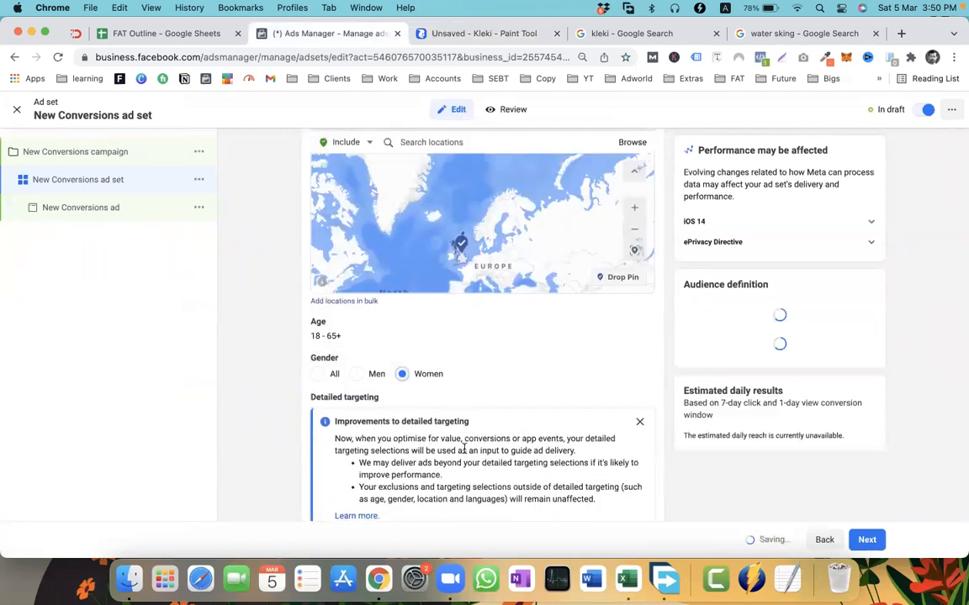
Replace the Travel interest in the ad set's included detailed targeting with the Babyshop interest
scroll(464, 449, "down", 4)
scroll(464, 453, "down", 2)
mouse_move(427, 375)
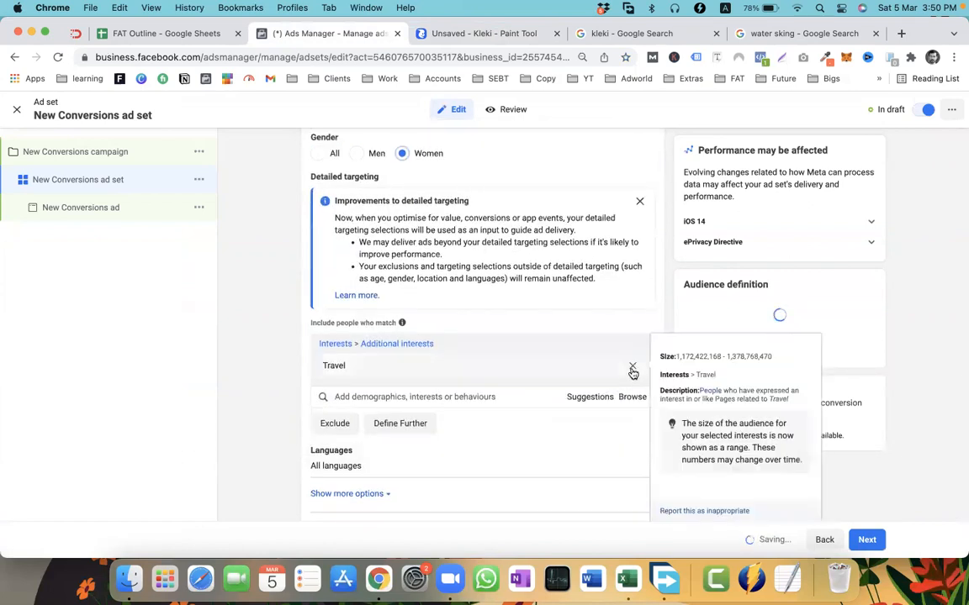
left_click(633, 366)
left_click(379, 343)
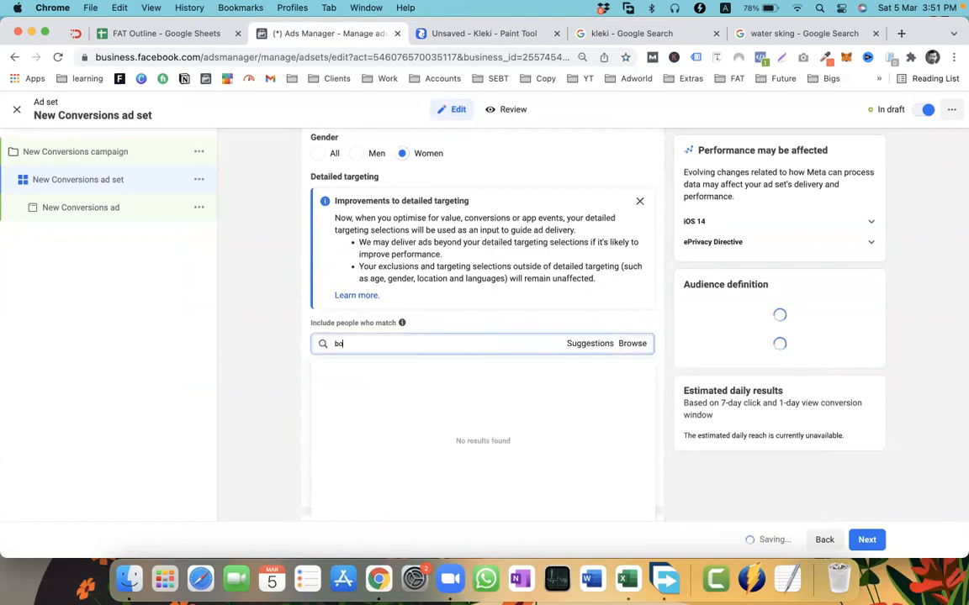
type("babyshop")
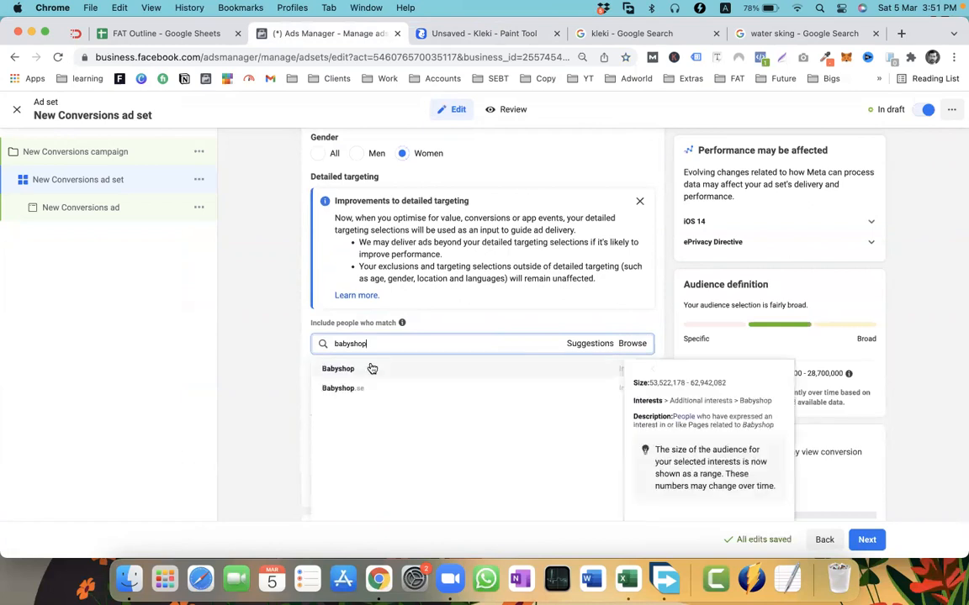
left_click(363, 370)
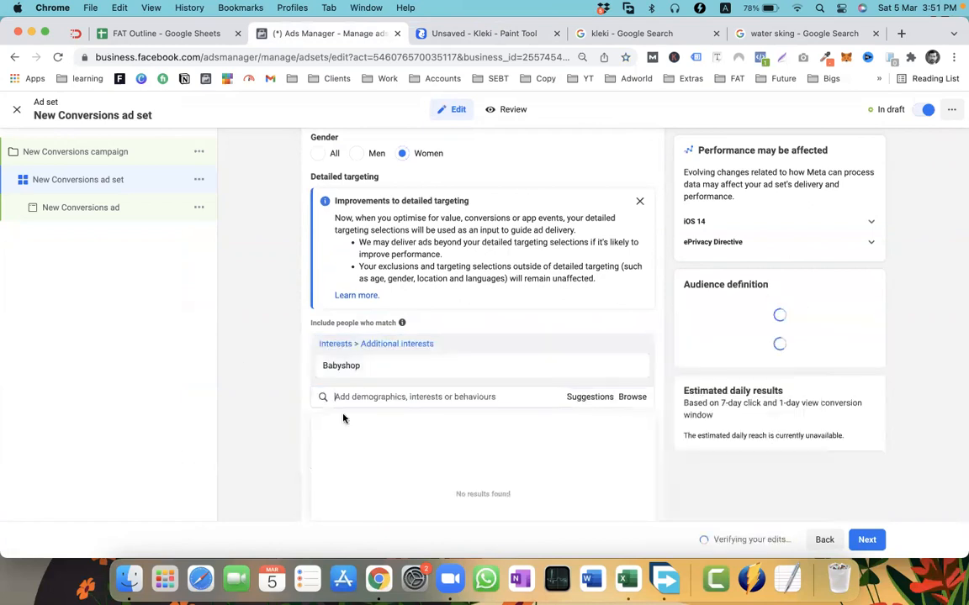
Define the Babyshop audience further with a must-also-match group containing the New parents (0-12 months) demographic
left_click(390, 426)
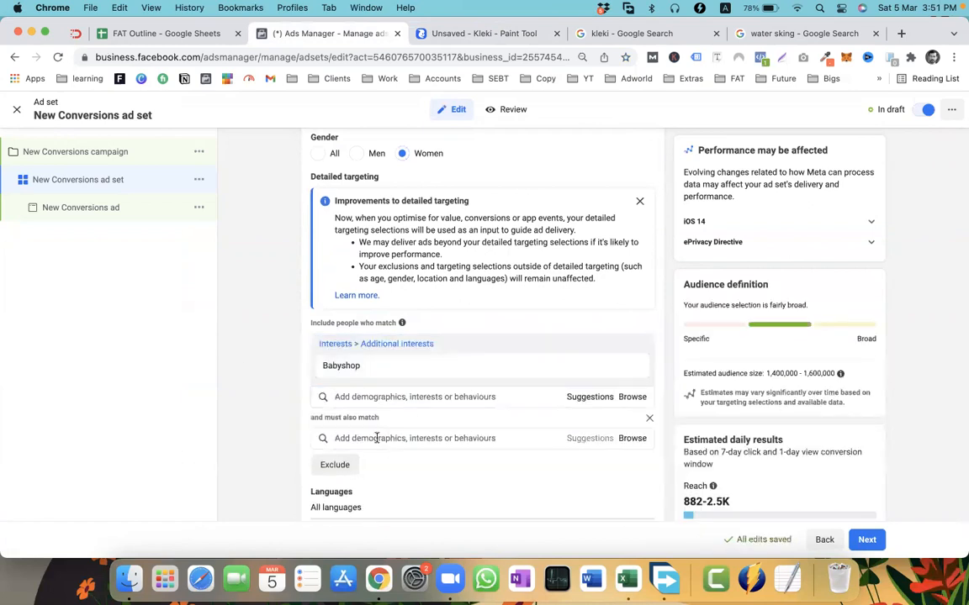
left_click(345, 438)
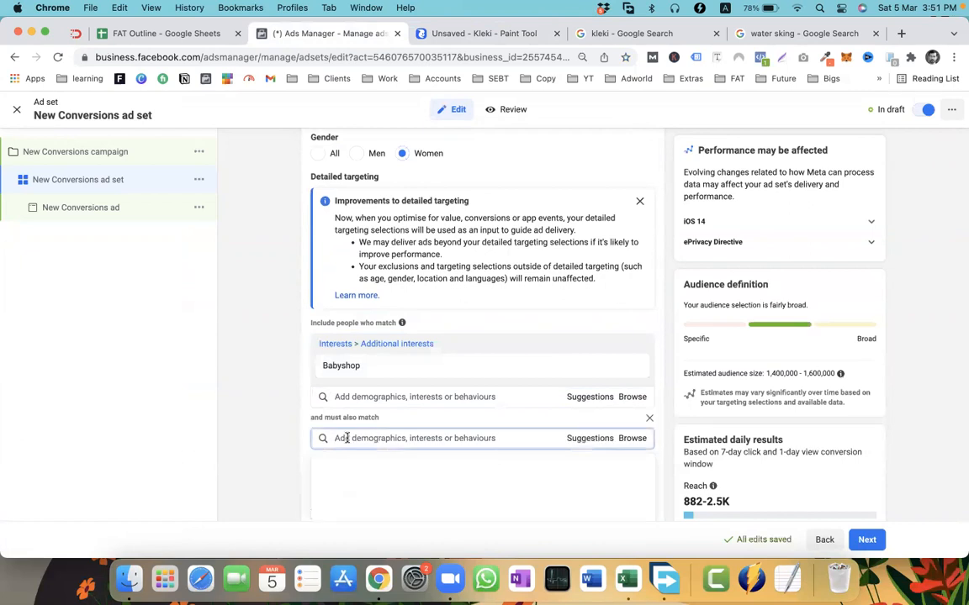
type("parents")
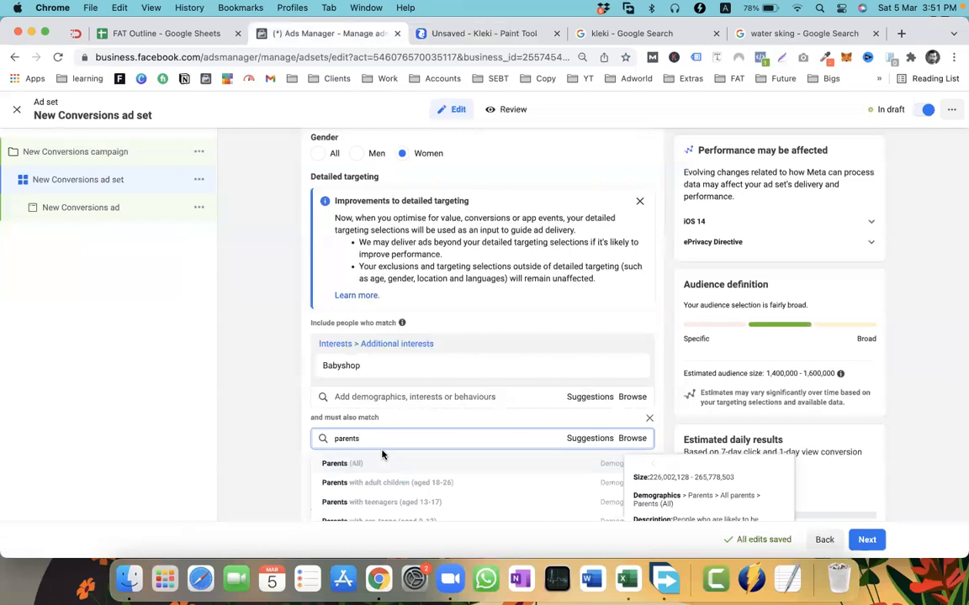
scroll(383, 454, "down", 3)
left_click(450, 465)
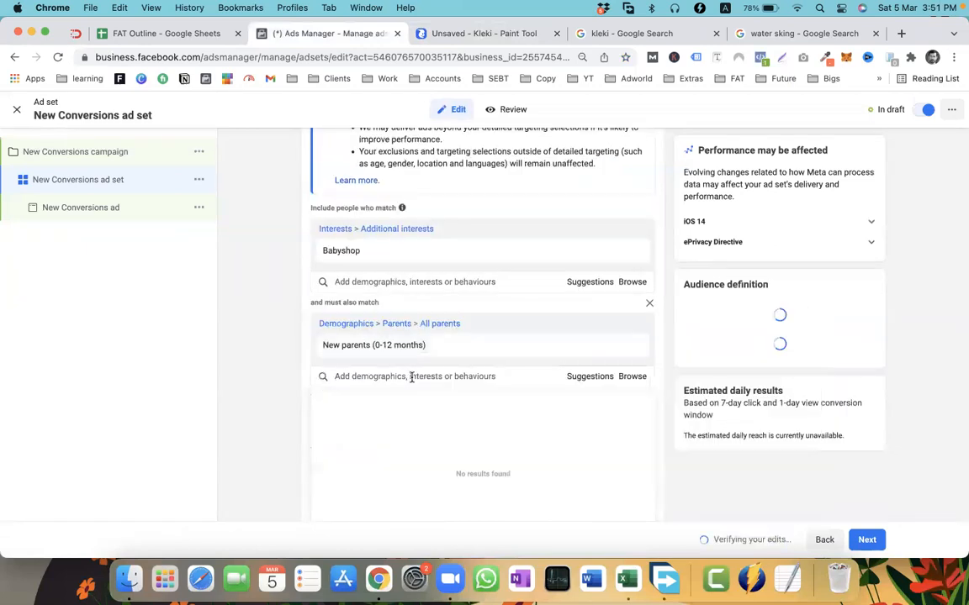
Add the Parents with toddlers (aged 1-2) demographic to the must-also-match group
left_click(411, 376)
type("parents")
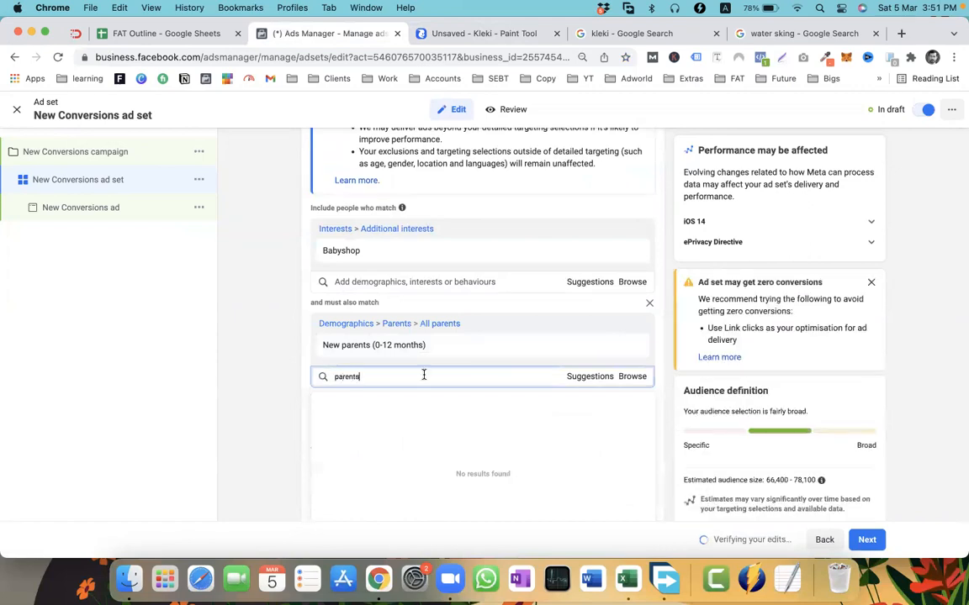
scroll(391, 421, "down", 2)
scroll(395, 436, "down", 1)
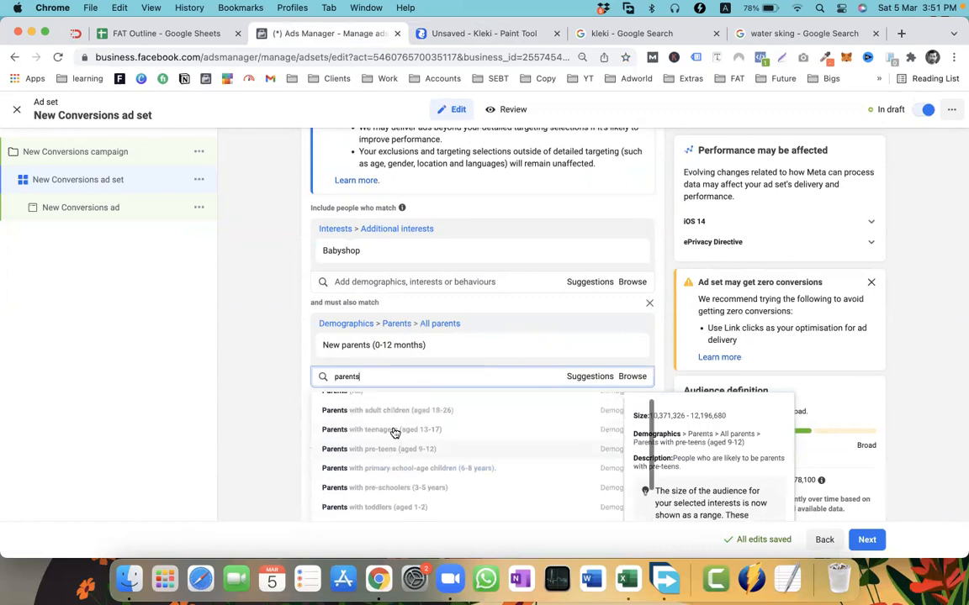
left_click(396, 464)
left_click(274, 397)
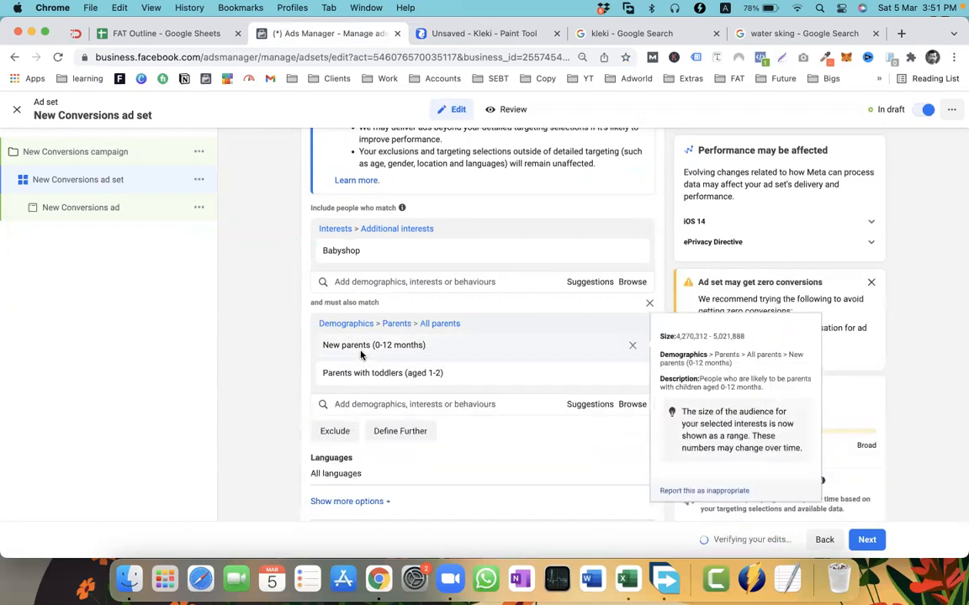
scroll(249, 362, "up", 2)
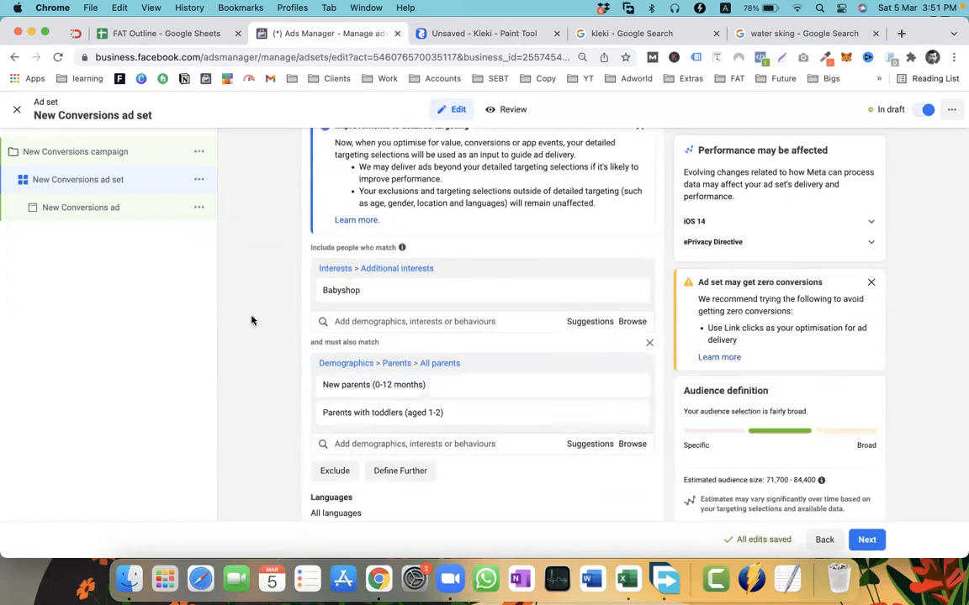
mouse_move(629, 407)
scroll(485, 331, "up", 10)
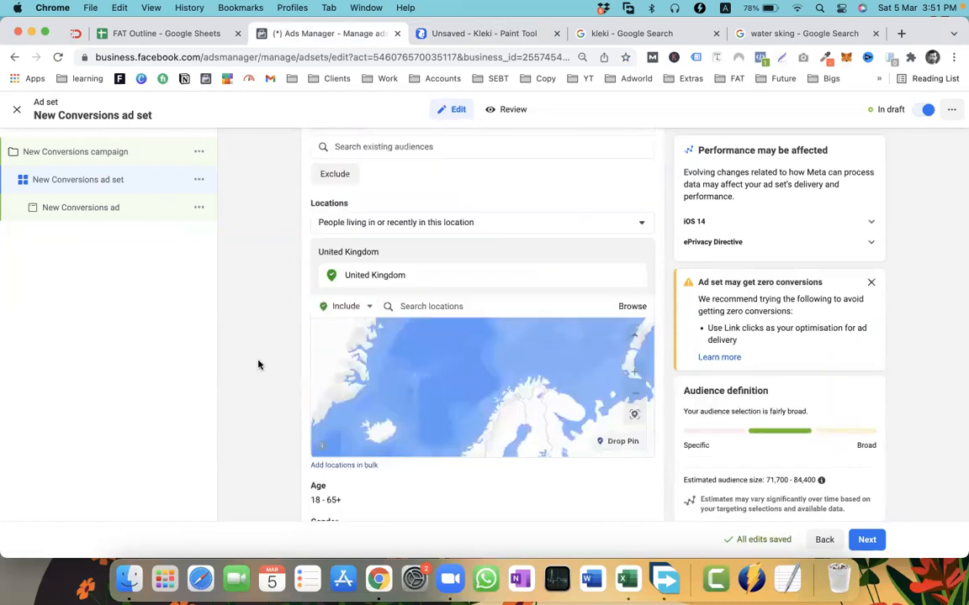
scroll(258, 364, "down", 10)
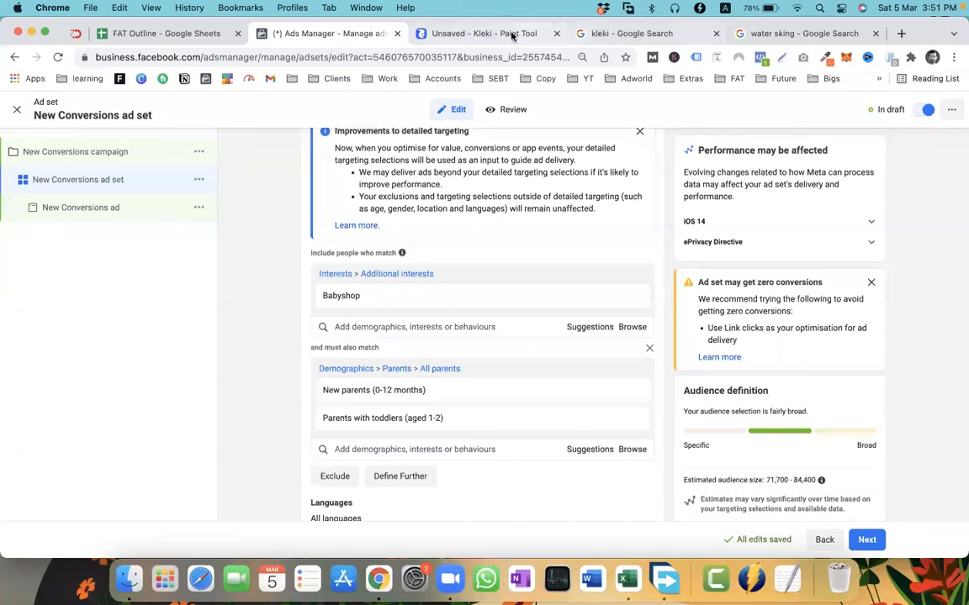
Switch to Kleki and sketch several short red brush strokes inside the blue Travel circle
left_click(464, 34)
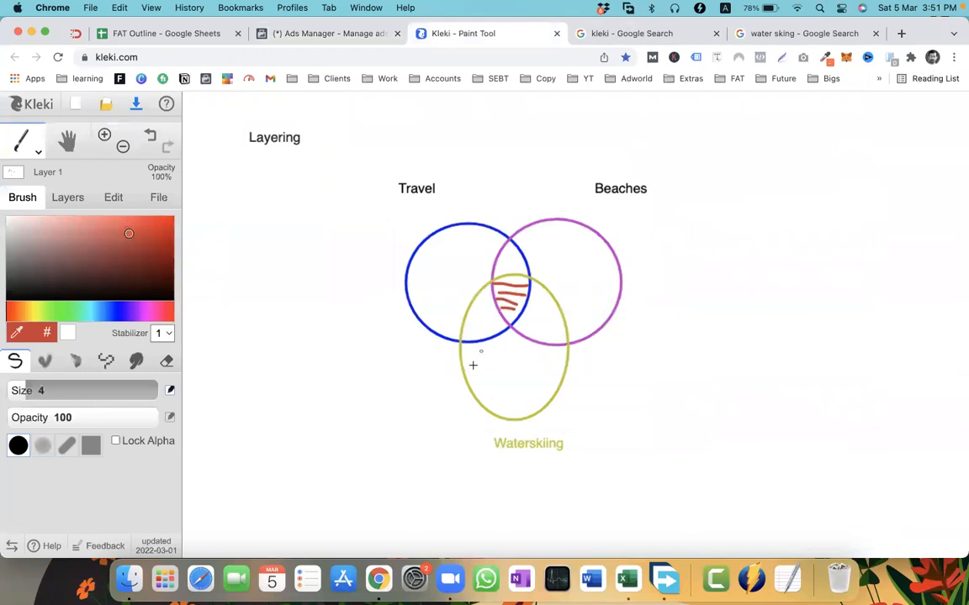
mouse_move(444, 248)
left_mouse_down()
mouse_move(441, 270)
mouse_move(461, 269)
mouse_move(447, 298)
mouse_move(478, 270)
mouse_move(454, 300)
left_mouse_up()
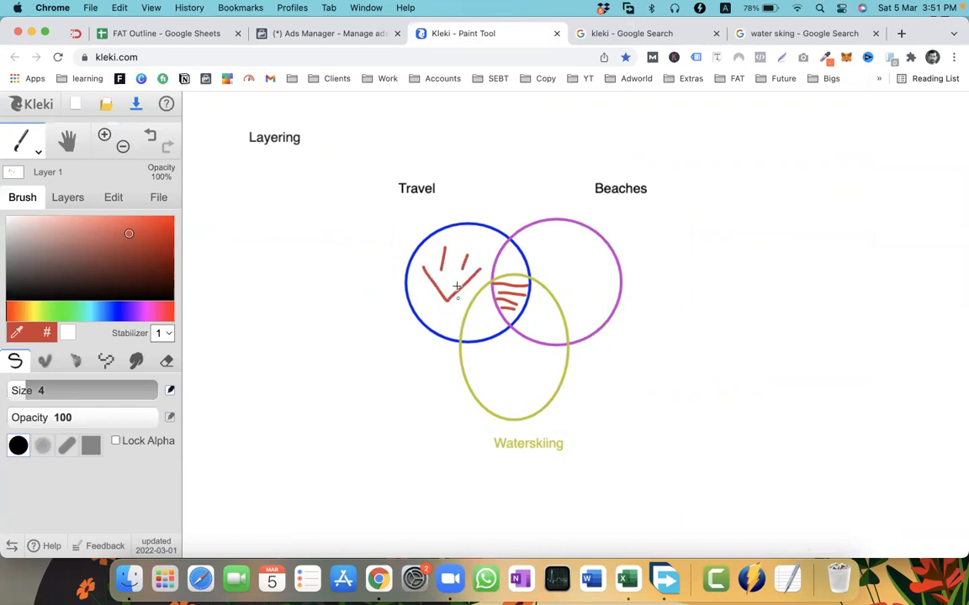
left_click_drag(422, 284, 441, 270)
Undo the red brush strokes drawn inside the Travel circle
key("ctrl+z")
key("ctrl+z")
key("ctrl+z")
key("ctrl+z")
key("ctrl+z")
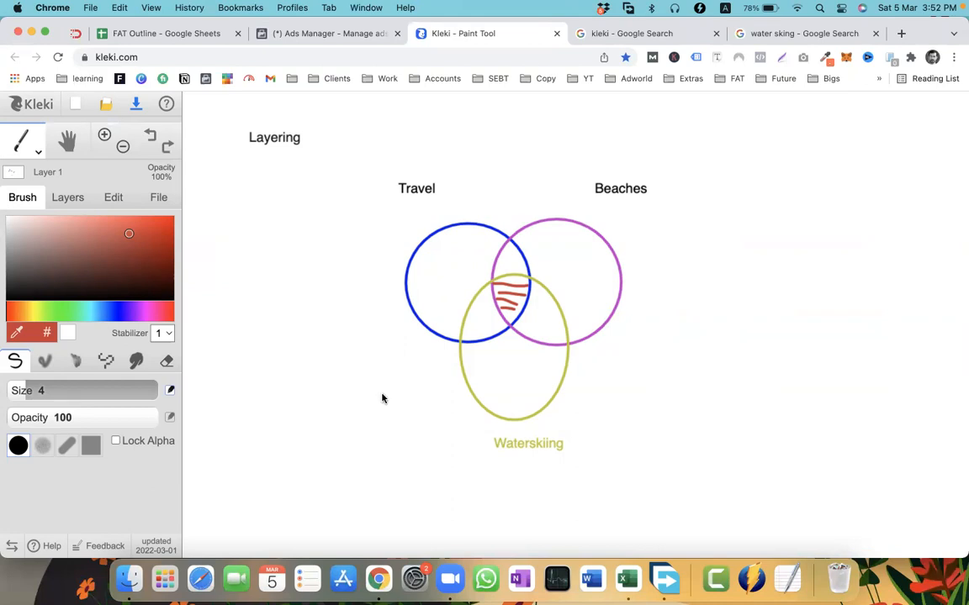
left_click(665, 387)
mouse_move(436, 252)
left_mouse_down()
mouse_move(536, 378)
mouse_move(470, 346)
mouse_move(488, 278)
mouse_move(561, 318)
left_mouse_up()
key("super+z")
Check the Audiences, Targeting & Retargeting topics in the FAT Outline Google Sheet and return to Ads Manager
left_click(193, 35)
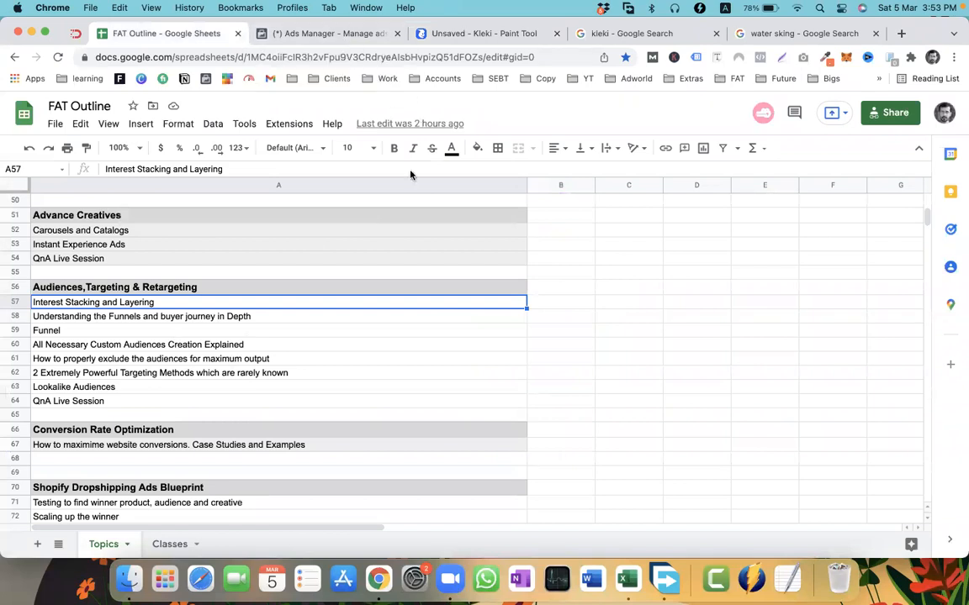
left_click(354, 32)
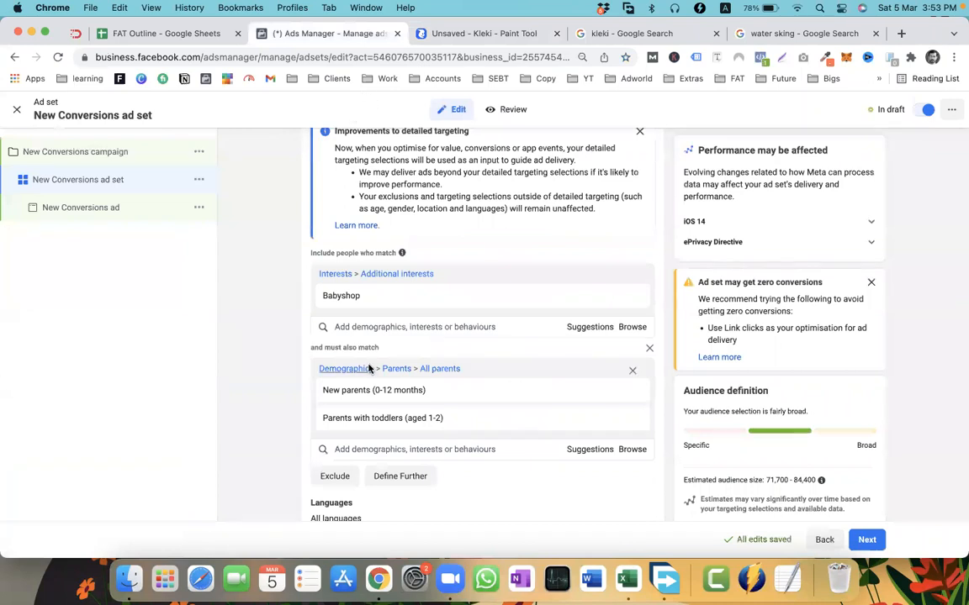
Examine the ad set's detailed targeting, comparing the Babyshop interest with the parent demographics that must also match
scroll(341, 292, "down", 1)
mouse_move(340, 288)
left_click_drag(329, 290, 354, 291)
mouse_move(344, 400)
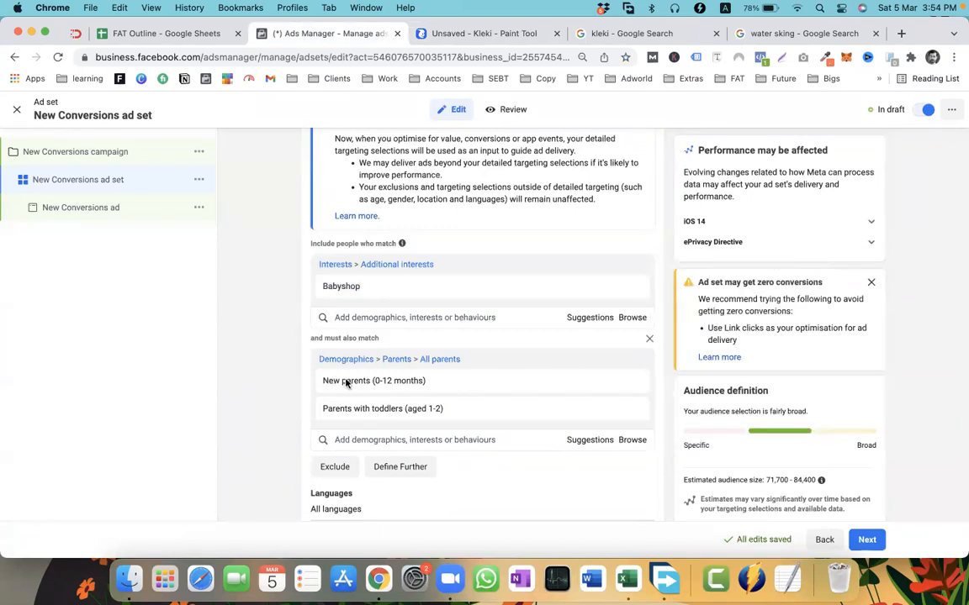
mouse_move(361, 383)
left_click(389, 320)
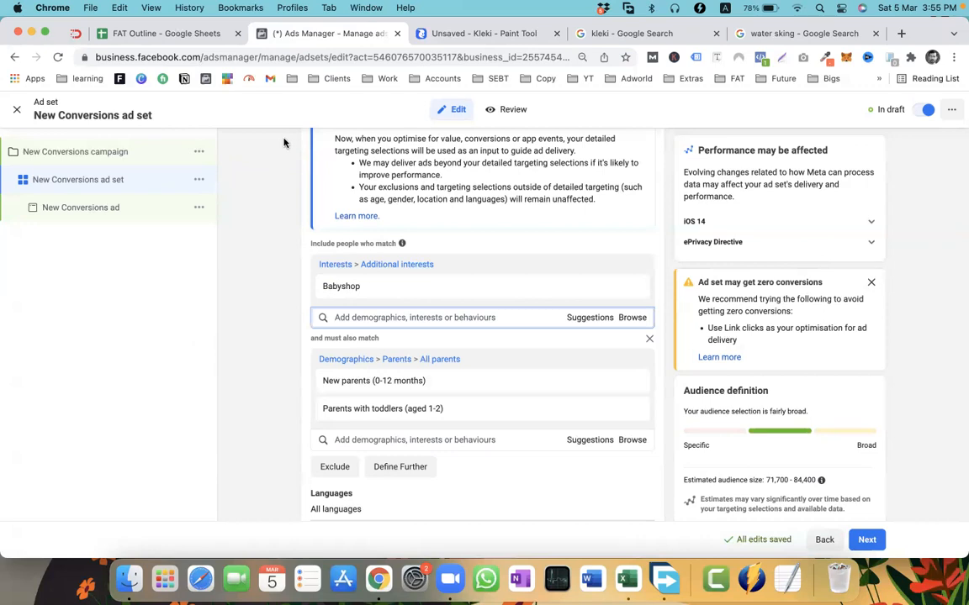
scroll(361, 215, "up", 2)
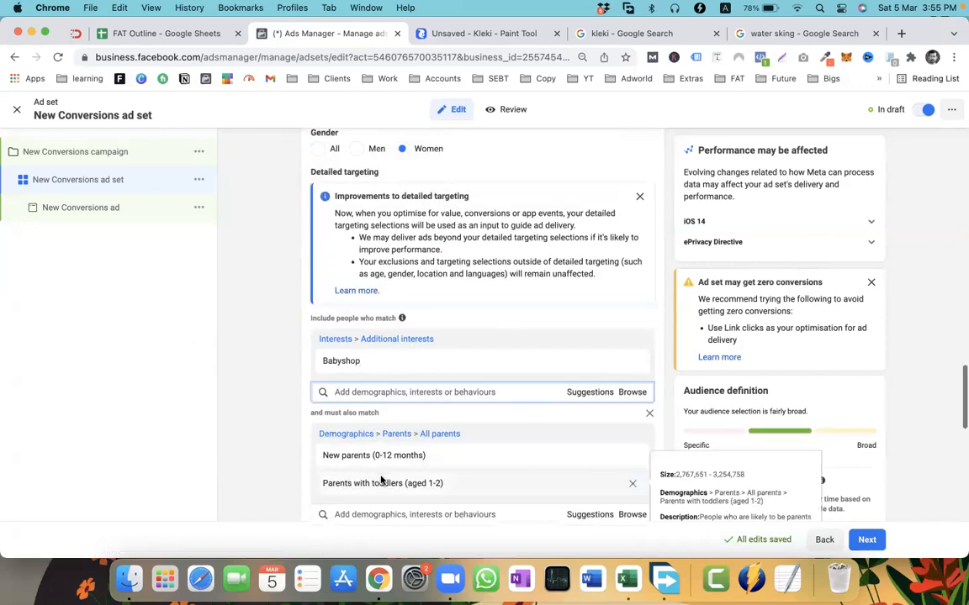
scroll(359, 262, "down", 2)
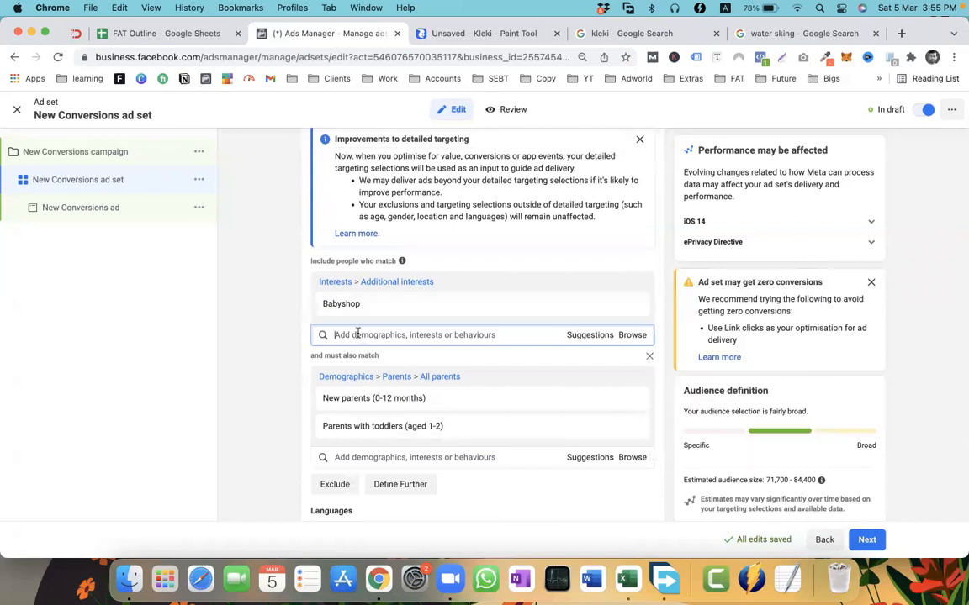
type("hjbjhb")
key("BackSpace")
key("BackSpace")
key("BackSpace")
key("BackSpace")
key("BackSpace")
key("BackSpace")
Switch to the FAT Outline spreadsheet and select the two funnel topics in cells A58:A59
left_click(196, 39)
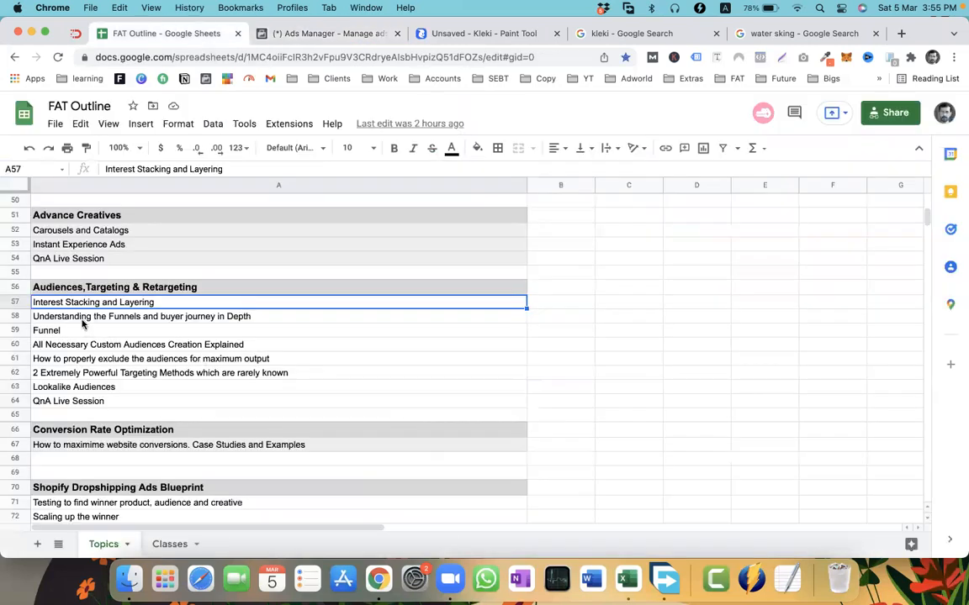
left_click(119, 319)
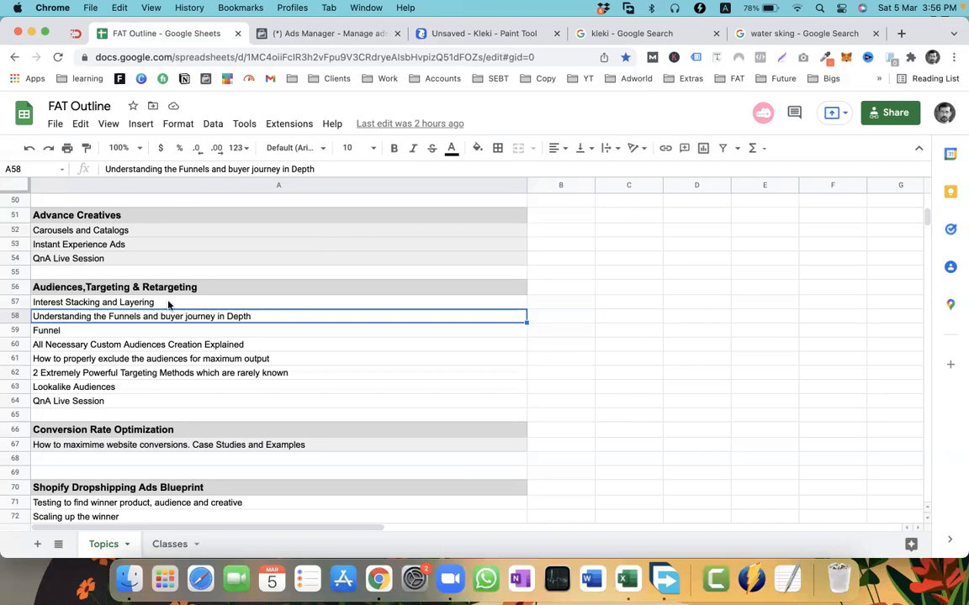
left_click(131, 334)
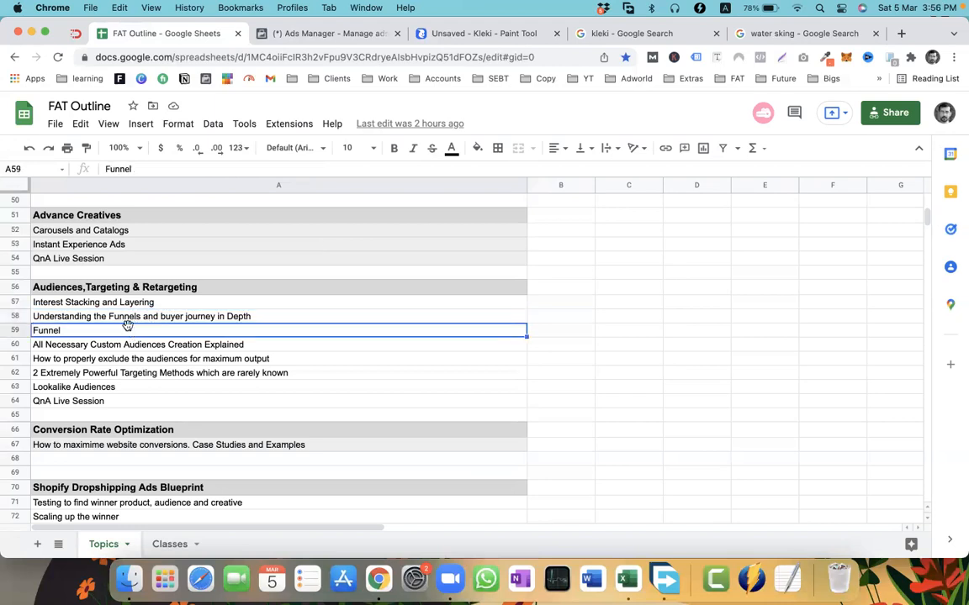
left_click(125, 320, "shift")
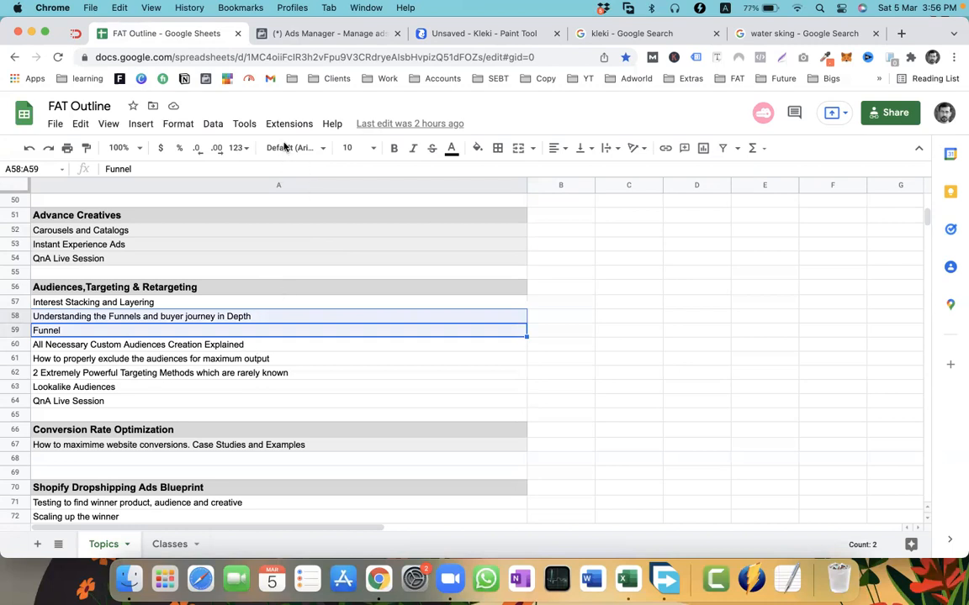
Return to the ad set's browser page and open the Saffy client's bookmarked Ads Manager in a new tab
left_click(273, 33)
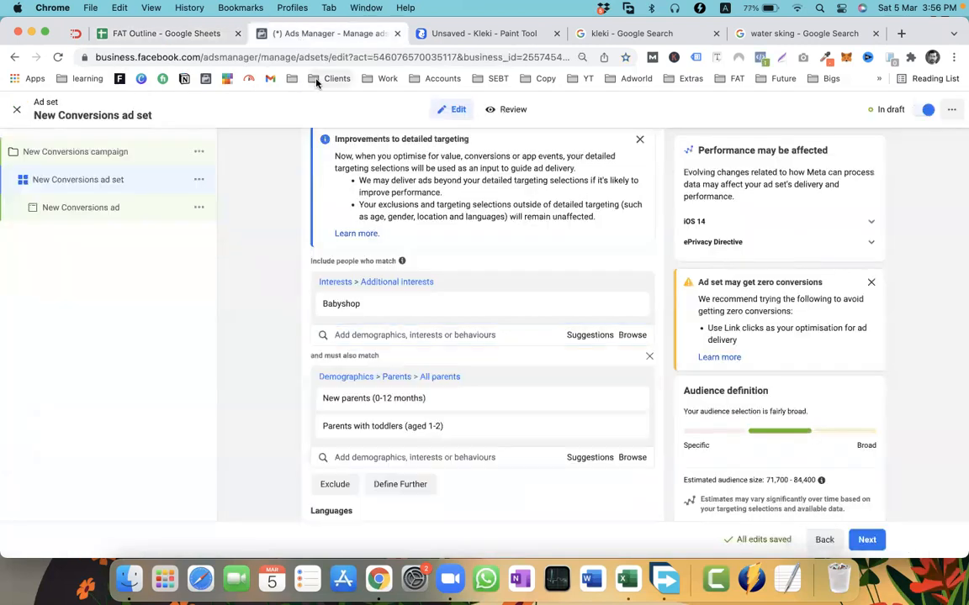
left_click(337, 79)
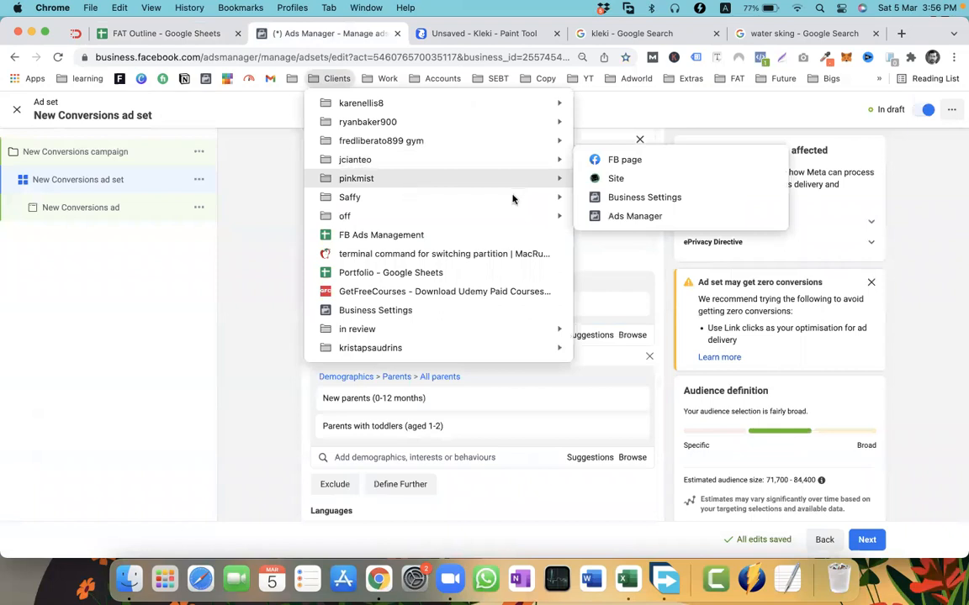
mouse_move(515, 199)
left_click(647, 200, "super")
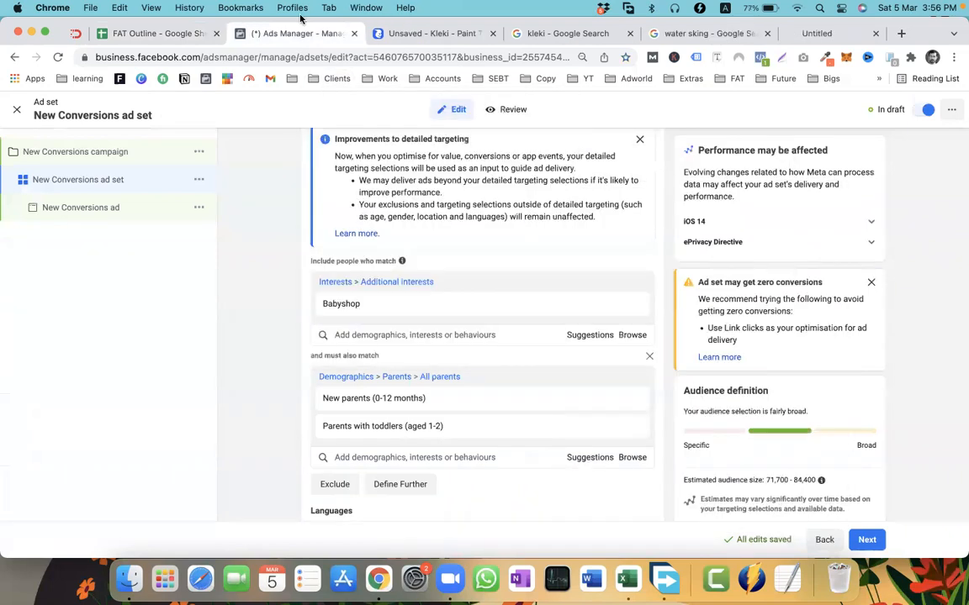
Check the FAT Outline topics, then review the "and must also match" condition in the New Conversions ad set
left_click(167, 40)
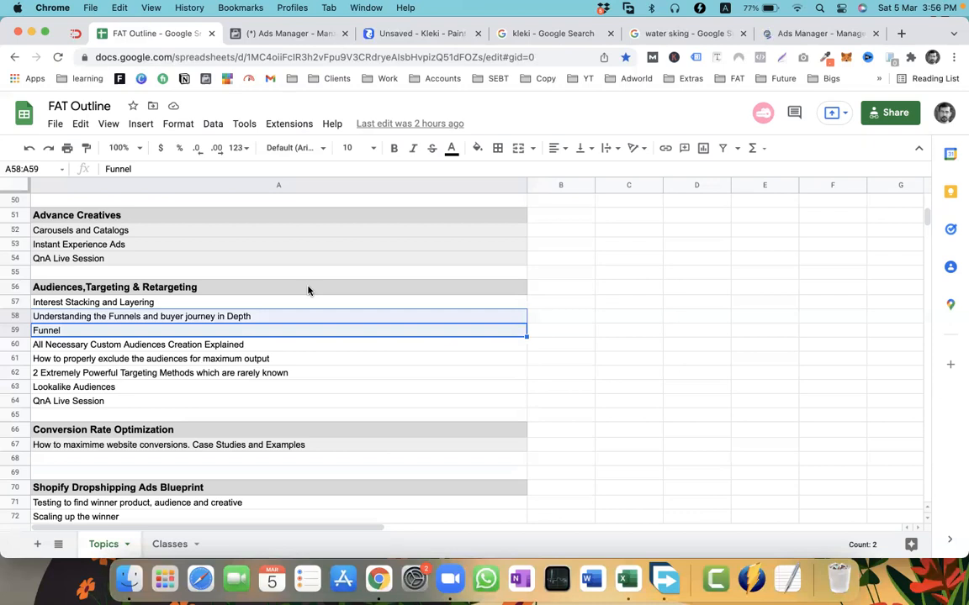
left_click(306, 37)
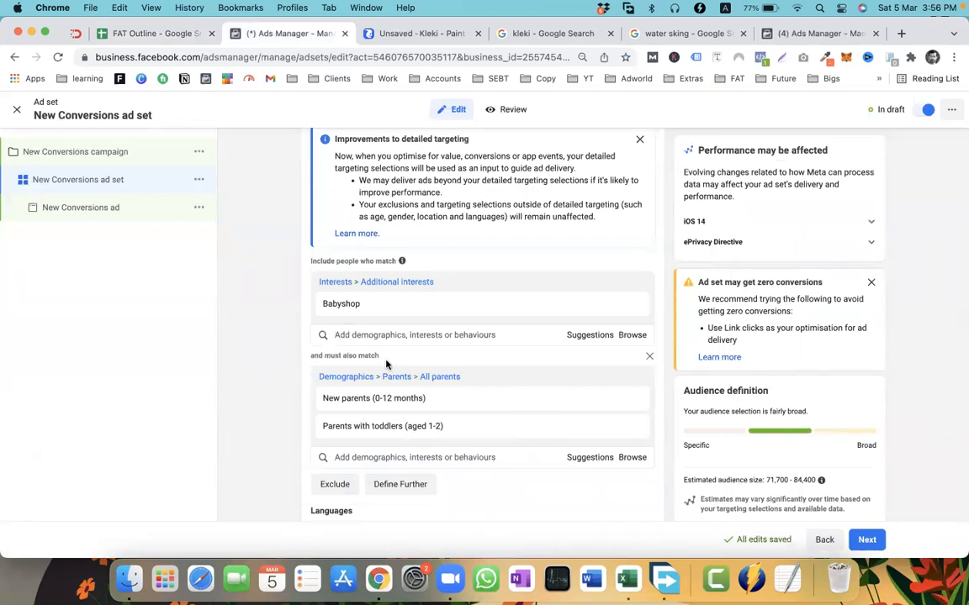
left_click_drag(380, 357, 312, 358)
left_click(296, 347)
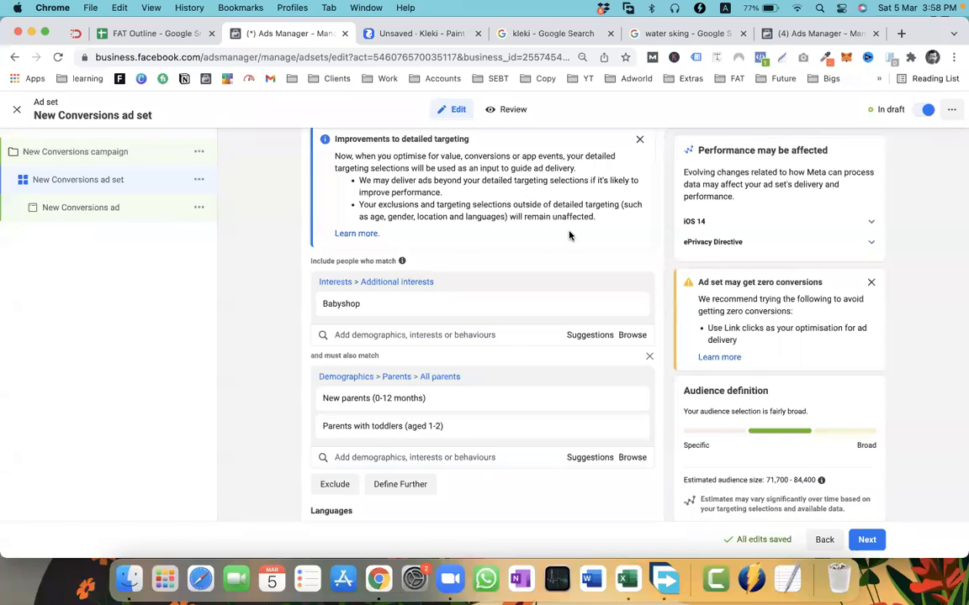
Switch to the Saffy Jewels ad account and view its campaigns list
left_click(794, 34)
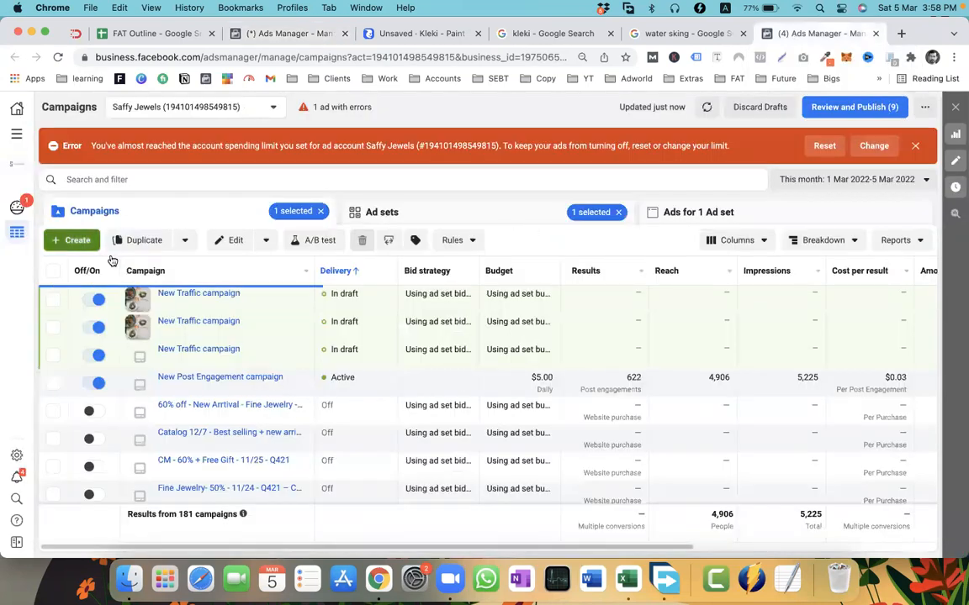
mouse_move(216, 389)
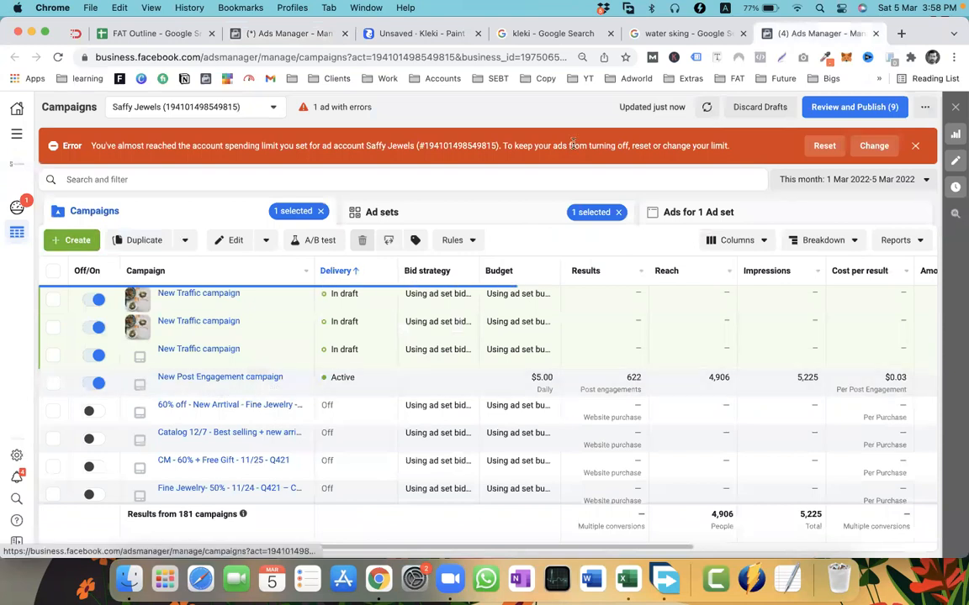
left_click(530, 34)
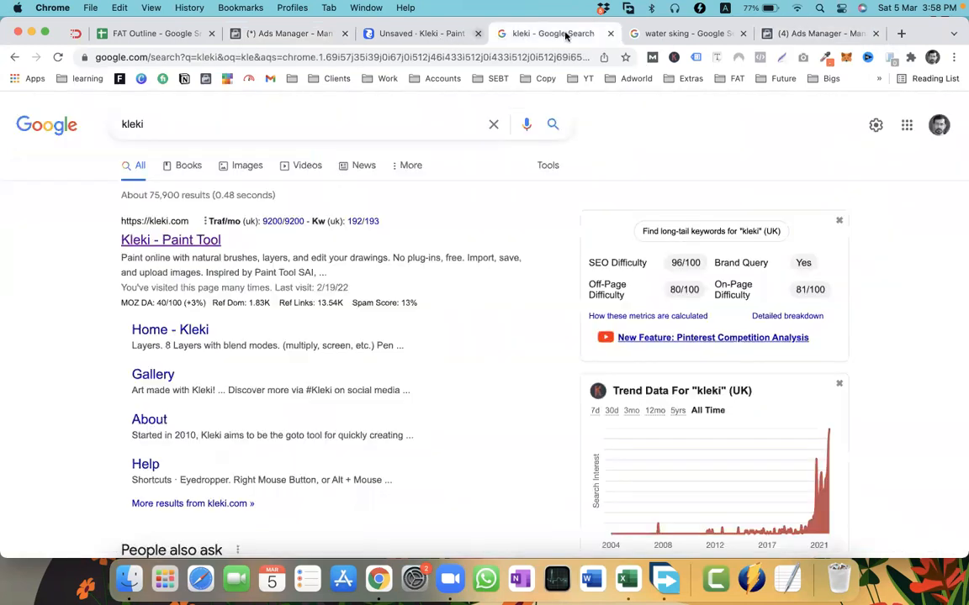
left_click(803, 34)
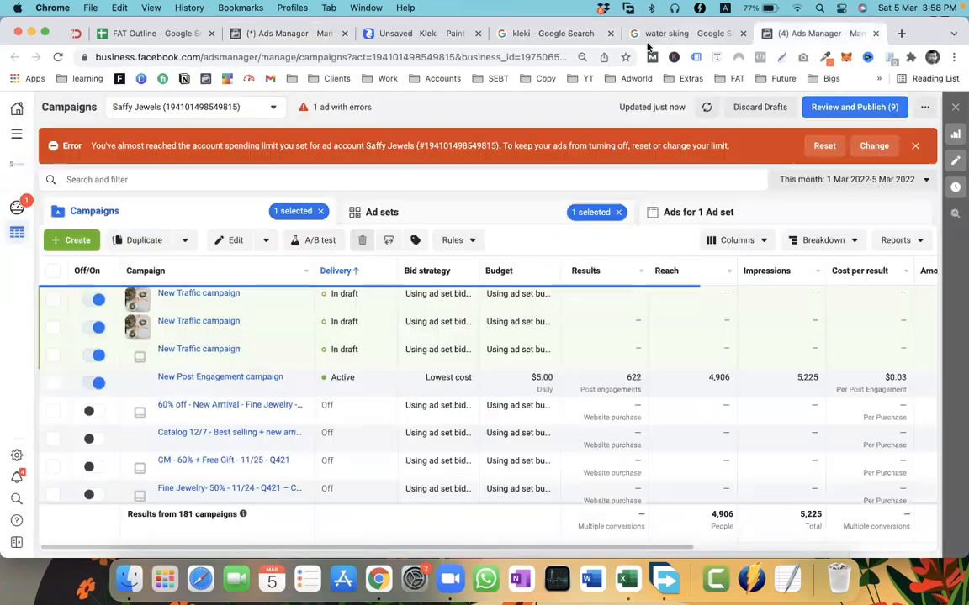
left_click(419, 35)
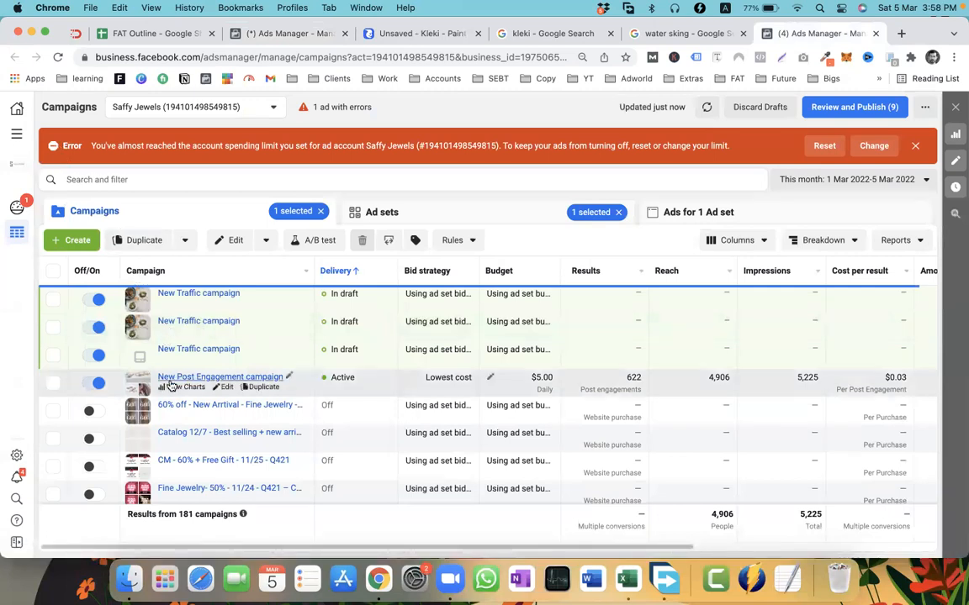
Open the Audiences tool of the Saffy Jewels ad account in a new tab and switch to it
left_click(18, 136)
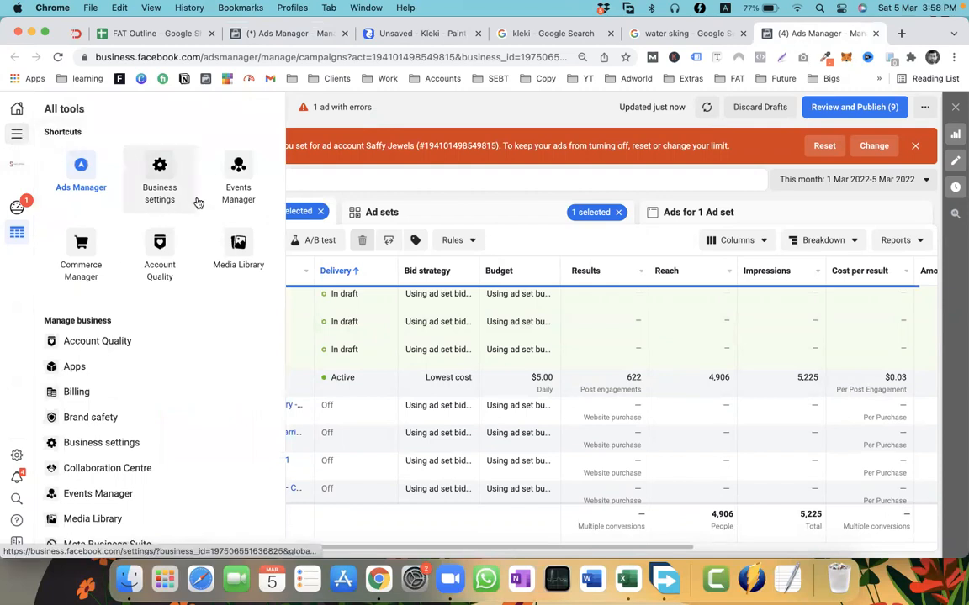
scroll(129, 256, "down", 3)
scroll(129, 257, "down", 5)
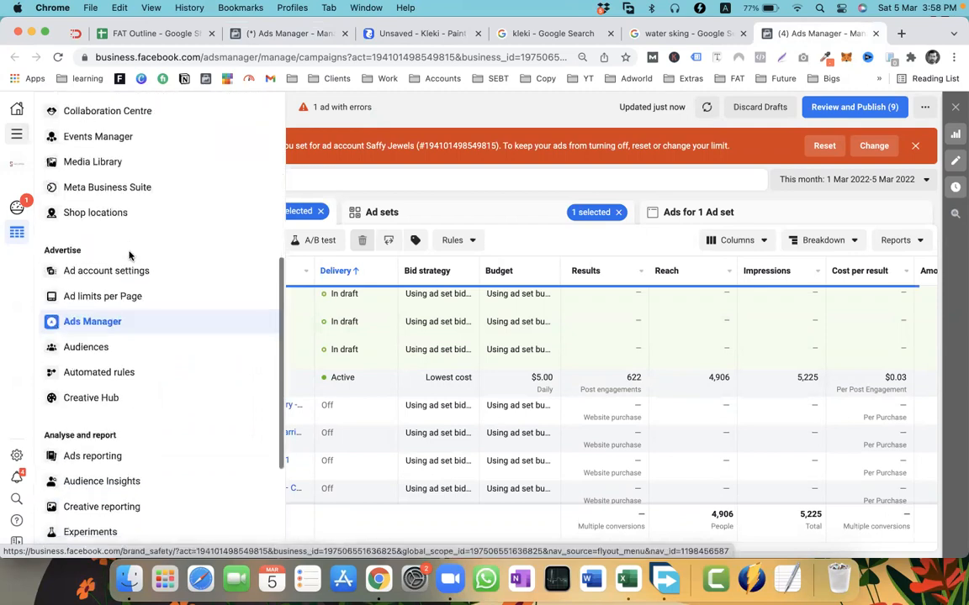
left_click_drag(43, 250, 69, 249)
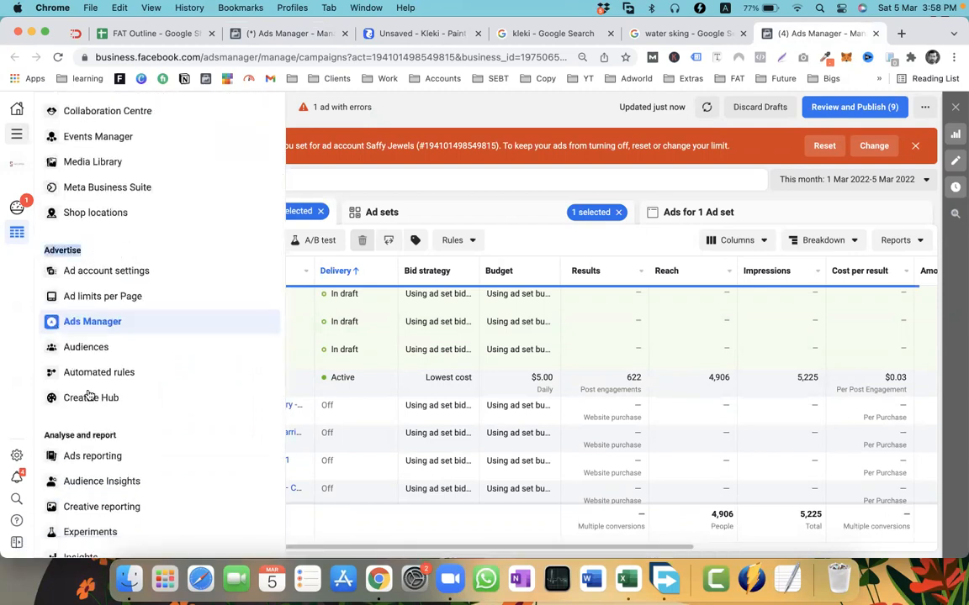
right_click(74, 350)
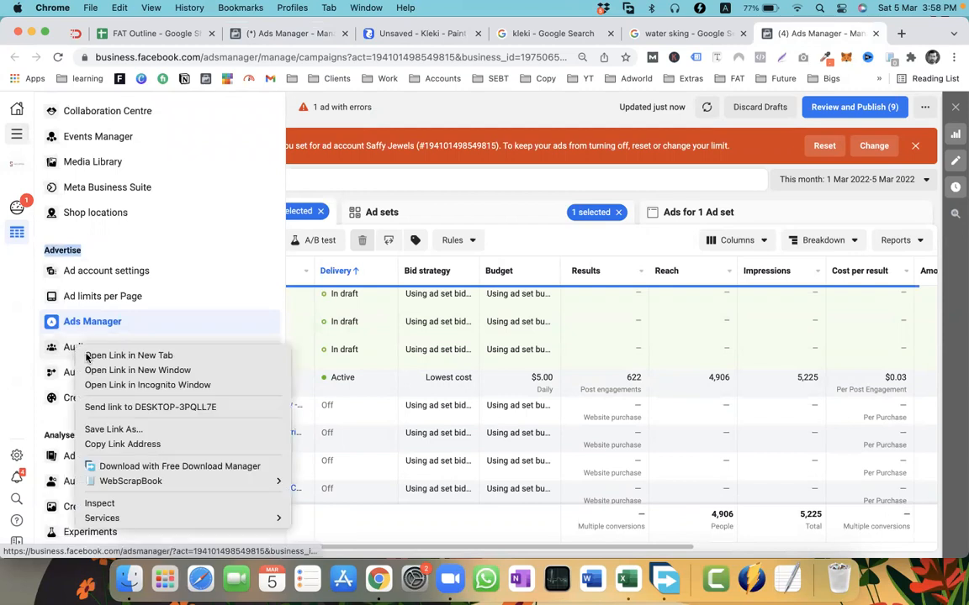
left_click(80, 354)
left_click(807, 37)
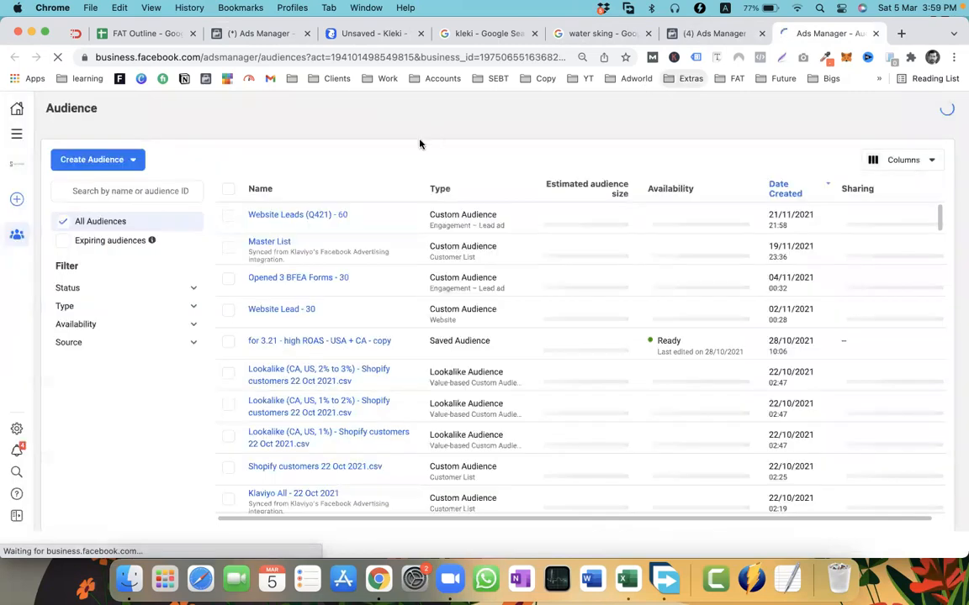
Start a new Custom Audience with Website as its source
left_click(94, 164)
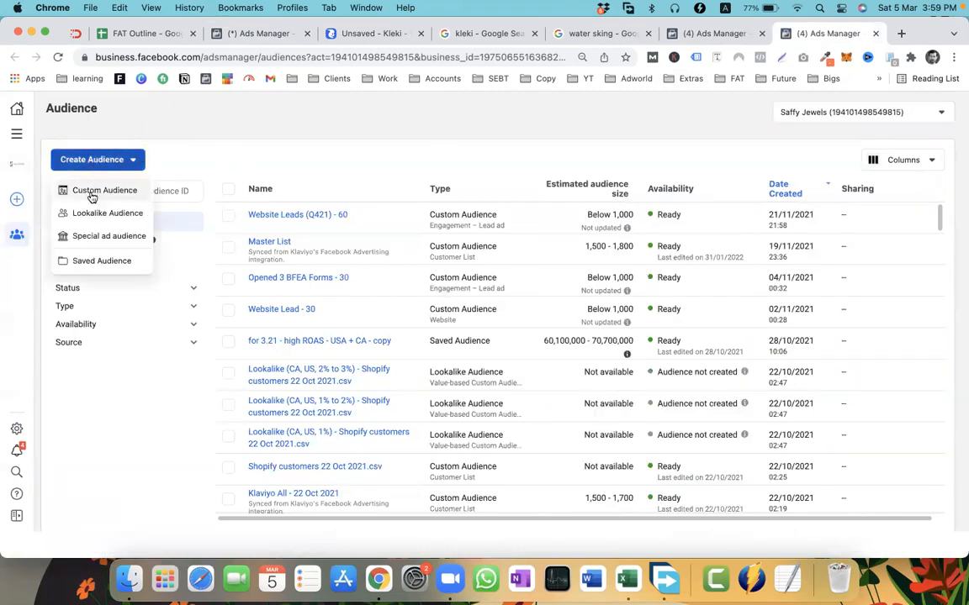
left_click(90, 193)
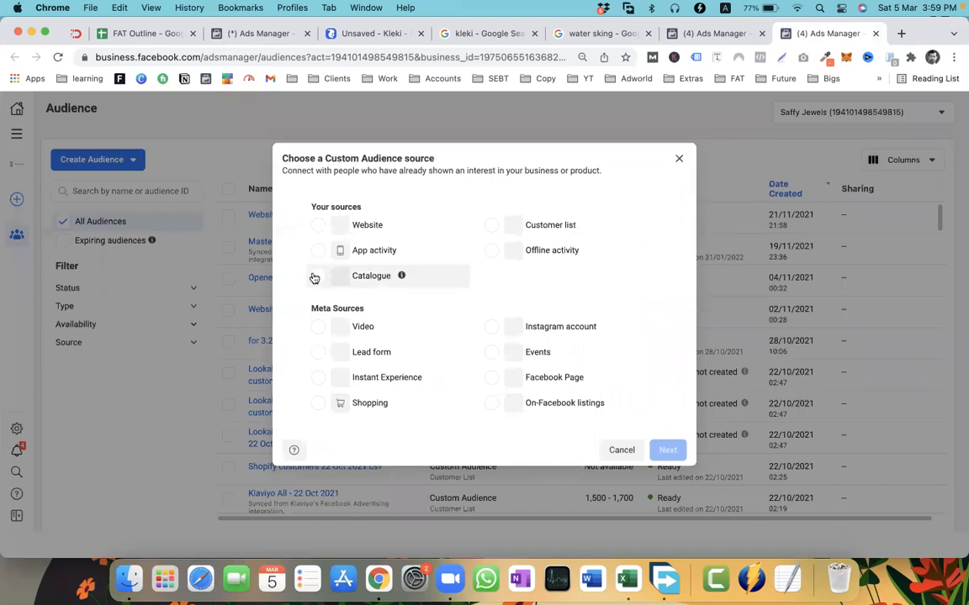
left_click(318, 229)
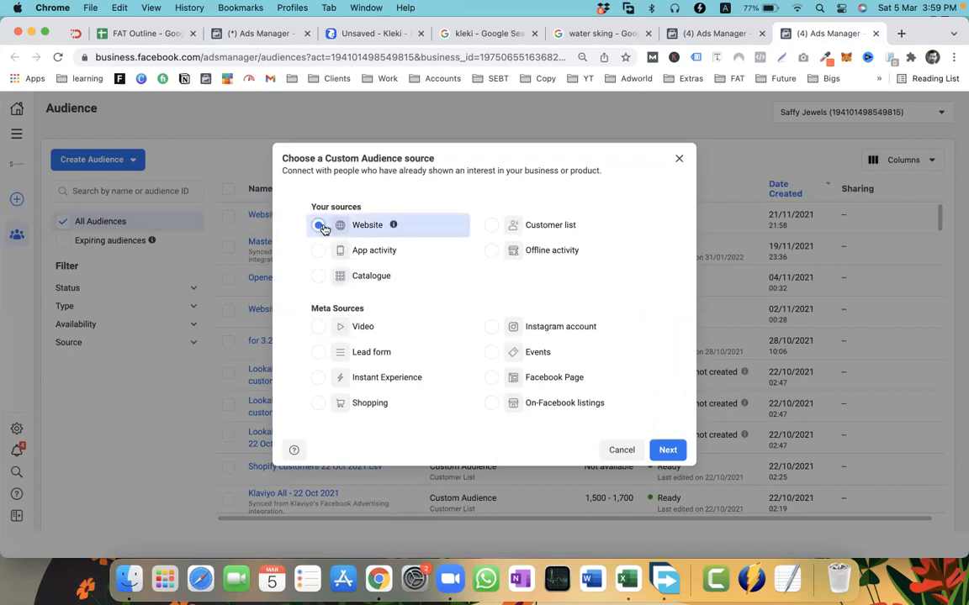
left_click(669, 449)
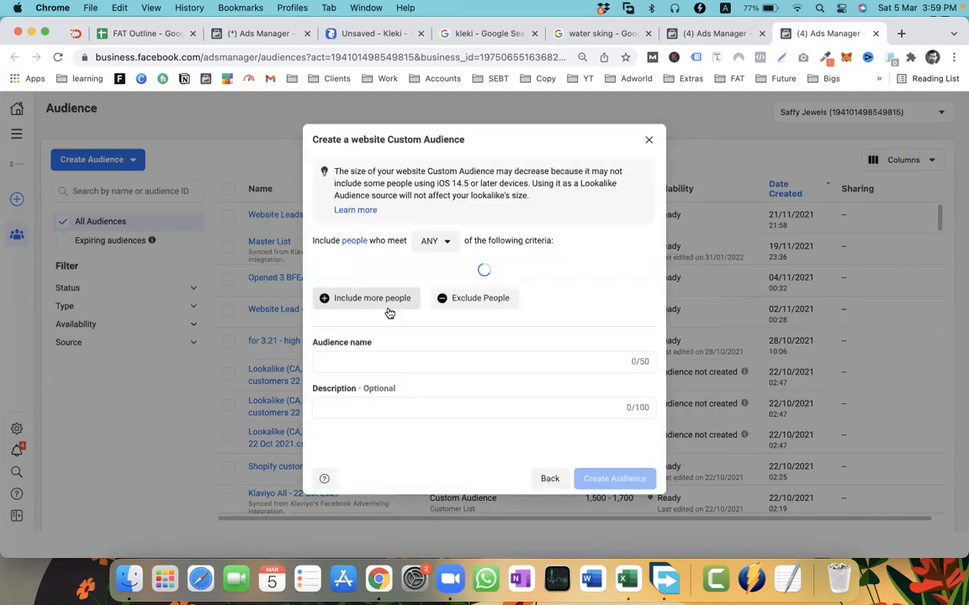
left_click(386, 284)
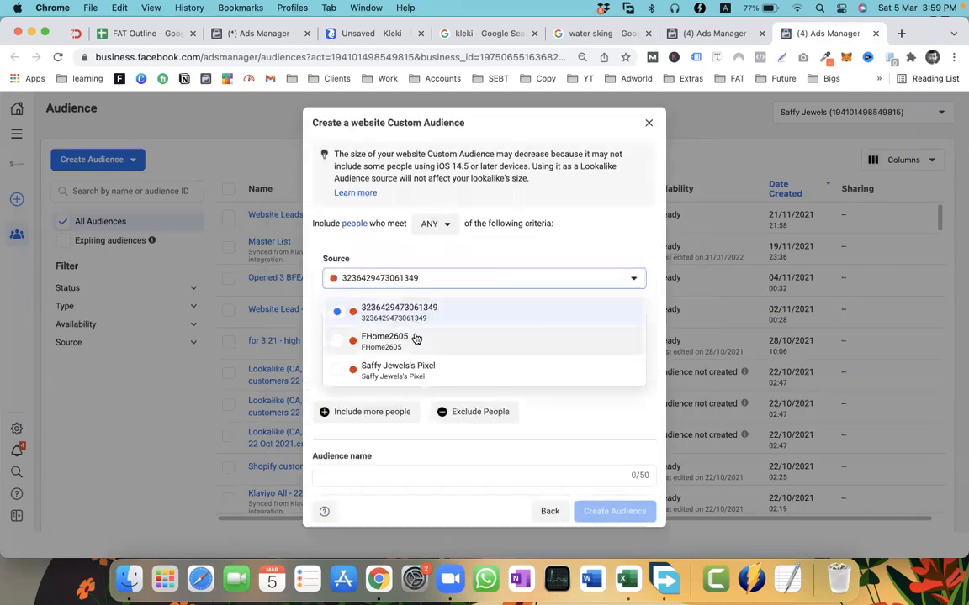
left_click(445, 374)
left_click(381, 288)
left_click(380, 253)
left_click(383, 283)
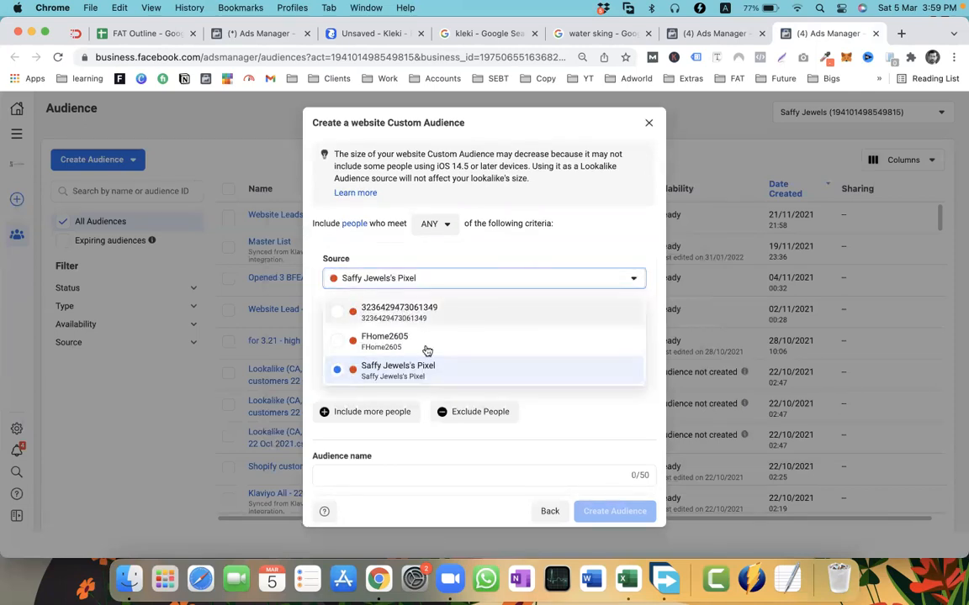
left_click(379, 375)
left_click(376, 285)
left_click(388, 368)
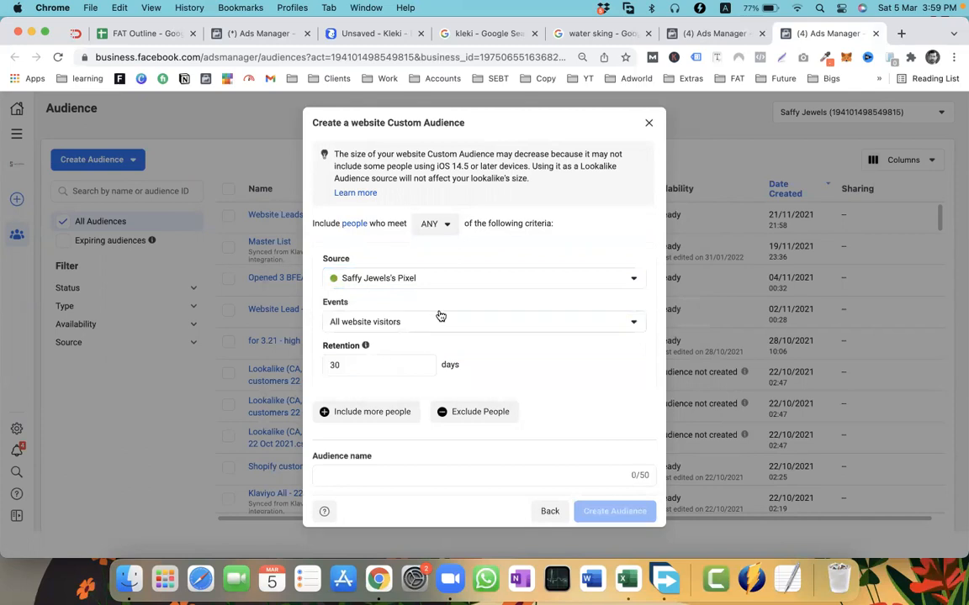
left_click(395, 283)
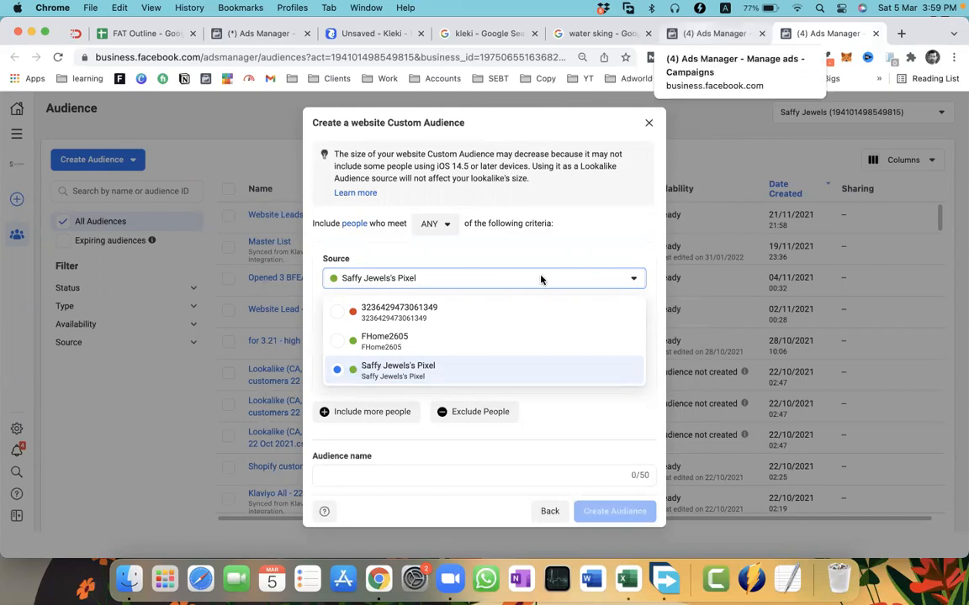
left_click(397, 370)
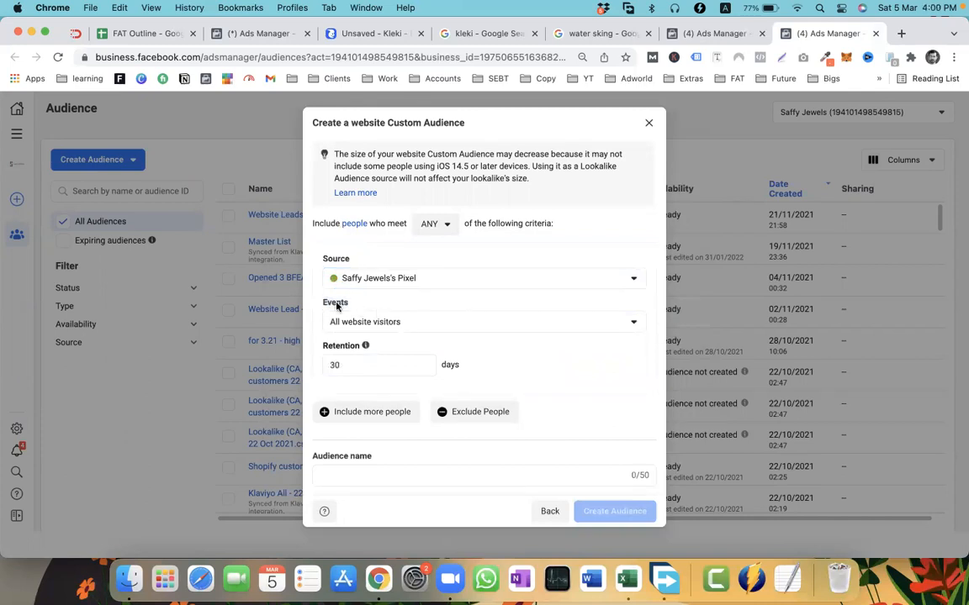
Set the website Custom Audience's event to Purchase with a retention of 14 days
left_click(364, 328)
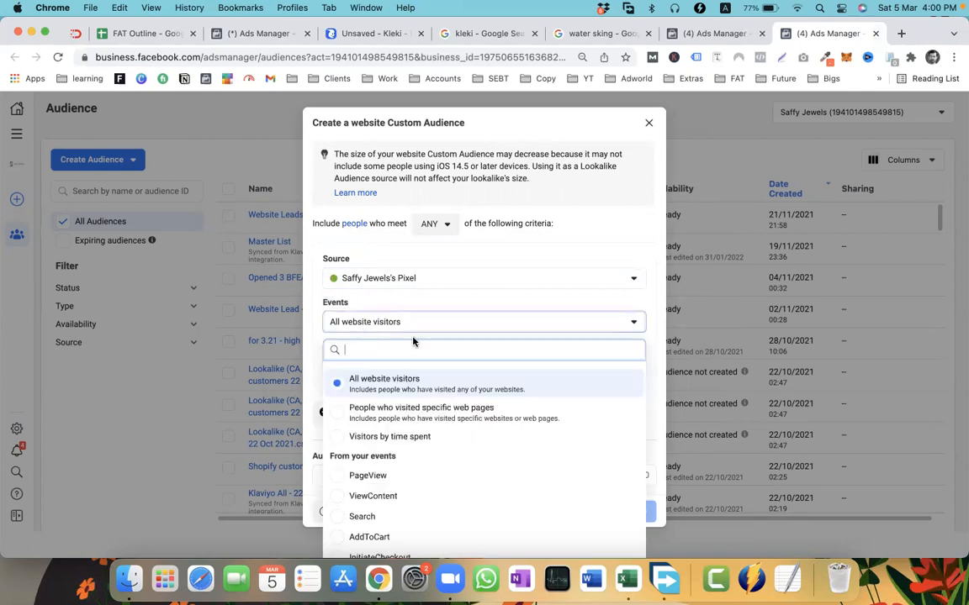
scroll(564, 378, "down", 2)
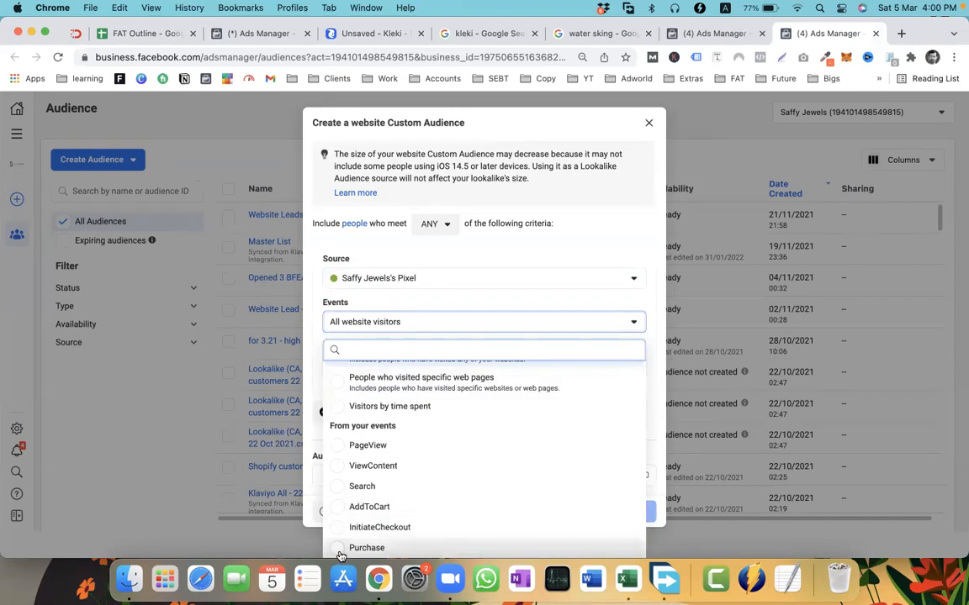
left_click(339, 548)
left_click(352, 366)
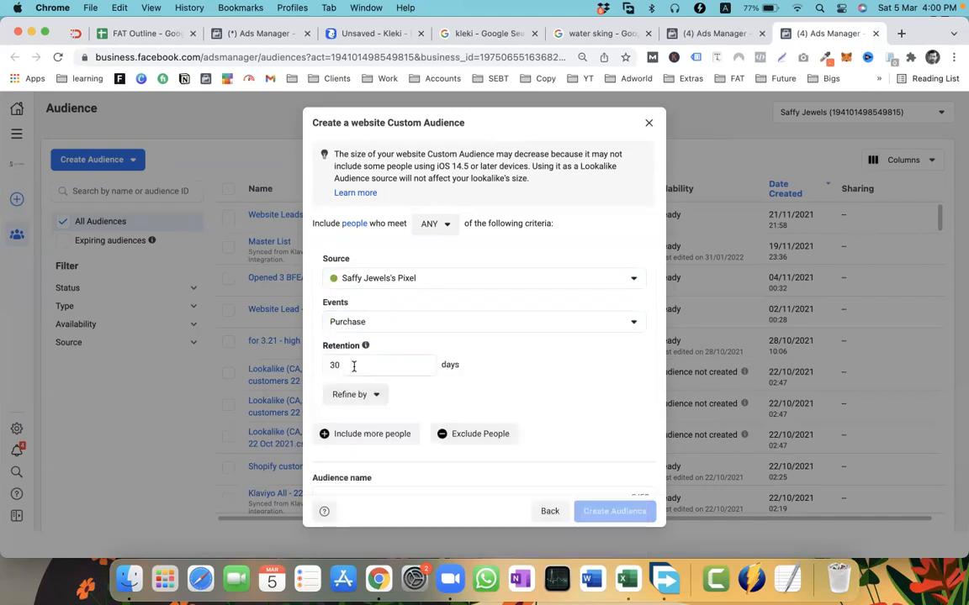
left_click_drag(352, 366, 325, 371)
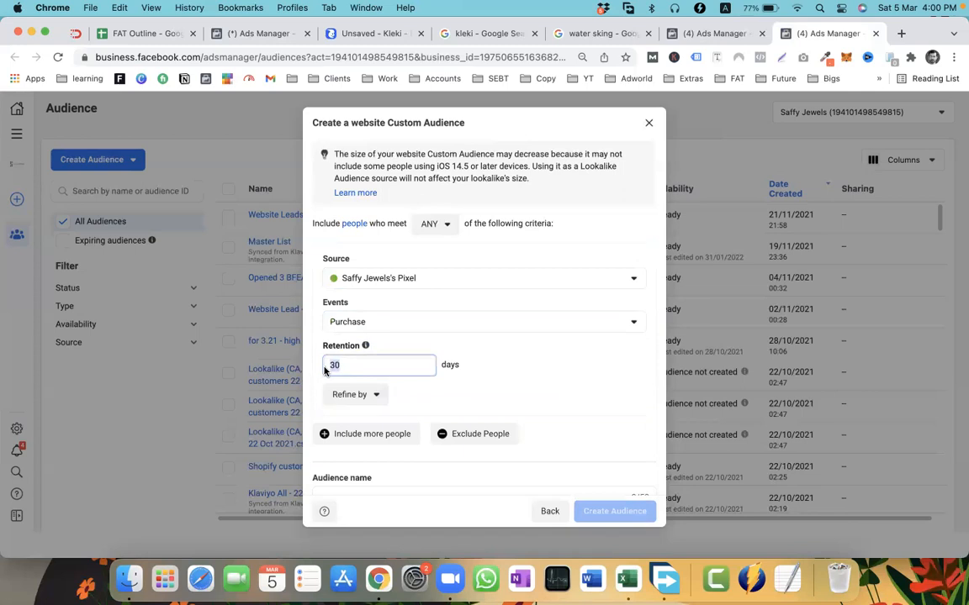
type("14")
left_click(506, 350)
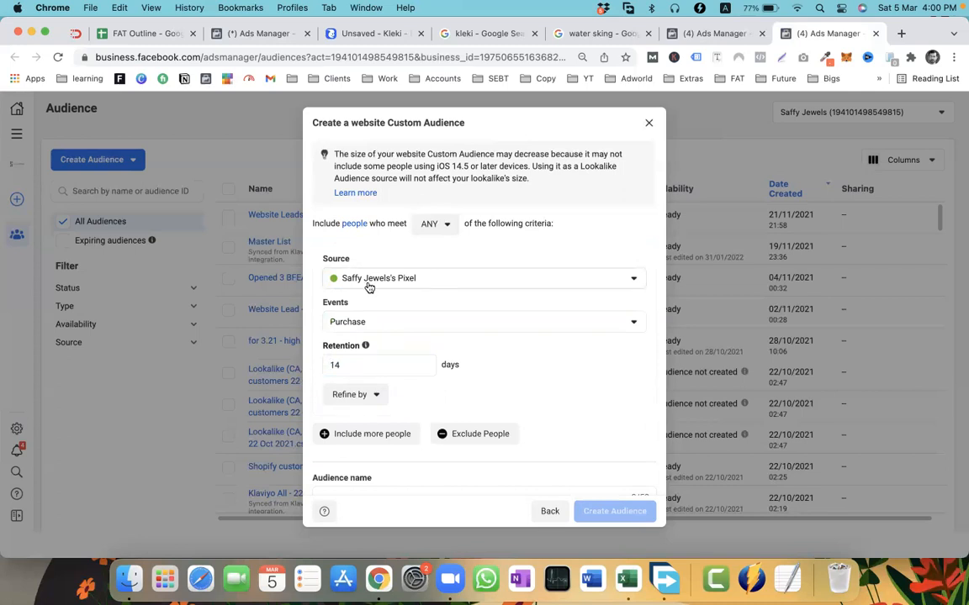
left_click(351, 365)
left_click_drag(350, 365, 326, 366)
left_click(486, 350)
Name the Custom Audience "Purchase - 14" to reflect its event and retention period
scroll(402, 362, "down", 2)
left_click(351, 424)
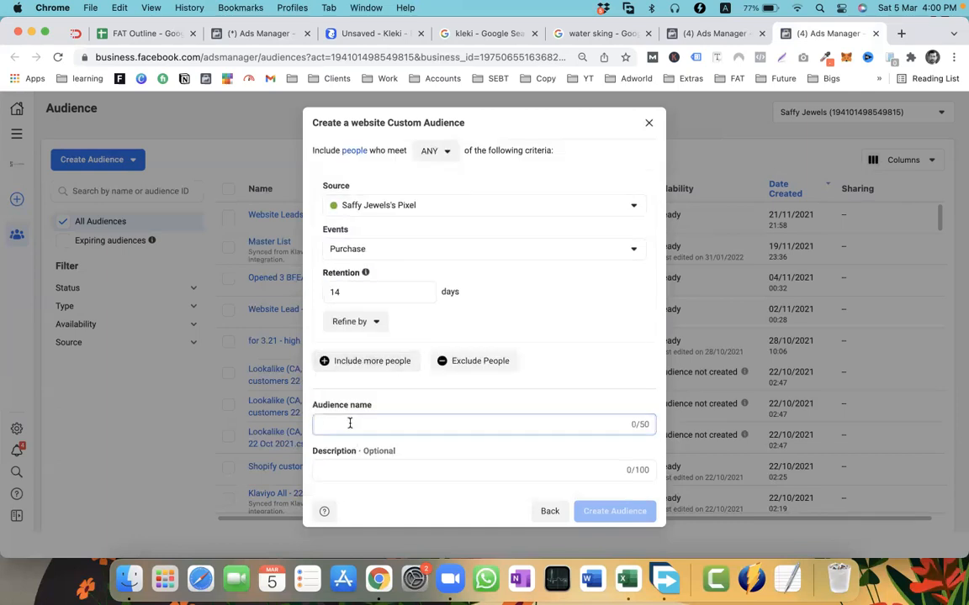
type("Purc")
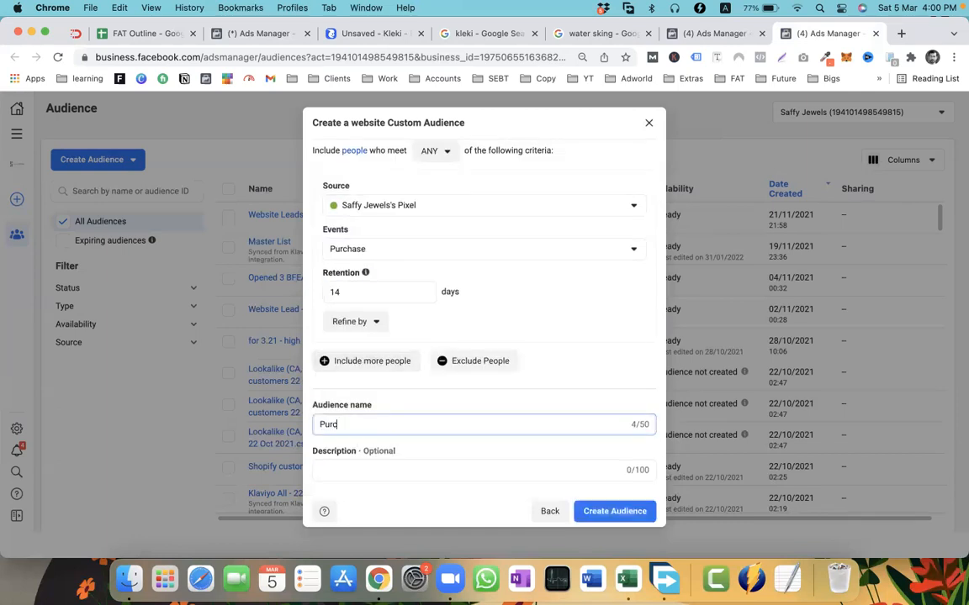
type("hase - 14")
triple_click(361, 426)
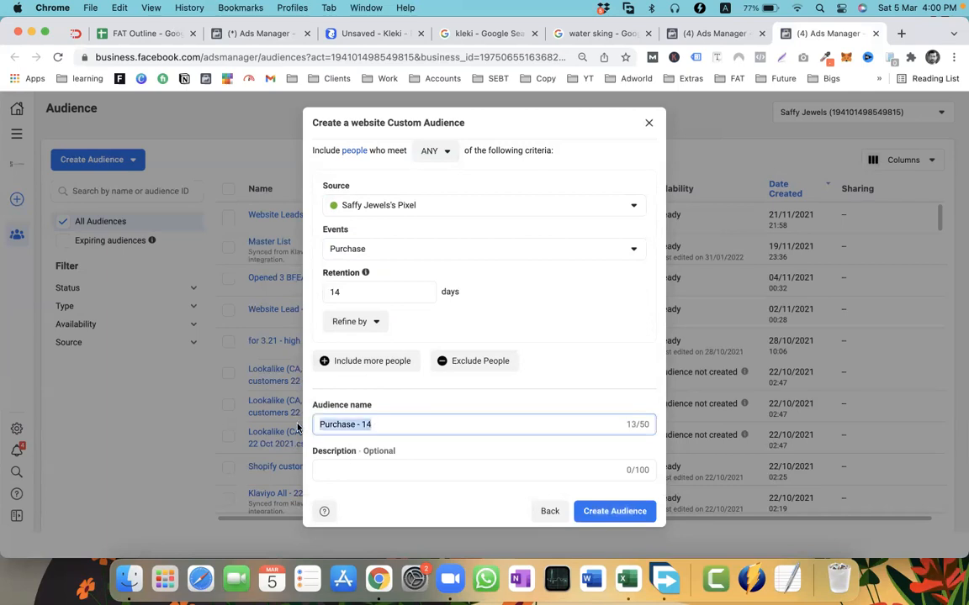
left_click(363, 425)
double_click(364, 424)
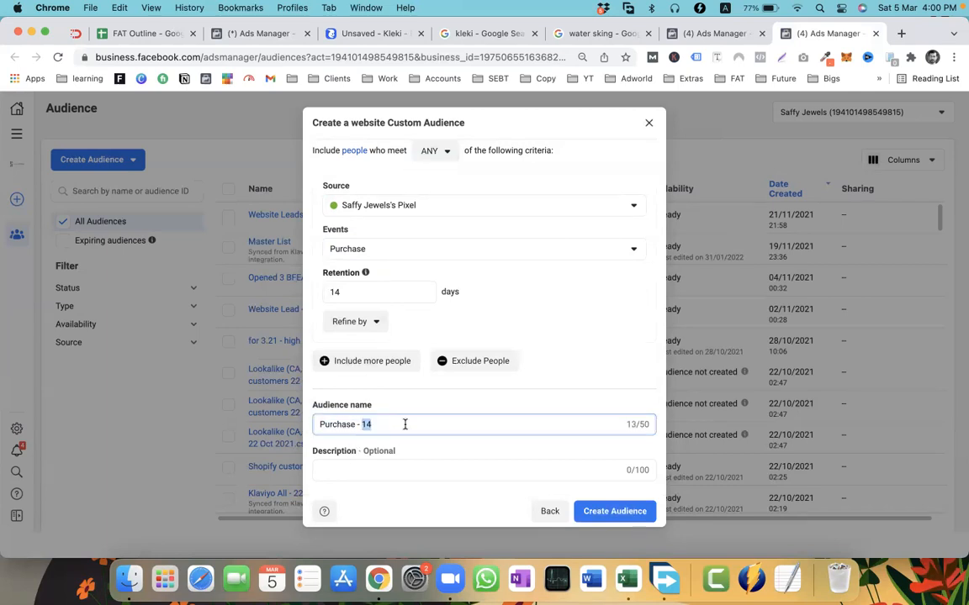
left_click(328, 291)
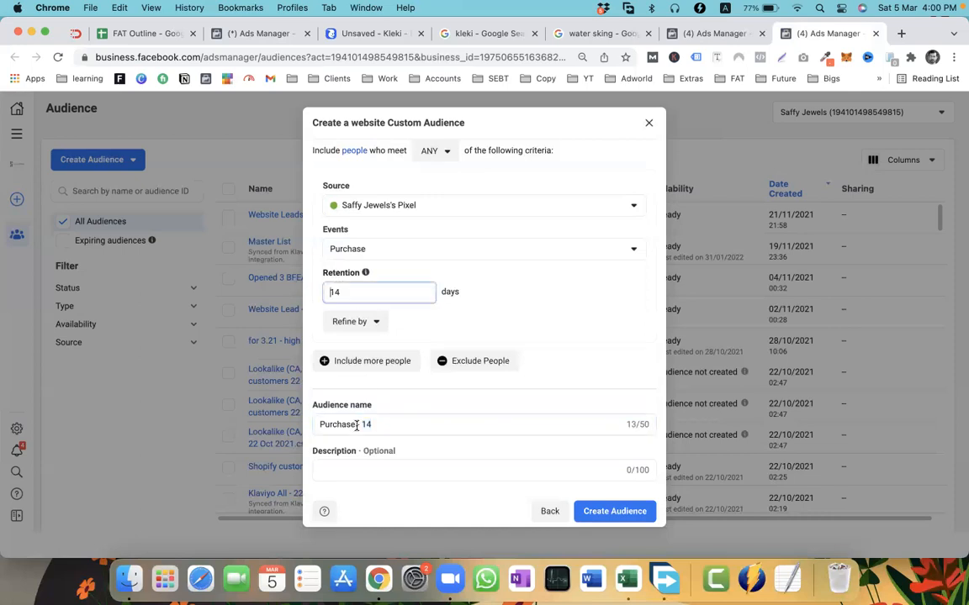
left_click_drag(362, 424, 395, 425)
left_click(386, 425)
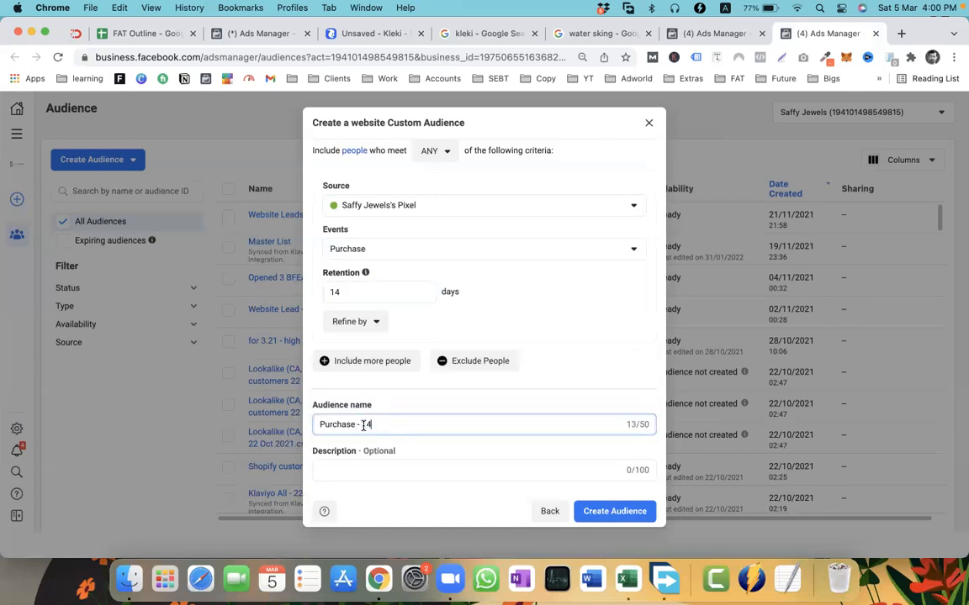
double_click(364, 425)
left_click(357, 427)
left_click(388, 424)
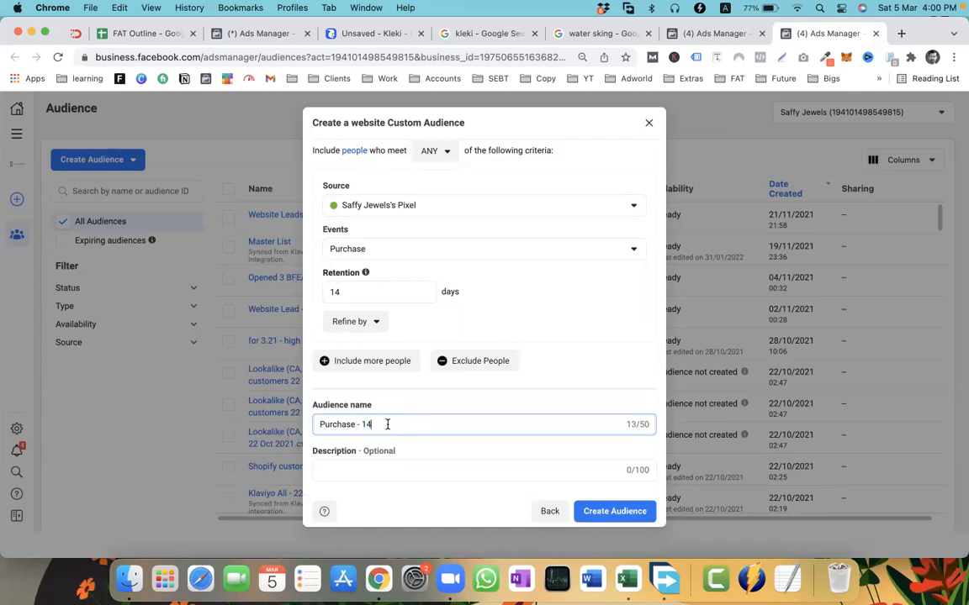
Rename the audience as "Buyers - 14", create it, and close the completion dialog
double_click(343, 425)
type("Buyers")
left_click_drag(315, 424, 520, 445)
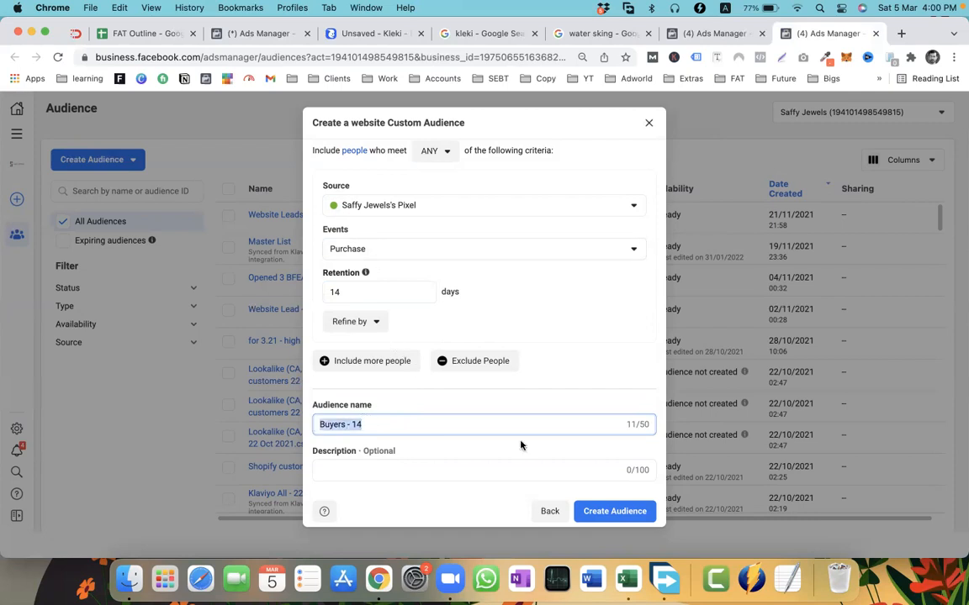
left_click(609, 511)
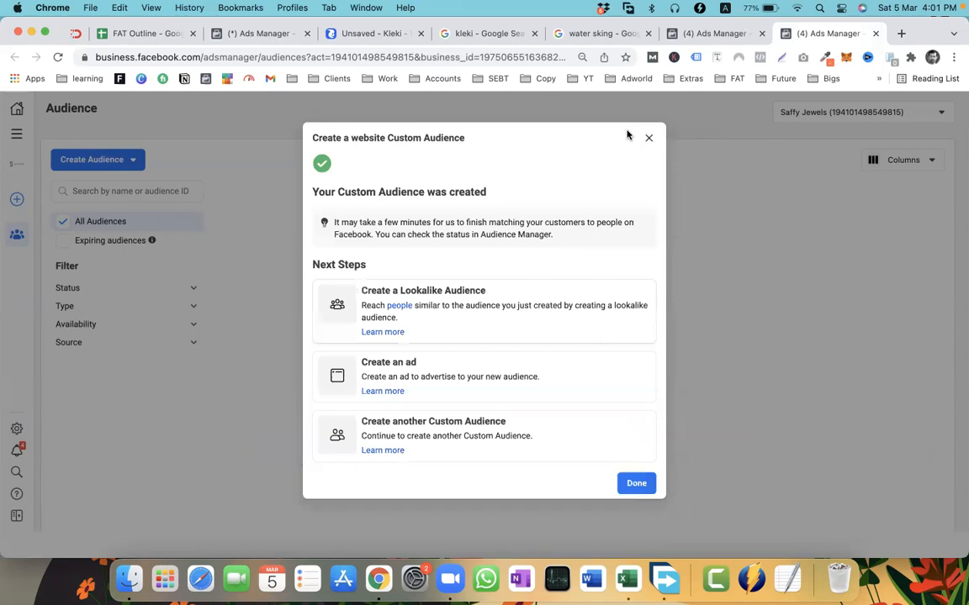
left_click(649, 139)
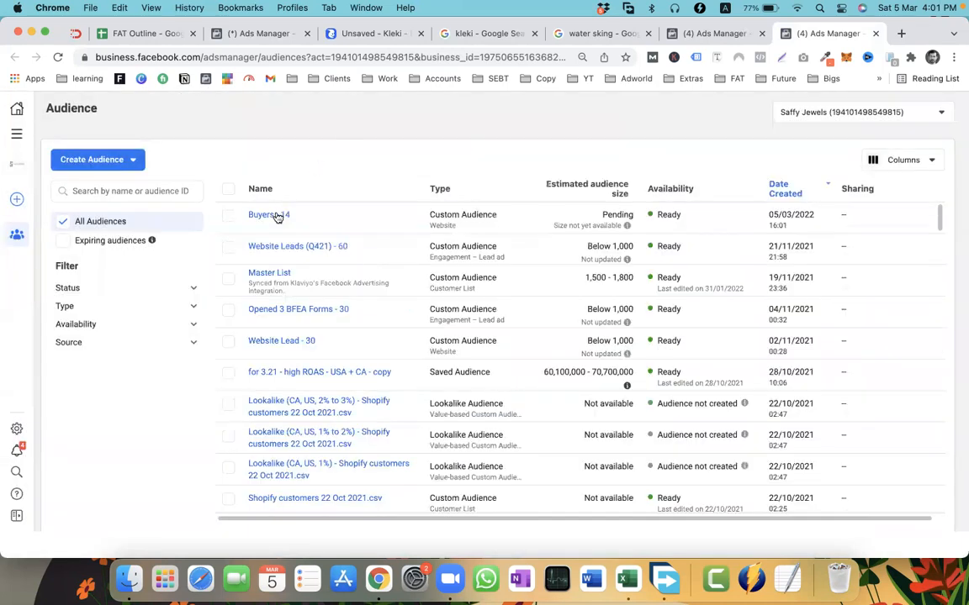
Create a new Traffic campaign from the Saffy Jewels campaigns list and open its ad set at the audience settings
mouse_move(278, 216)
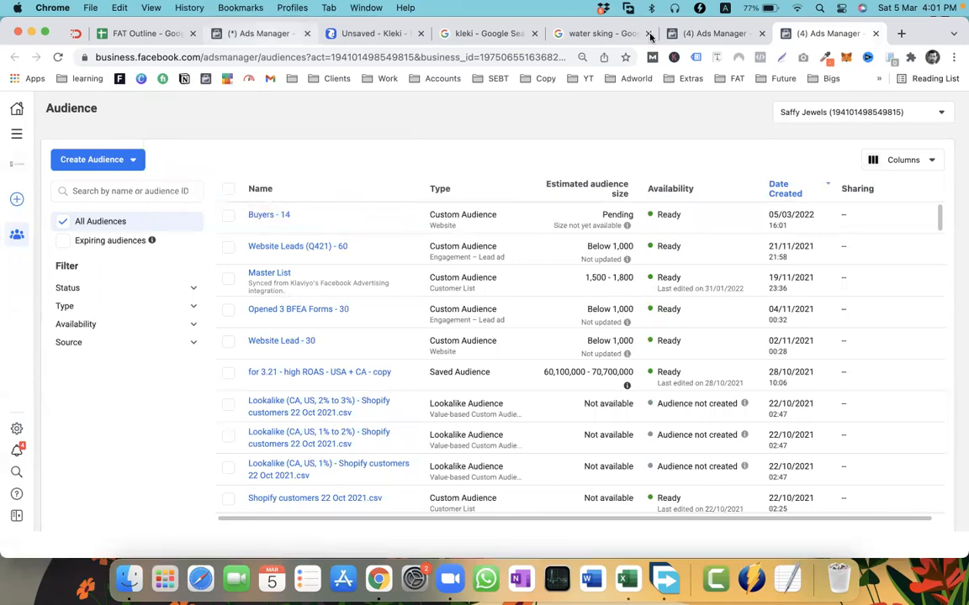
left_click(692, 37)
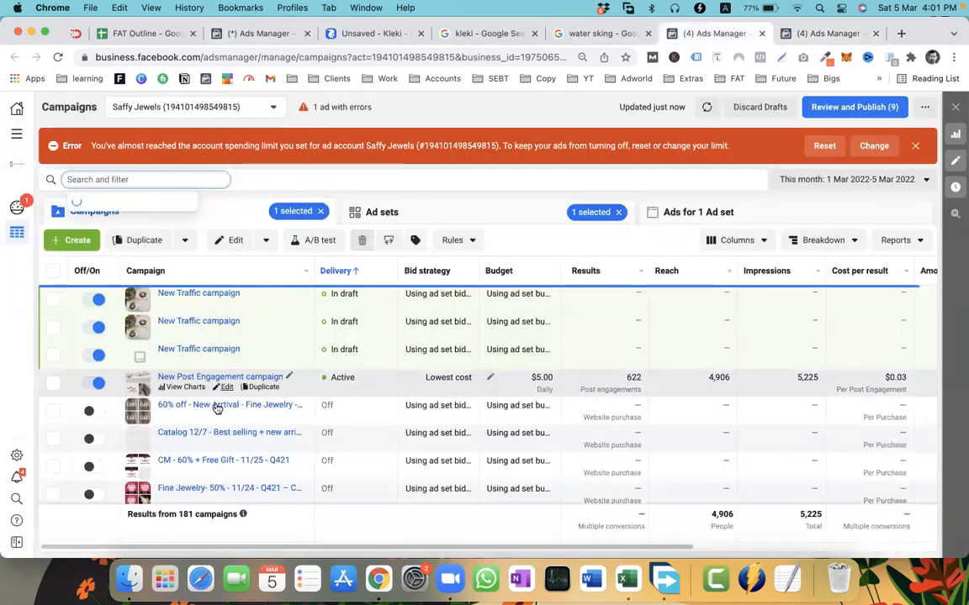
left_click(85, 240)
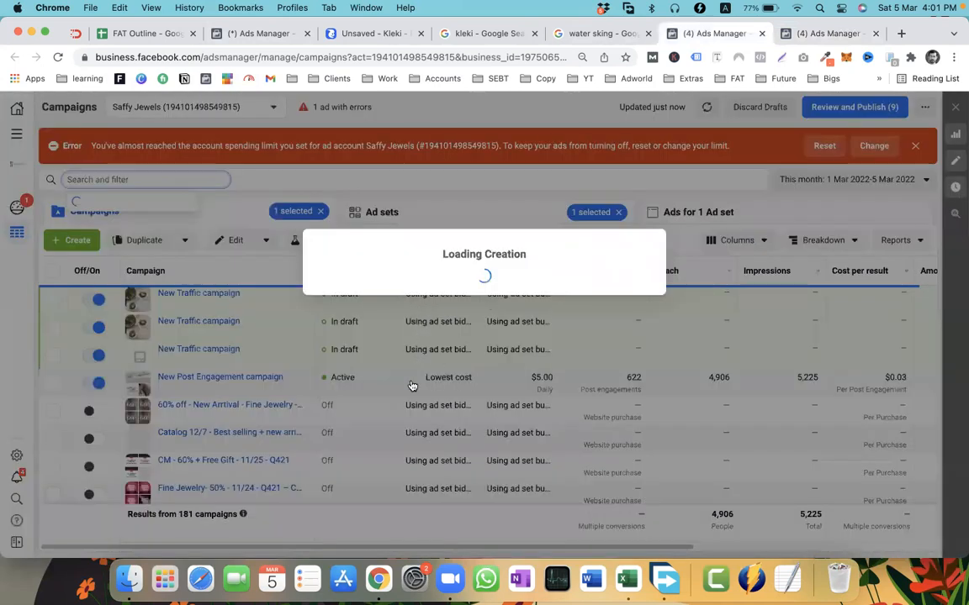
left_click(382, 325)
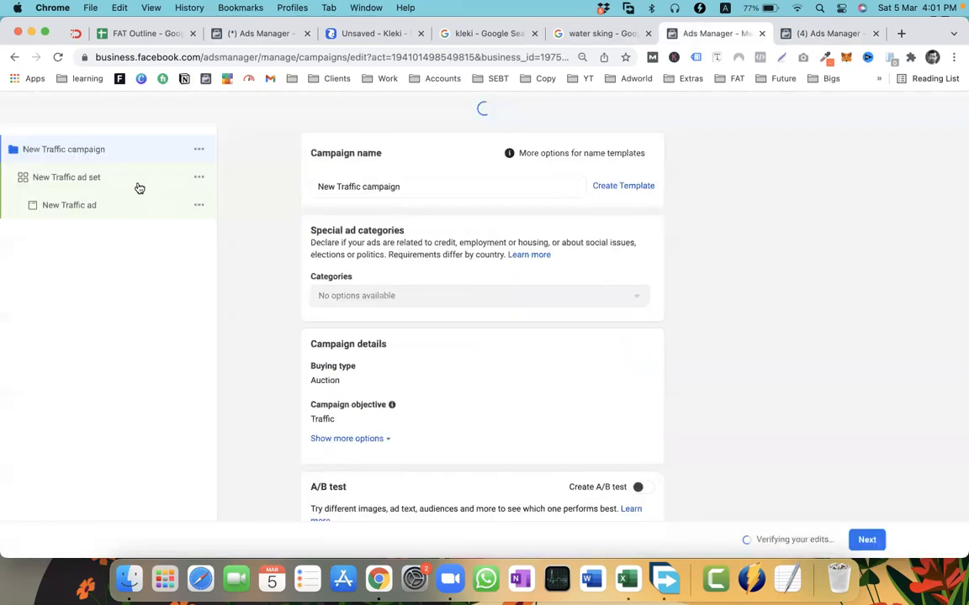
left_click(135, 181)
scroll(397, 252, "down", 10)
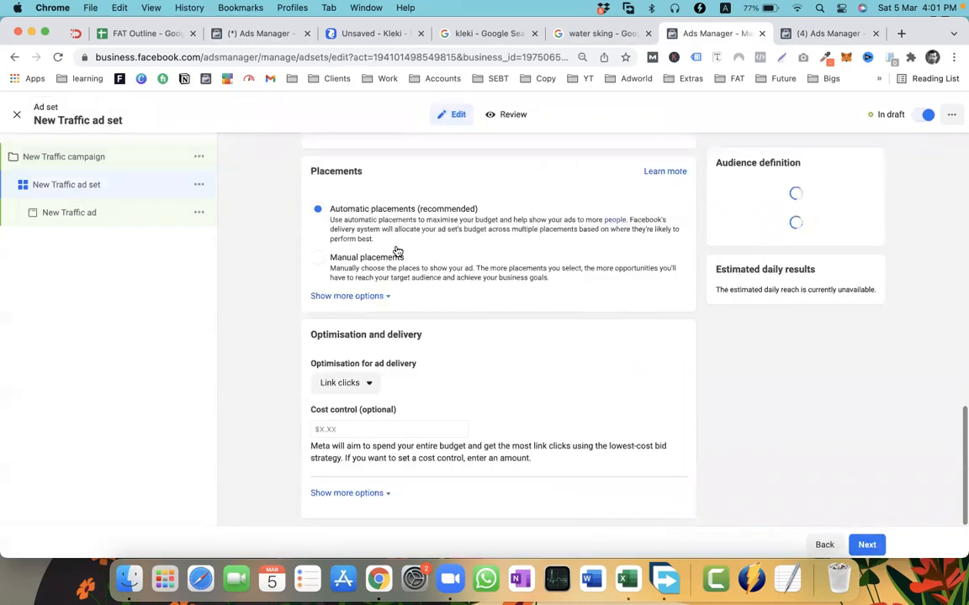
scroll(395, 250, "up", 10)
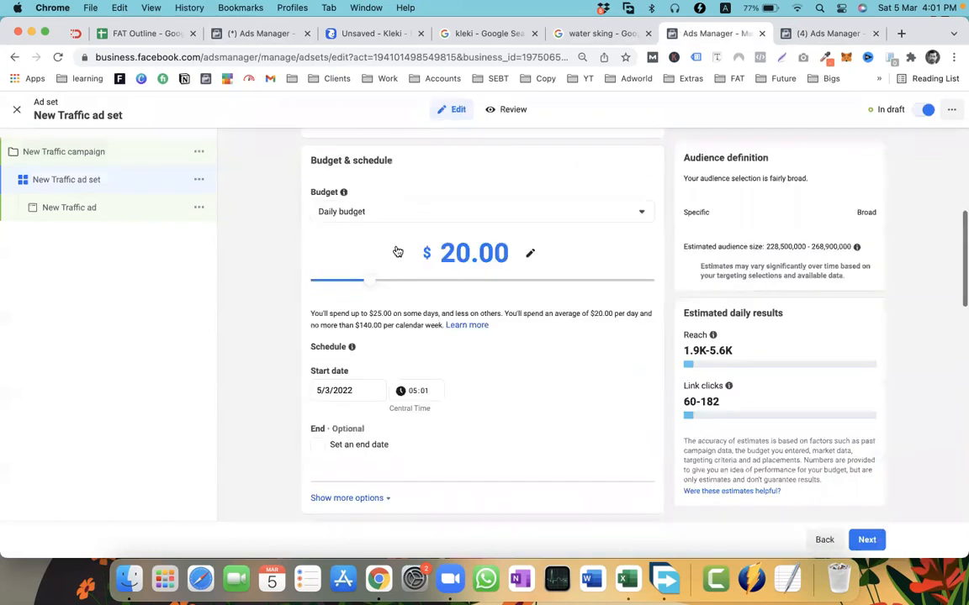
scroll(349, 414, "down", 5)
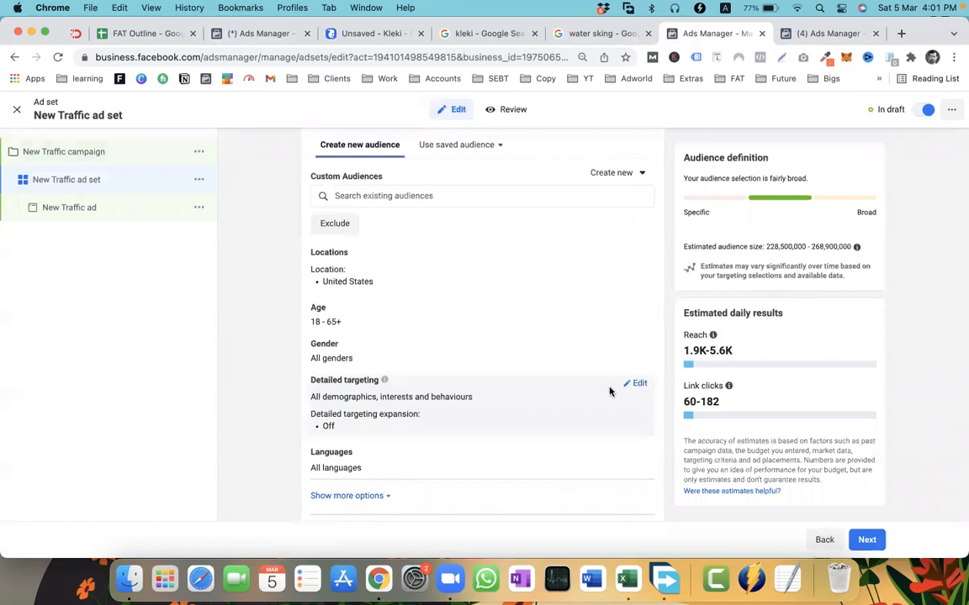
left_click(379, 429)
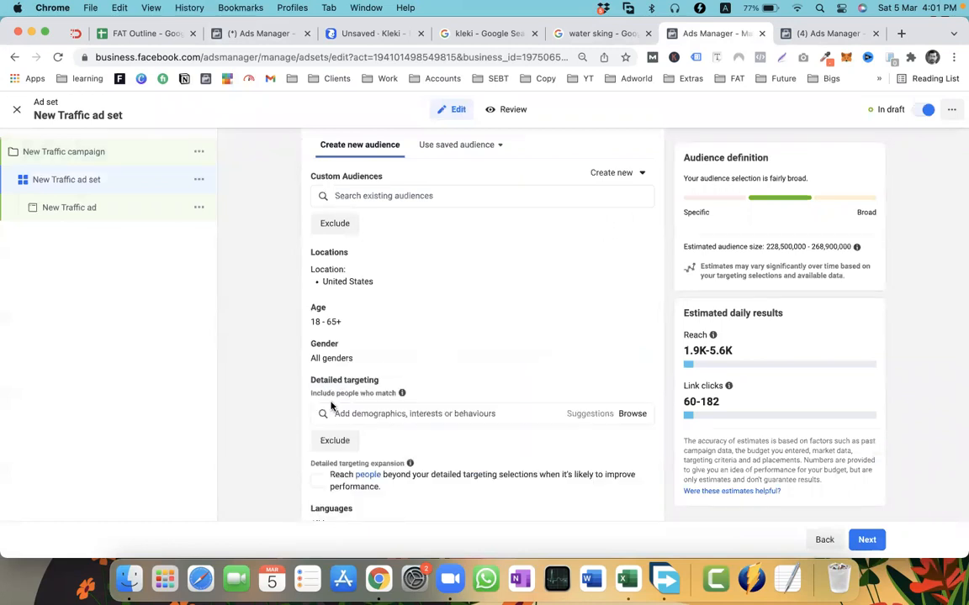
left_click(333, 410)
type("hg")
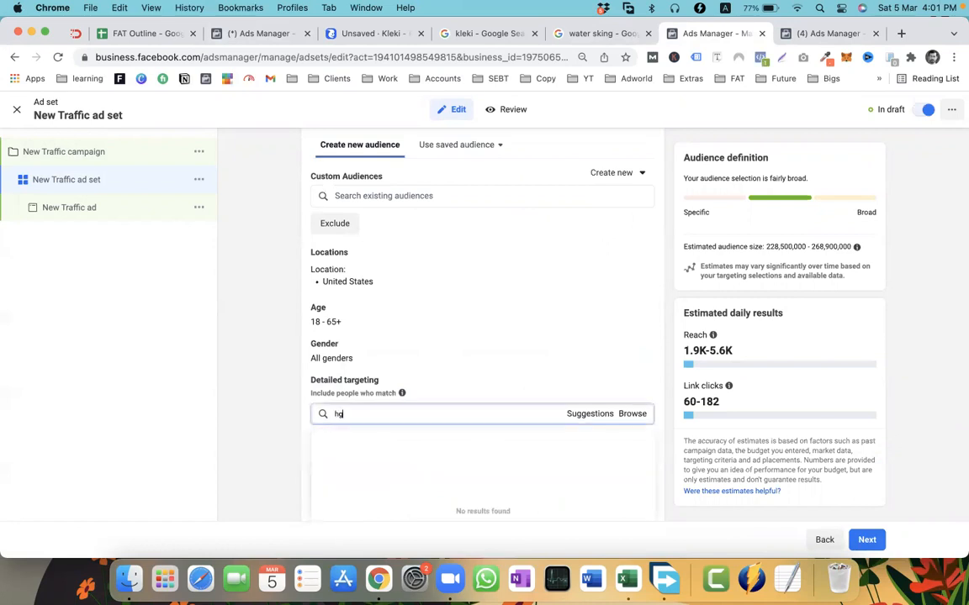
type("v")
key("BackSpace")
key("BackSpace")
key("BackSpace")
scroll(357, 423, "up", 5)
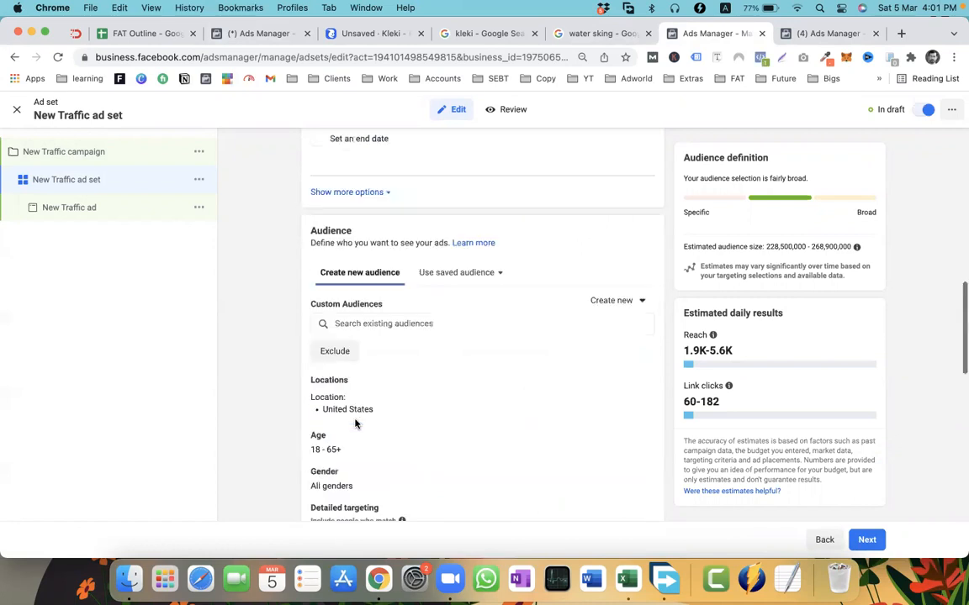
scroll(355, 423, "up", 2)
scroll(355, 423, "down", 2)
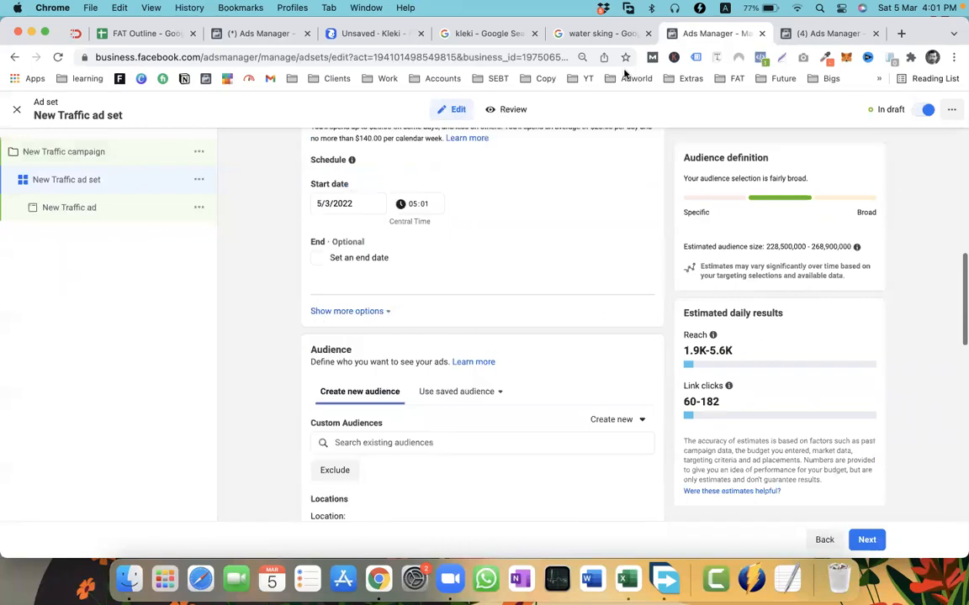
Check the audience type of Buyers - 14 in the audiences list and return to the ad set
left_click(828, 33)
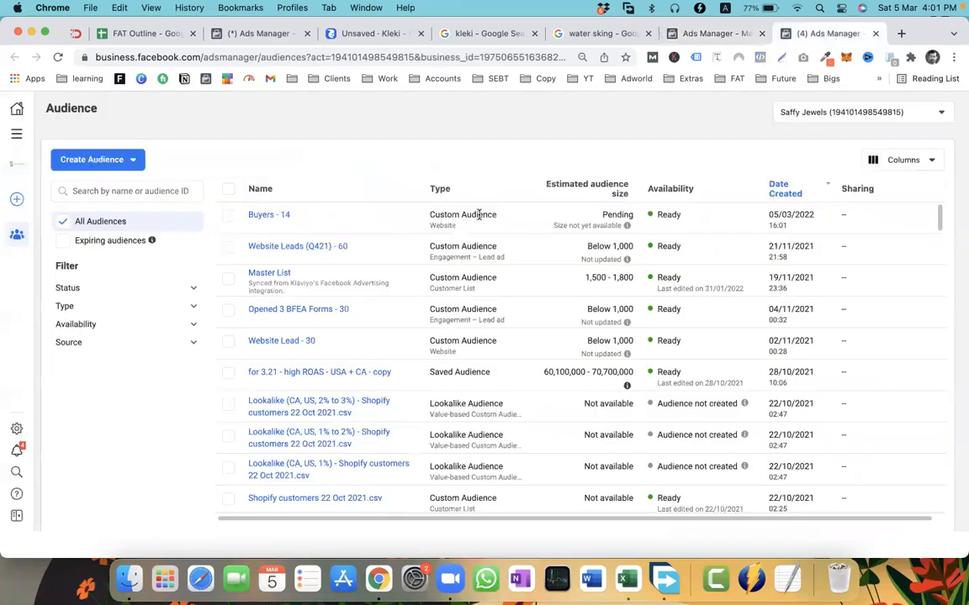
left_click_drag(497, 218, 428, 215)
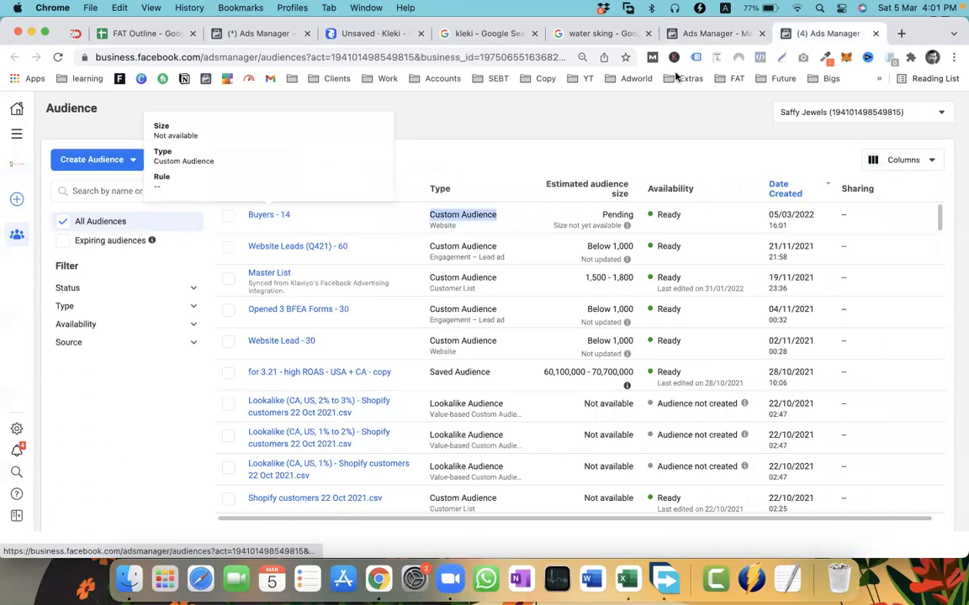
left_click(697, 37)
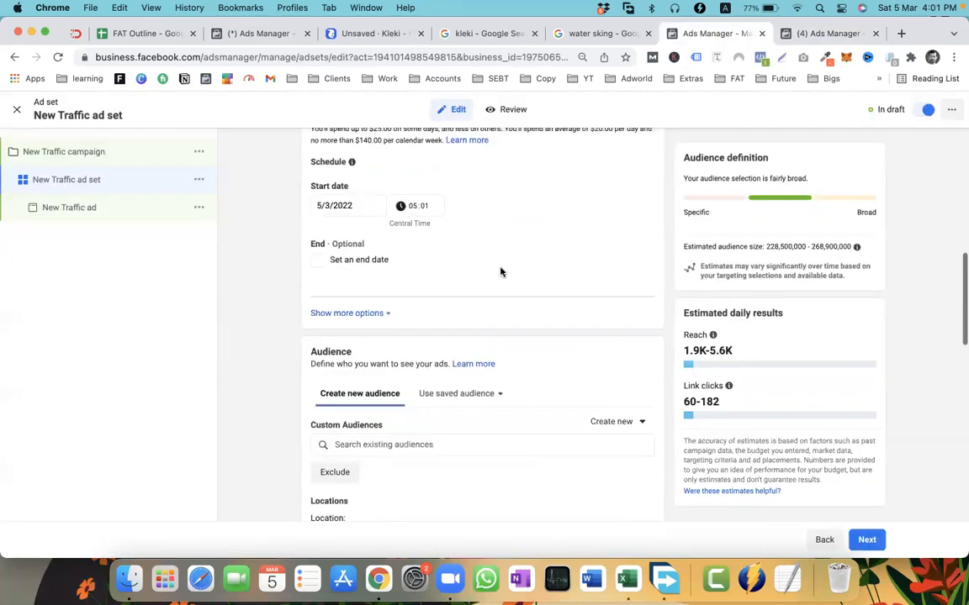
Search the ad set's existing Custom Audiences for "buy" and add Buyers - 14
scroll(500, 271, "down", 5)
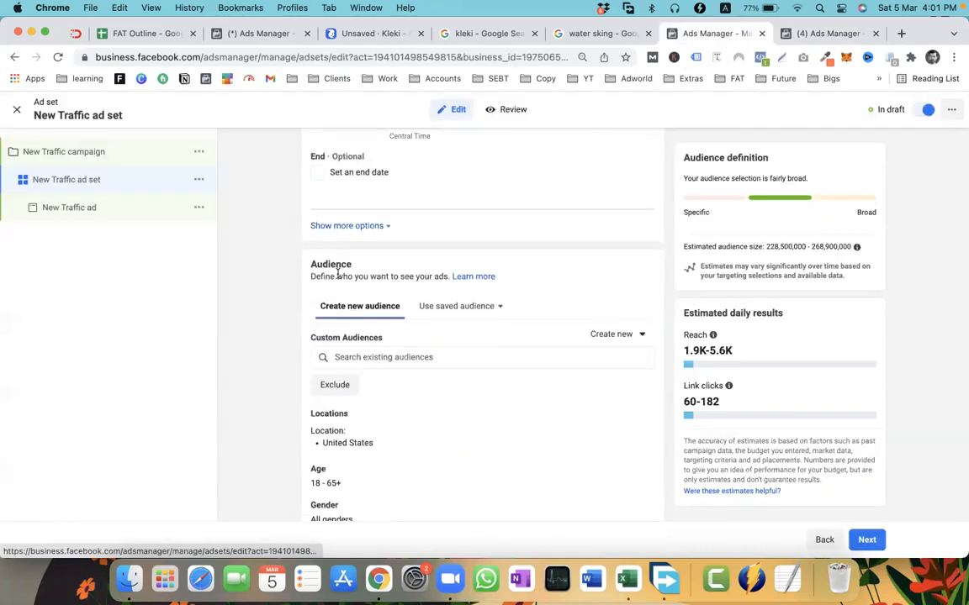
scroll(337, 273, "down", 2)
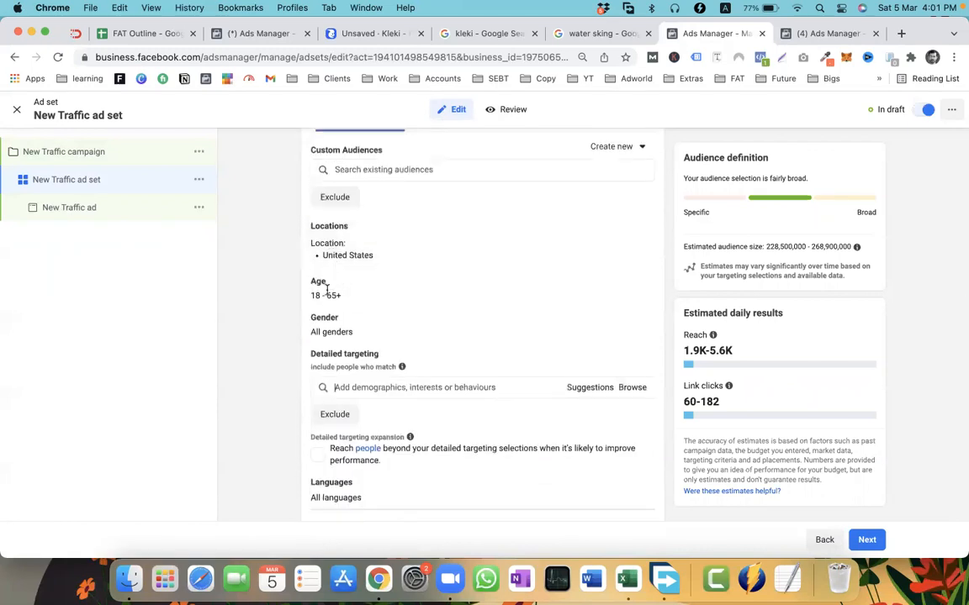
left_click(343, 391)
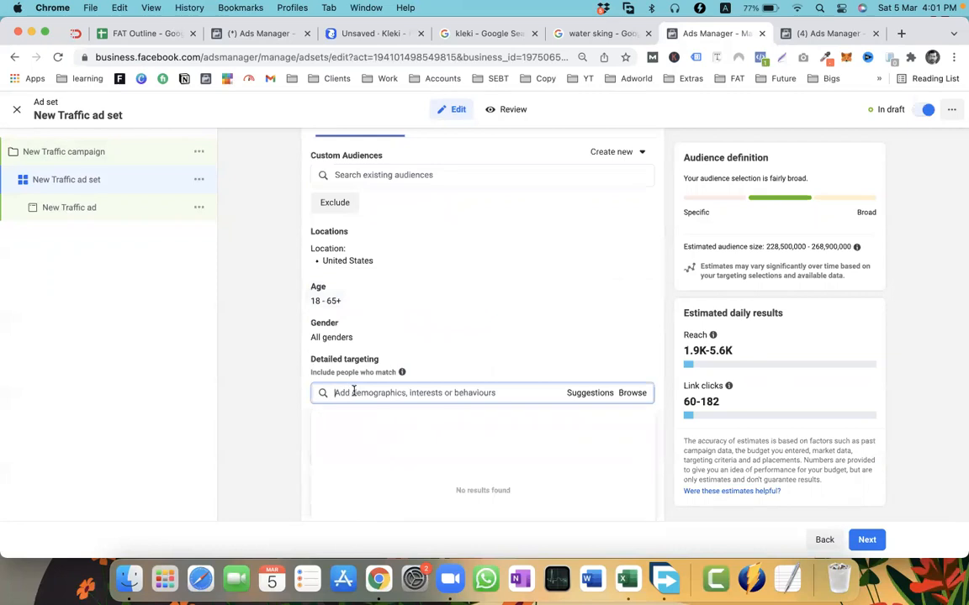
scroll(319, 345, "up", 2)
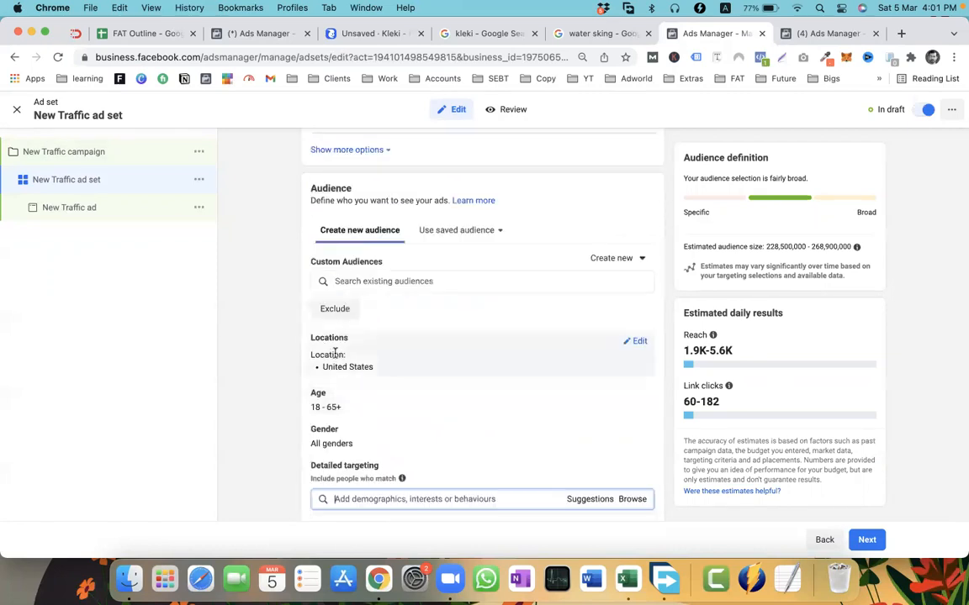
scroll(335, 353, "up", 1)
left_click(364, 321)
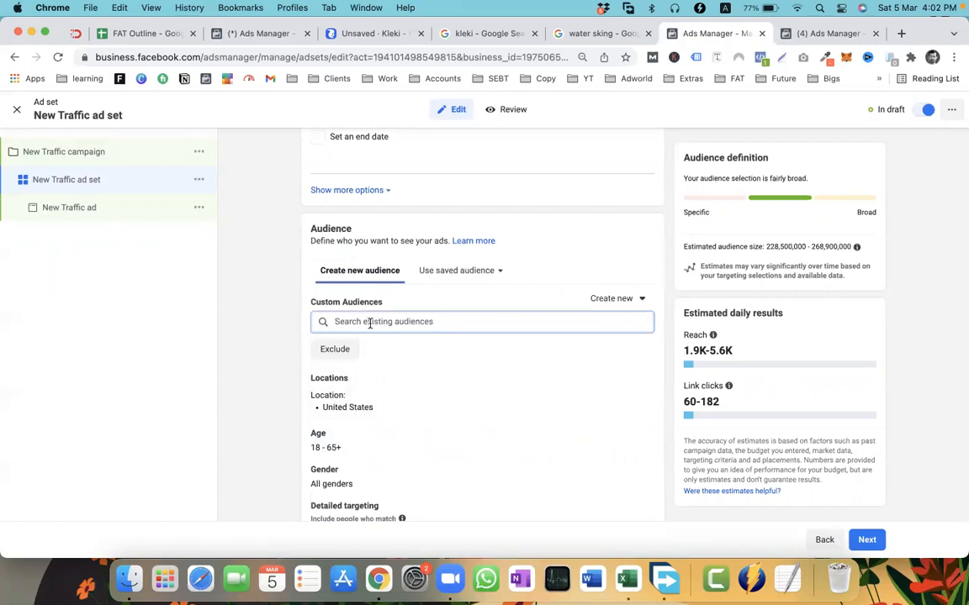
left_click(370, 323)
type("buy")
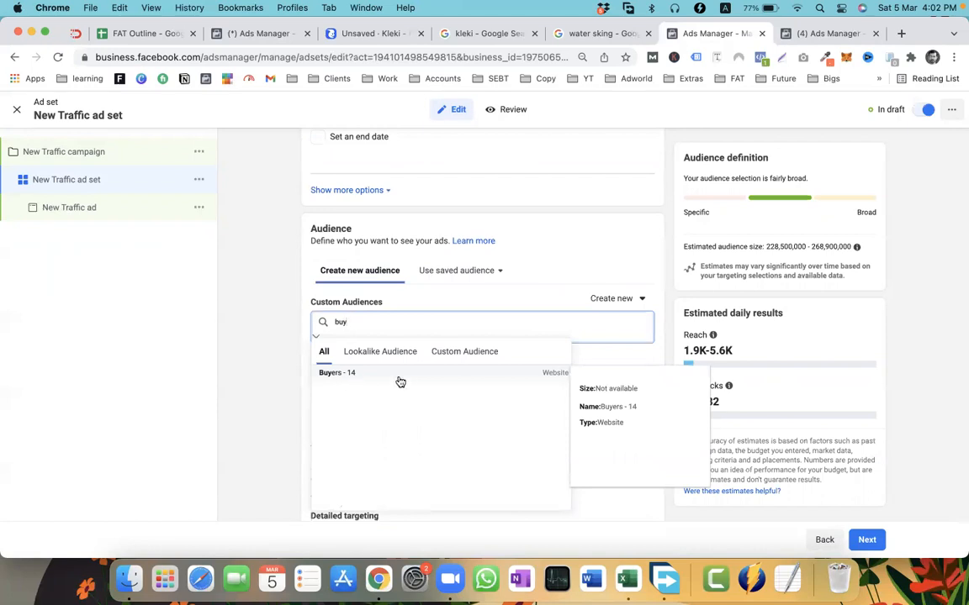
left_click(327, 372)
Read the notice about website Custom Audience size above the selected audience
scroll(389, 368, "down", 4)
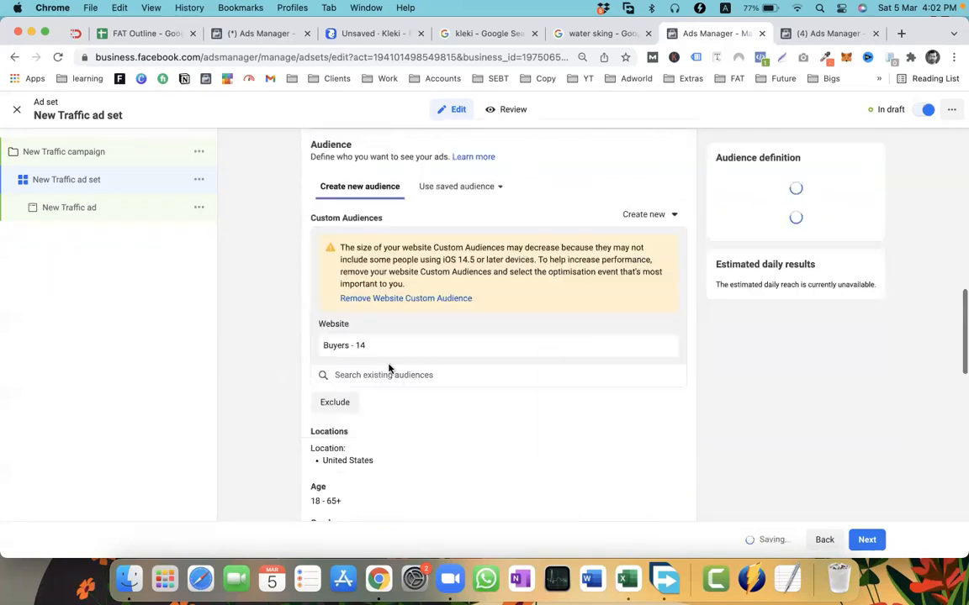
scroll(388, 368, "up", 2)
scroll(350, 255, "up", 1)
left_click_drag(349, 258, 422, 284)
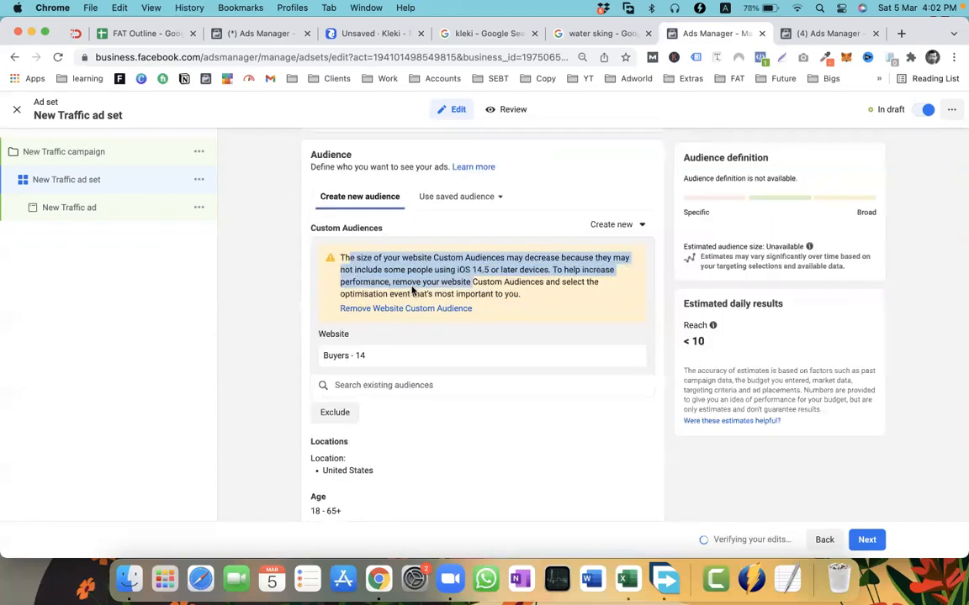
triple_click(379, 282)
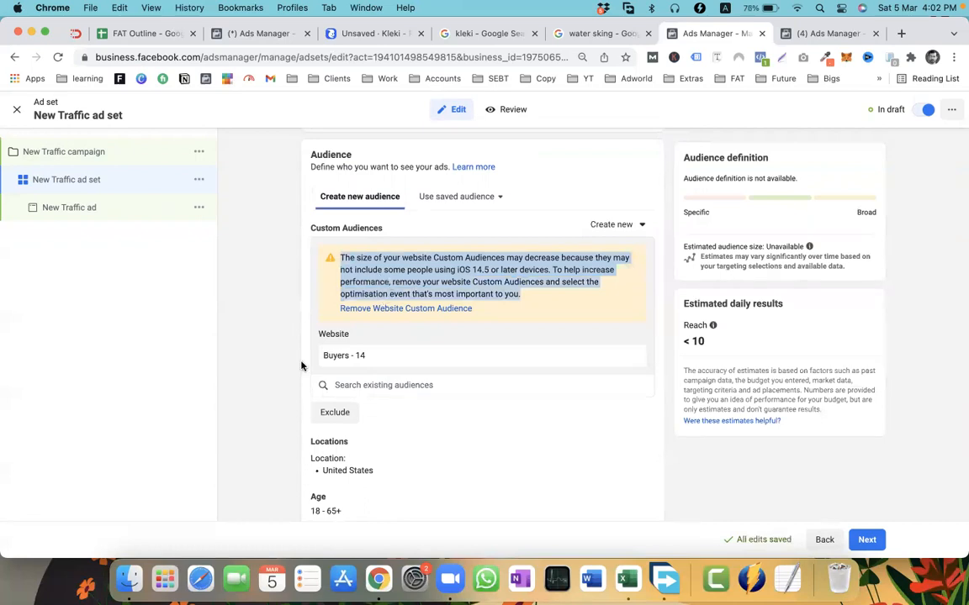
left_click(236, 335)
Examine the selected Custom Audience together with the ad set's location, age, gender and detailed targeting settings
left_click_drag(326, 360, 367, 357)
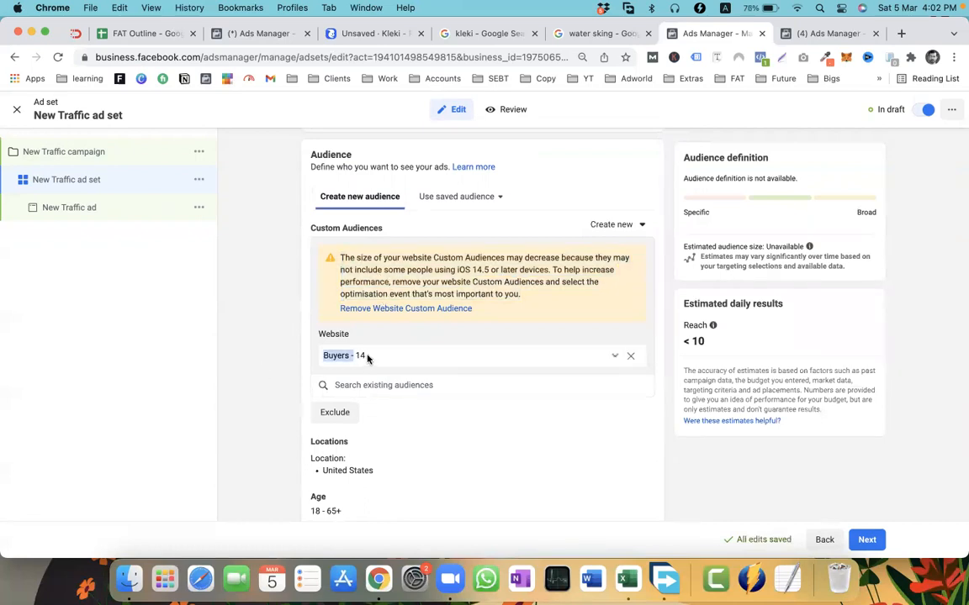
scroll(359, 410, "down", 4)
scroll(359, 409, "down", 2)
scroll(359, 408, "up", 4)
scroll(359, 409, "up", 1)
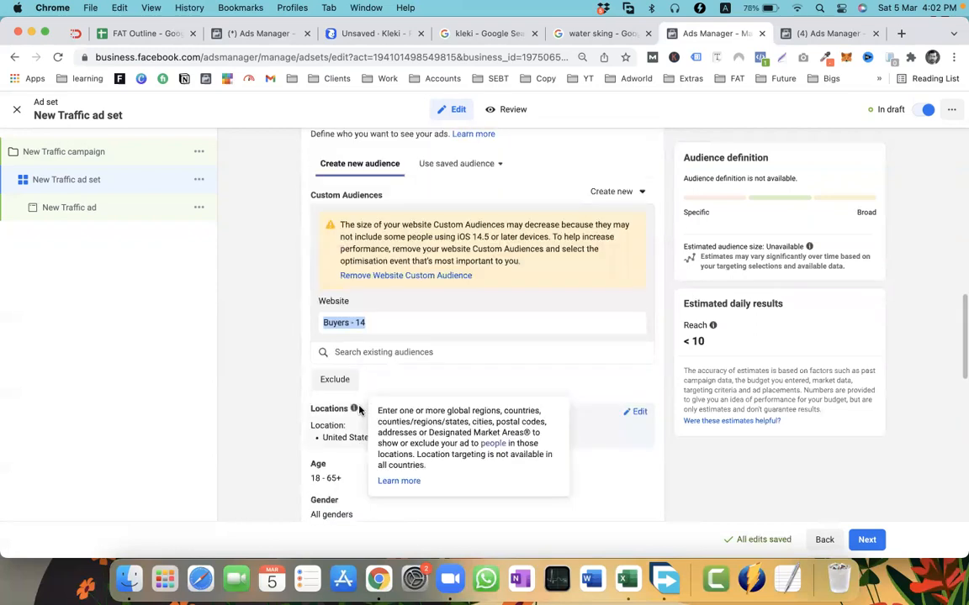
scroll(269, 420, "down", 3)
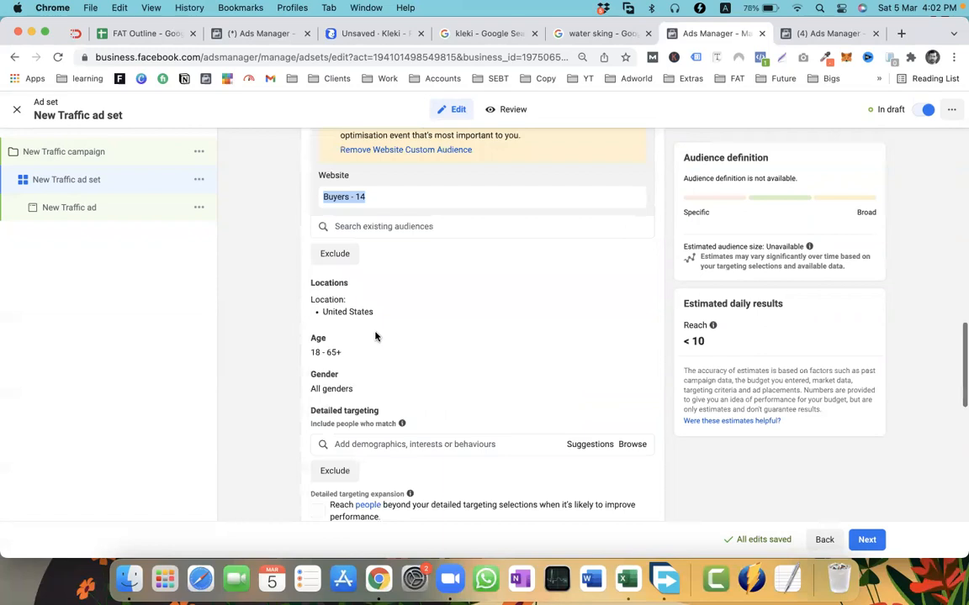
scroll(345, 405, "down", 1)
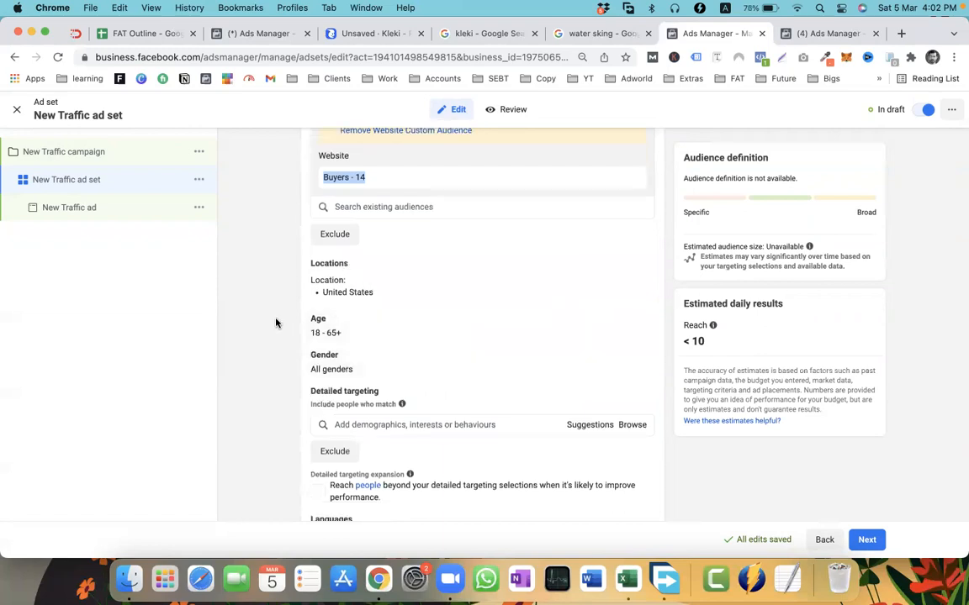
scroll(275, 322, "up", 2)
left_click_drag(344, 402, 315, 401)
left_click_drag(377, 360, 338, 357)
scroll(336, 353, "up", 2)
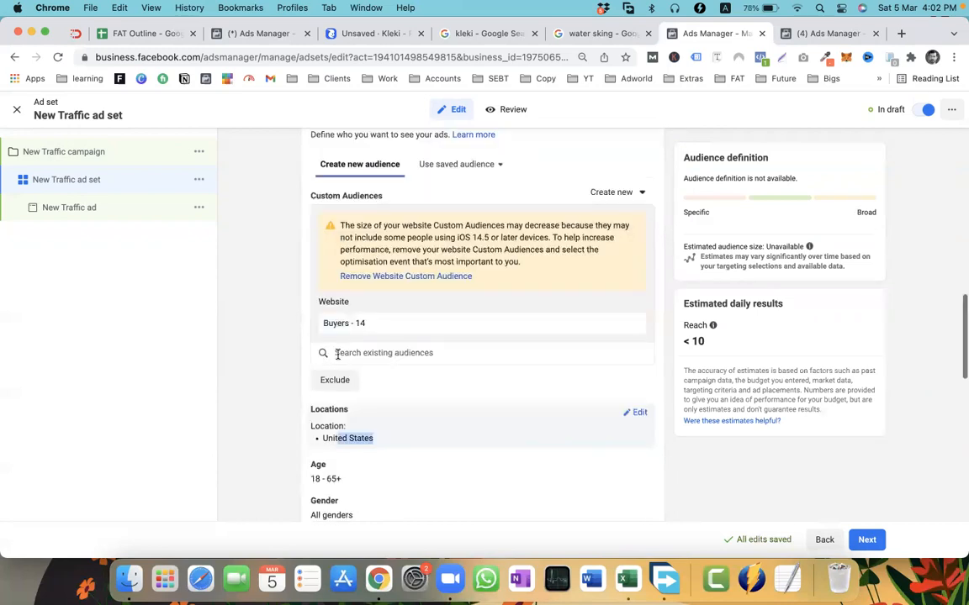
Remove Buyers - 14 from the ad set's Custom Audiences
left_click(323, 348)
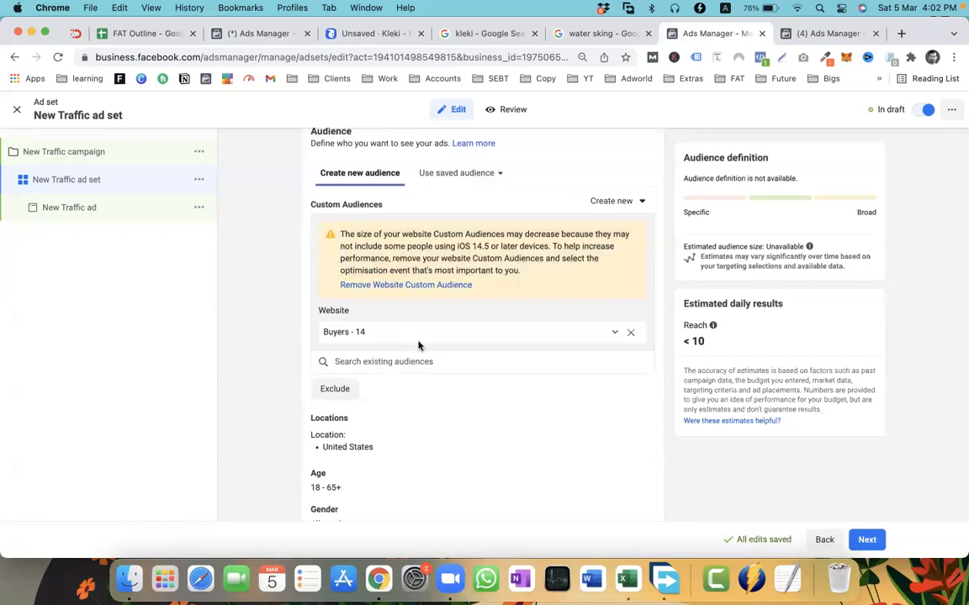
left_click_drag(379, 338, 281, 349)
left_click(282, 349)
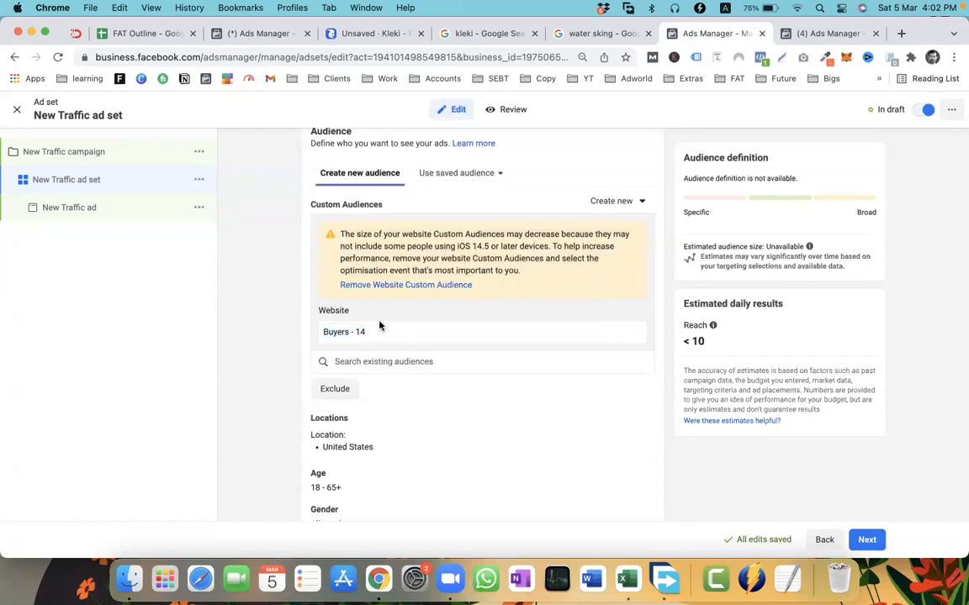
left_click_drag(390, 335, 322, 339)
left_click(320, 343)
left_click(631, 335)
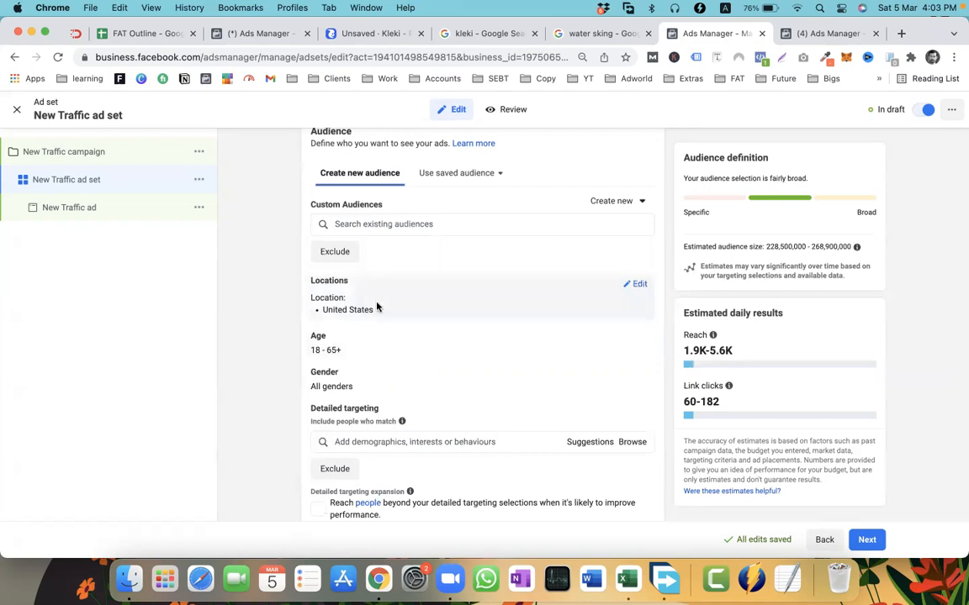
Add the Furniture interest to the ad set's detailed targeting
scroll(373, 400, "down", 3)
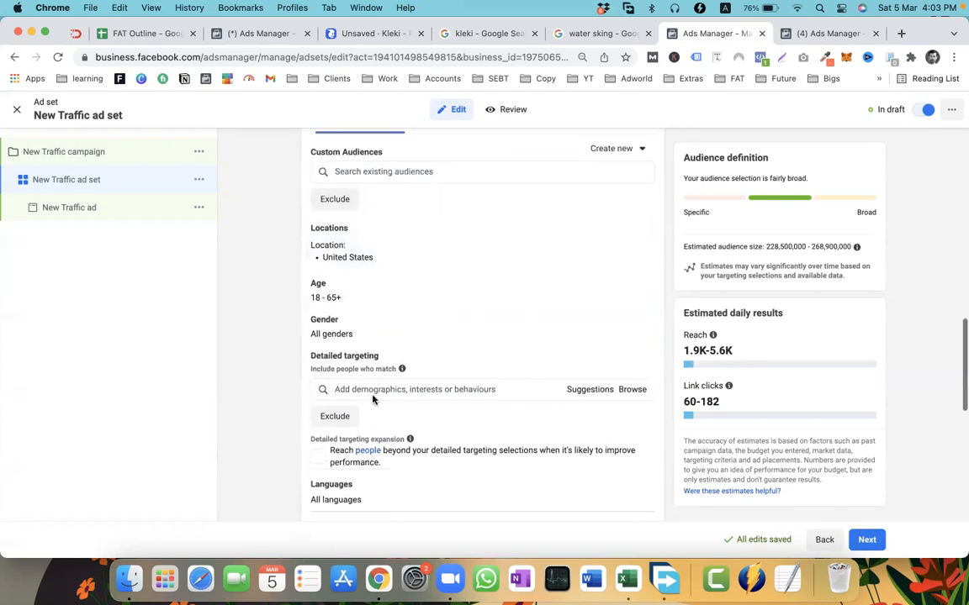
left_click(374, 394)
type("furni")
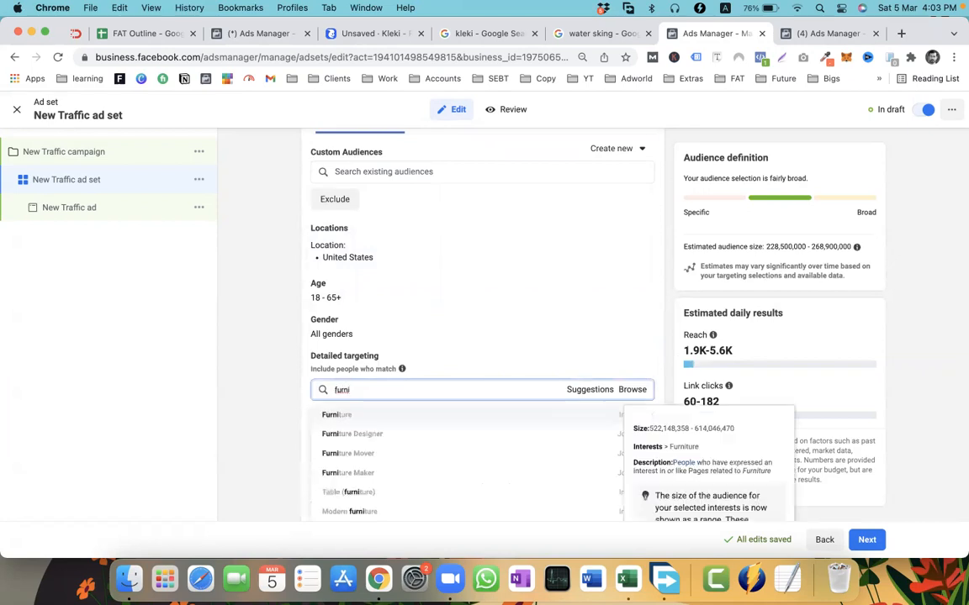
left_click(357, 416)
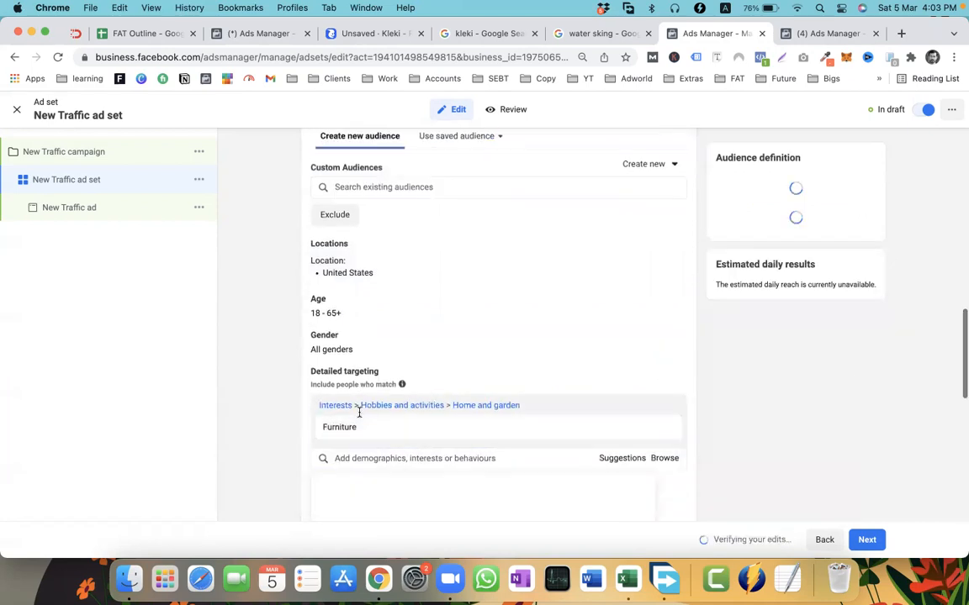
scroll(360, 415, "down", 1)
left_click(283, 383)
scroll(283, 382, "up", 1)
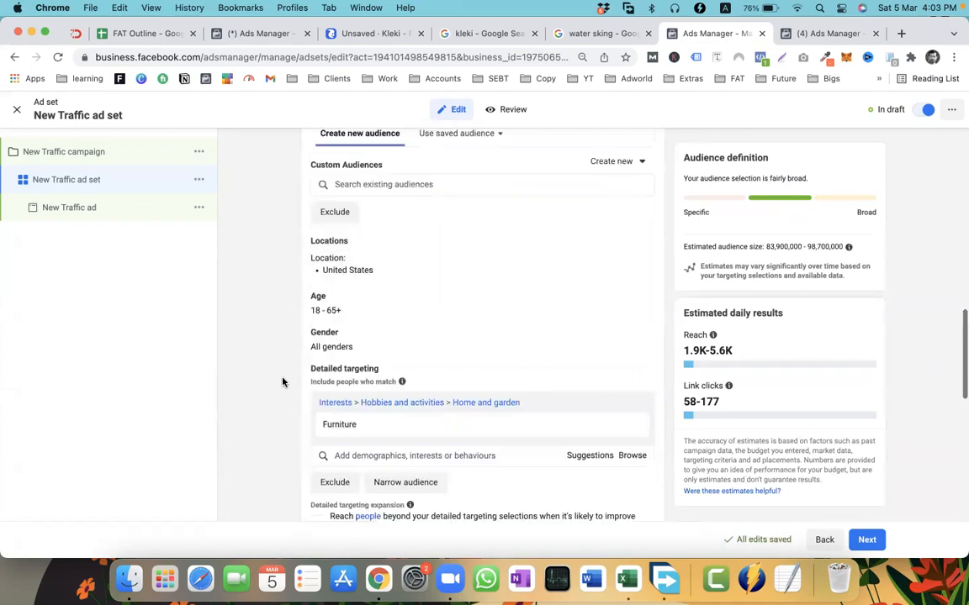
scroll(283, 382, "up", 1)
scroll(283, 382, "up", 1)
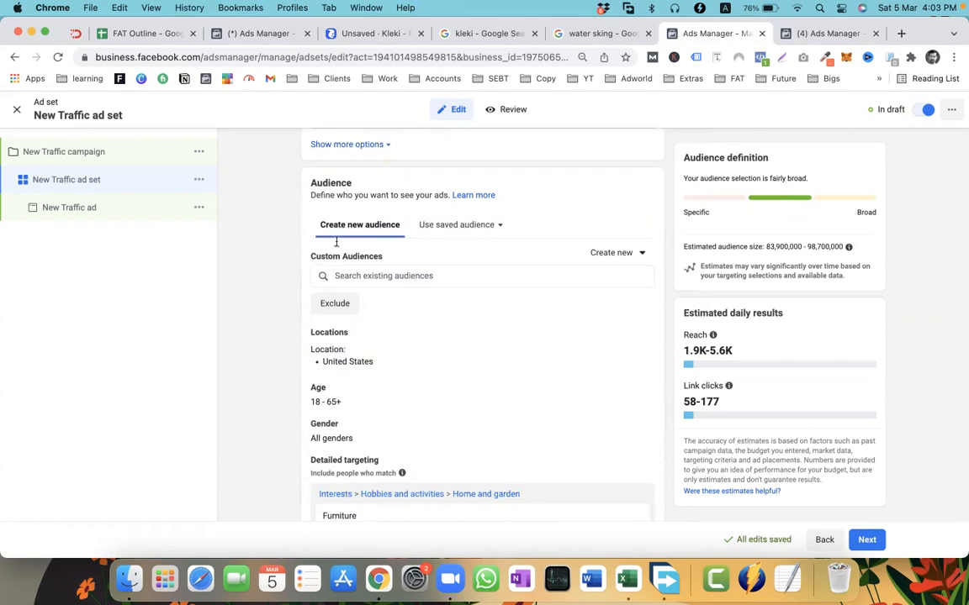
left_click(807, 34)
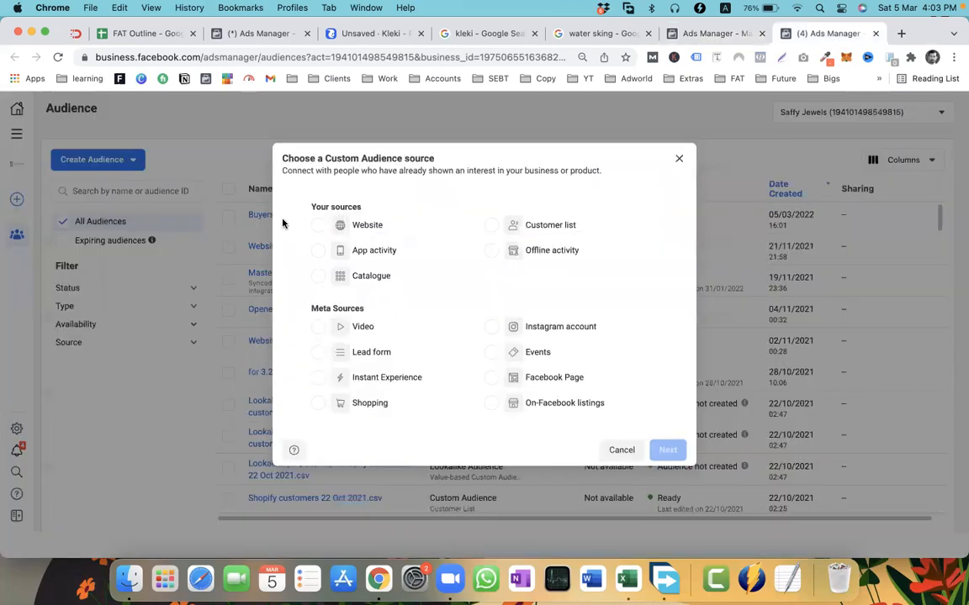
left_click(316, 230)
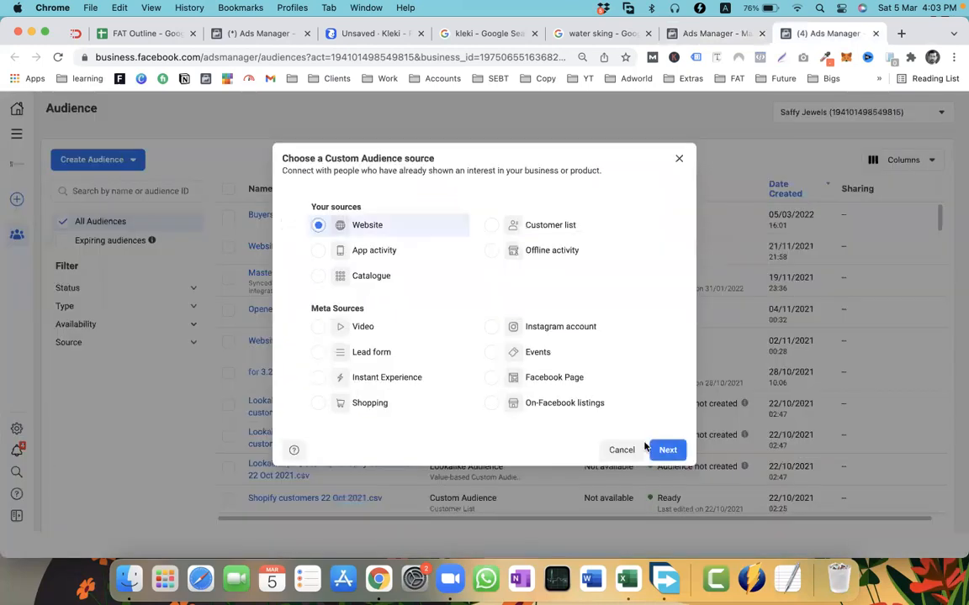
left_click(655, 450)
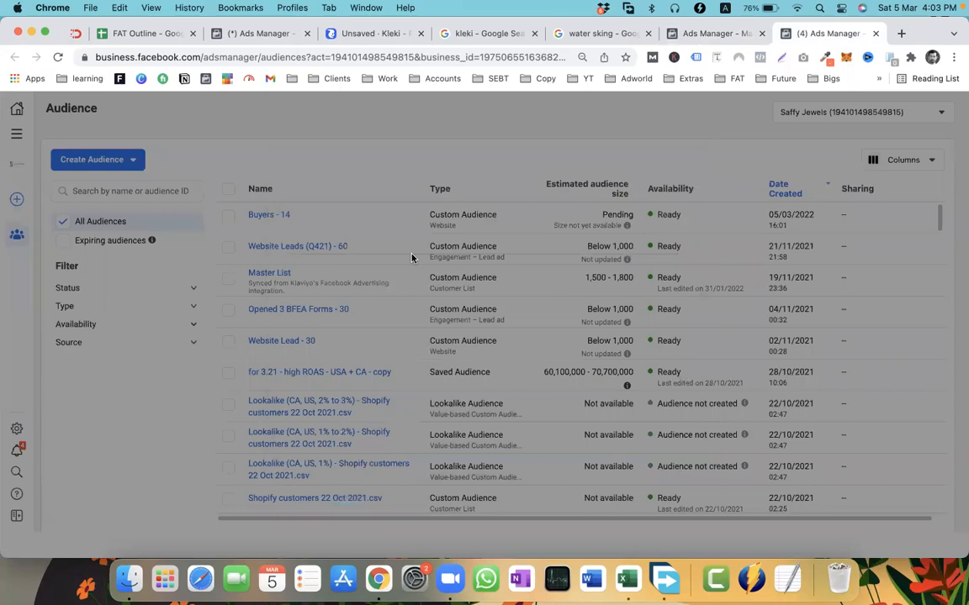
left_click(391, 278)
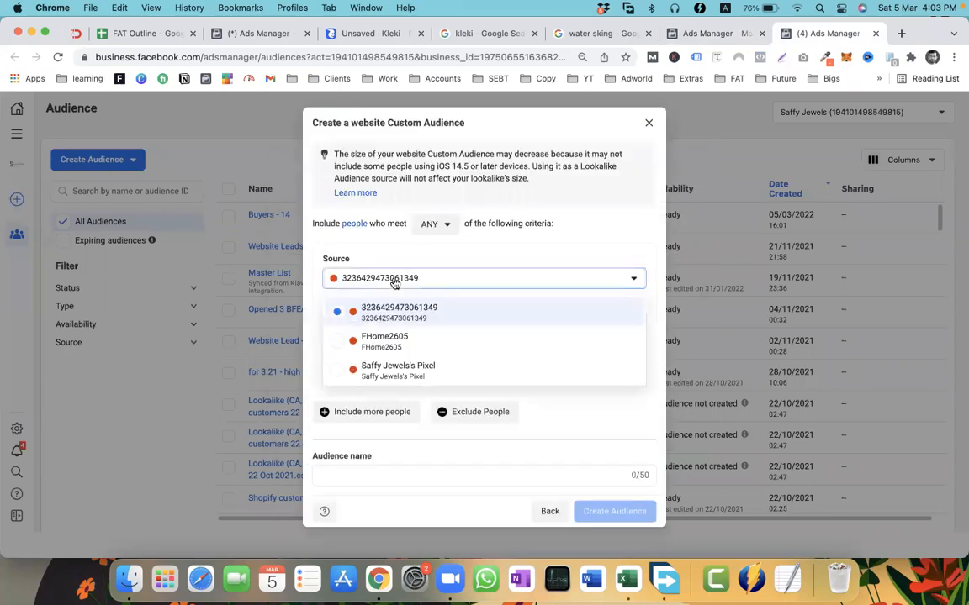
left_click(387, 366)
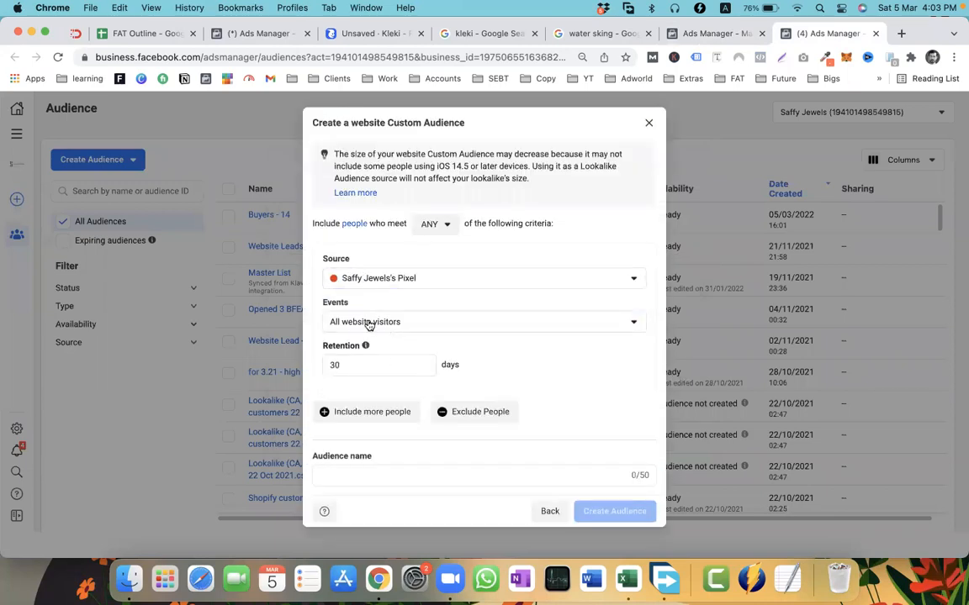
Set the audience's event to Purchase and its retention to 90 days
left_click(366, 324)
scroll(380, 421, "down", 2)
left_click(353, 547)
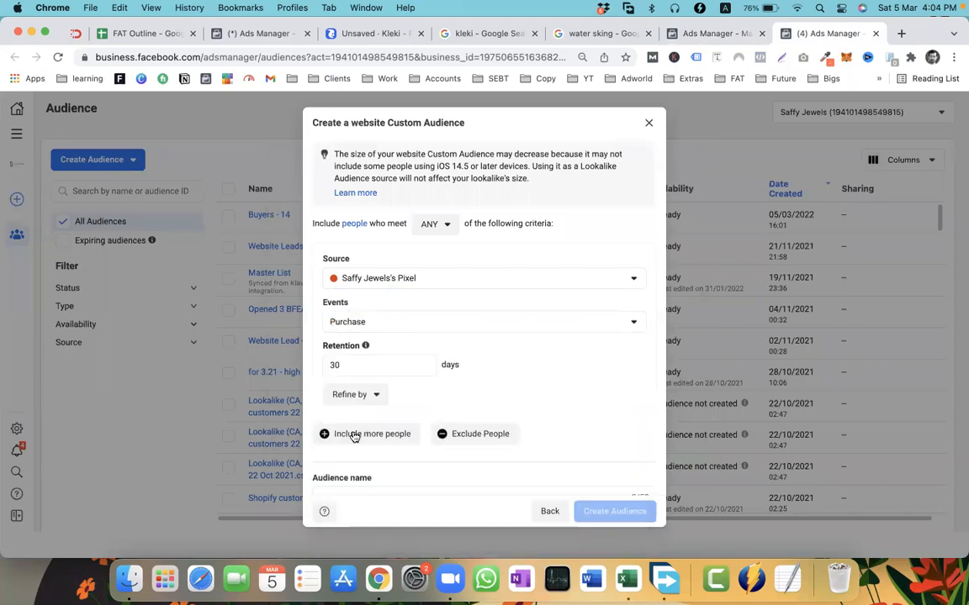
left_click(375, 365)
double_click(374, 365)
type("90")
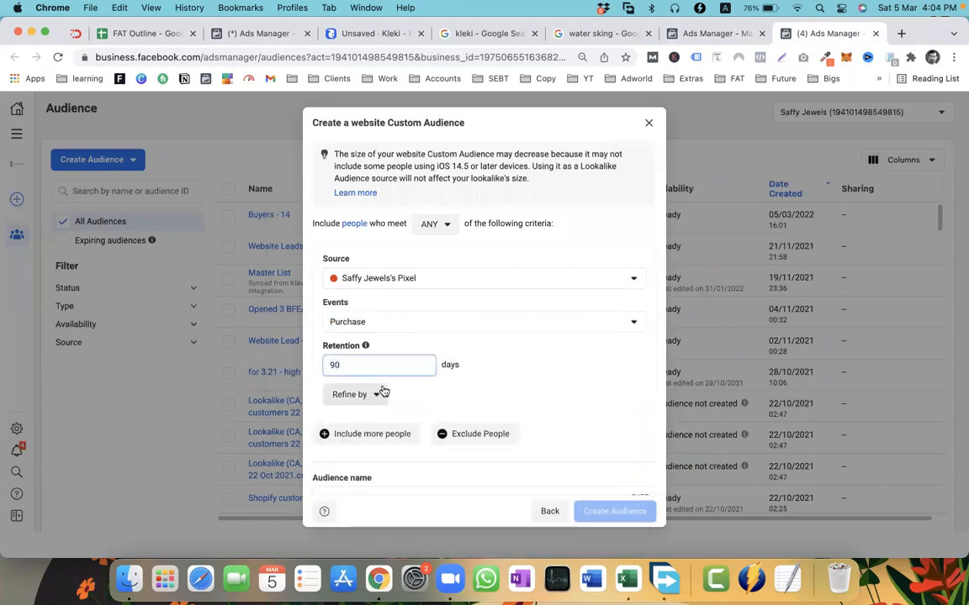
Name the audience "Buyers - 90", create it, and close the completion dialog
scroll(353, 382, "down", 2)
left_click(361, 418)
type("Buyers")
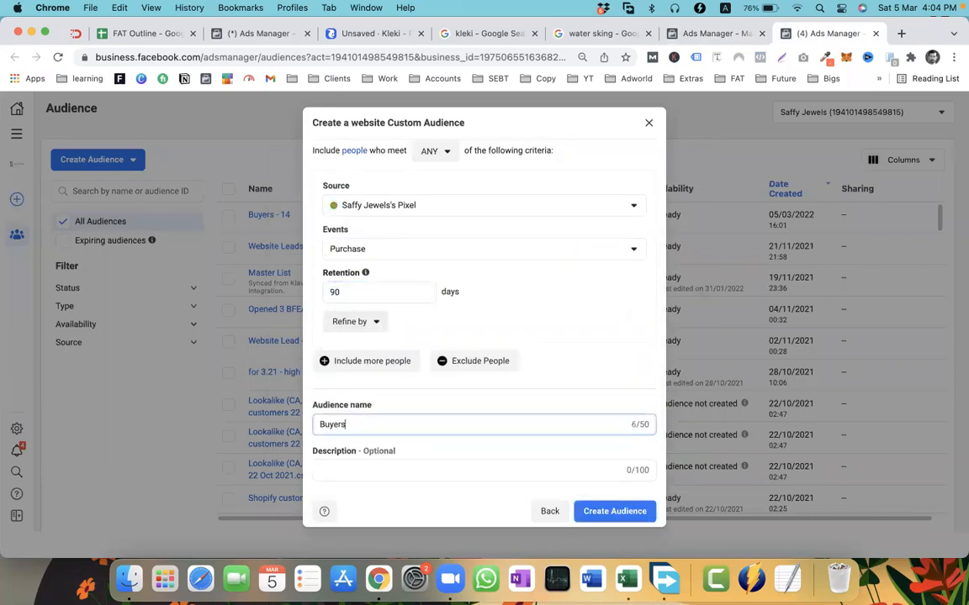
type(" 90")
key("Left")
key("Left")
type("-")
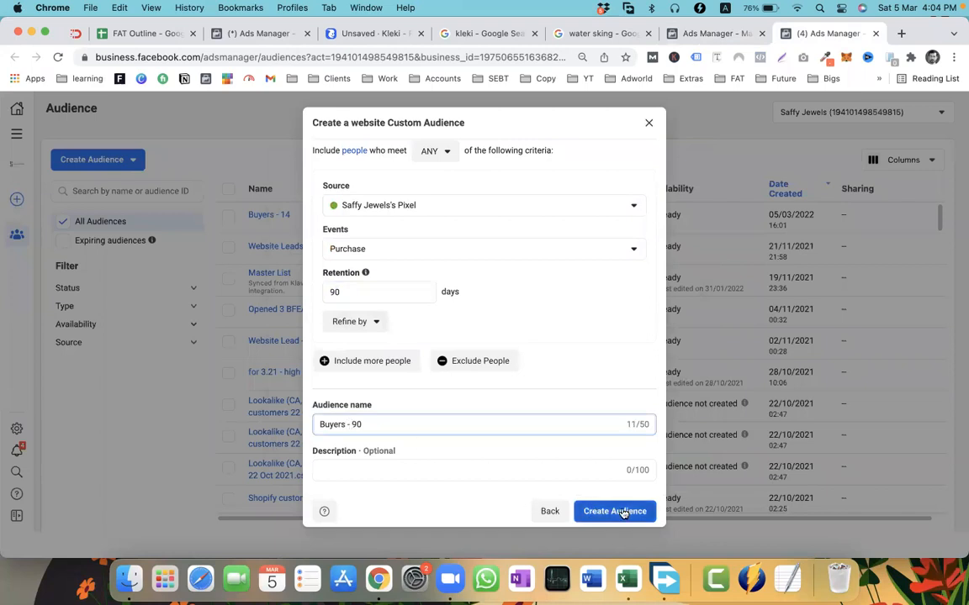
left_click(615, 512)
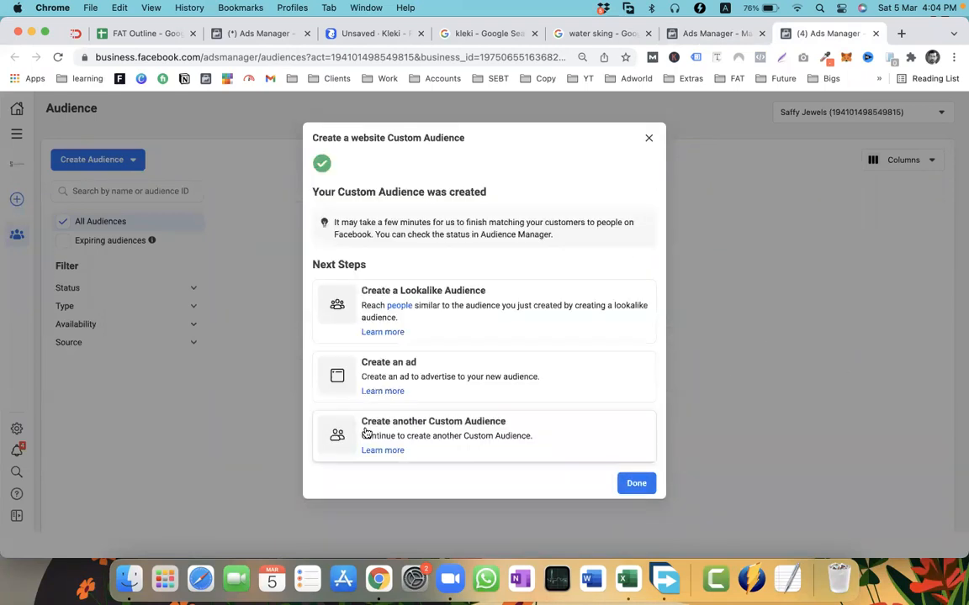
left_click(647, 140)
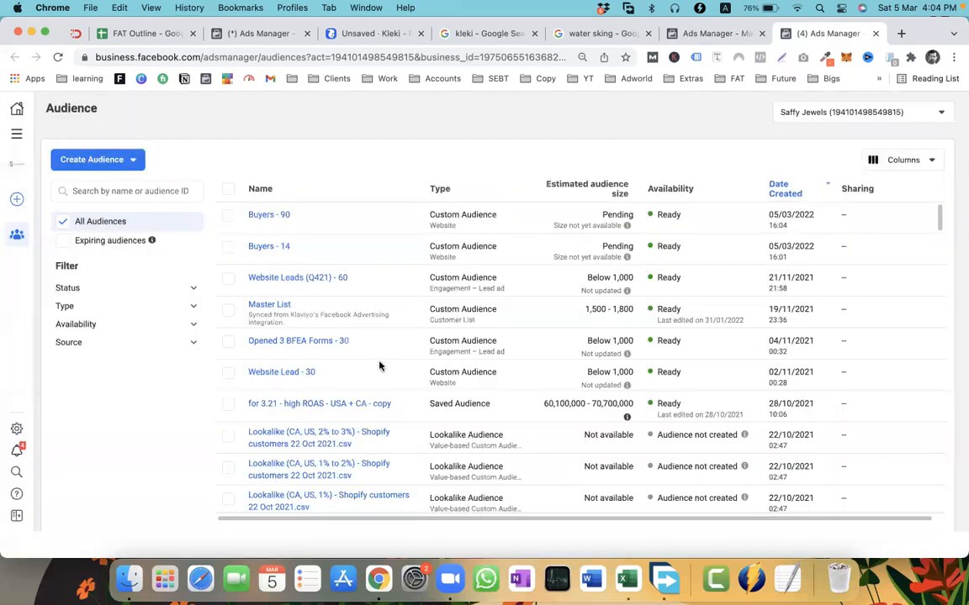
Switch back to the Traffic ad set and look through the existing custom audiences available for it
key("ctrl+shift+Tab")
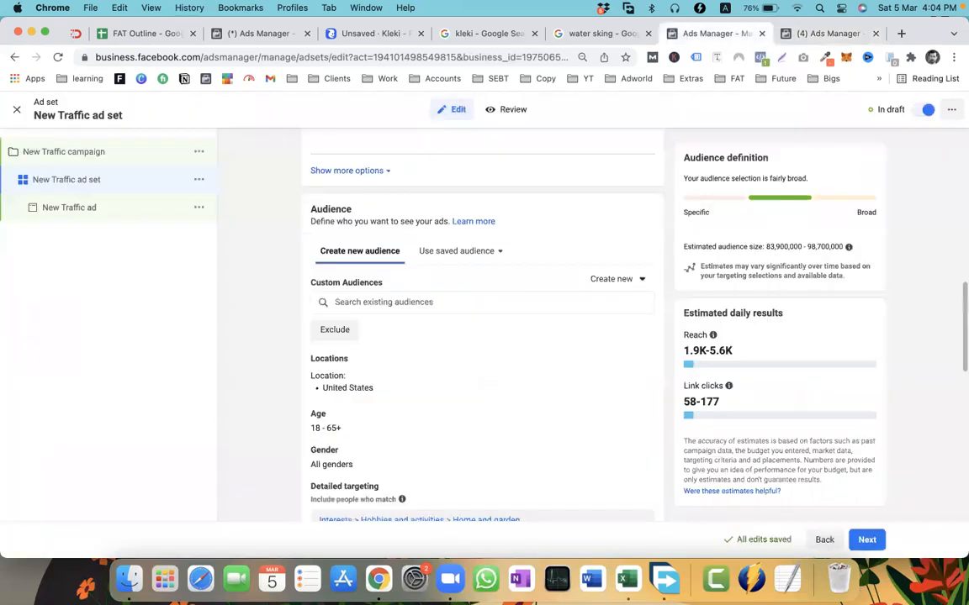
left_click(396, 303)
type("hjg")
key("BackSpace")
key("BackSpace")
key("BackSpace")
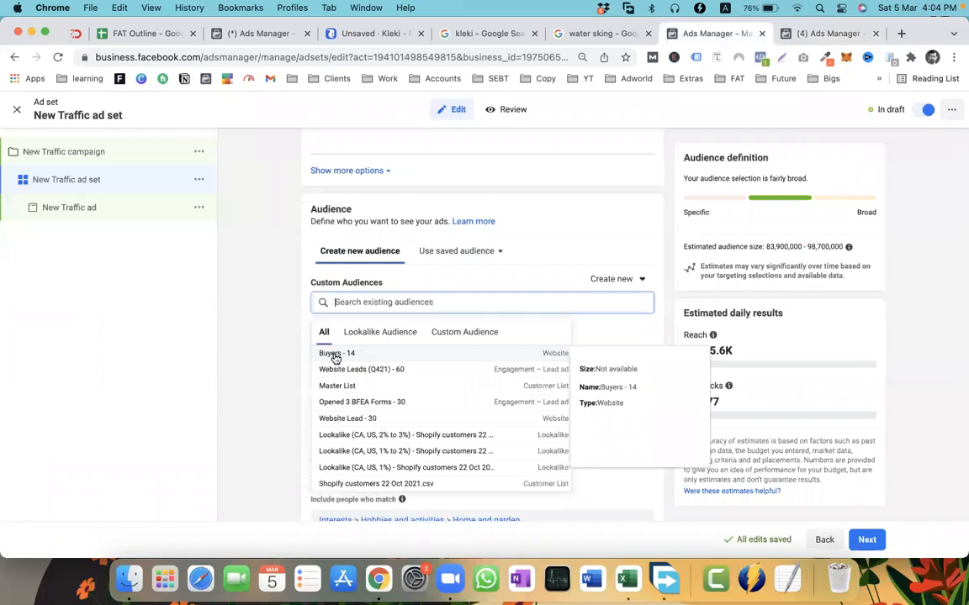
left_click(246, 318)
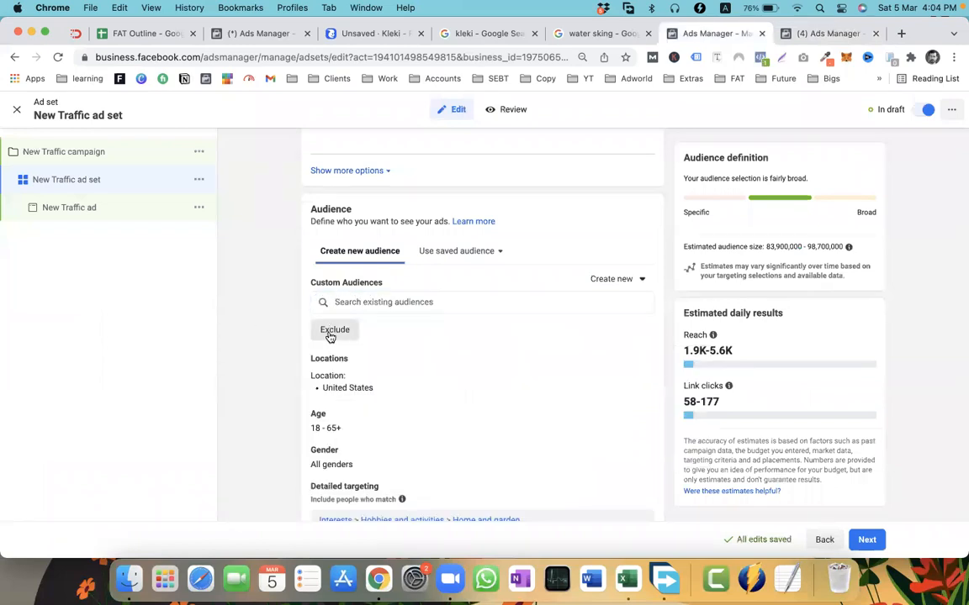
Add a custom audience exclusion to the Traffic ad set and exclude "Buyers - 90"
left_click(334, 332)
left_click(336, 361)
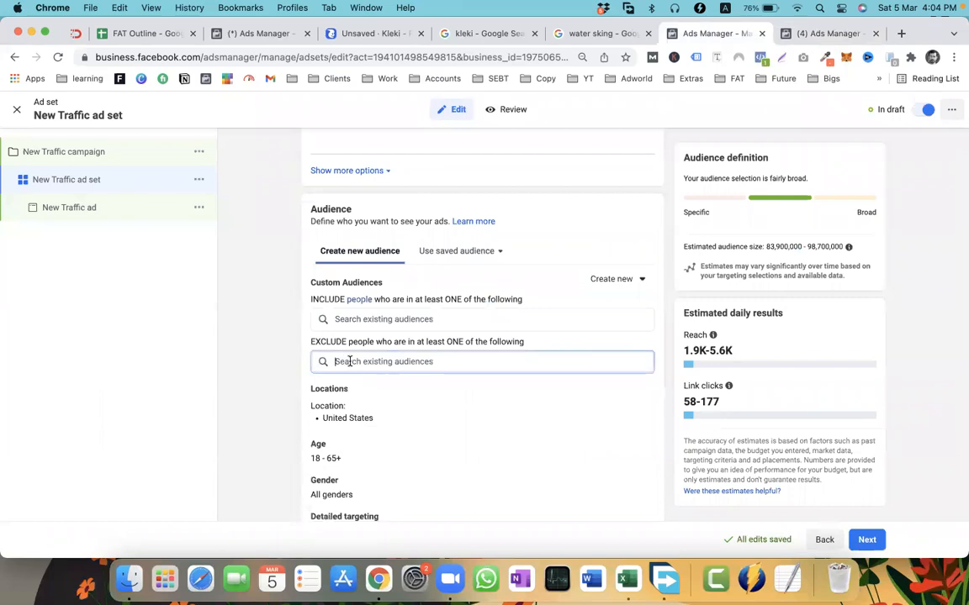
left_click(313, 296)
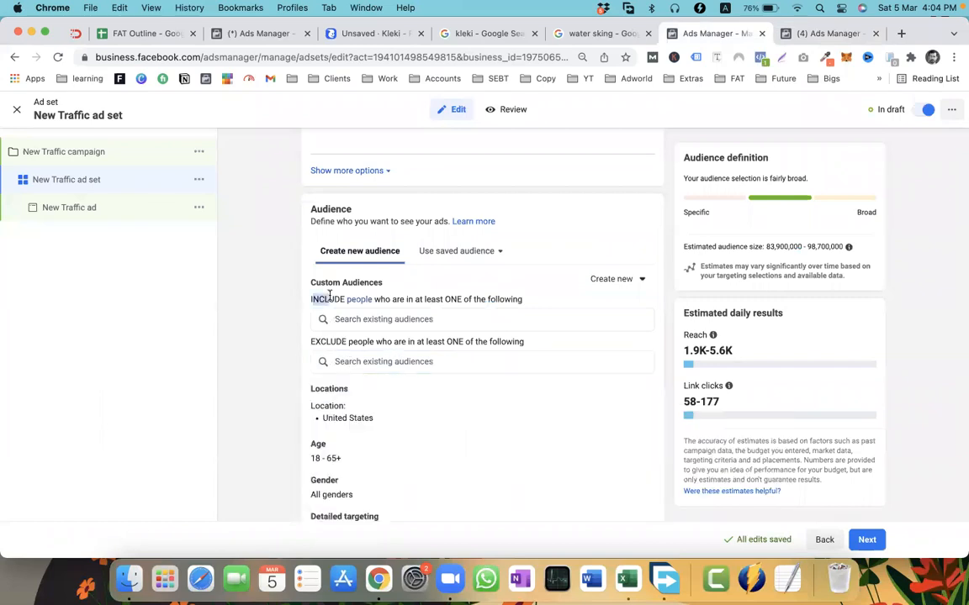
left_click(352, 361)
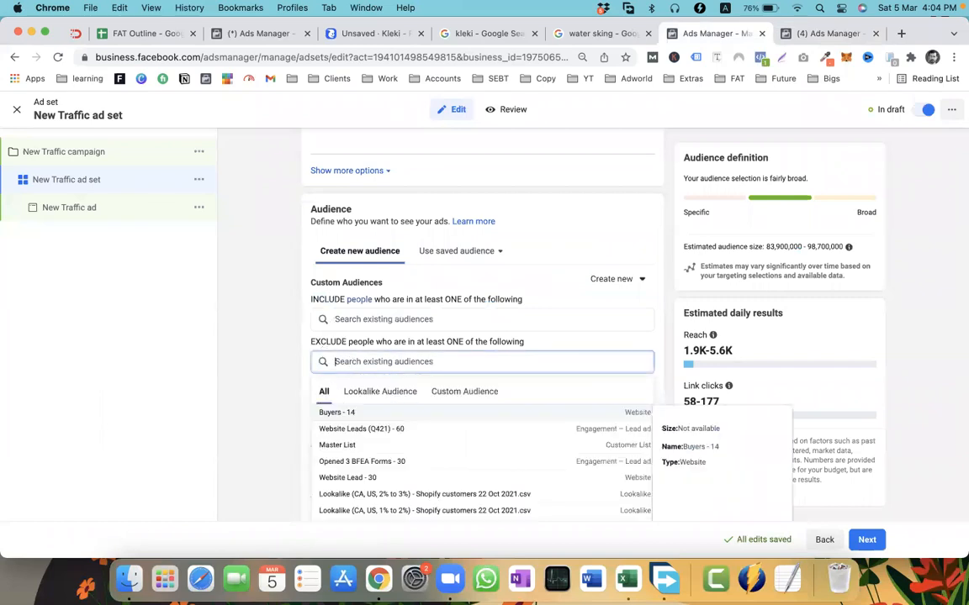
type("buyer")
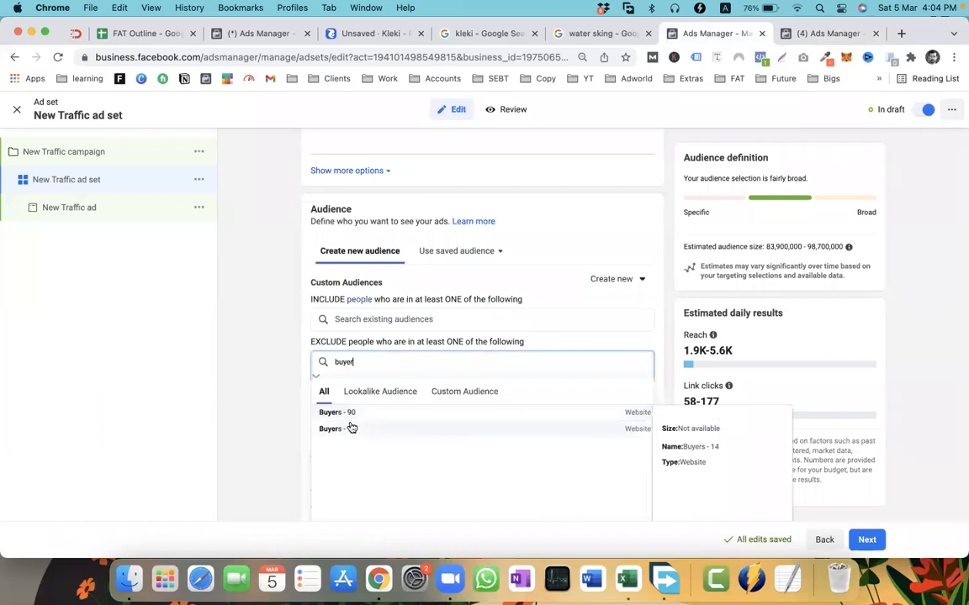
left_click(340, 412)
Review the ad set's Furniture interest targeting alongside its "Buyers - 90" exclusion
scroll(253, 376, "down", 2)
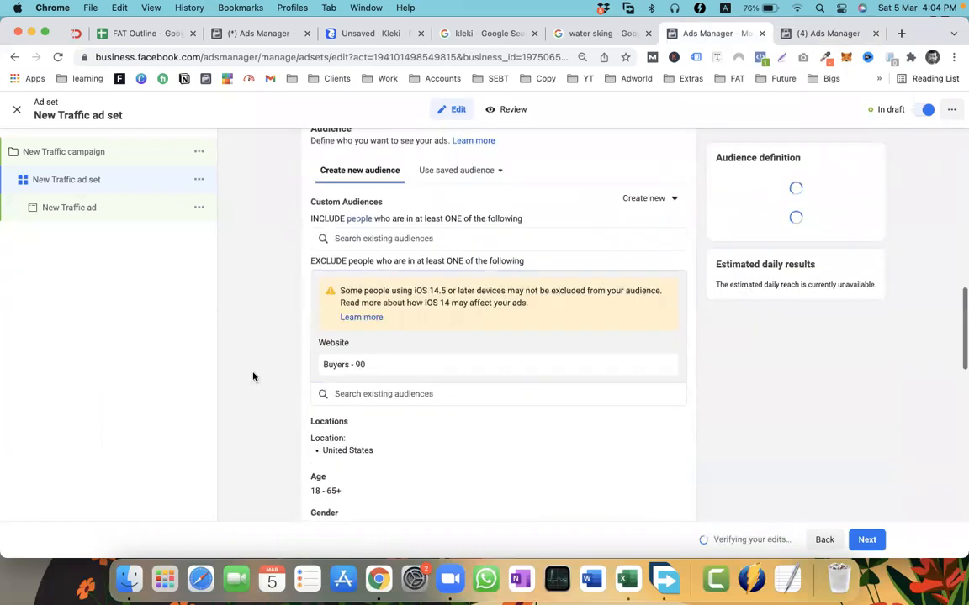
scroll(253, 375, "down", 5)
mouse_move(340, 405)
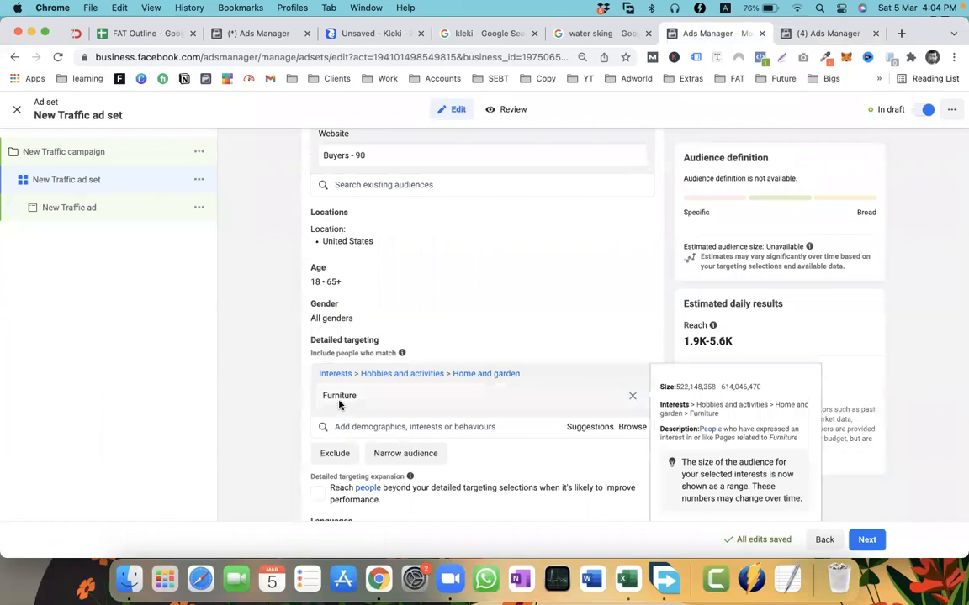
scroll(313, 393, "up", 2)
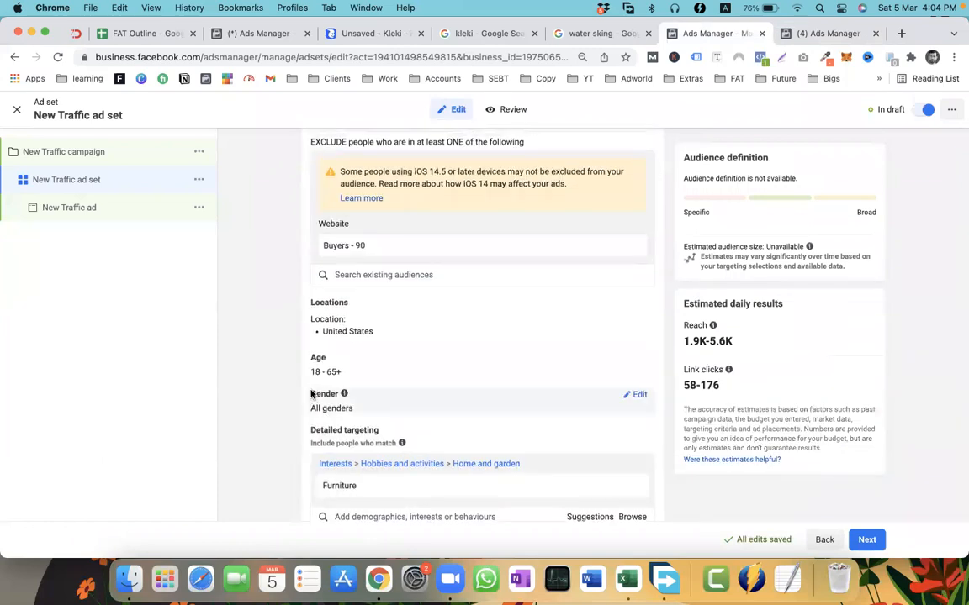
scroll(312, 393, "up", 4)
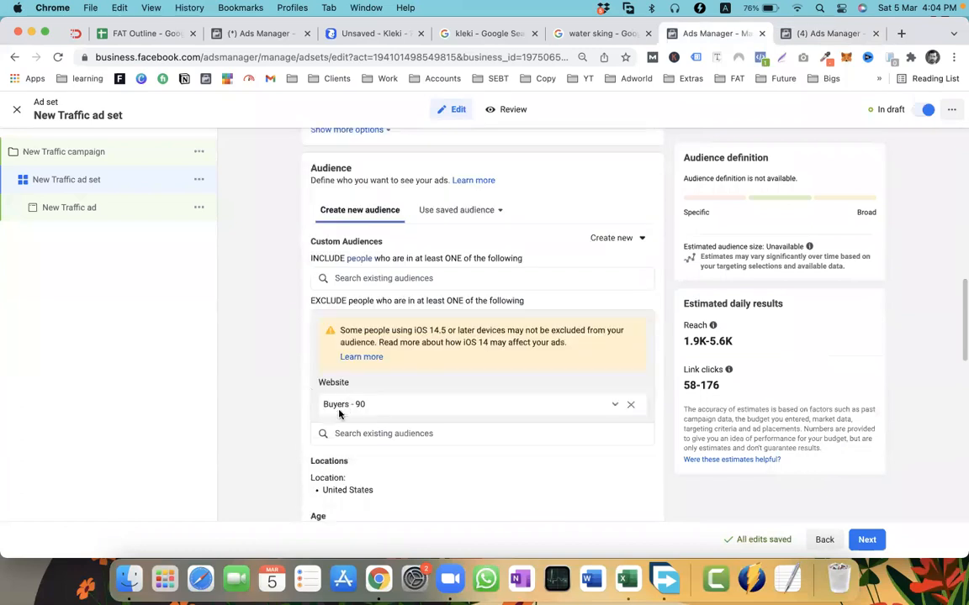
left_click_drag(322, 405, 368, 409)
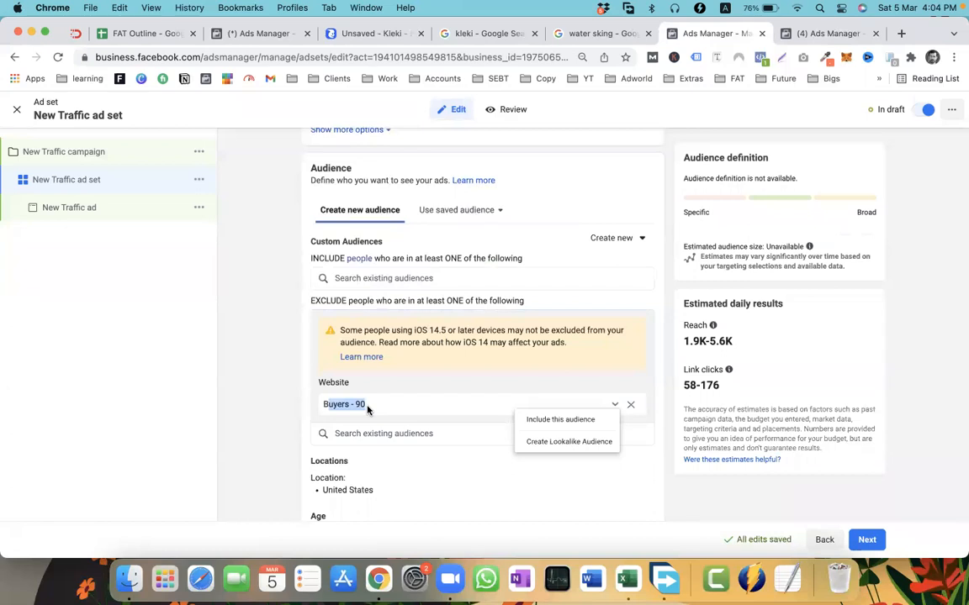
left_click(261, 408)
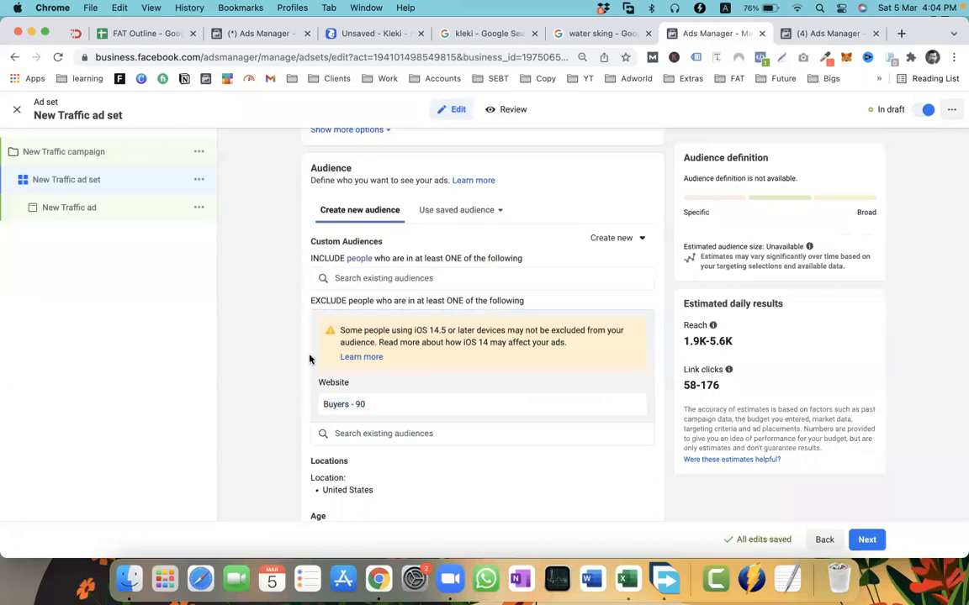
Remove "Buyers - 90" from the ad set's excluded custom audiences
left_click(354, 279)
left_click(235, 398)
left_click(630, 404)
scroll(436, 389, "down", 5)
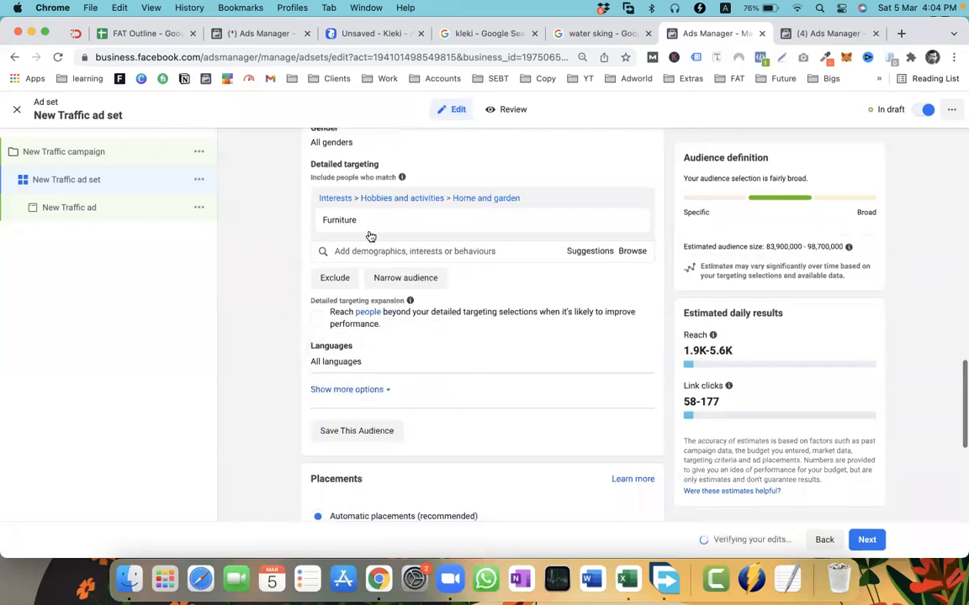
scroll(349, 286, "up", 1)
Add an exclusion to the detailed targeting and exclude people who match the Sports interest
left_click(343, 339)
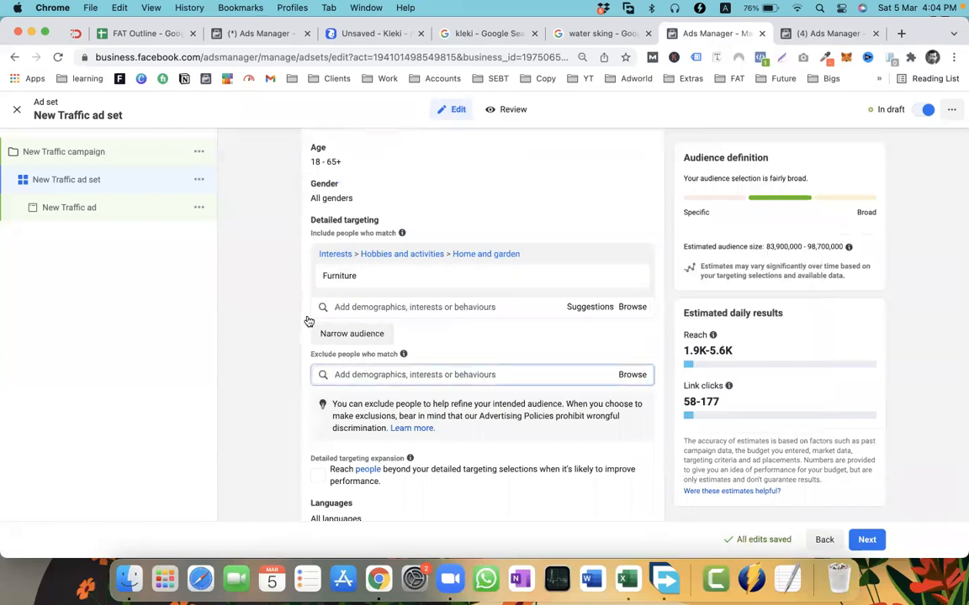
left_click(343, 307)
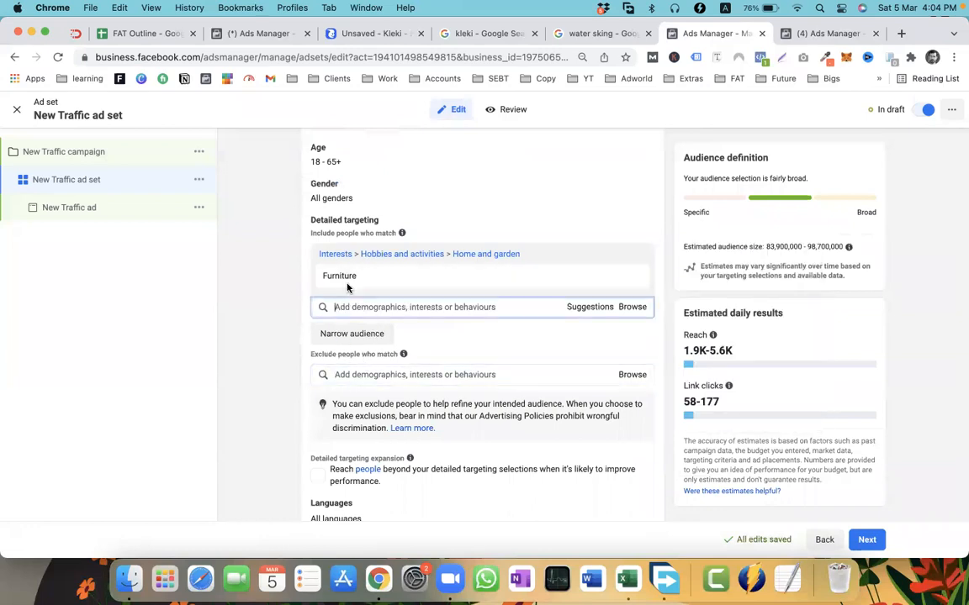
left_click(355, 374)
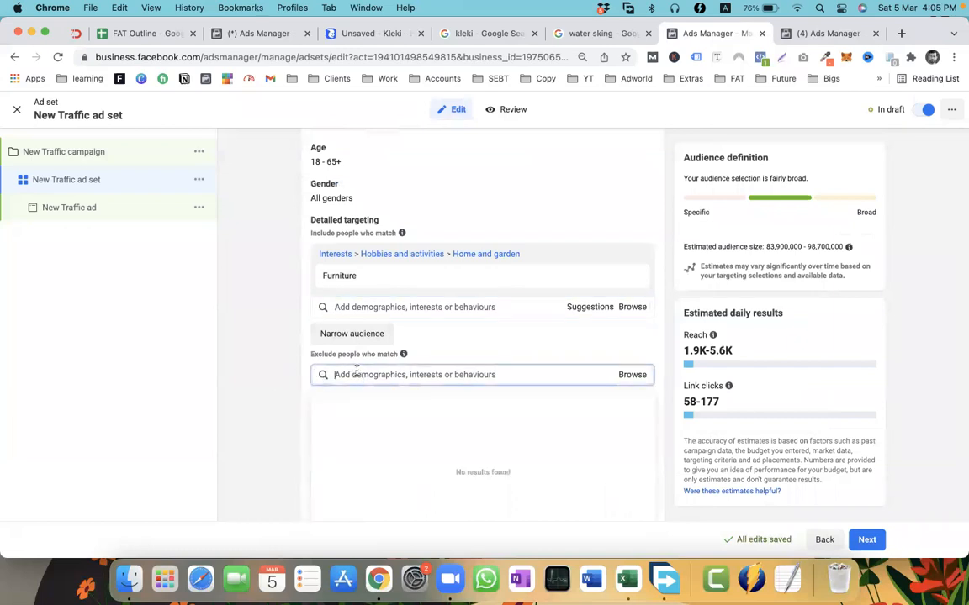
type("sport")
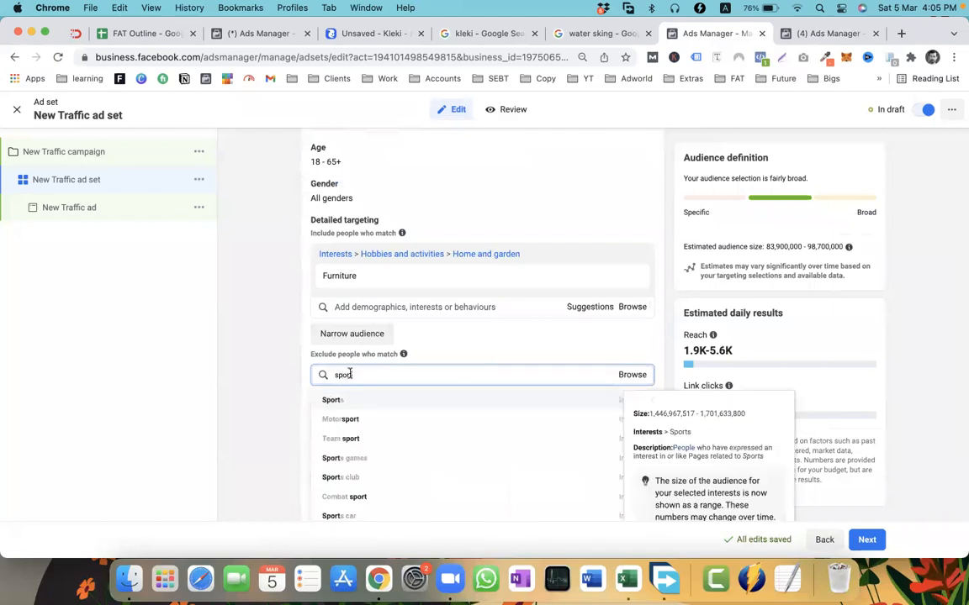
left_click(329, 398)
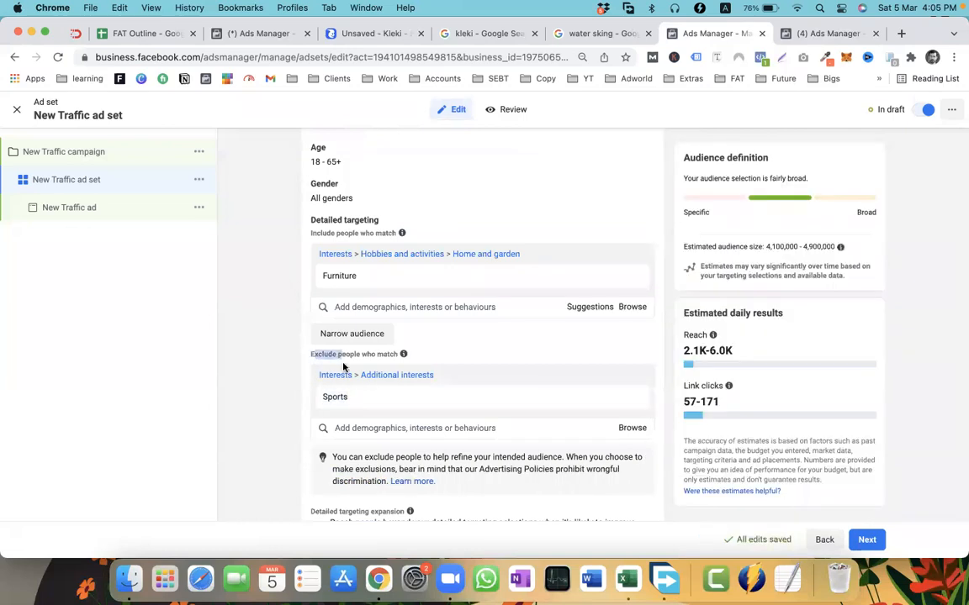
double_click(327, 397)
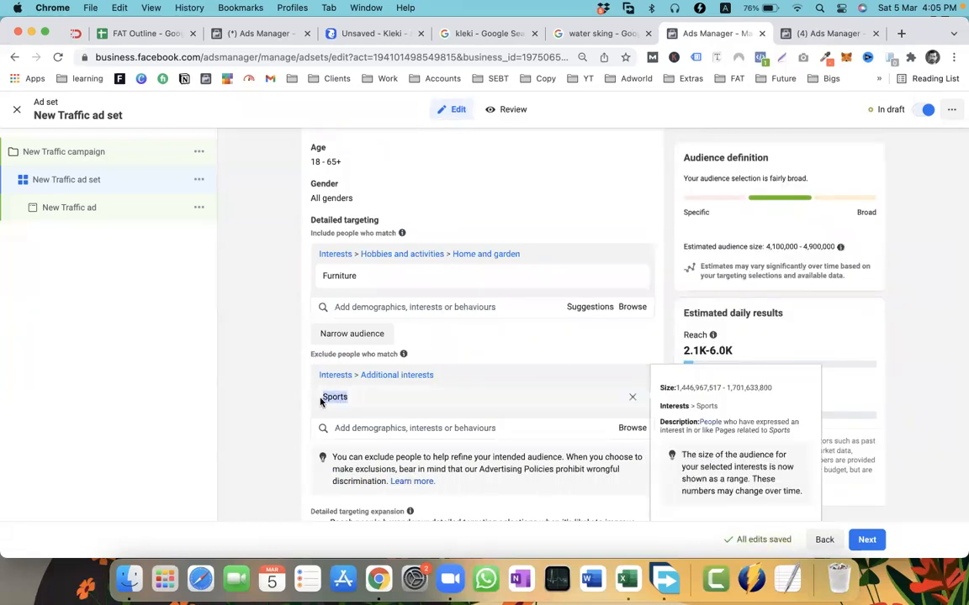
Remove the excluded Sports interest and the included Furniture interest from the detailed targeting
left_click(633, 397)
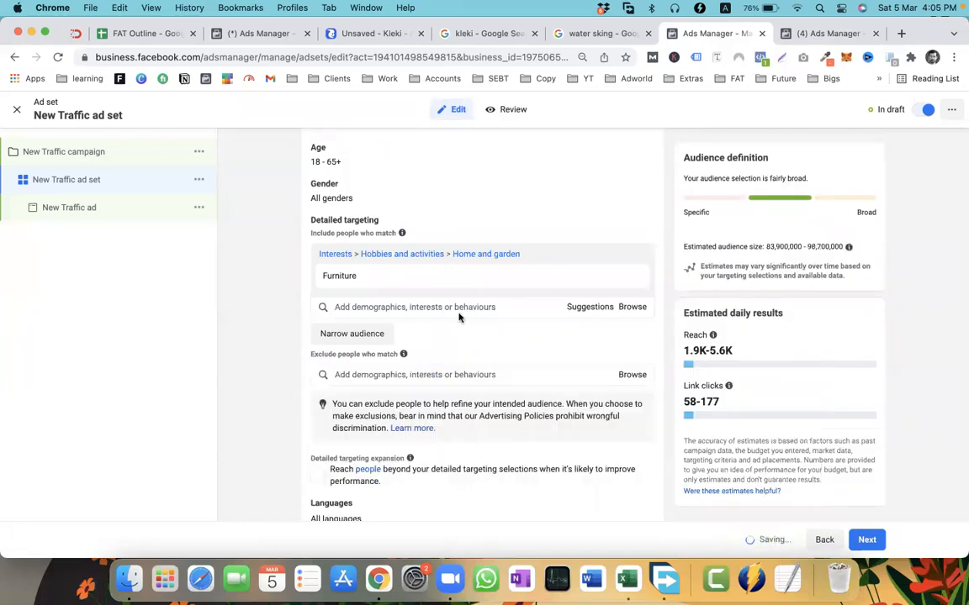
left_click(364, 376)
left_click(632, 278)
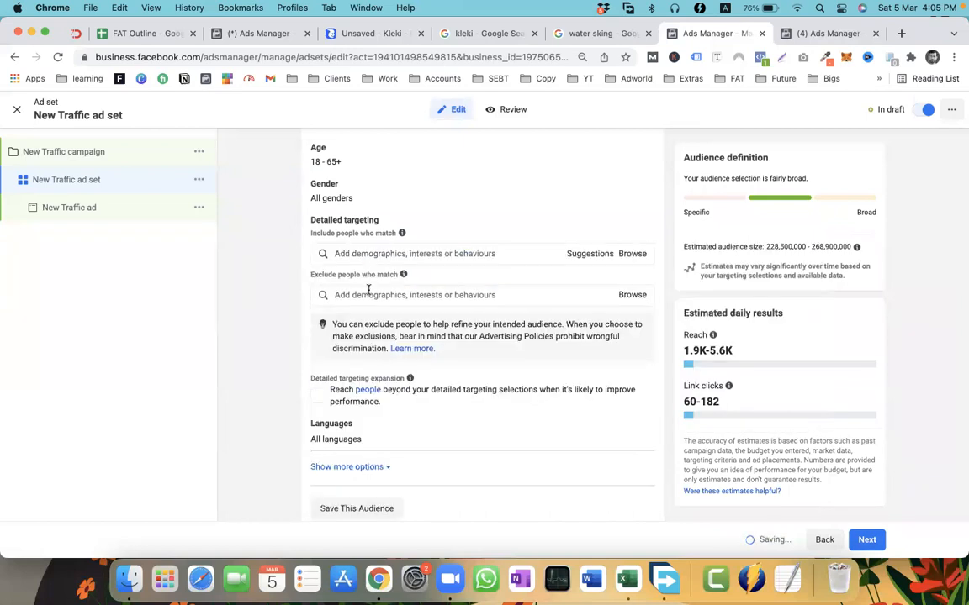
left_click(357, 253)
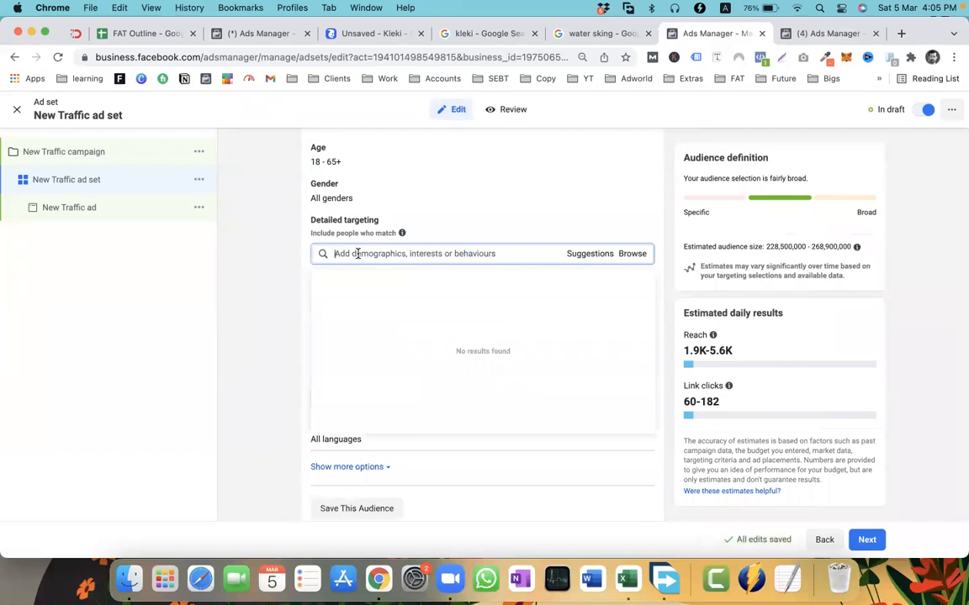
left_click(270, 249)
left_click(346, 252)
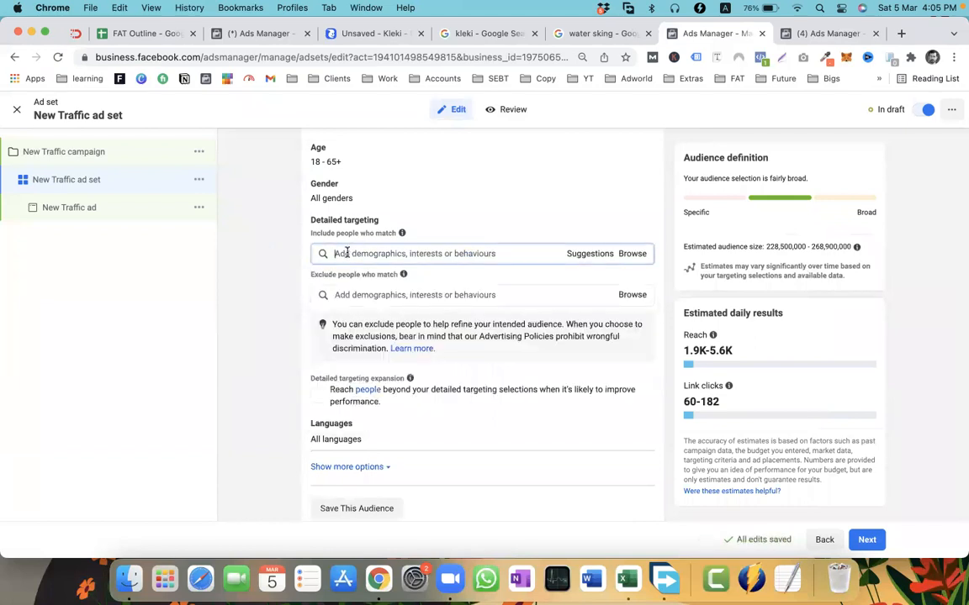
Exclude people who match the AliExpress and Drop shipping interests in the detailed targeting
left_click(352, 295)
type("ali express")
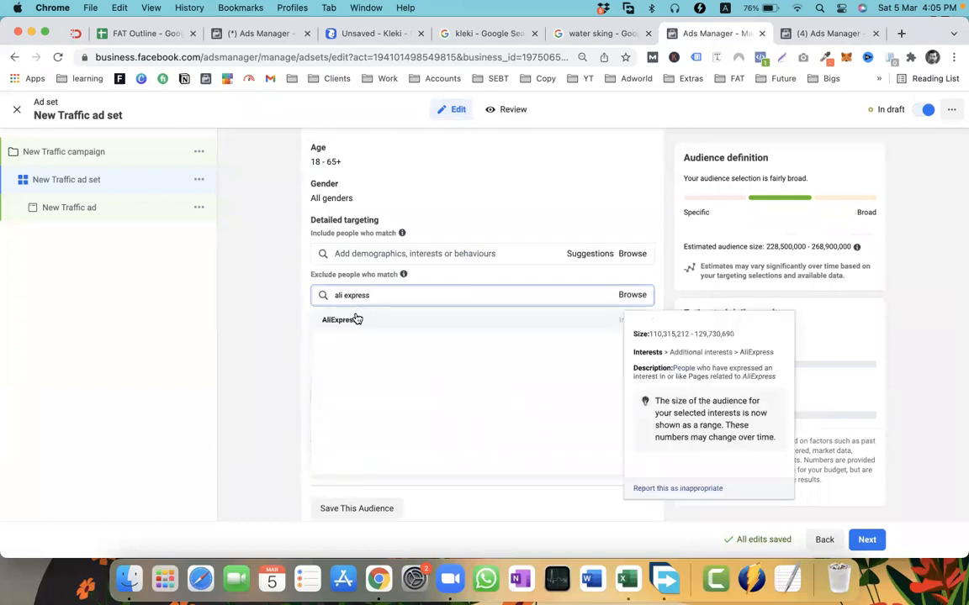
left_click(357, 320)
type("drop sh")
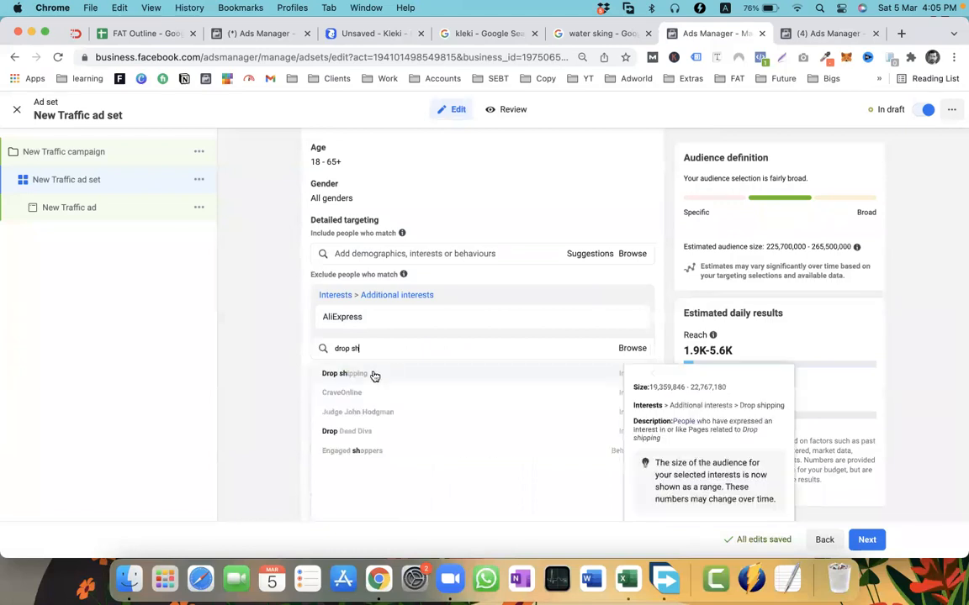
left_click(372, 374)
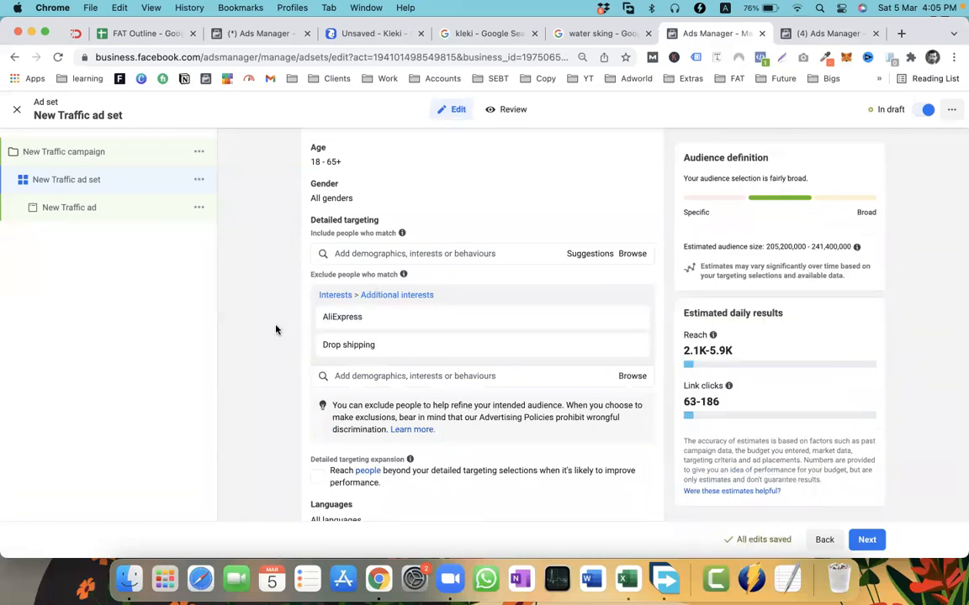
Review the AliExpress and Drop shipping exclusions and the existing custom audiences that can be included
left_click_drag(363, 320, 326, 320)
left_click(319, 321)
left_click(342, 254)
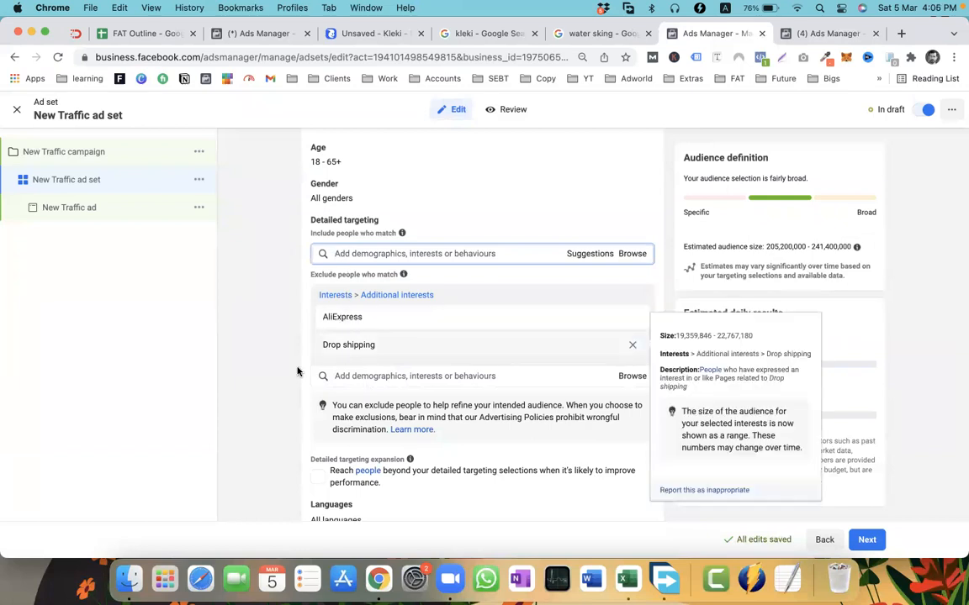
scroll(283, 376, "up", 3)
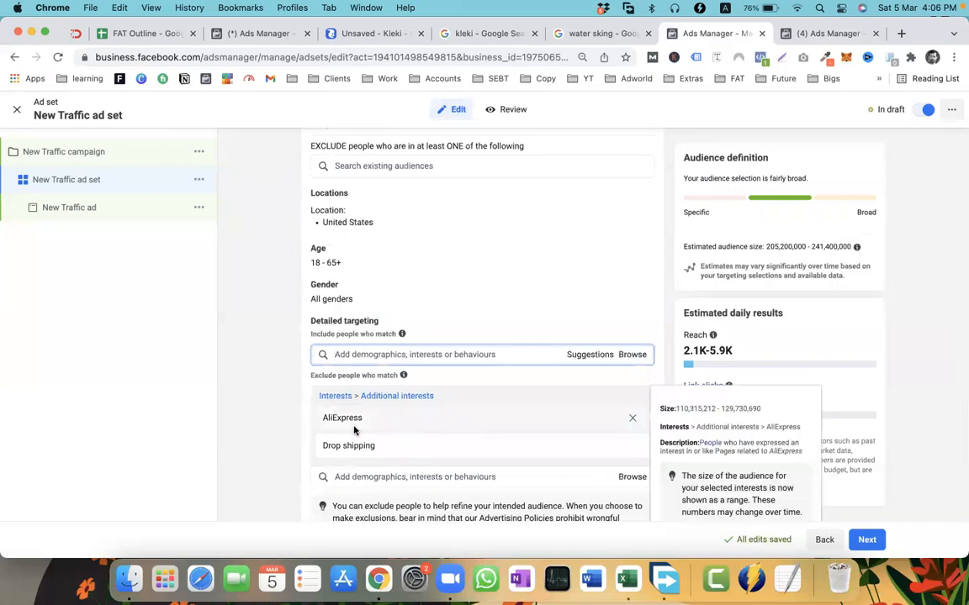
scroll(361, 411, "up", 7)
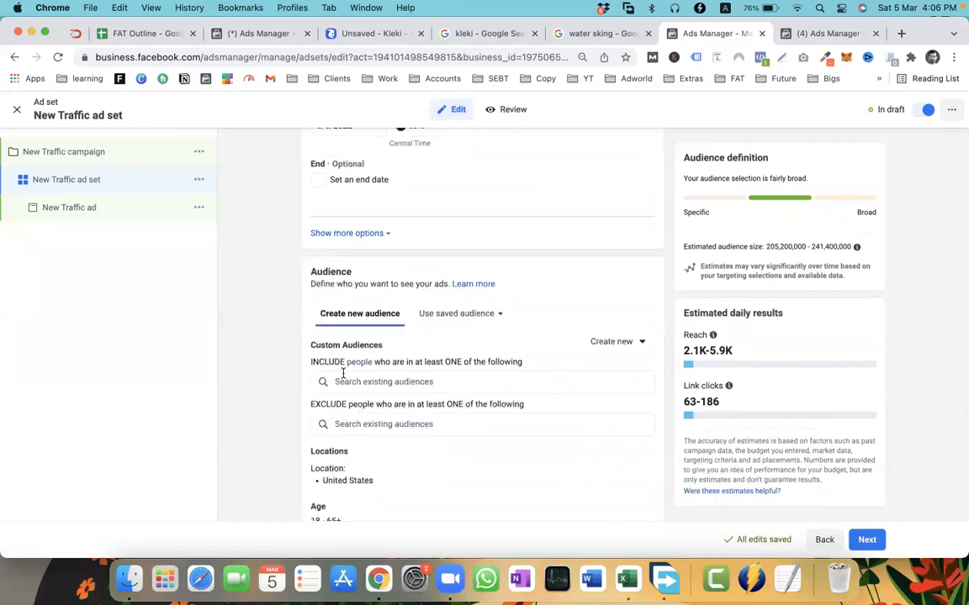
left_click(341, 376)
scroll(292, 340, "down", 3)
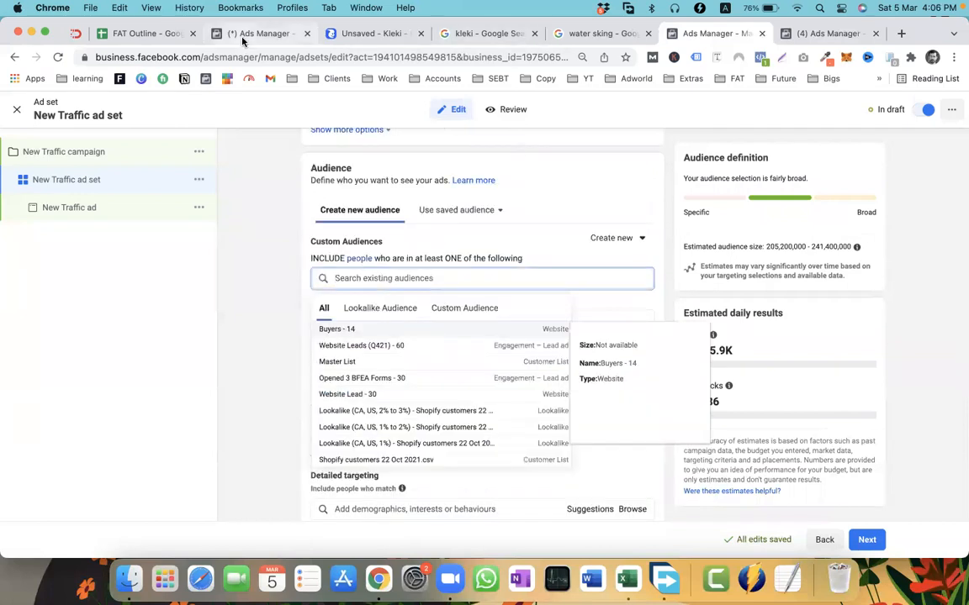
left_click(217, 32)
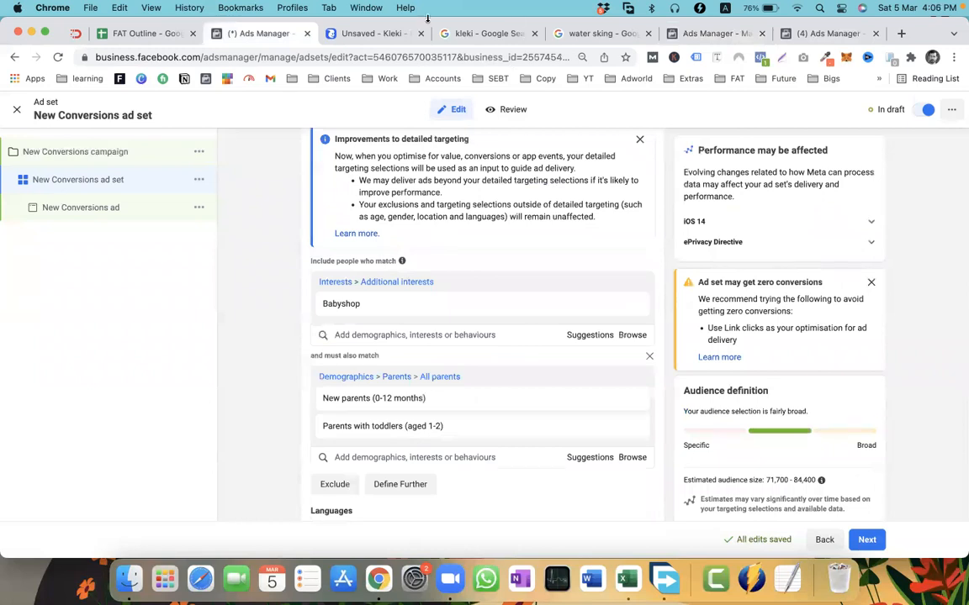
left_click(797, 36)
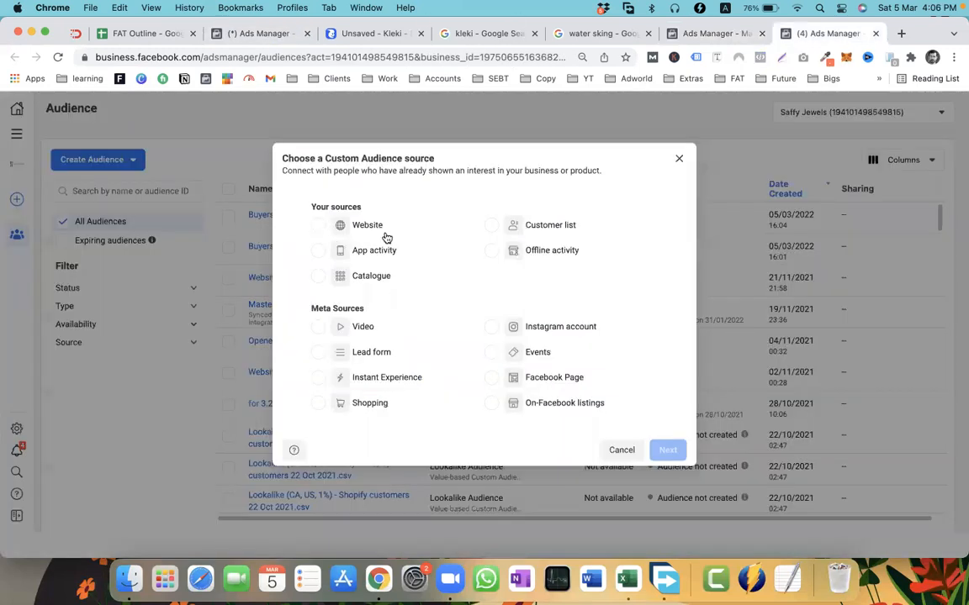
left_click(322, 251)
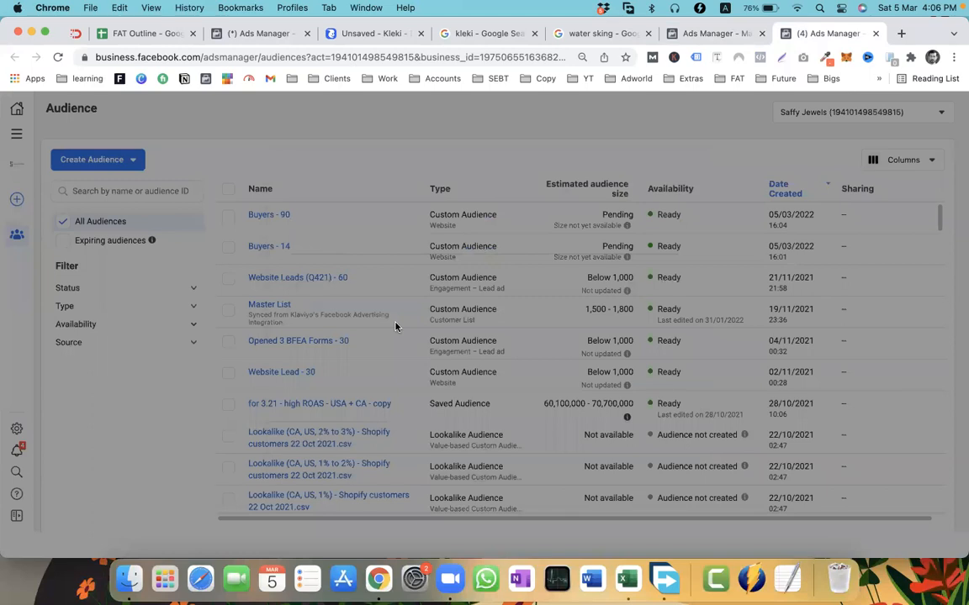
left_click(376, 280)
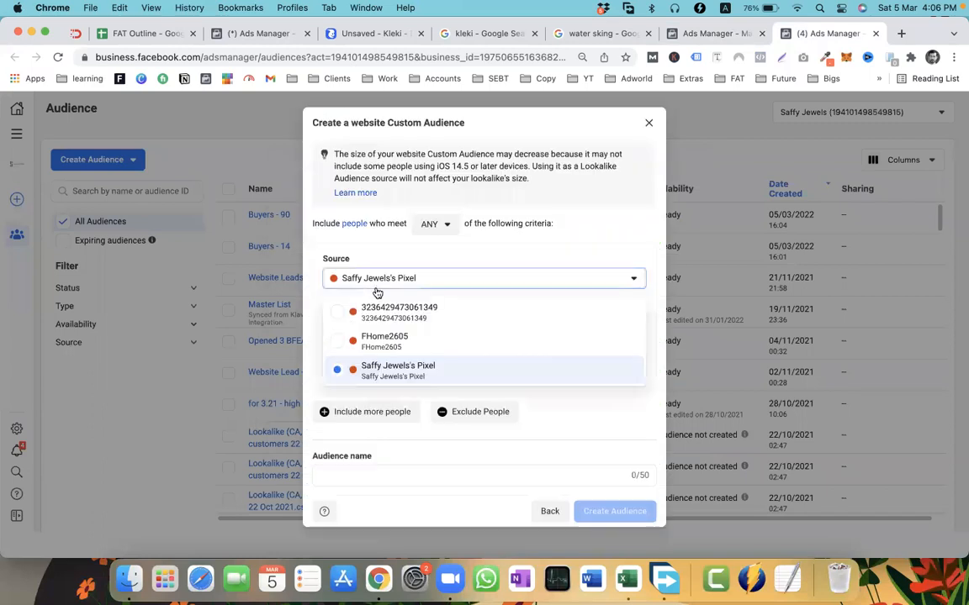
left_click(370, 339)
left_click(385, 329)
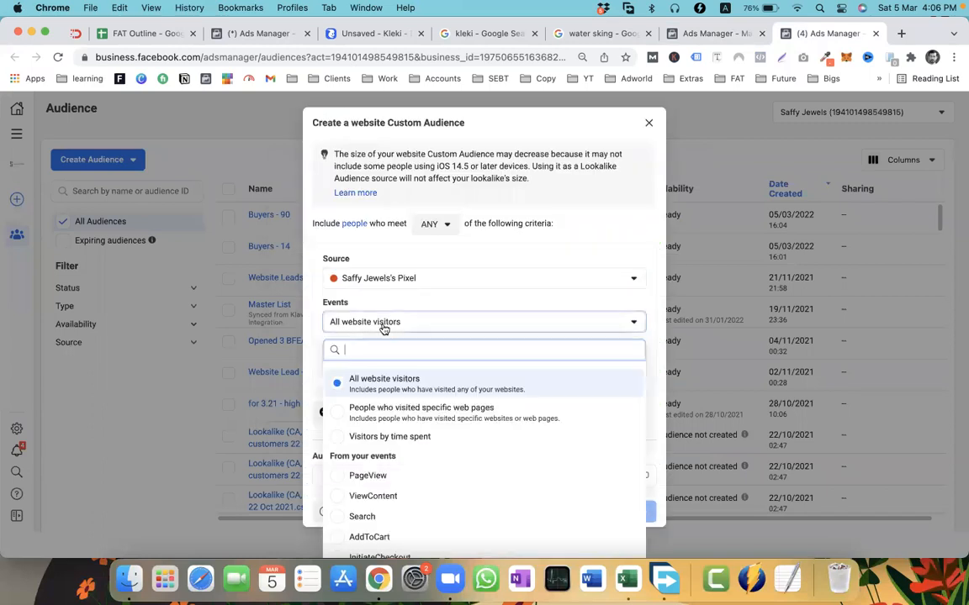
left_click(450, 301)
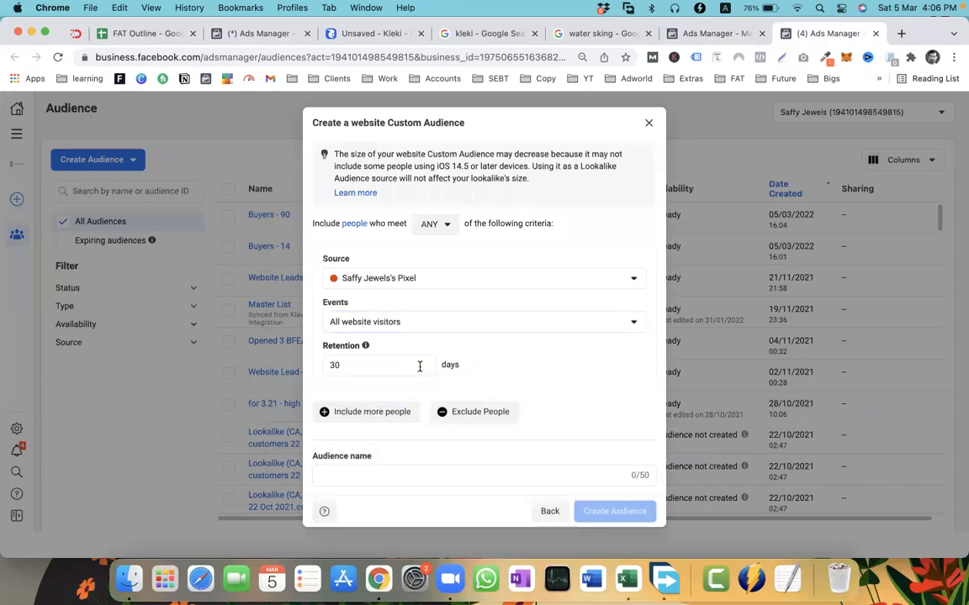
Keep the retention at 30 days, name the audience "All visitors - 30" and create it
left_click_drag(383, 369, 321, 371)
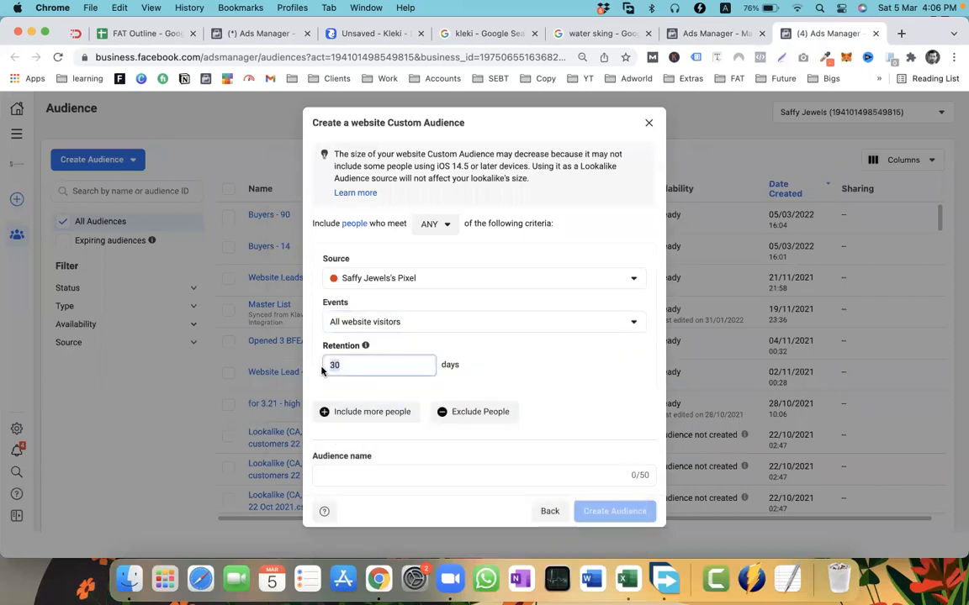
left_click(357, 478)
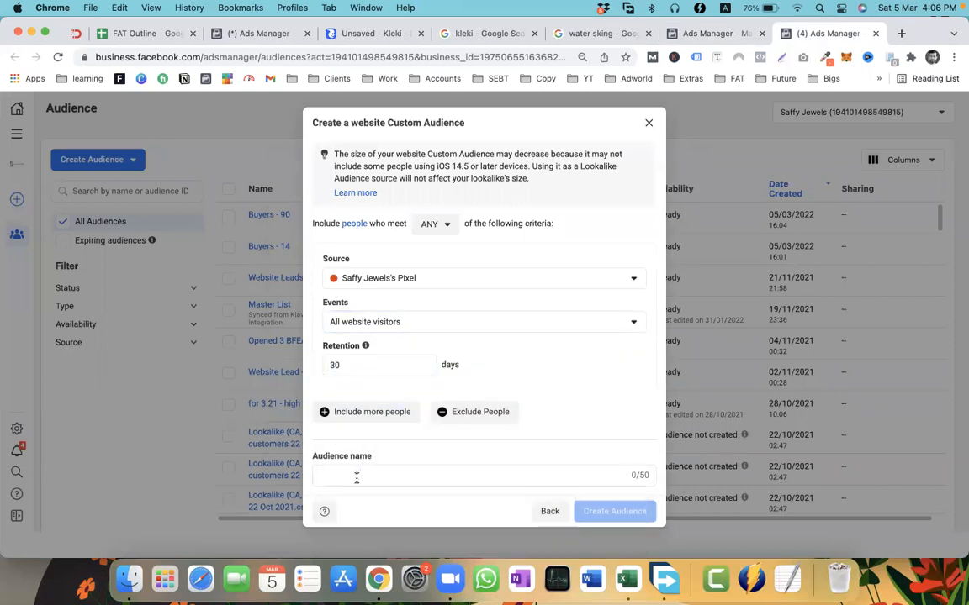
type("All visit")
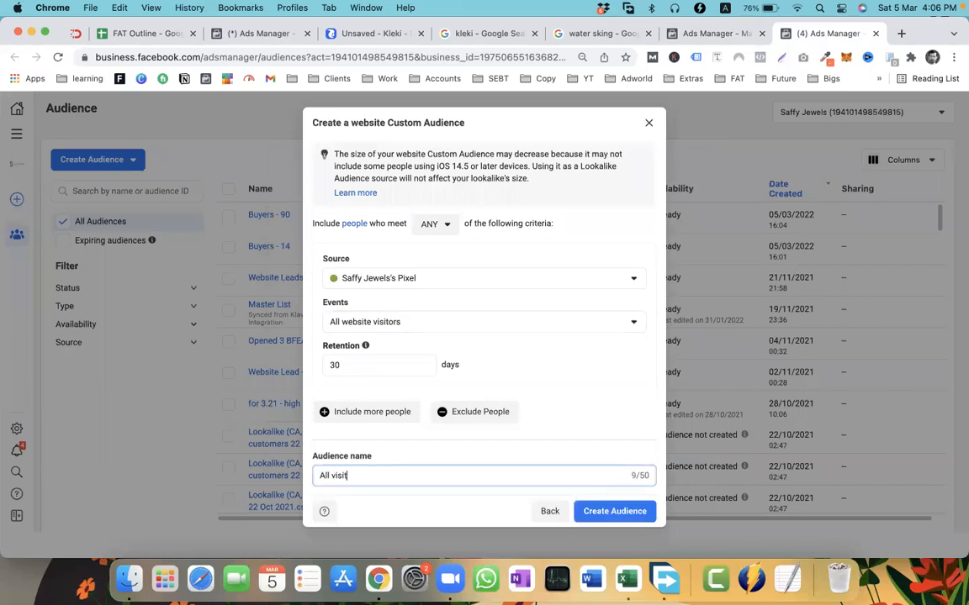
type("tors - 30")
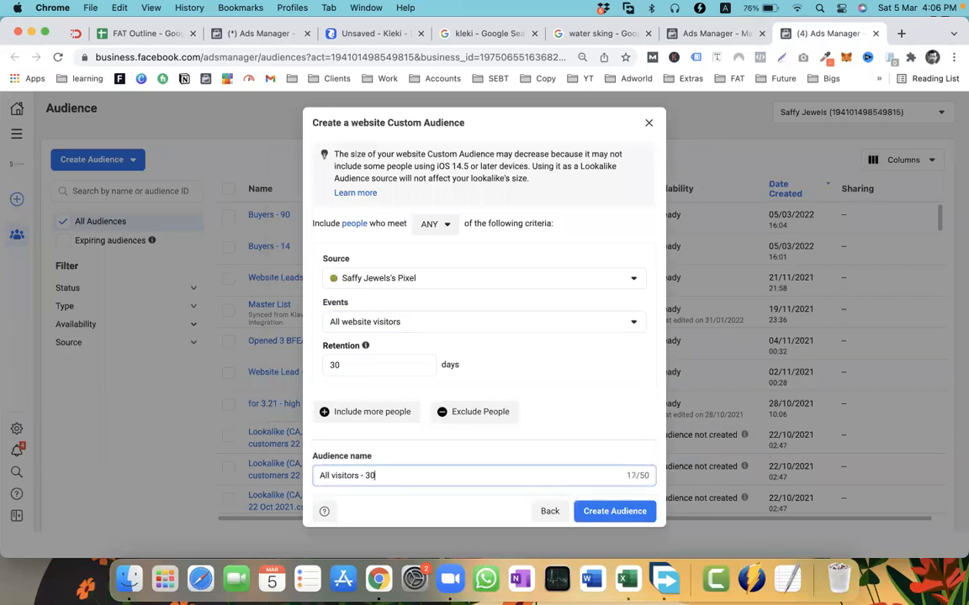
left_click(599, 512)
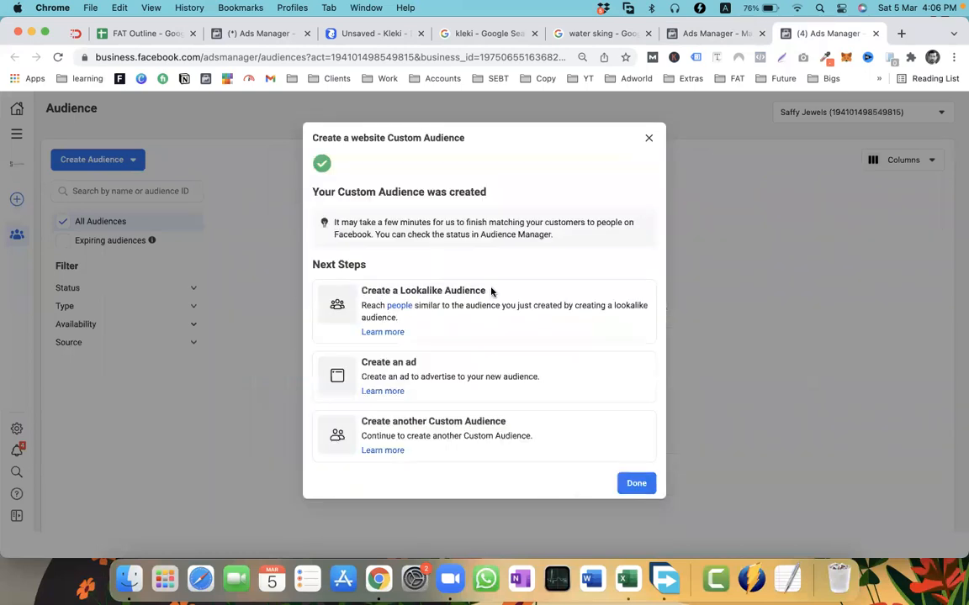
left_click(542, 436)
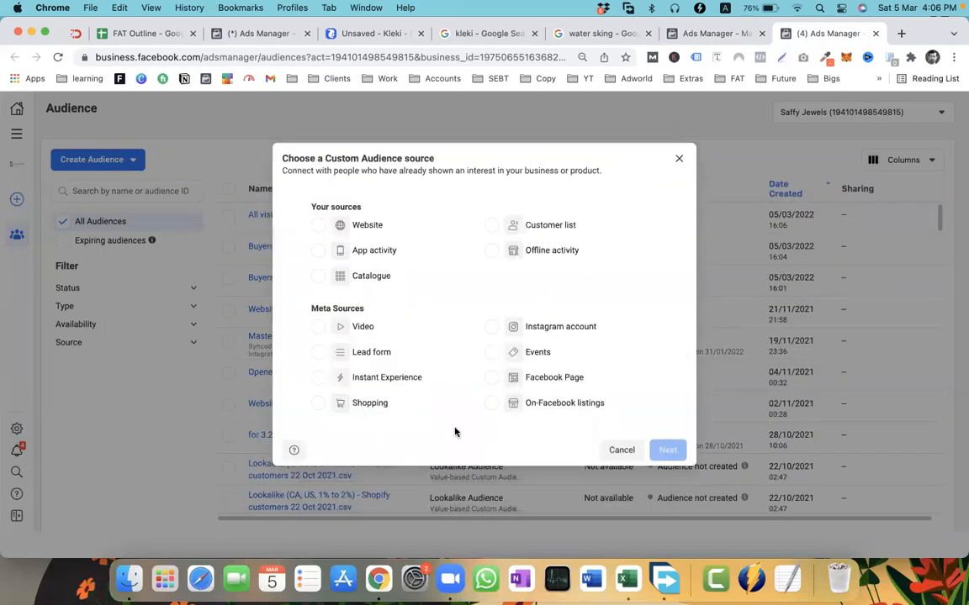
left_click(319, 225)
left_click(672, 452)
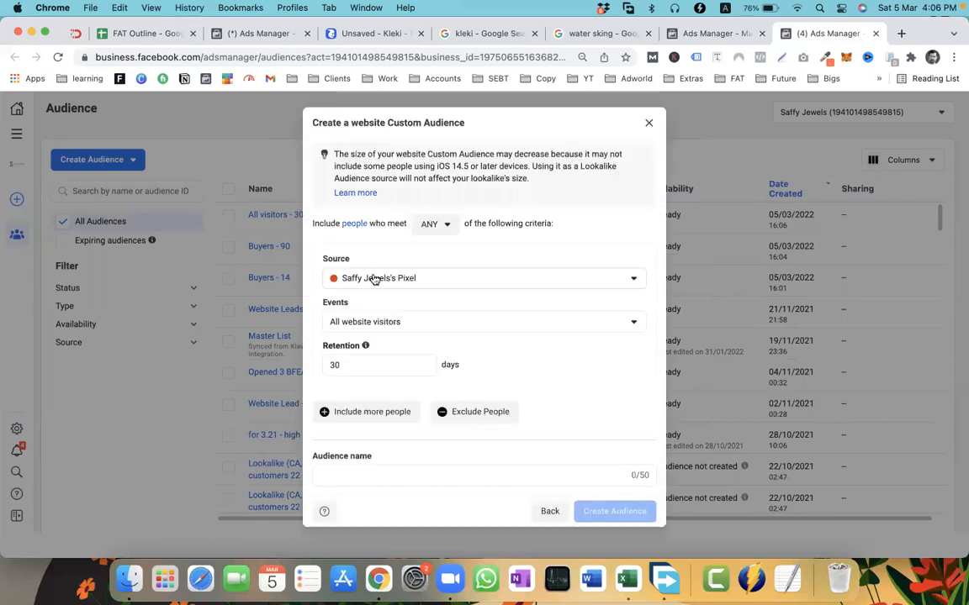
left_click(372, 278)
left_click(313, 307)
left_click(356, 325)
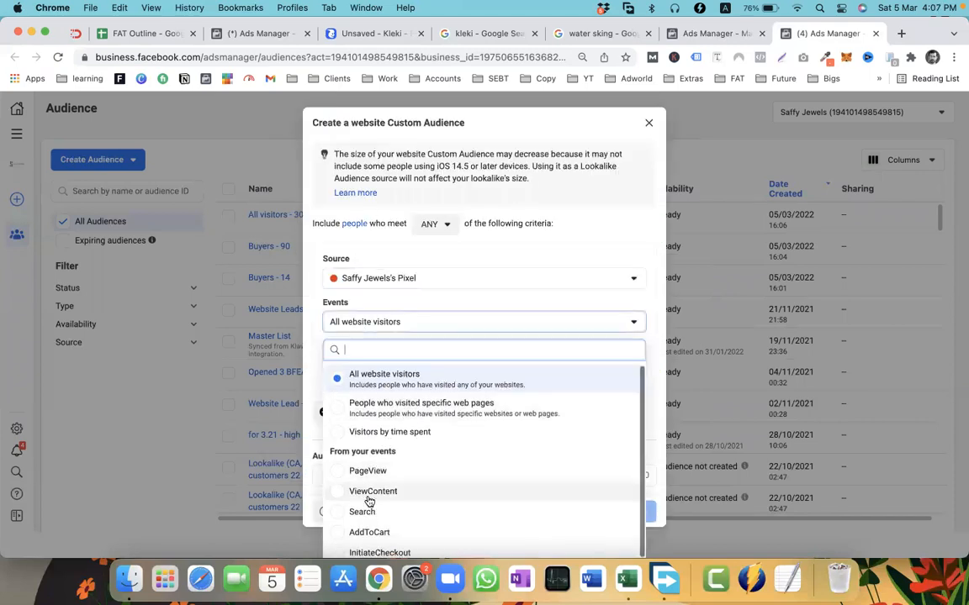
scroll(357, 505, "down", 1)
left_click(350, 510)
Name the AddToCart audience "Add to cart - 30" with 30 days of retention, create it and finish
double_click(346, 367)
scroll(454, 477, "down", 2)
left_click(385, 422)
type("Add to")
type("cart - 30")
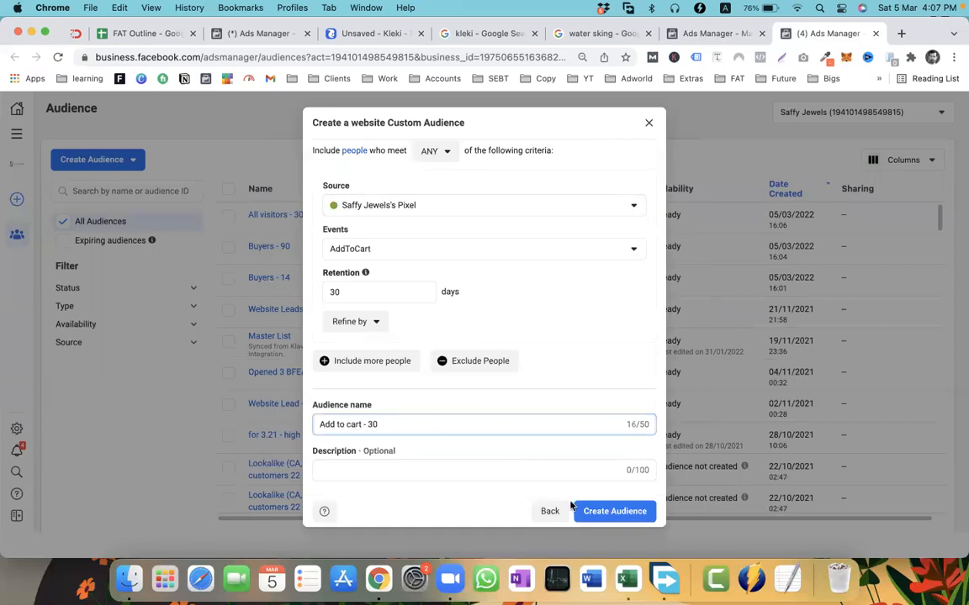
key("Return")
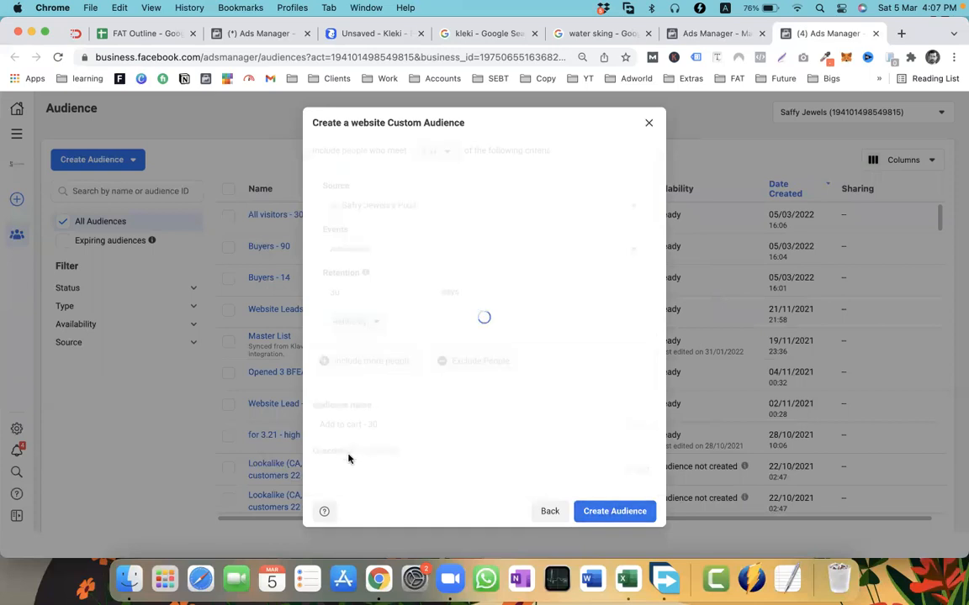
left_click(639, 482)
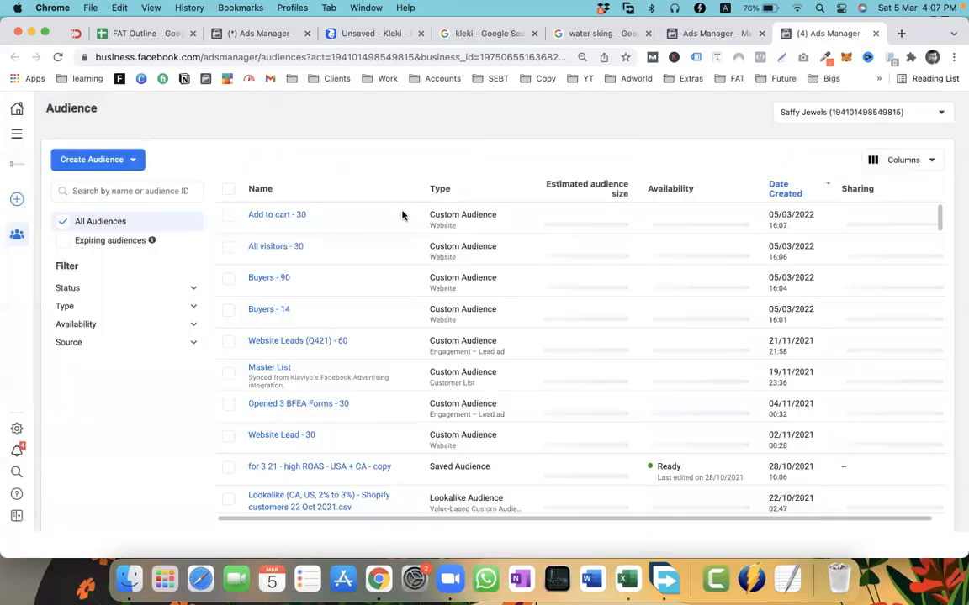
Return to the New Traffic ad set and remove the AliExpress and Drop shipping exclusions from the detailed targeting
left_click(715, 38)
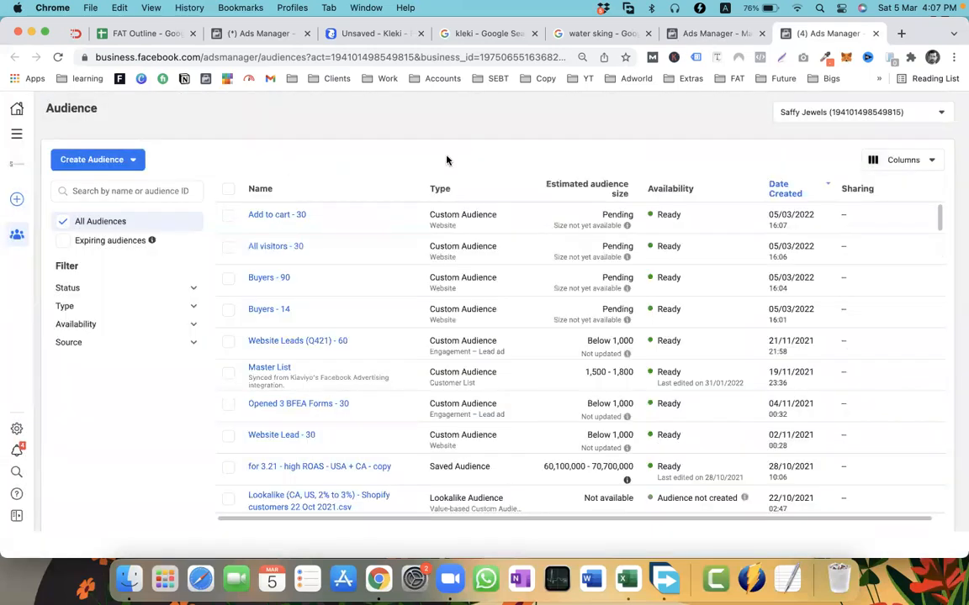
left_click(423, 295)
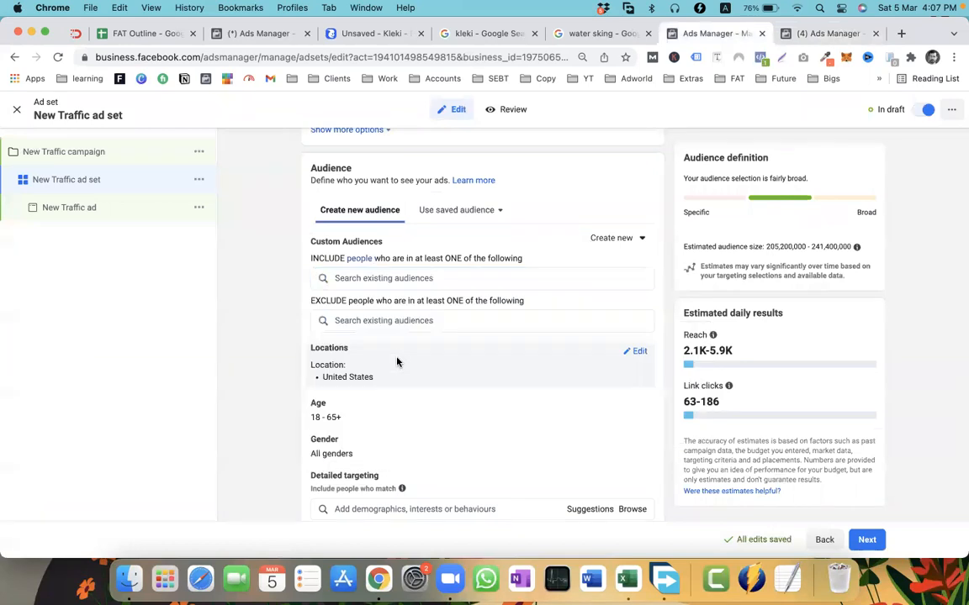
scroll(395, 363, "down", 3)
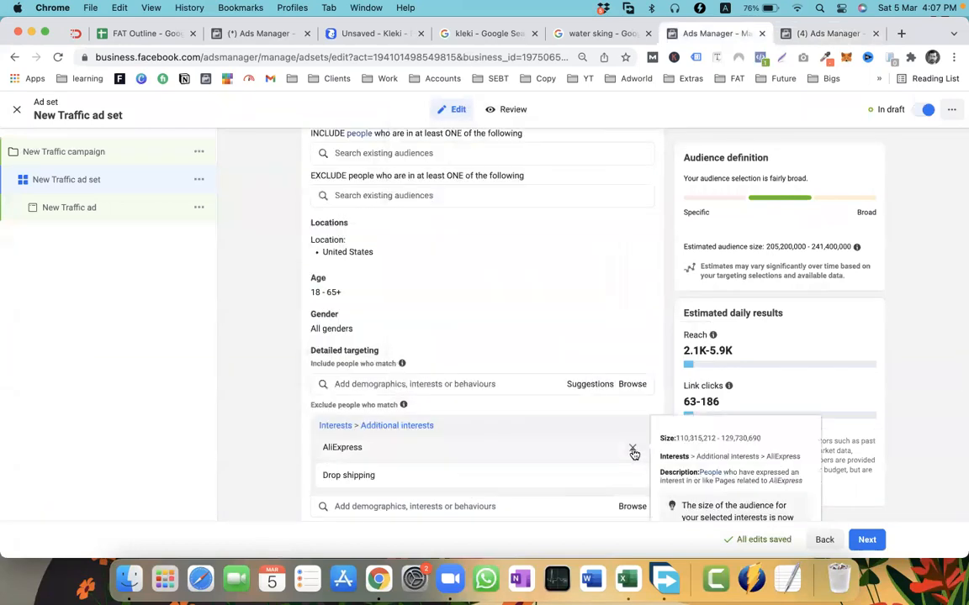
left_click(632, 447)
left_click(664, 451)
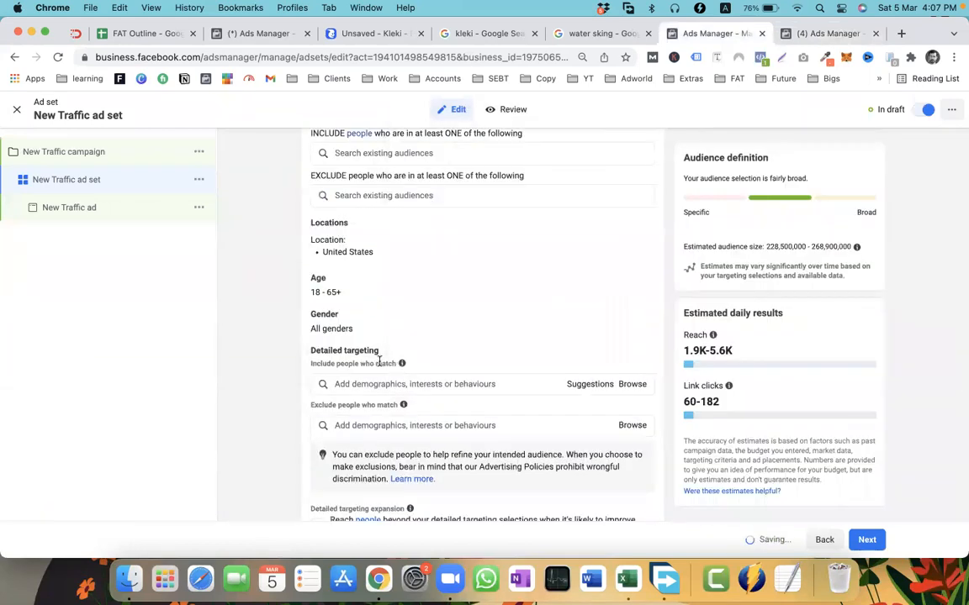
Examine the include and exclude explanations in the detailed targeting and the Custom Audiences section of the ad set
scroll(473, 369, "up", 2)
scroll(473, 368, "down", 3)
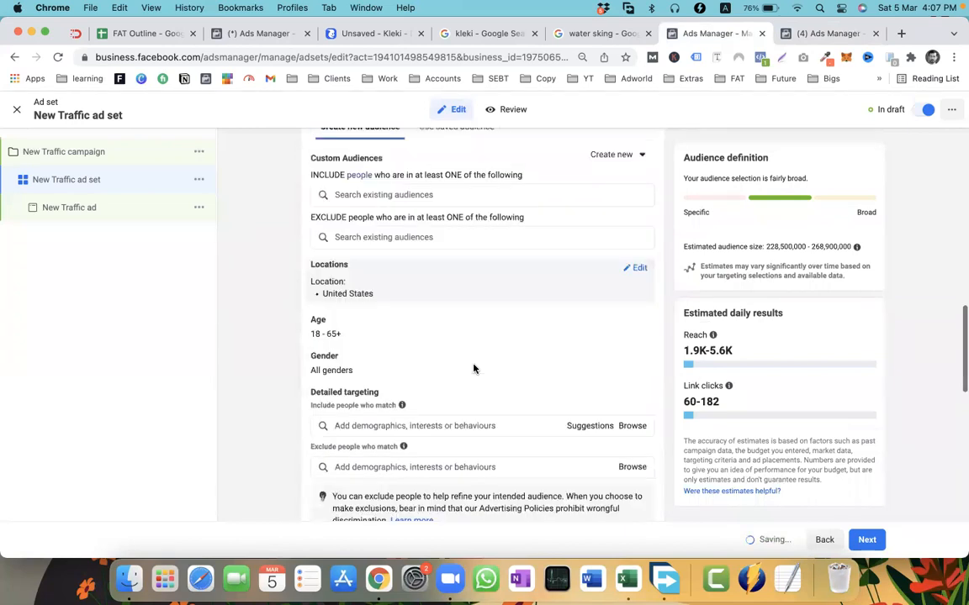
scroll(445, 439, "down", 1)
left_click(447, 438)
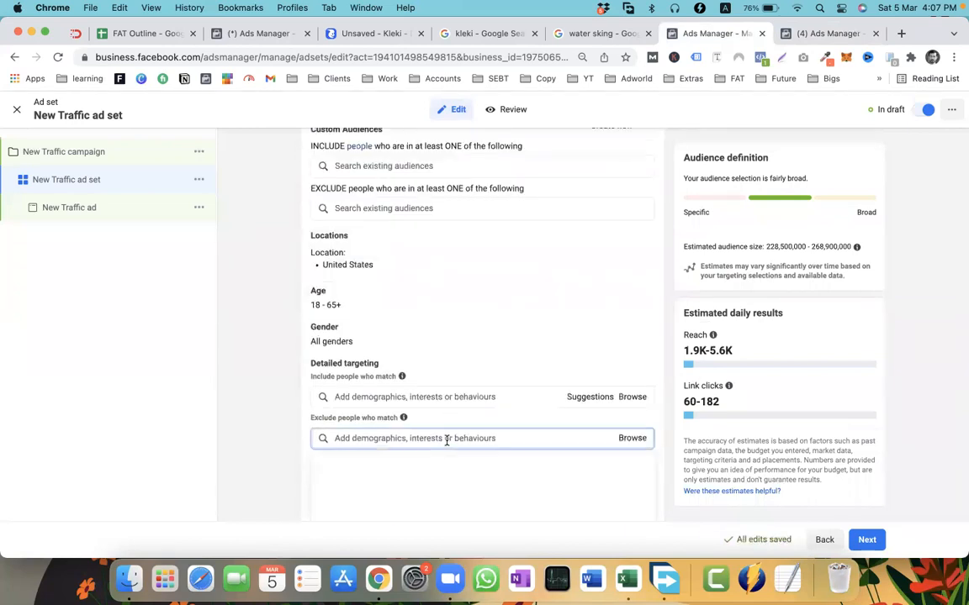
scroll(445, 439, "down", 2)
left_click(403, 329)
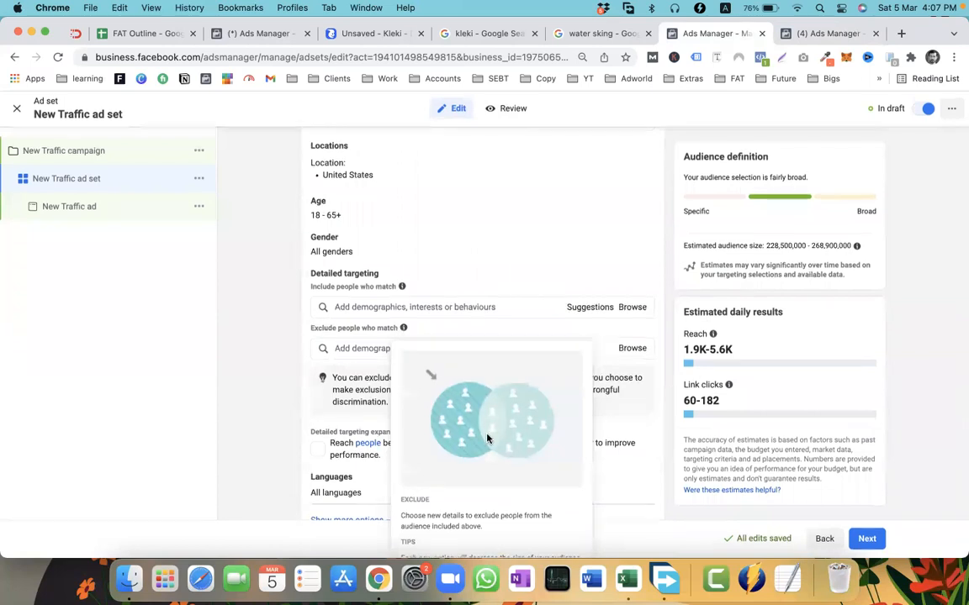
mouse_move(402, 288)
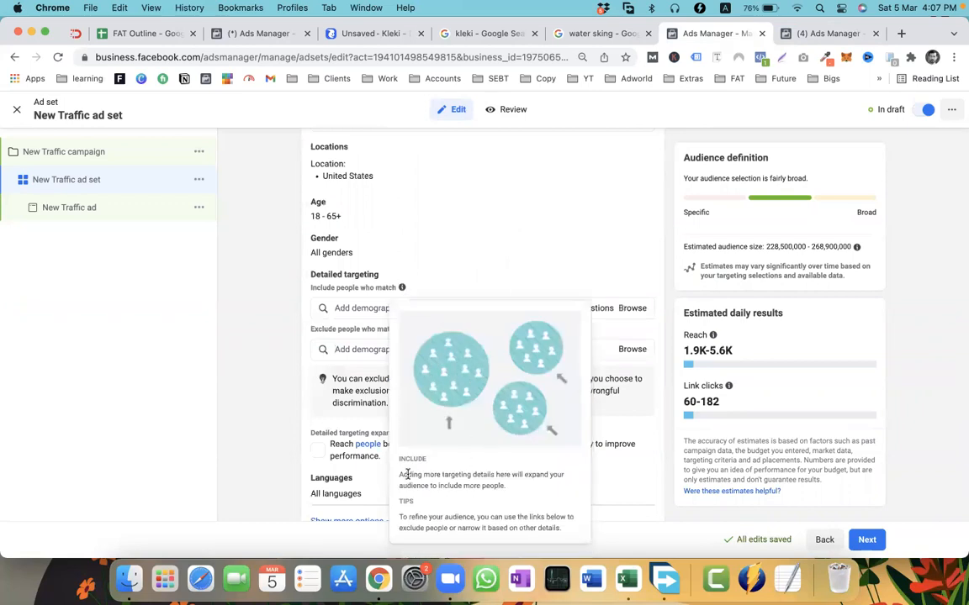
left_click_drag(406, 475, 435, 505)
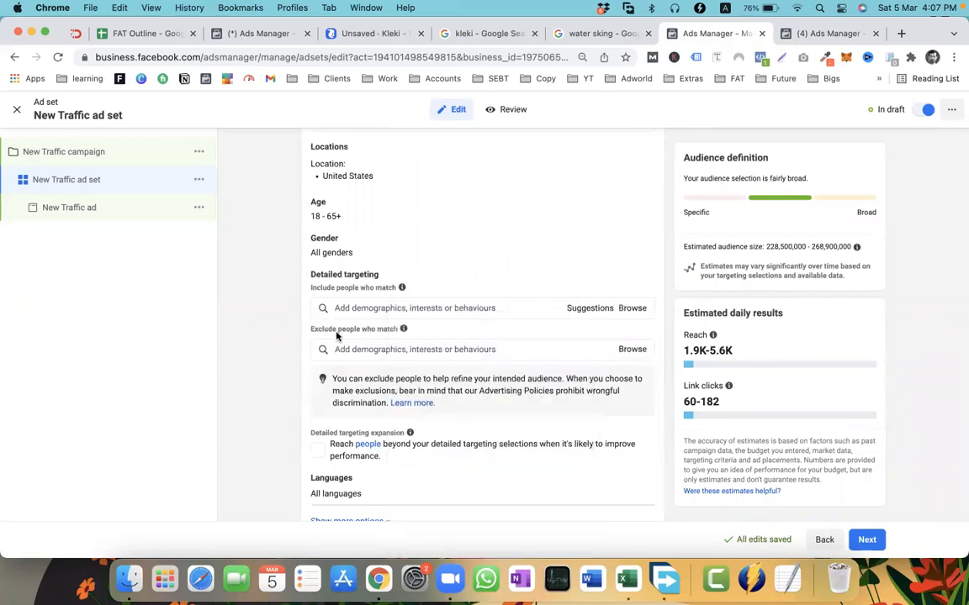
scroll(390, 319, "up", 4)
scroll(390, 319, "up", 2)
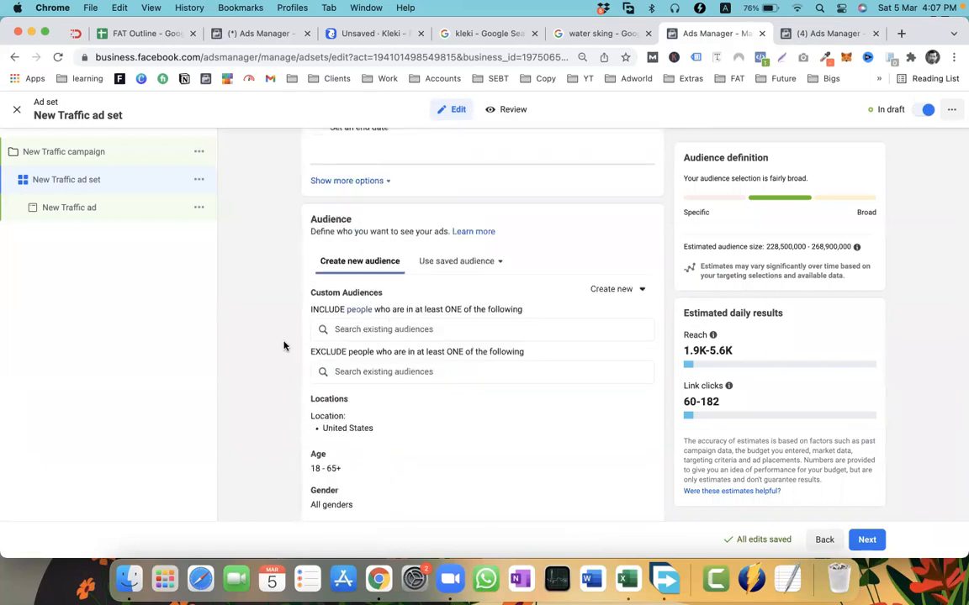
Search the existing audiences for "add" and include the Add to cart - 30 Custom Audience in the ad set
left_click(362, 330)
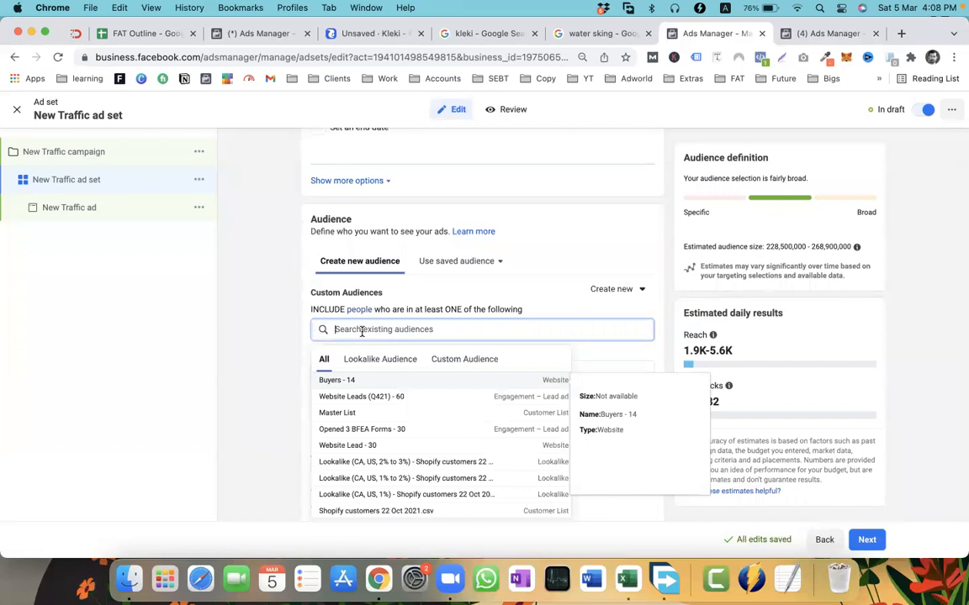
type("add")
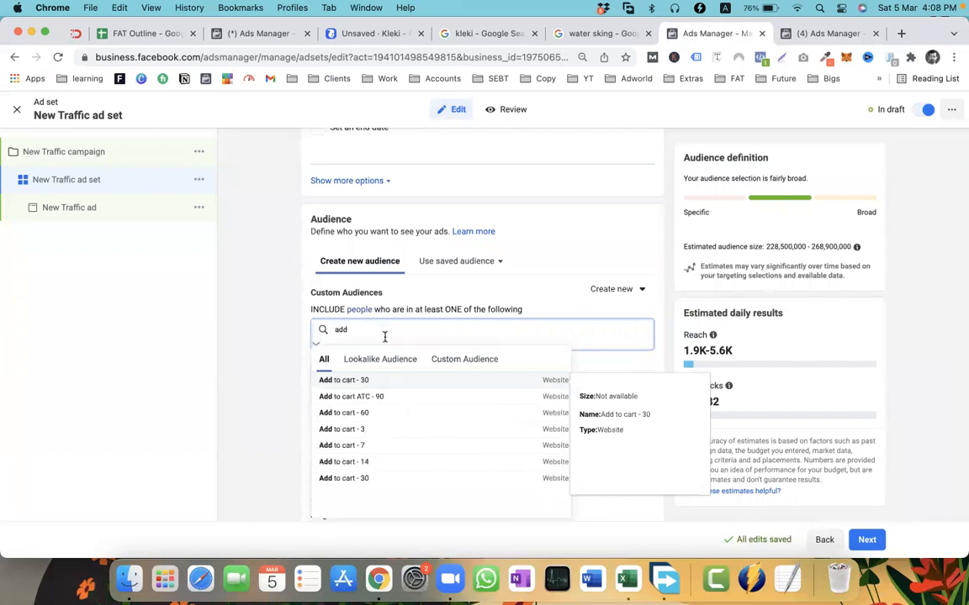
left_click(368, 380)
left_click(280, 377)
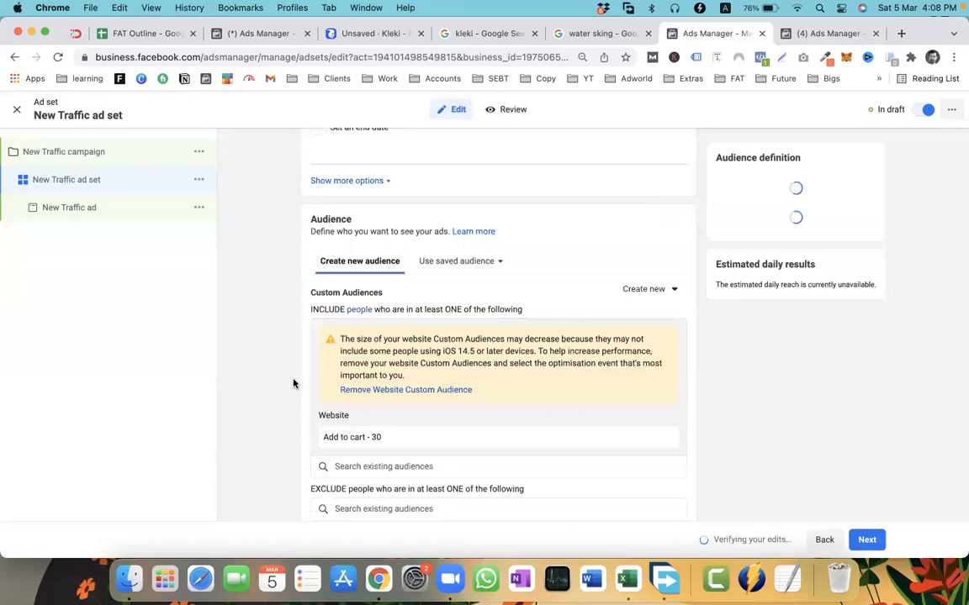
scroll(294, 384, "down", 1)
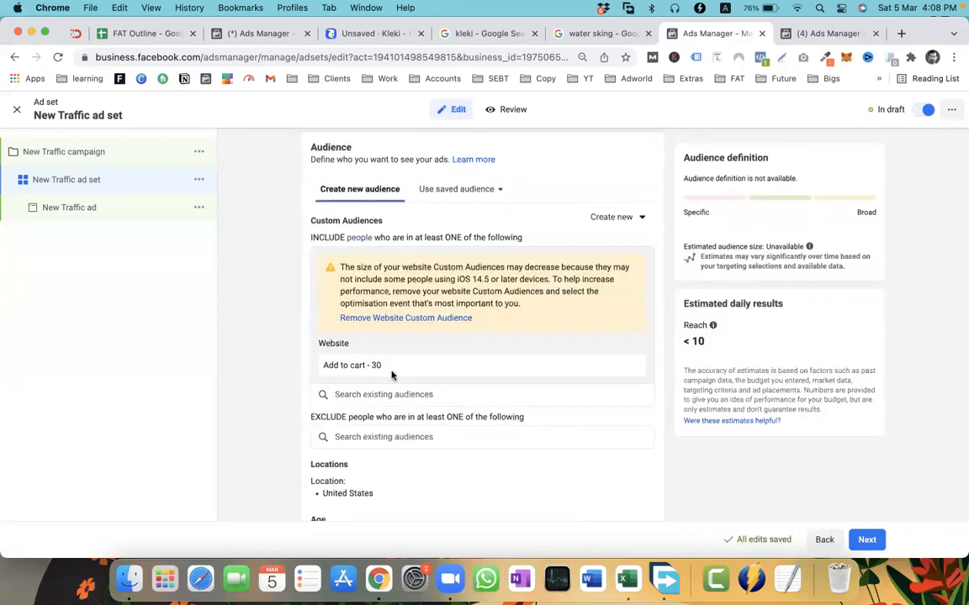
left_click_drag(383, 371, 322, 371)
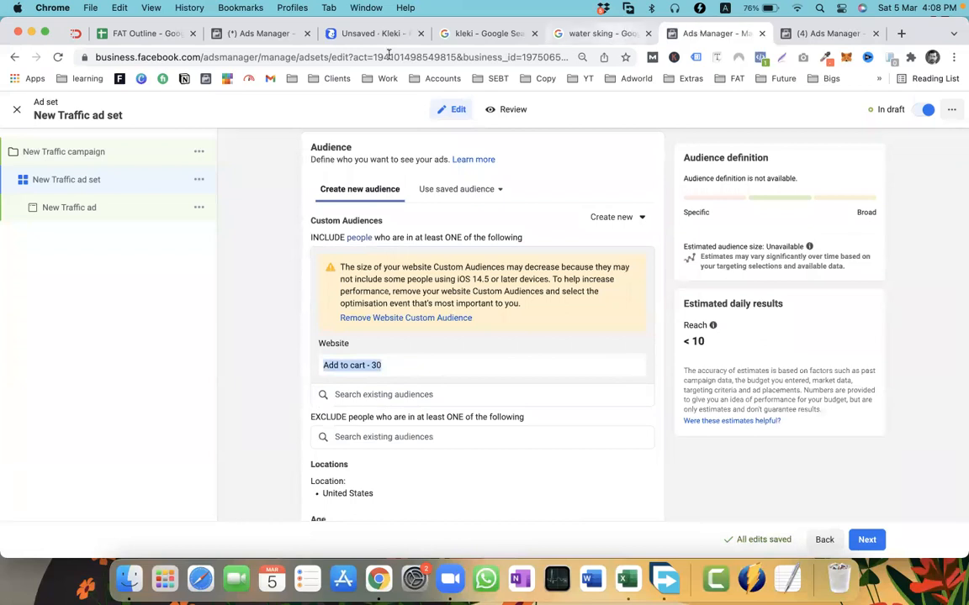
Switch to the Kleki drawing and erase the Layering diagram with its Travel, Beaches and Waterskiing circles
left_click(364, 34)
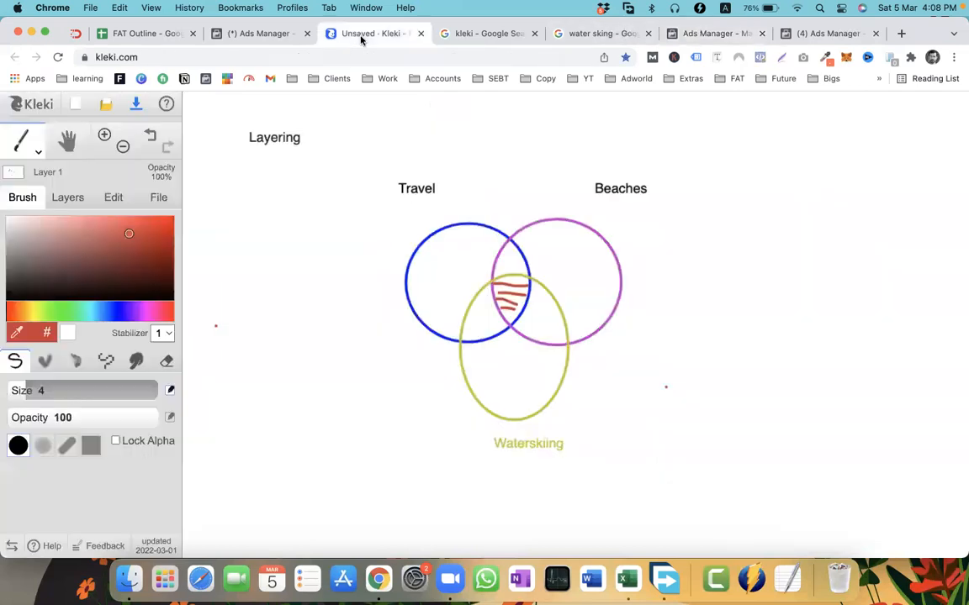
left_click(36, 153)
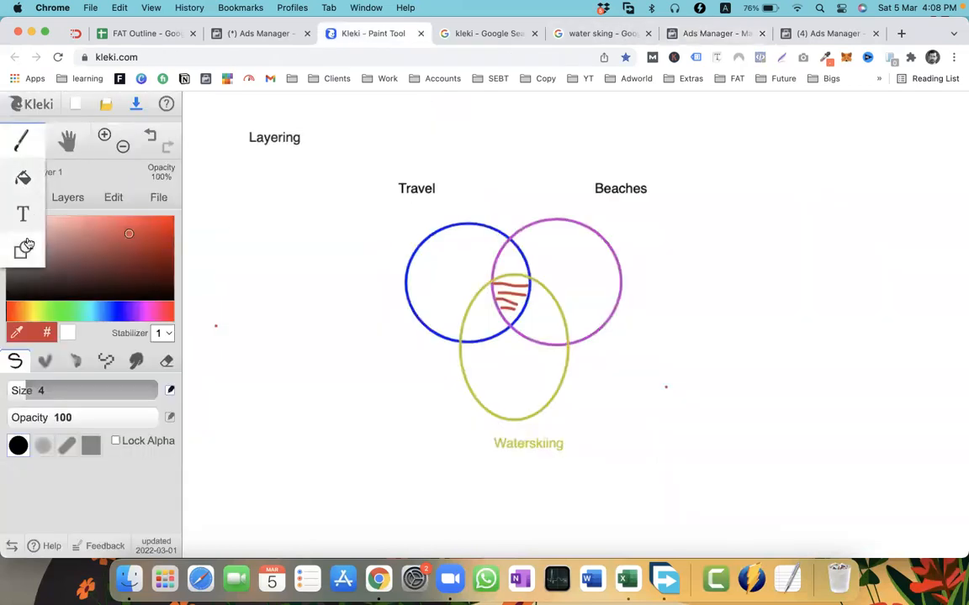
left_click(169, 364)
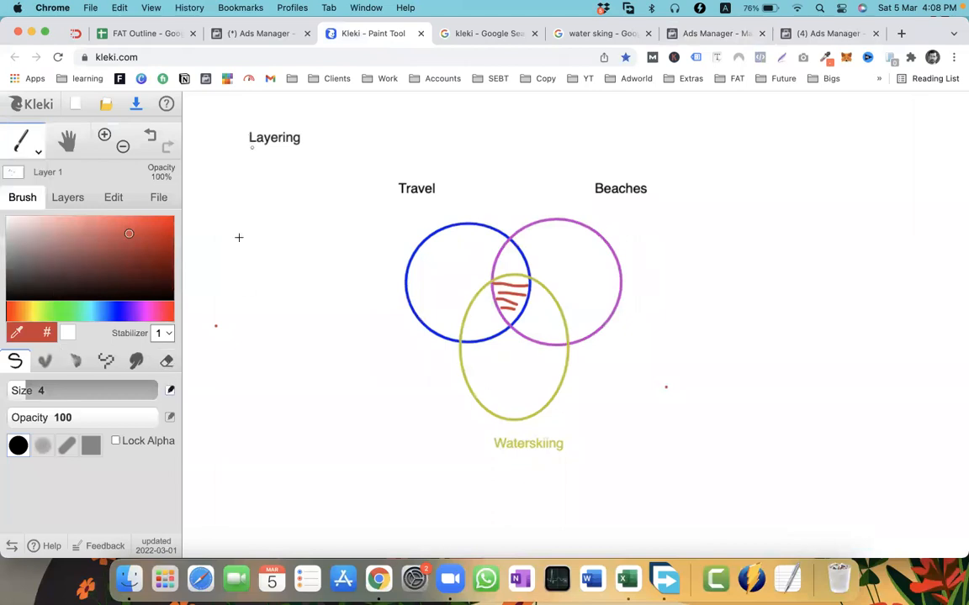
left_click(171, 361)
mouse_move(316, 168)
left_mouse_down()
mouse_move(714, 428)
mouse_move(514, 428)
mouse_move(498, 441)
left_mouse_up()
Draw a large red circle outline in the middle of the canvas, undoing the stray small ellipse above it
left_click(37, 152)
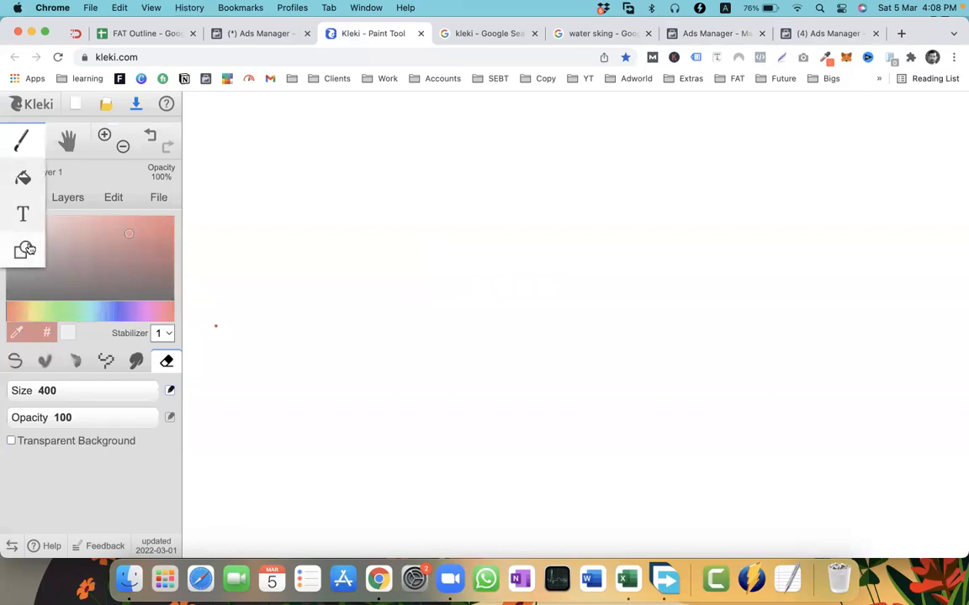
left_click(28, 249)
left_click_drag(412, 185, 551, 272)
left_click_drag(605, 315, 621, 392)
mouse_move(472, 163)
left_mouse_down()
mouse_move(472, 154)
mouse_move(491, 171)
mouse_move(485, 153)
left_mouse_up()
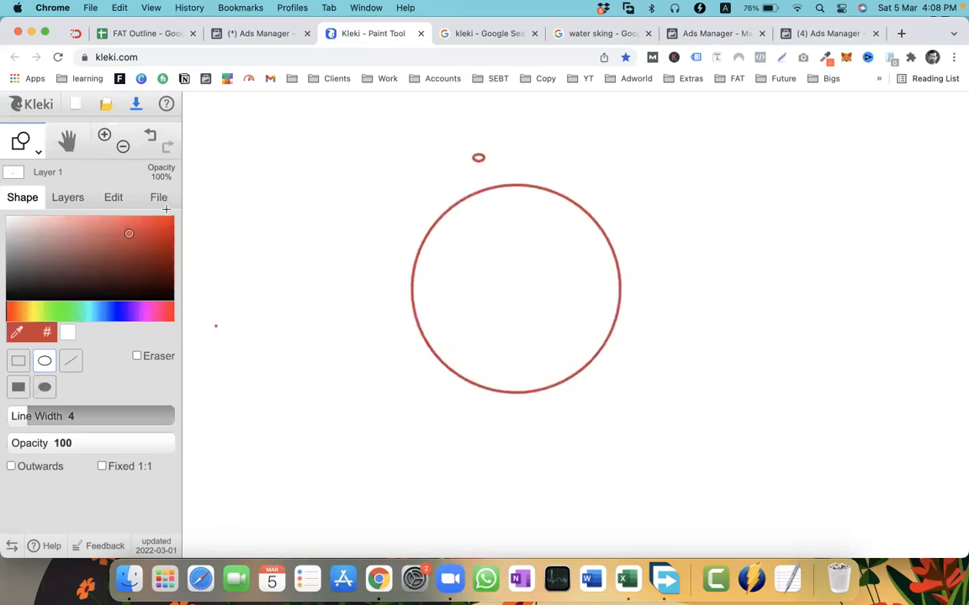
key("super+z")
Handwrite the label "ATC" in red with the brush above the large circle
left_click(38, 153)
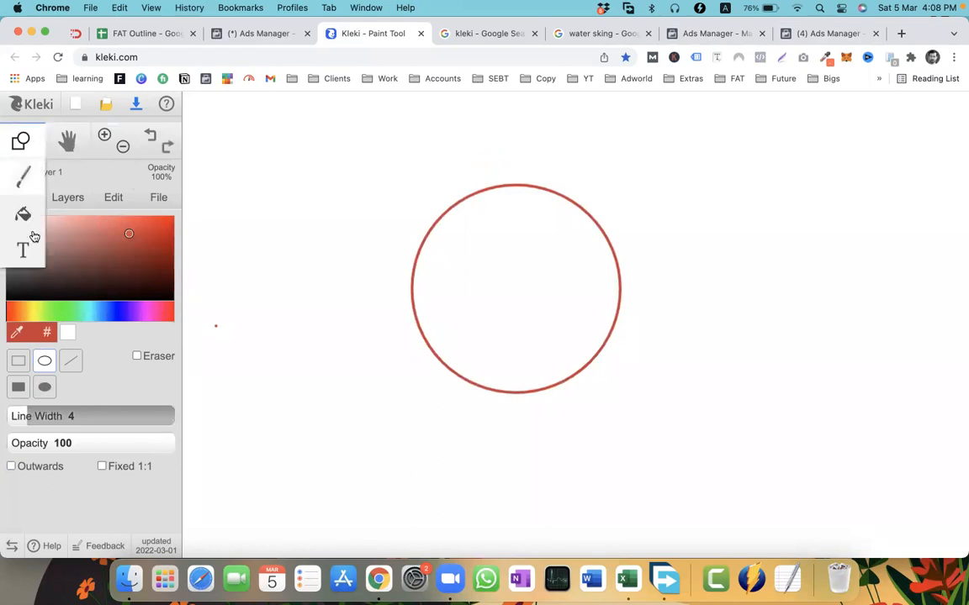
left_click(23, 177)
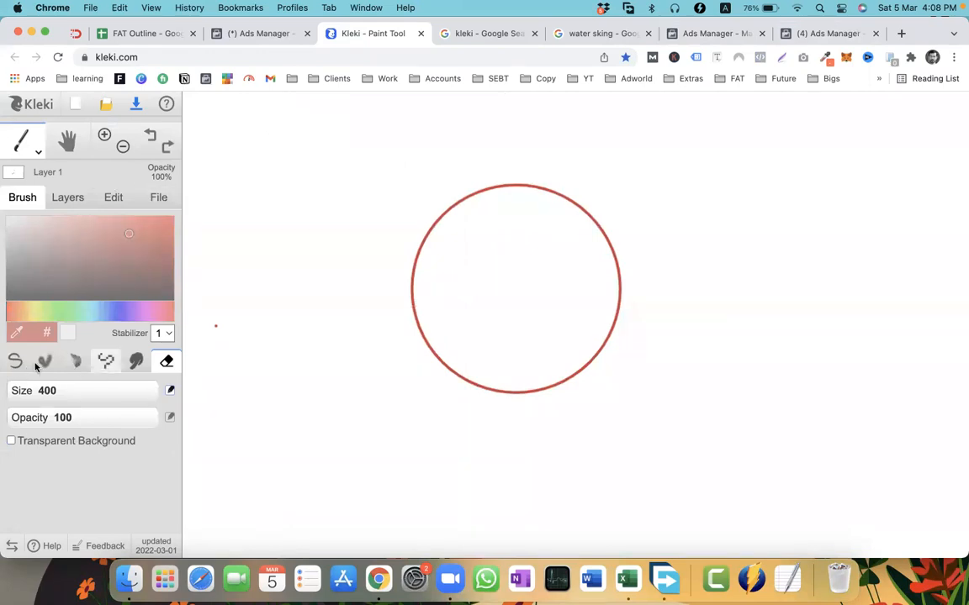
left_click_drag(443, 138, 443, 156)
mouse_move(443, 141)
left_mouse_down()
mouse_move(456, 137)
mouse_move(454, 157)
mouse_move(459, 147)
mouse_move(512, 157)
left_mouse_up()
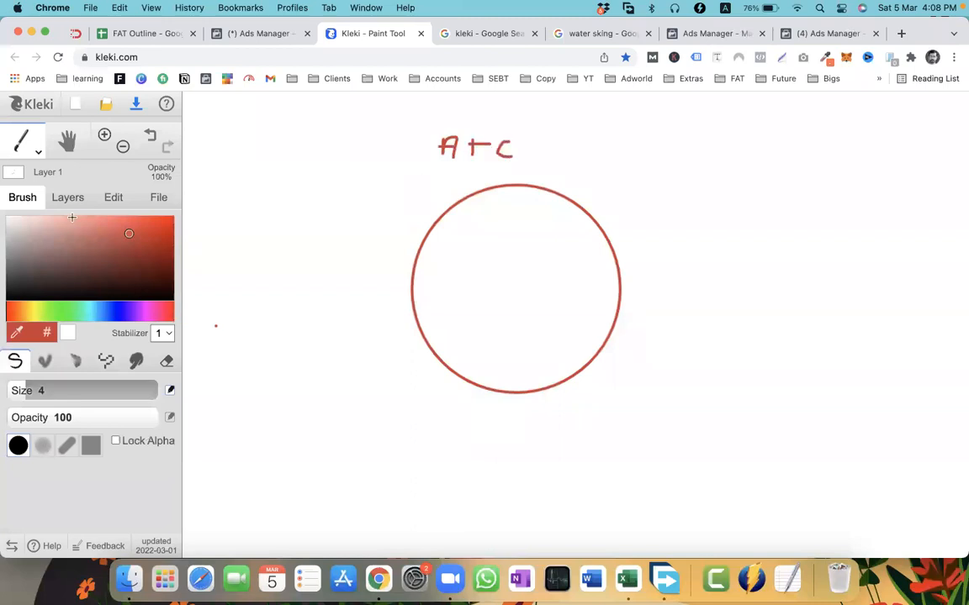
Draw a small blue circle outline outside the large red circle, to its right
left_click(38, 153)
left_click(22, 249)
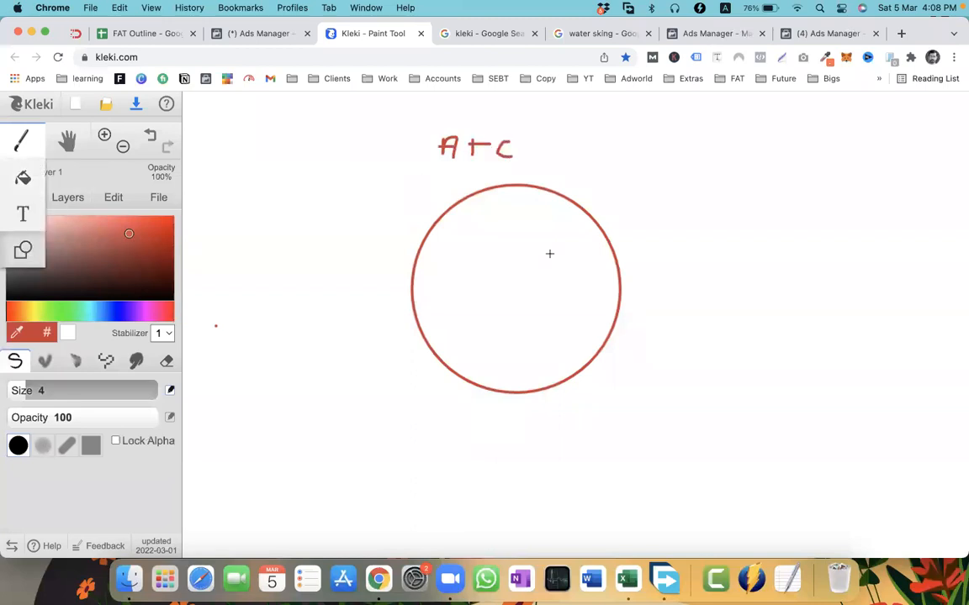
left_click_drag(646, 231, 688, 272)
key("ctrl+z")
left_click(124, 312)
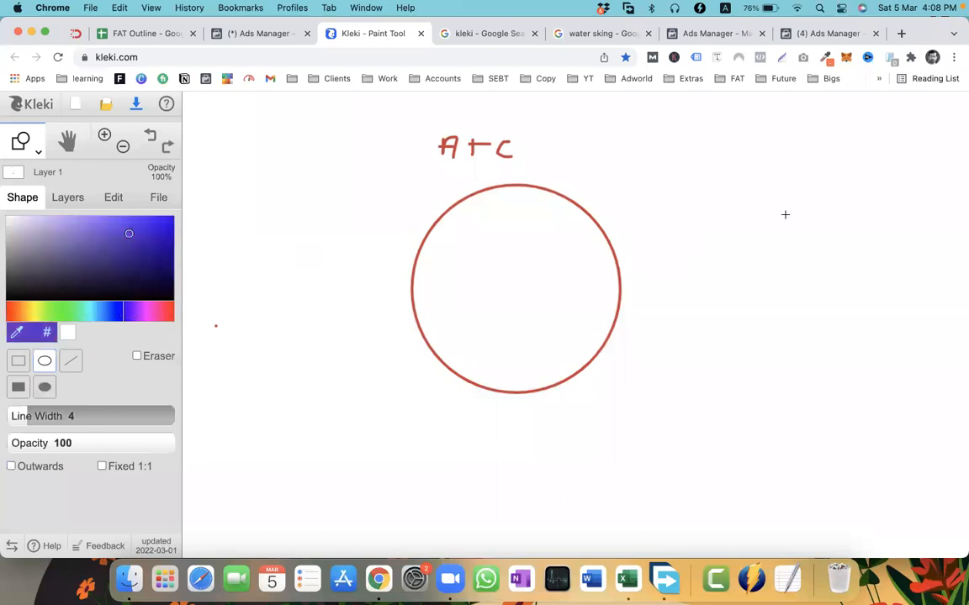
left_click_drag(665, 218, 712, 265)
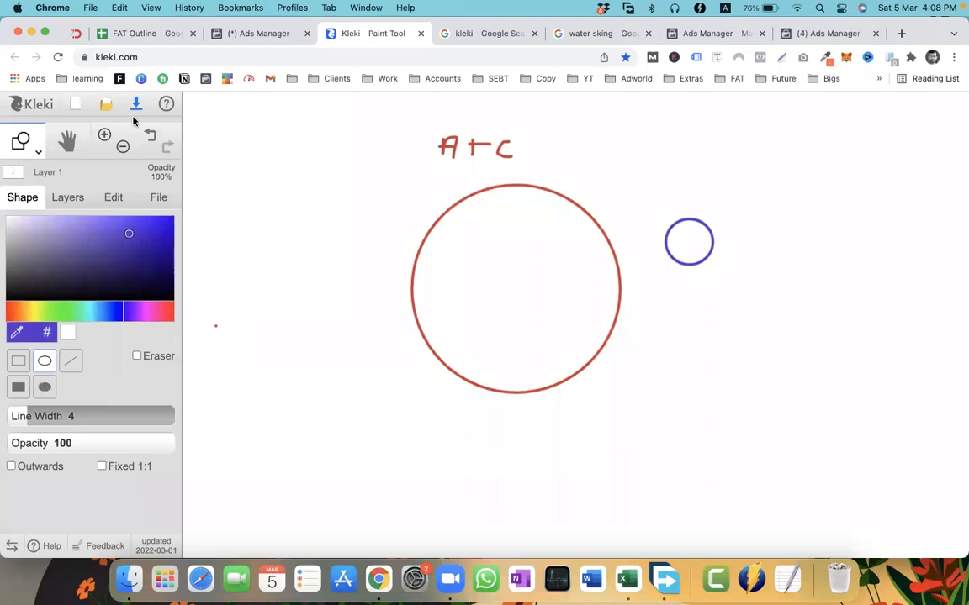
Handwrite "PUR" in blue above the small circle and sketch a matching small blue circle inside the large red one
left_click(17, 155)
left_click(21, 161)
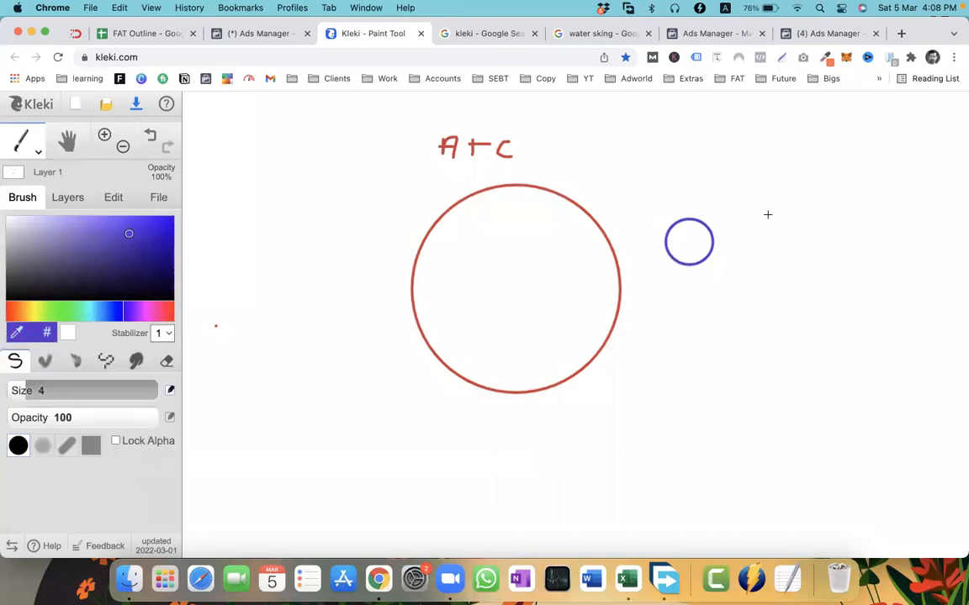
mouse_move(666, 199)
left_mouse_down()
mouse_move(666, 173)
mouse_move(687, 177)
mouse_move(702, 199)
mouse_move(713, 169)
mouse_move(722, 199)
mouse_move(723, 185)
mouse_move(738, 196)
left_mouse_up()
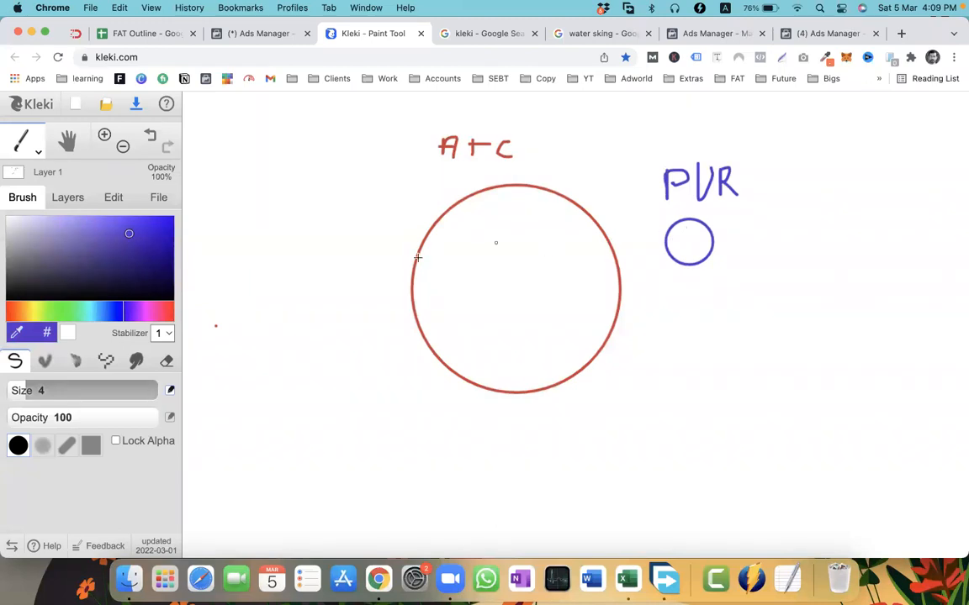
mouse_move(544, 262)
left_mouse_down()
mouse_move(542, 270)
mouse_move(562, 277)
mouse_move(570, 263)
mouse_move(551, 260)
left_mouse_up()
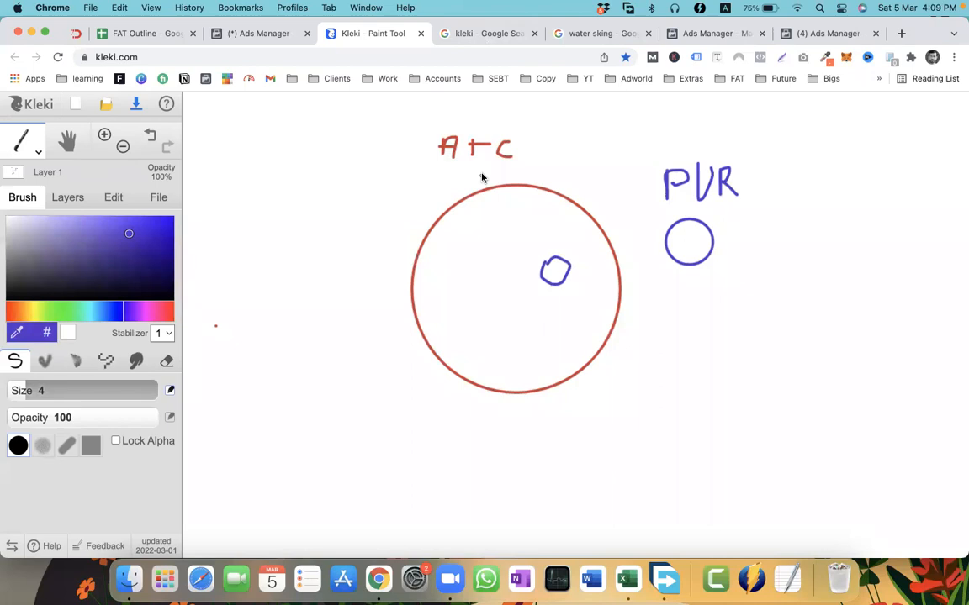
Return to the New Traffic ad set and examine the included Add to cart - 30 audience
left_click(446, 32)
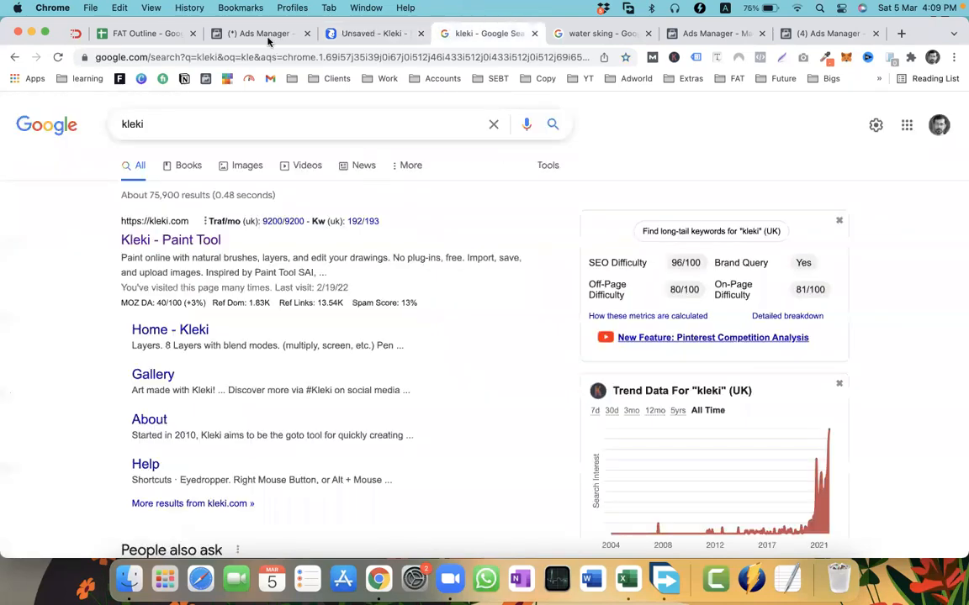
left_click(683, 33)
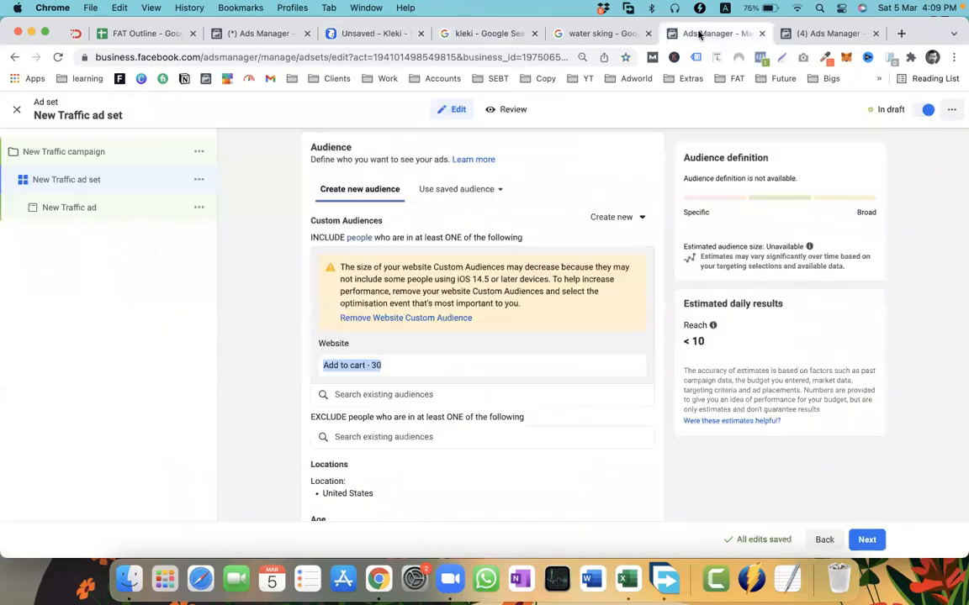
left_click(338, 370)
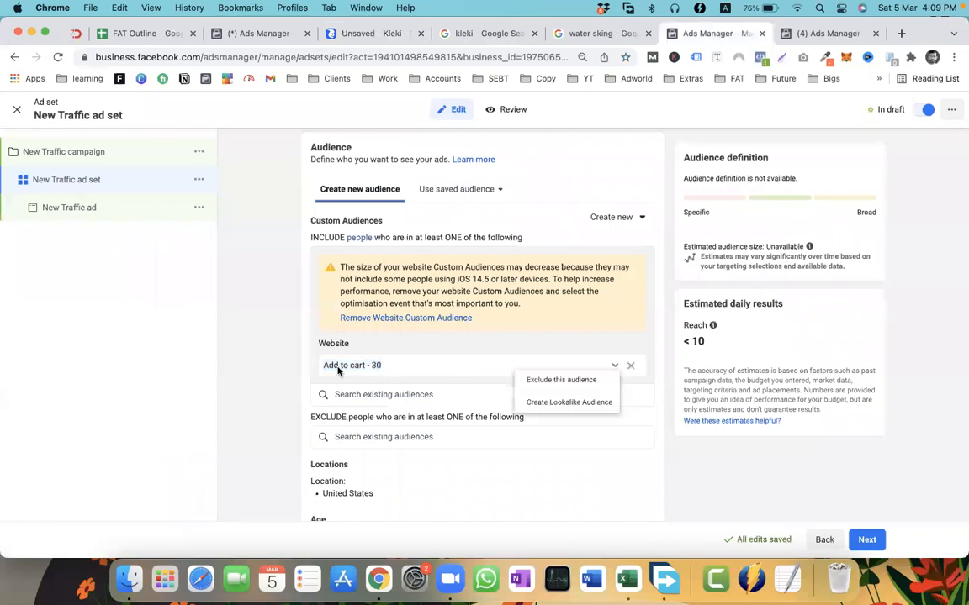
left_click_drag(315, 369, 395, 371)
left_click(373, 365)
Open saffyjewels.com in a new browser tab
left_click(900, 33)
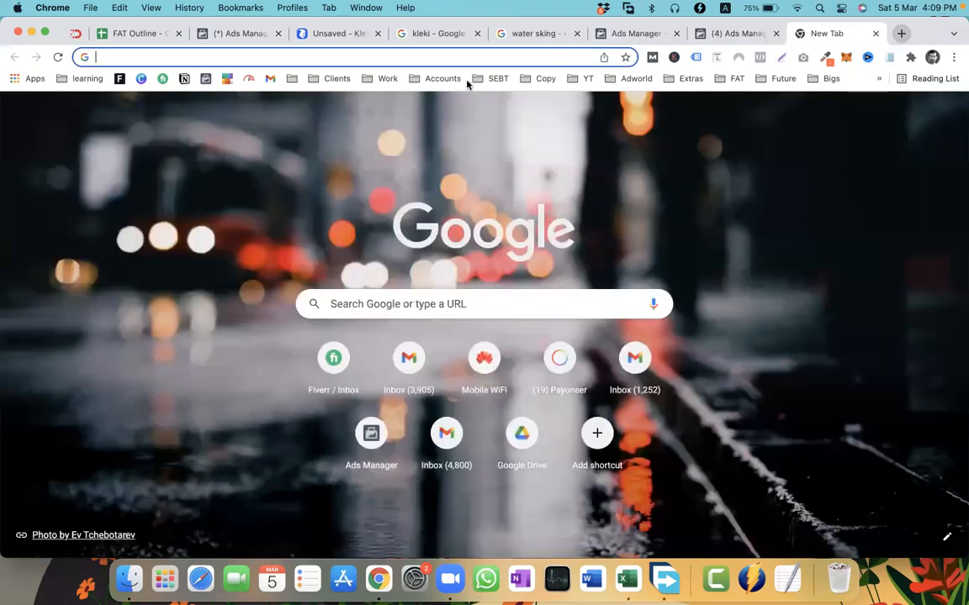
type("saffyjewels.com")
key("Return")
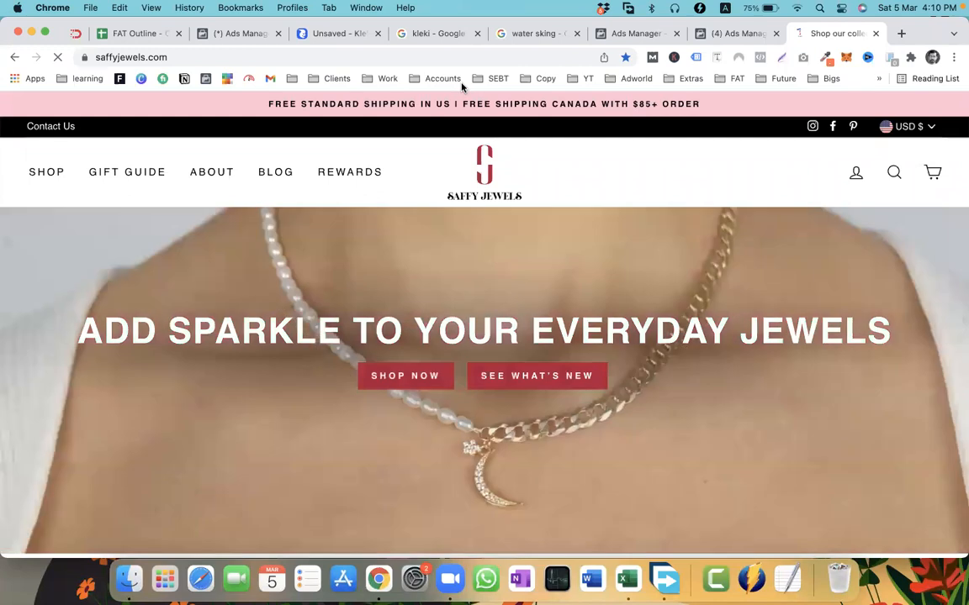
Back in the New Traffic ad set, search the audiences to exclude for "purch" and exclude the Purchase - 30 Custom Audience
left_click(622, 34)
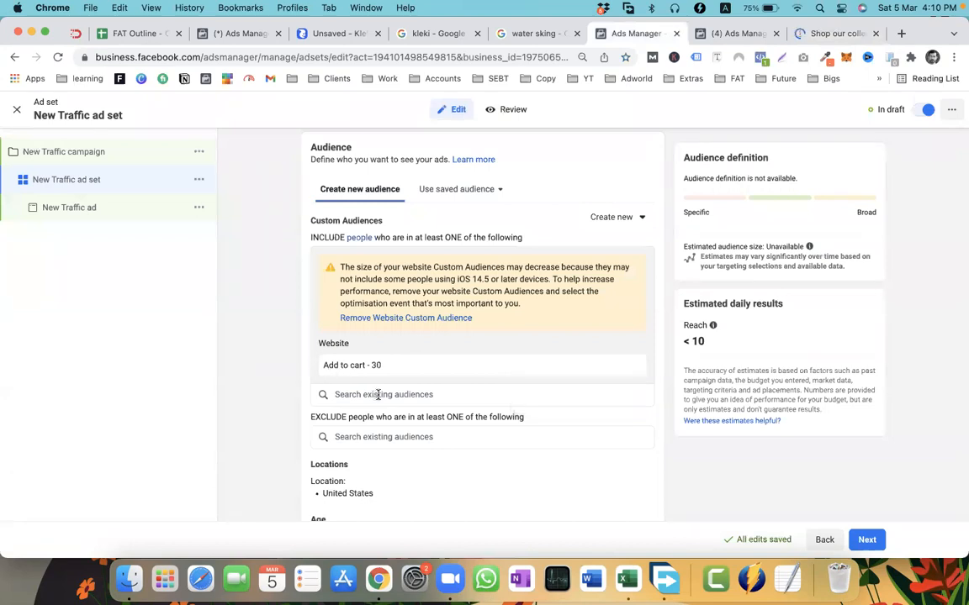
scroll(378, 395, "down", 1)
left_click(367, 418)
type("p")
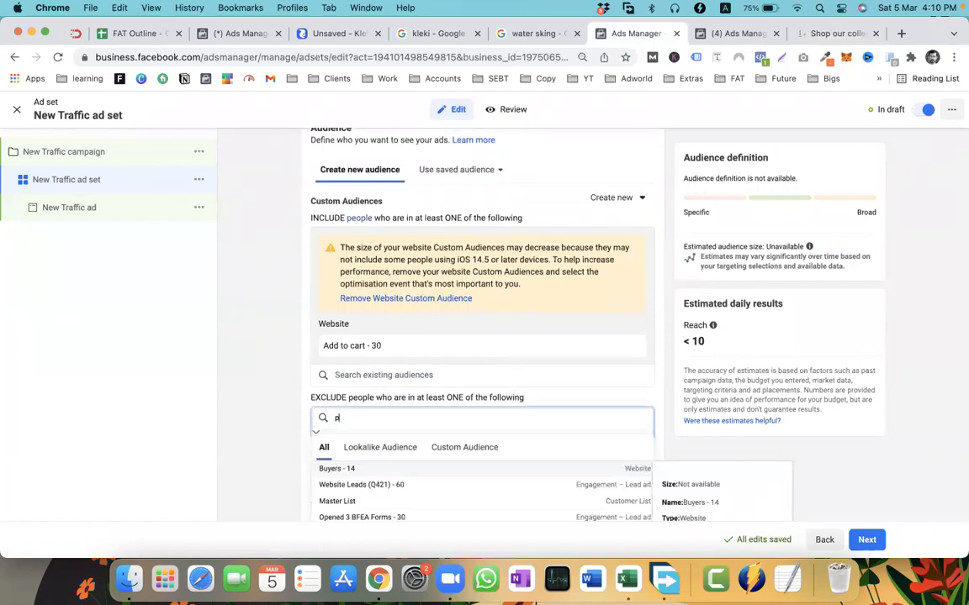
type("urch")
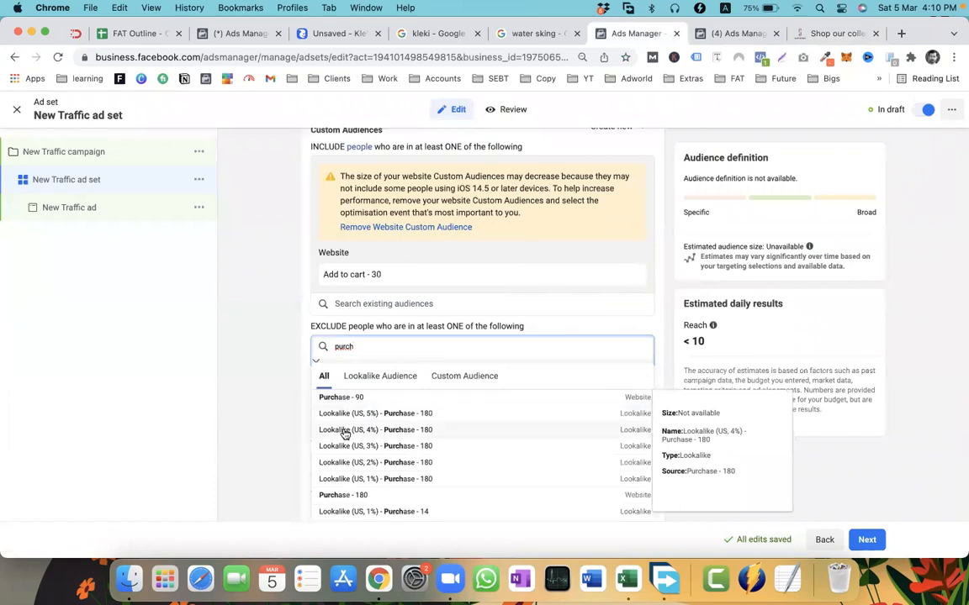
scroll(345, 434, "down", 2)
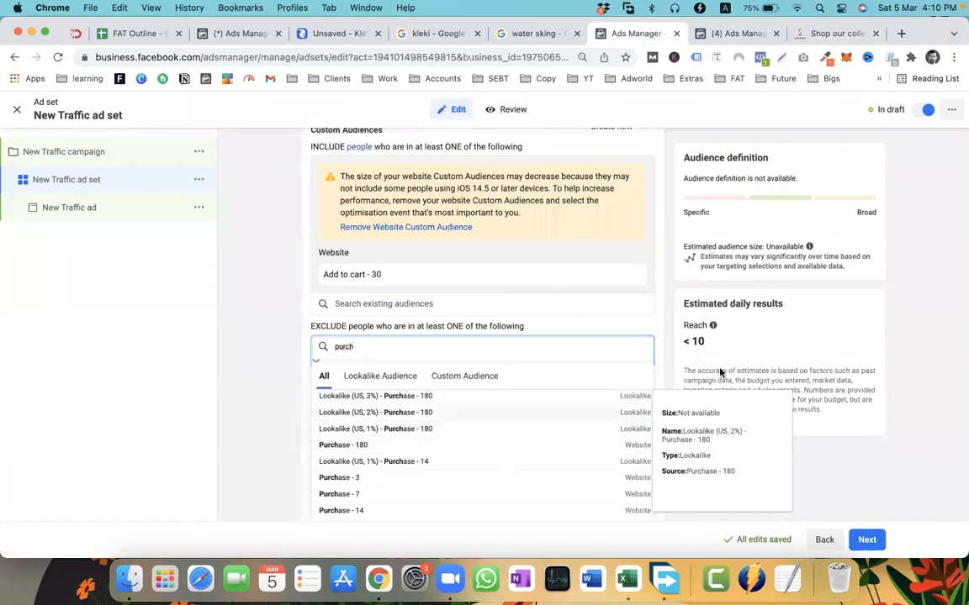
scroll(720, 373, "down", 3)
left_click(385, 397)
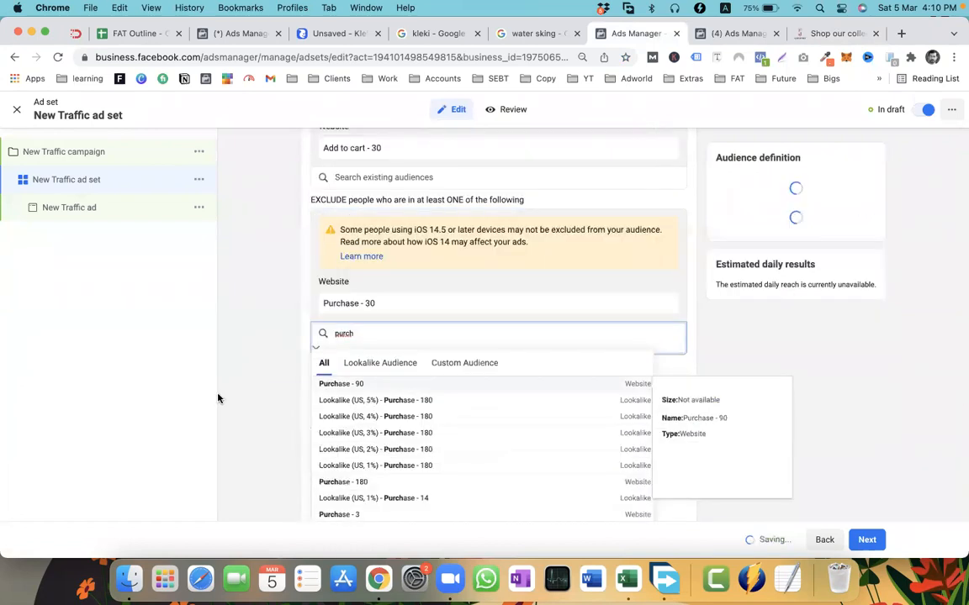
left_click(218, 398)
Compare the included Add to cart - 30 audience with the excluded Purchase - 30 audience, and view the Saffy Jewels audience list
scroll(314, 428, "up", 5)
scroll(746, 279, "down", 1)
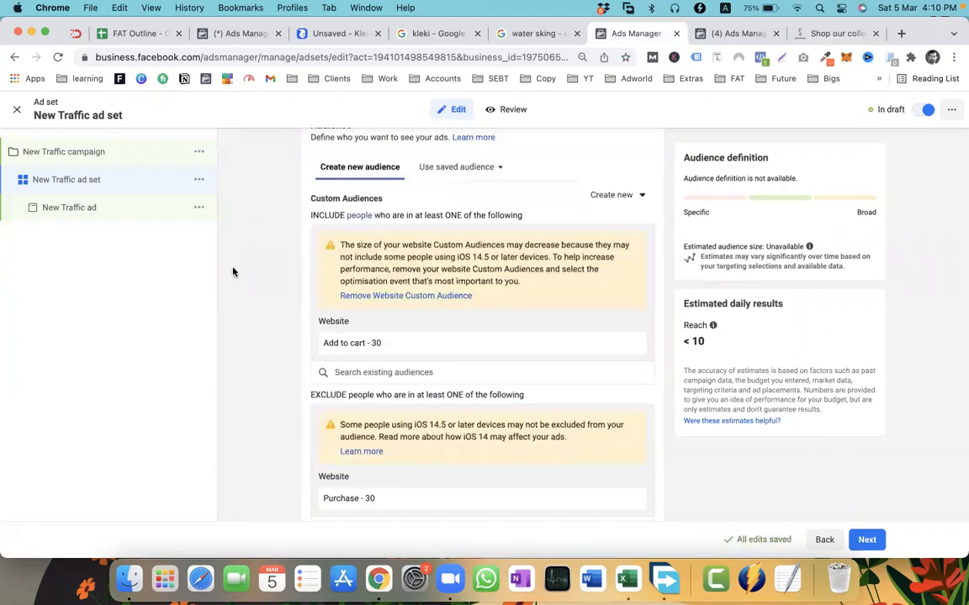
scroll(235, 282, "up", 1)
scroll(286, 328, "up", 1)
left_click_drag(378, 370, 326, 372)
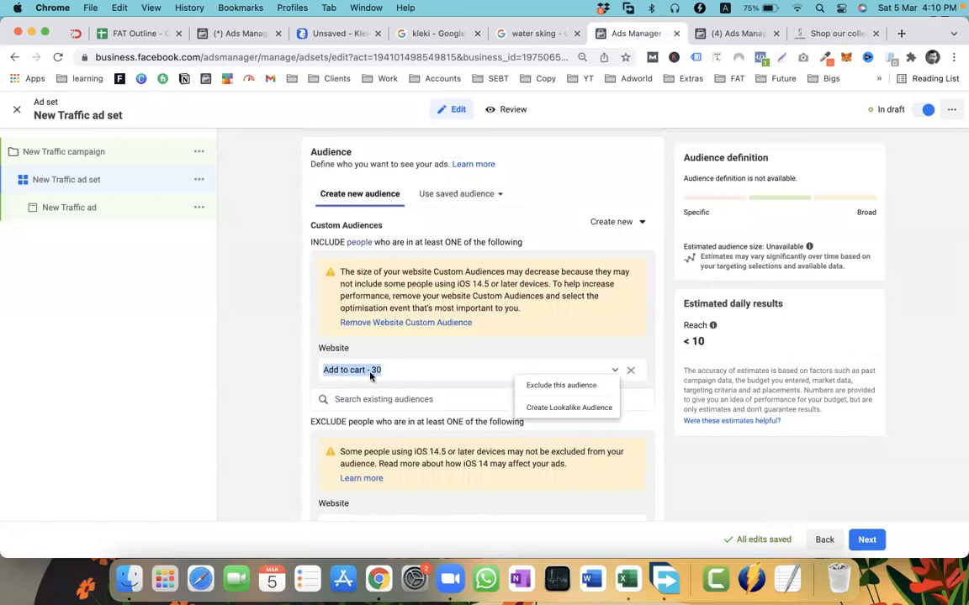
scroll(376, 420, "down", 2)
left_click_drag(373, 457, 323, 456)
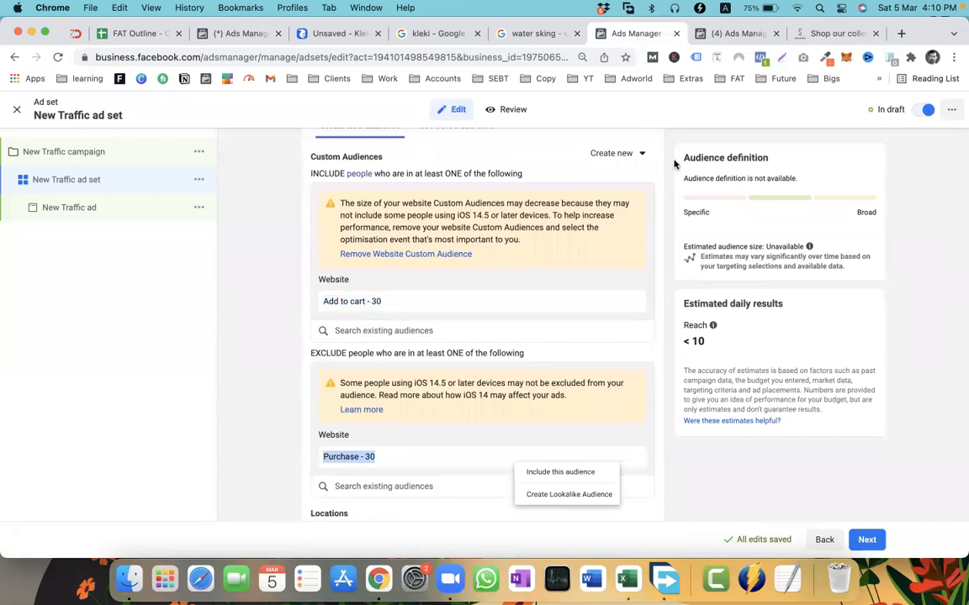
left_click_drag(383, 303, 322, 300)
left_click_drag(380, 458, 340, 457)
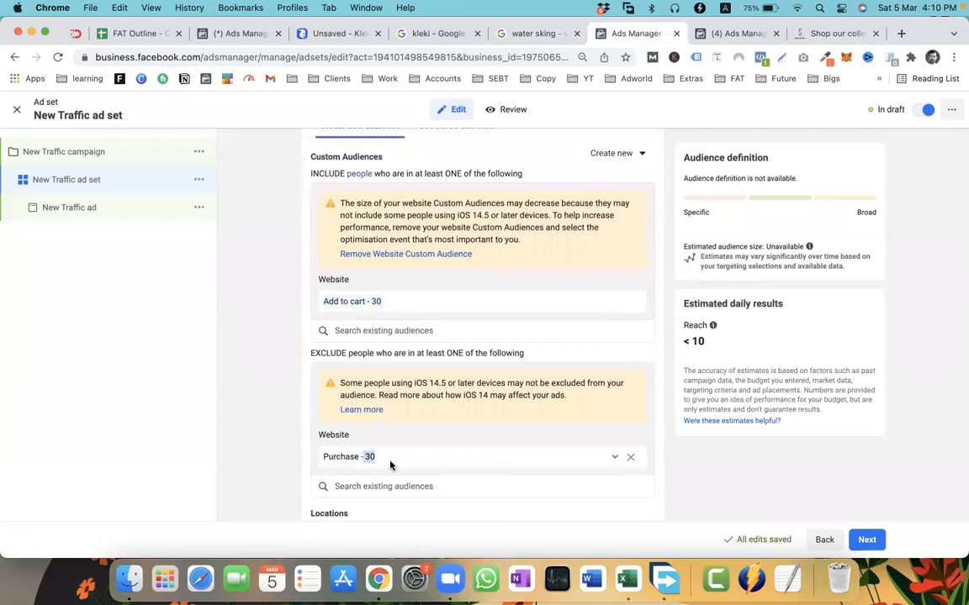
left_click(390, 465)
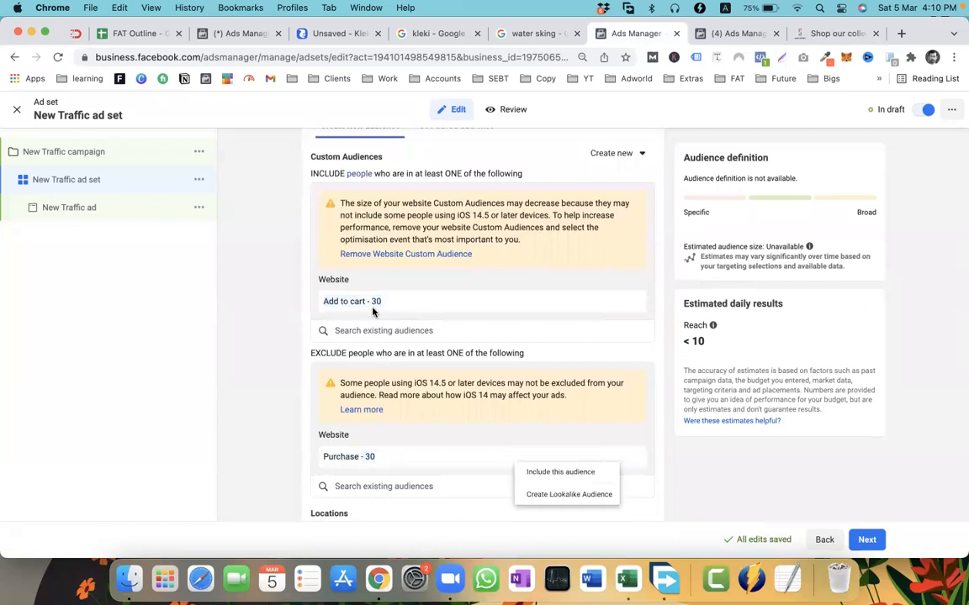
triple_click(329, 305)
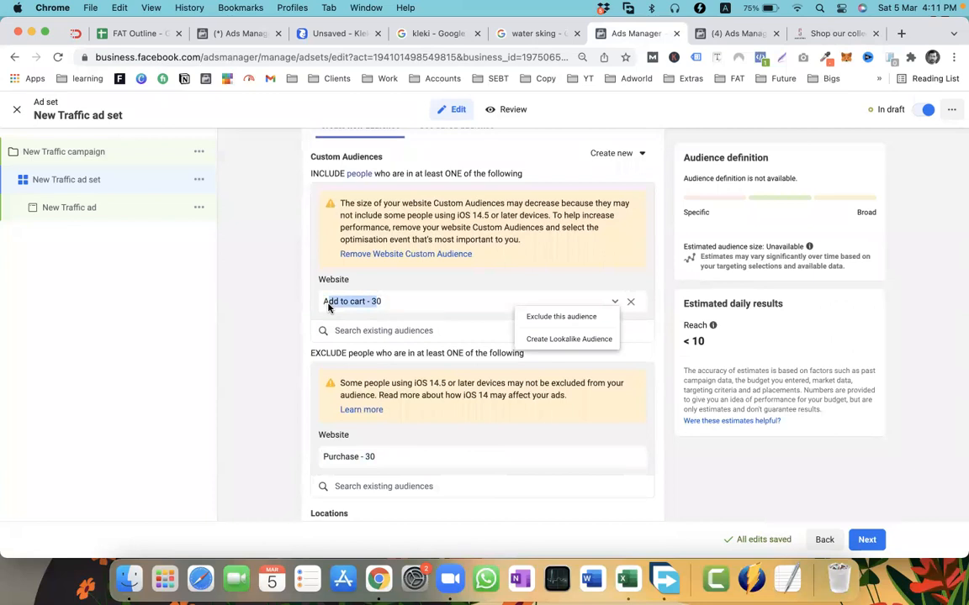
left_click_drag(334, 458, 372, 459)
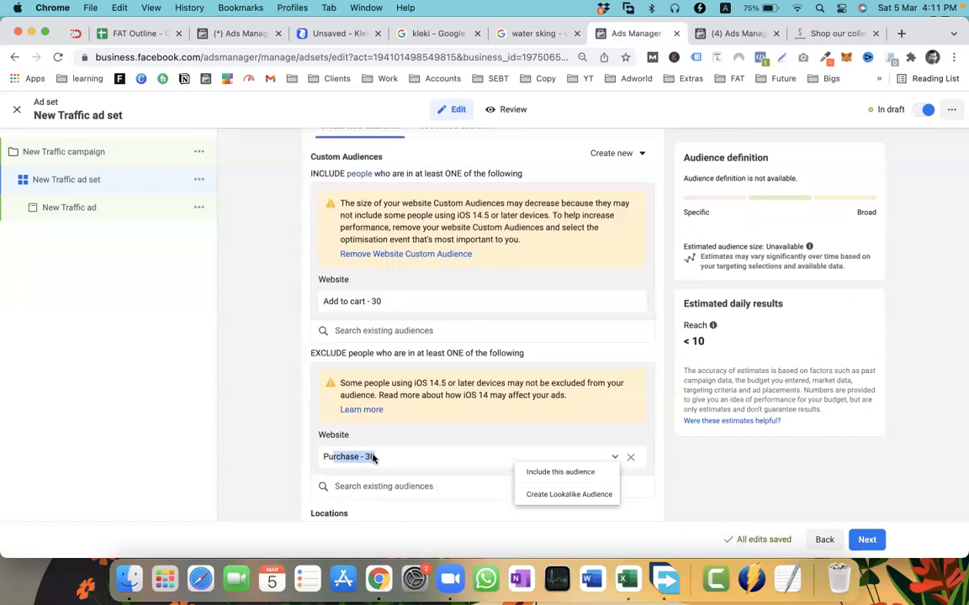
left_click_drag(387, 303, 323, 306)
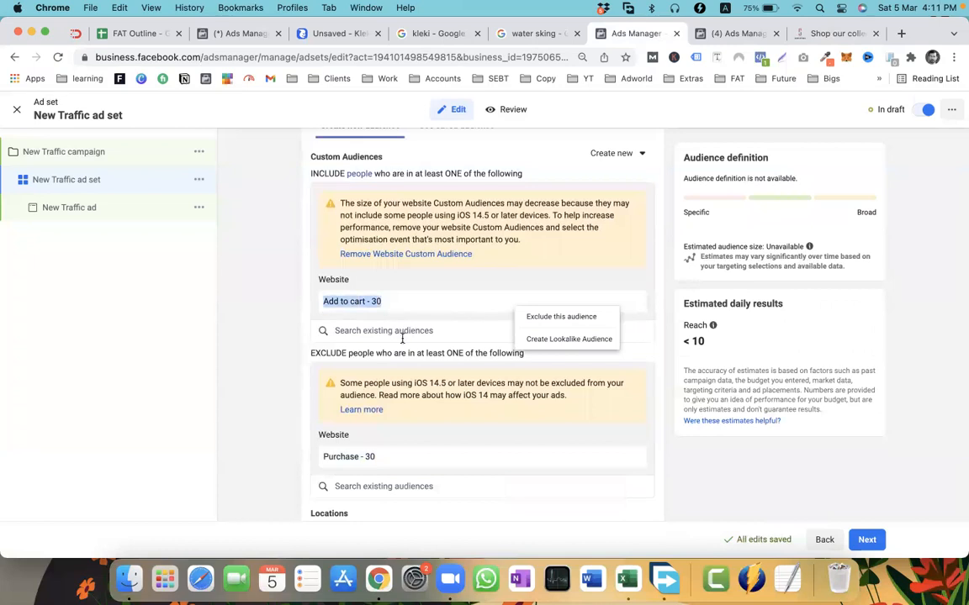
scroll(483, 331, "up", 2)
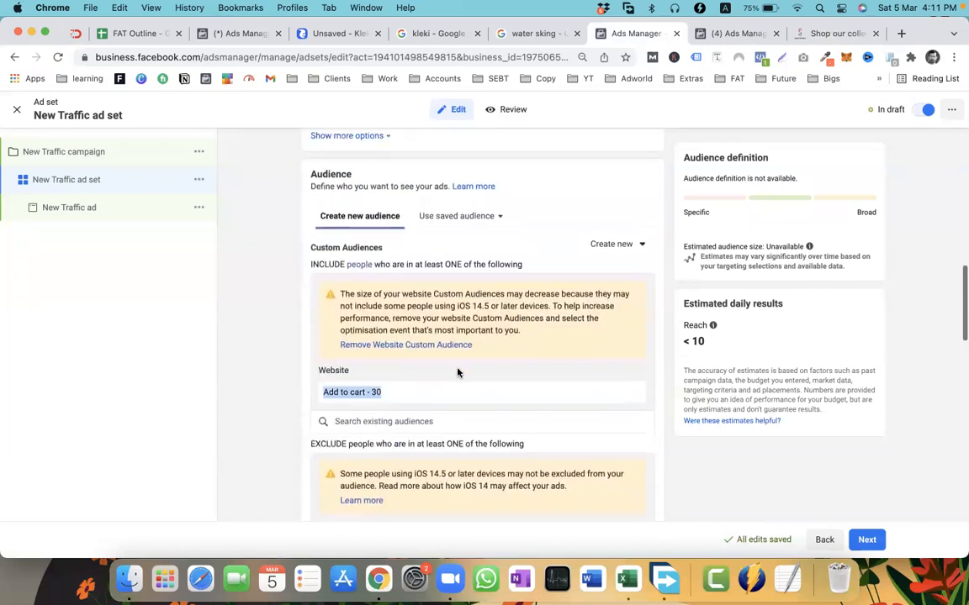
scroll(458, 370, "down", 2)
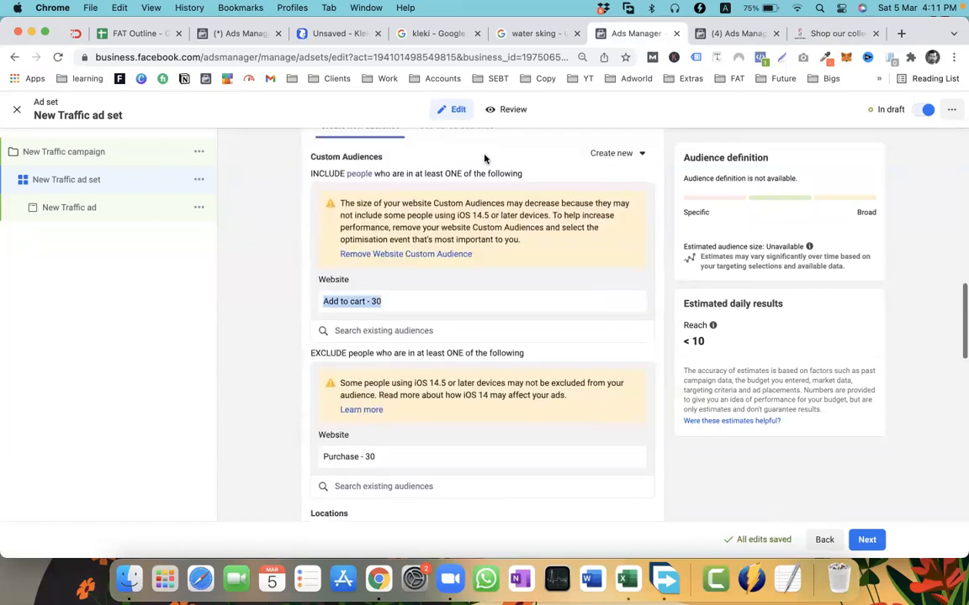
left_click(730, 33)
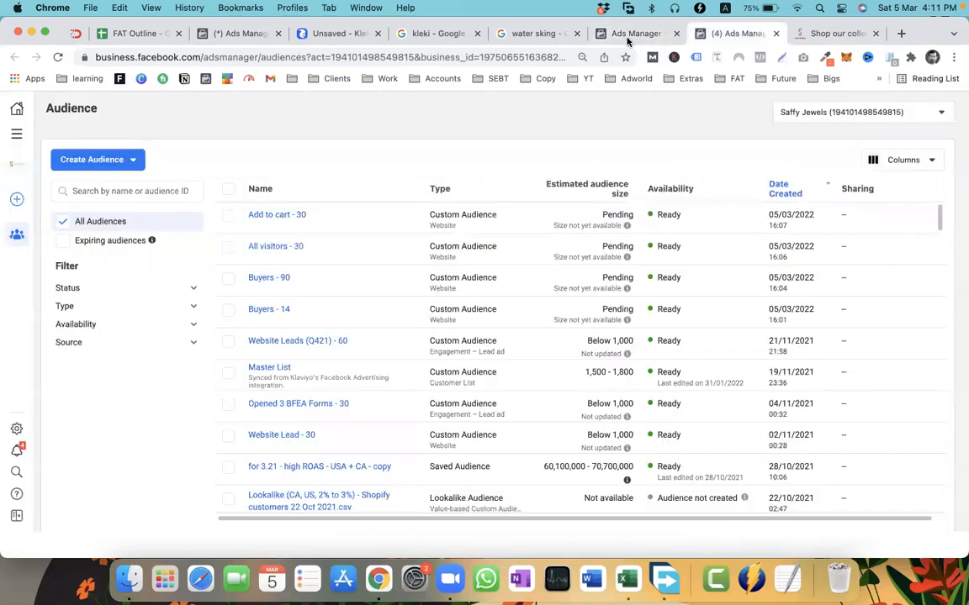
In the New Traffic ad set, remove the included Add to cart - 30 audience and the excluded Purchase - 30 audience
key("ctrl+shift+Tab")
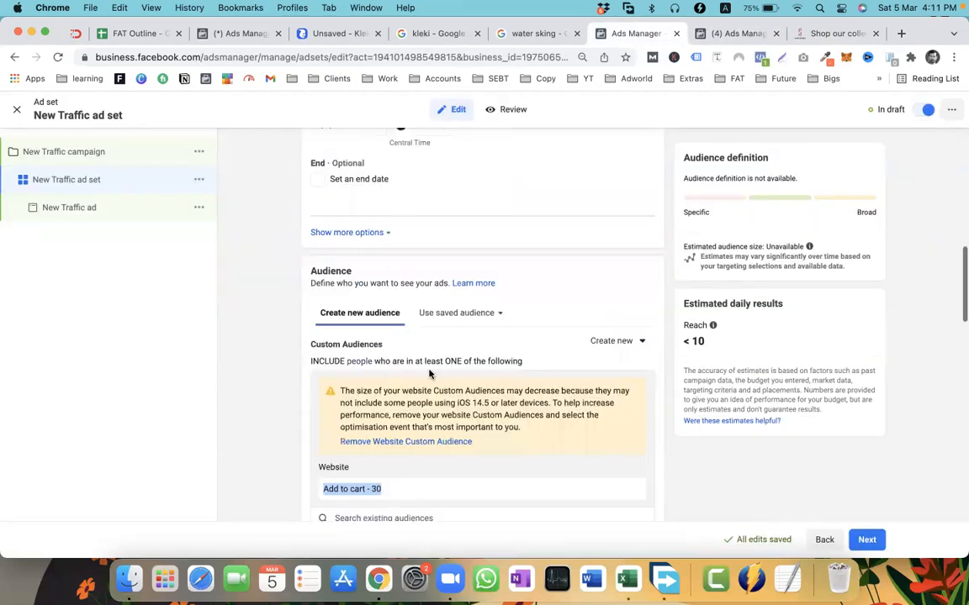
left_click(622, 489)
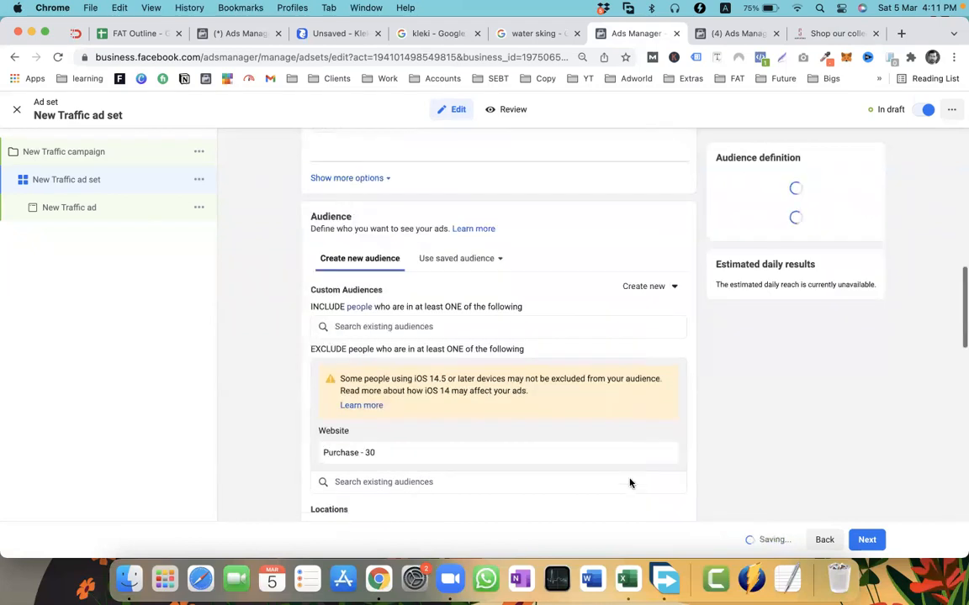
left_click(656, 438)
From the Saffy Jewels audience list, start a new Custom Audience with Website as its source
key("ctrl+Tab")
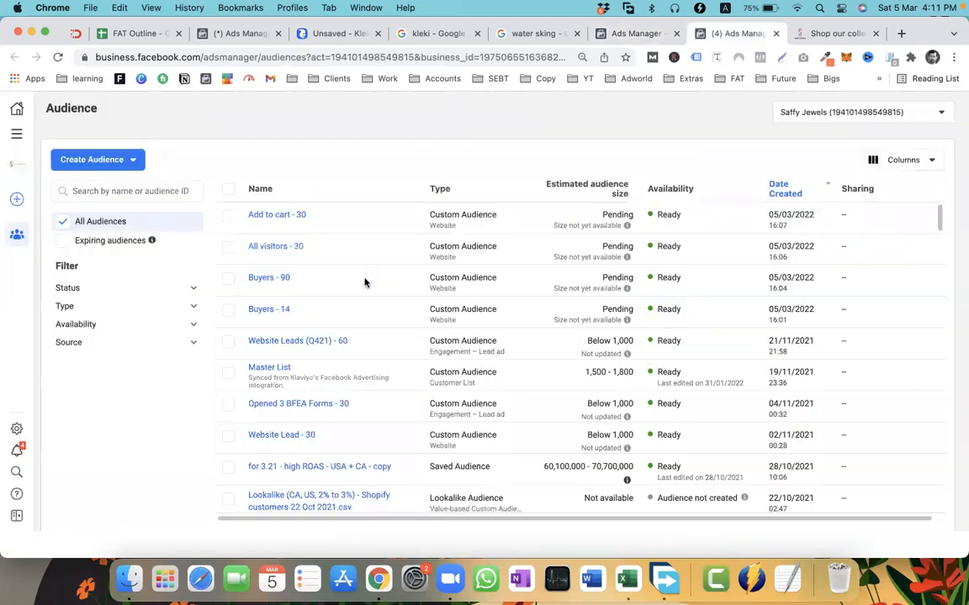
scroll(364, 283, "right", 1)
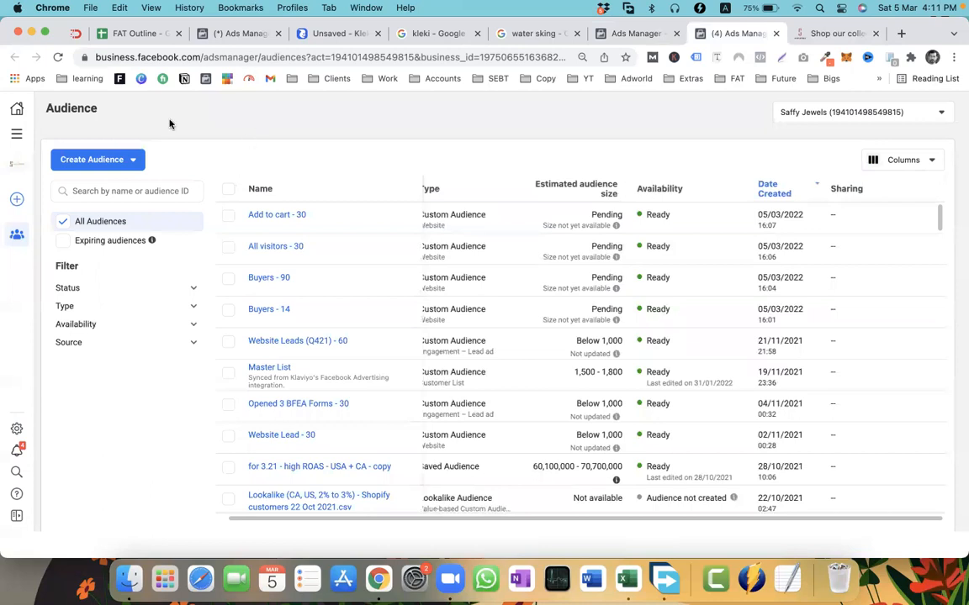
left_click(93, 159)
left_click(106, 192)
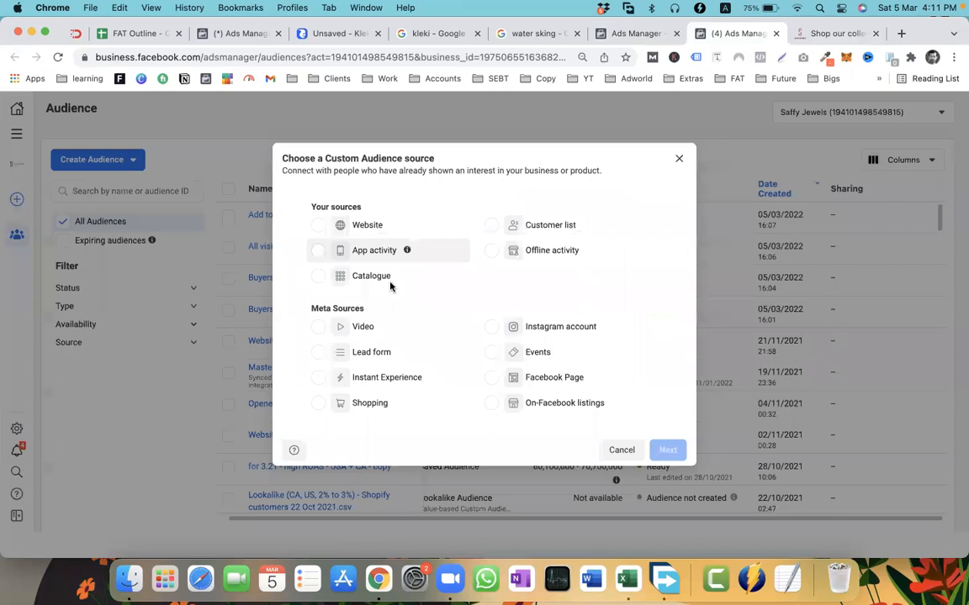
key("Escape")
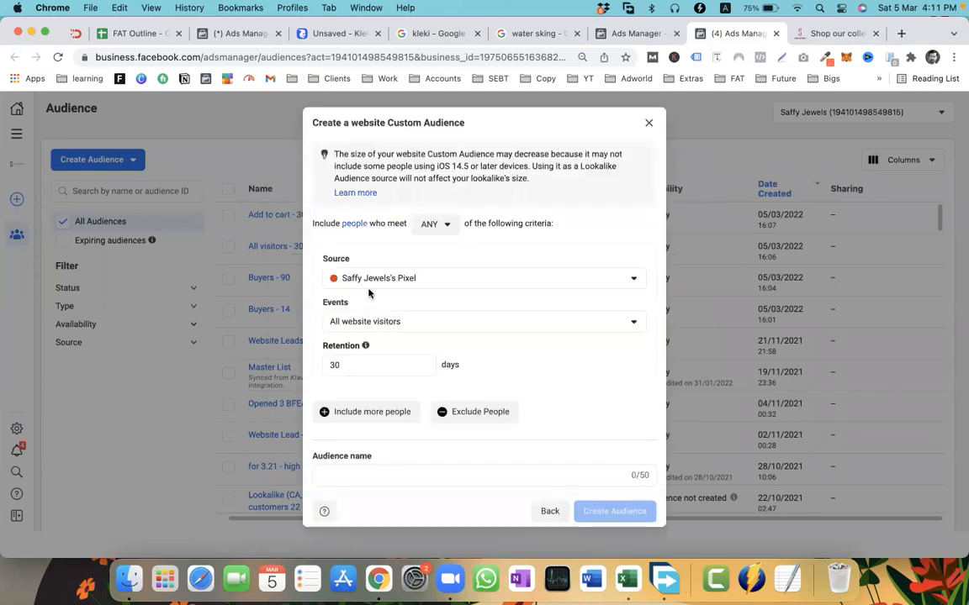
left_click(370, 281)
left_click(370, 283)
left_click(371, 324)
left_click(367, 276)
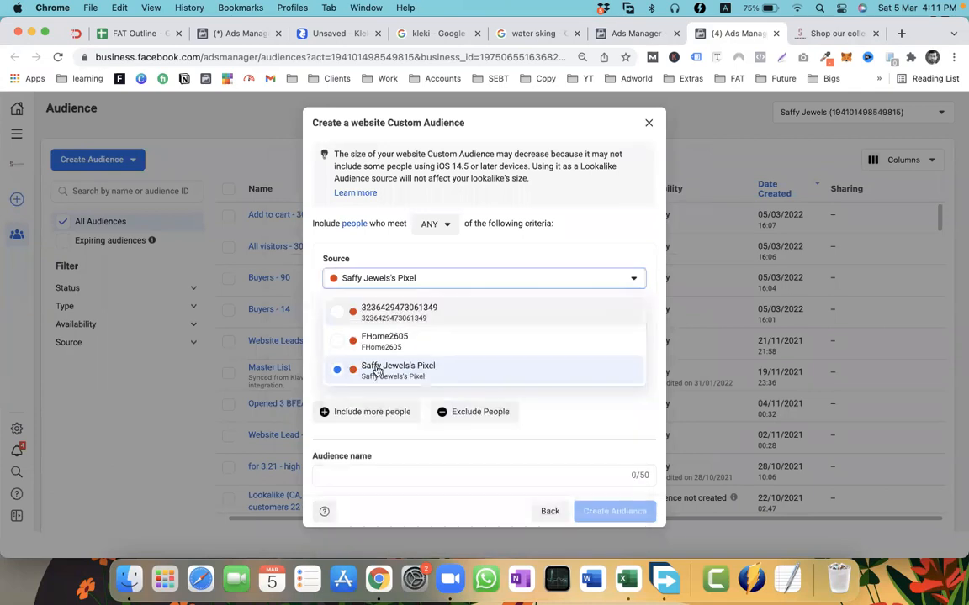
left_click(376, 371)
double_click(351, 364)
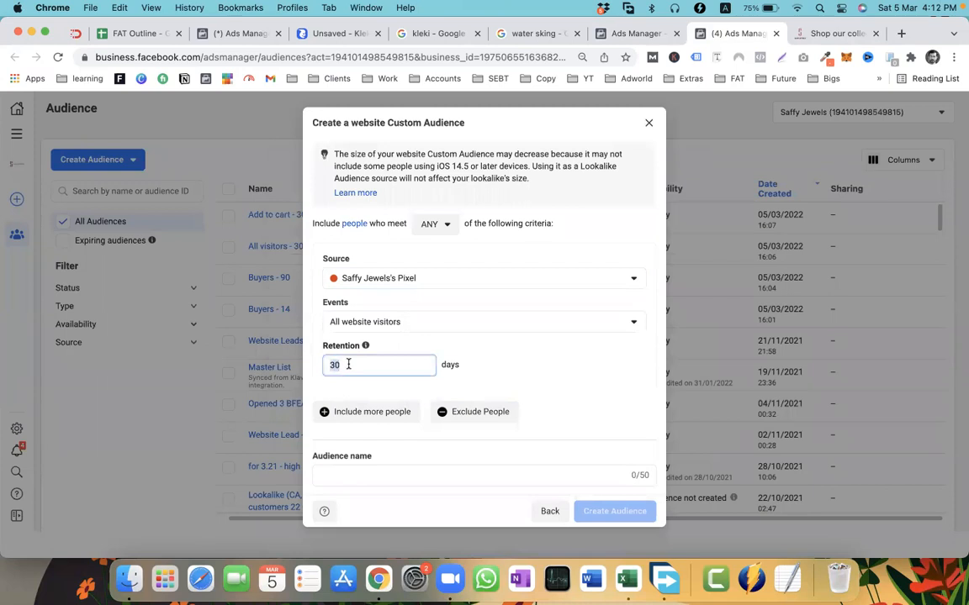
left_click(352, 365)
left_click(390, 320)
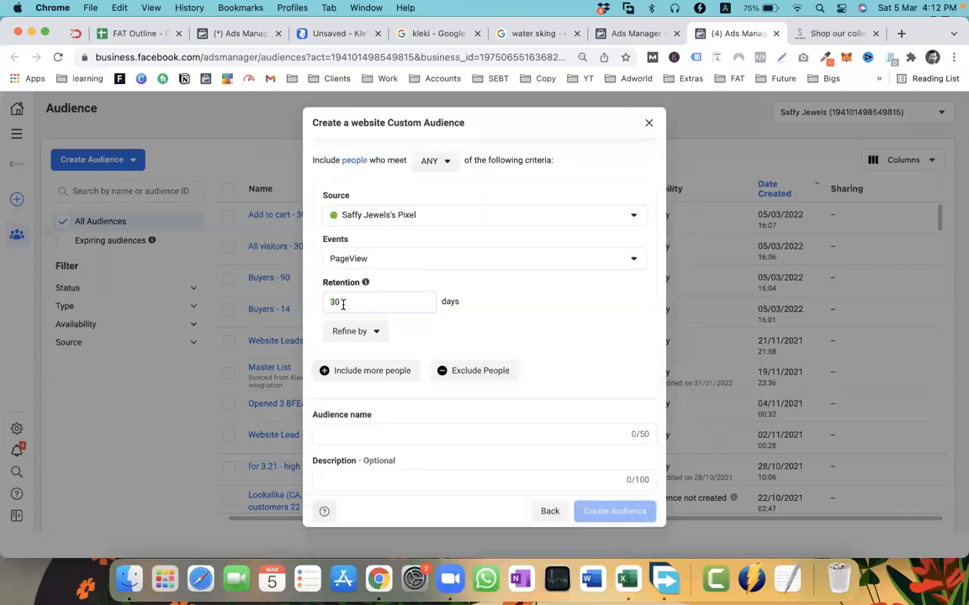
Review the pixel events available for the website Custom Audience, from PageView through AddPaymentInfo
left_click(372, 262)
scroll(374, 400, "down", 1)
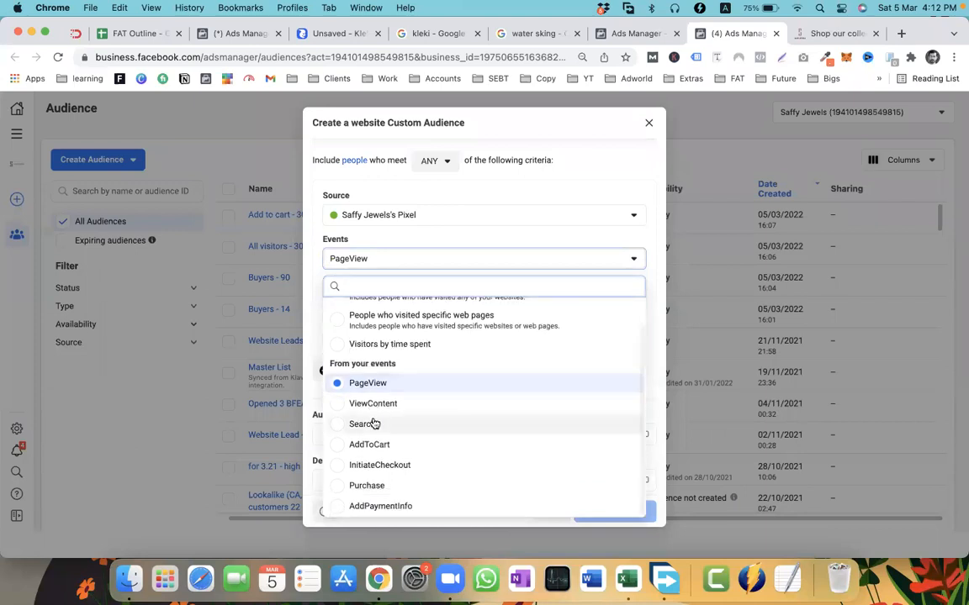
left_click(427, 234)
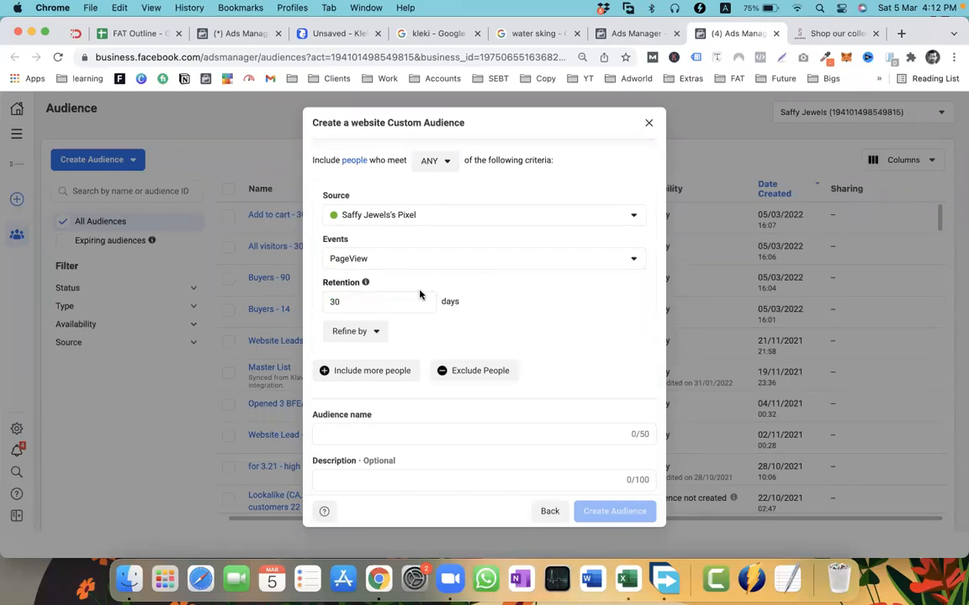
In the New Traffic ad set, search the audiences to include for "atc" and look through the matches without selecting one
left_click(626, 34)
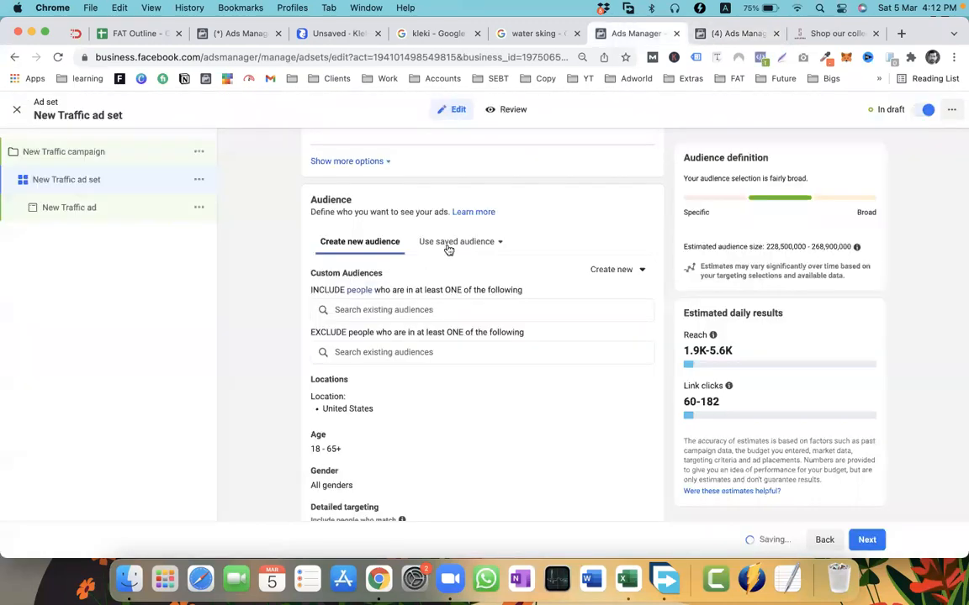
left_click(356, 293)
left_click(700, 33)
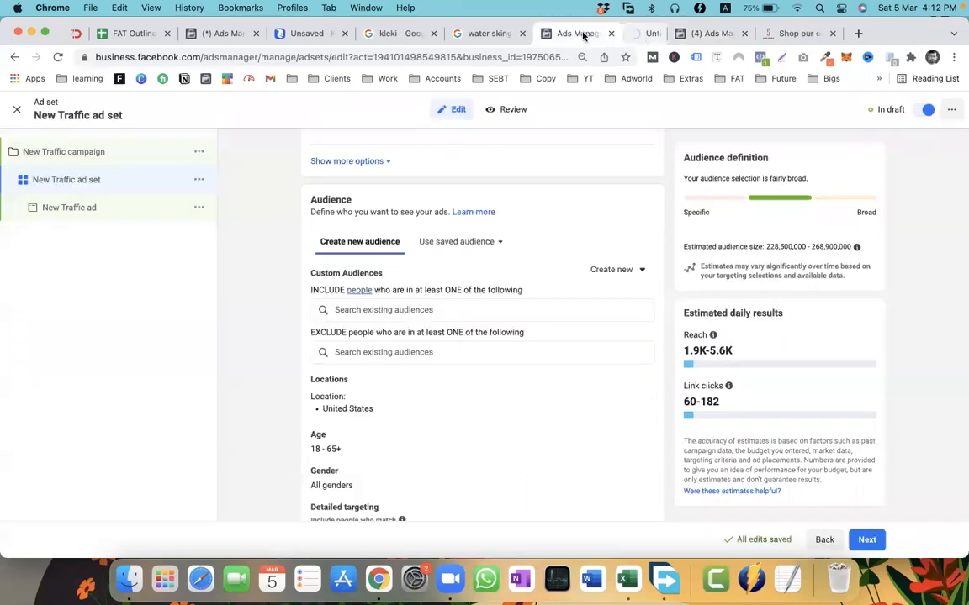
left_click(363, 311)
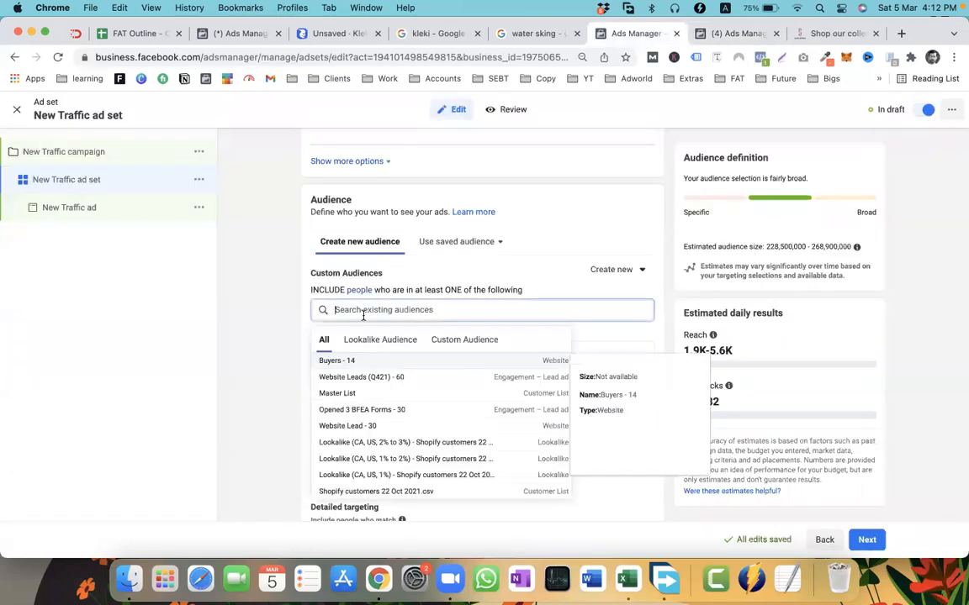
type("atc")
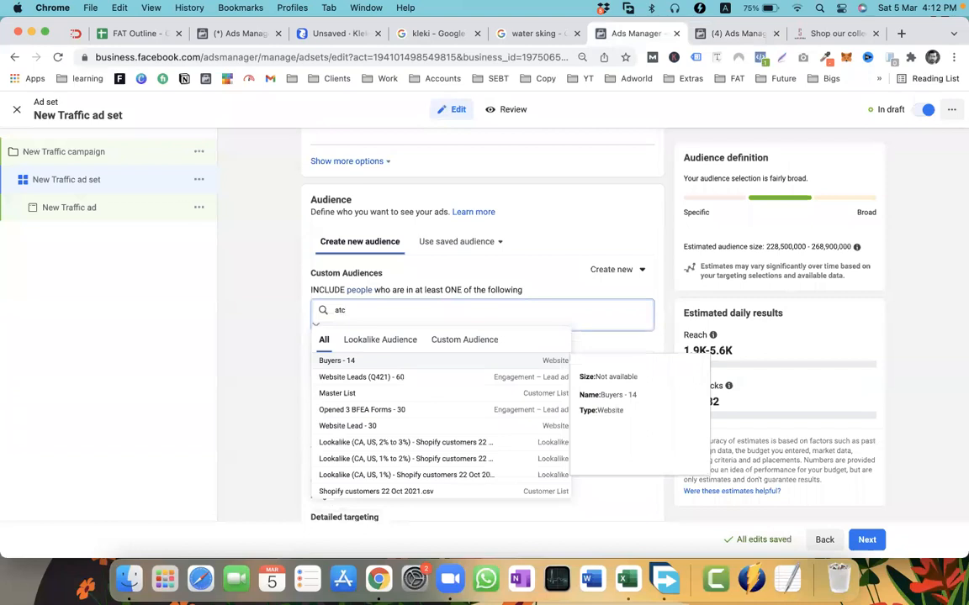
scroll(372, 447, "down", 1)
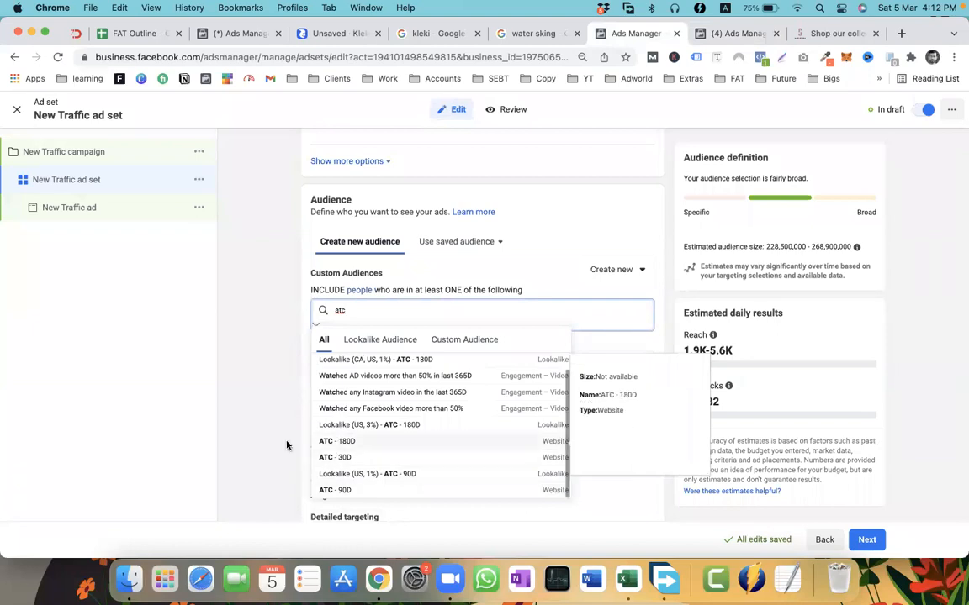
left_click(240, 367)
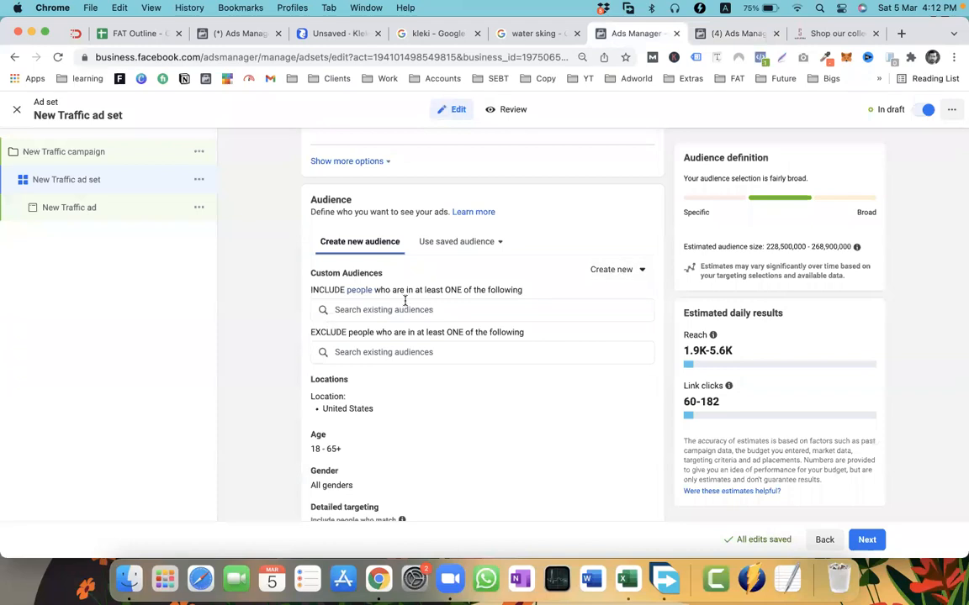
Discard the unfinished website Custom Audience and return to the New Traffic ad set
key("ctrl+Tab")
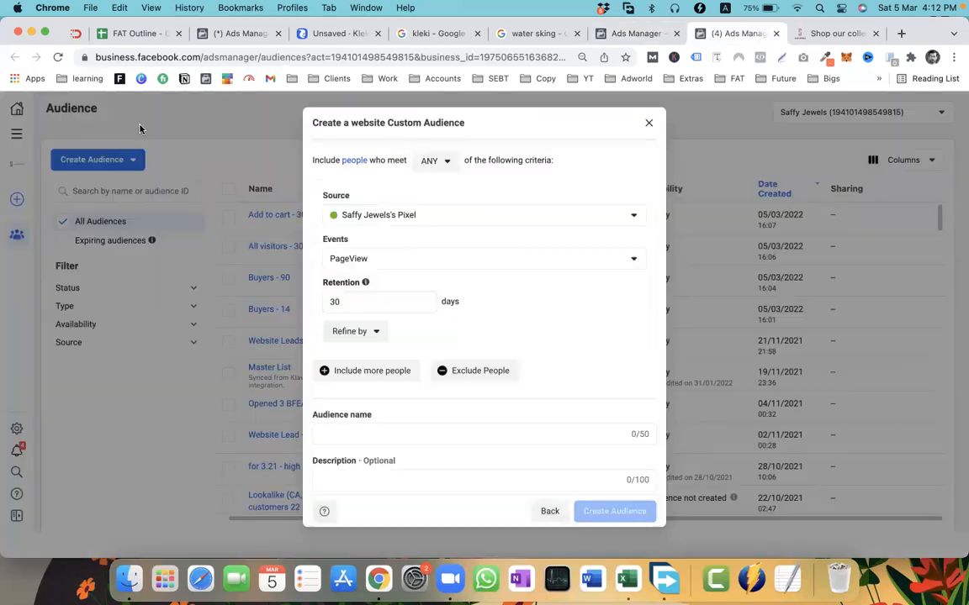
left_click(648, 123)
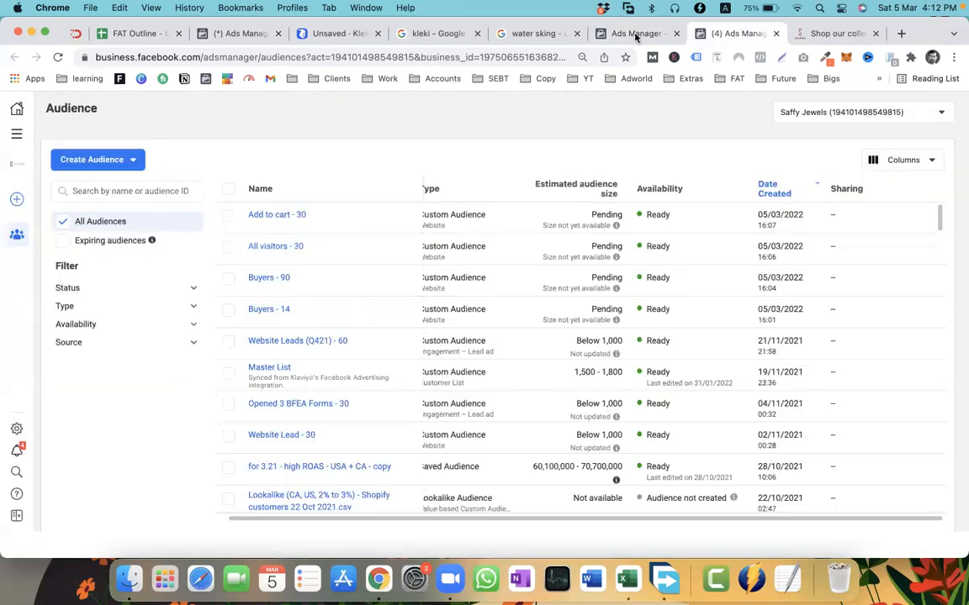
key("ctrl+shift+Tab")
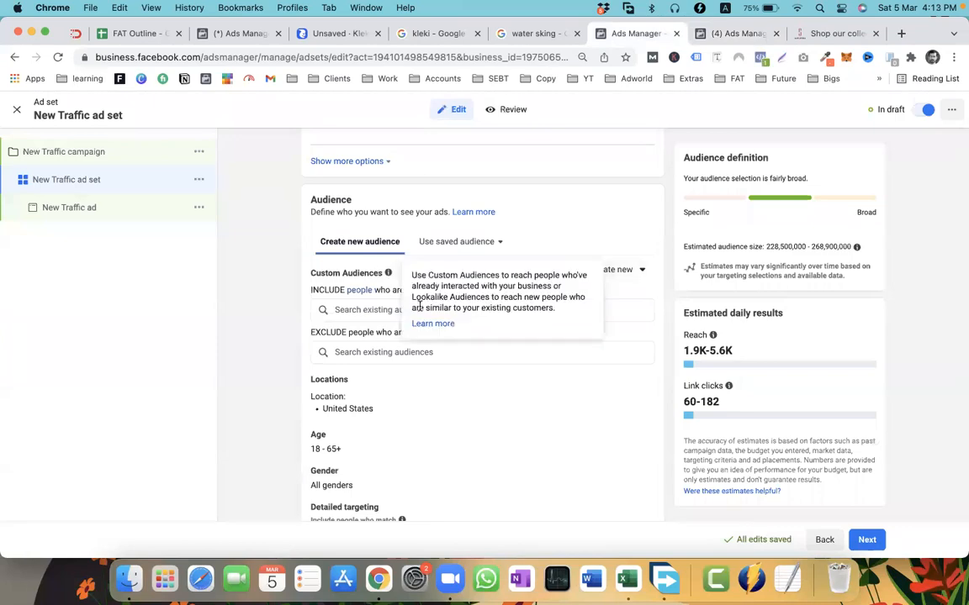
Start a new Custom Audience from the New Traffic ad set to view its source choices, and cancel it
scroll(349, 458, "down", 1)
scroll(349, 459, "down", 3)
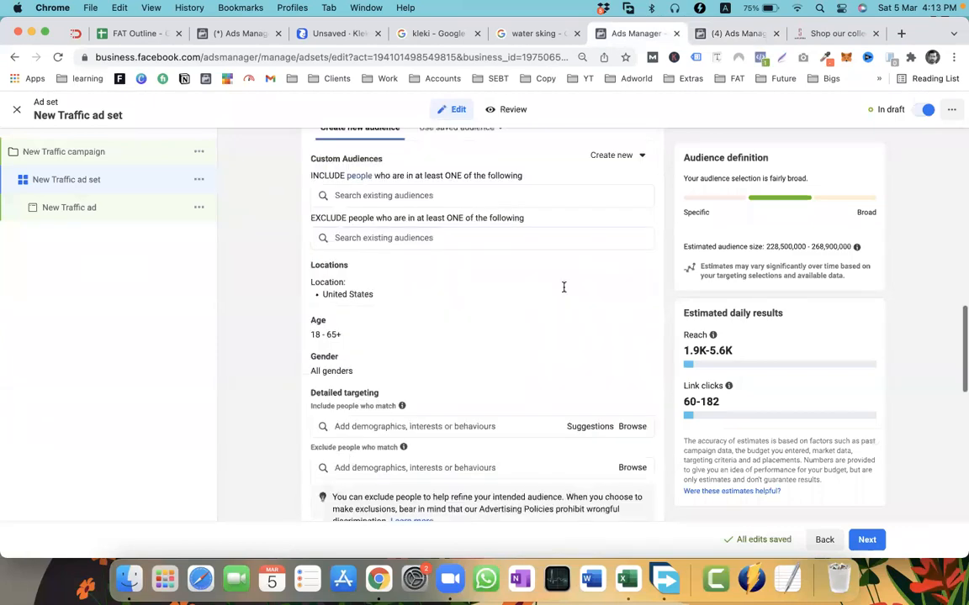
scroll(581, 269, "up", 3)
left_click(615, 252)
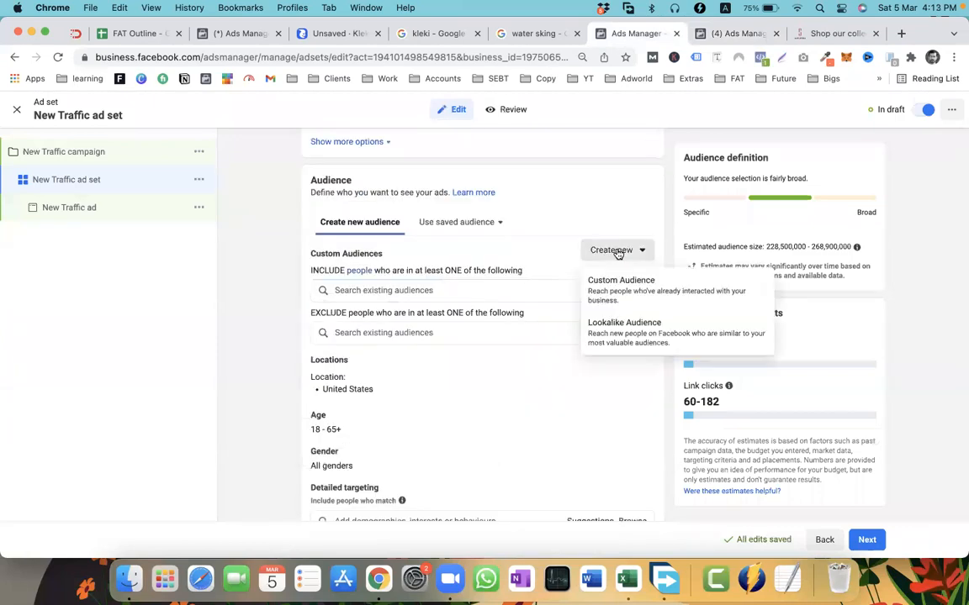
left_click(620, 291)
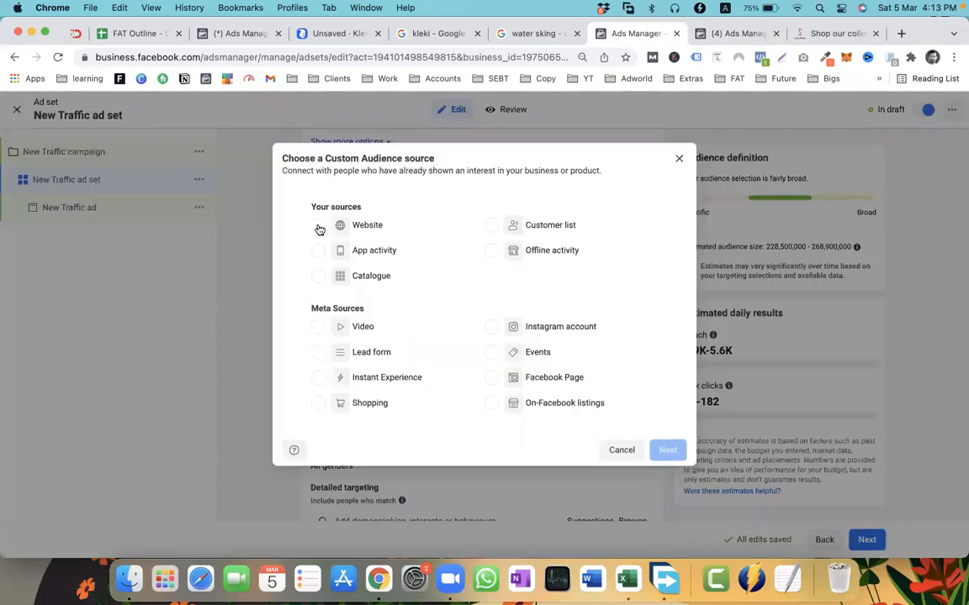
left_click(679, 158)
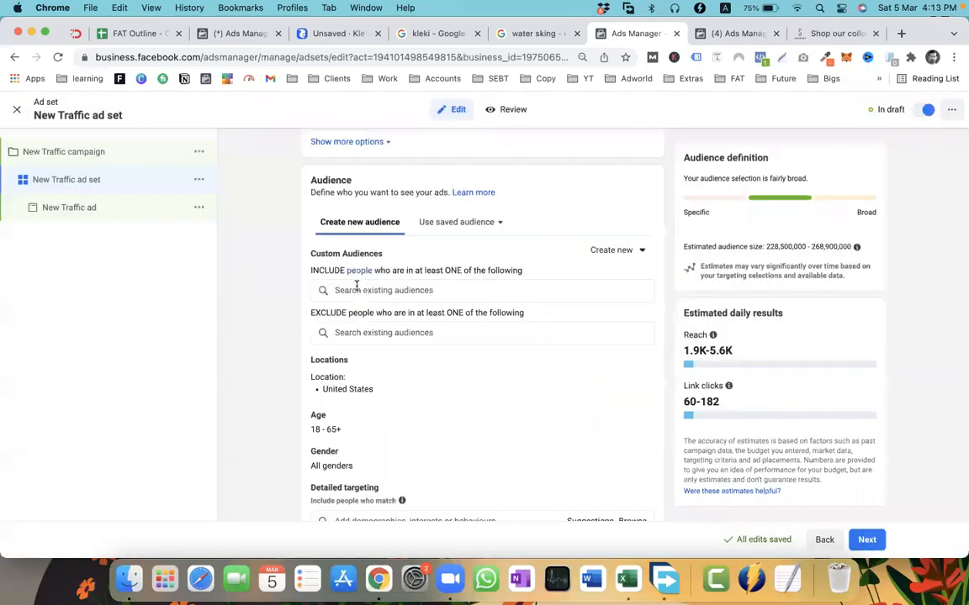
Compare the existing audiences offered for inclusion in the New Traffic ad set with the Saffy Jewels audience list
left_click(390, 295)
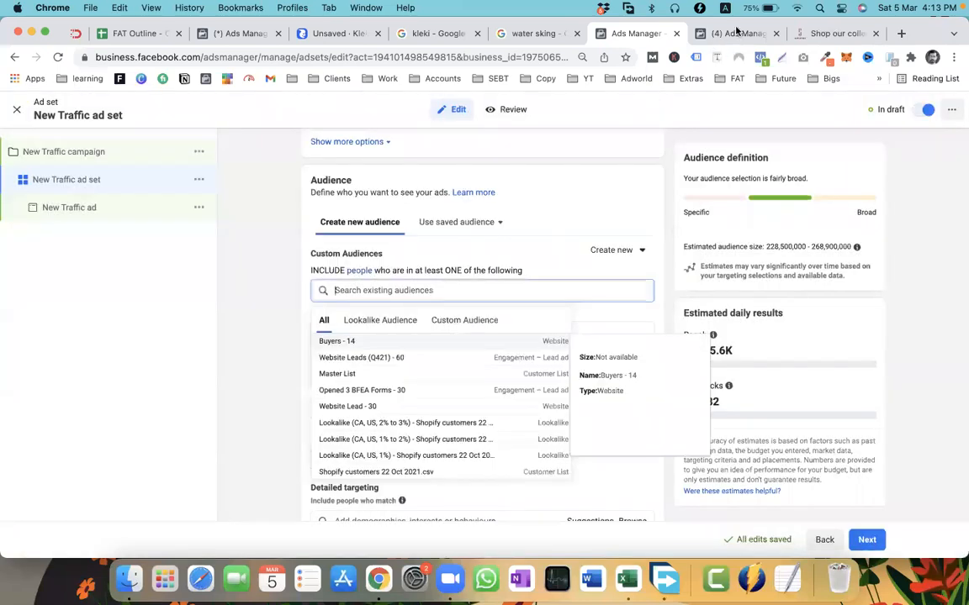
key("ctrl+Tab")
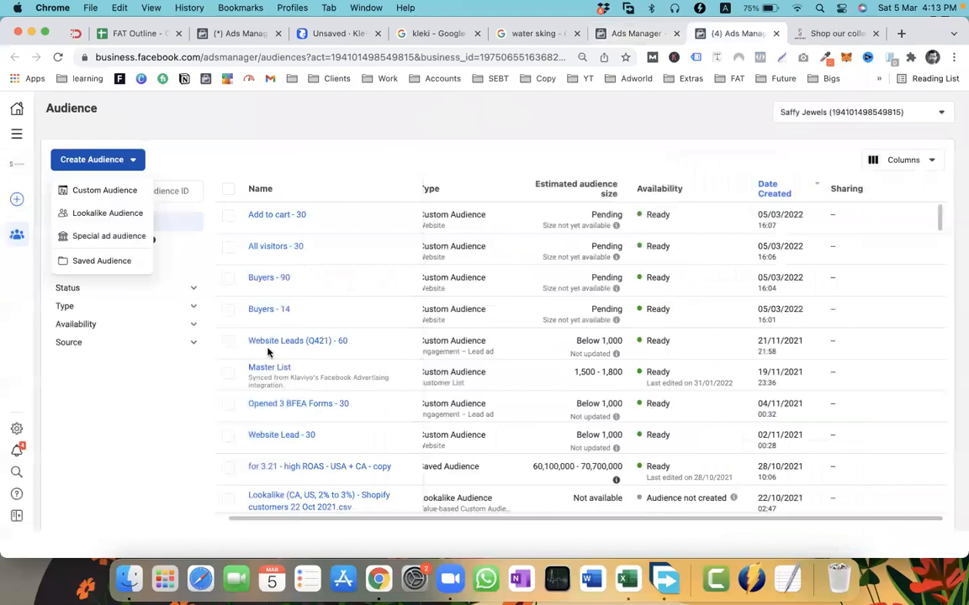
key("ctrl+shift+Tab")
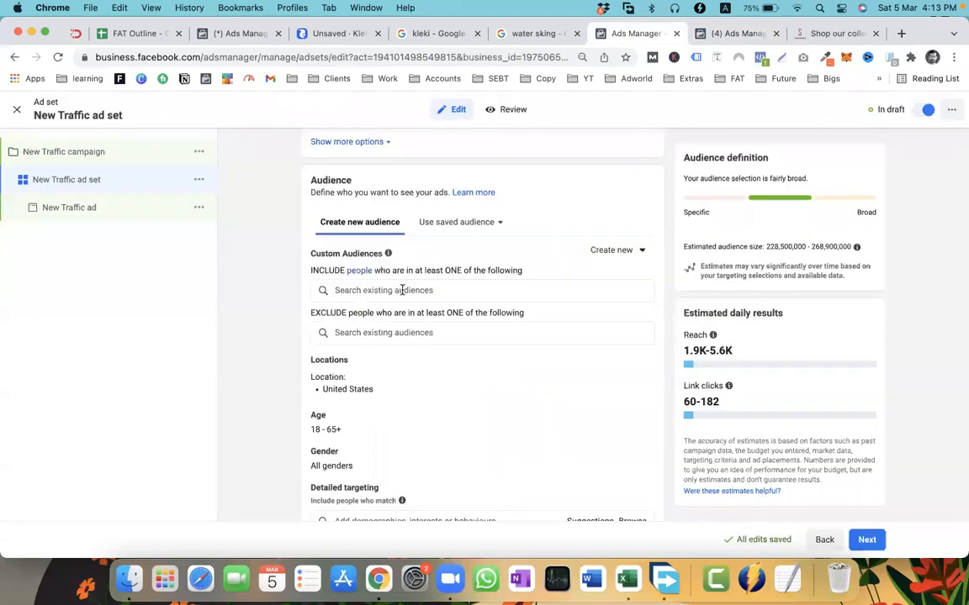
key("ctrl+Tab")
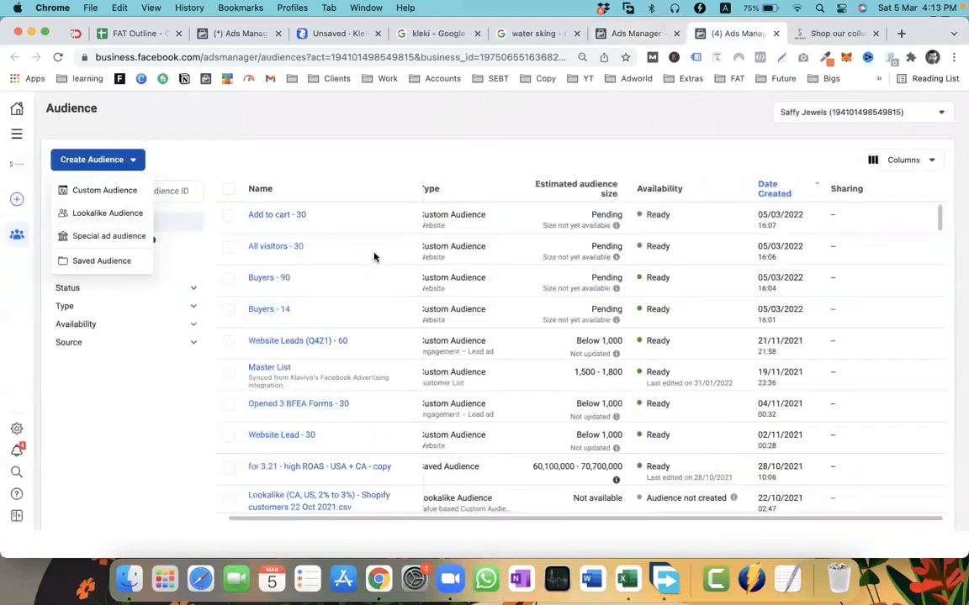
left_click(629, 36)
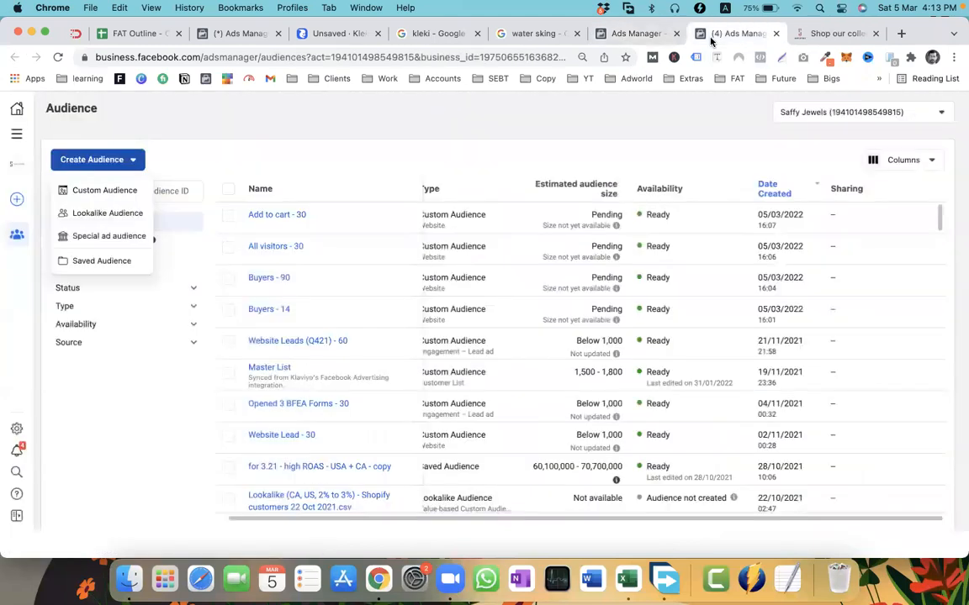
key("ctrl+Tab")
Start a new website Custom Audience and set its event to Visitors by time spent
left_click(111, 190)
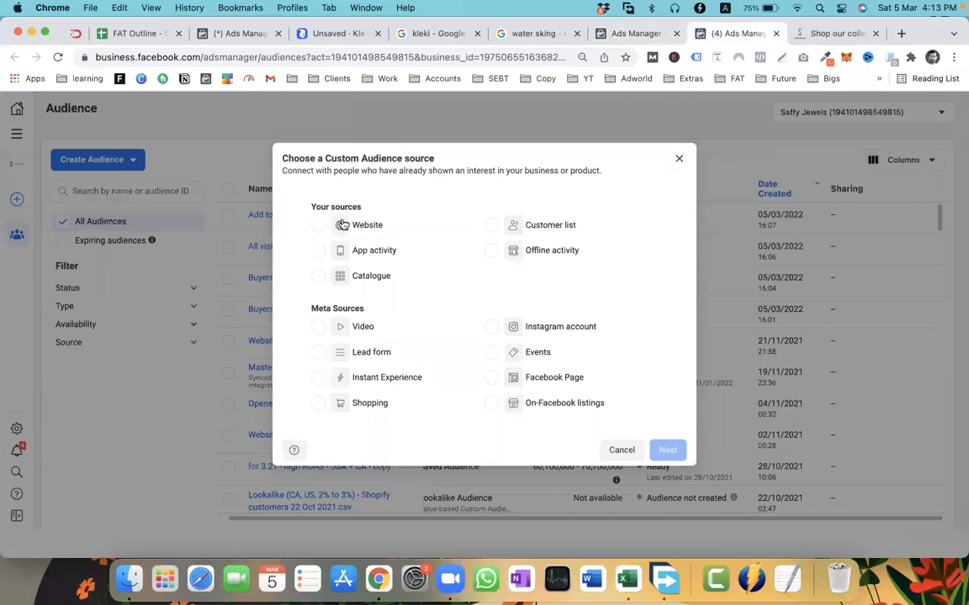
left_click(644, 451)
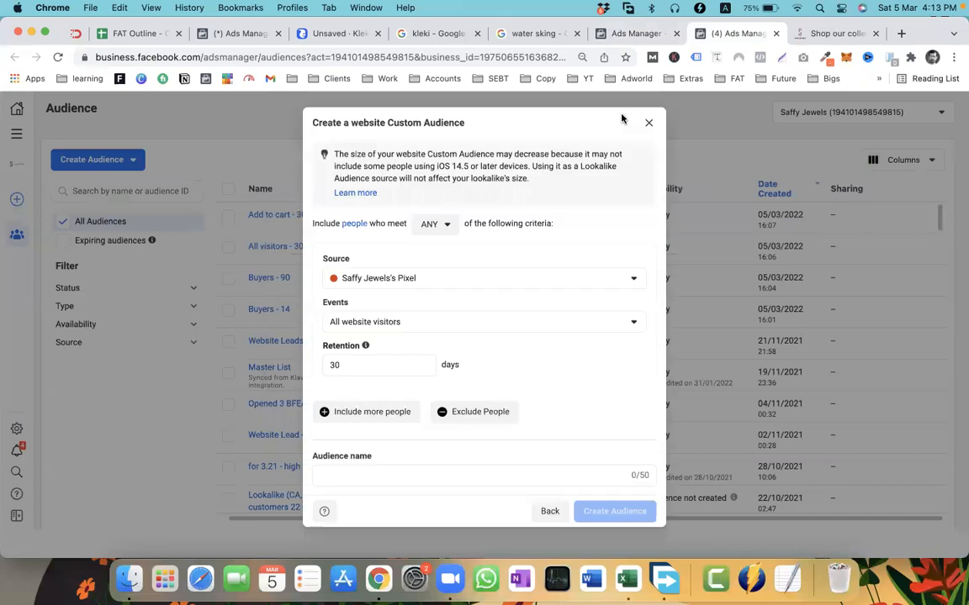
left_click(393, 322)
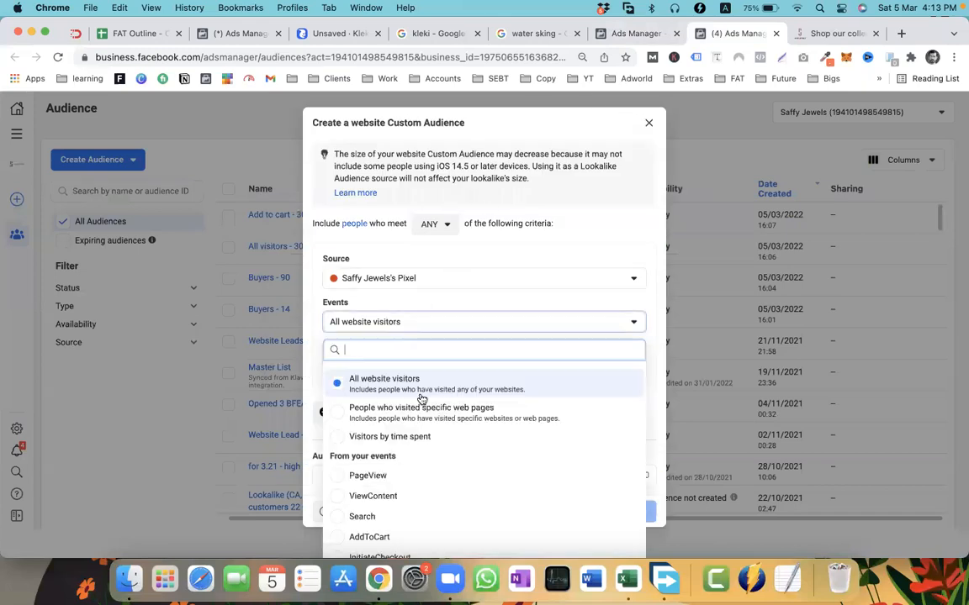
left_click(373, 438)
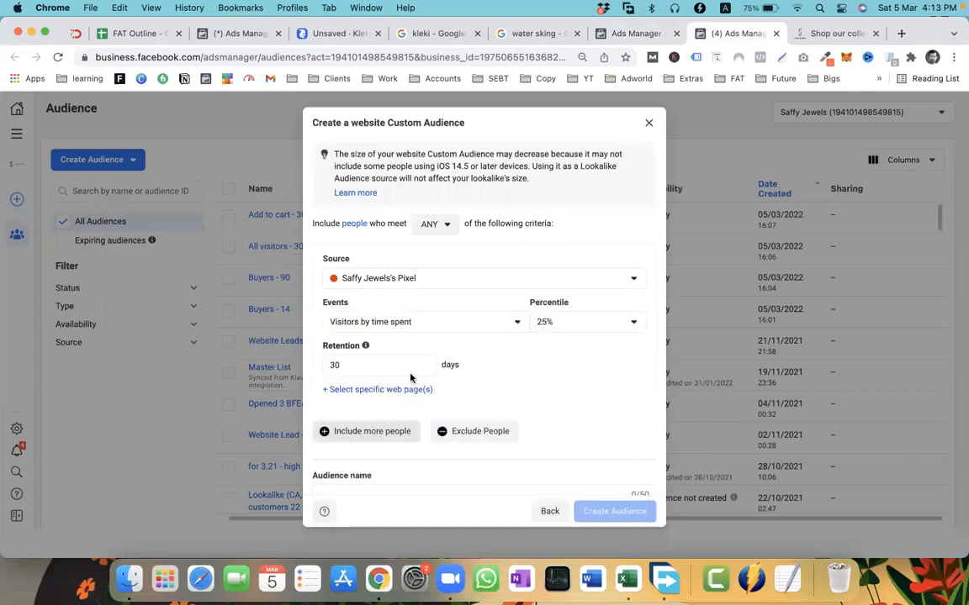
scroll(429, 311, "down", 2)
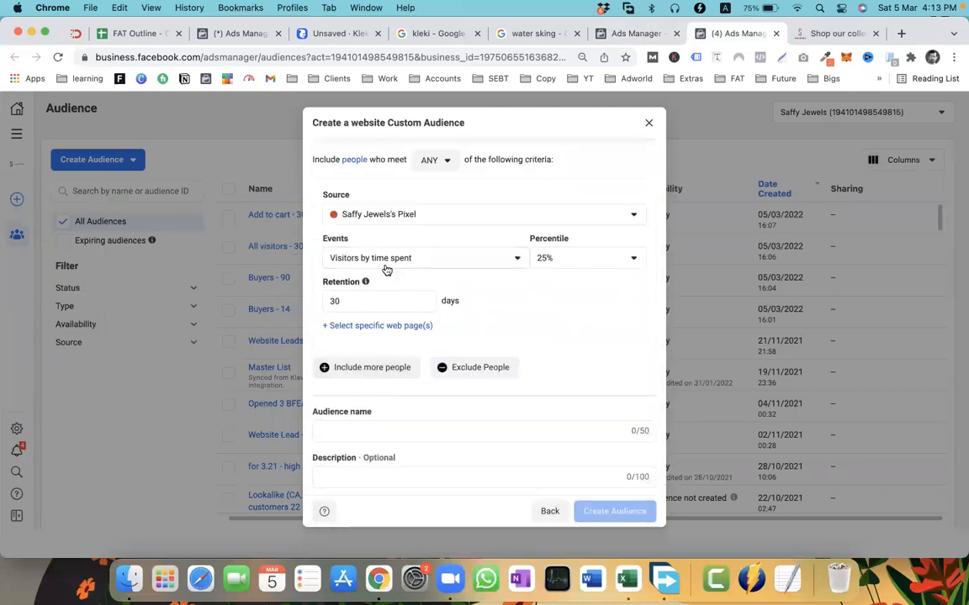
Examine the percentile options available for the Visitors by time spent event
left_click(560, 259)
left_click(548, 262)
left_click(546, 261)
left_click(547, 258)
left_click(548, 260)
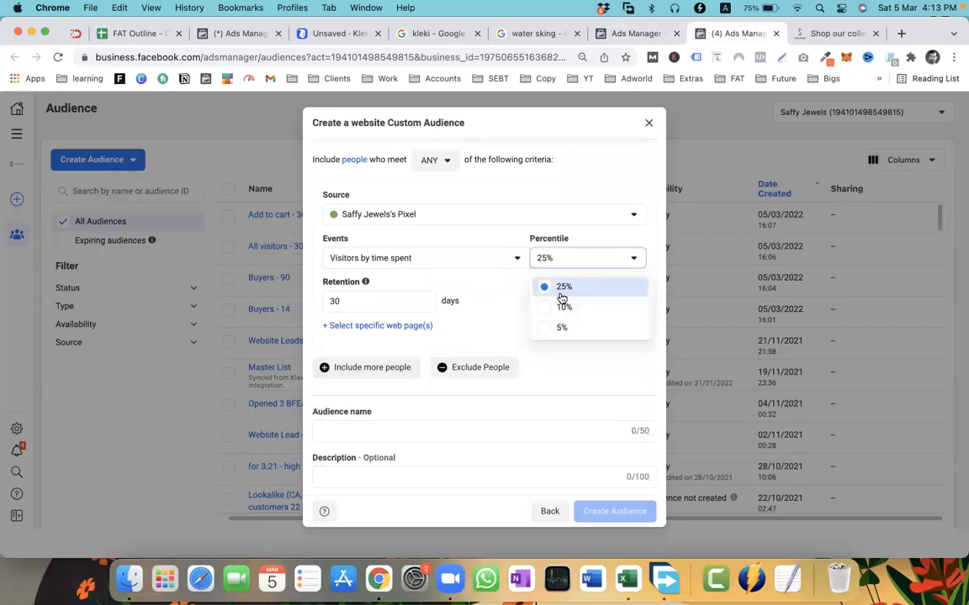
left_click(545, 272)
left_click(544, 270)
left_click(508, 285)
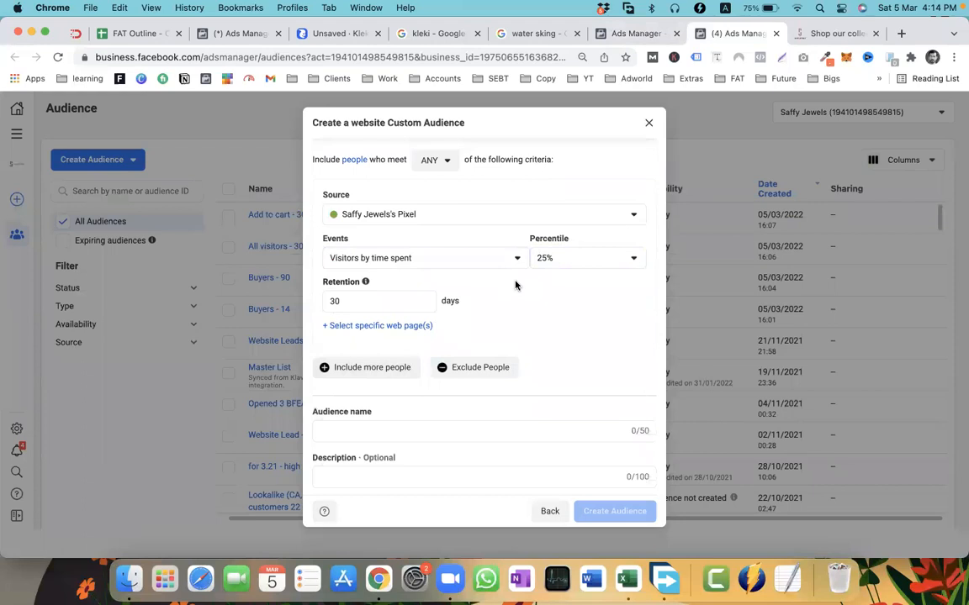
Set the percentile for Visitors by time spent to 5%
left_click(549, 261)
left_click(558, 327)
left_click_drag(343, 301, 327, 306)
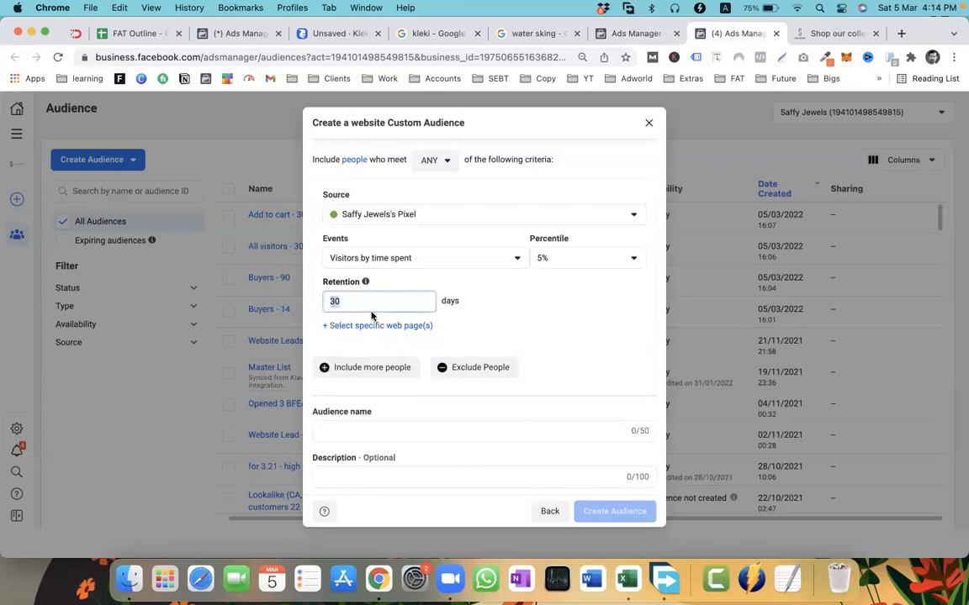
left_click(556, 257)
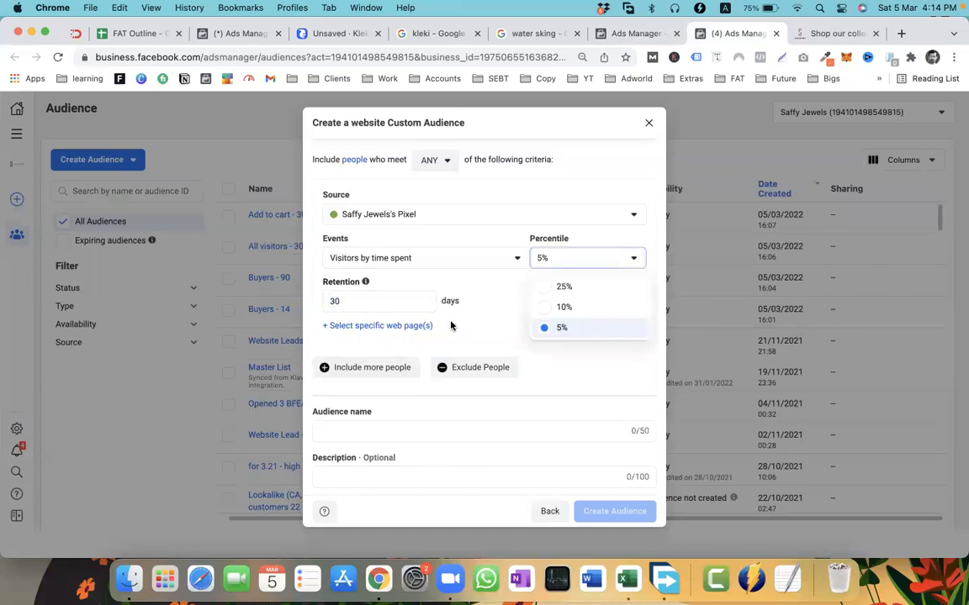
left_click(552, 262)
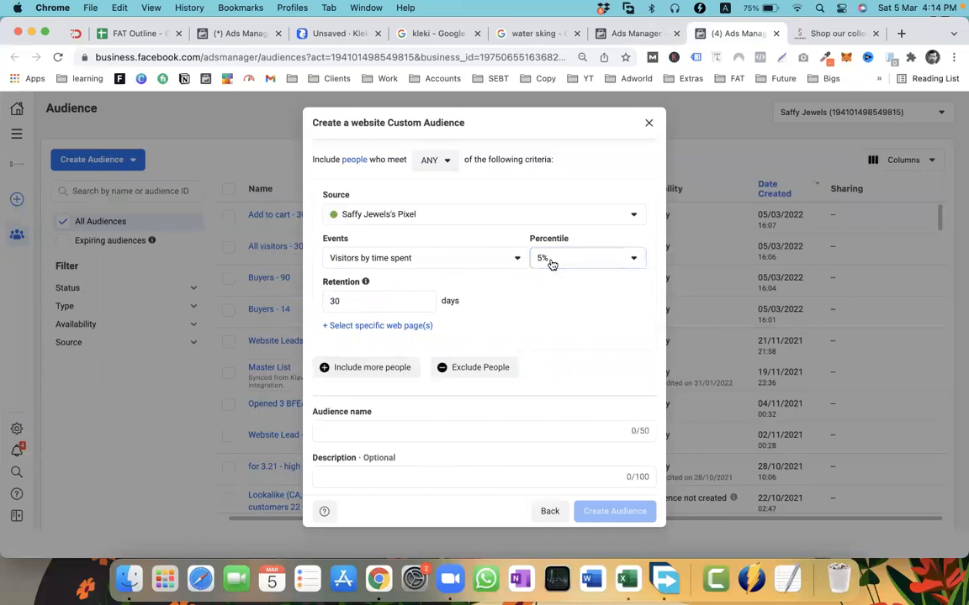
left_click(552, 263)
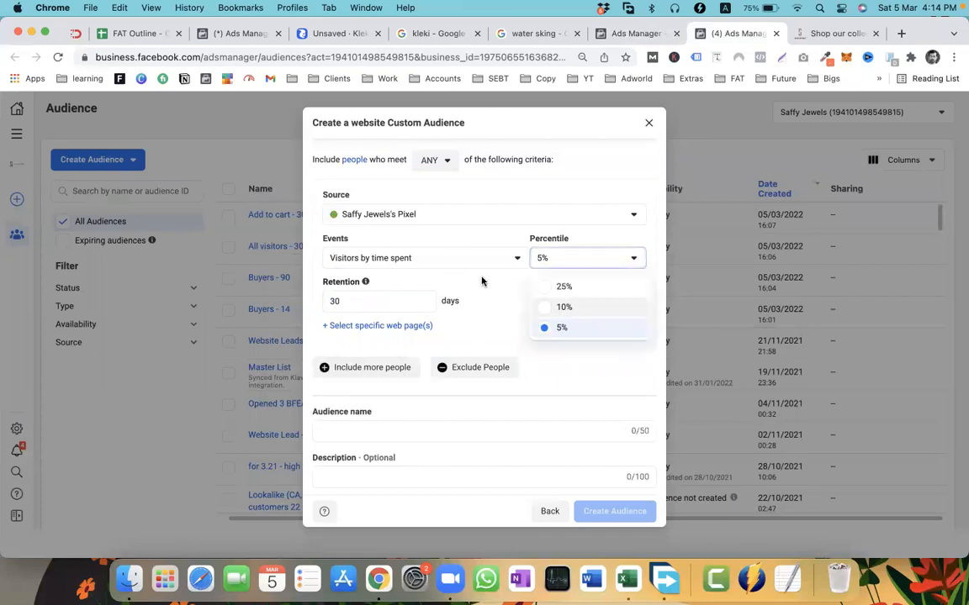
Change the audience's event to People who visited specific web pages and go to its URL condition
left_click(446, 261)
left_click(446, 261)
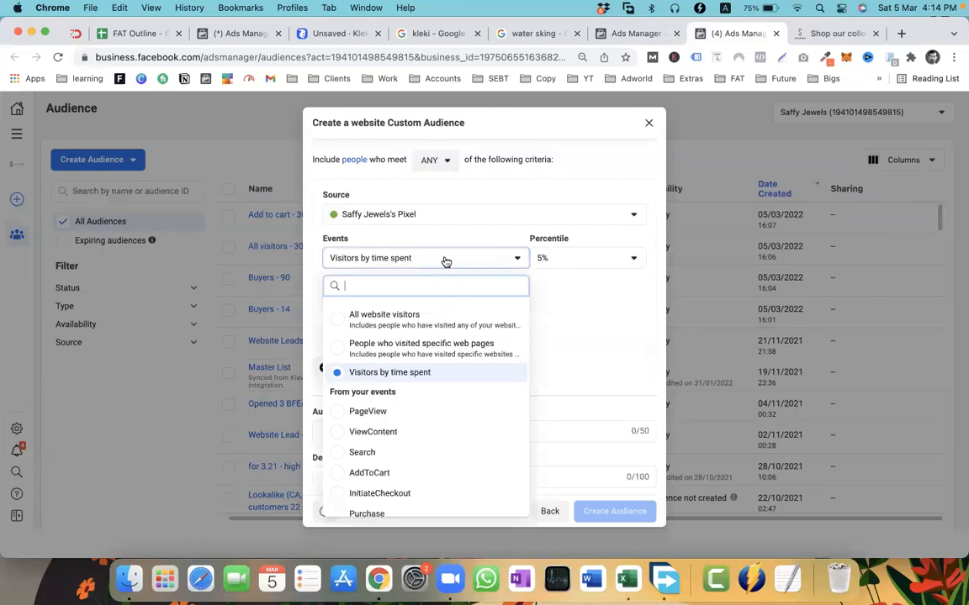
left_click(372, 350)
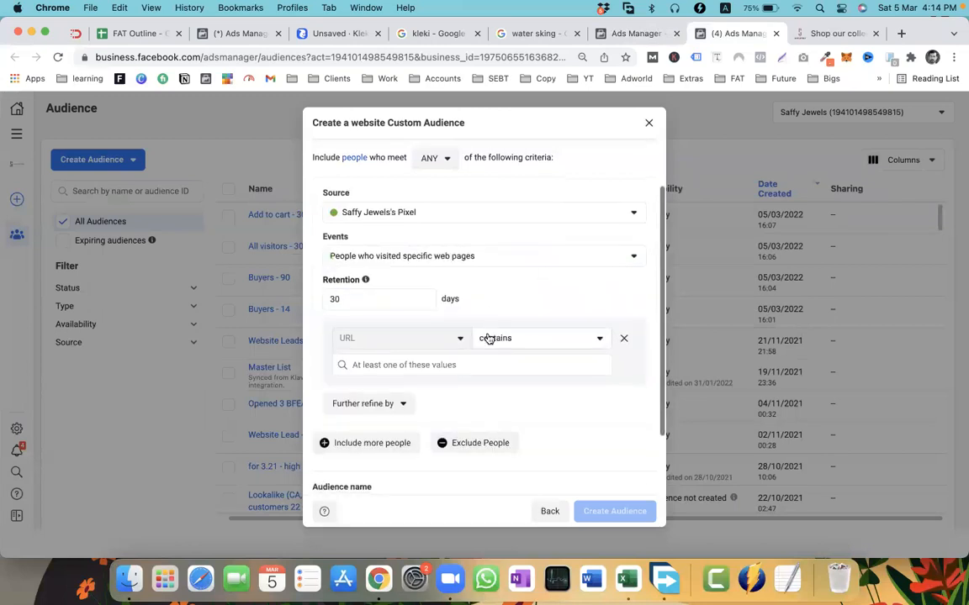
scroll(488, 338, "down", 2)
left_click(401, 306)
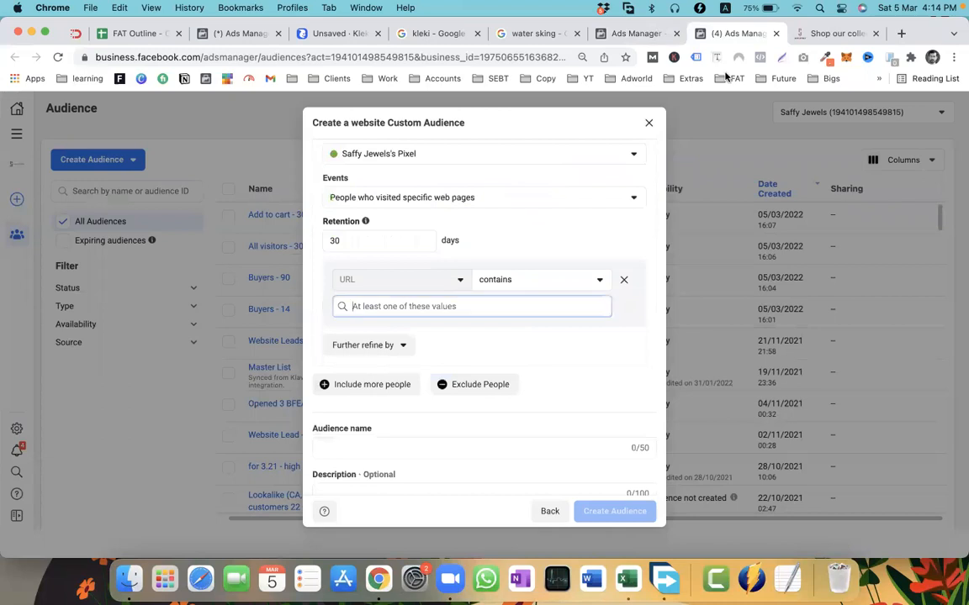
Glance at the saffyjewels.com website and review the full list of audience events
left_click(829, 34)
scroll(412, 306, "down", 7)
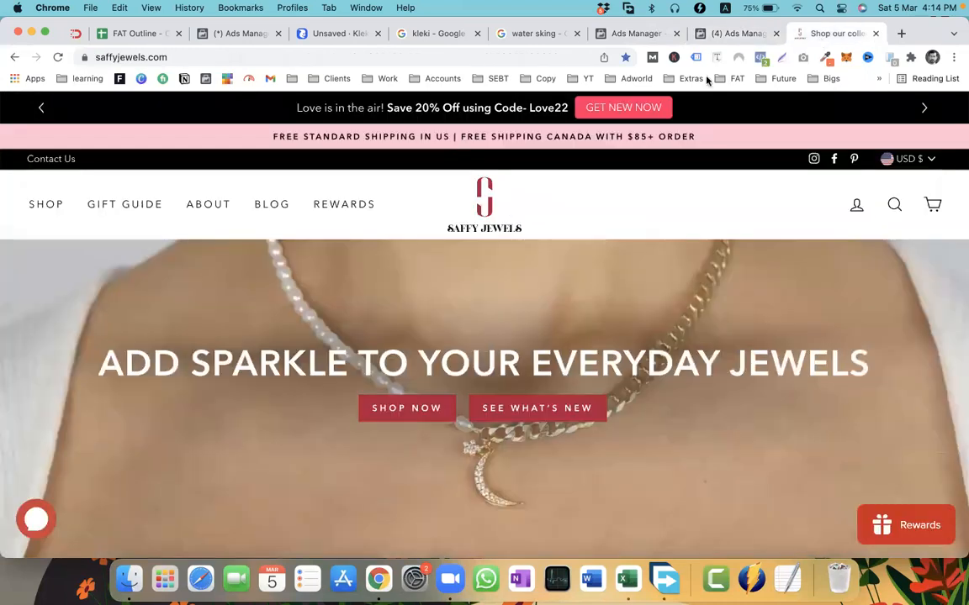
key("ctrl+shift+Tab")
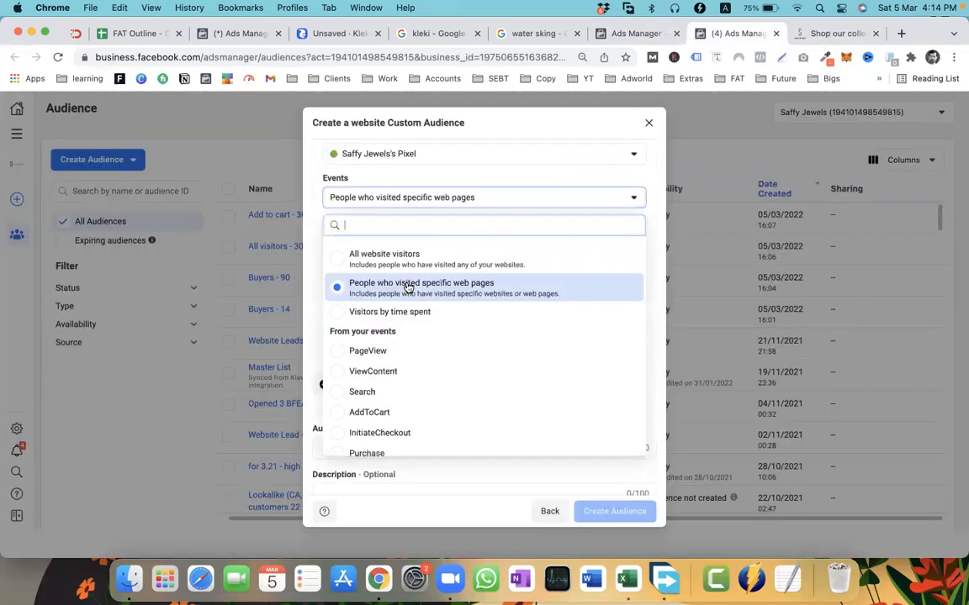
scroll(379, 432, "down", 1)
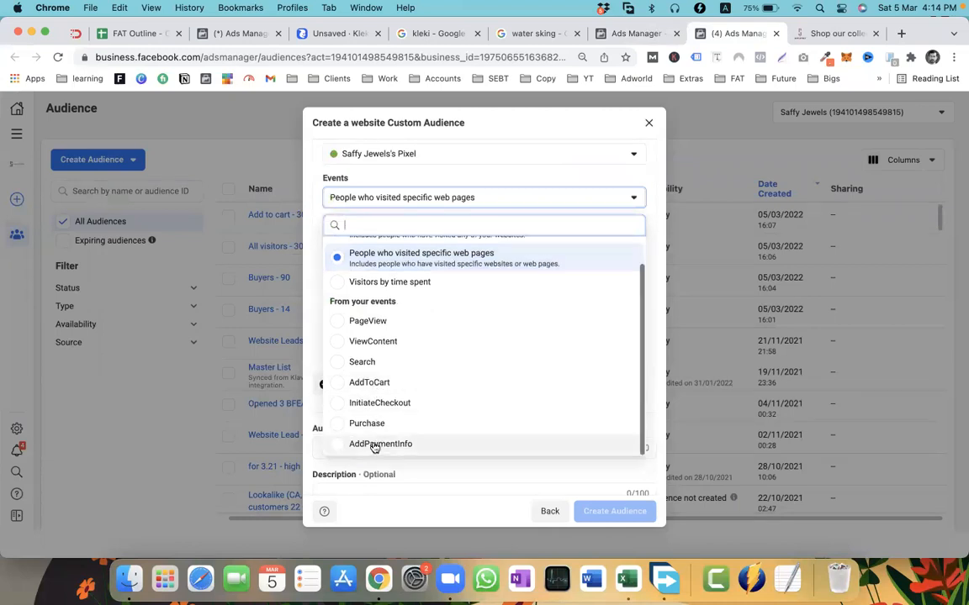
scroll(429, 303, "up", 1)
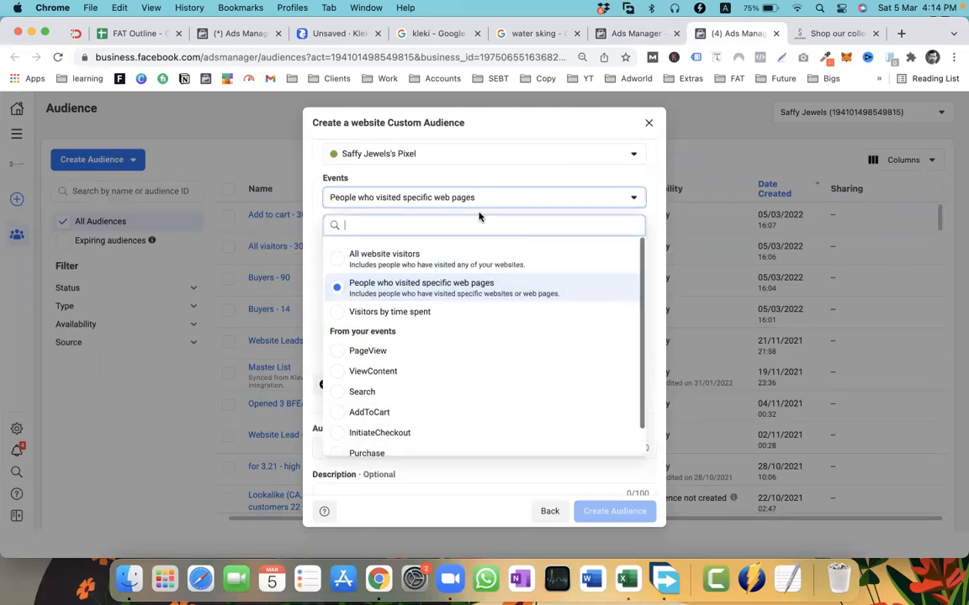
left_click(481, 196)
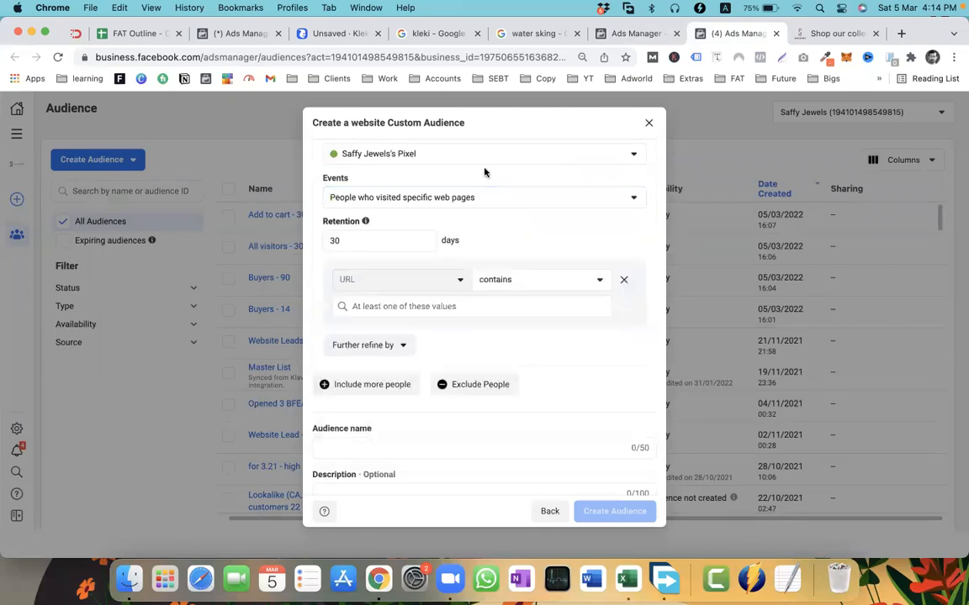
Open the Paris Chain product page on saffyjewels.com and copy new-arrivals from its web address
left_click(822, 34)
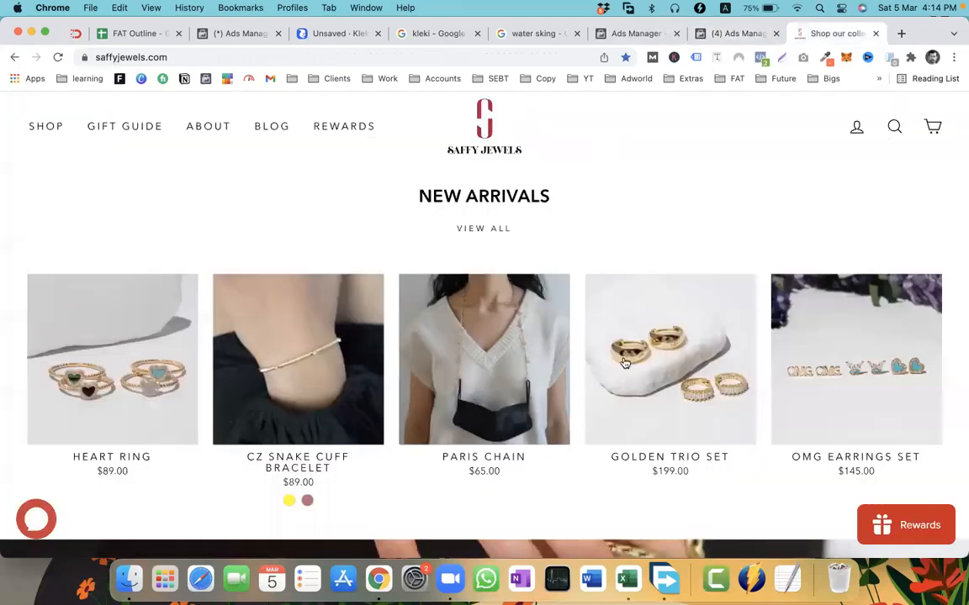
scroll(623, 362, "down", 3)
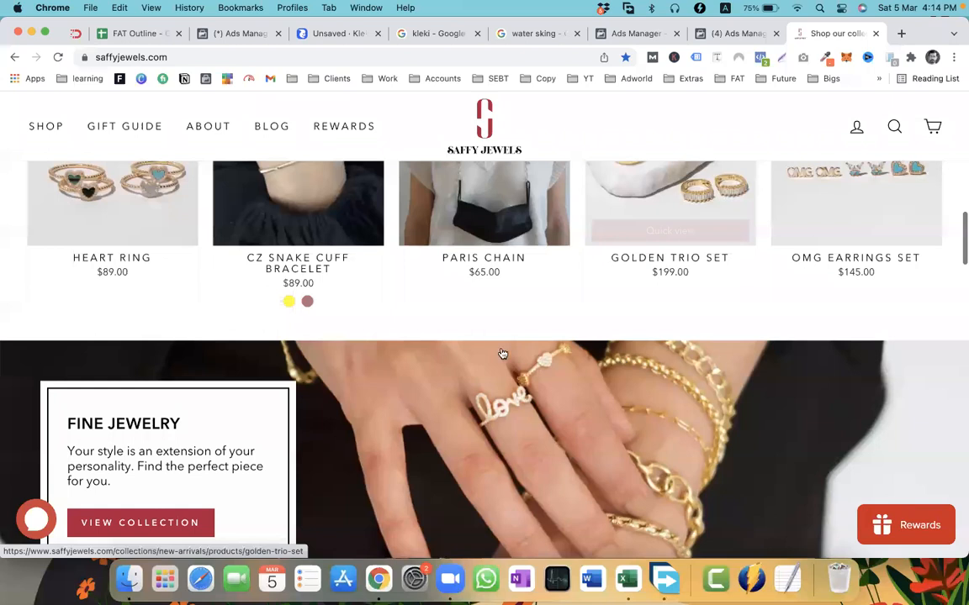
scroll(402, 213, "up", 2)
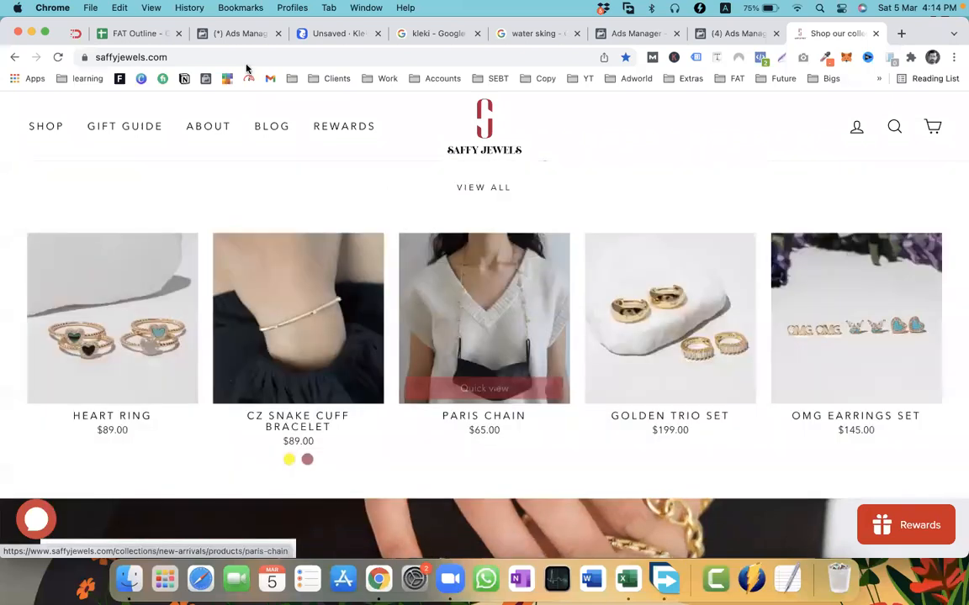
scroll(396, 383, "up", 2)
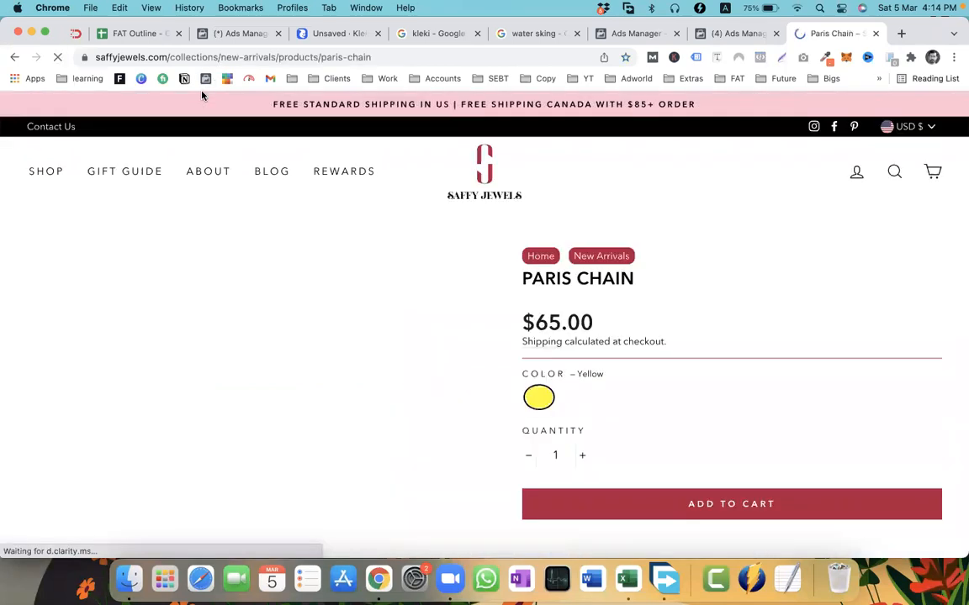
left_click_drag(276, 58, 220, 57)
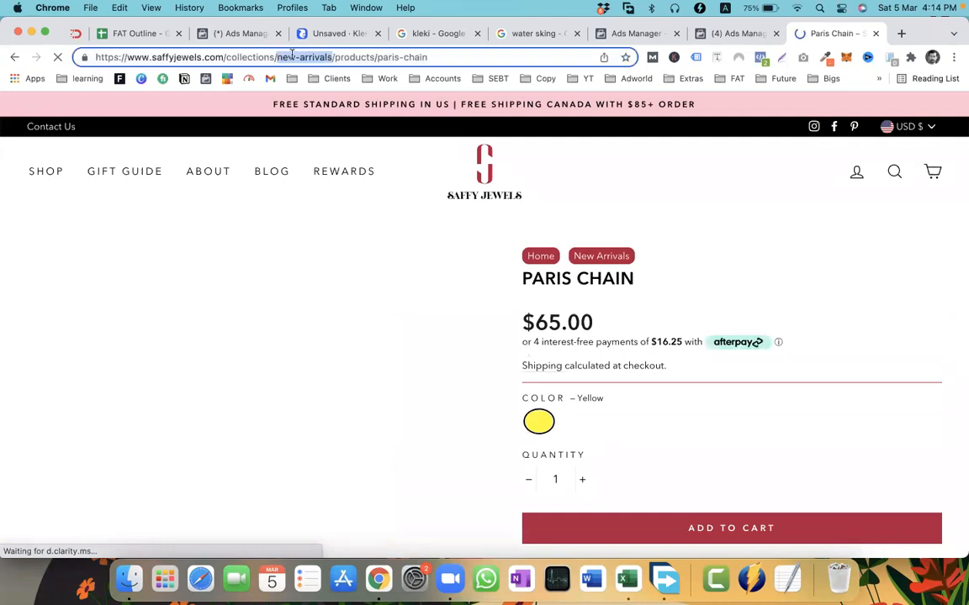
right_click(291, 53)
left_click(322, 164)
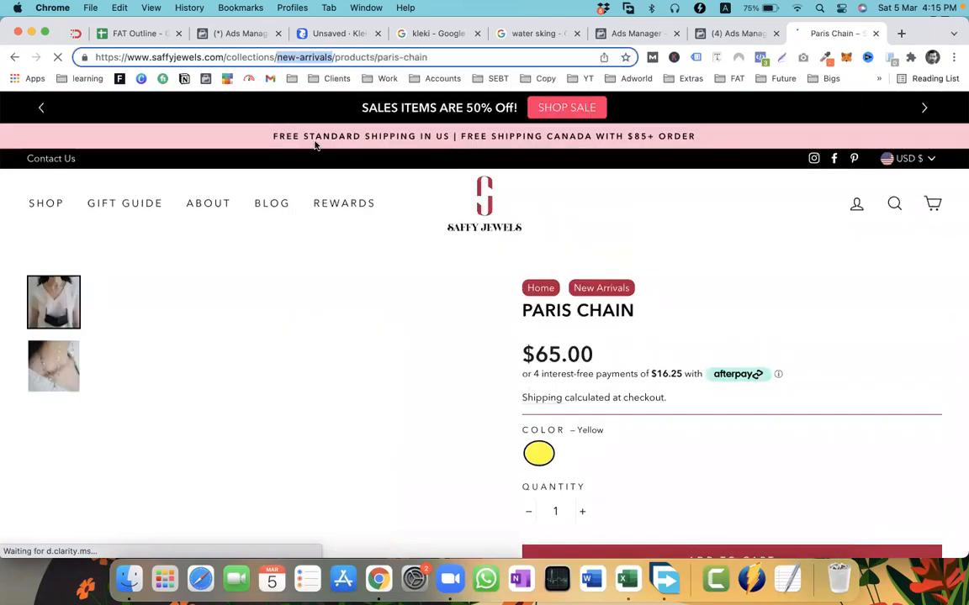
Back in the website Custom Audience, set the URL condition to contains new-arrivals
scroll(445, 393, "down", 5)
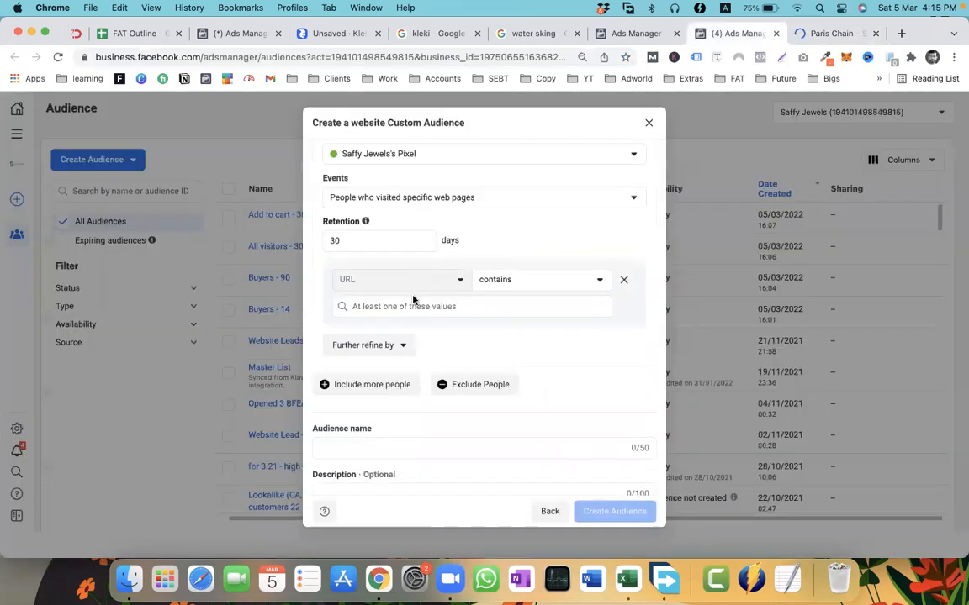
left_click(402, 308)
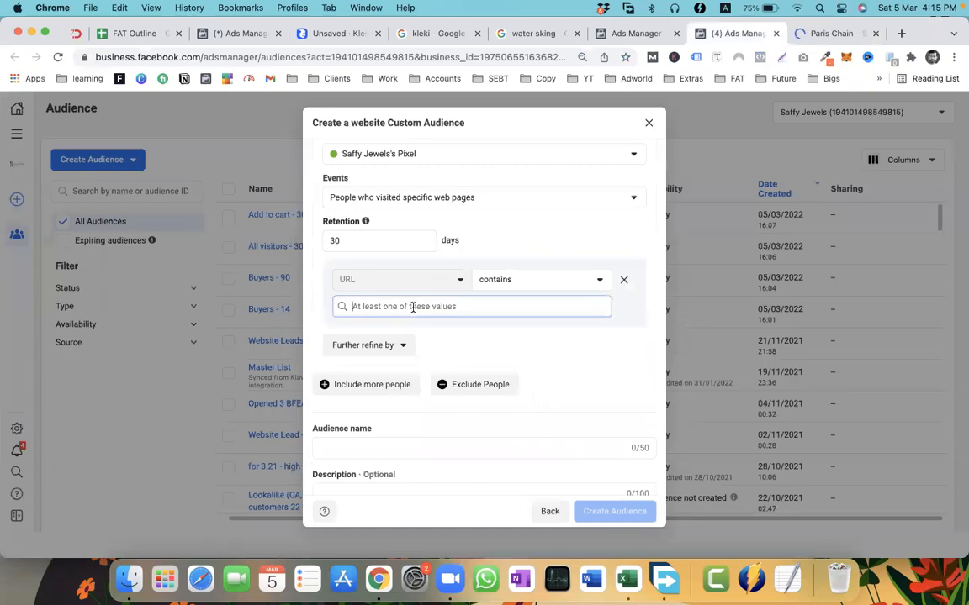
left_click(537, 281)
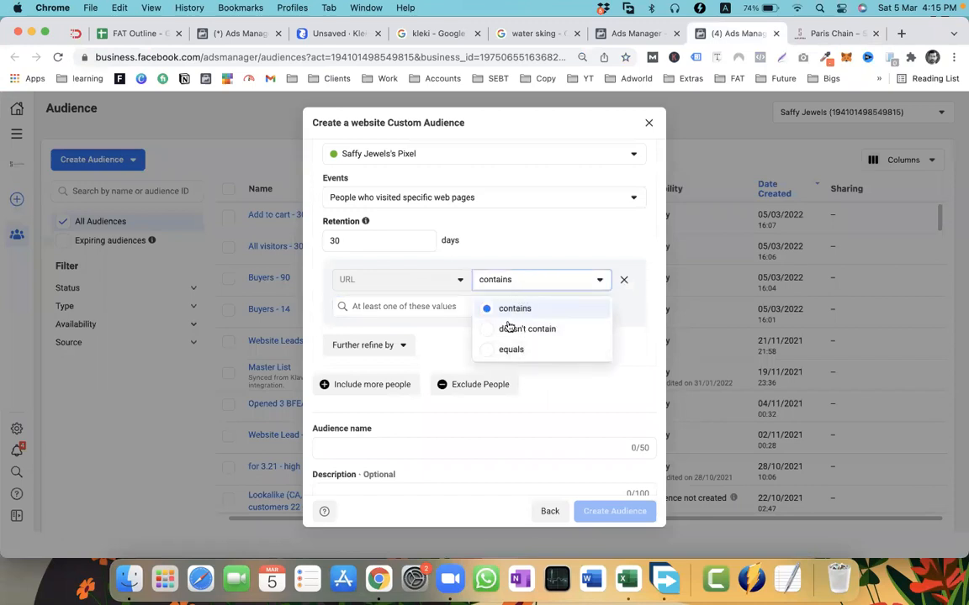
left_click(390, 306)
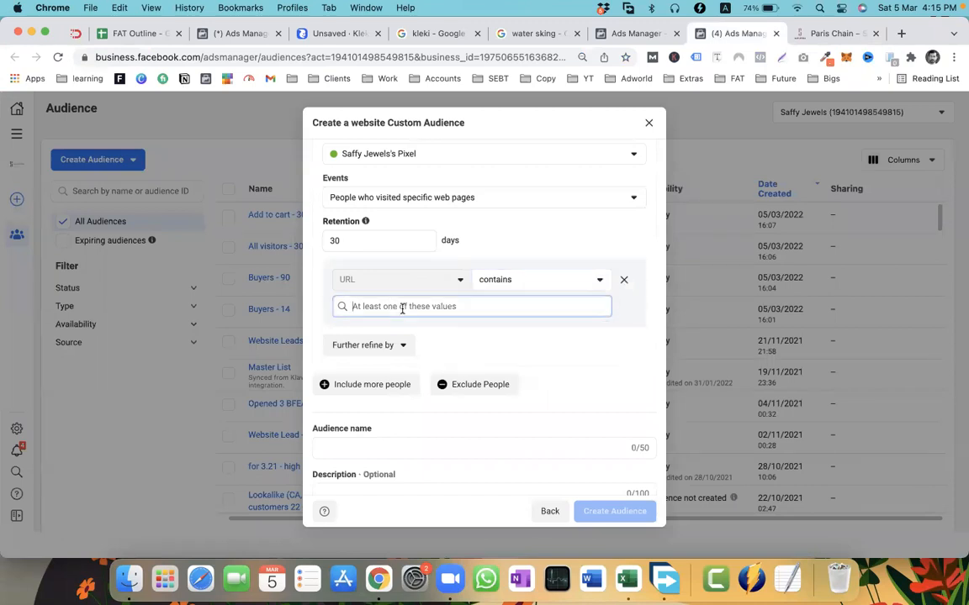
right_click(401, 308)
left_click(424, 404)
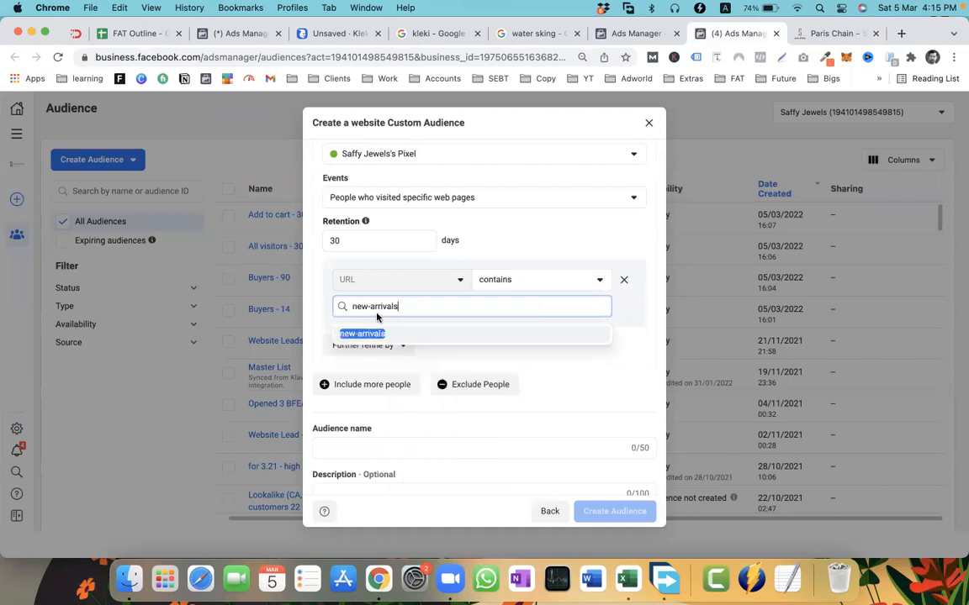
left_click(378, 333)
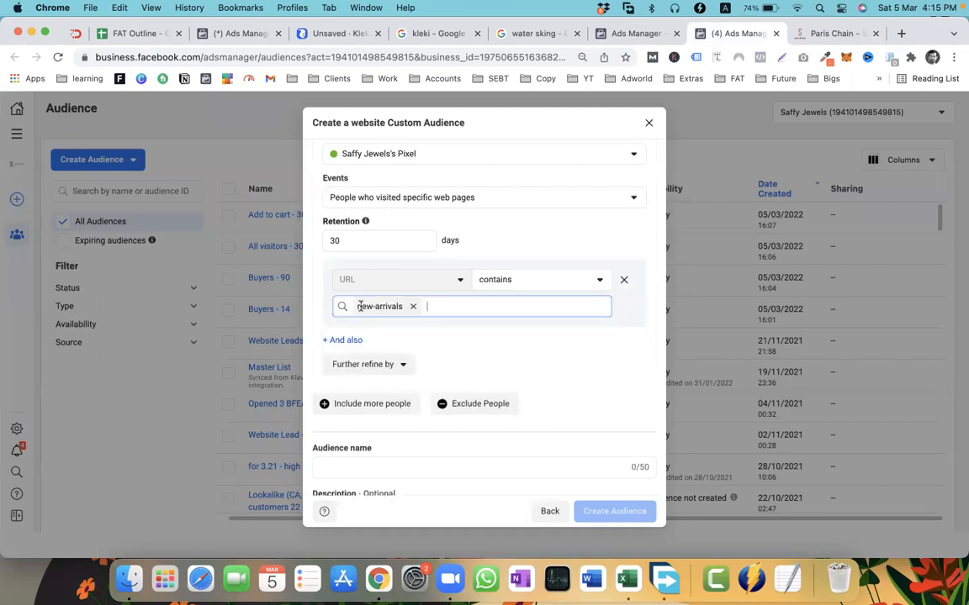
Review the new-arrivals URL rule, its retention and name fields, and the available event choices
left_click_drag(359, 306, 404, 306)
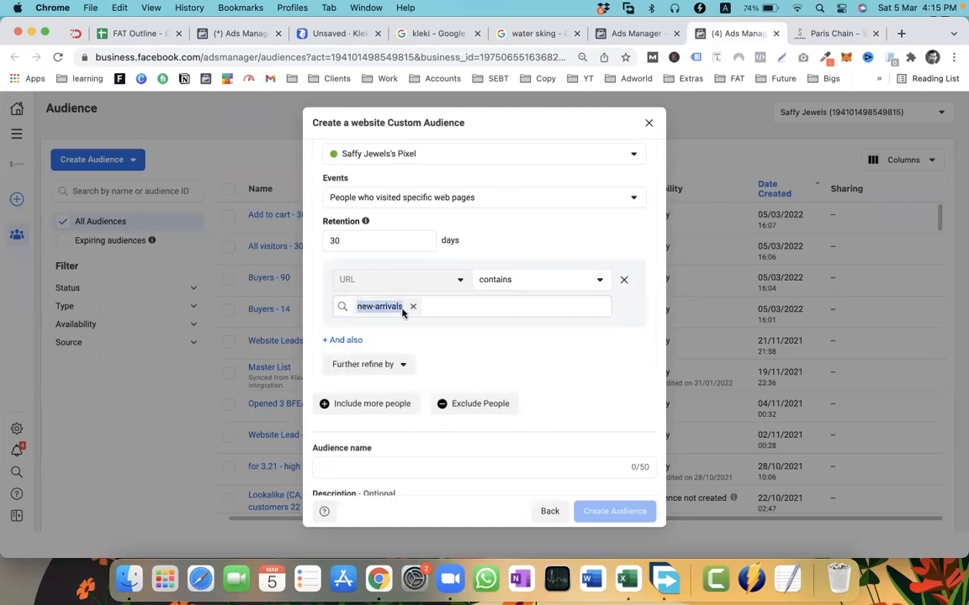
left_click(377, 241)
left_click(364, 465)
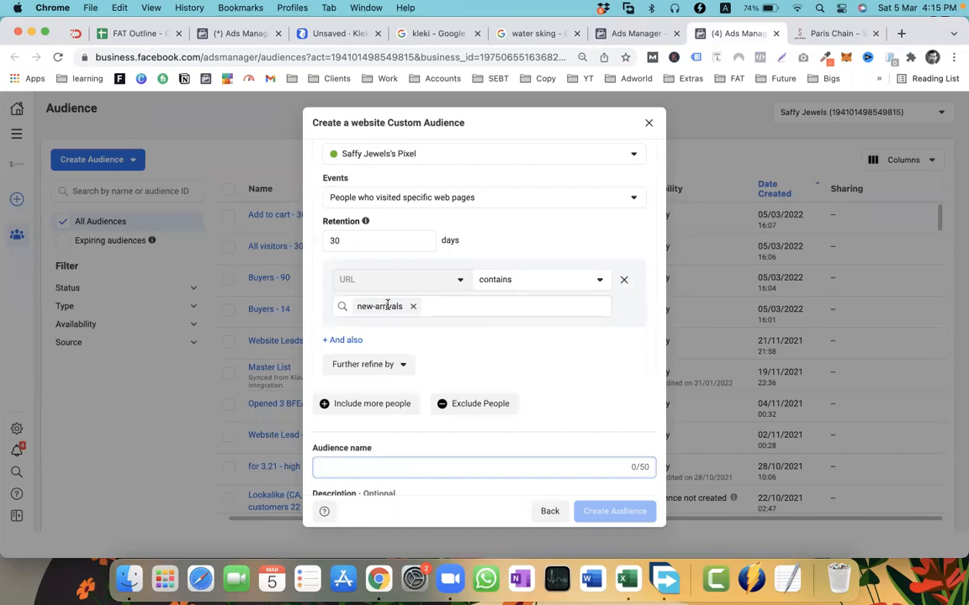
left_click(380, 200)
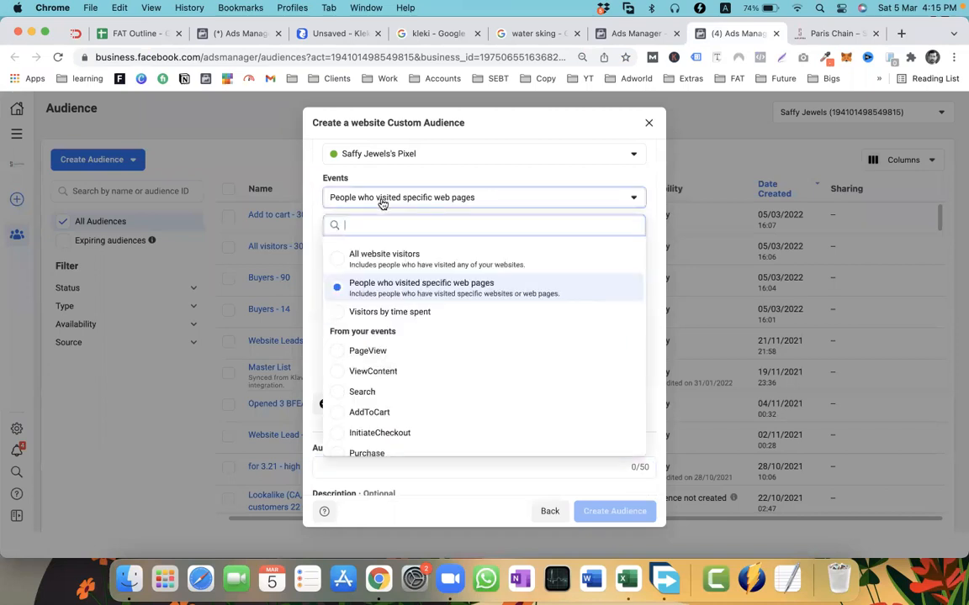
left_click(383, 200)
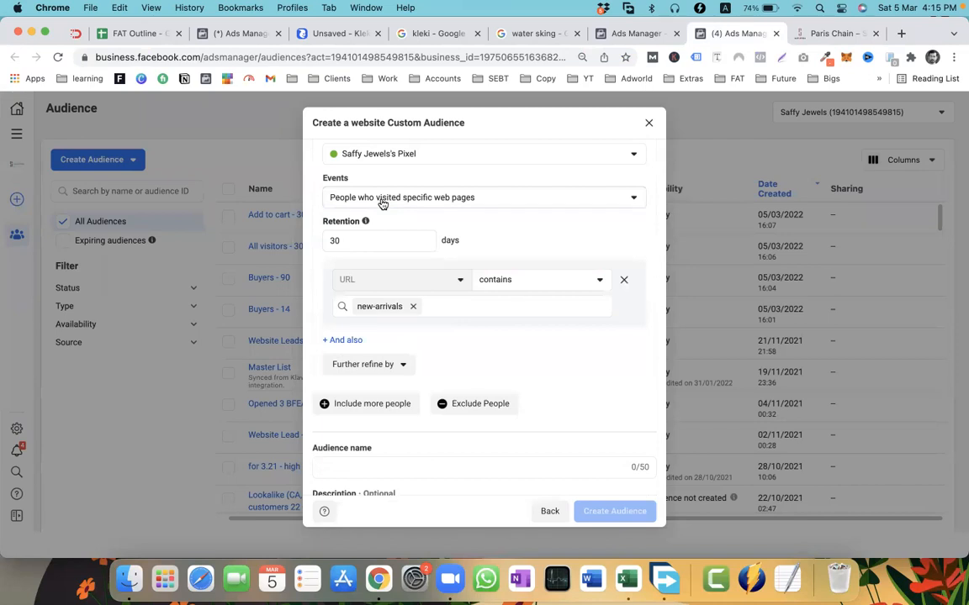
left_click(382, 200)
scroll(456, 220, "up", 3)
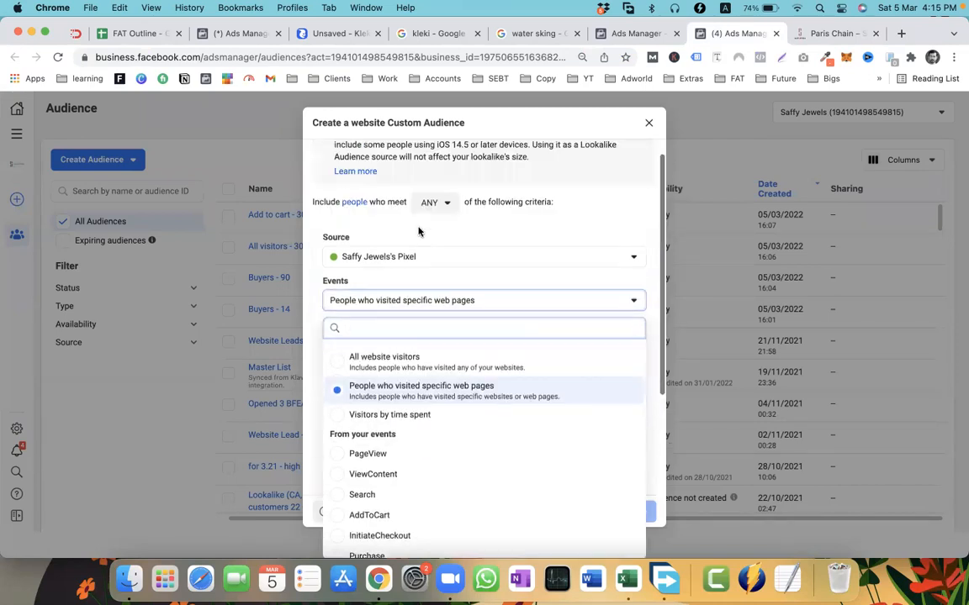
left_click(420, 231)
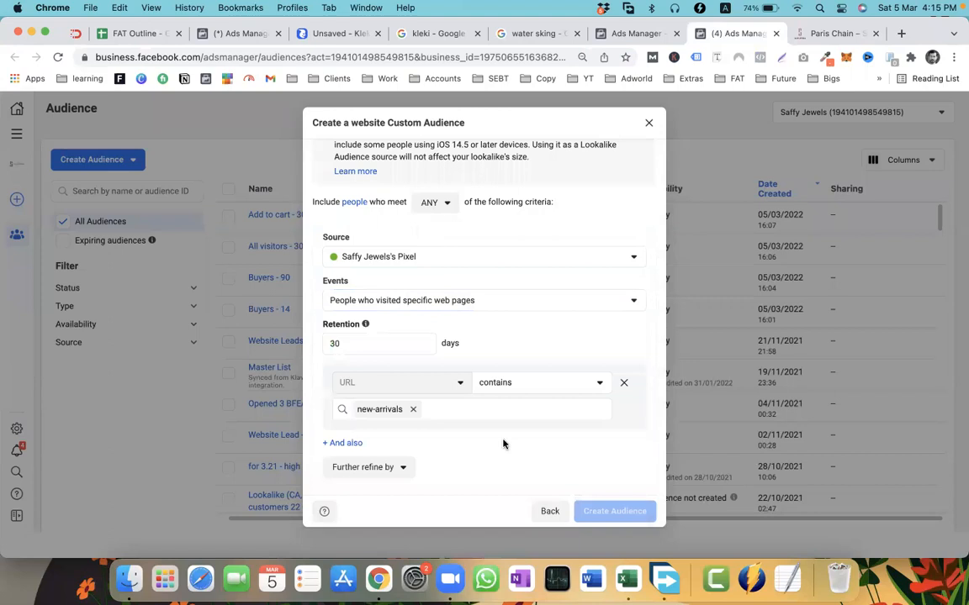
scroll(436, 221, "up", 2)
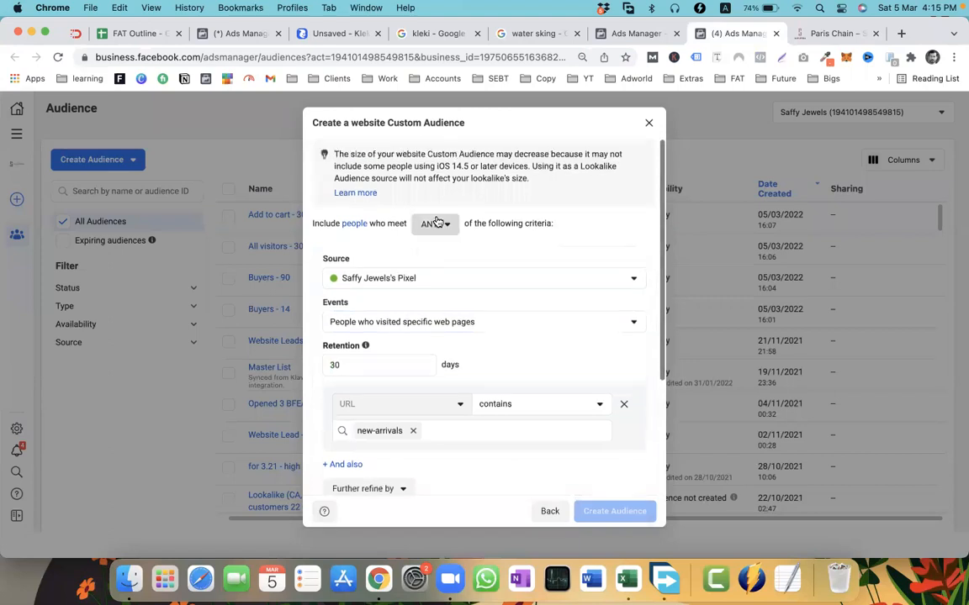
Read the explanations of the ANY and ALL criteria options, and open the event choices
left_click(434, 223)
mouse_move(447, 255)
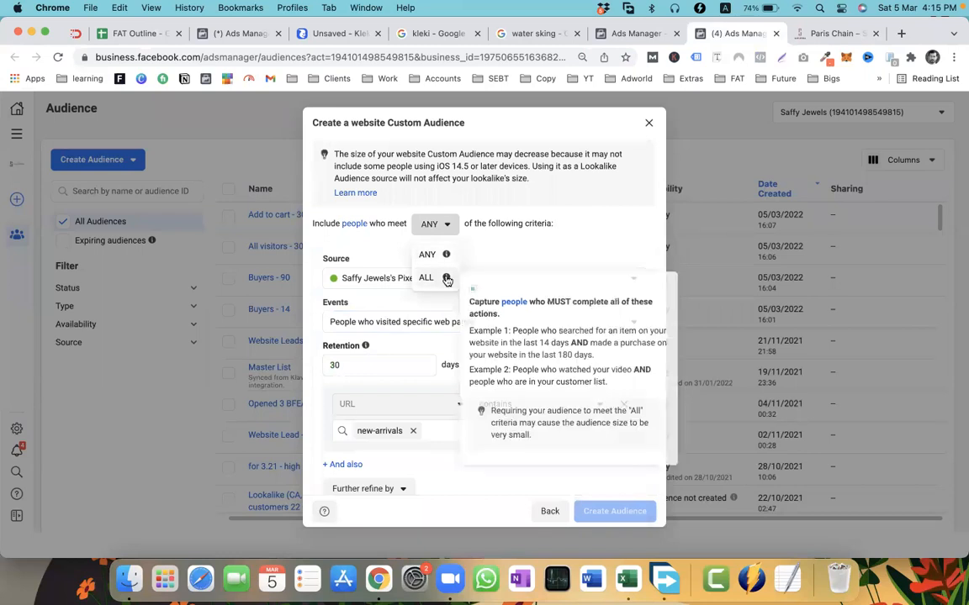
left_click(497, 256)
left_click(385, 325)
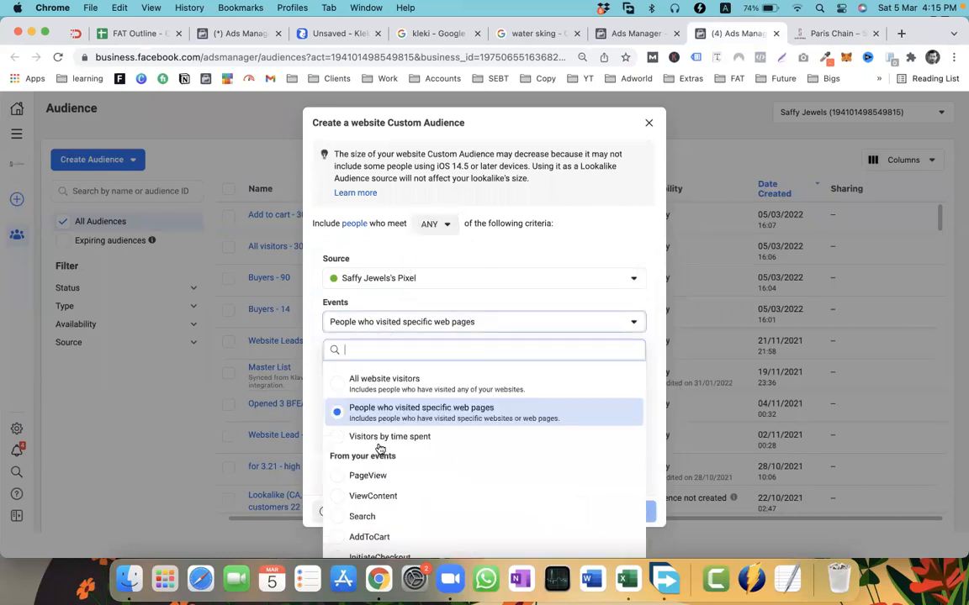
Set the Custom Audience's event to AddToCart and check the ANY and ALL criteria choices
scroll(380, 451, "down", 1)
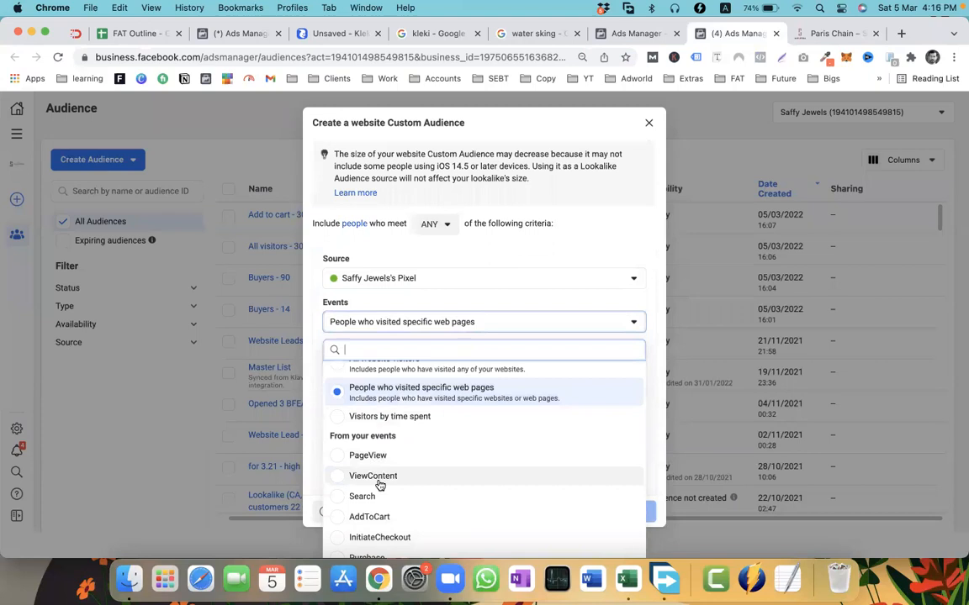
left_click(368, 517)
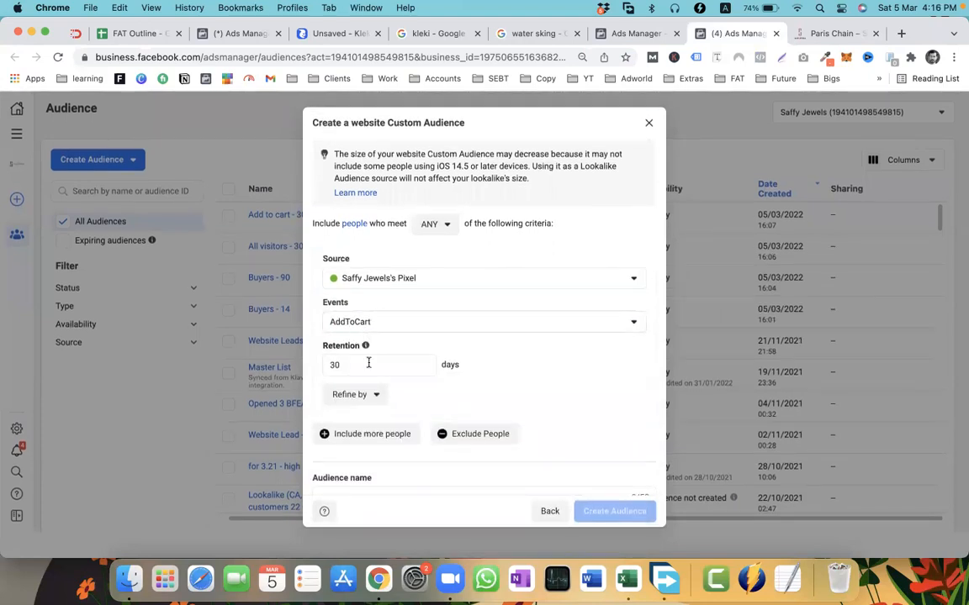
left_click(442, 224)
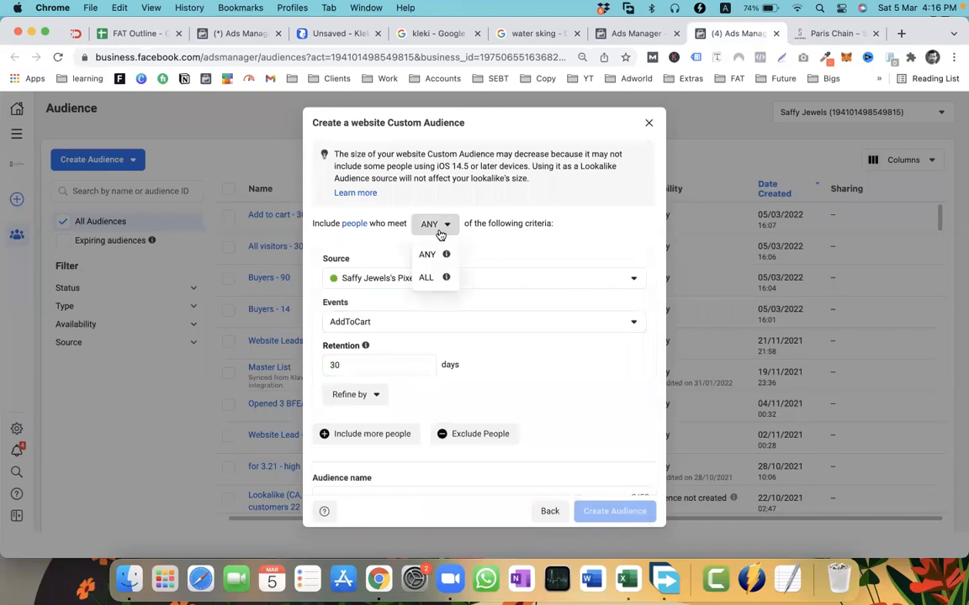
left_click(422, 399)
Include more people through a second pixel rule, and review how it combines with the AddToCart rule
left_click(326, 434)
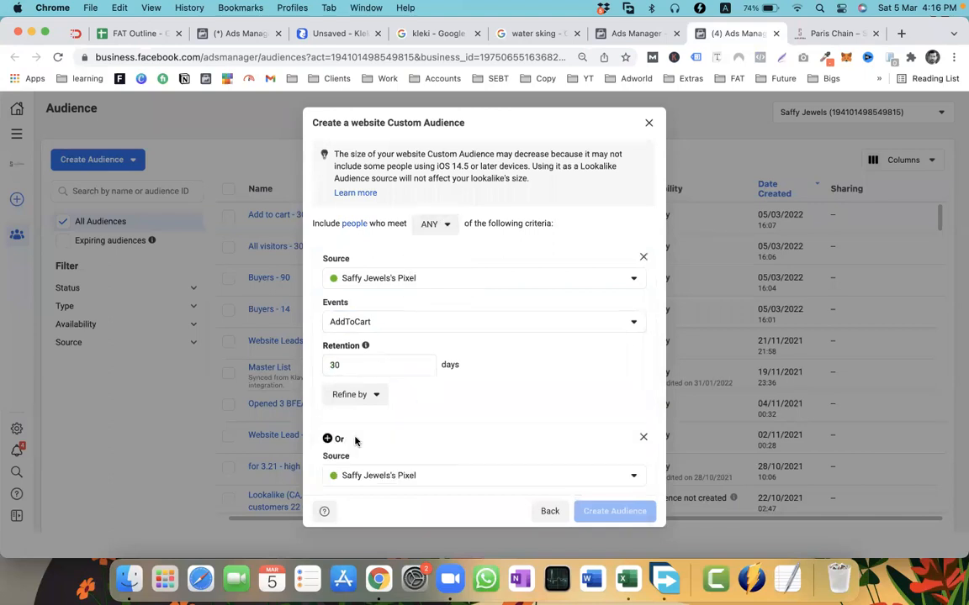
scroll(333, 360, "down", 3)
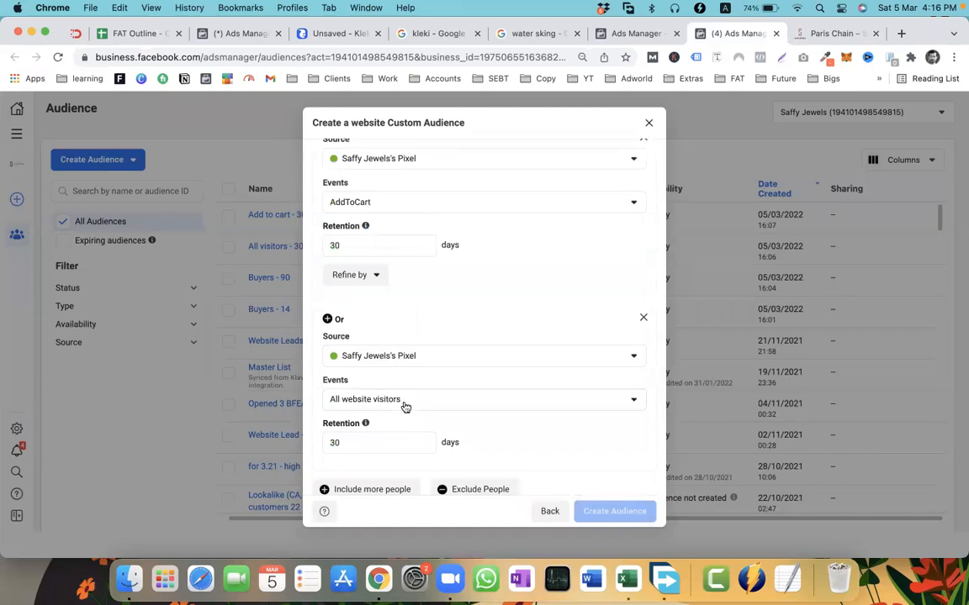
scroll(404, 407, "down", 1)
scroll(404, 406, "down", 2)
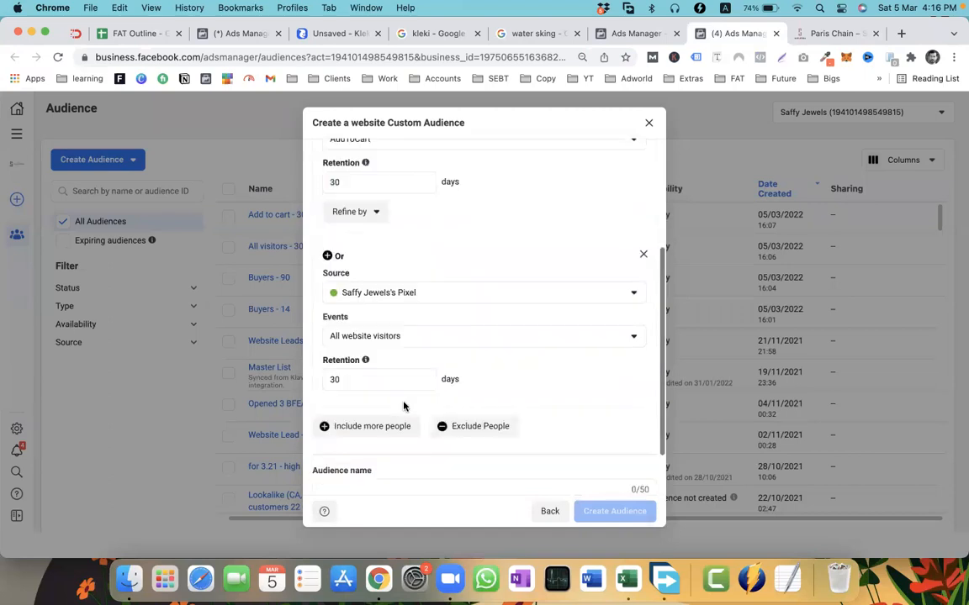
scroll(404, 406, "up", 3)
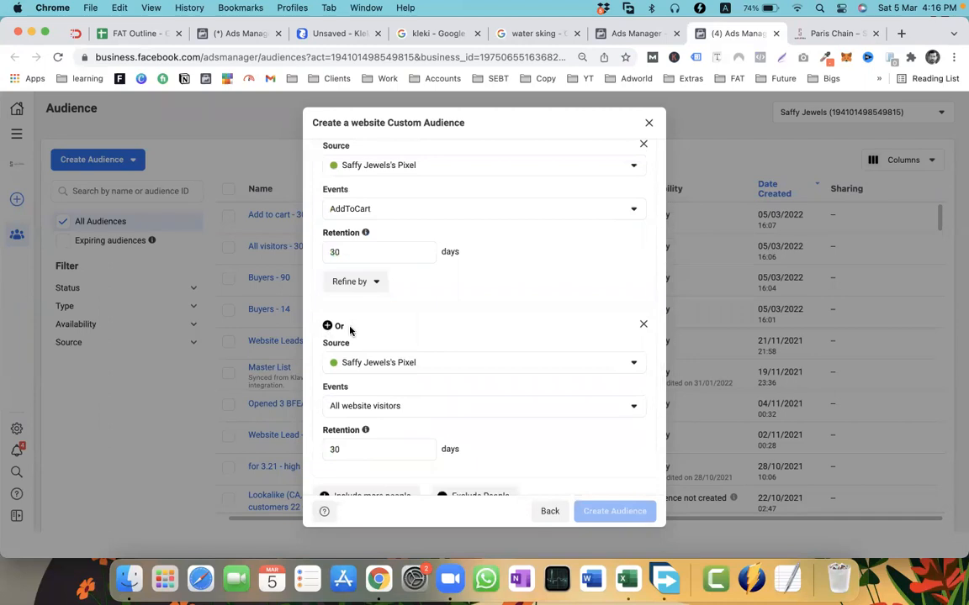
scroll(350, 329, "up", 3)
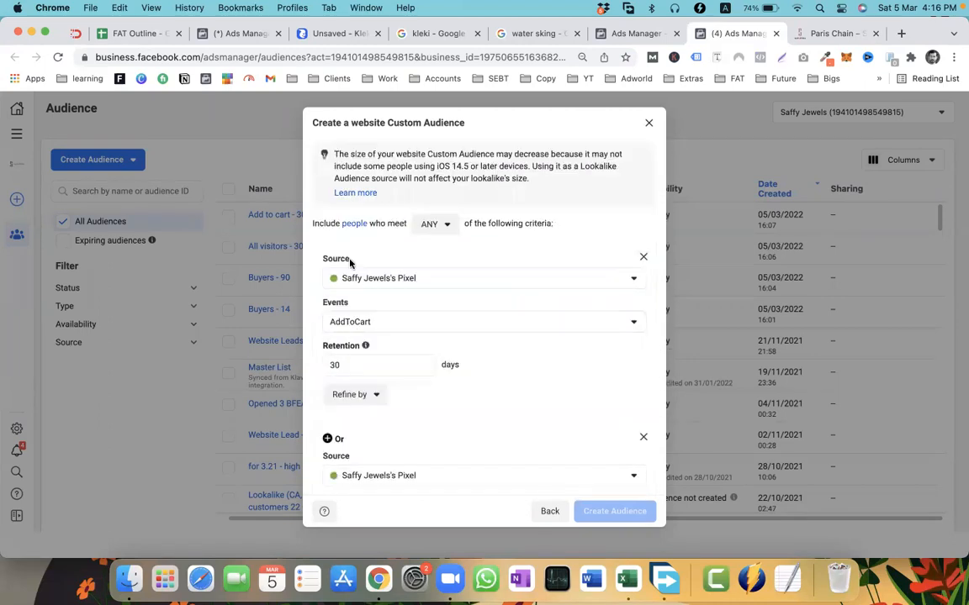
scroll(351, 261, "down", 2)
scroll(350, 265, "down", 2)
scroll(352, 260, "up", 4)
scroll(350, 263, "down", 1)
scroll(350, 263, "down", 1)
scroll(379, 311, "up", 3)
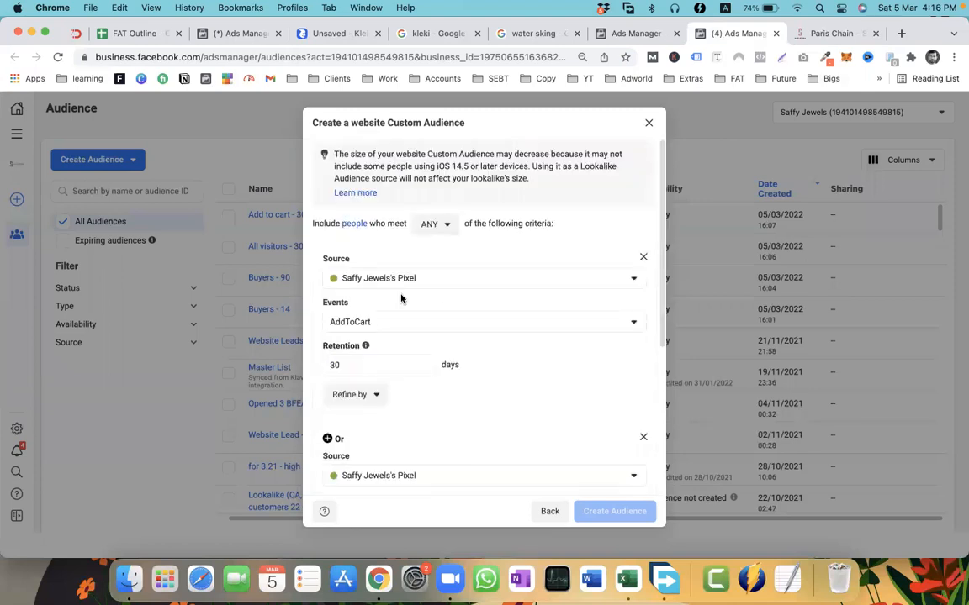
Set the second rule's event to Visitors by time spent with a 10% percentile
scroll(368, 329, "down", 3)
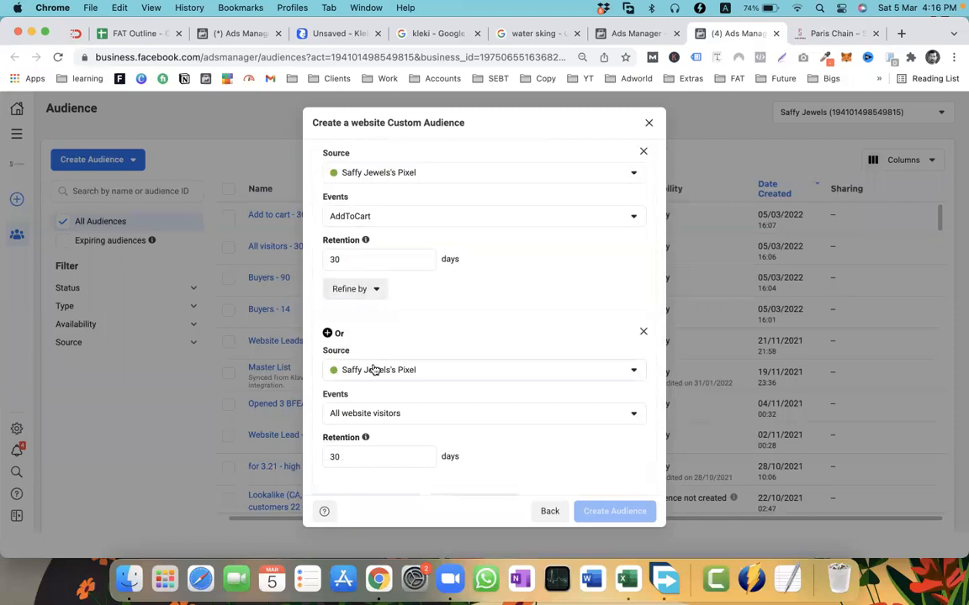
scroll(374, 362, "down", 2)
left_click(380, 347)
scroll(388, 428, "down", 1)
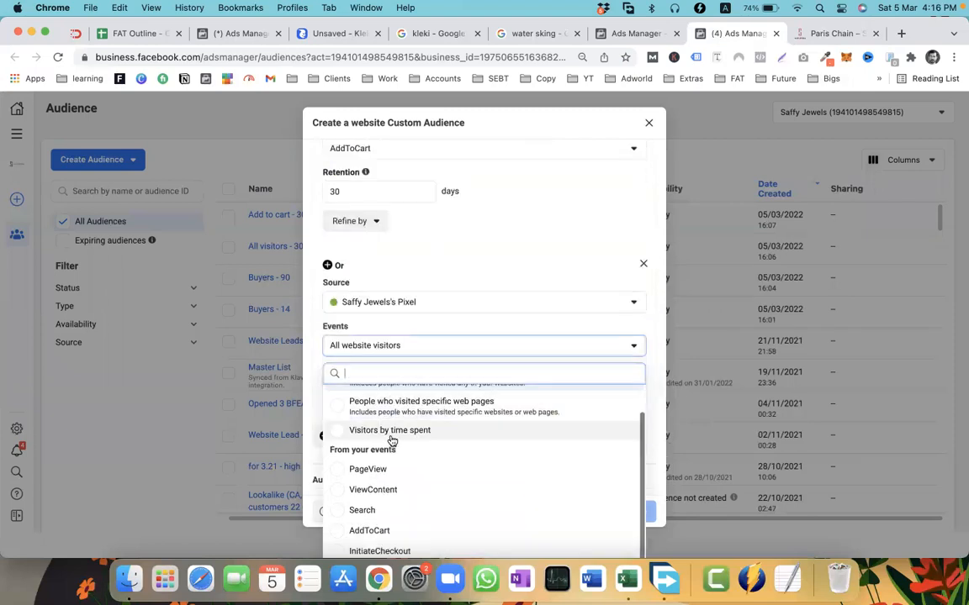
scroll(473, 417, "down", 2)
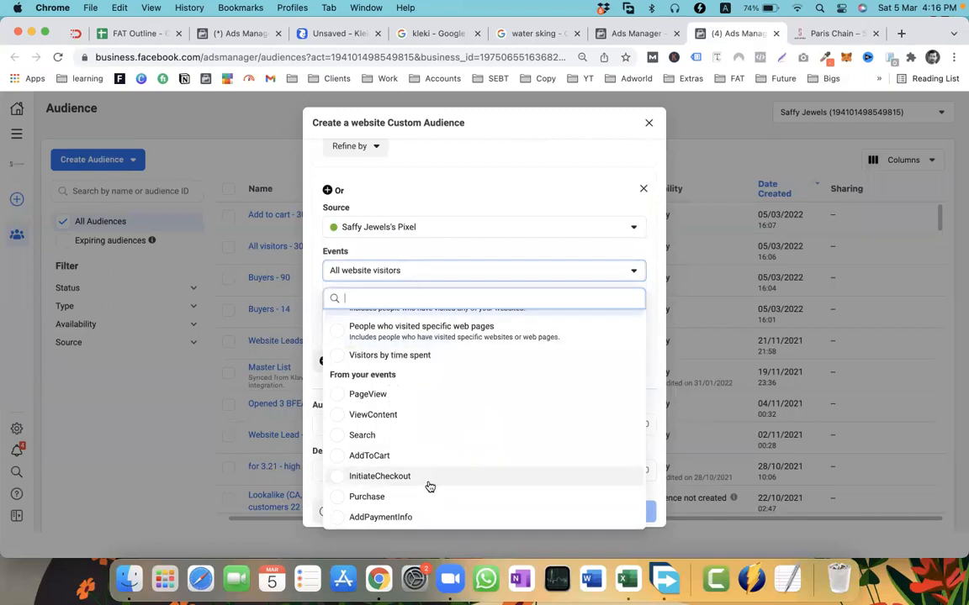
scroll(416, 410, "up", 2)
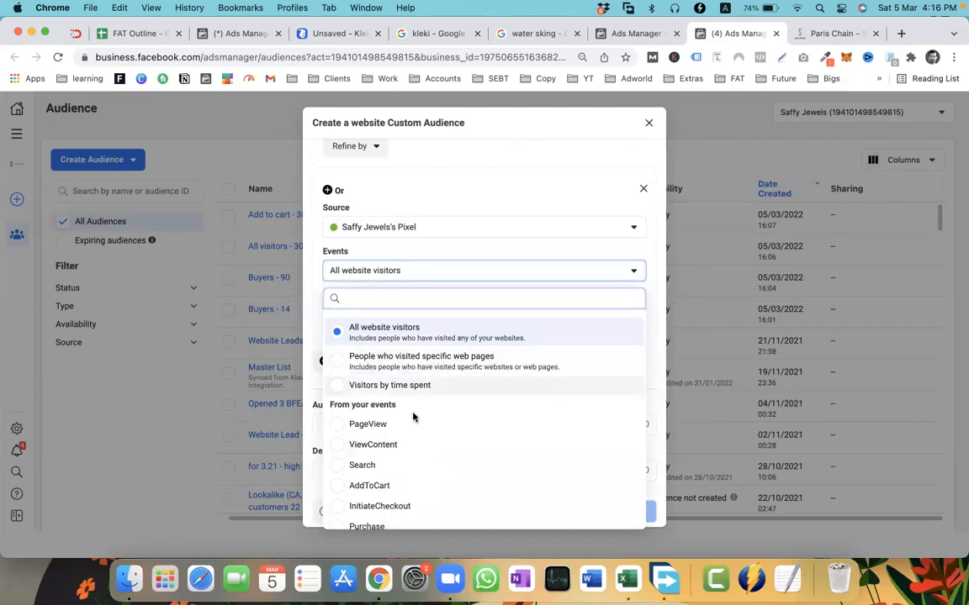
left_click(401, 387)
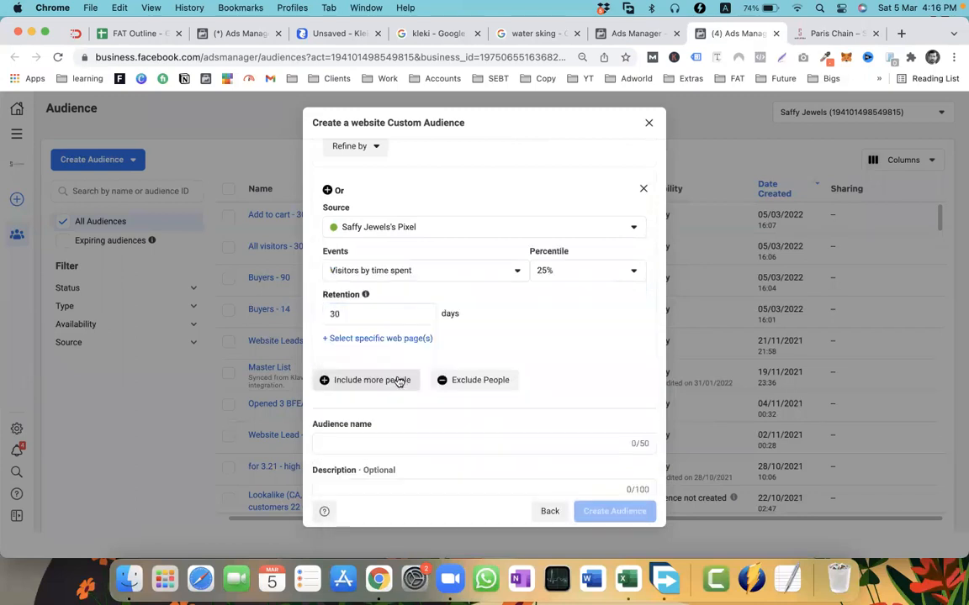
left_click(560, 275)
left_click(485, 254)
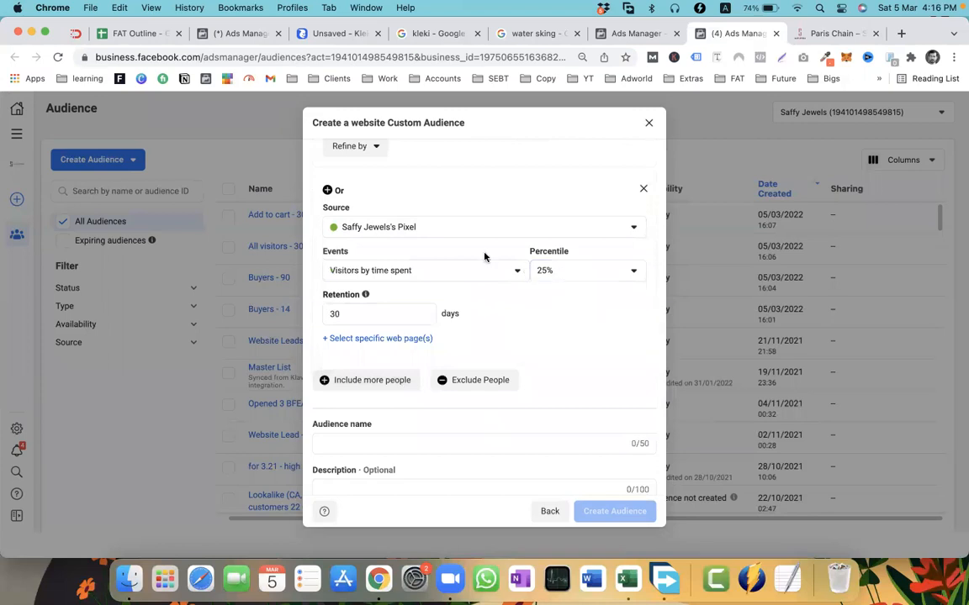
left_click(543, 278)
left_click(560, 321)
Compare the AddToCart rule with the time-spent rule and the Or condition between them
scroll(486, 256, "up", 4)
scroll(390, 277, "up", 2)
scroll(411, 408, "down", 5)
scroll(412, 408, "up", 6)
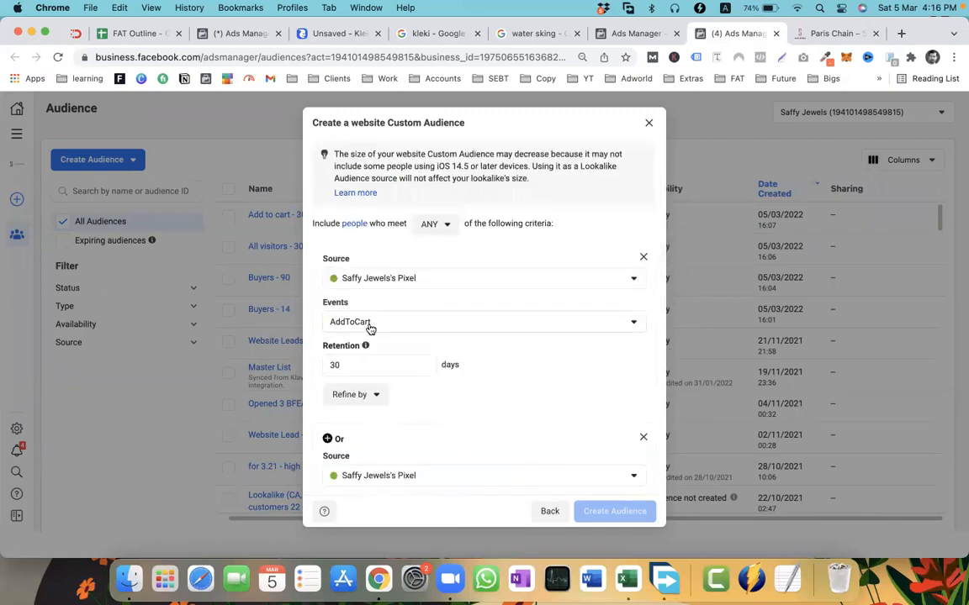
scroll(370, 328, "down", 4)
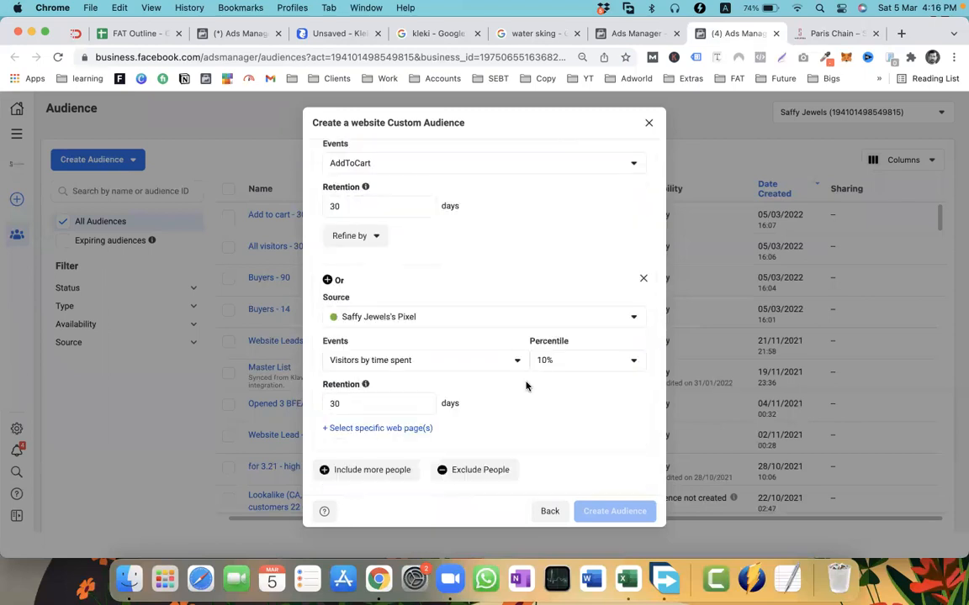
scroll(526, 386, "up", 1)
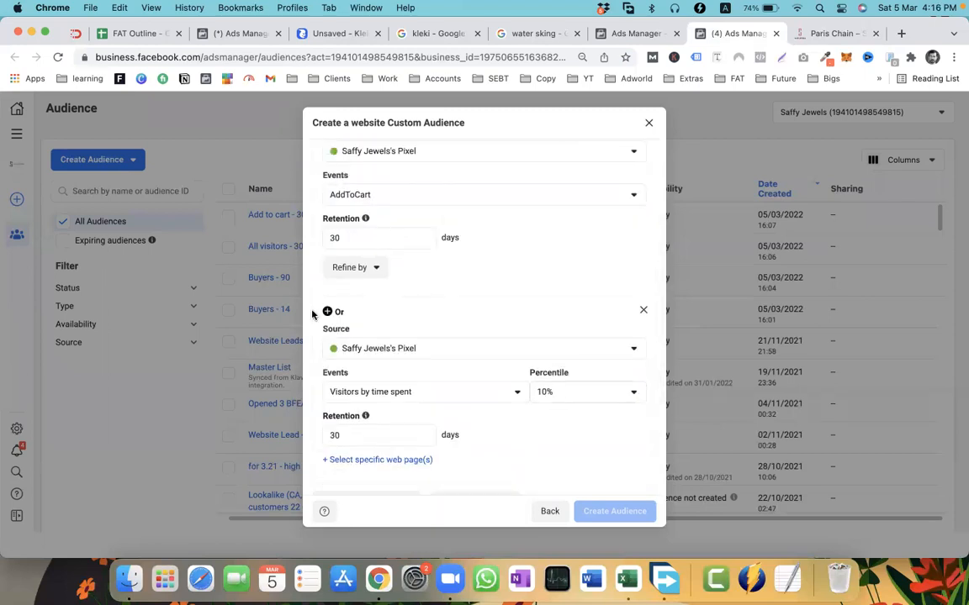
scroll(333, 313, "up", 4)
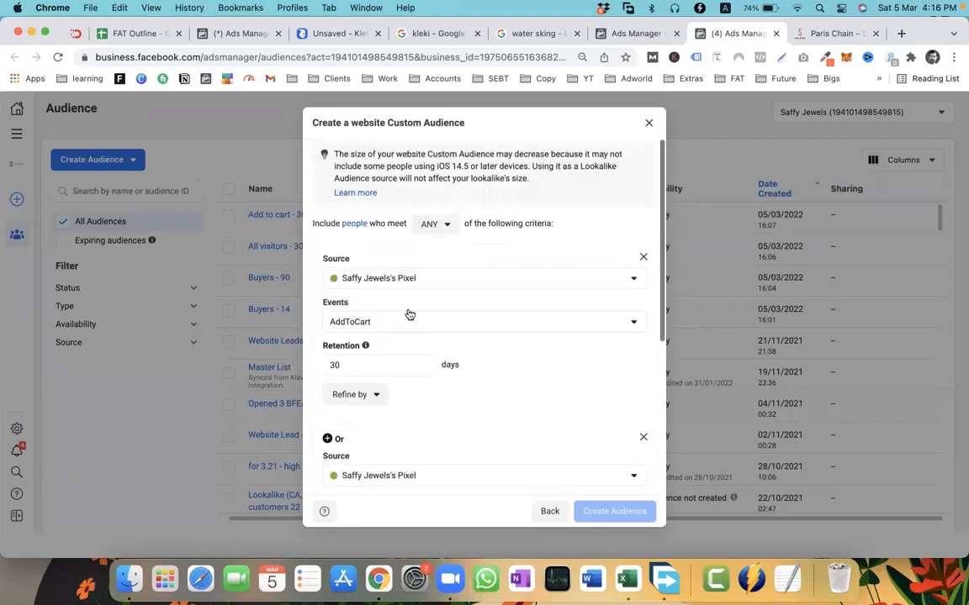
Switch the criteria matching between ANY and ALL to compare them, ending on ALL
left_click(435, 225)
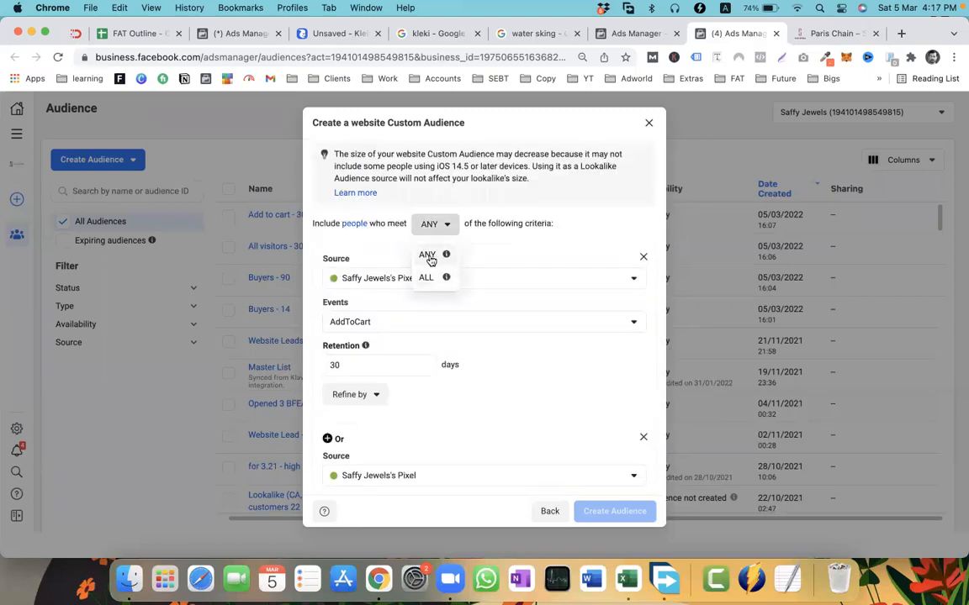
left_click(435, 277)
left_click(426, 226)
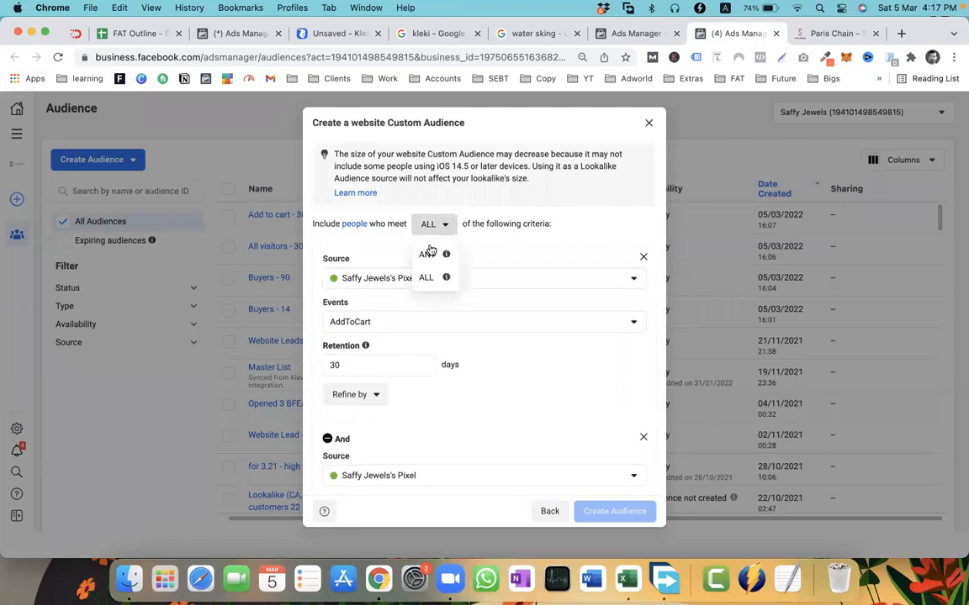
left_click(427, 254)
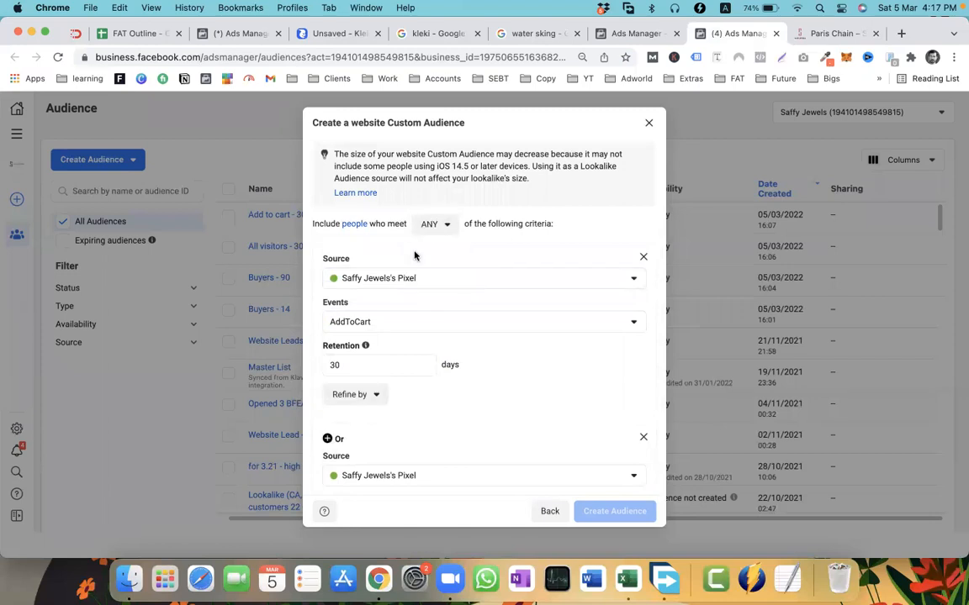
left_click(434, 223)
left_click(427, 277)
left_click(433, 225)
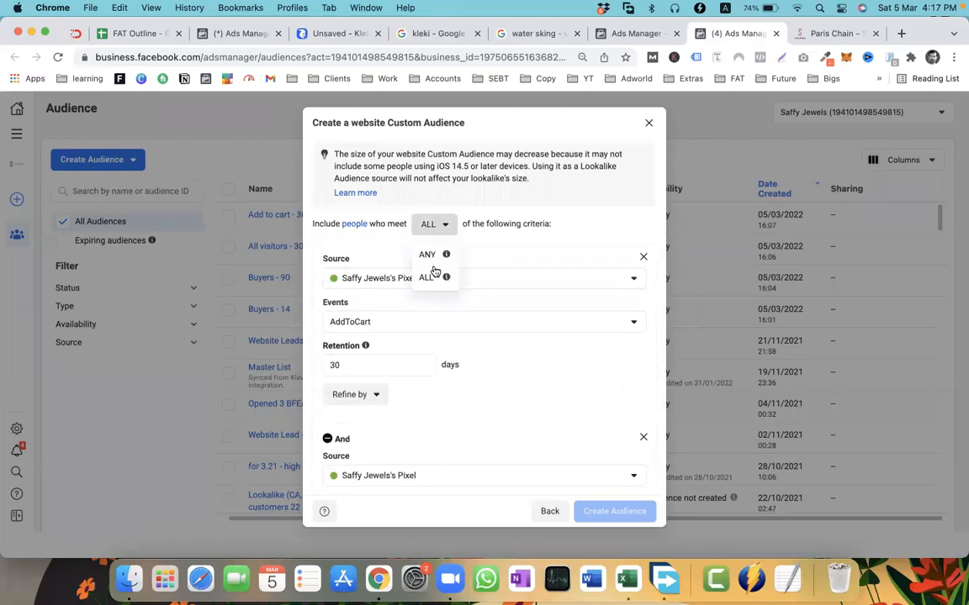
left_click(419, 306)
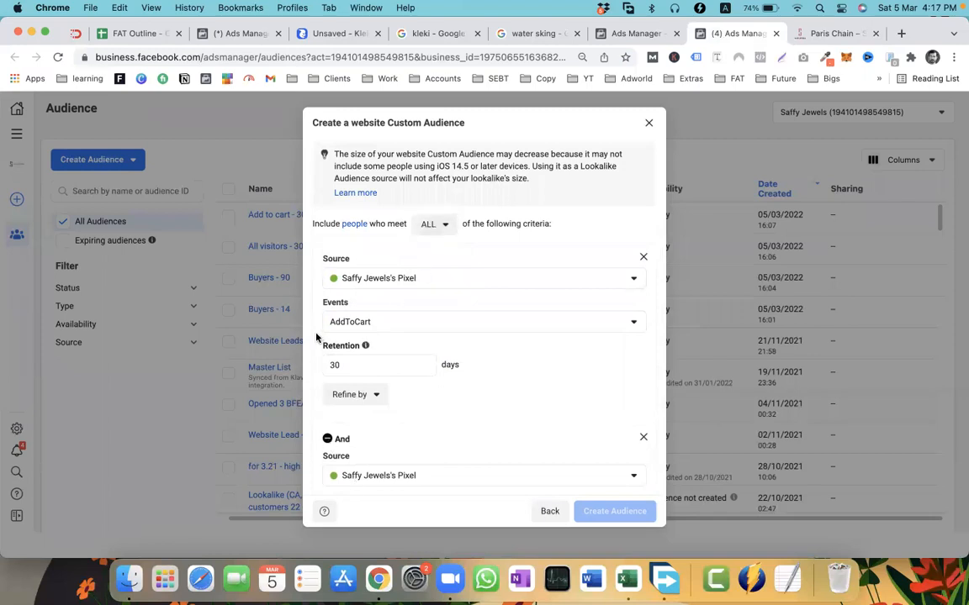
Examine the two rules combined under ALL and the audience size guidance beneath them
scroll(316, 337, "down", 3)
scroll(316, 336, "up", 2)
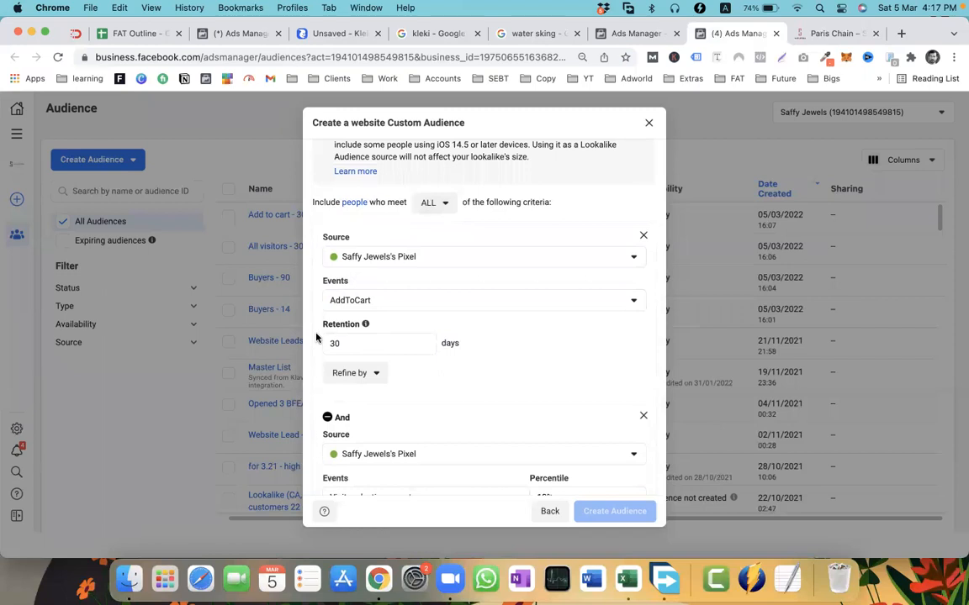
scroll(316, 336, "down", 3)
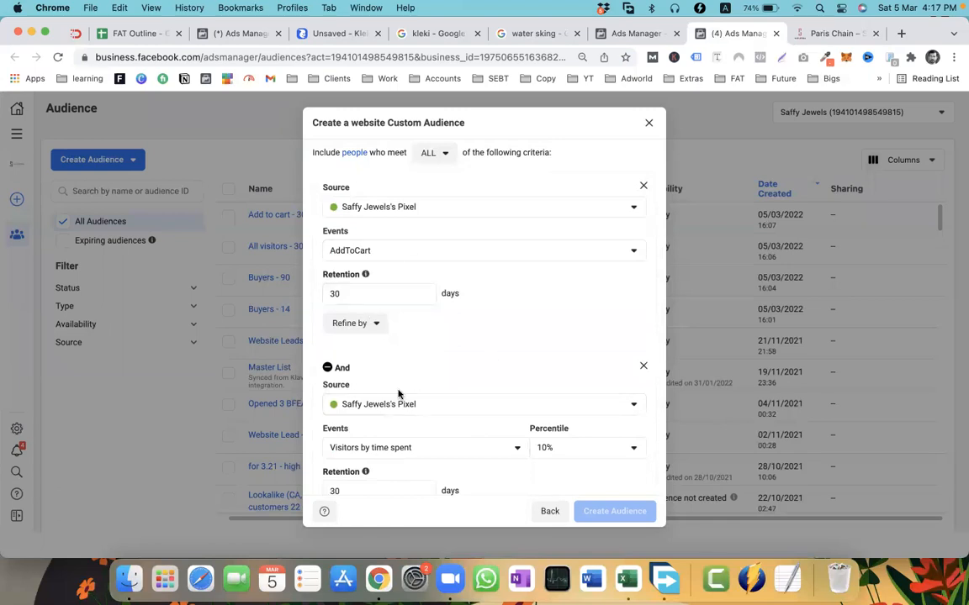
scroll(398, 393, "down", 5)
scroll(398, 394, "up", 4)
scroll(399, 390, "down", 1)
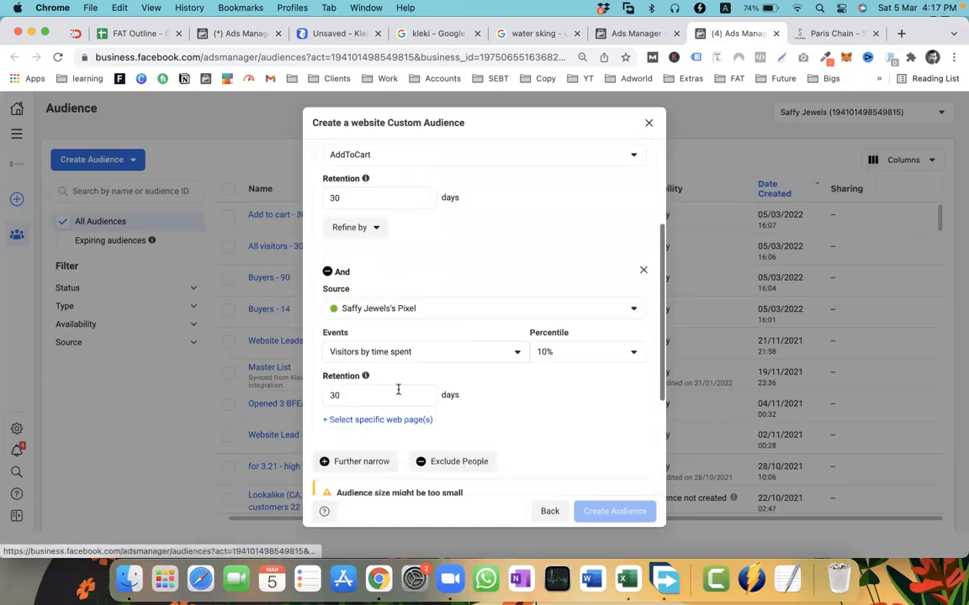
scroll(399, 390, "down", 3)
left_click_drag(351, 349, 429, 348)
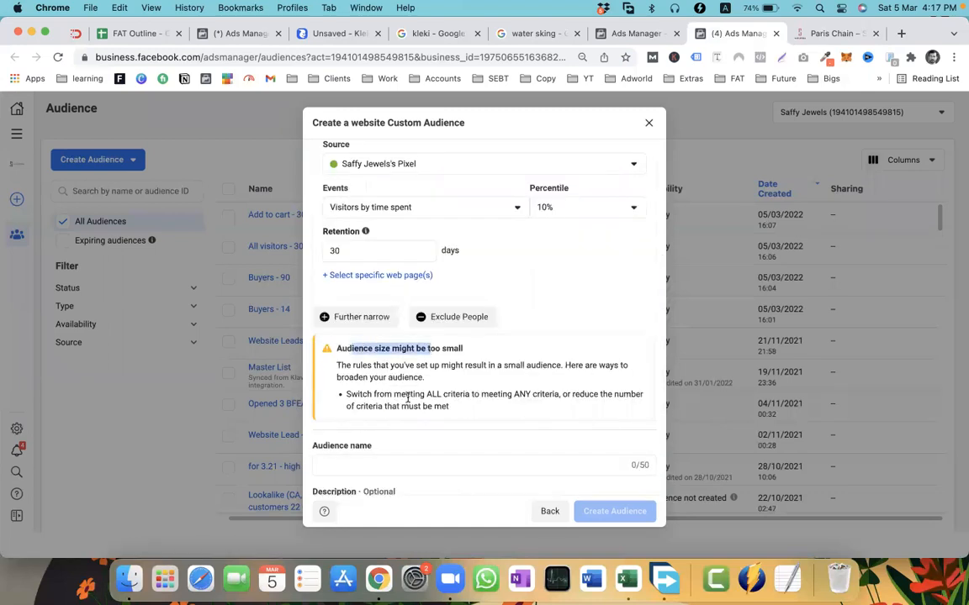
scroll(408, 397, "up", 5)
Read the explanation of the ALL criteria option, and set the criteria matching back to ANY
left_click(432, 224)
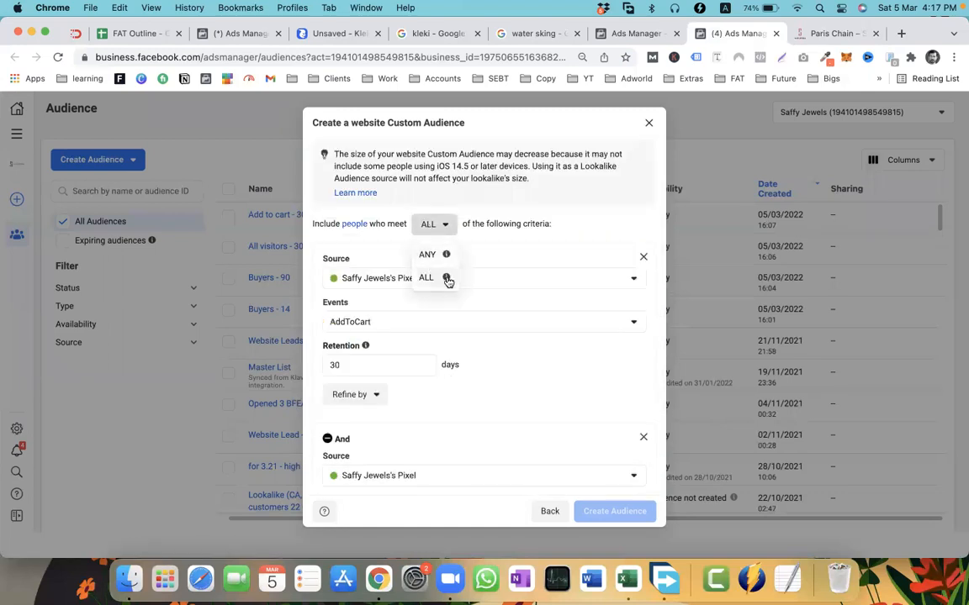
left_click(446, 281)
left_click(435, 226)
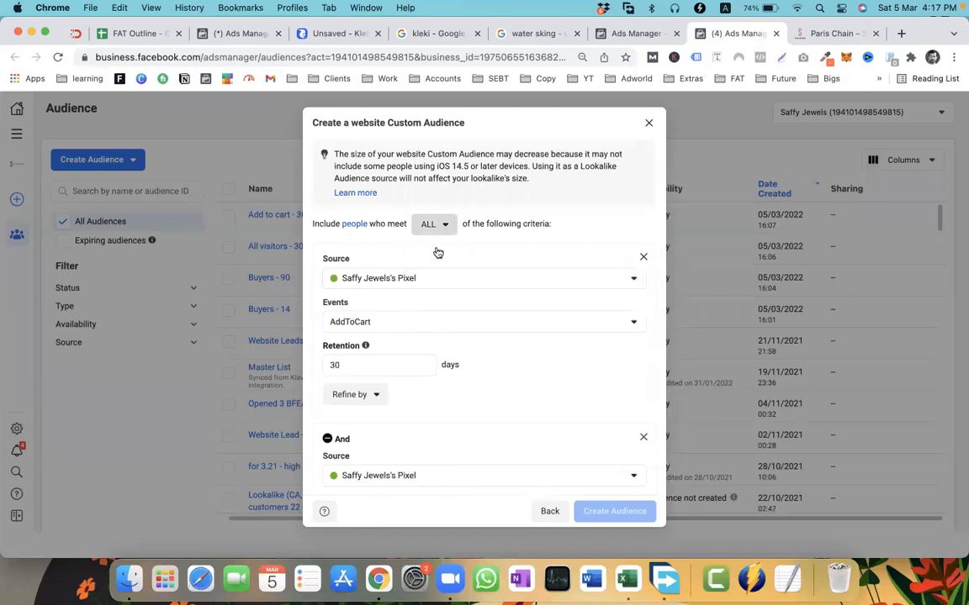
mouse_move(447, 280)
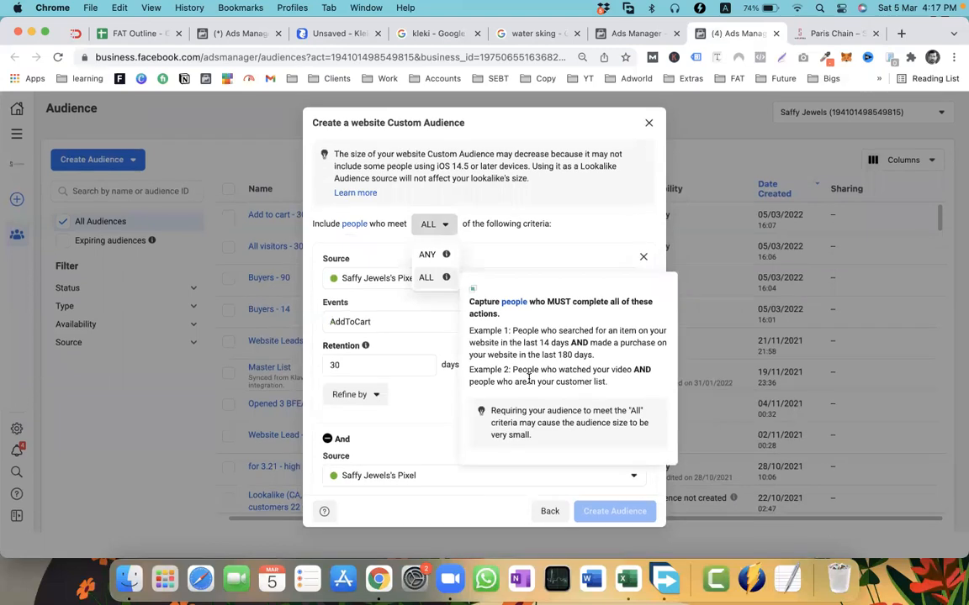
left_click(431, 254)
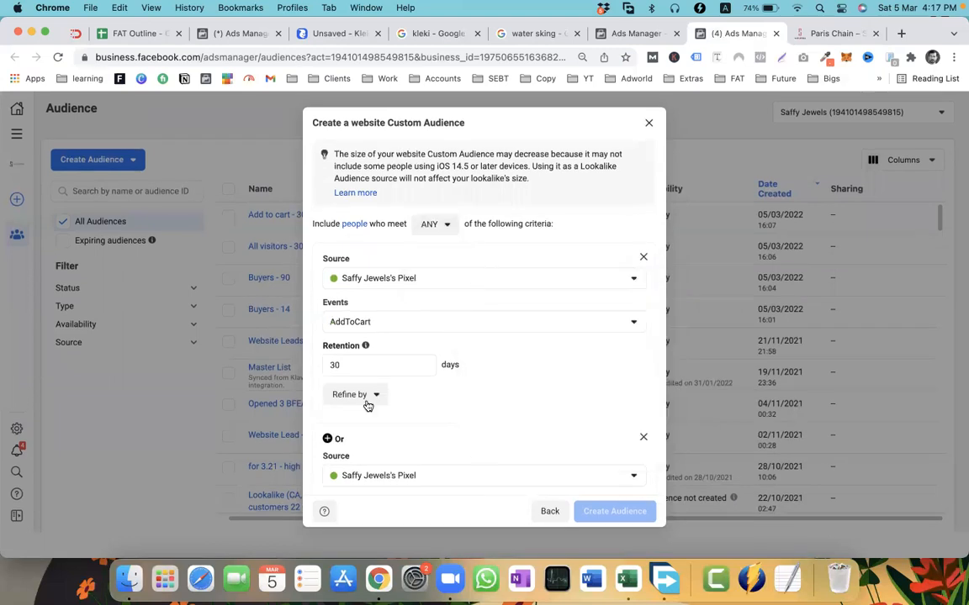
Remove the visitors-by-time-spent rule, keeping only the AddToCart rule in the audience
left_click(644, 437)
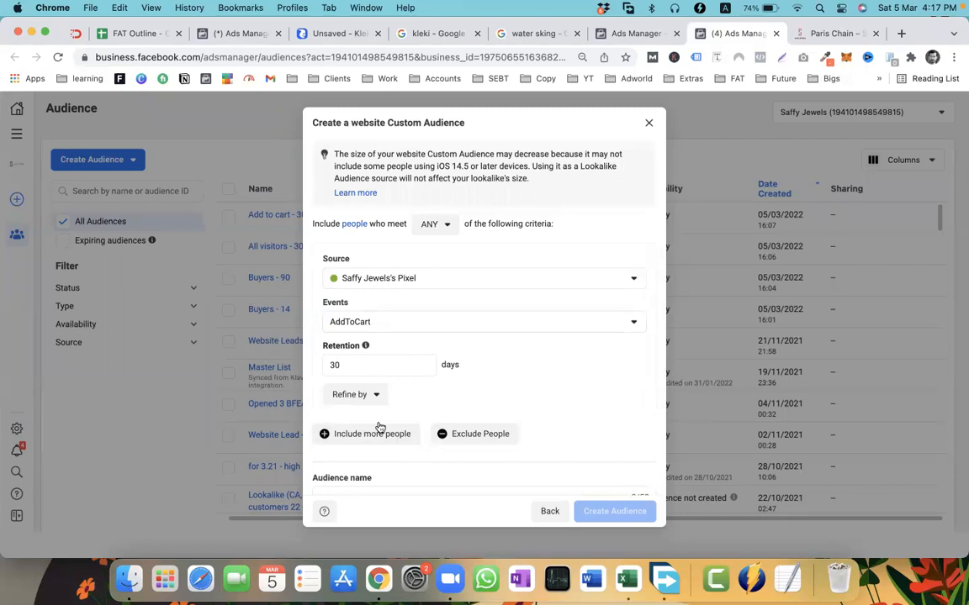
scroll(398, 444, "down", 2)
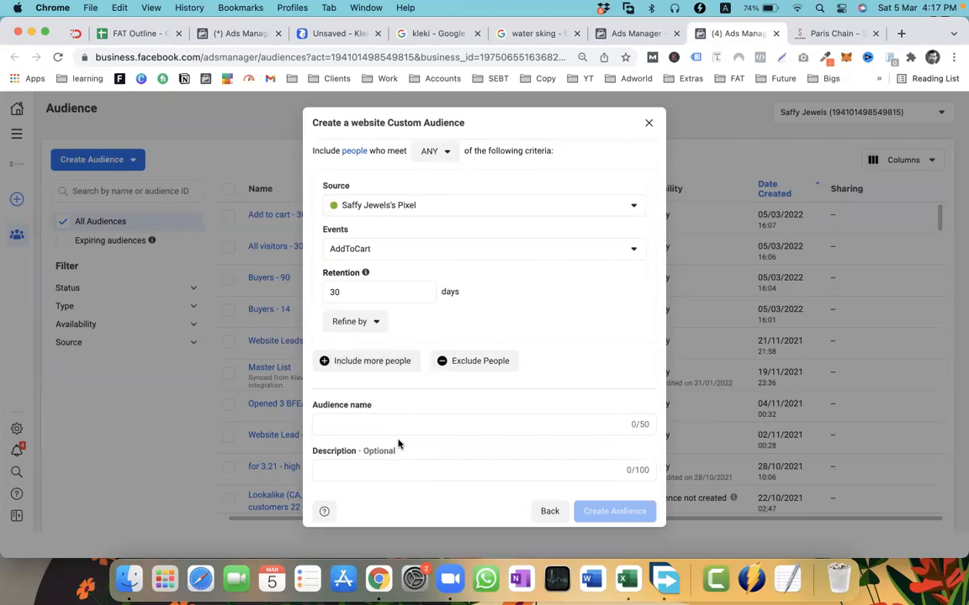
scroll(389, 392, "up", 2)
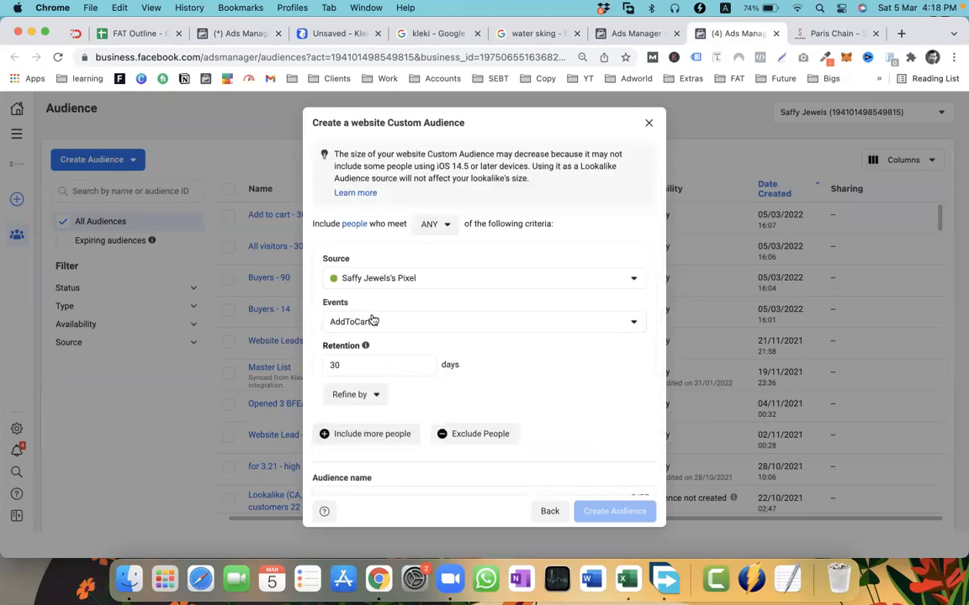
Switch to the ad set draft and include the Buyers - 14 and Website Leads (Q421) - 60 custom audiences
scroll(374, 324, "down", 1)
scroll(305, 306, "up", 1)
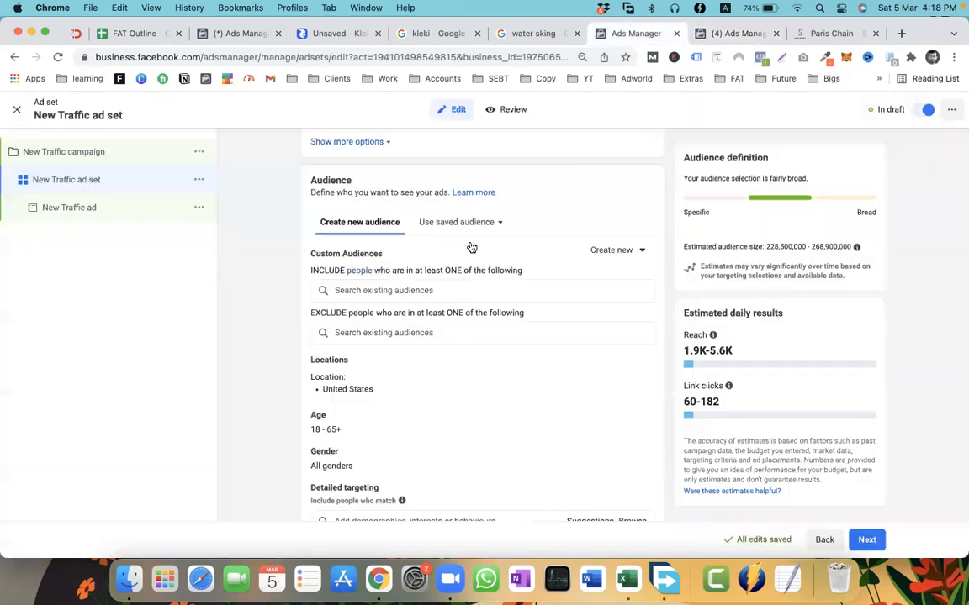
left_click(632, 34)
left_click(366, 290)
left_click(332, 340)
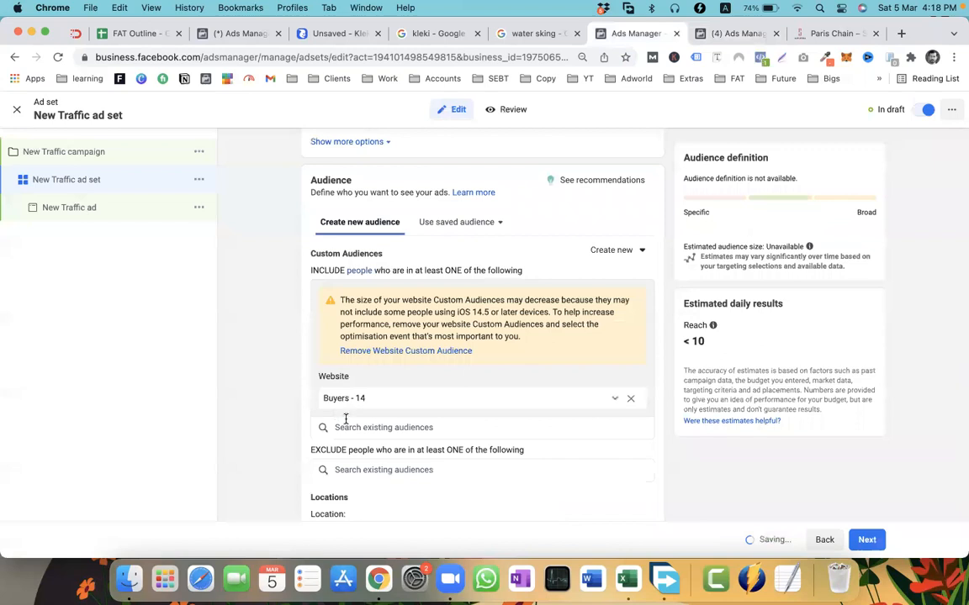
left_click(340, 427)
left_click(368, 481)
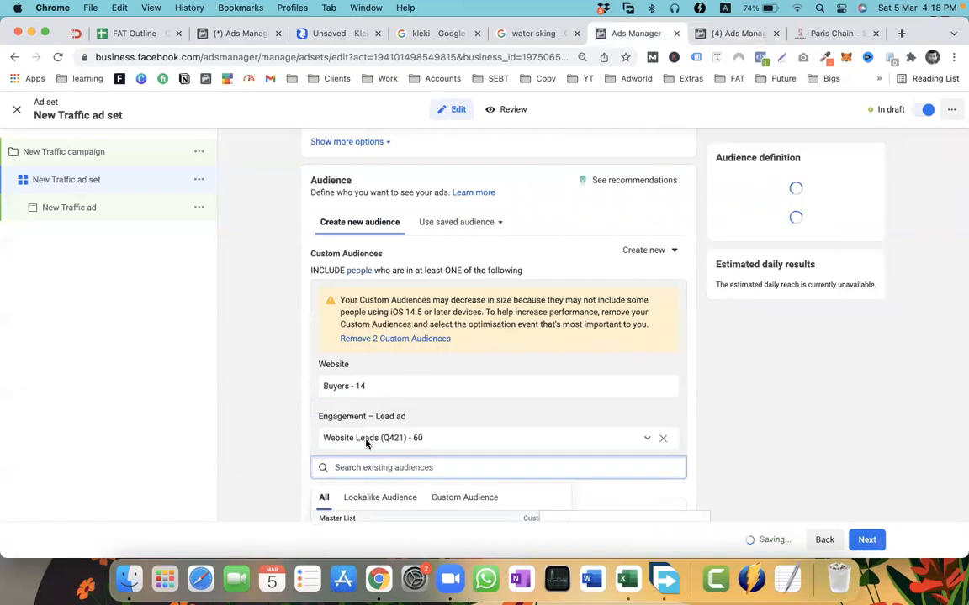
left_click(320, 412)
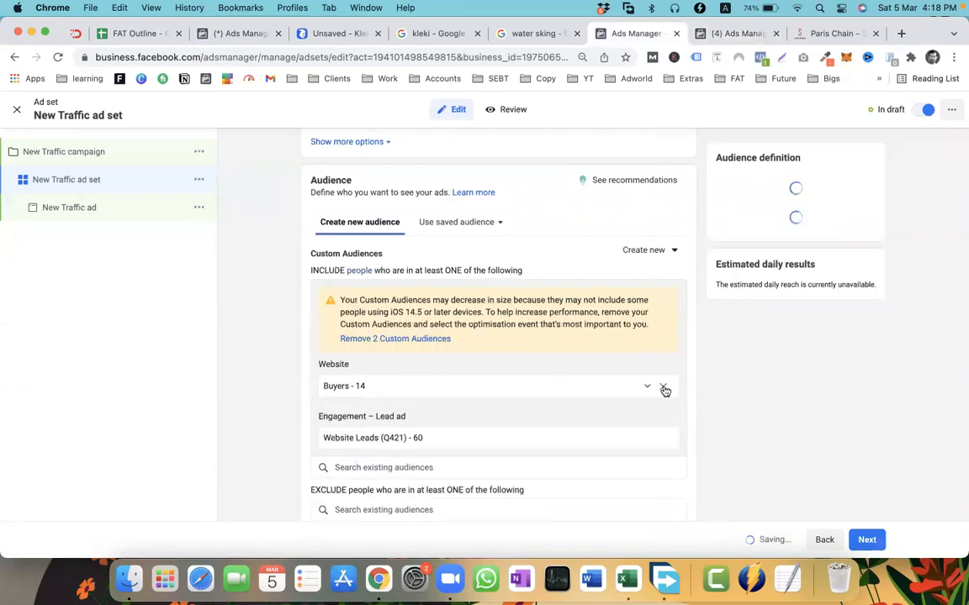
Remove the Buyers - 14 and Website Leads (Q421) - 60 audiences from the ad set's included audiences
left_click_drag(660, 389, 317, 393)
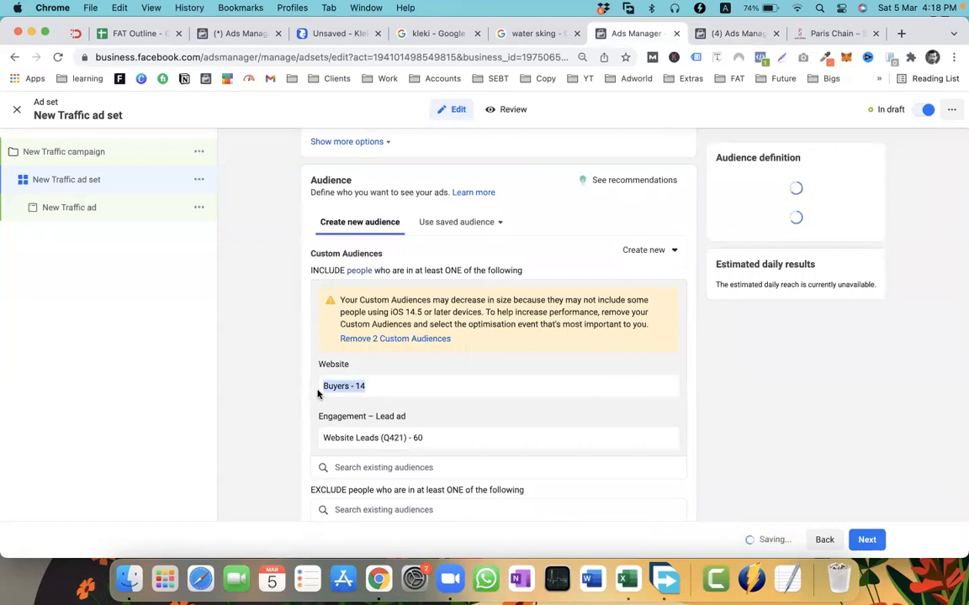
left_click(661, 388)
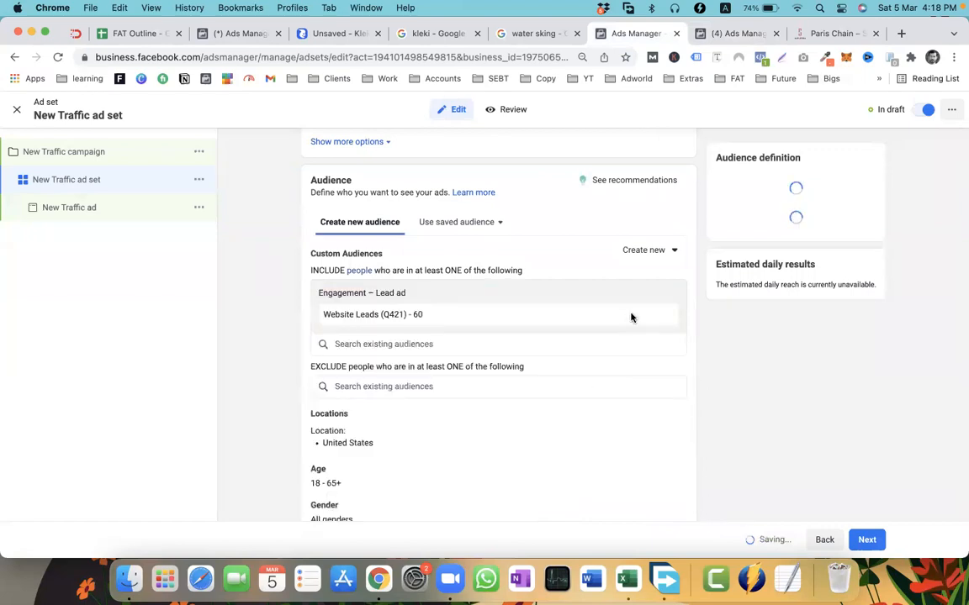
left_click(662, 316)
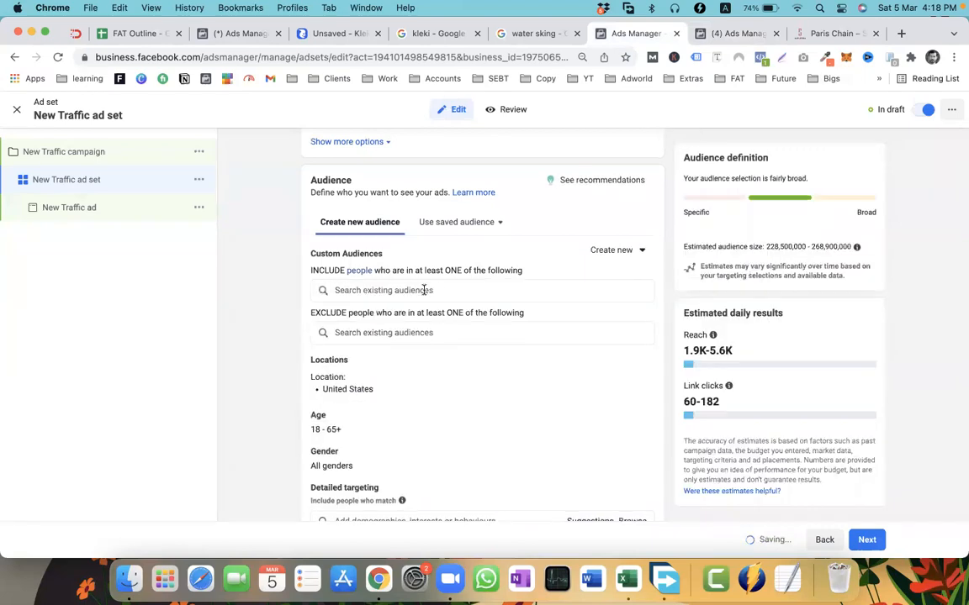
Examine the existing audiences available for inclusion in the ad set, and return to the website Custom Audience form
left_click(425, 290)
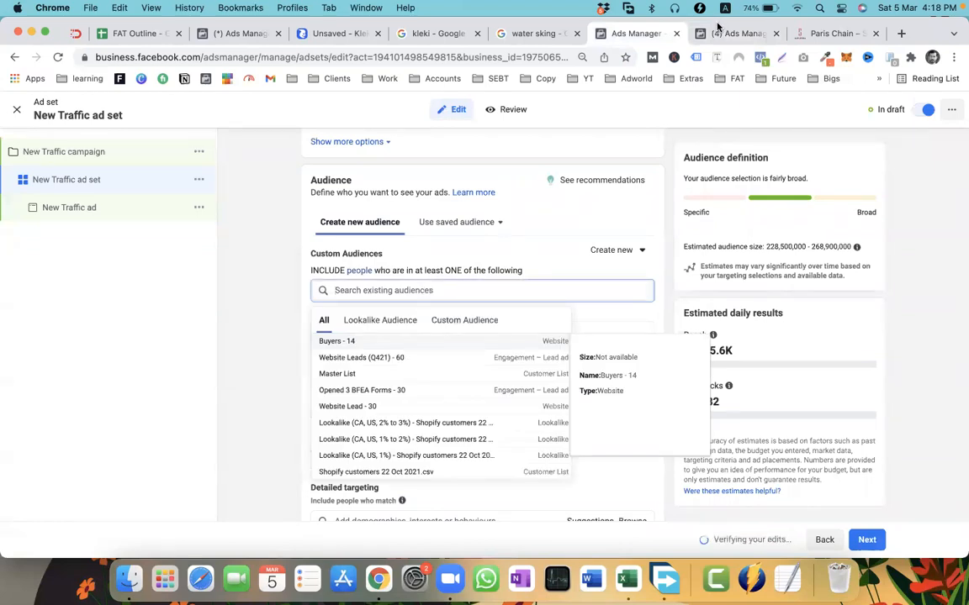
left_click(391, 284)
left_click(392, 287)
left_click(236, 311)
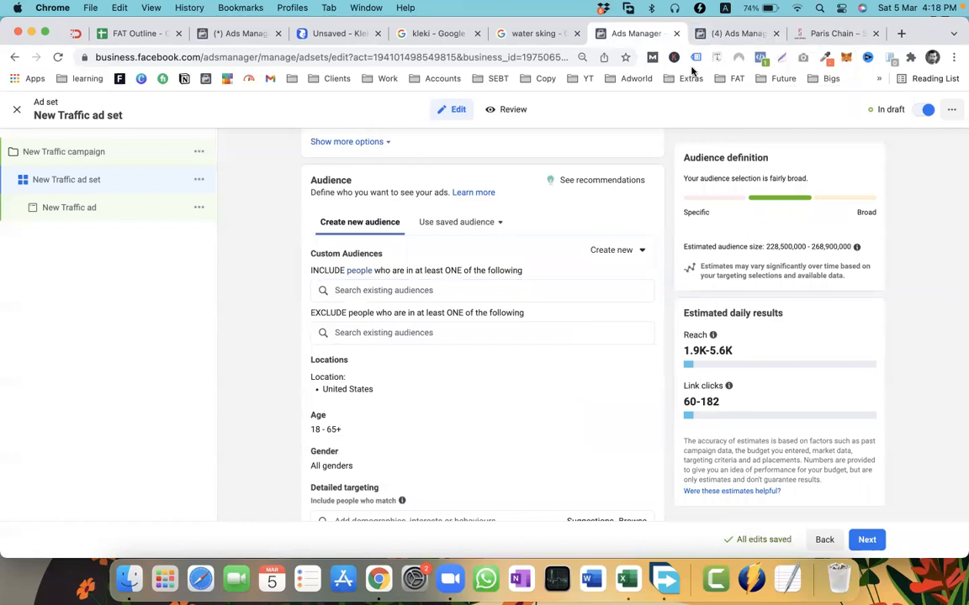
left_click(738, 33)
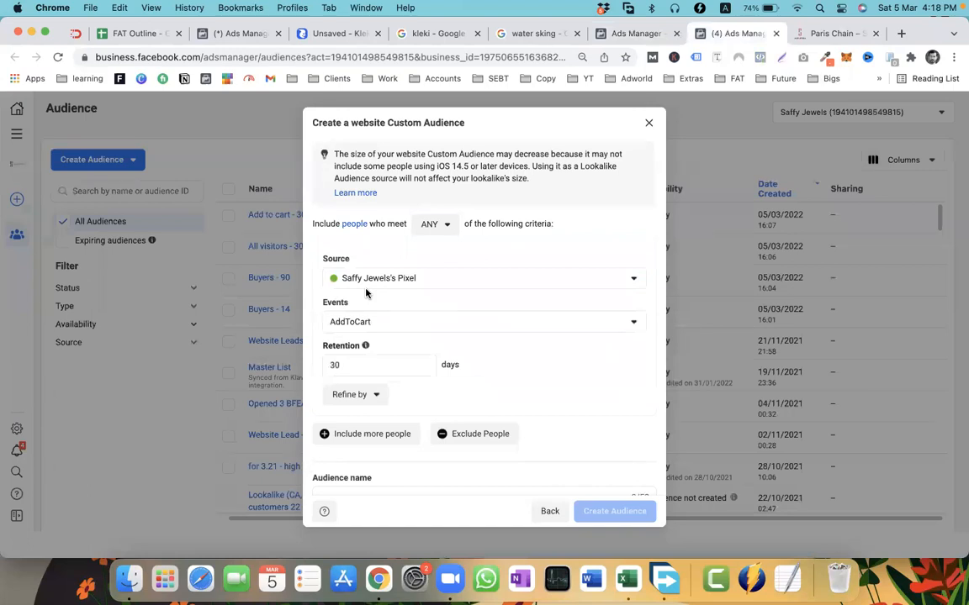
key("ctrl+shift+Tab")
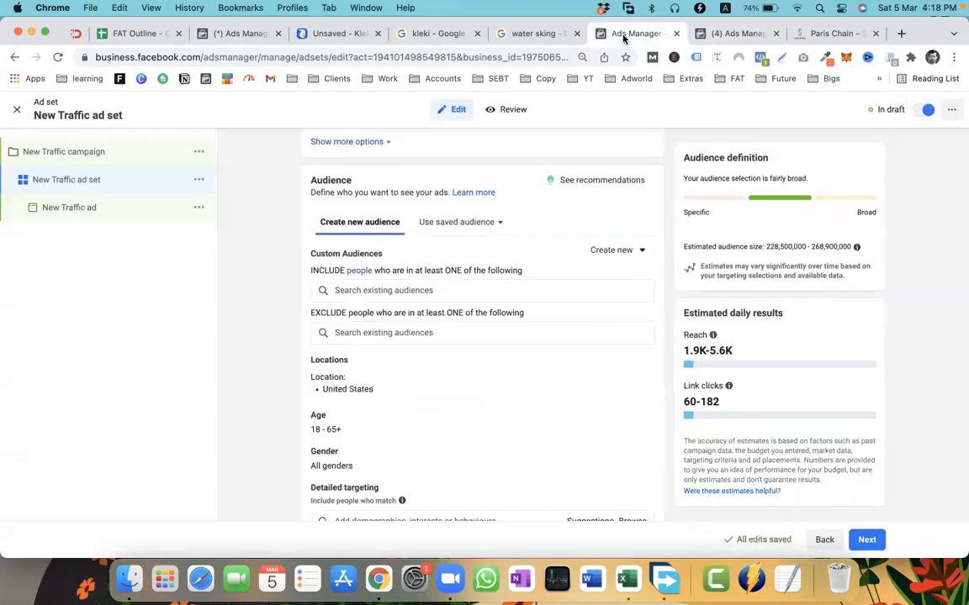
left_click(389, 290)
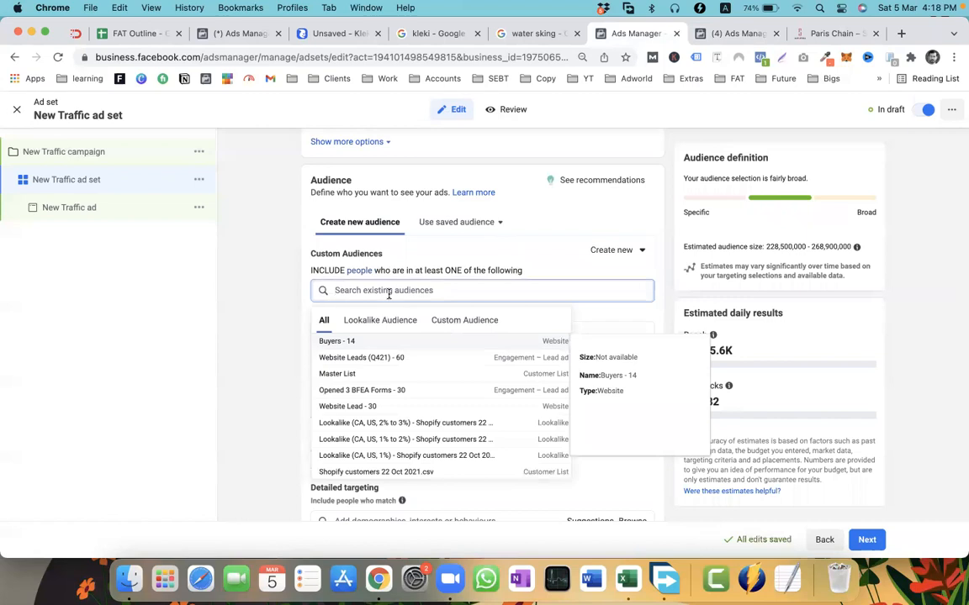
left_click(253, 310)
left_click(342, 290)
left_click(700, 35)
Review the AddToCart rule's settings and the available options for refining it, including the URL/Parameter explanation
scroll(387, 353, "down", 2)
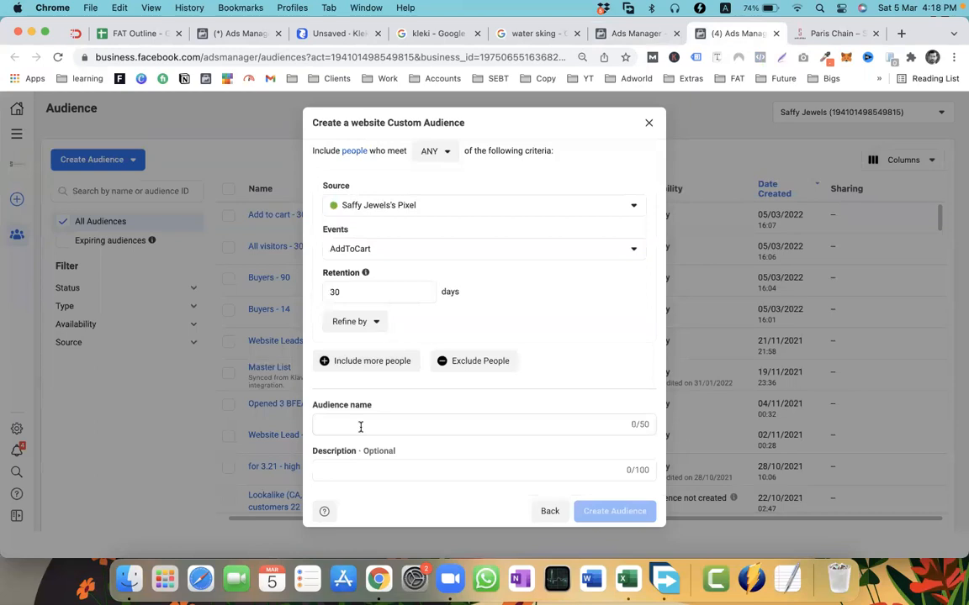
scroll(360, 427, "up", 2)
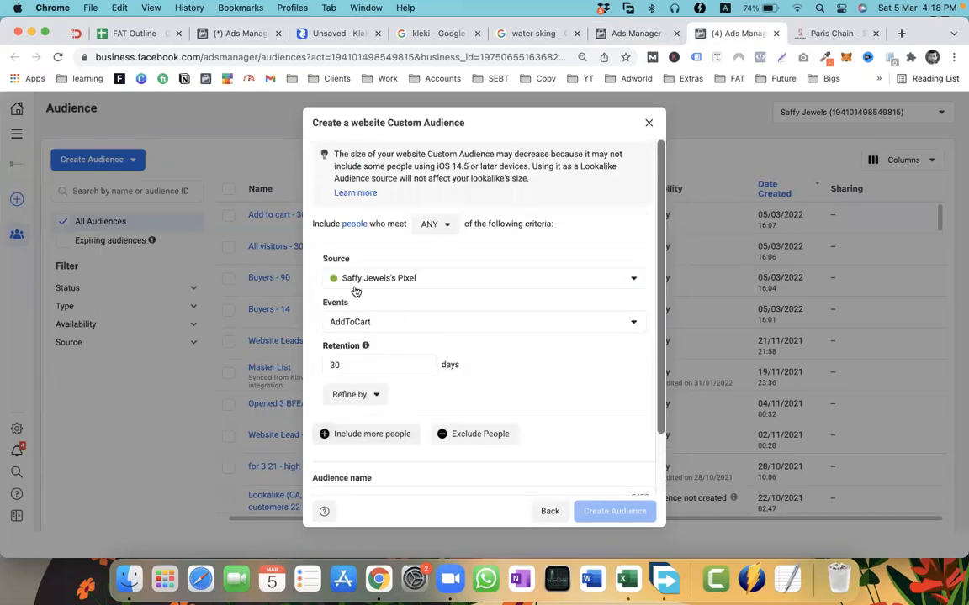
scroll(413, 412, "down", 1)
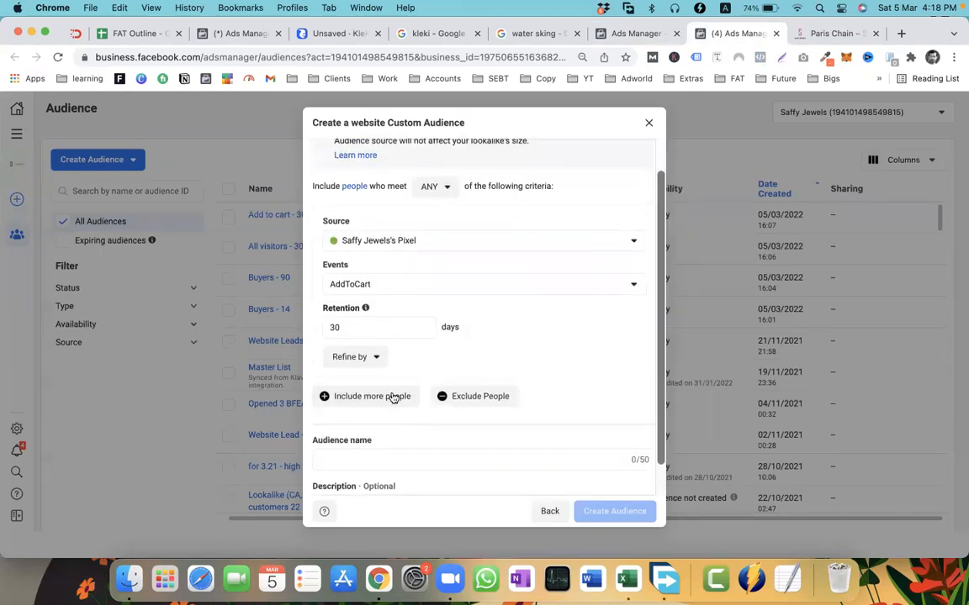
scroll(386, 423, "down", 1)
scroll(374, 400, "up", 1)
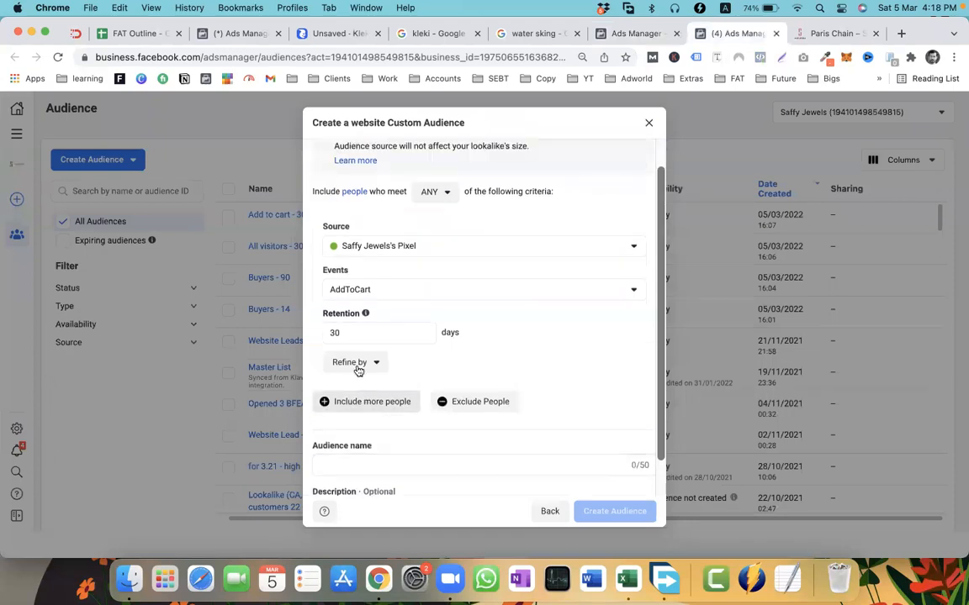
left_click(358, 367)
left_click(359, 368)
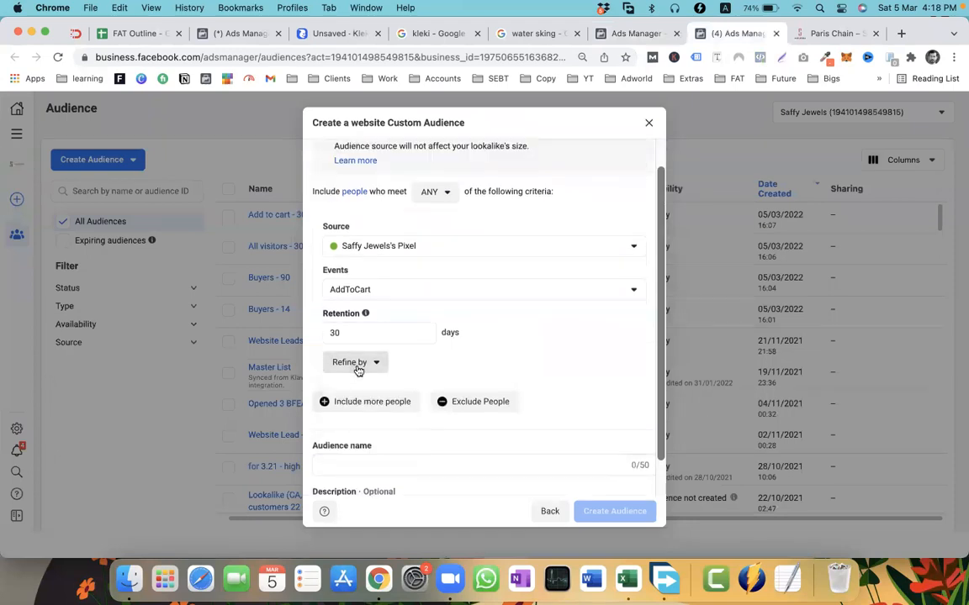
scroll(419, 359, "up", 1)
scroll(378, 337, "down", 2)
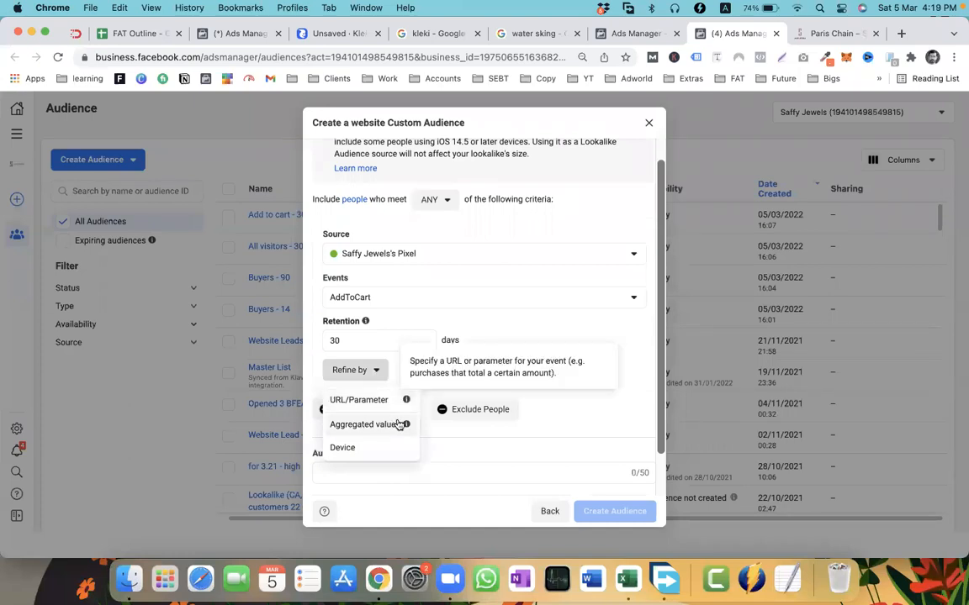
Try an aggregated value refinement on the AddToCart rule and remove it again
left_click(400, 424)
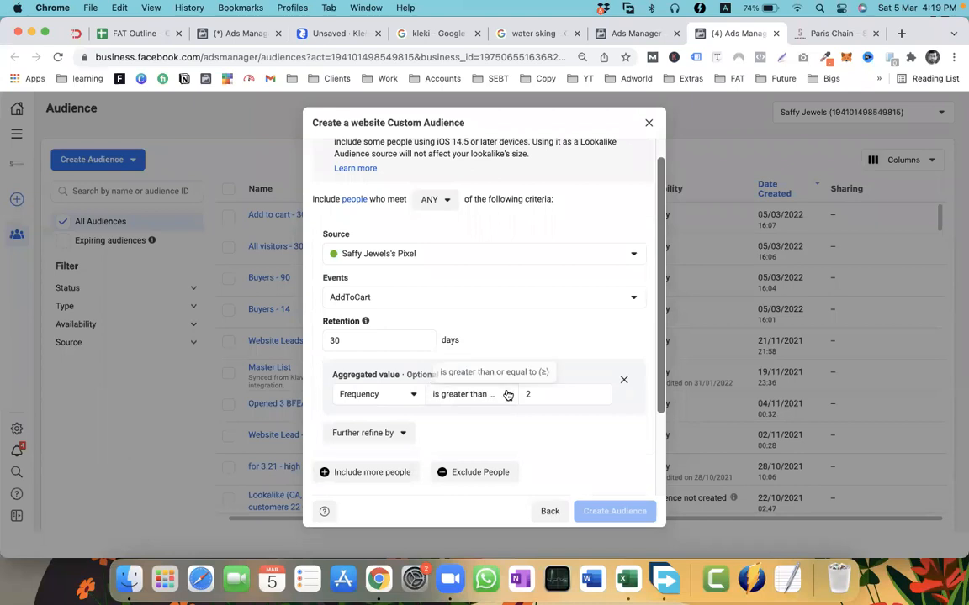
left_click(625, 382)
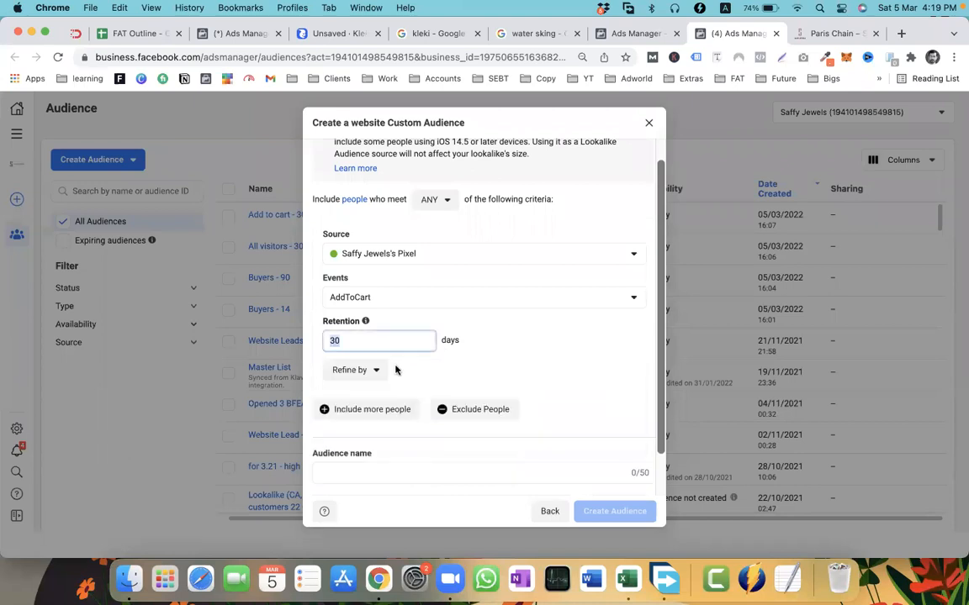
left_click(425, 364)
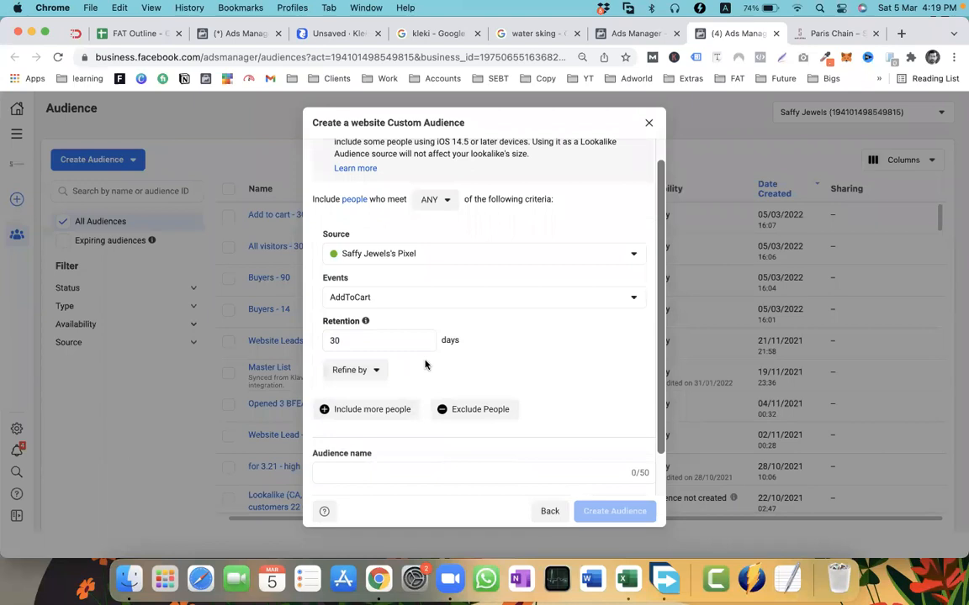
Look over the AddToCart rule's refinement options and the list of selectable pixel events, keeping AddToCart selected
scroll(425, 365, "up", 1)
left_click(355, 397)
left_click(379, 393)
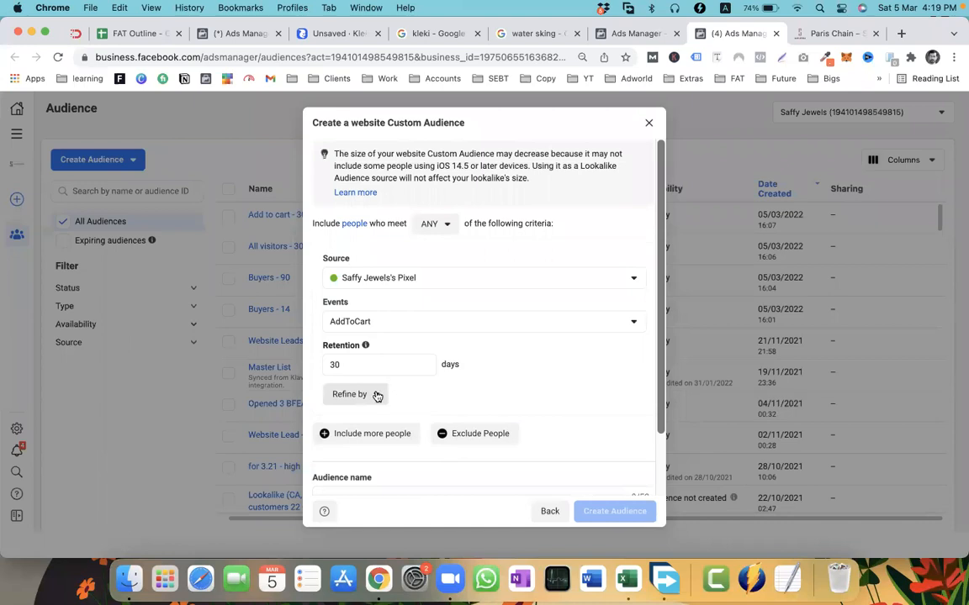
left_click(377, 397)
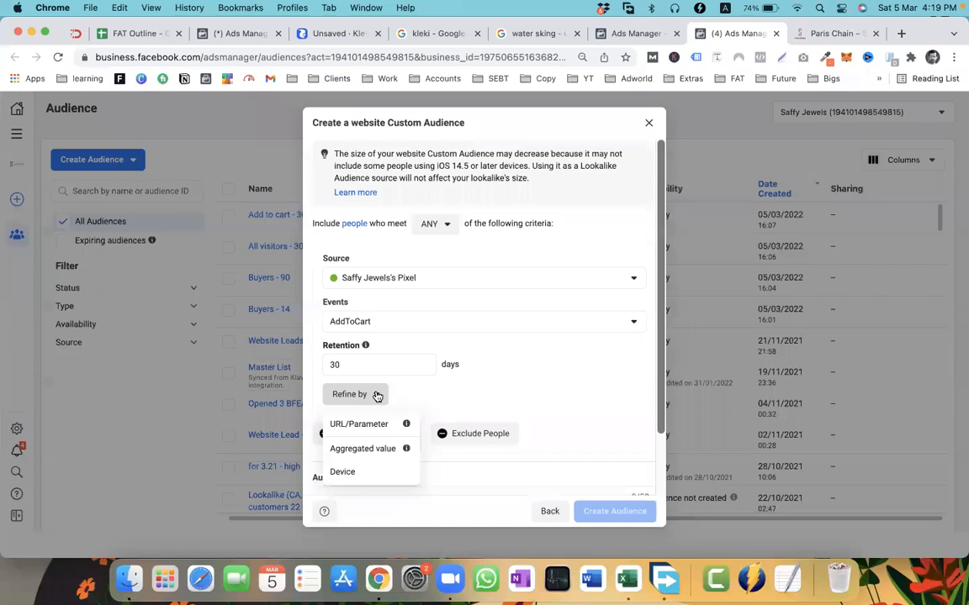
left_click(367, 322)
left_click(416, 333)
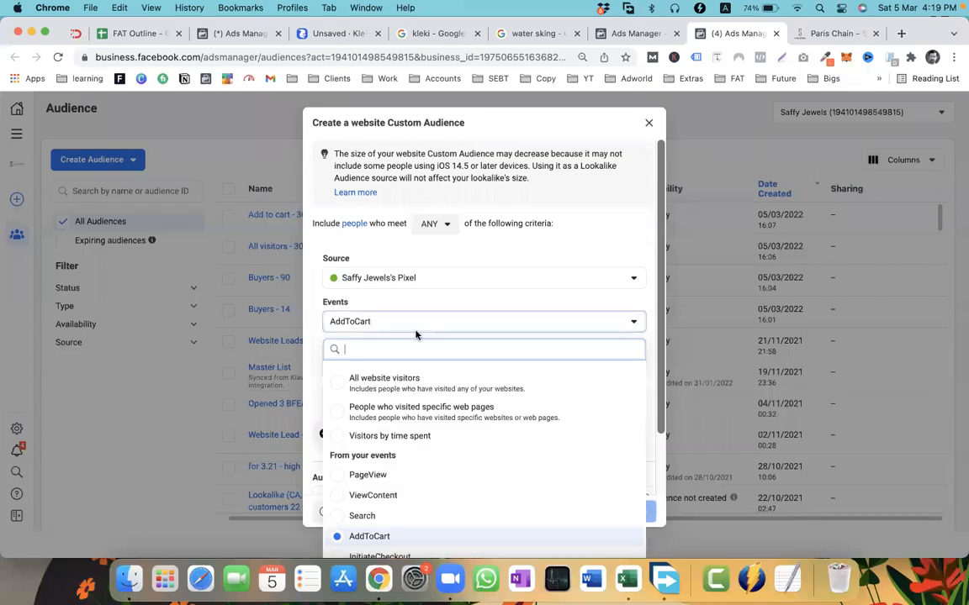
left_click(372, 296)
Refine the AddToCart rule by aggregated value, and look through the comparison options for its frequency condition
left_click(363, 394)
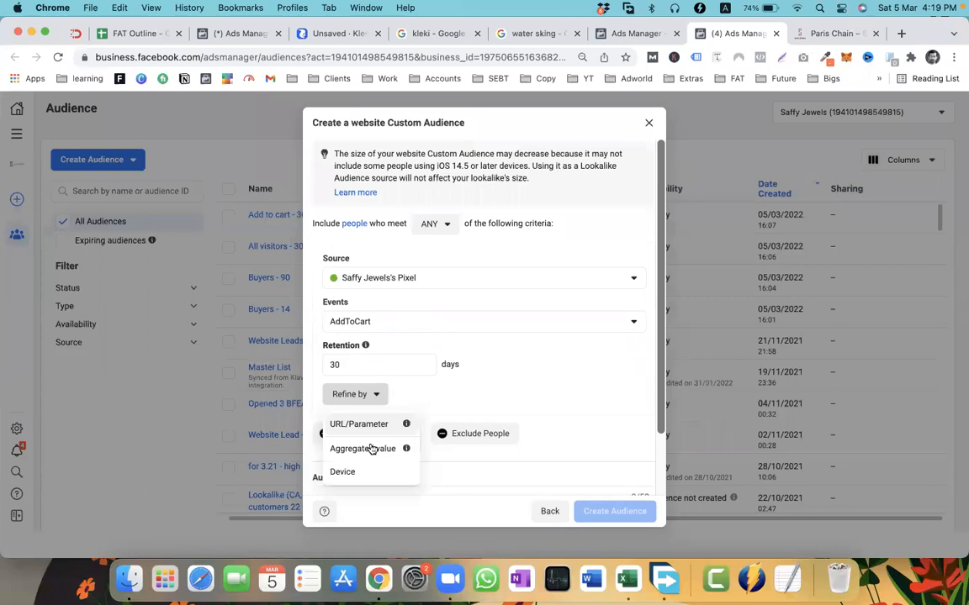
left_click(373, 449)
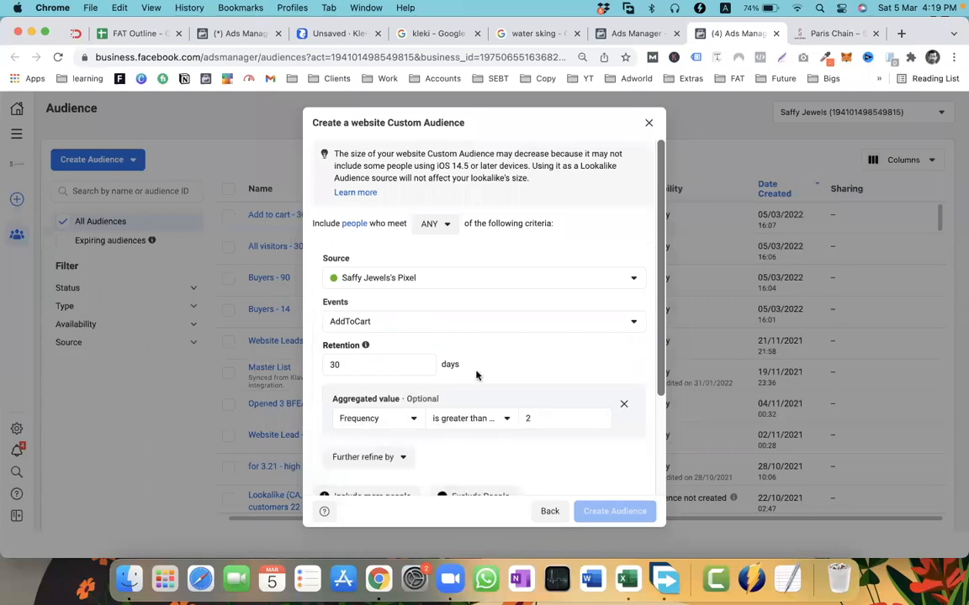
left_click(467, 424)
left_click(416, 424)
left_click(414, 424)
left_click(461, 420)
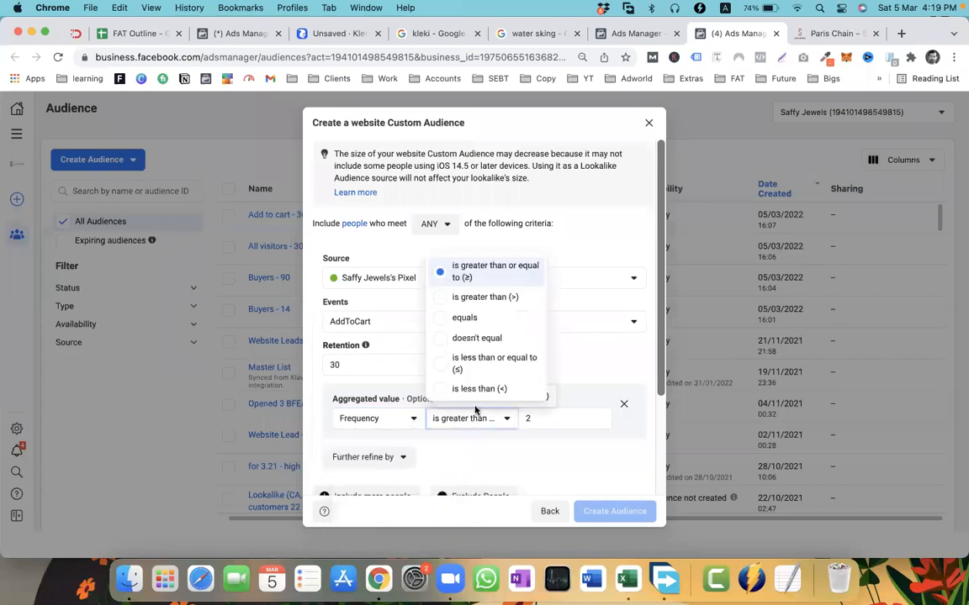
left_click(536, 416)
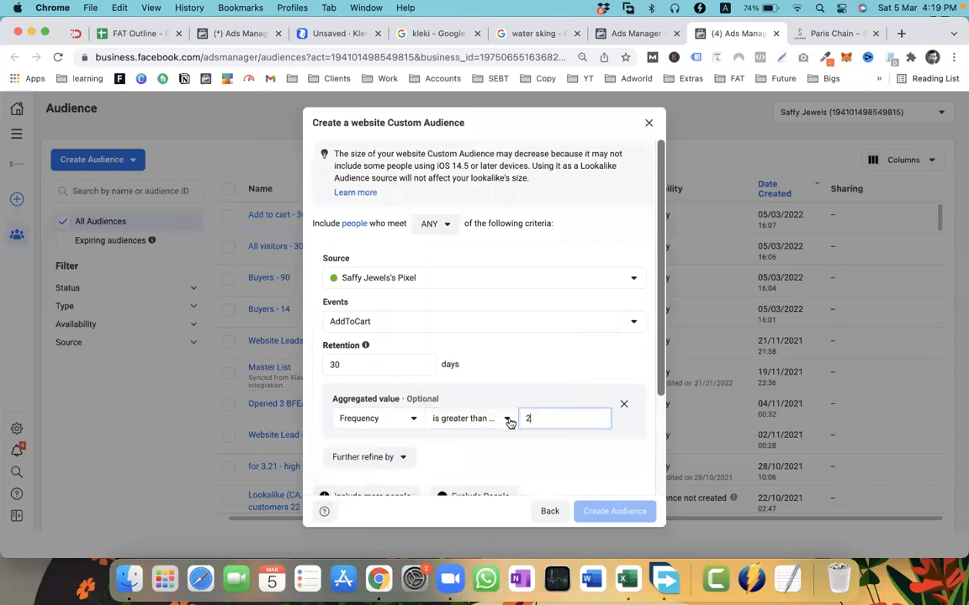
scroll(464, 348, "down", 5)
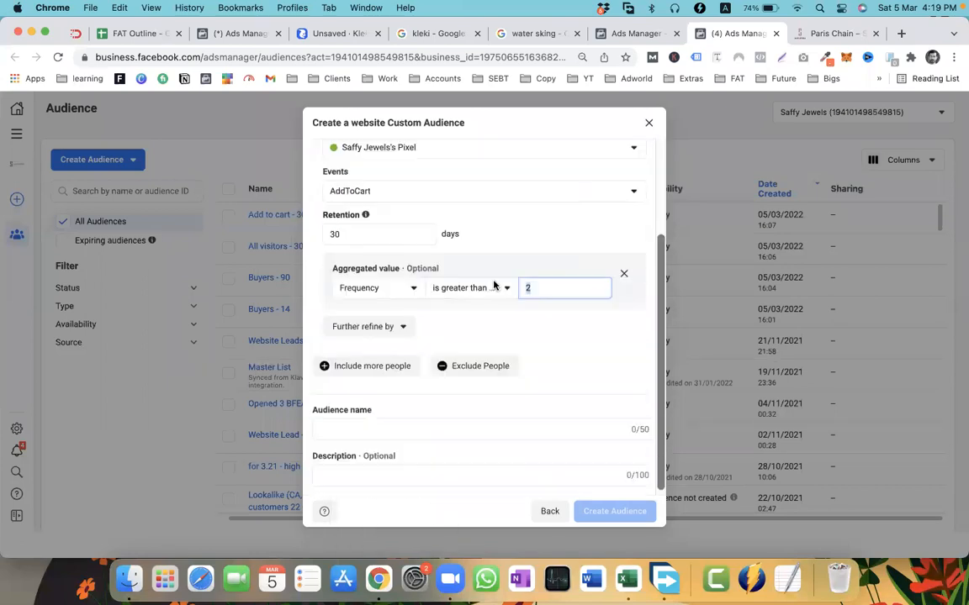
Set the aggregated frequency condition to is less than or equal to 5
left_click(479, 287)
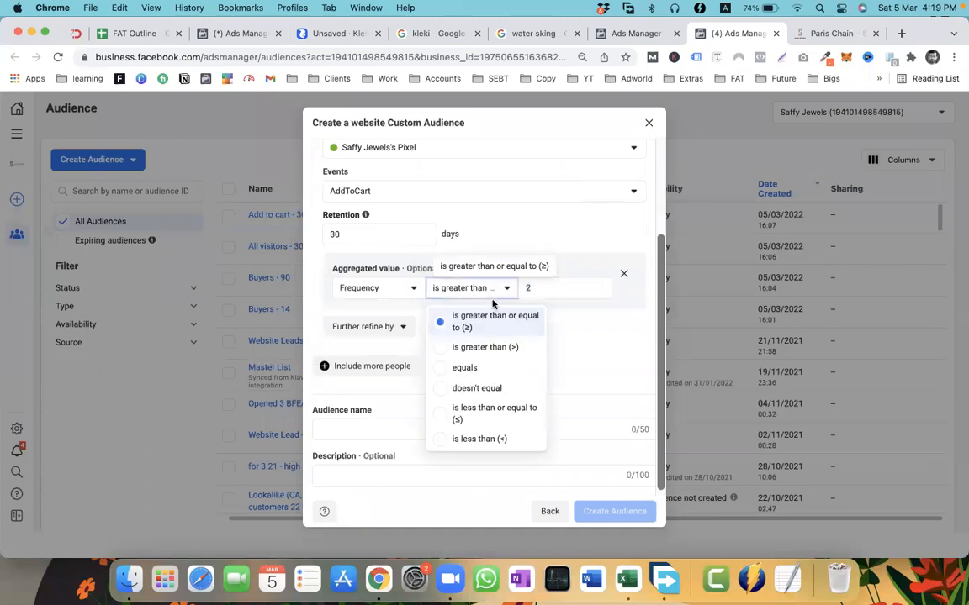
left_click(491, 405)
left_click(538, 286)
key("BackSpace")
type("5")
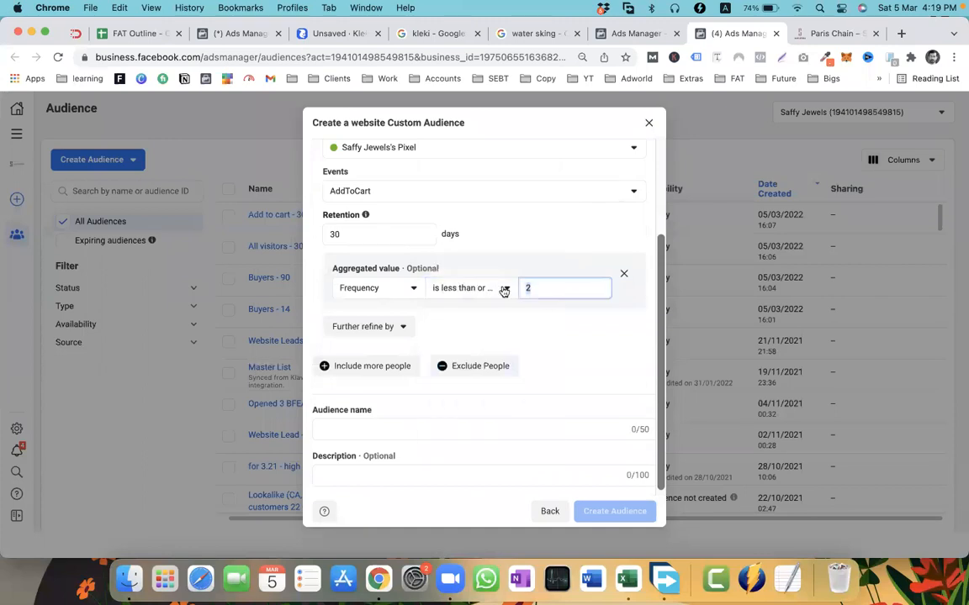
left_click(492, 317)
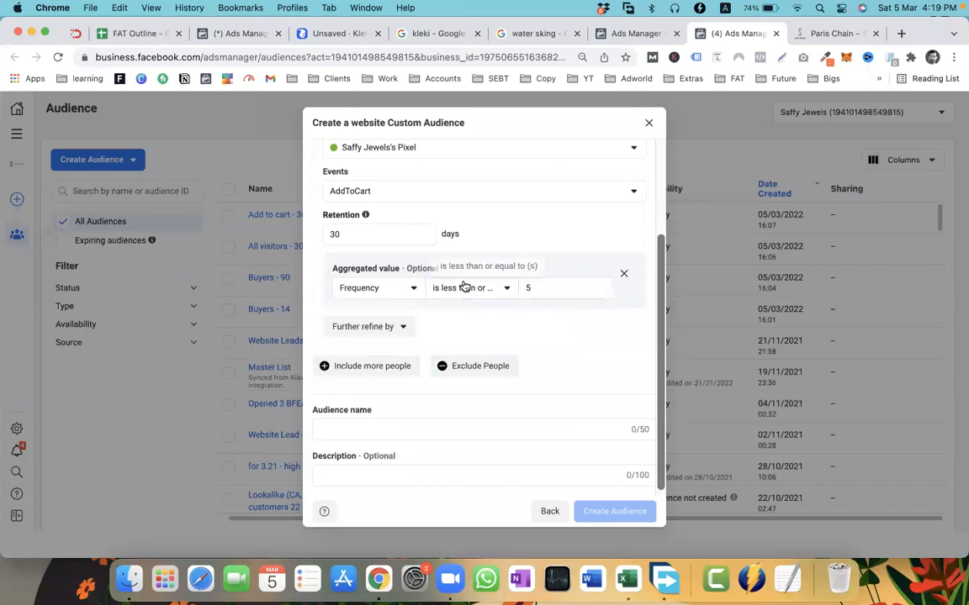
Review the comparison options for the frequency condition, keeping is less than or equal to selected
scroll(468, 313, "up", 3)
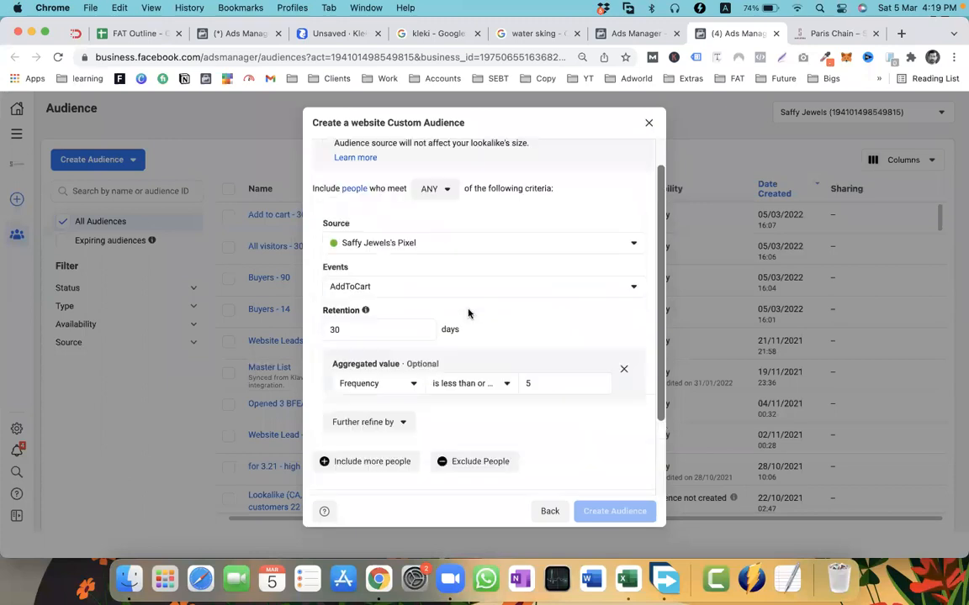
left_click(469, 398)
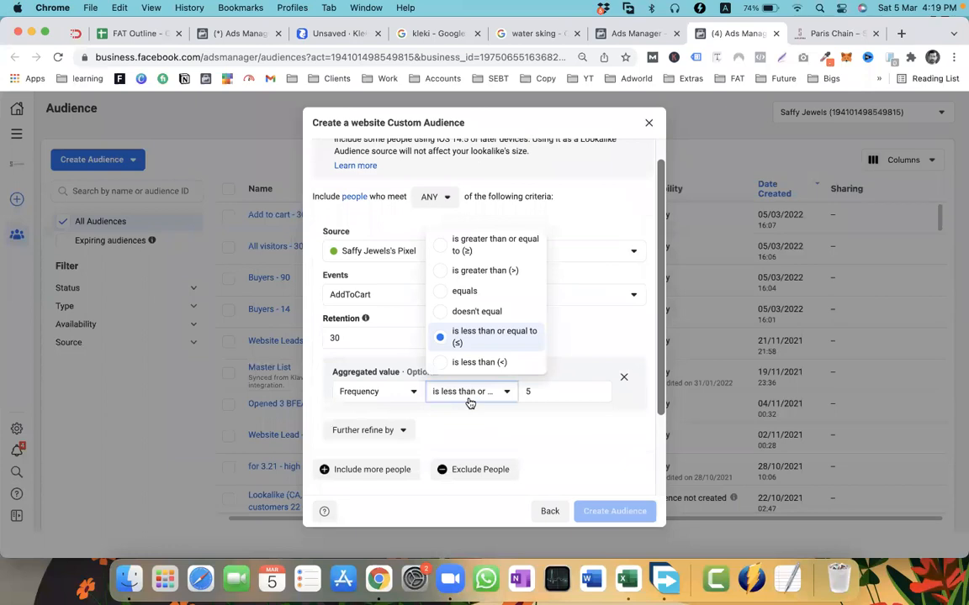
left_click(374, 391)
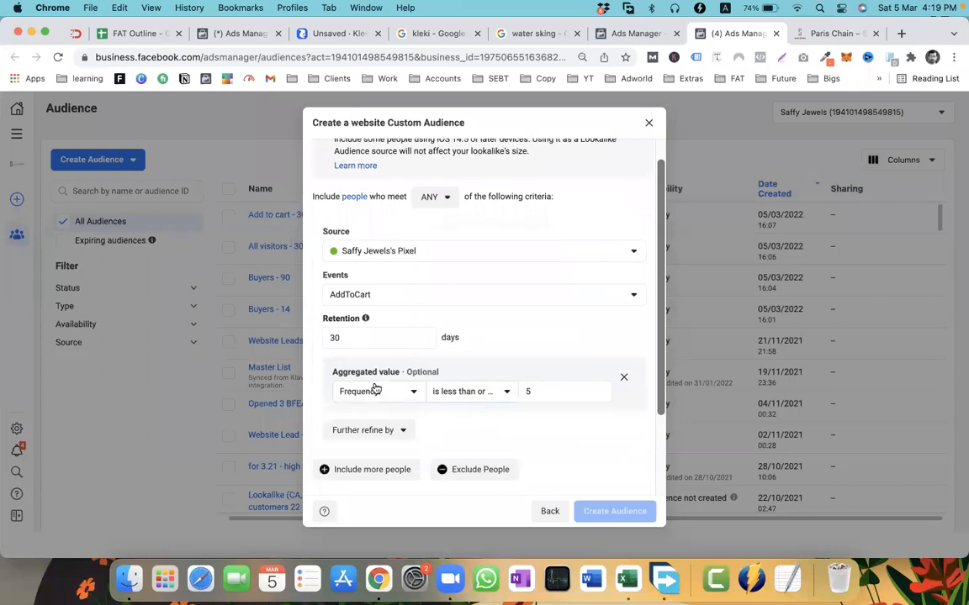
Change the AddToCart rule's aggregated condition to Sum of the value parameter with the comparison is greater than
left_click(374, 391)
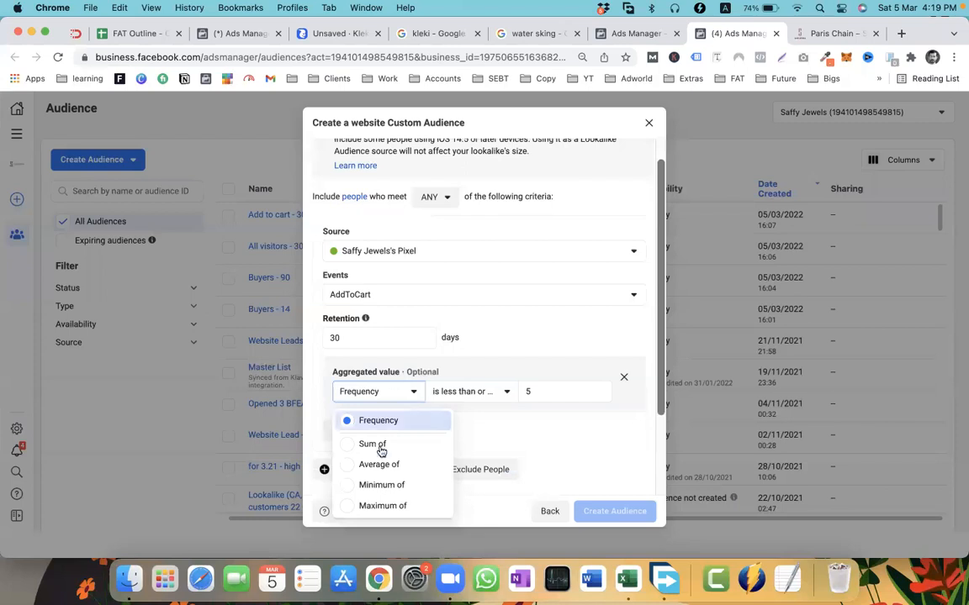
left_click(387, 440)
left_click(431, 392)
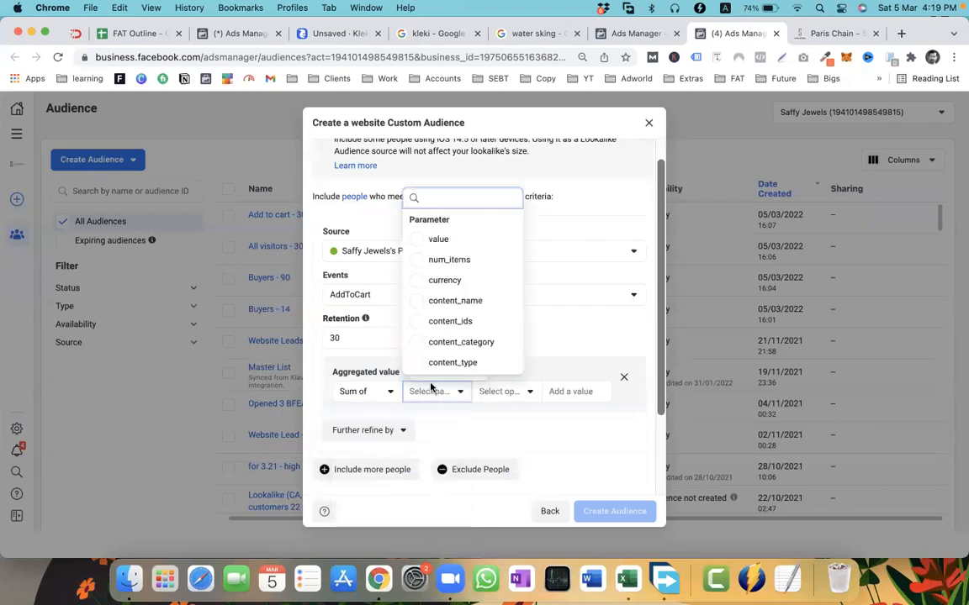
left_click(443, 239)
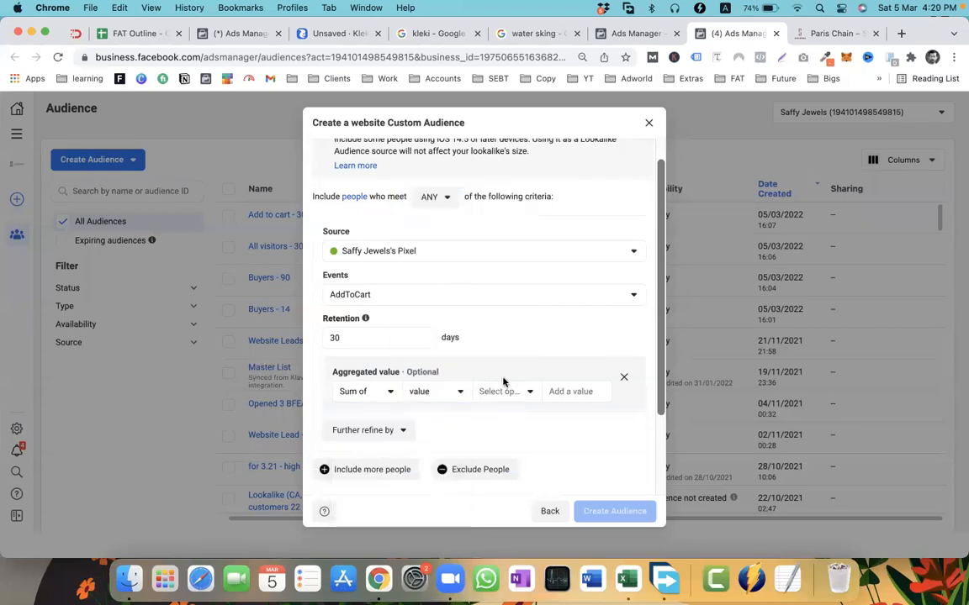
left_click(508, 391)
left_click(493, 293)
left_click(493, 389)
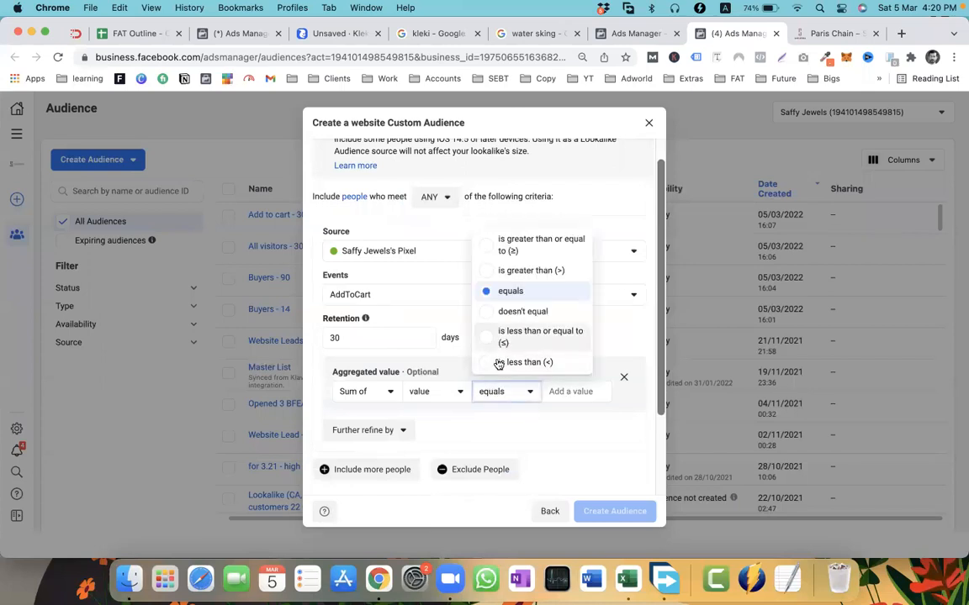
left_click(508, 270)
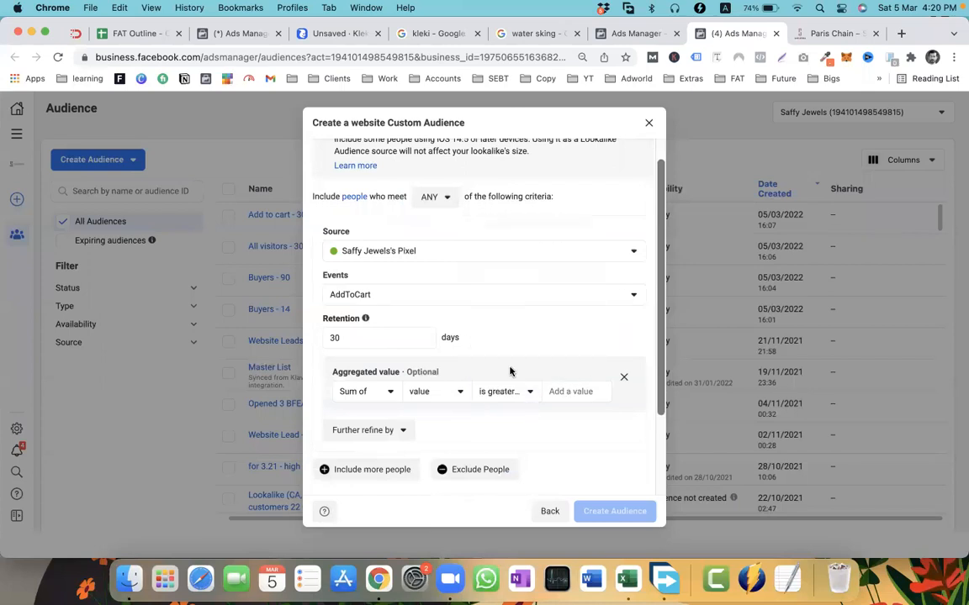
Check the price of the Paris Chain on the Saffy Jewels store page, highlighting the amount
left_click(366, 391)
left_click(369, 396)
left_click(795, 31)
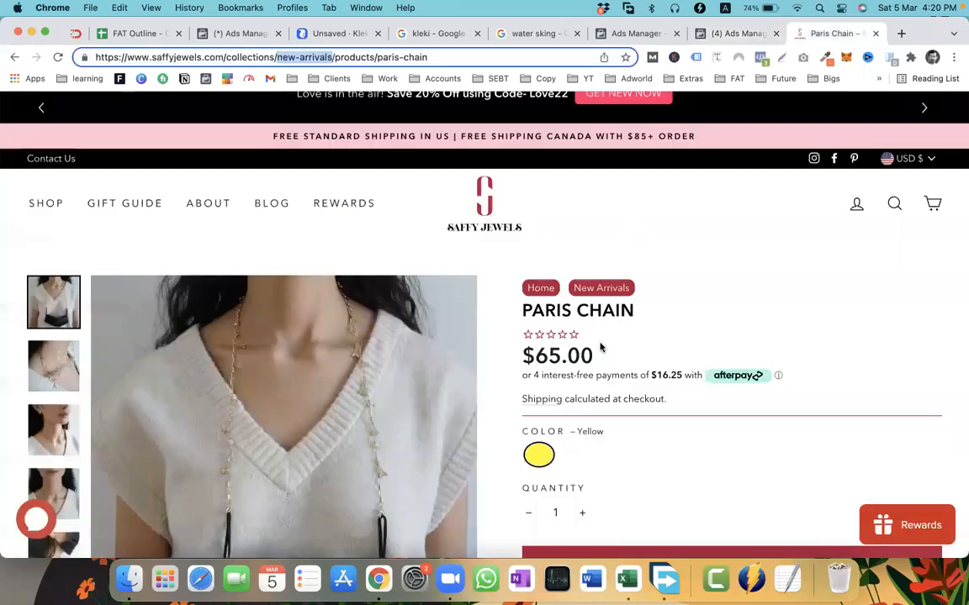
mouse_move(595, 366)
left_mouse_down()
mouse_move(520, 357)
mouse_move(594, 360)
left_mouse_up()
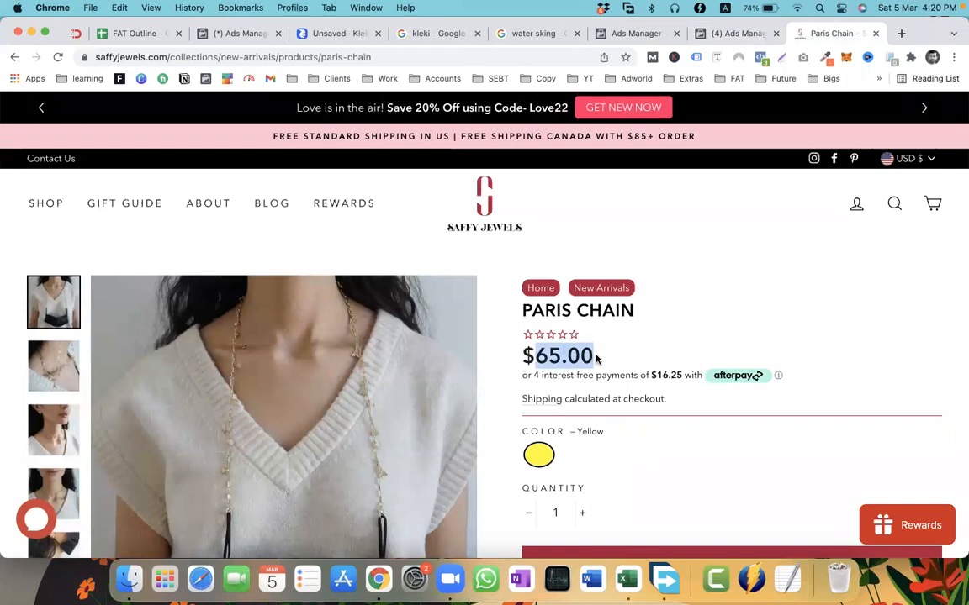
Return to the custom audience in Ads Manager and set the threshold for the summed AddToCart value to 100
left_click(728, 34)
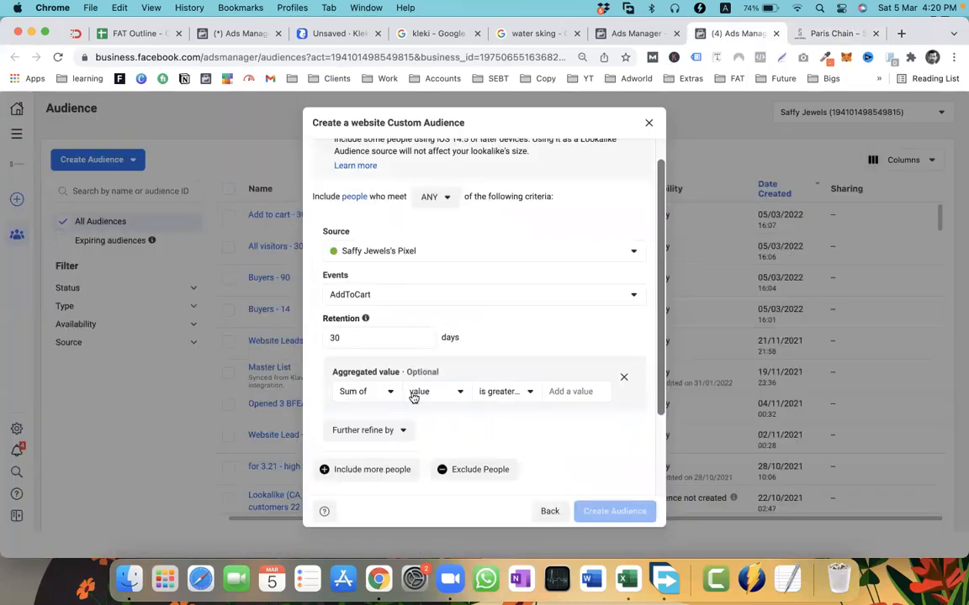
left_click(504, 392)
left_click(571, 391)
type("100")
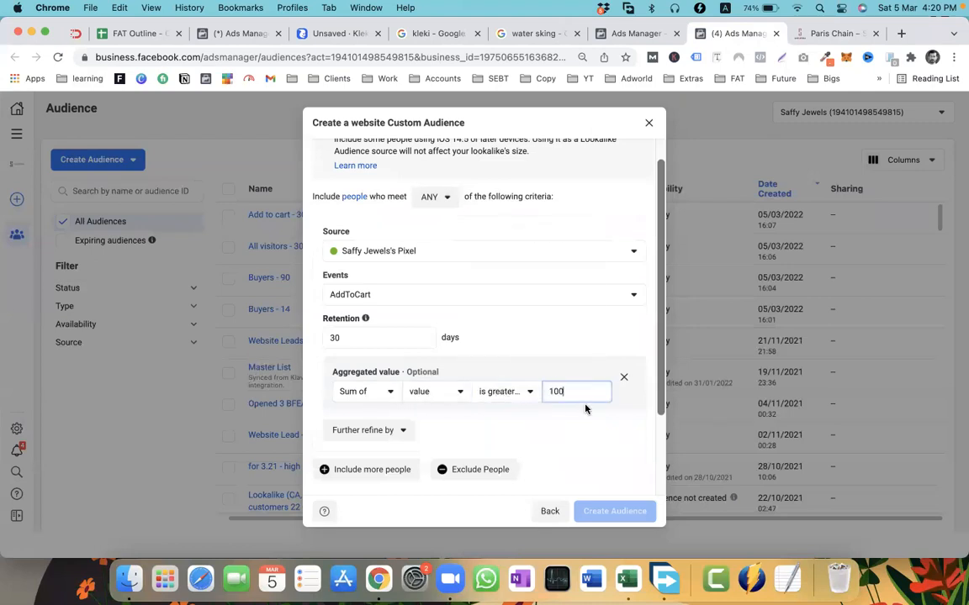
left_click(542, 335)
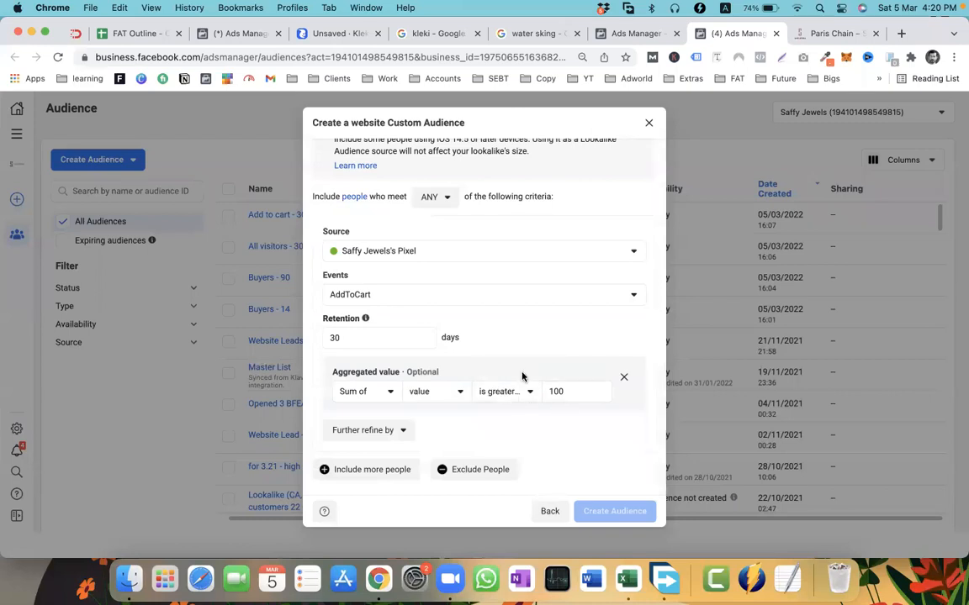
Set the threshold for the summed AddToCart value to 500
double_click(546, 392)
scroll(512, 341, "down", 3)
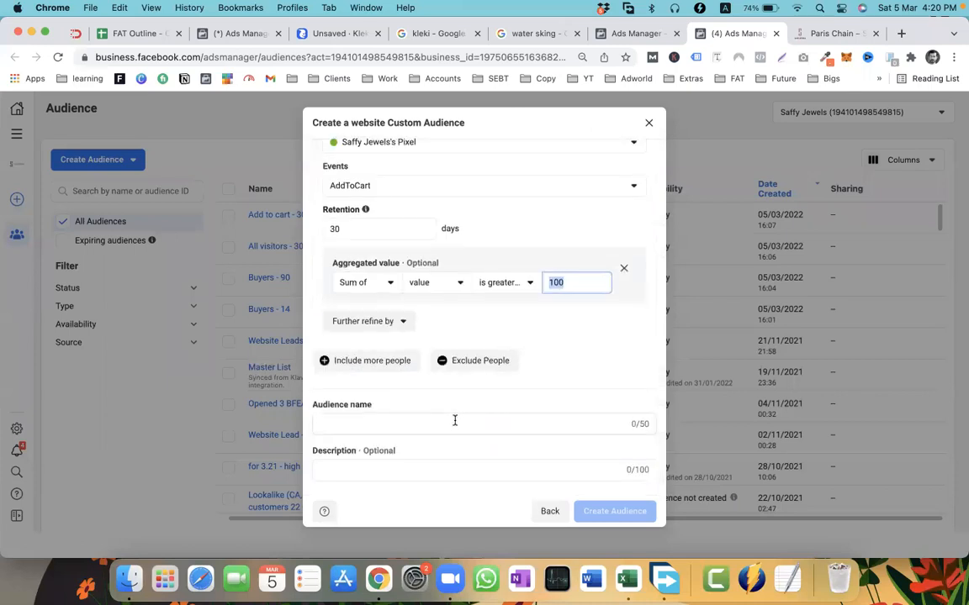
scroll(463, 416, "up", 1)
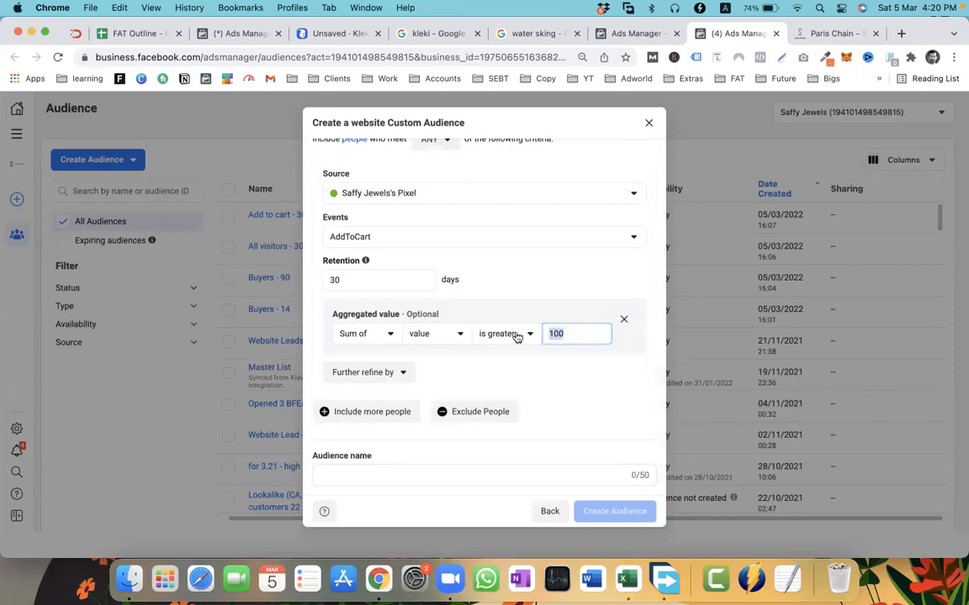
type("500")
left_click(554, 367)
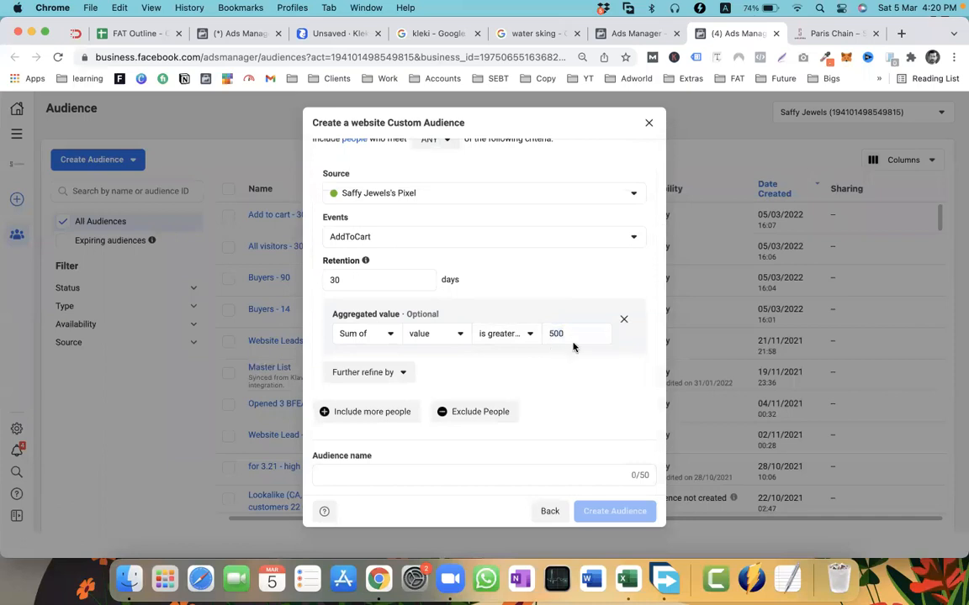
Set the threshold for the summed AddToCart value back to 100
left_click_drag(573, 333, 528, 335)
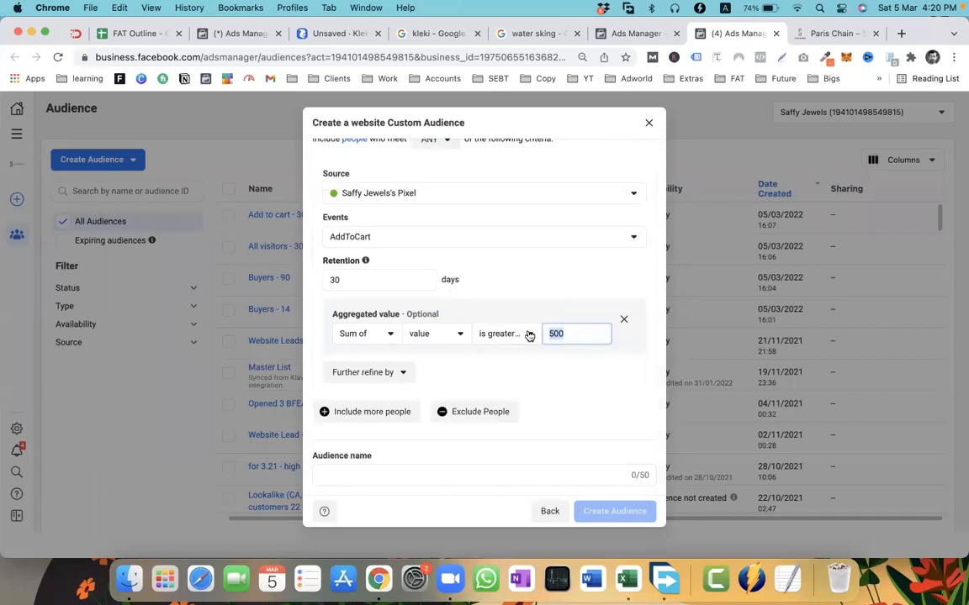
type("1")
left_click(578, 362)
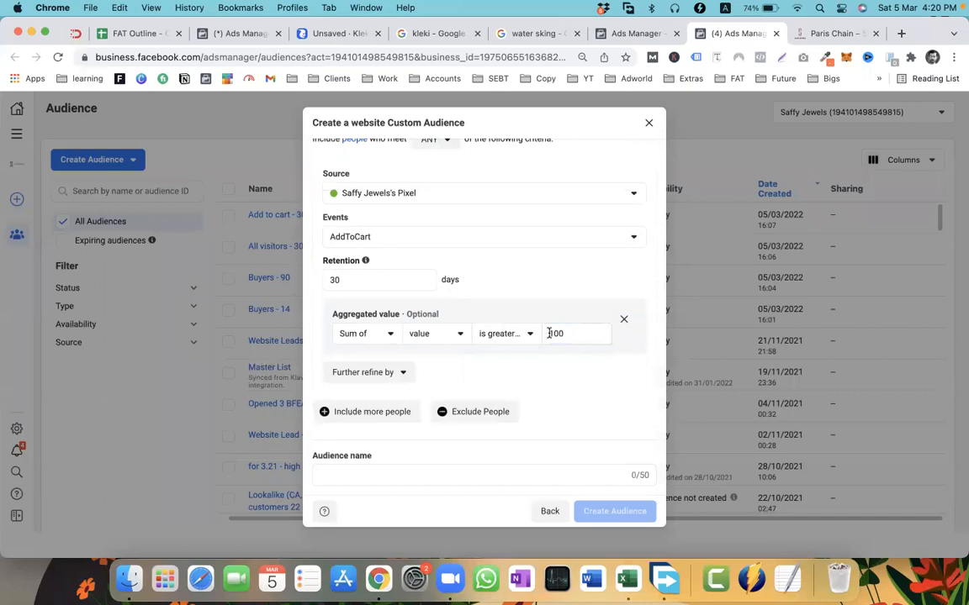
Try a threshold of 5000 for the summed value, and remove the aggregated value refinement from the AddToCart rule
left_click_drag(577, 333, 551, 334)
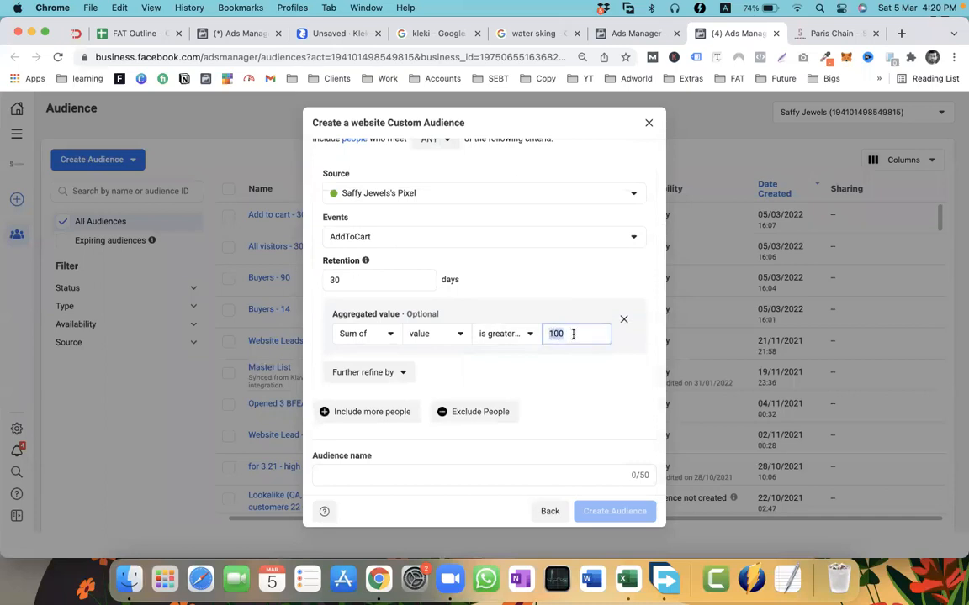
type("5000")
key("super+a")
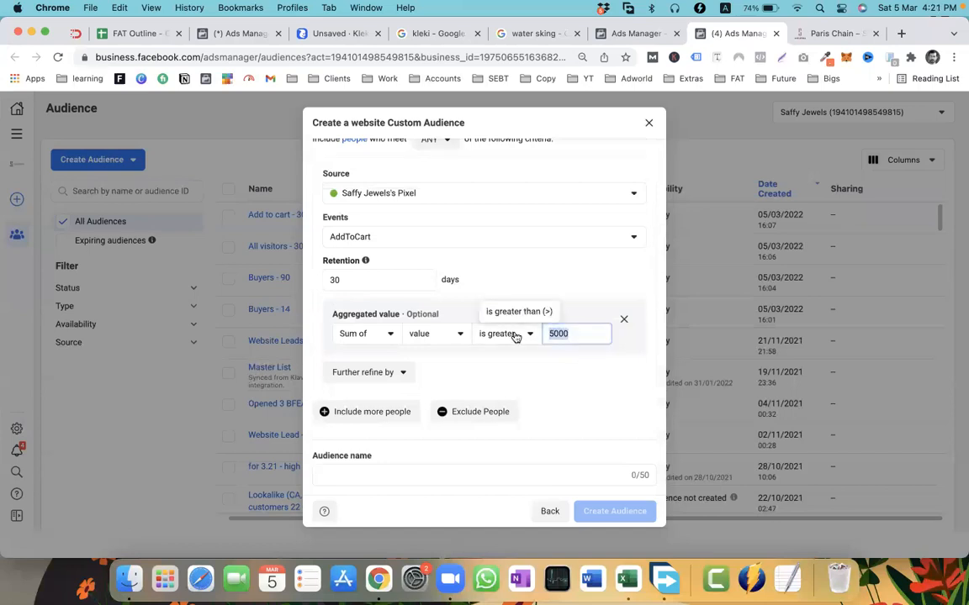
key("BackSpace")
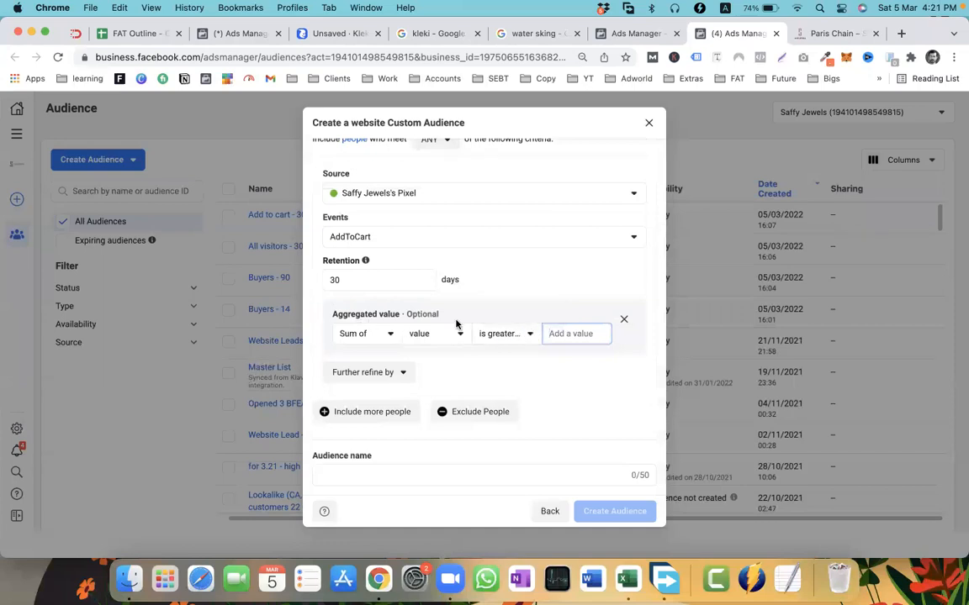
left_click(623, 320)
left_click(357, 322)
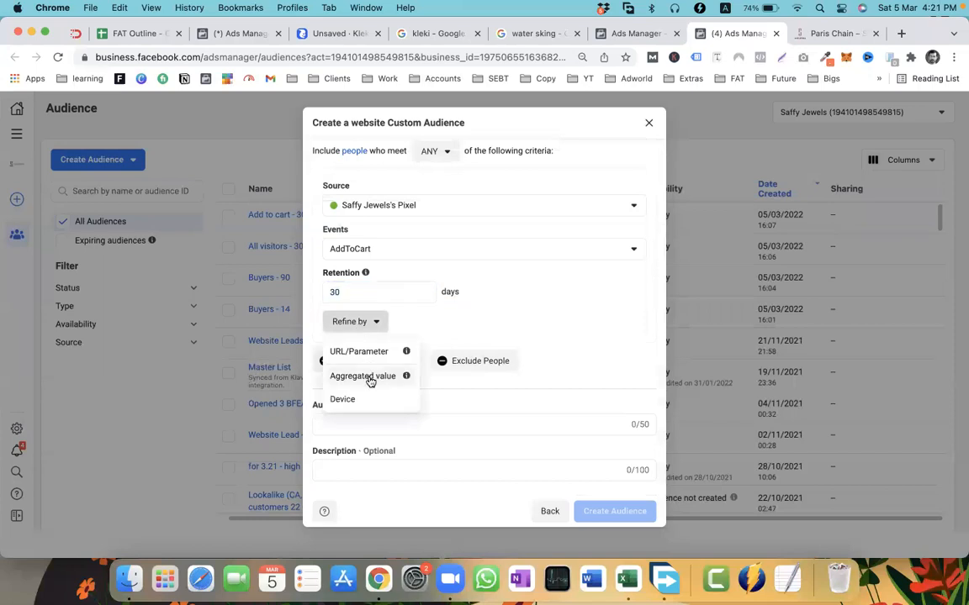
left_click(371, 377)
left_click(385, 387)
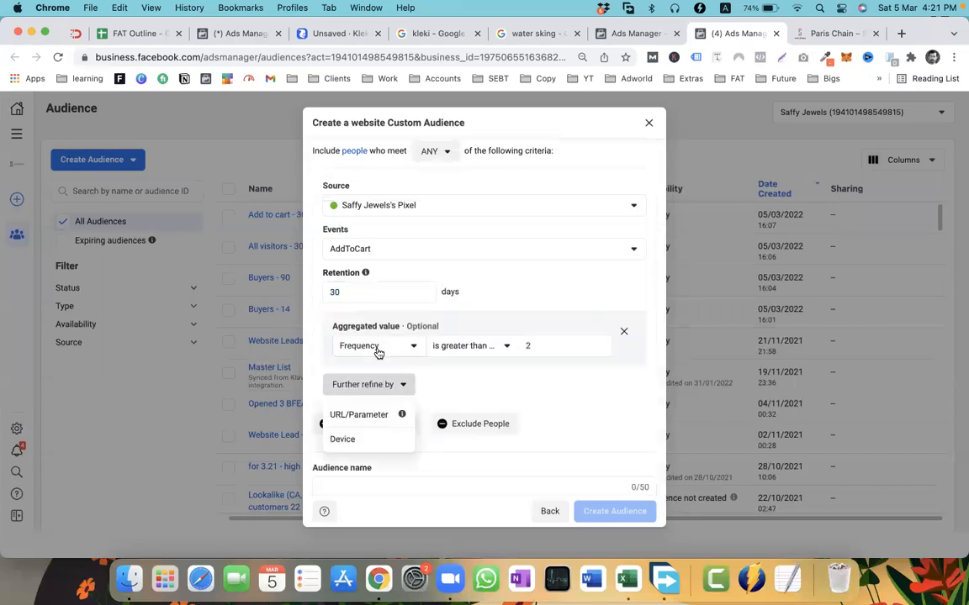
left_click(376, 345)
left_click(585, 334)
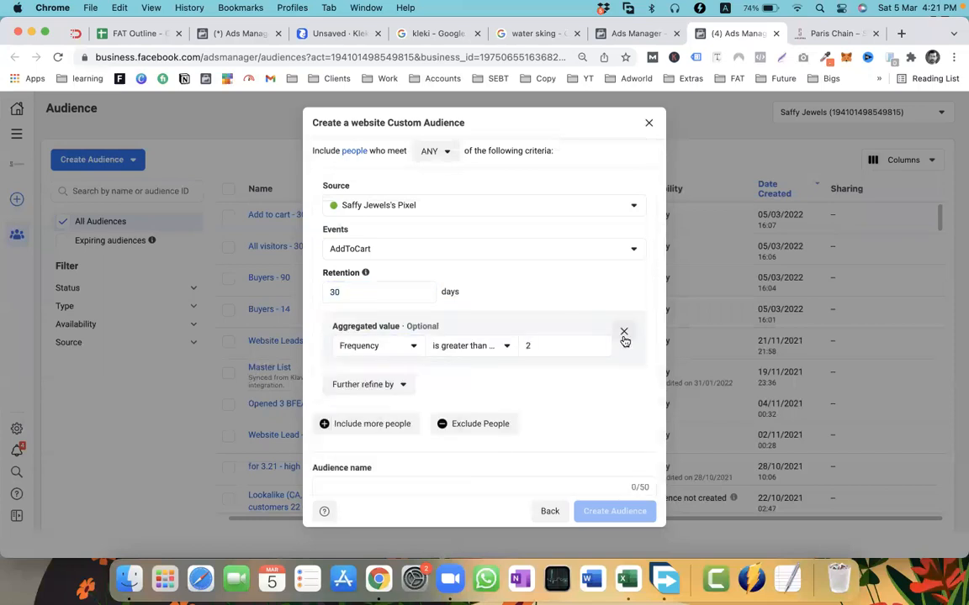
left_click(624, 331)
Refine the AddToCart rule by URL/Parameter and look over the available parameters, keeping URL with contains
left_click(380, 323)
left_click(374, 351)
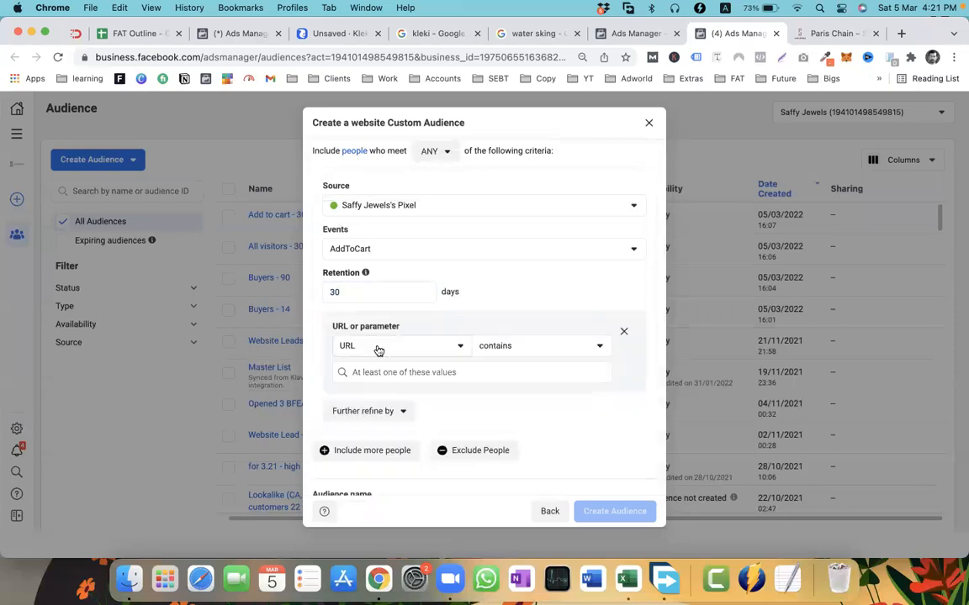
left_click(489, 345)
left_click(418, 341)
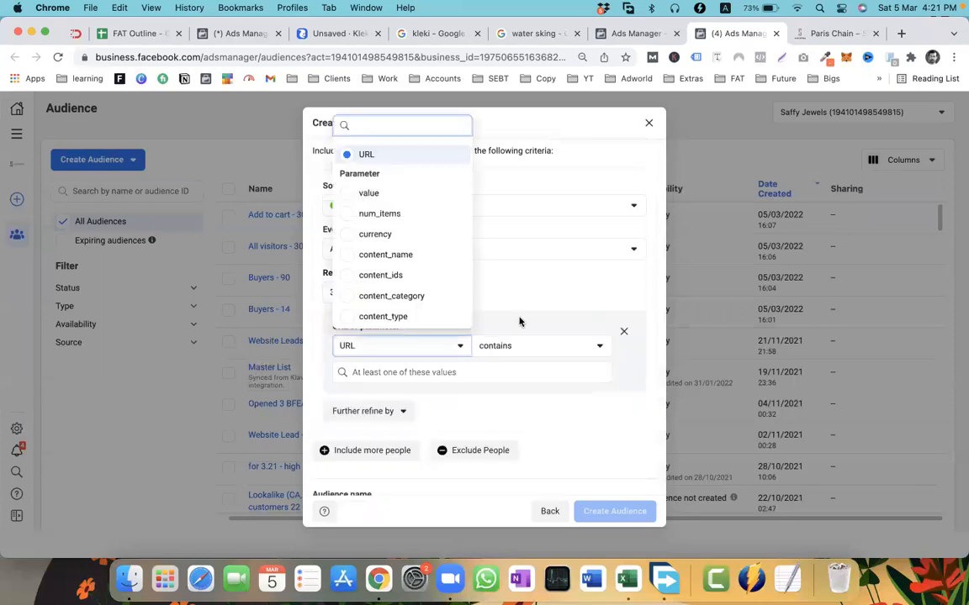
left_click(401, 328)
scroll(378, 329, "up", 2)
Paste new-arrivals as the value that the AddToCart rule's URL must contain and accept it as a keyword
right_click(391, 435)
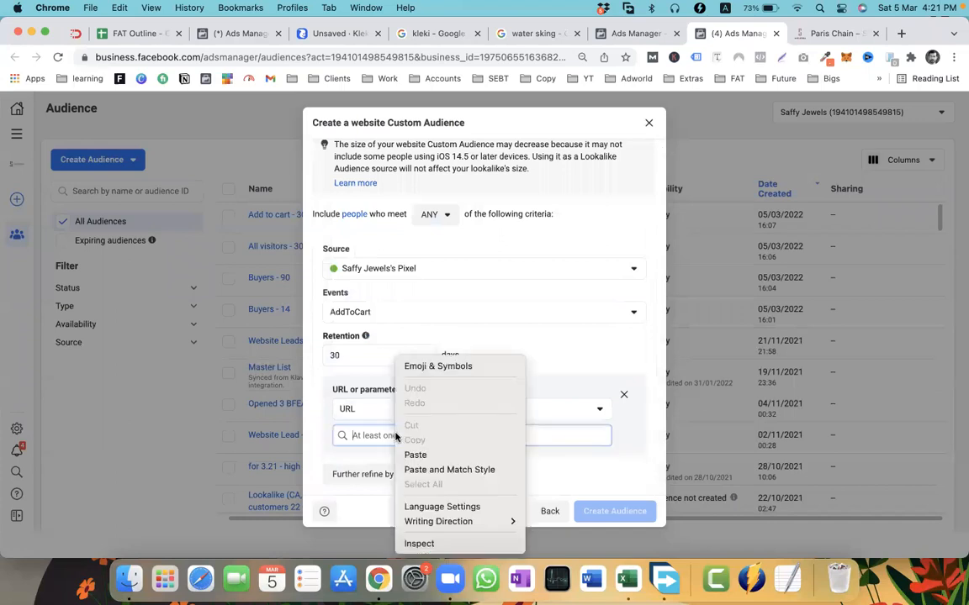
left_click(416, 454)
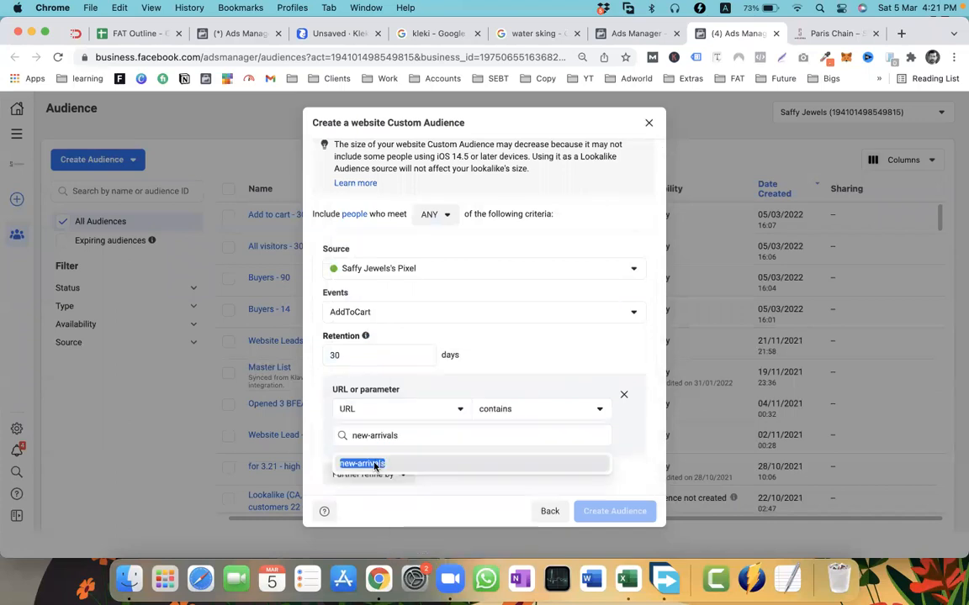
left_click(372, 462)
left_click(316, 426)
scroll(317, 418, "down", 1)
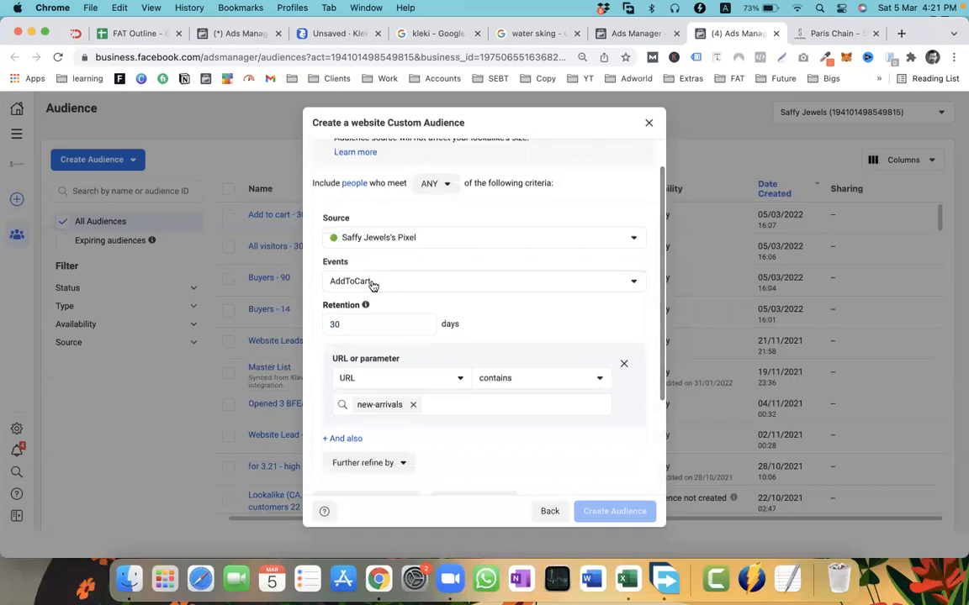
Remove the URL condition containing "new-arrivals" from the website custom audience's AddToCart criteria
scroll(404, 328, "down", 2)
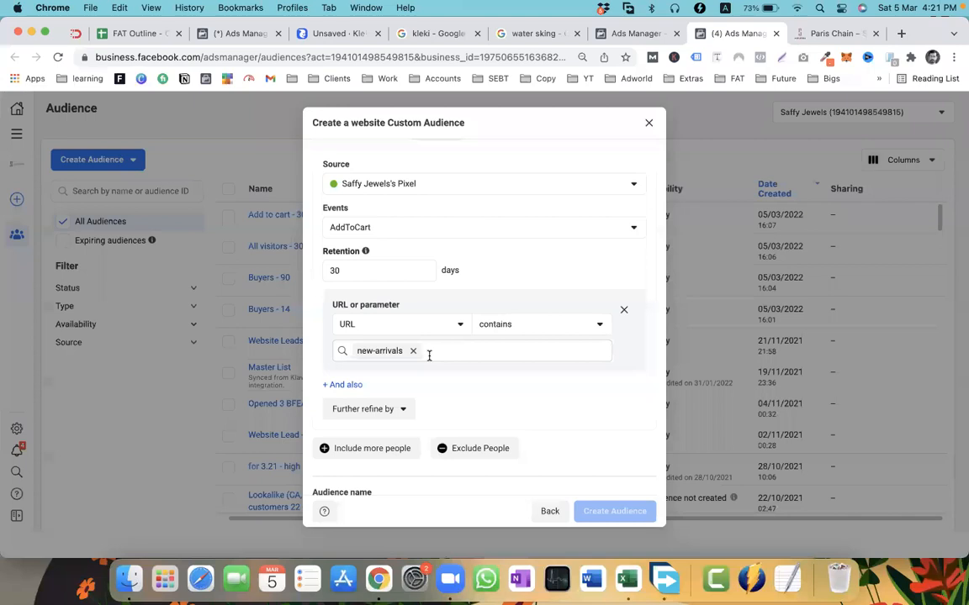
scroll(390, 363, "up", 1)
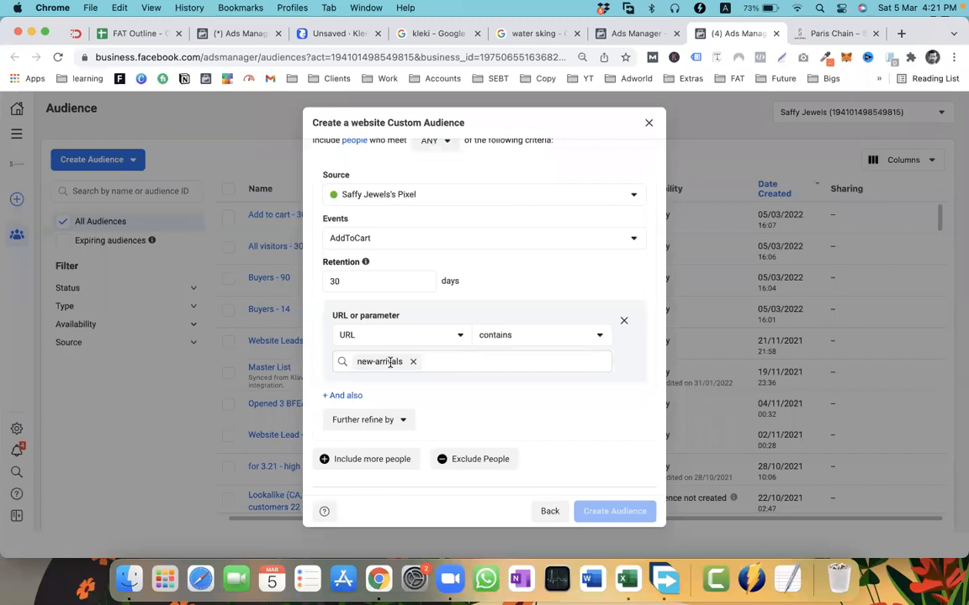
scroll(390, 362, "up", 2)
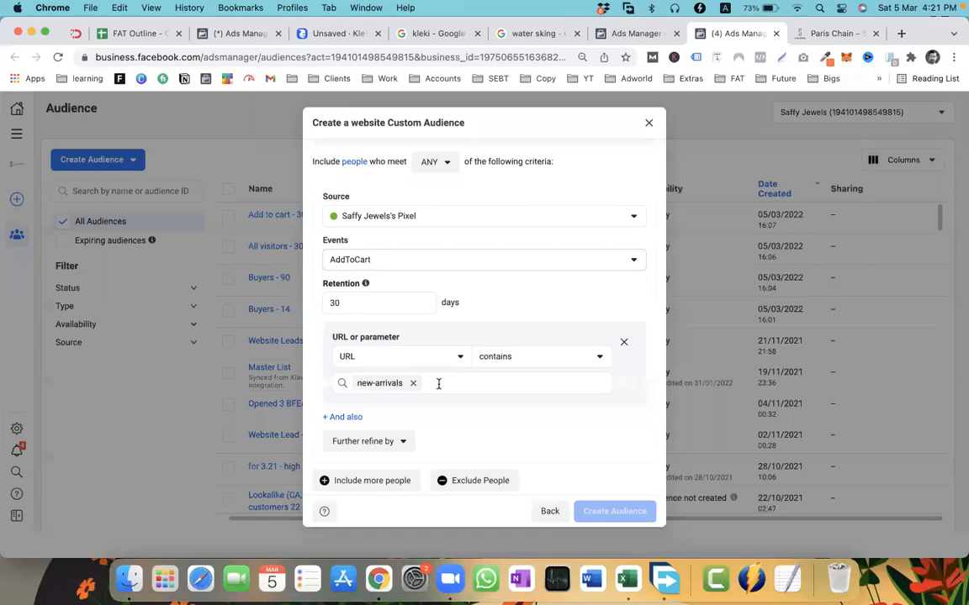
left_click_drag(362, 384, 396, 383)
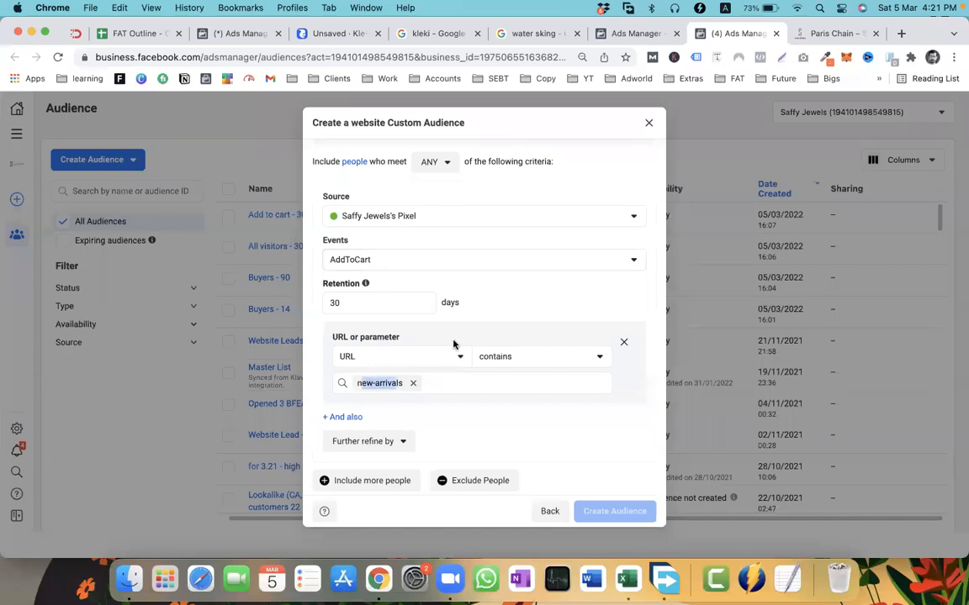
left_click(623, 342)
Try refining the AddToCart criteria by device with Android, and remove the device refinement again
left_click(356, 332)
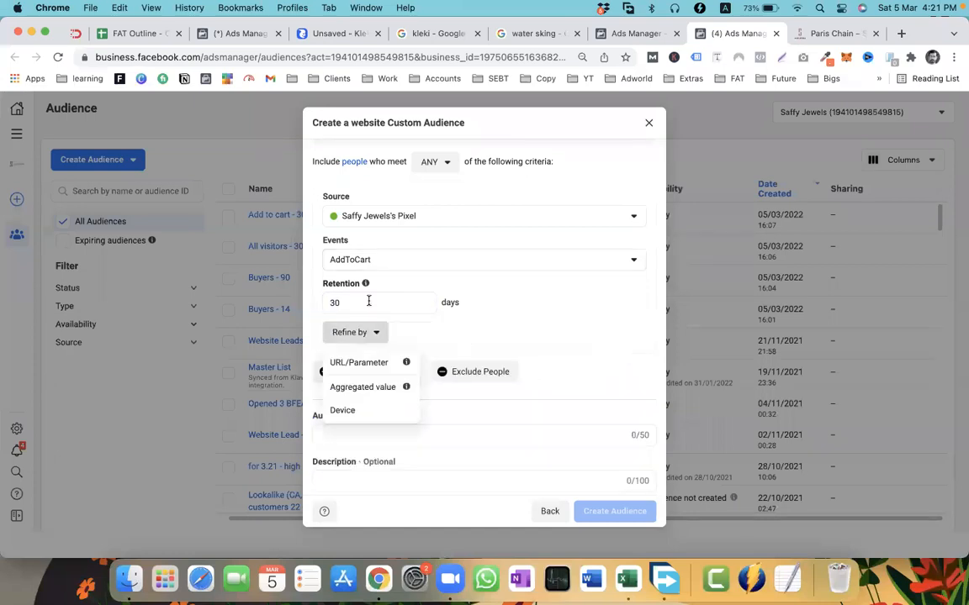
left_click(353, 411)
left_click(381, 364)
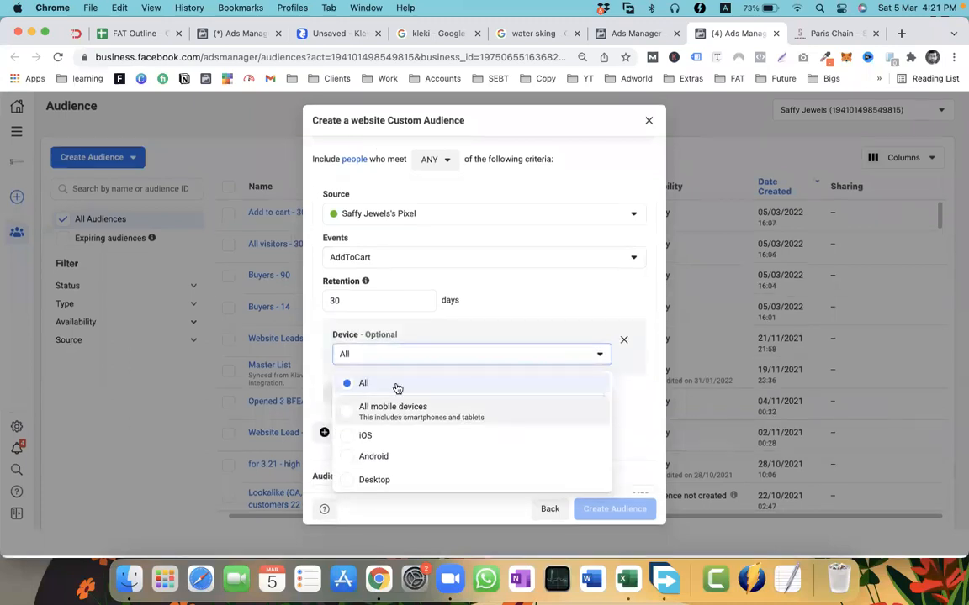
left_click(374, 459)
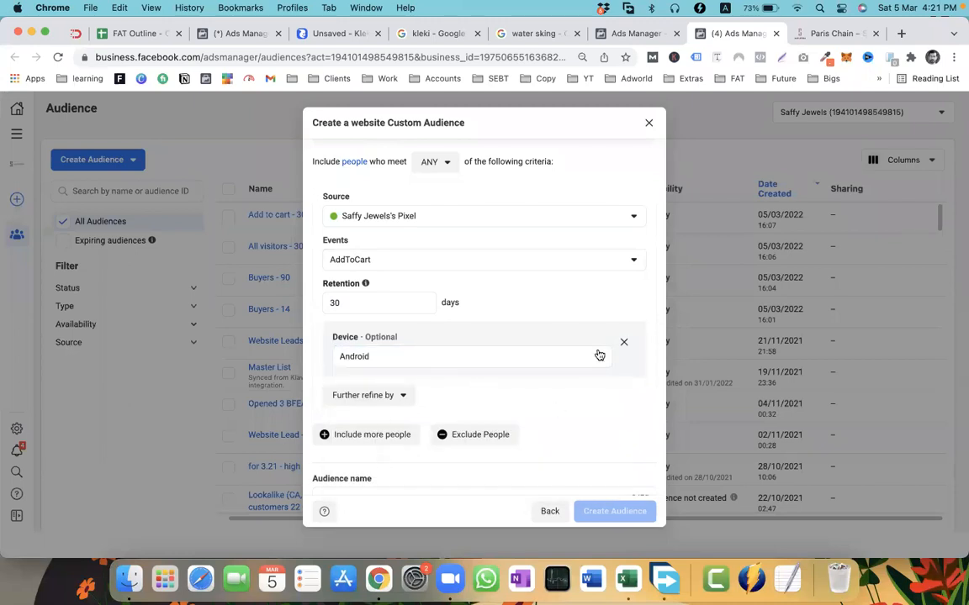
left_click(625, 342)
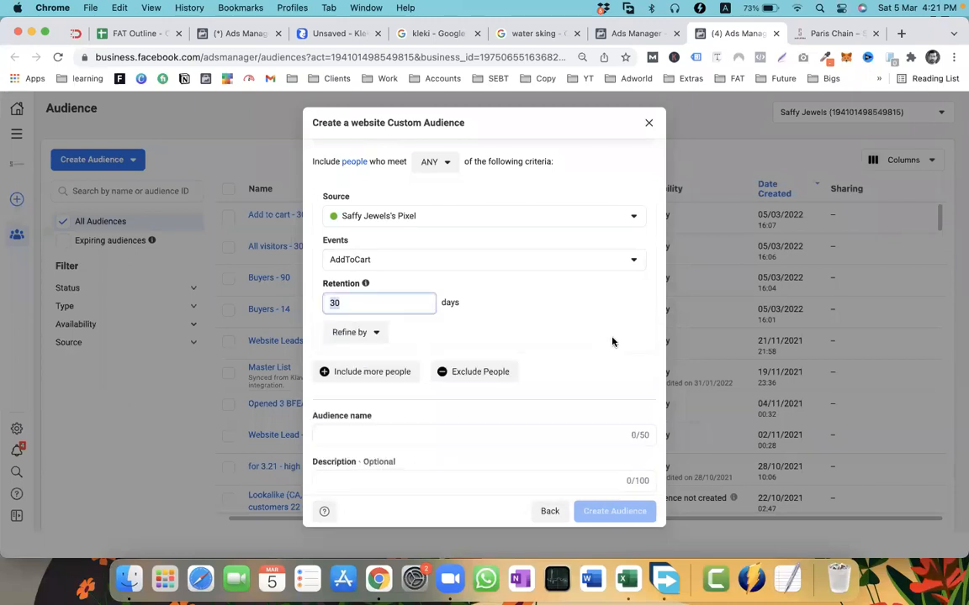
Review the refinement options for the AddToCart criteria and the notice about website custom audience size
left_click(360, 334)
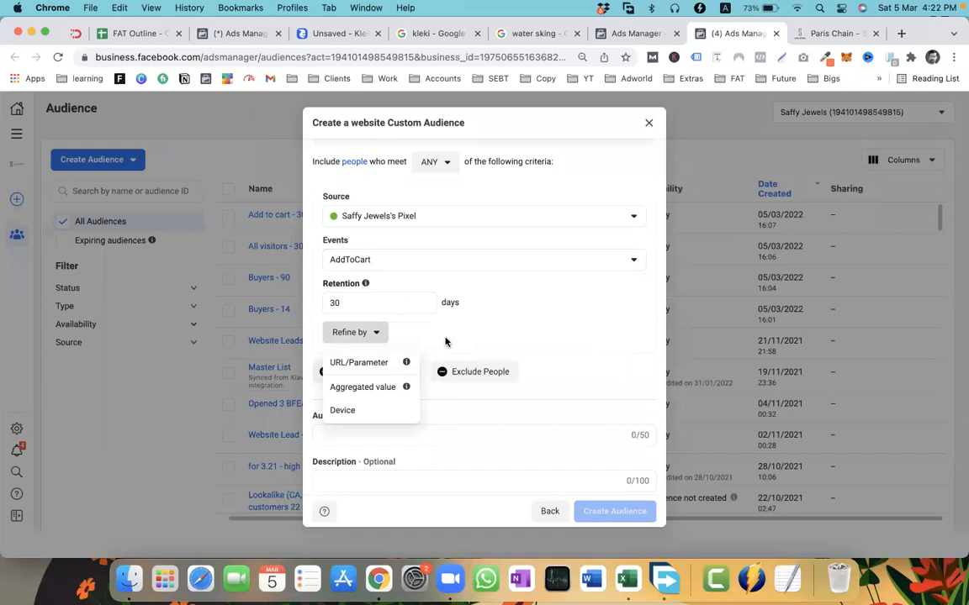
left_click(446, 341)
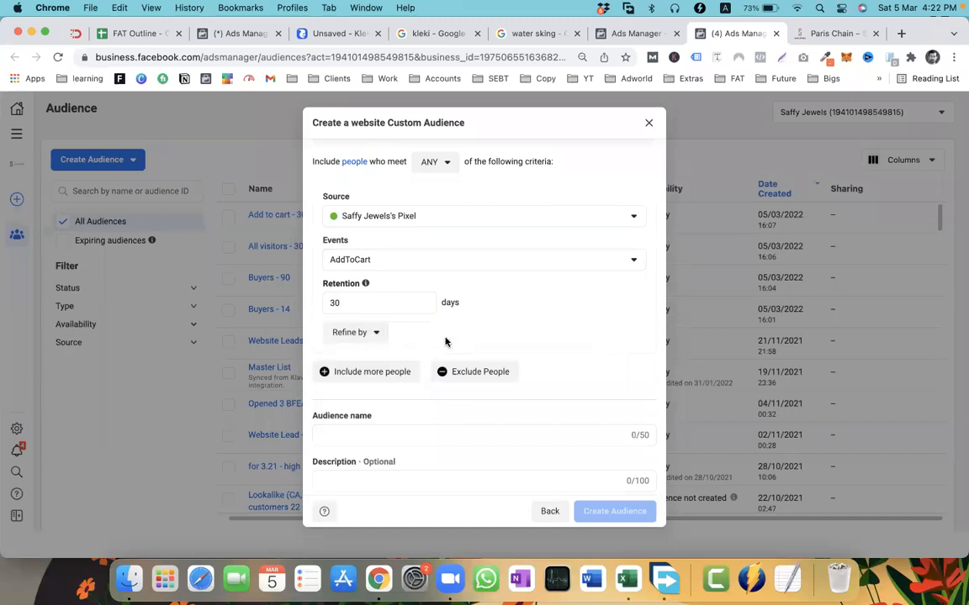
left_click(362, 337)
scroll(450, 341, "down", 1)
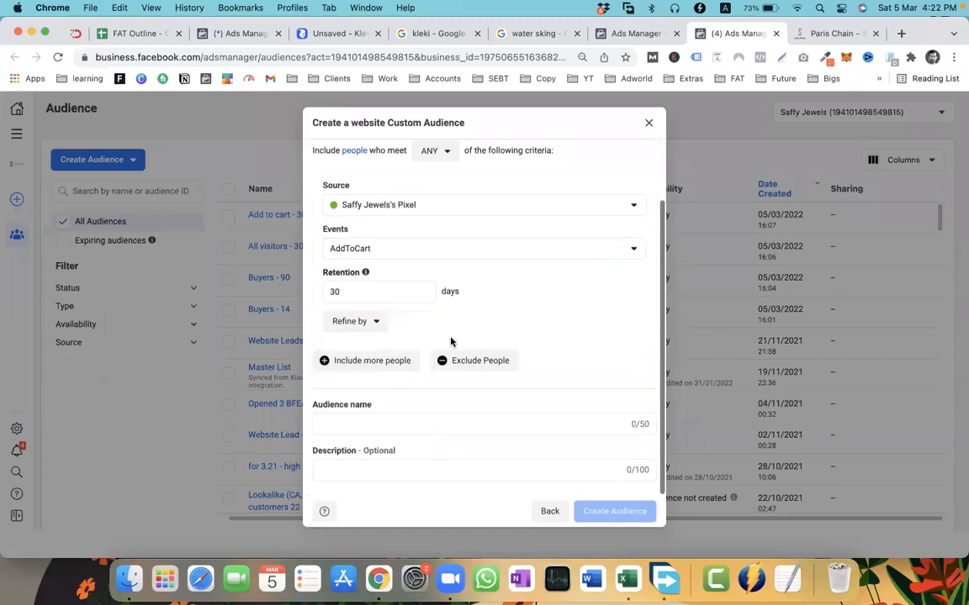
scroll(451, 341, "up", 3)
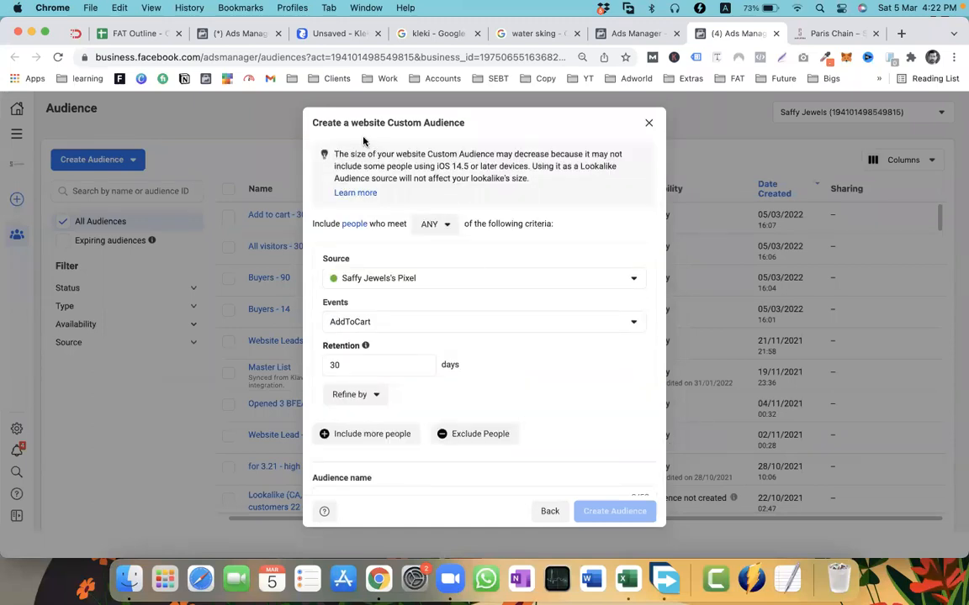
left_click(543, 274)
left_click(559, 202)
left_click_drag(553, 154, 334, 154)
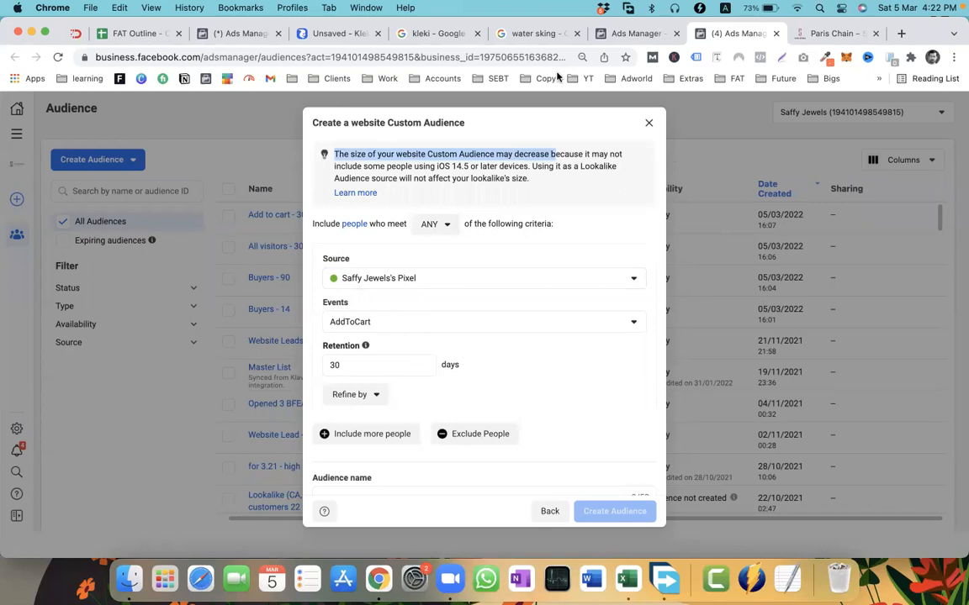
left_click(388, 174)
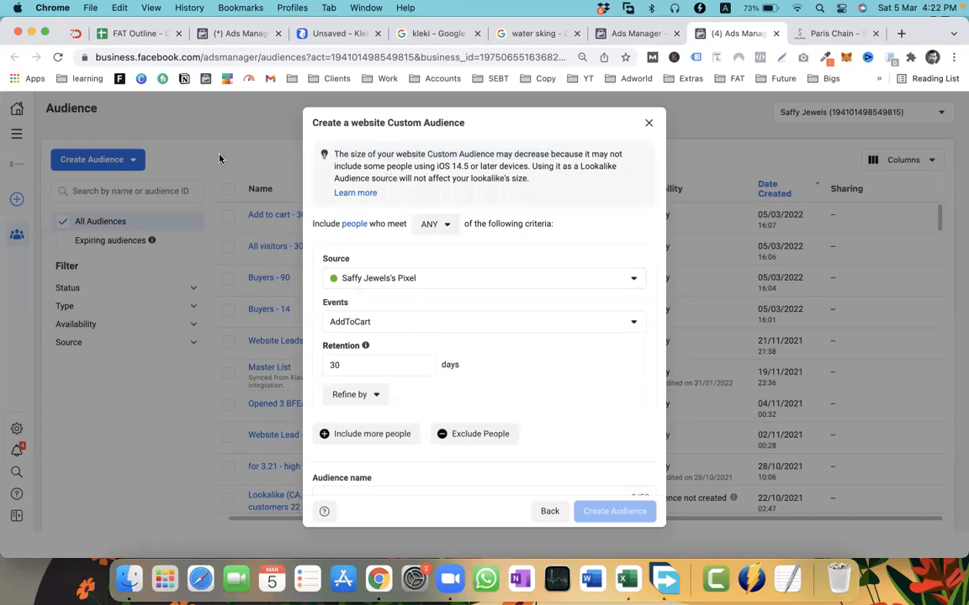
Discard the website audience and start a new custom audience with Facebook Page as the source
left_click(648, 122)
left_click(122, 160)
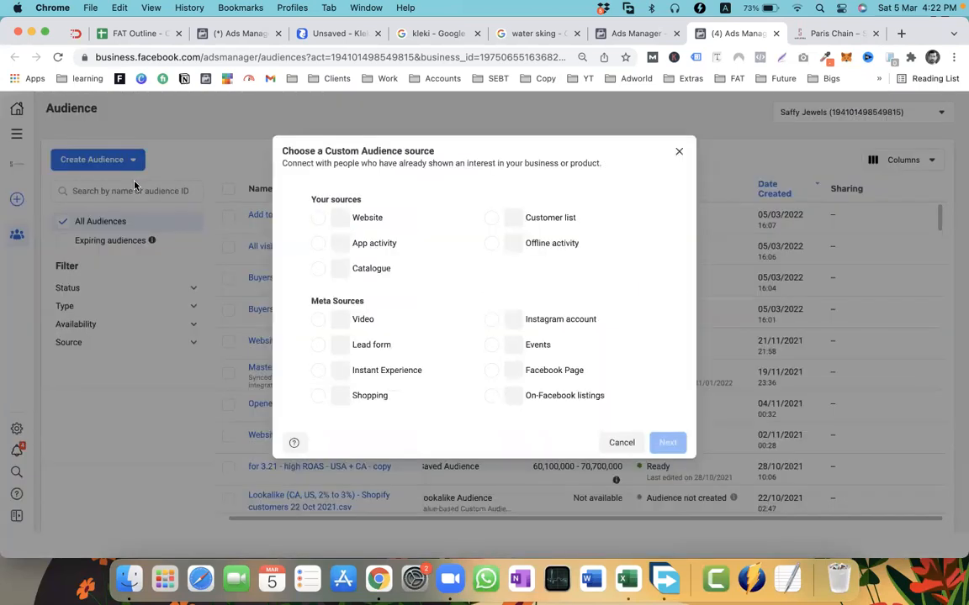
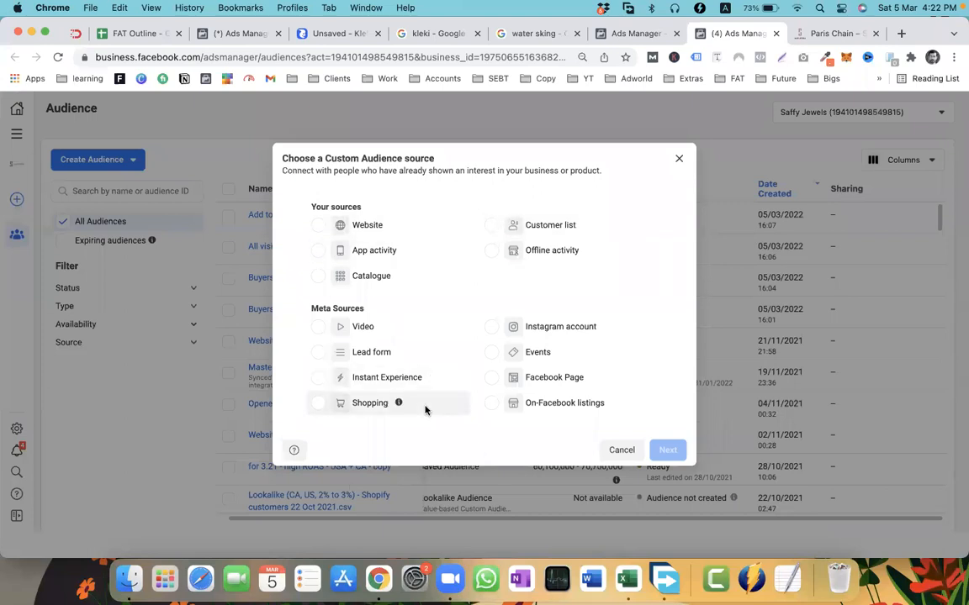
left_click(491, 378)
left_click(666, 453)
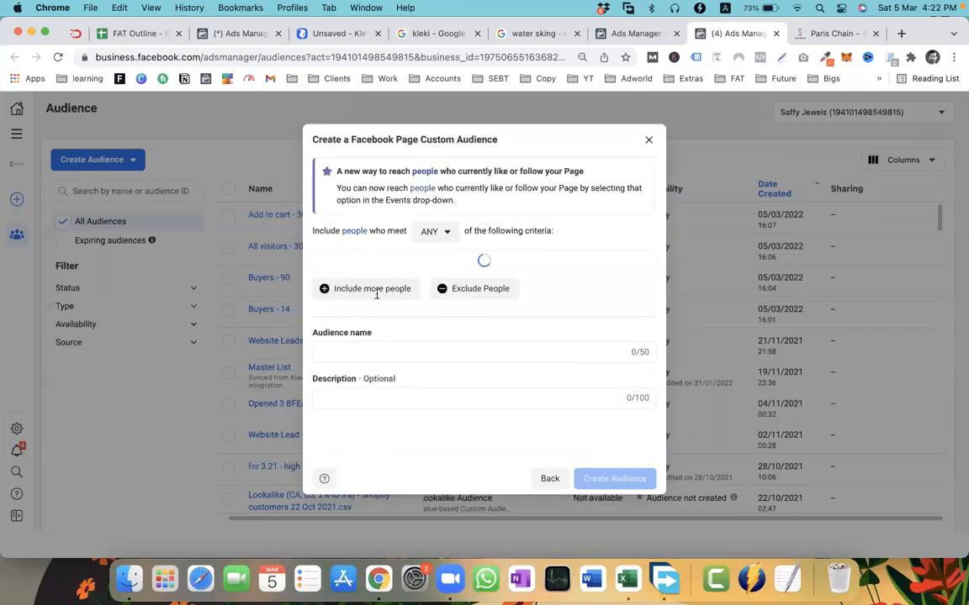
Choose the Saffy Jewels page and set the event to "People who currently like or follow your Page"
type("saff")
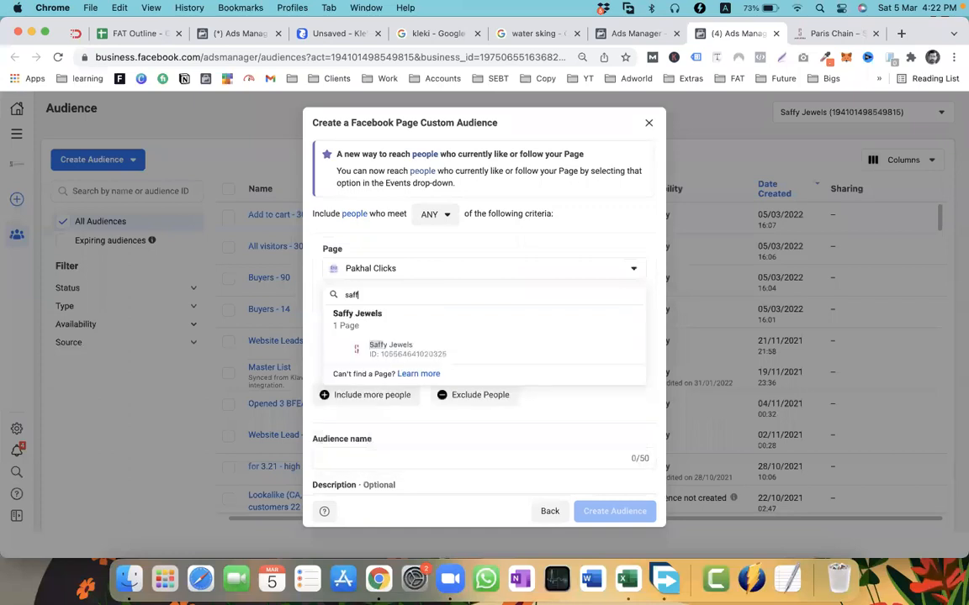
left_click(393, 348)
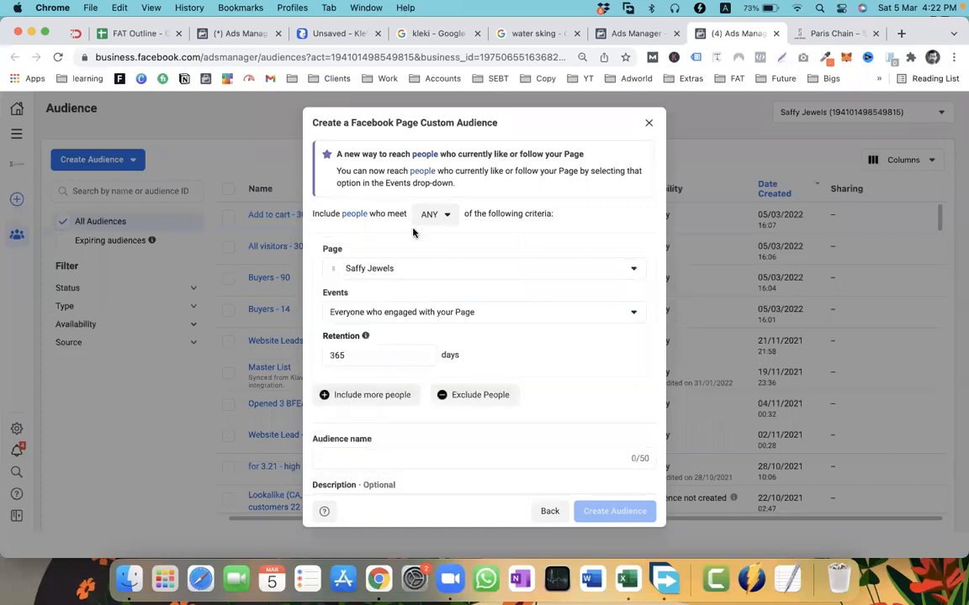
left_click(385, 316)
scroll(378, 309, "down", 2)
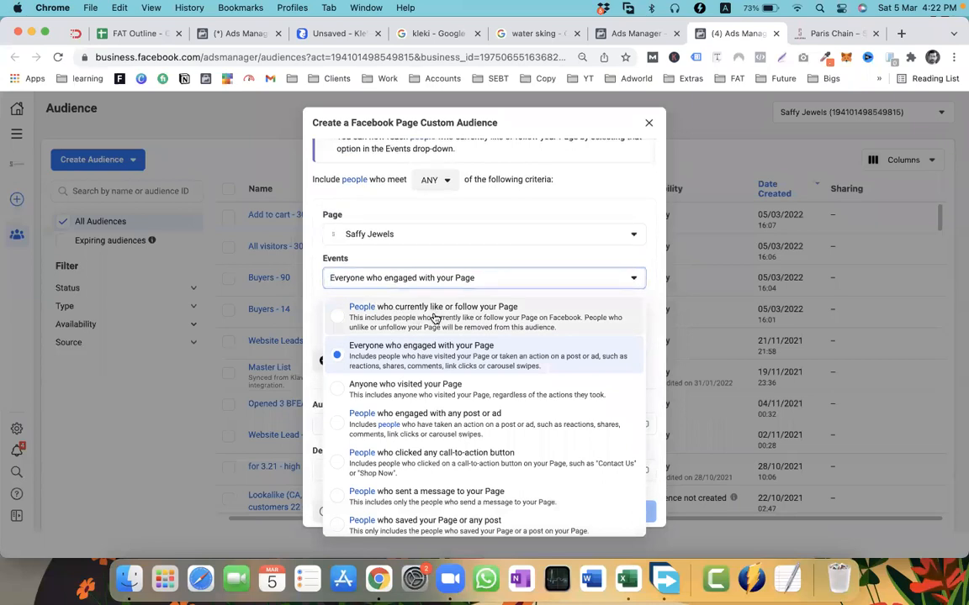
left_click(392, 313)
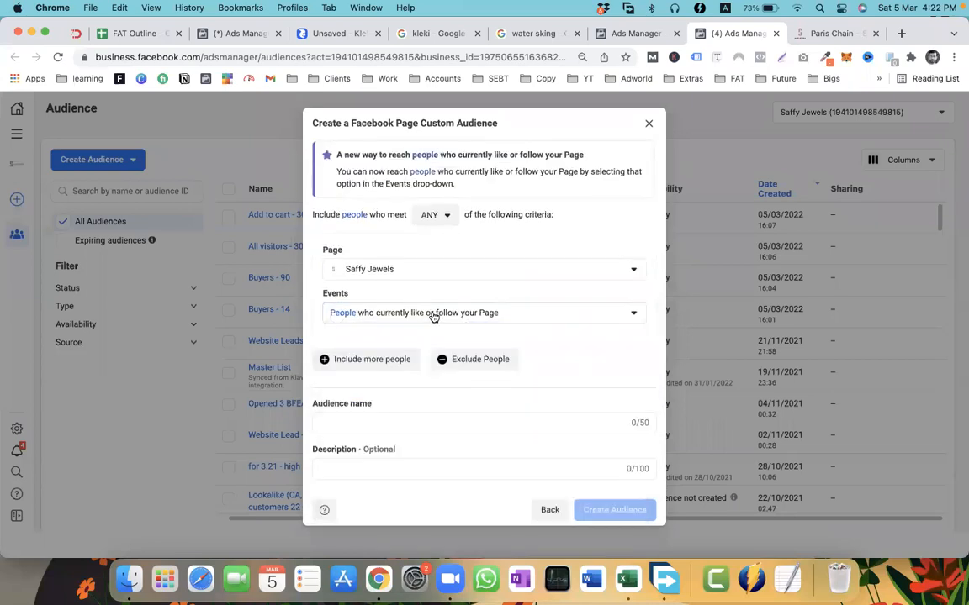
Change the page event to "Everyone who engaged with your Page" and look over the other event options
left_click(375, 314)
left_click(408, 316)
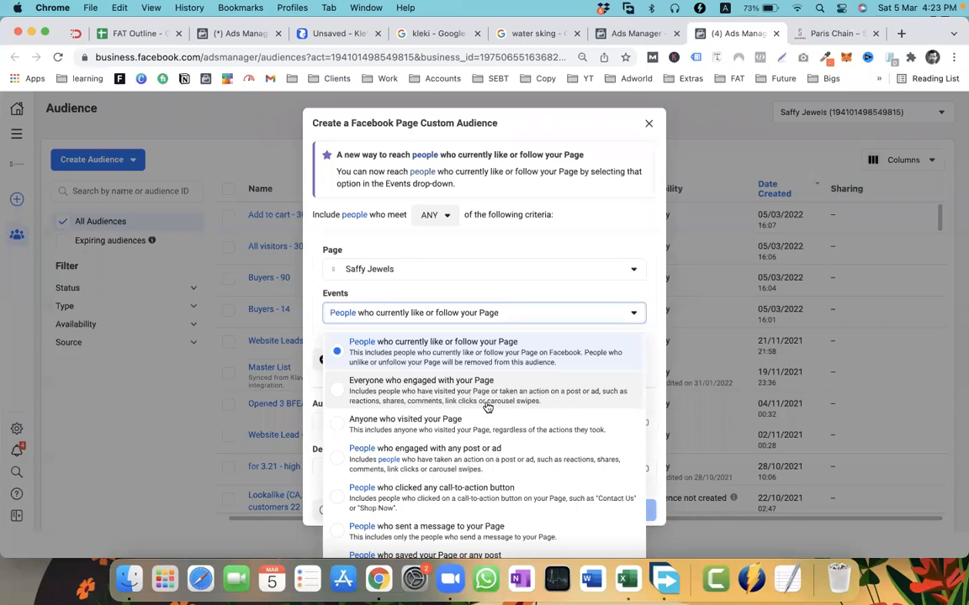
left_click(407, 407)
scroll(409, 439, "down", 1)
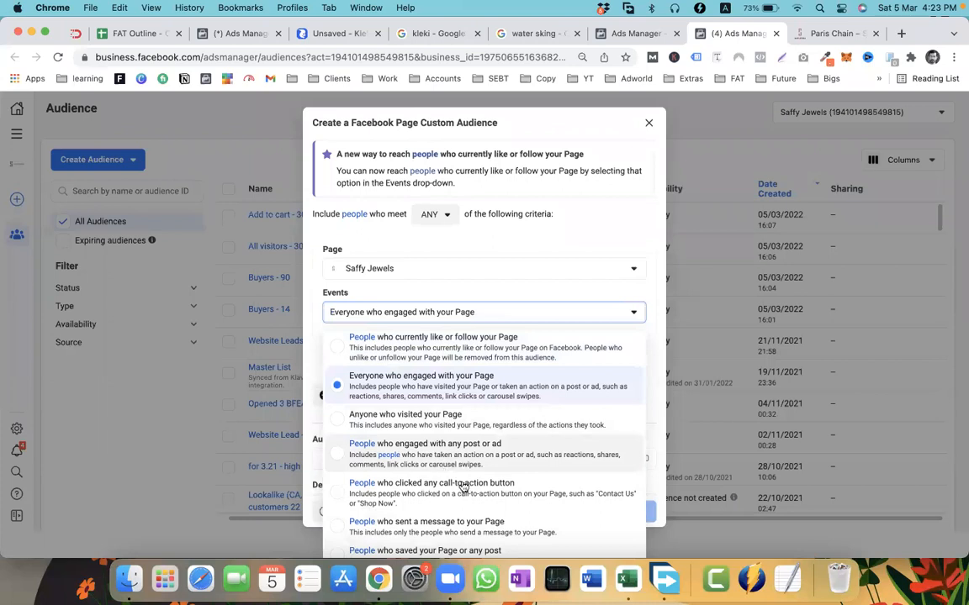
left_click(441, 296)
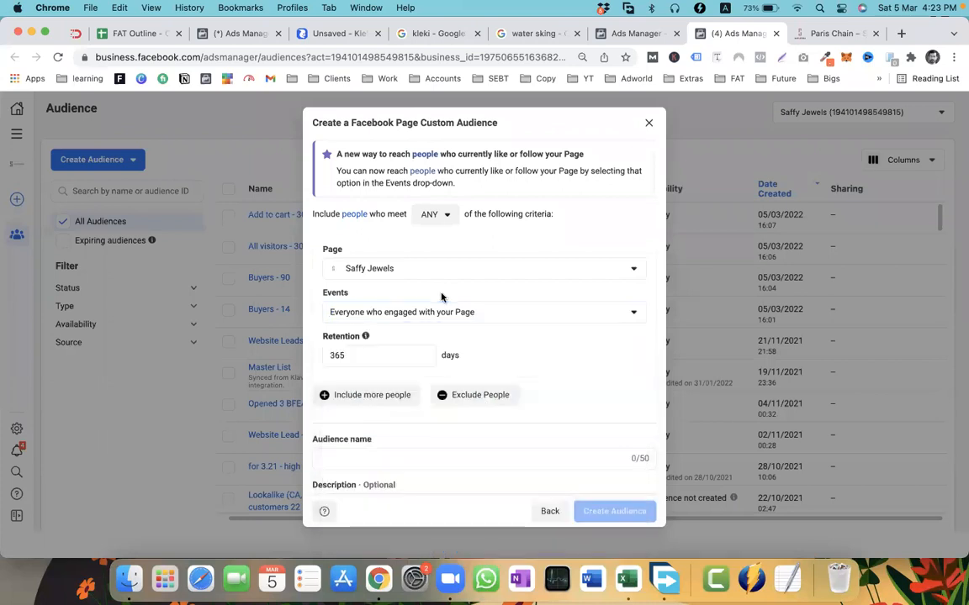
left_click(422, 313)
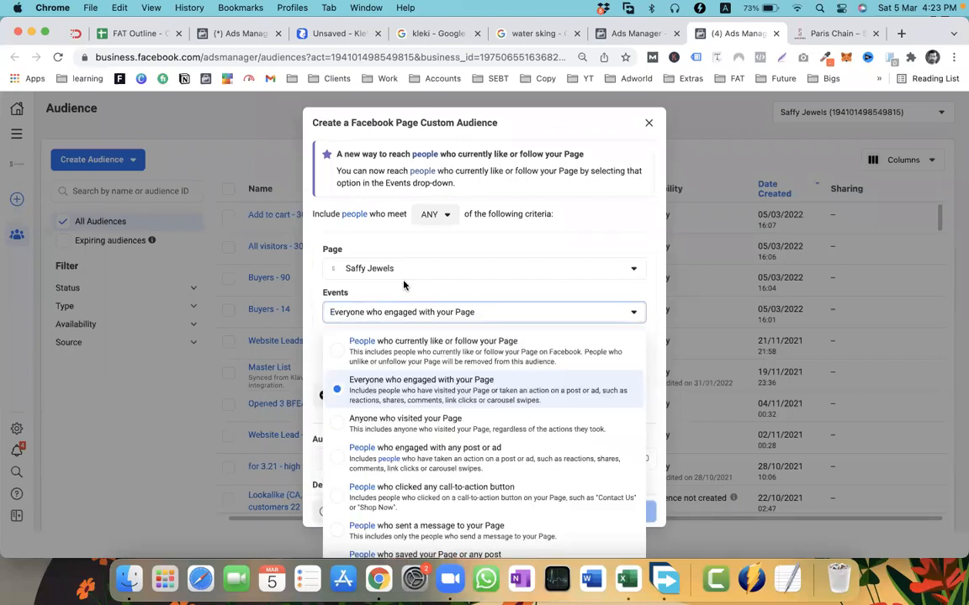
left_click(482, 395)
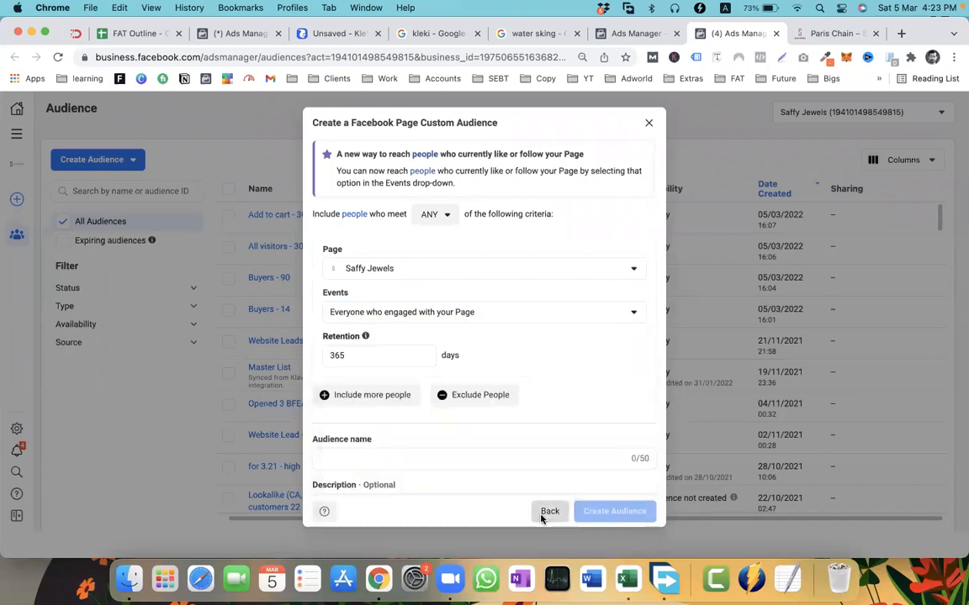
Return to the source selection and start a custom audience based on the Instagram account
left_click(547, 512)
left_click(512, 328)
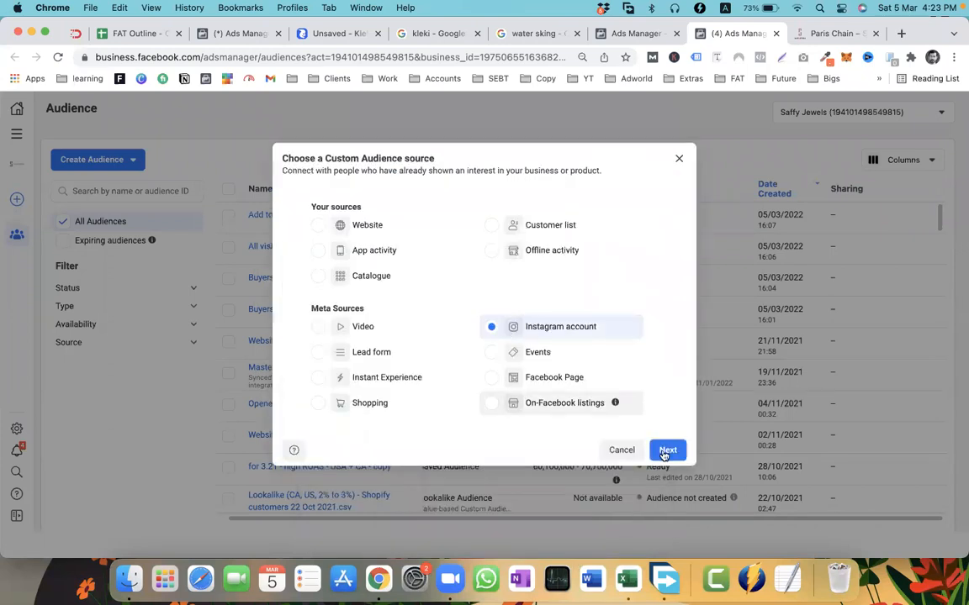
left_click(667, 450)
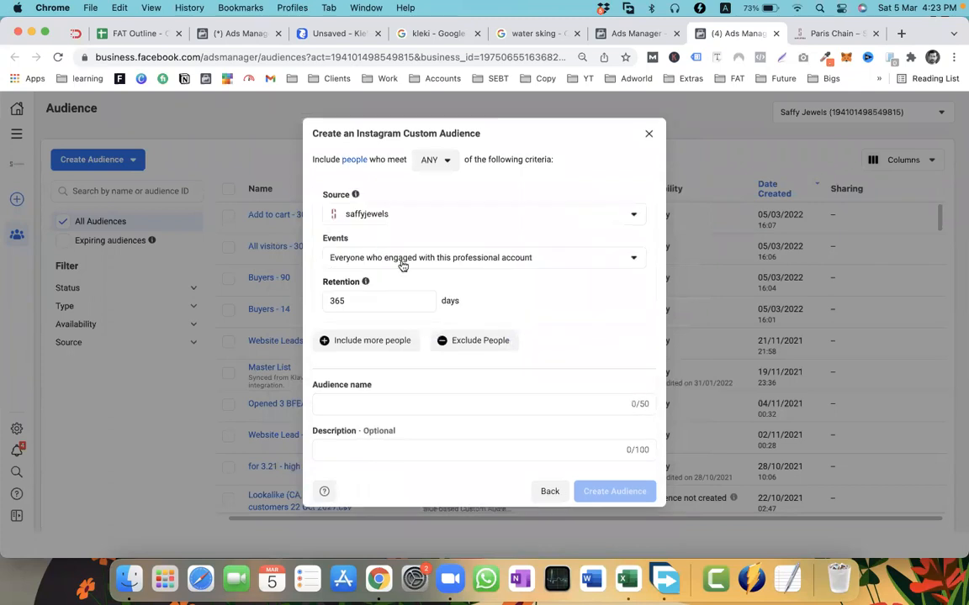
Review the connected source accounts and the event options for the Instagram custom audience
left_click(383, 216)
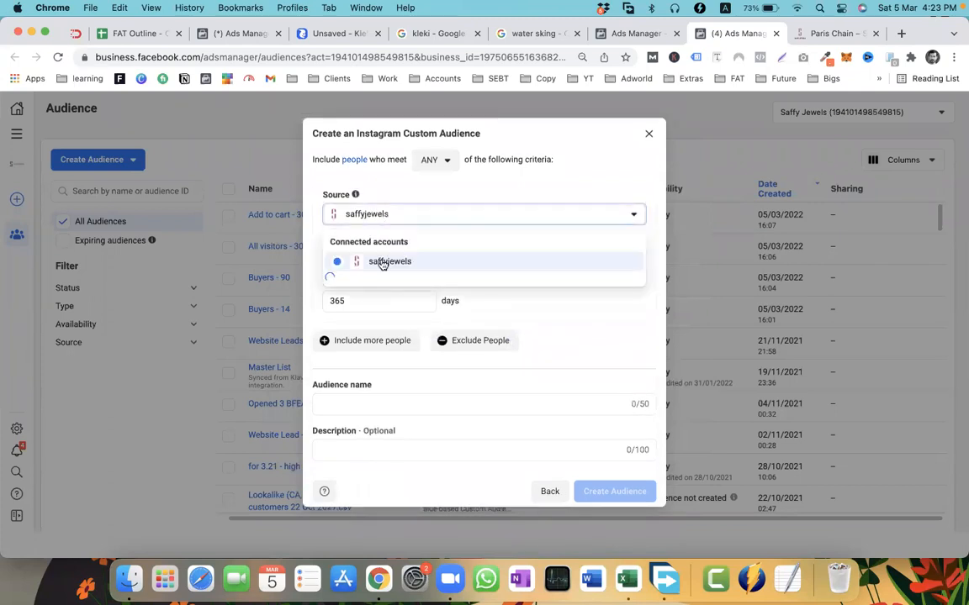
left_click(381, 215)
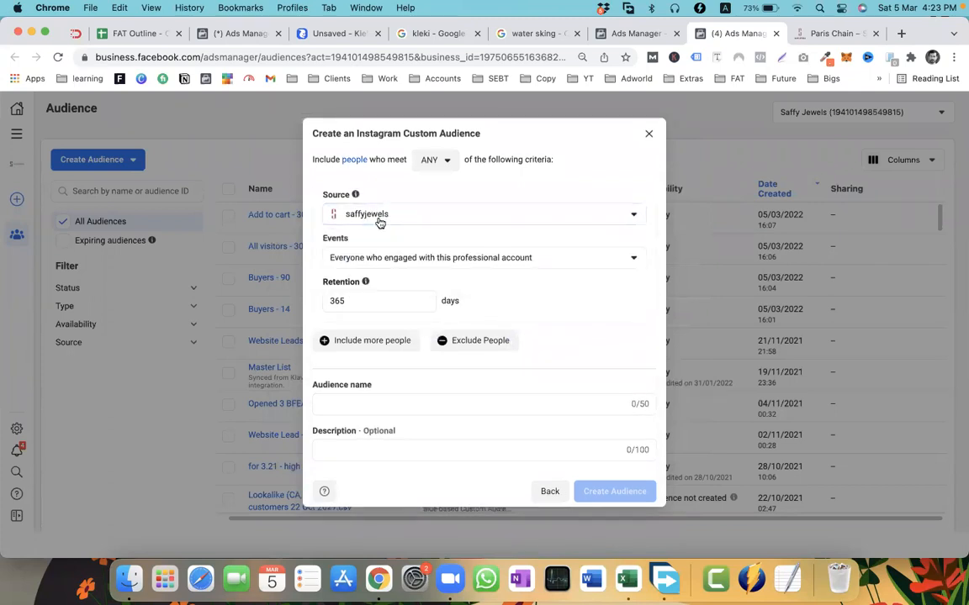
left_click(390, 259)
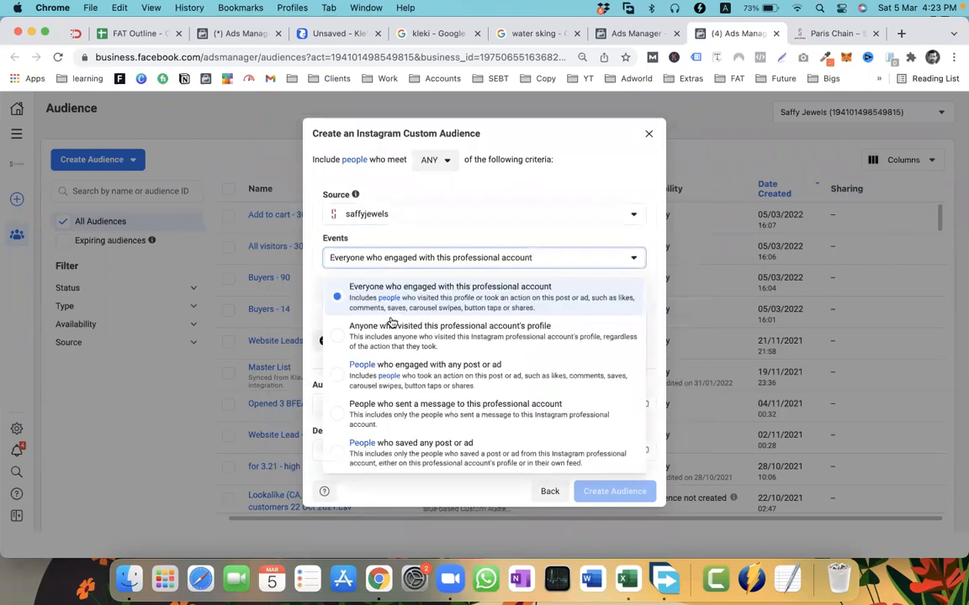
left_click(389, 492)
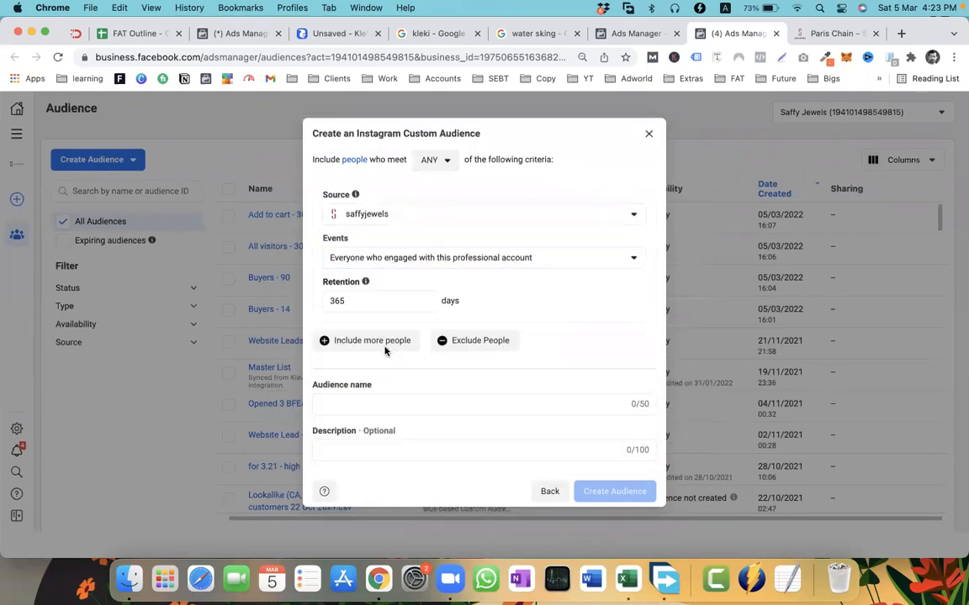
Discard the Instagram audience and start a custom audience with Video as the source
left_click(655, 134)
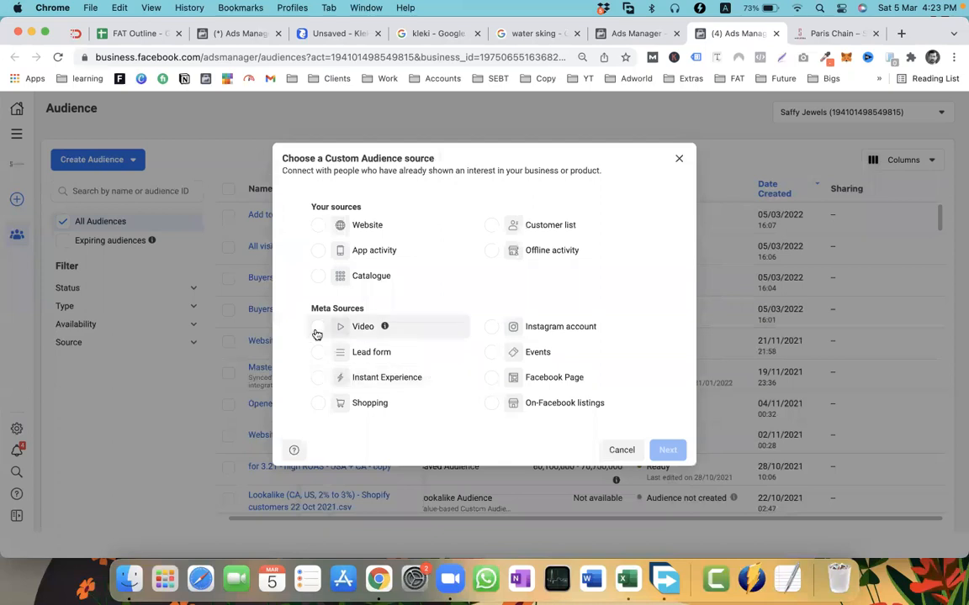
left_click(318, 328)
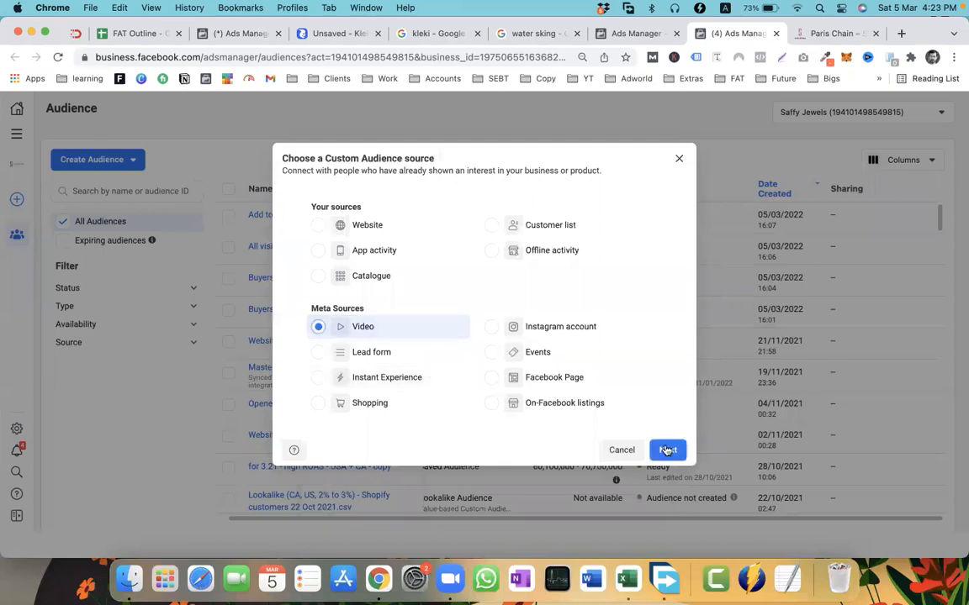
left_click(668, 449)
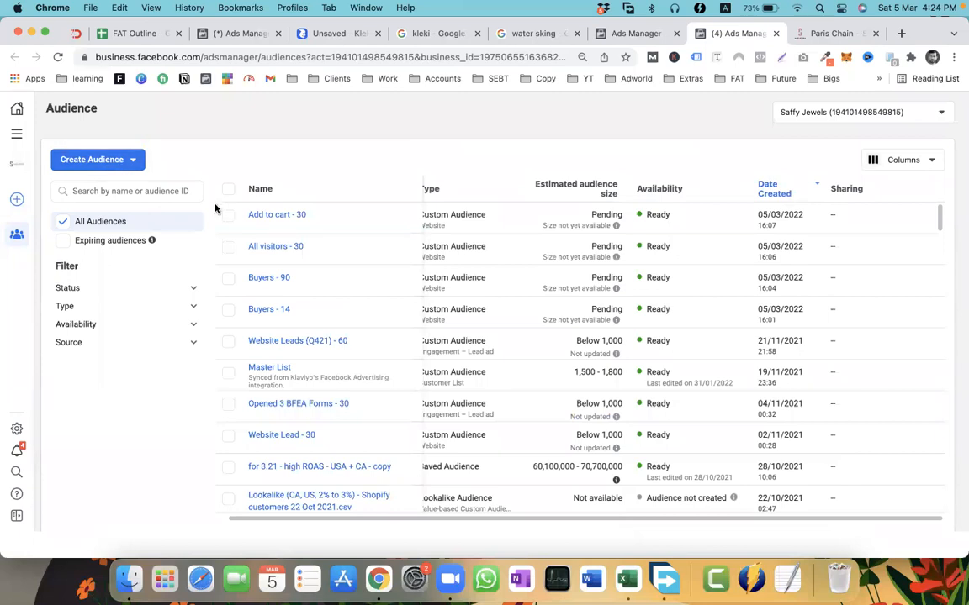
left_click(128, 161)
mouse_move(117, 190)
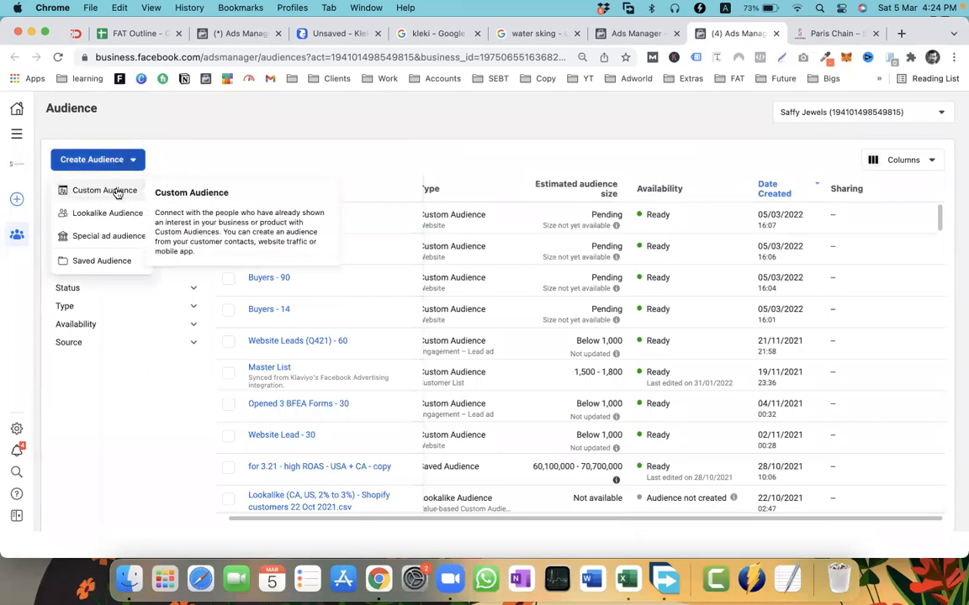
left_click(114, 192)
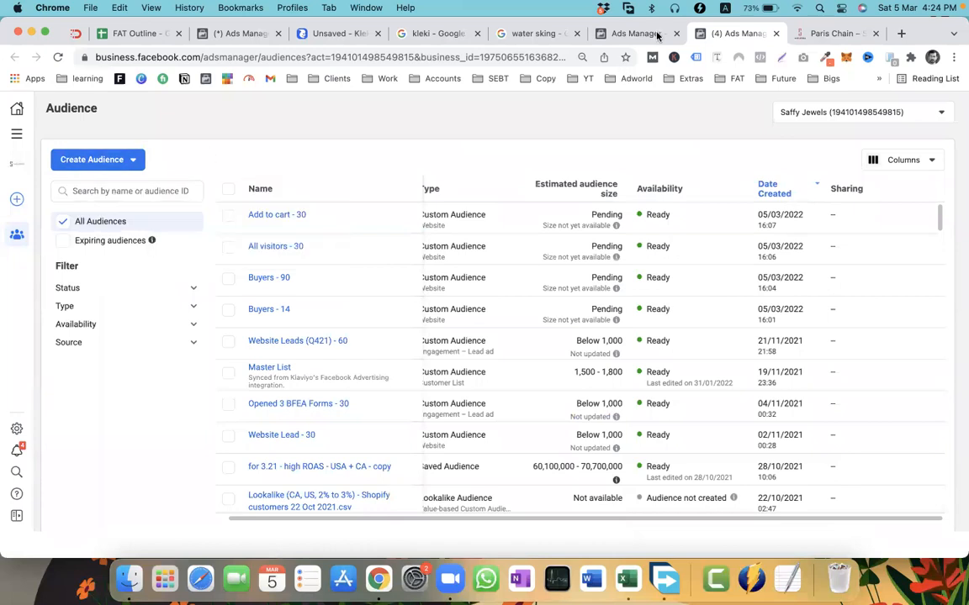
Return to the New Traffic ad set draft and start a custom audience with Video as the source
left_click(599, 35)
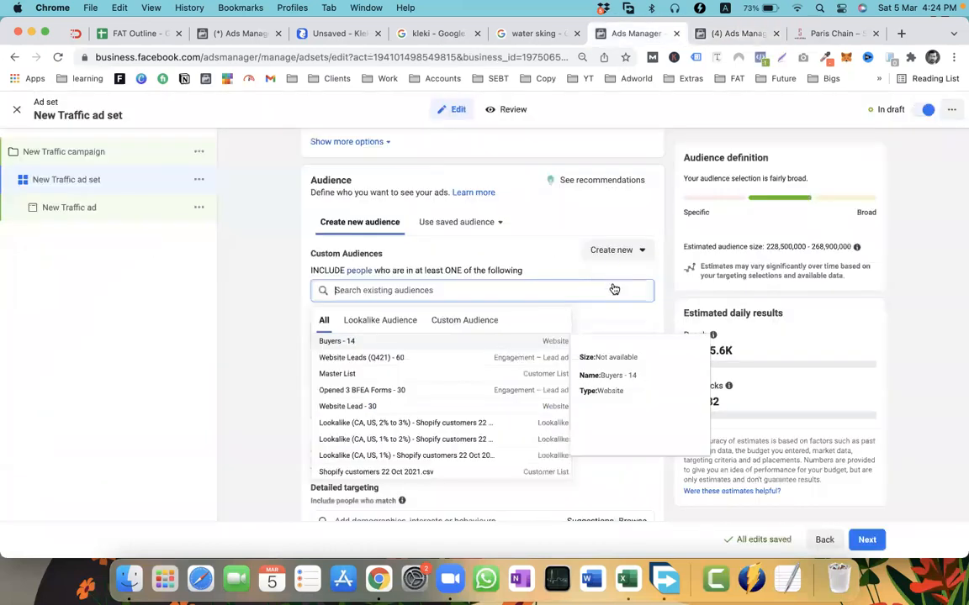
left_click(615, 276)
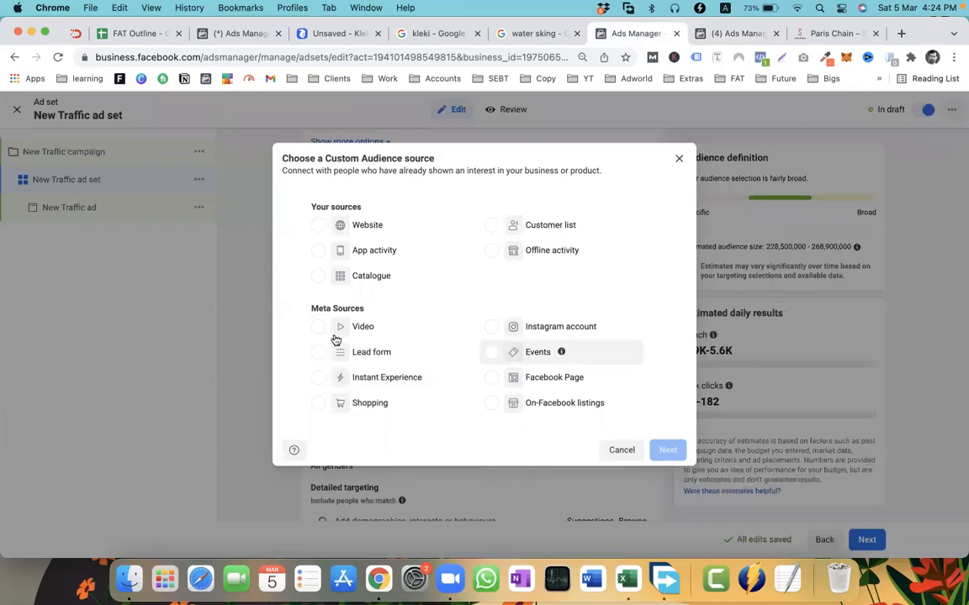
left_click(413, 338)
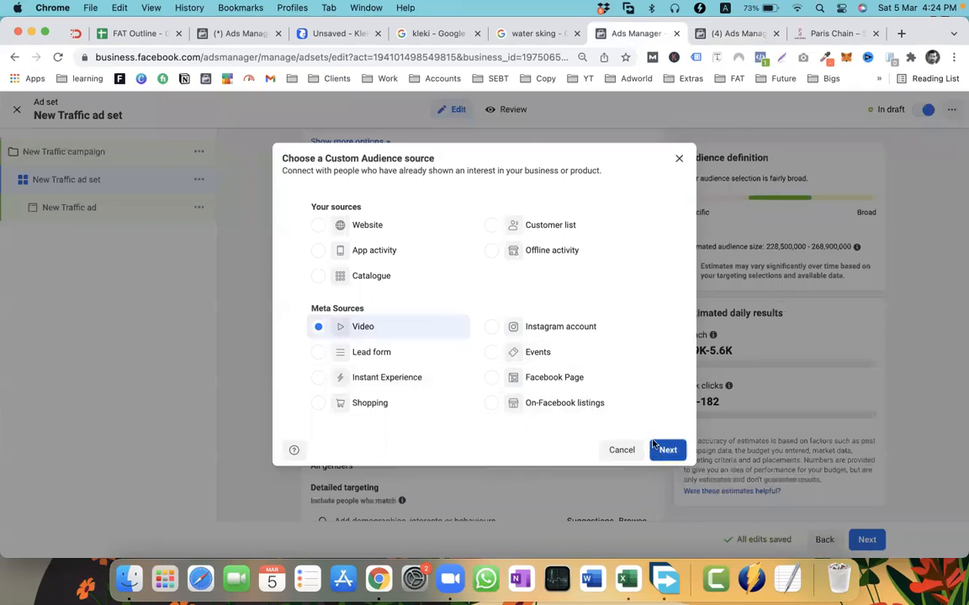
left_click(657, 448)
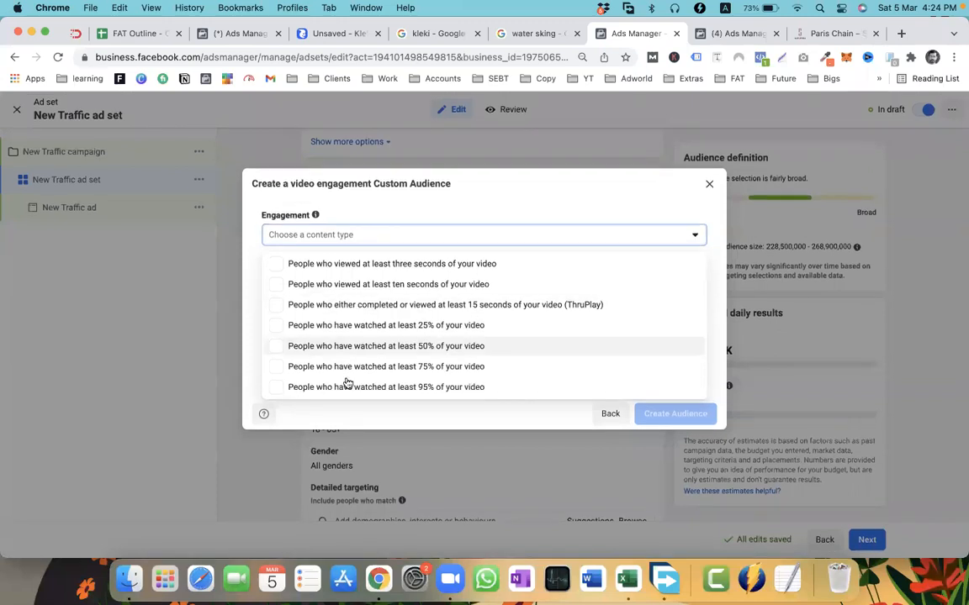
Set the engagement to "People who have watched at least 95% of your video" and open the video selection for it
left_click(360, 202)
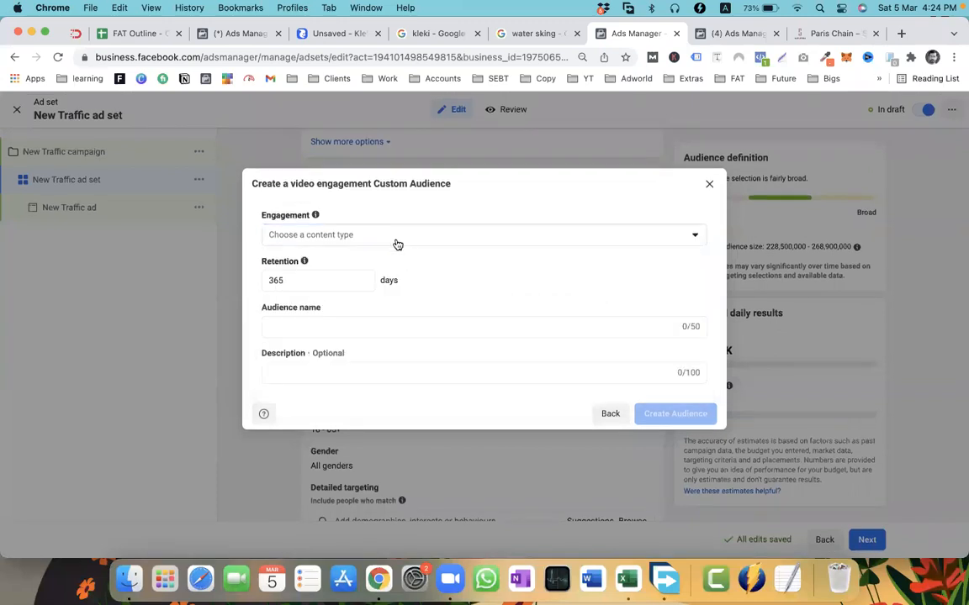
left_click(395, 241)
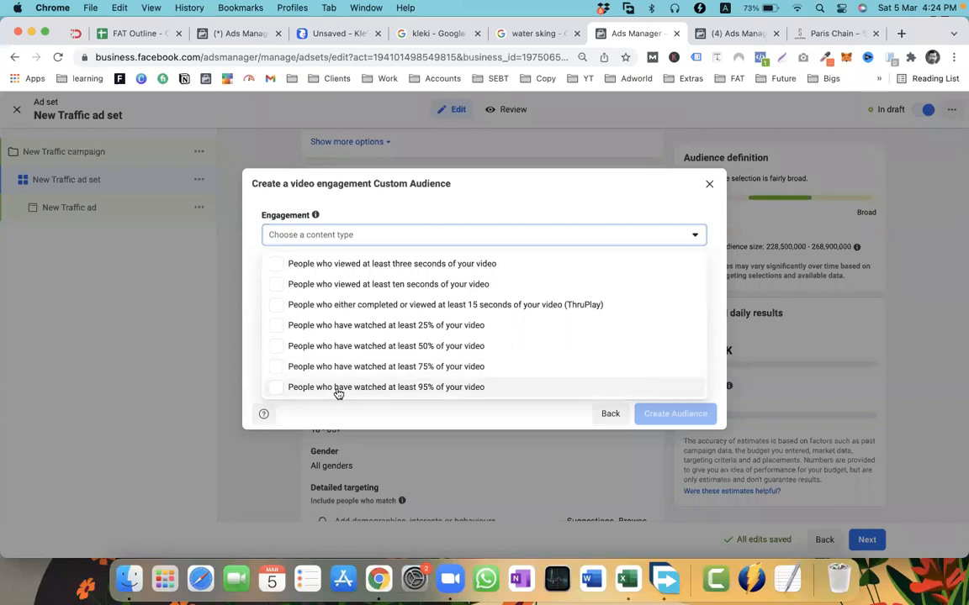
left_click(422, 389)
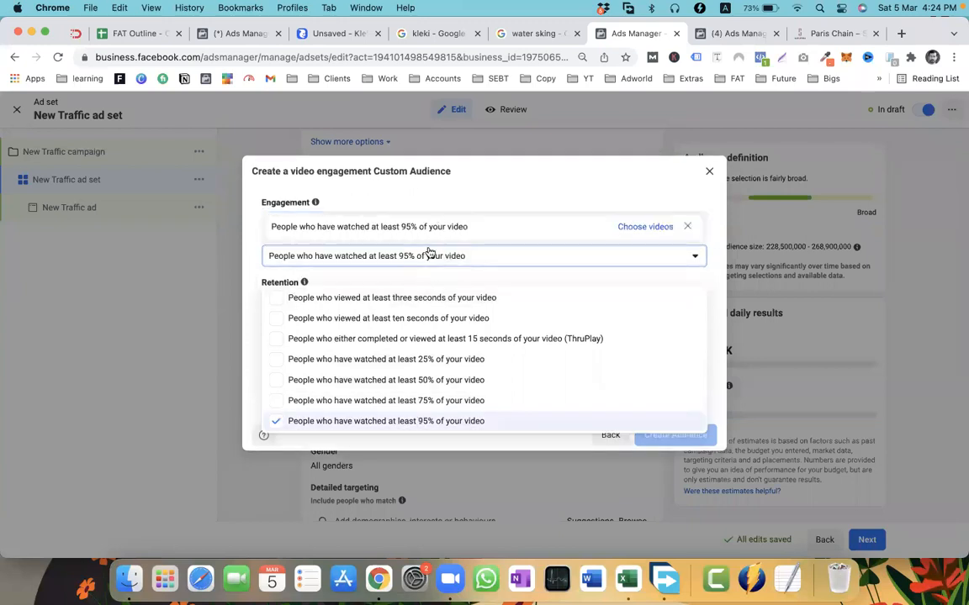
left_click(429, 252)
mouse_move(377, 229)
left_mouse_down()
mouse_move(445, 228)
mouse_move(372, 220)
left_mouse_up()
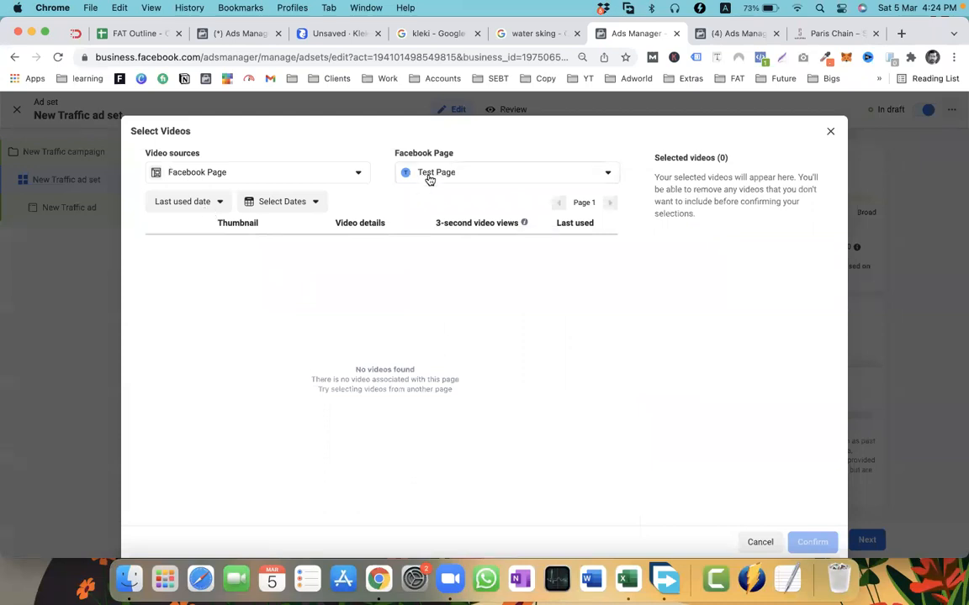
Use the Saffy Jewels Facebook Page as the video source and confirm the third listed video, an untitled 0:30 clip
left_click(429, 178)
type("saff")
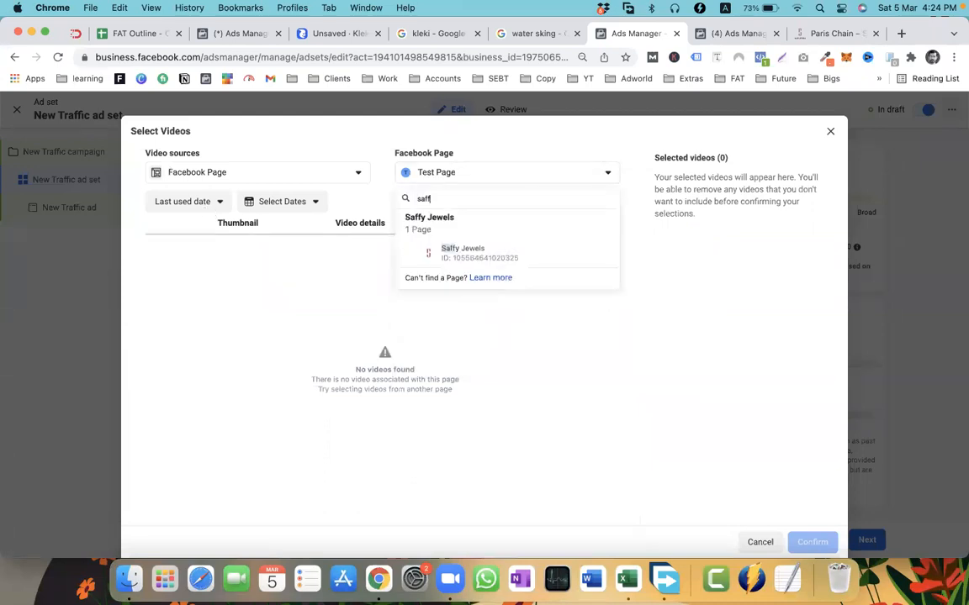
left_click(444, 248)
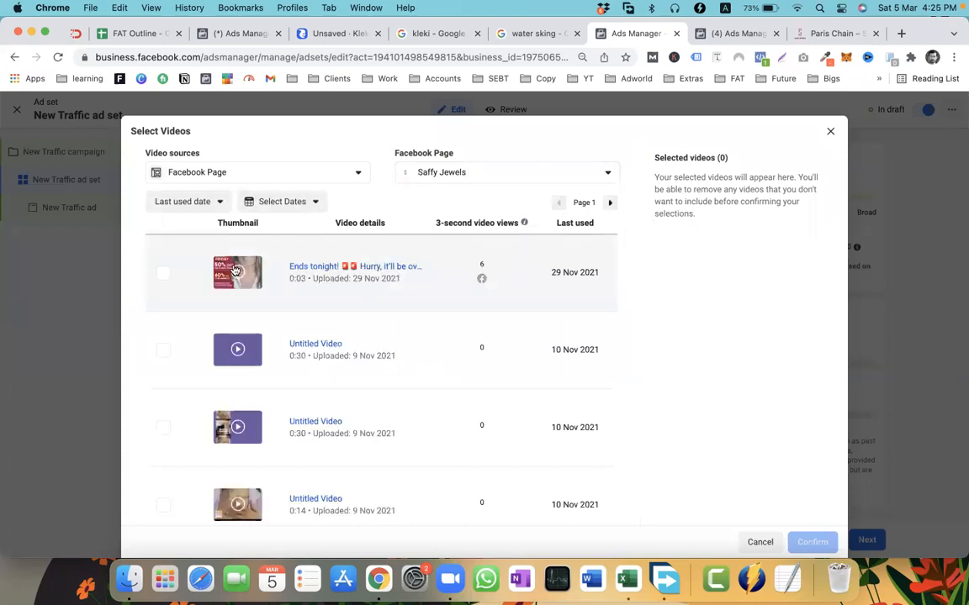
scroll(253, 293, "down", 1)
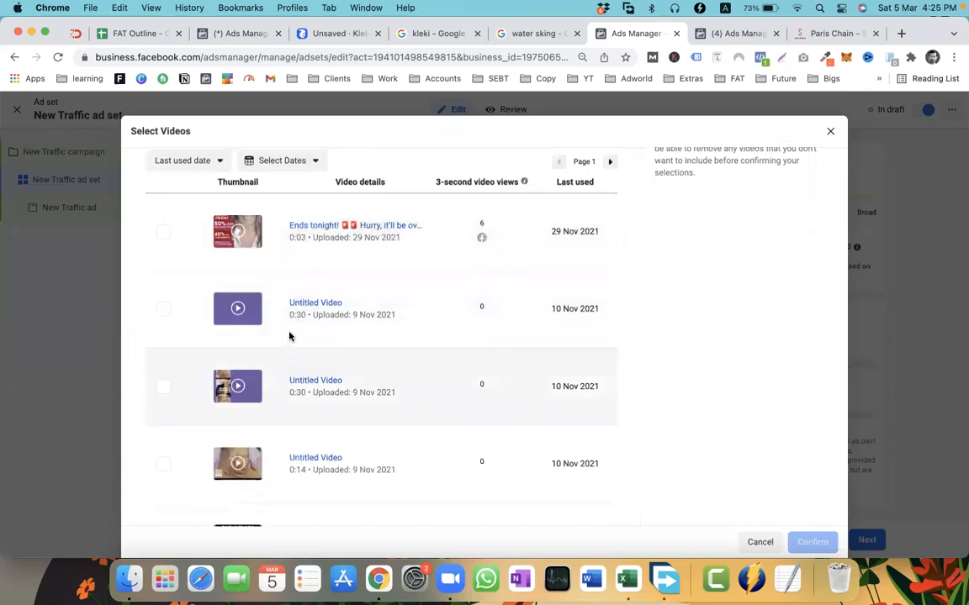
left_click(164, 386)
left_click(809, 542)
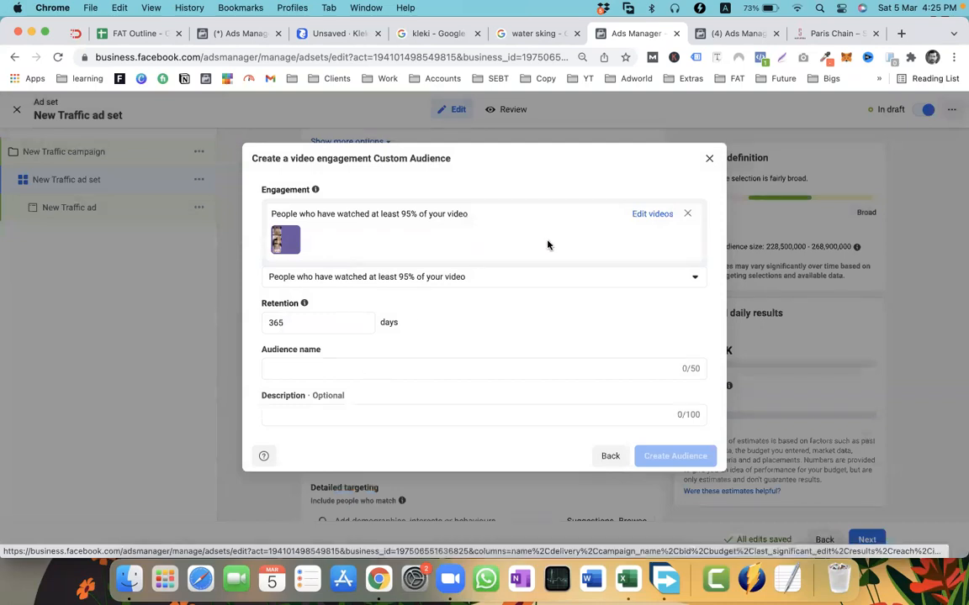
Add the "Ends tonight!" video and the other untitled 0:30 video to the audience's selected videos
left_click(635, 218)
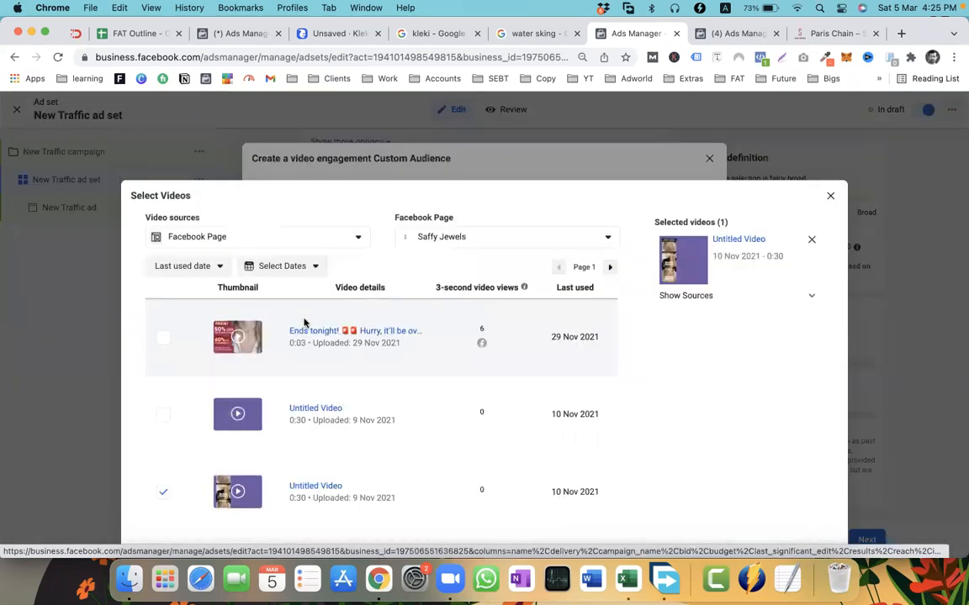
left_click(163, 348)
left_click(163, 272)
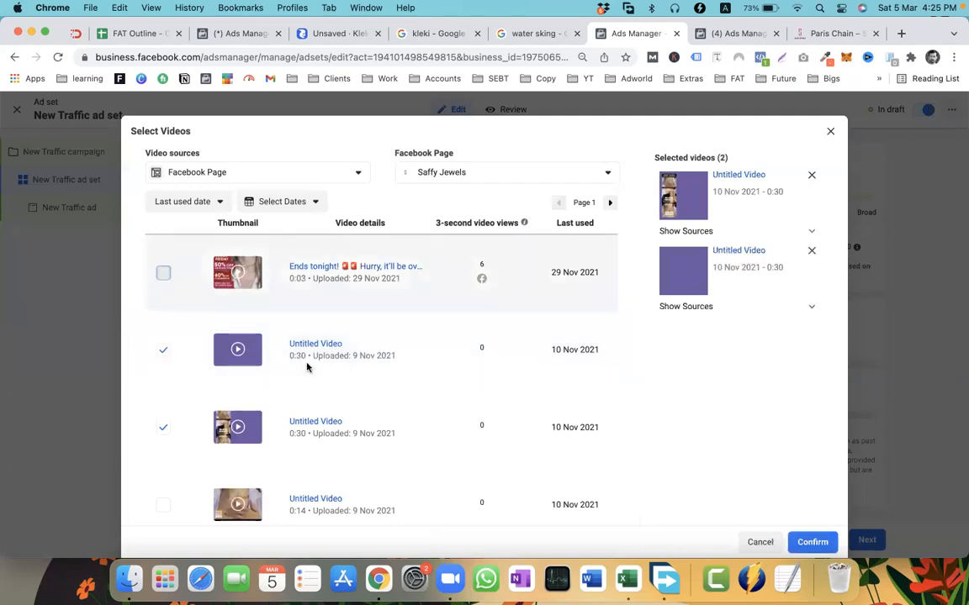
left_click(809, 541)
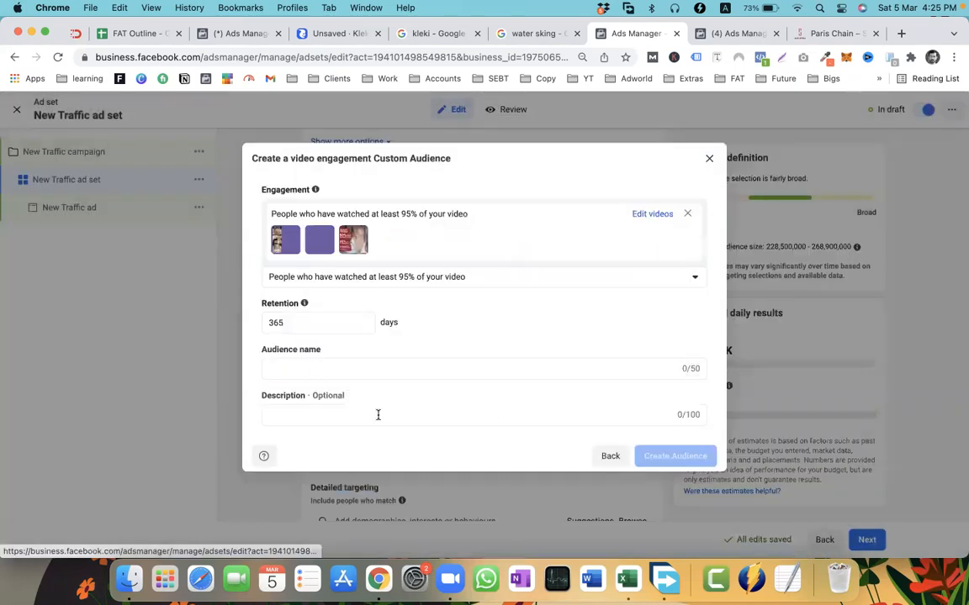
Discard the video engagement audience and start a custom audience with Catalogue as the source
left_click(709, 158)
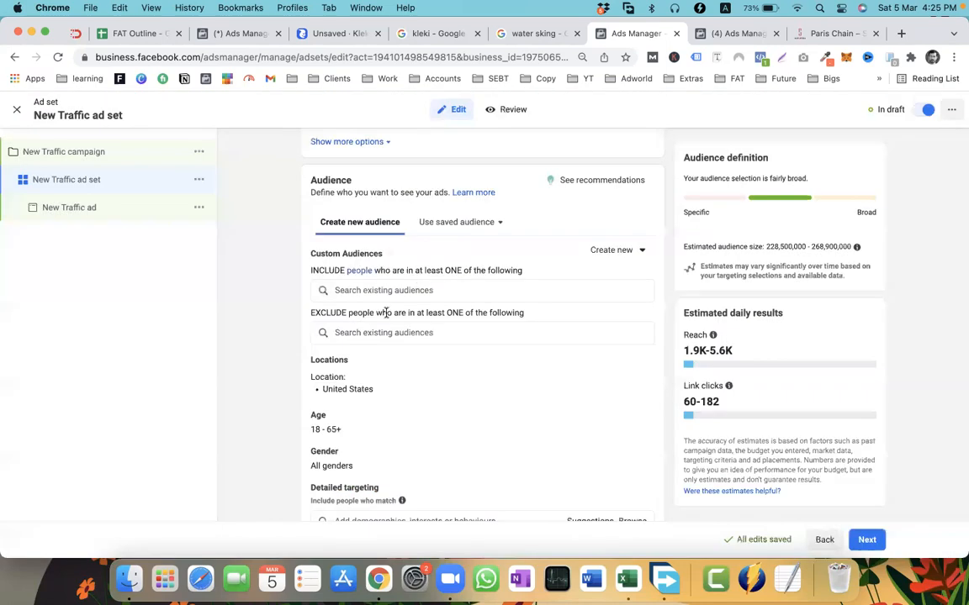
left_click(618, 250)
left_click(620, 283)
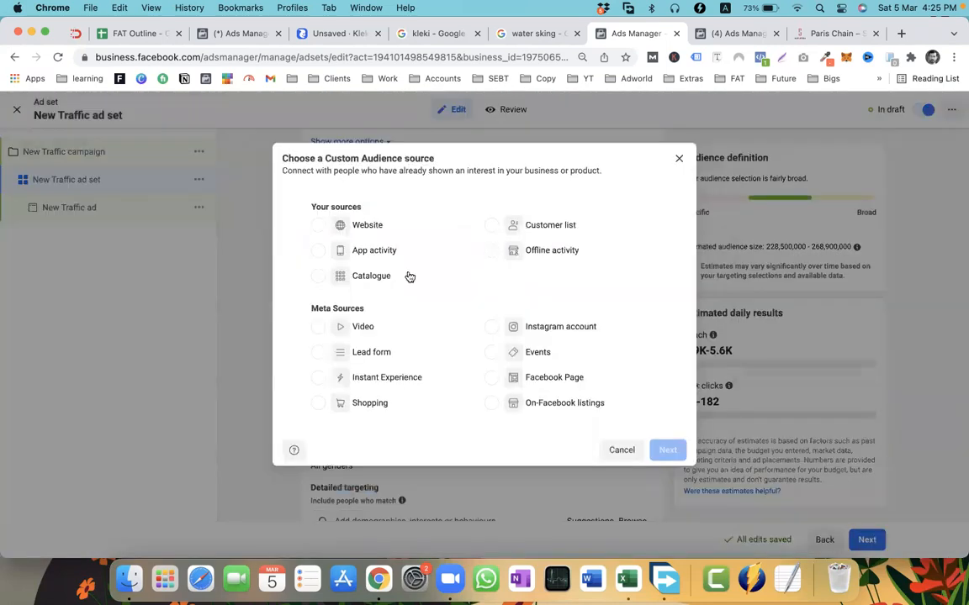
left_click(331, 279)
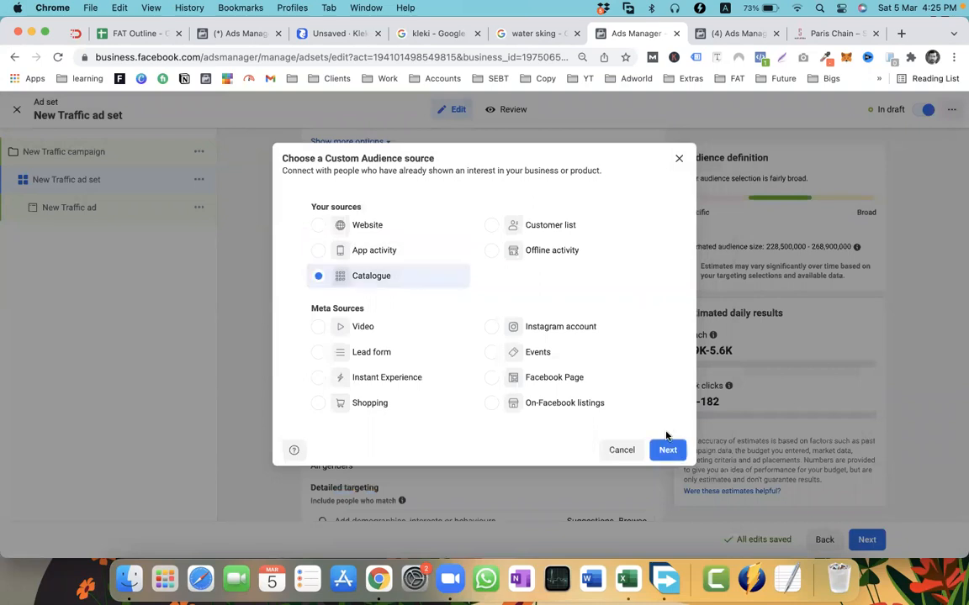
key("Escape")
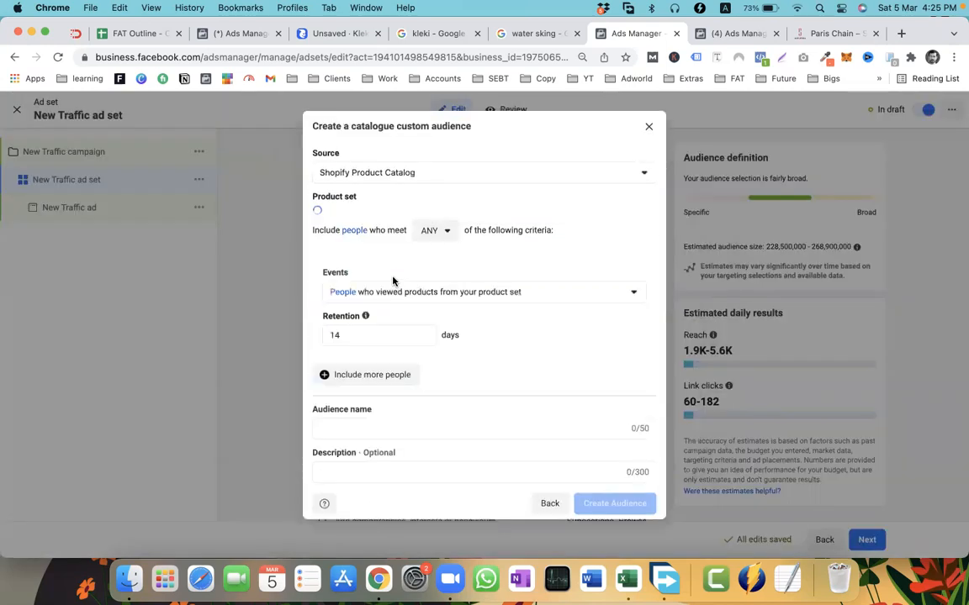
Review the inclusion criteria and the event options of the catalogue custom audience
left_click(411, 302)
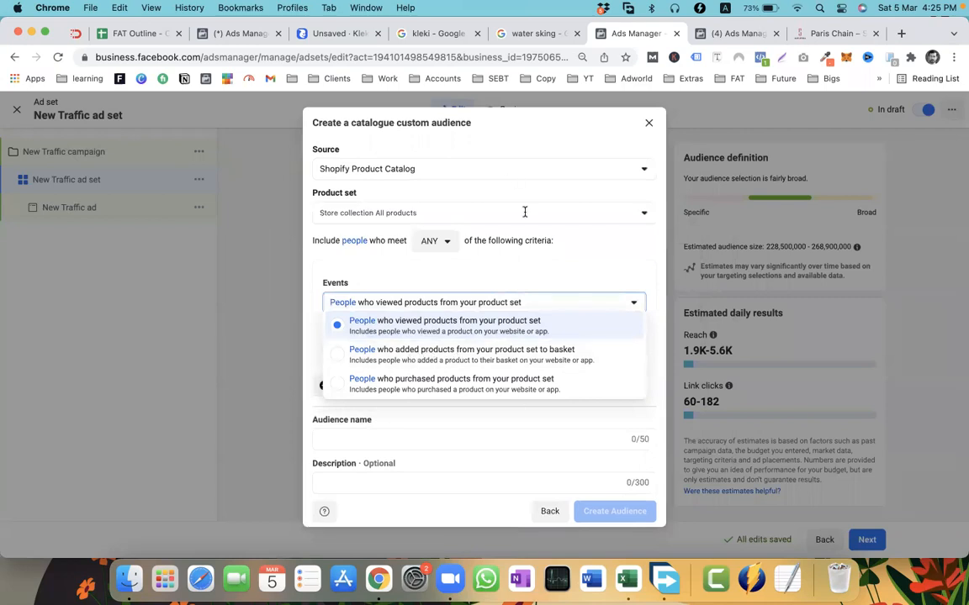
left_click(476, 240)
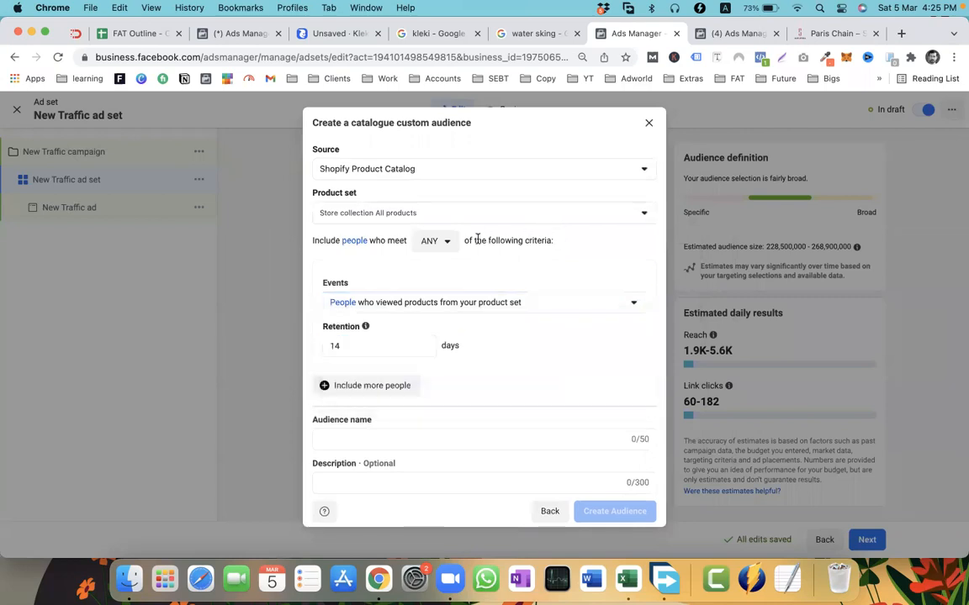
left_click_drag(477, 239, 545, 241)
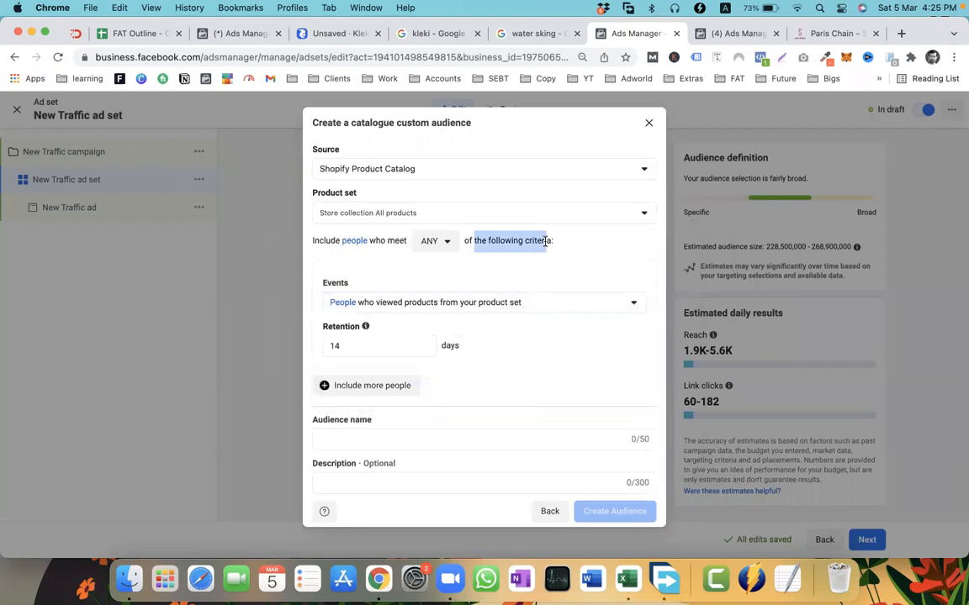
left_click(395, 301)
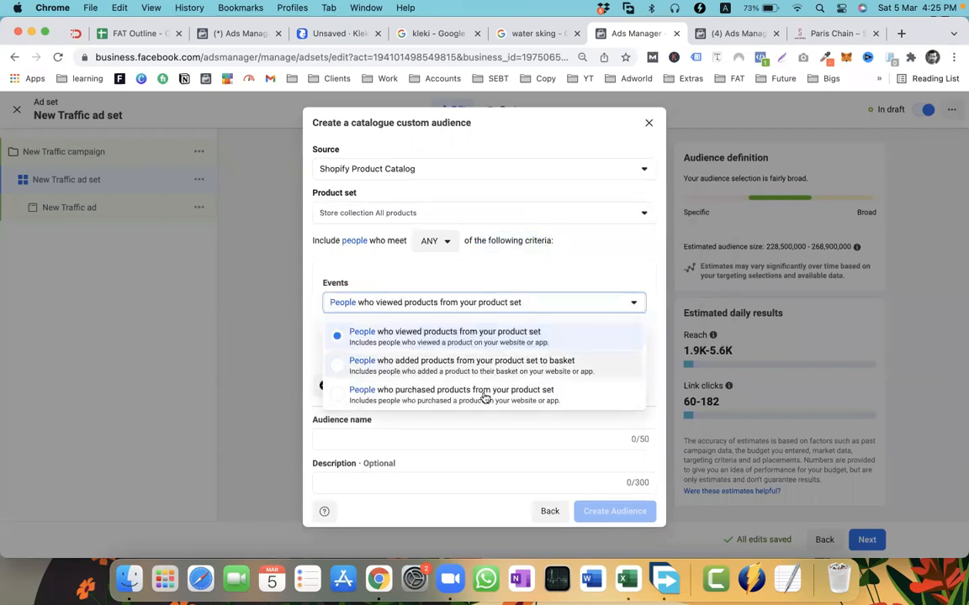
left_click(462, 269)
Discard the catalogue audience and start a custom audience with Lead form as the source
left_click(648, 123)
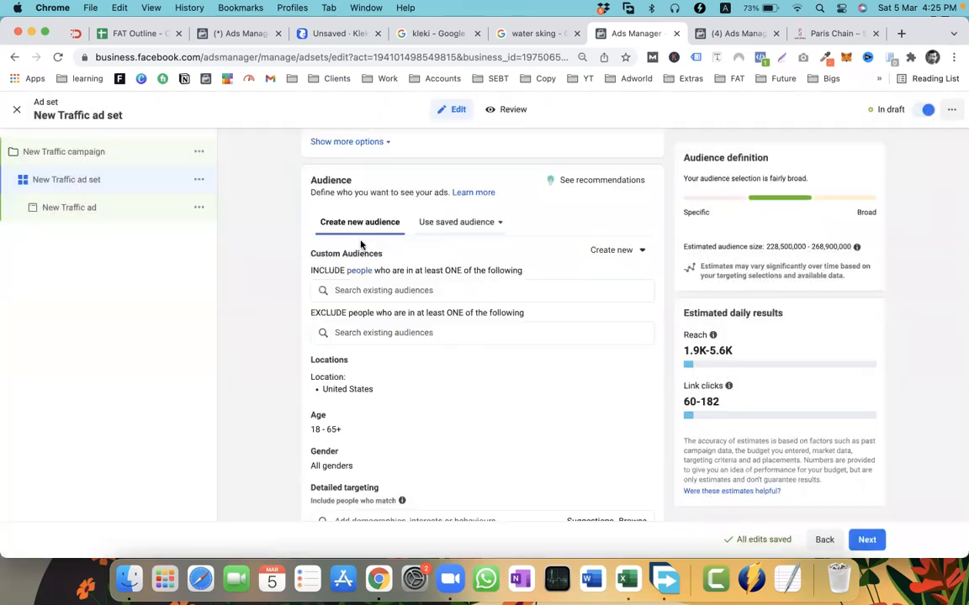
left_click(612, 253)
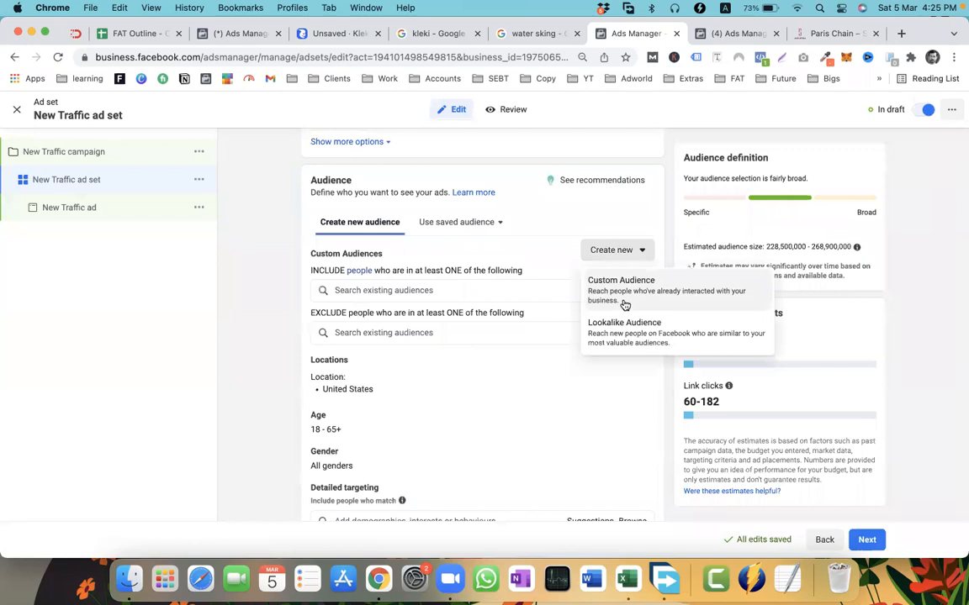
left_click(621, 291)
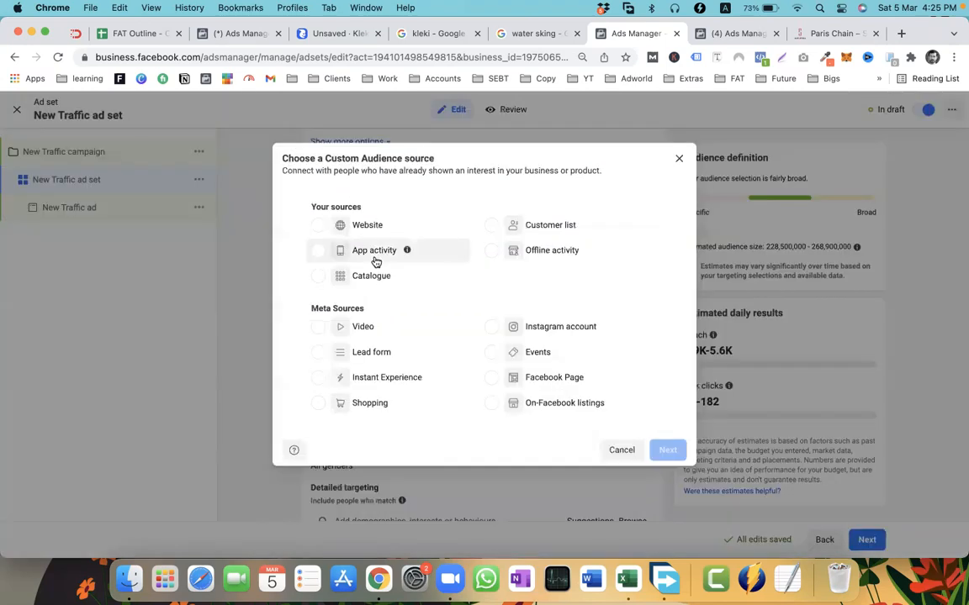
left_click(328, 354)
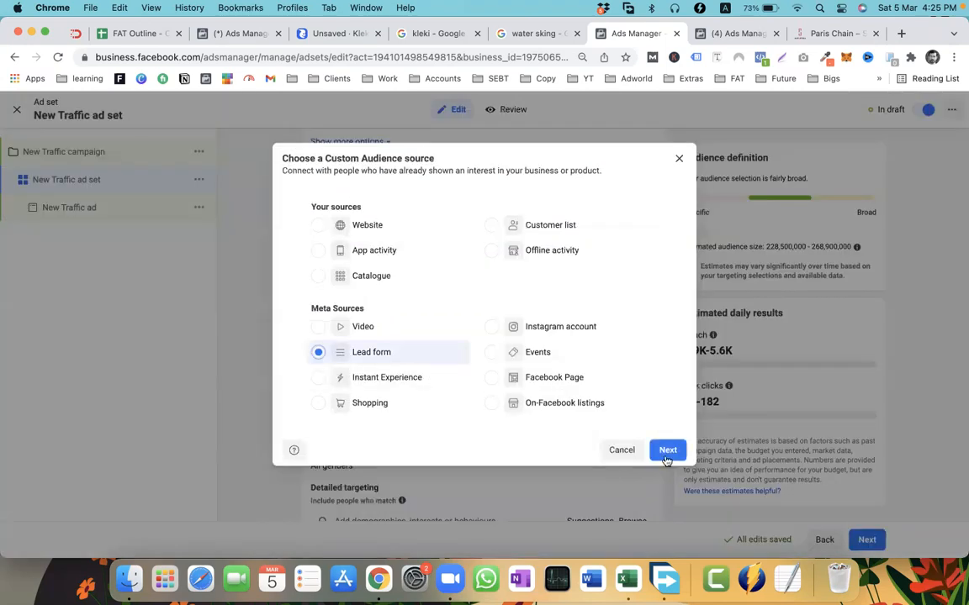
left_click(667, 451)
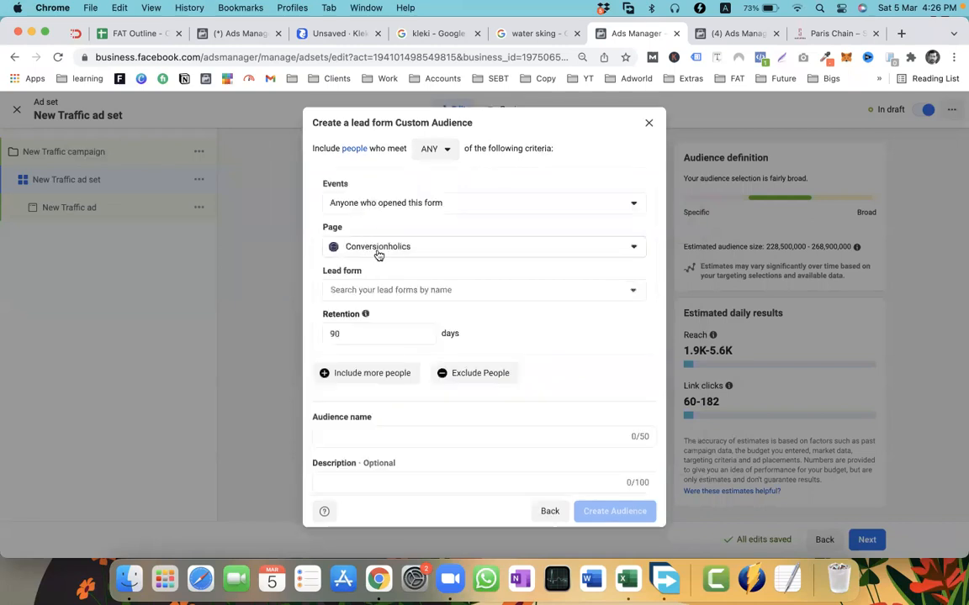
Set the lead form audience's page to Saffy Jewels and include the Instant Email form
left_click(380, 251)
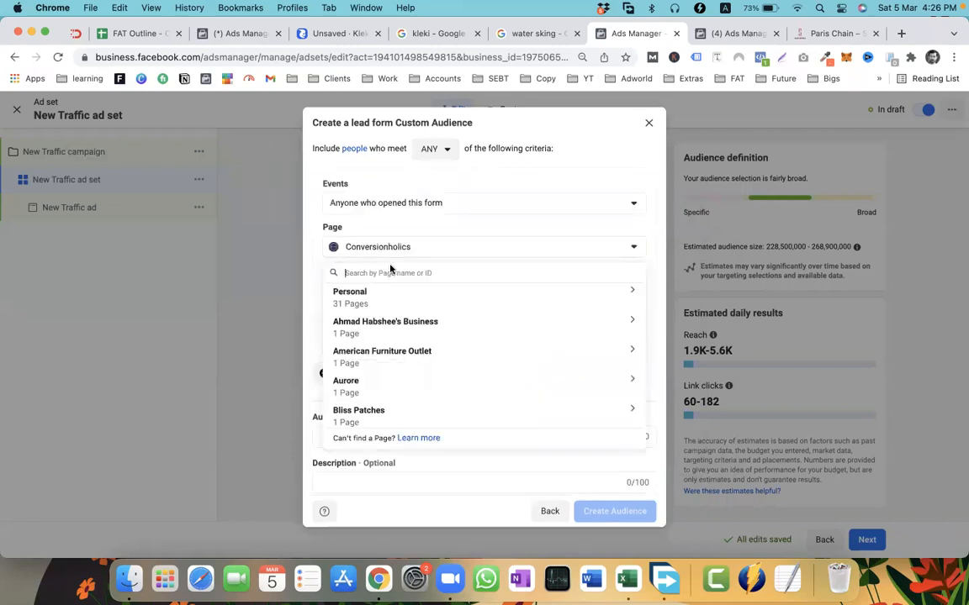
type("saff")
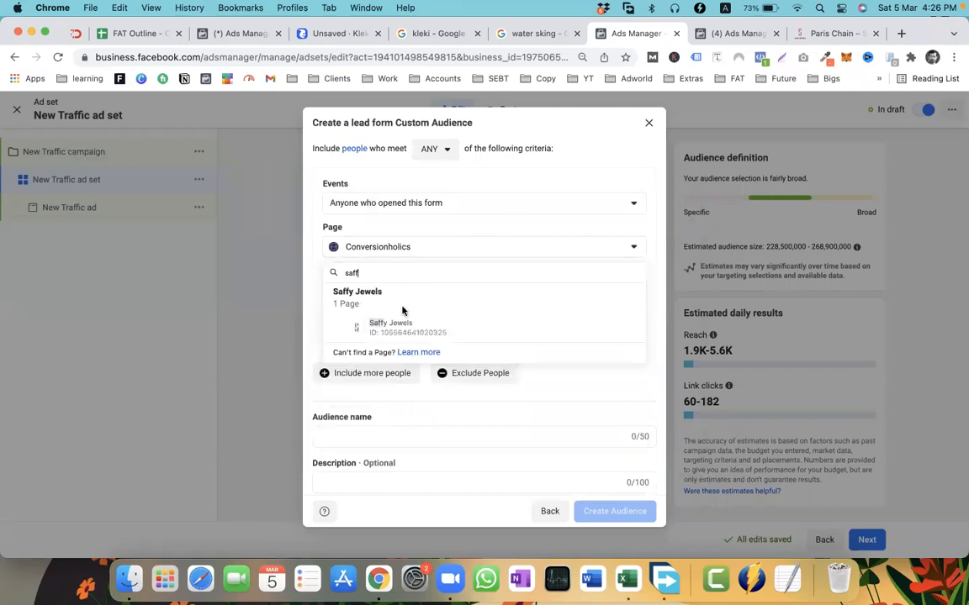
left_click(402, 313)
left_click(375, 292)
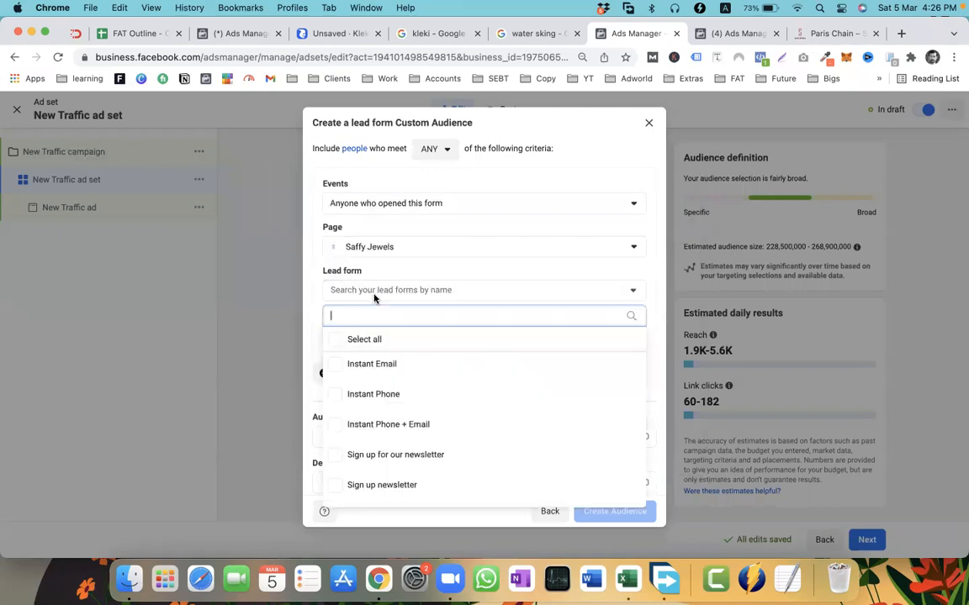
scroll(510, 285, "down", 1)
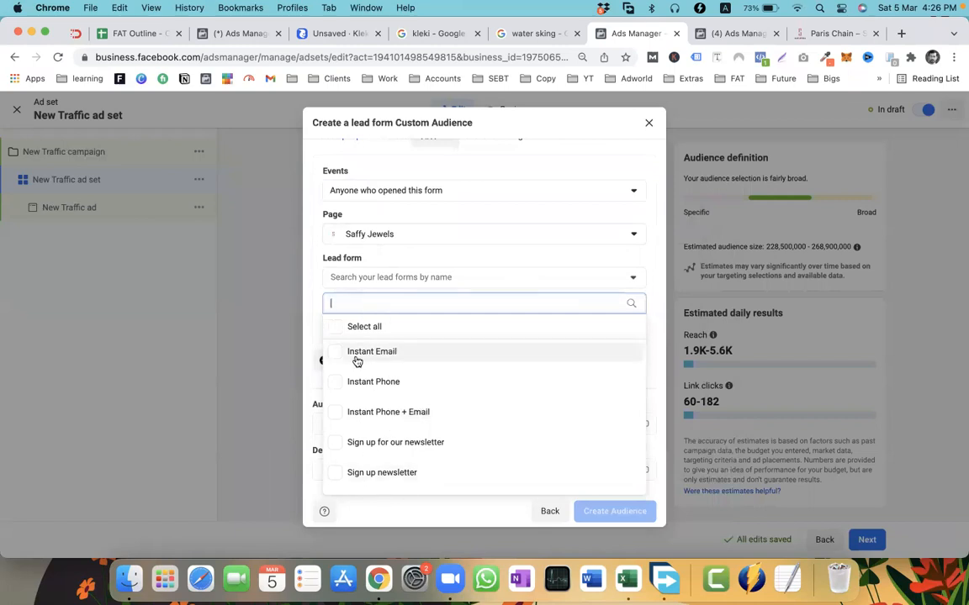
left_click(336, 352)
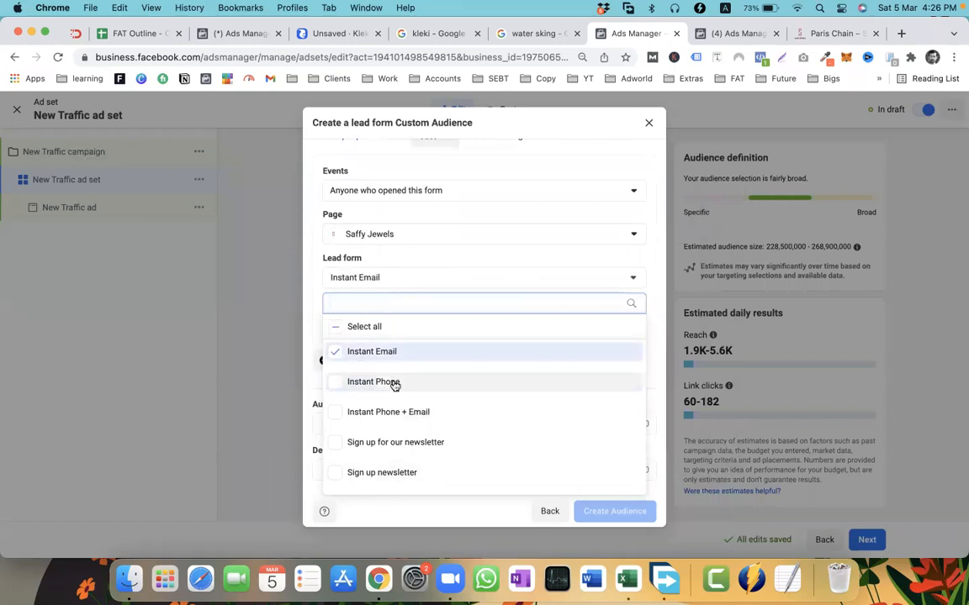
Add the Instant Phone + Email form to the lead form audience and read the explanation of its retention period
left_click(387, 412)
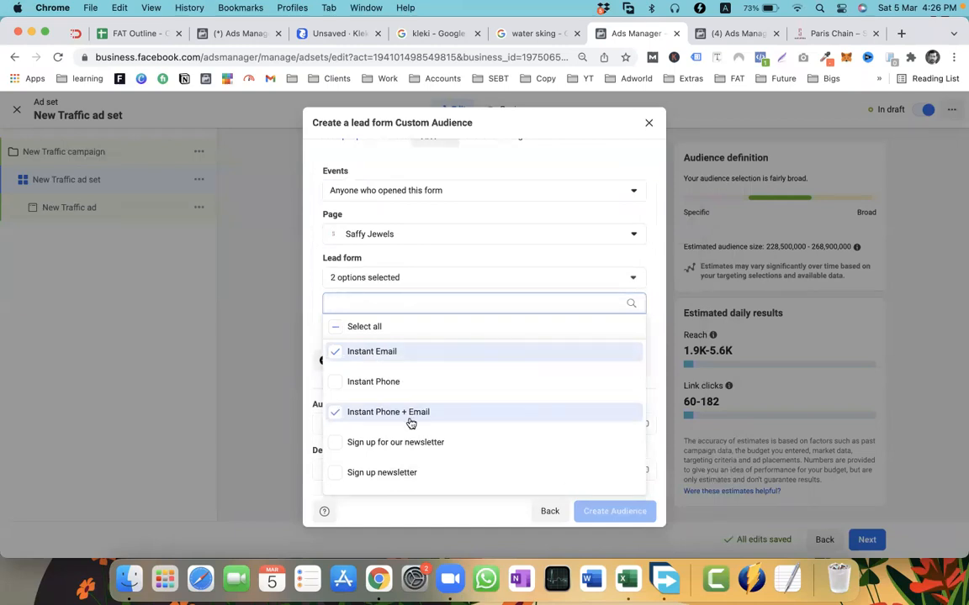
left_click(352, 277)
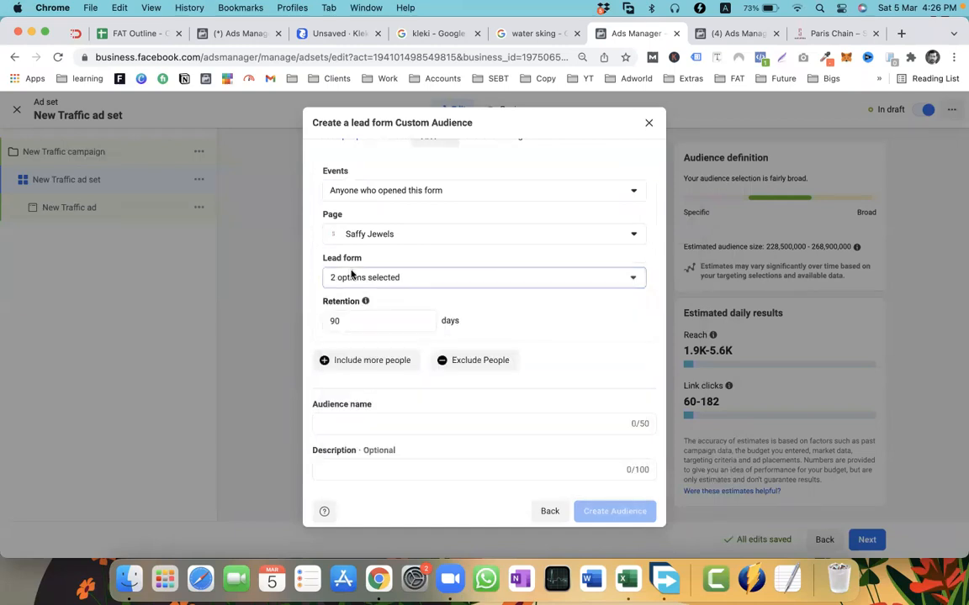
left_click(358, 320)
left_click(367, 303)
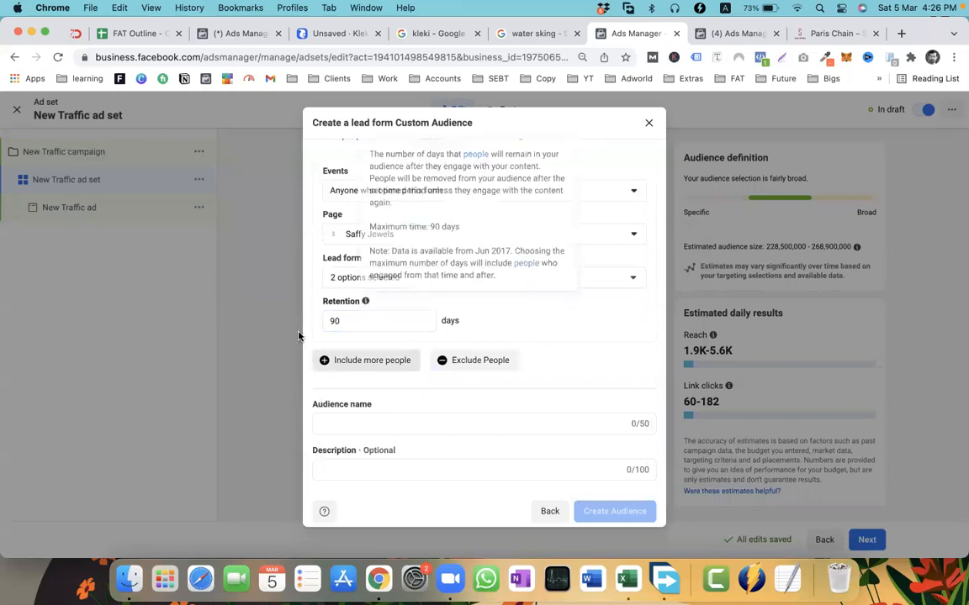
mouse_move(367, 303)
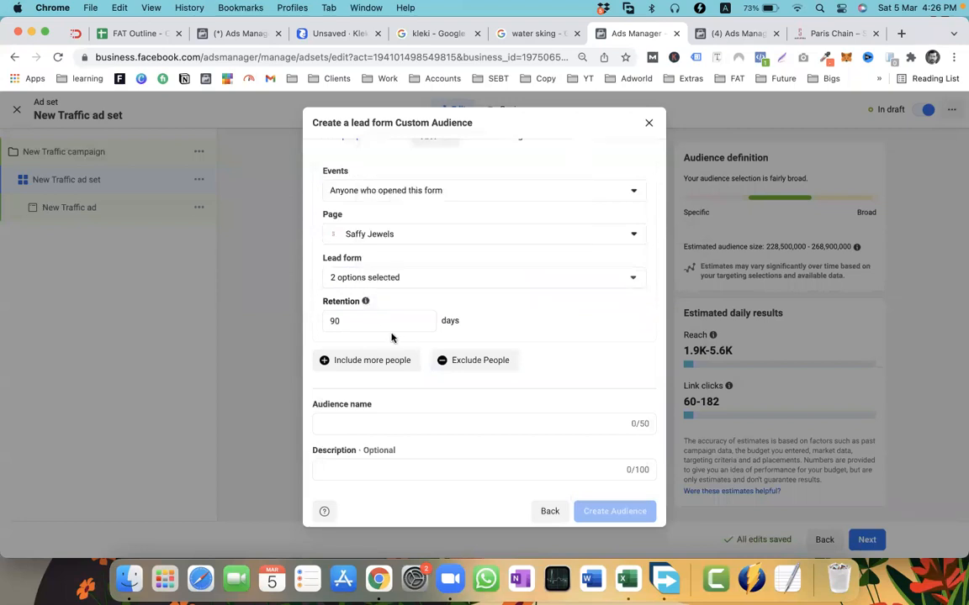
Review the event options and the retention period of the lead form audience
left_click(402, 280)
left_click(380, 178)
left_click(346, 193)
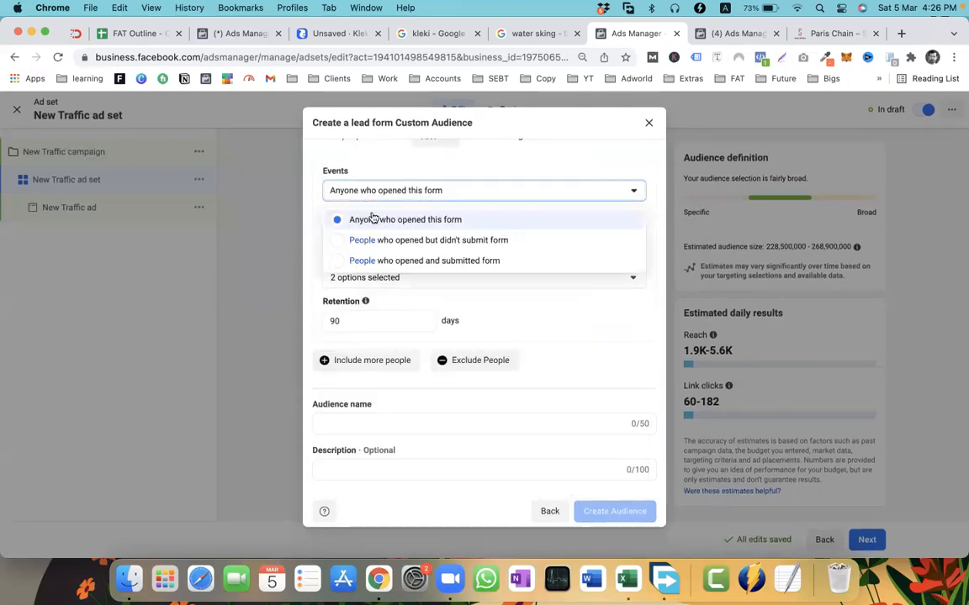
left_click(372, 158)
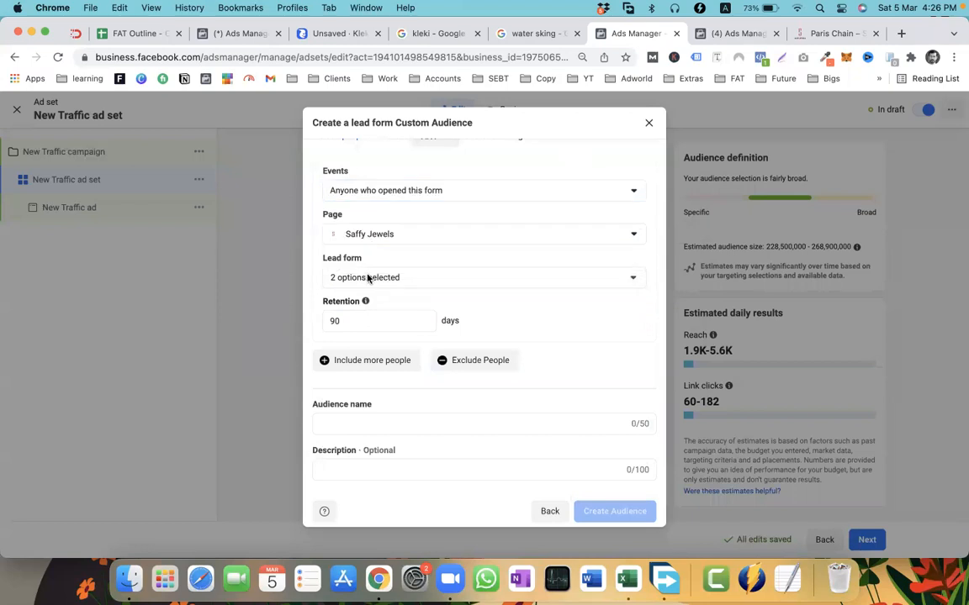
double_click(357, 318)
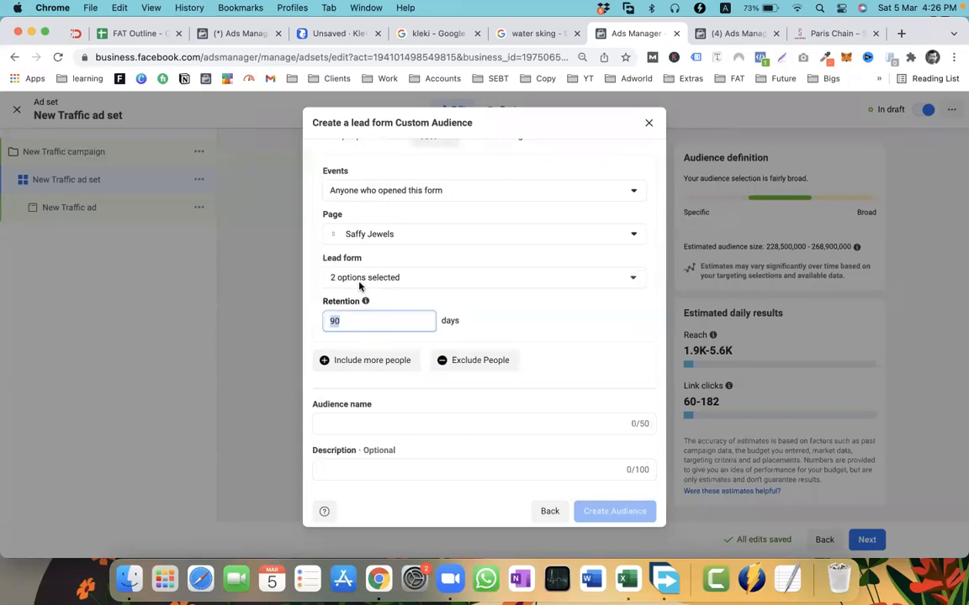
Set the lead form audience's event to people who opened but didn't submit the form
left_click(387, 194)
left_click(386, 196)
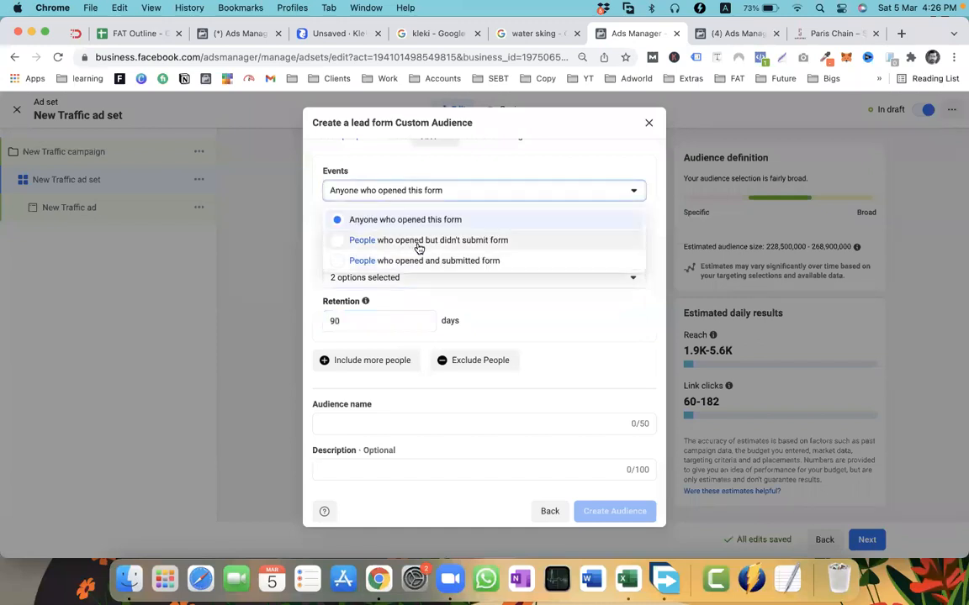
left_click(418, 242)
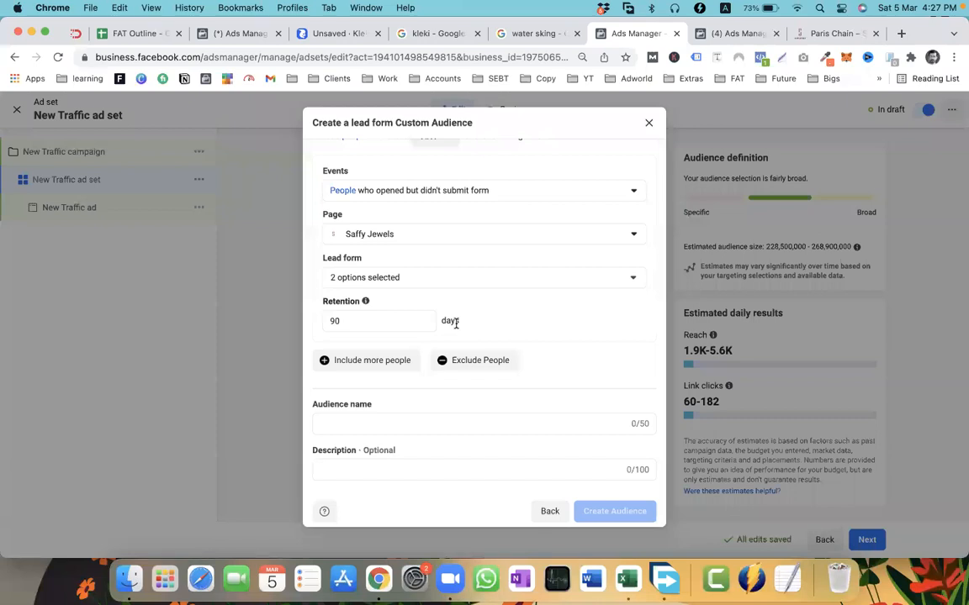
Change the lead form audience's event to people who opened and submitted the form
left_click(420, 192)
left_click(416, 266)
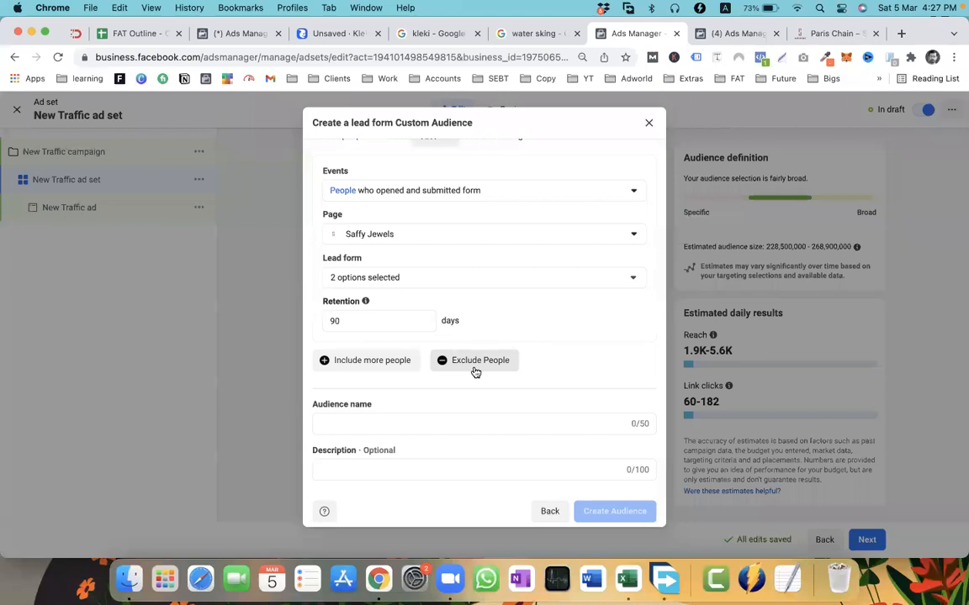
left_click(382, 192)
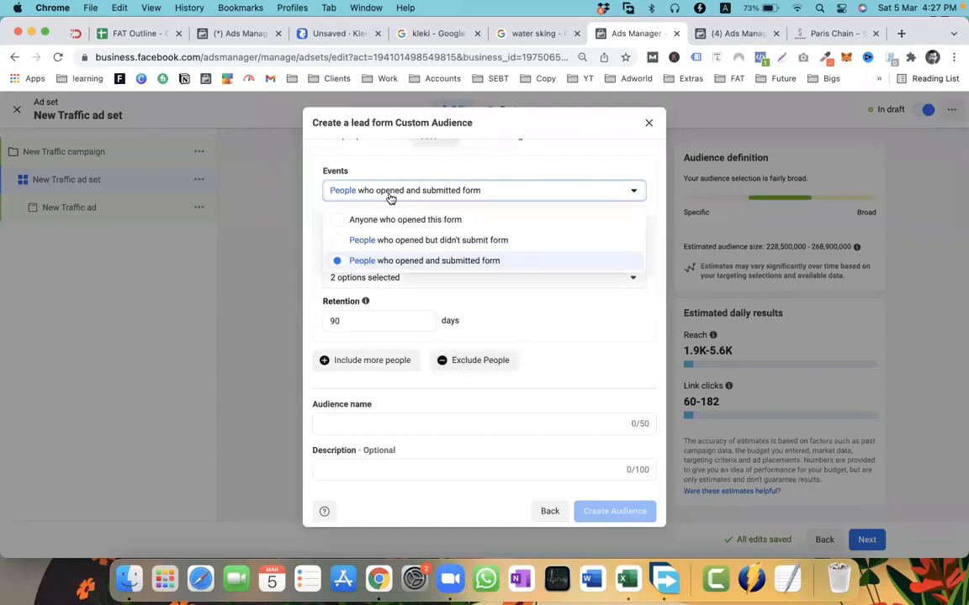
left_click(390, 195)
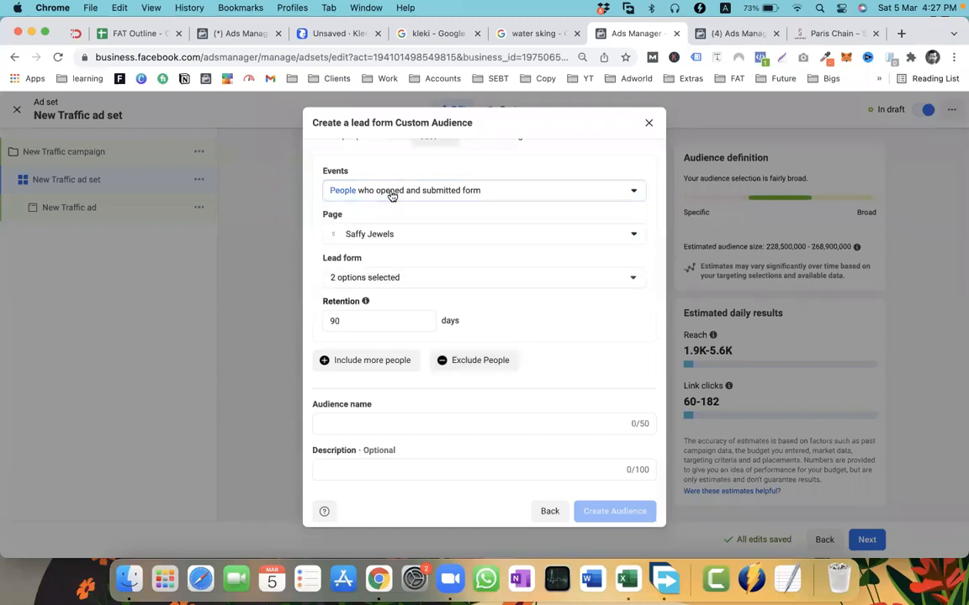
Discard the lead form audience and start a custom audience with Instant Experience as the source
left_click(551, 512)
left_click(385, 378)
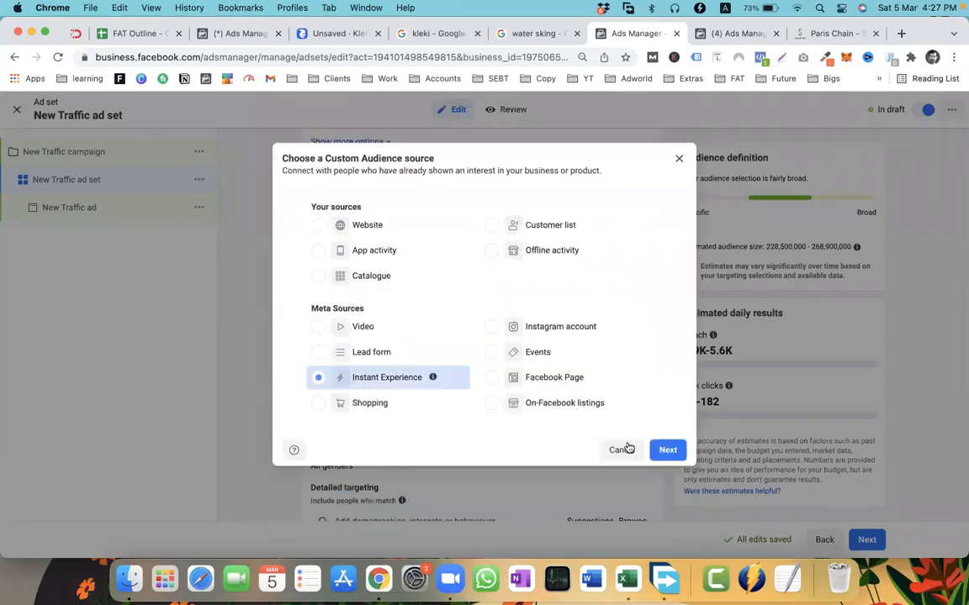
left_click(668, 450)
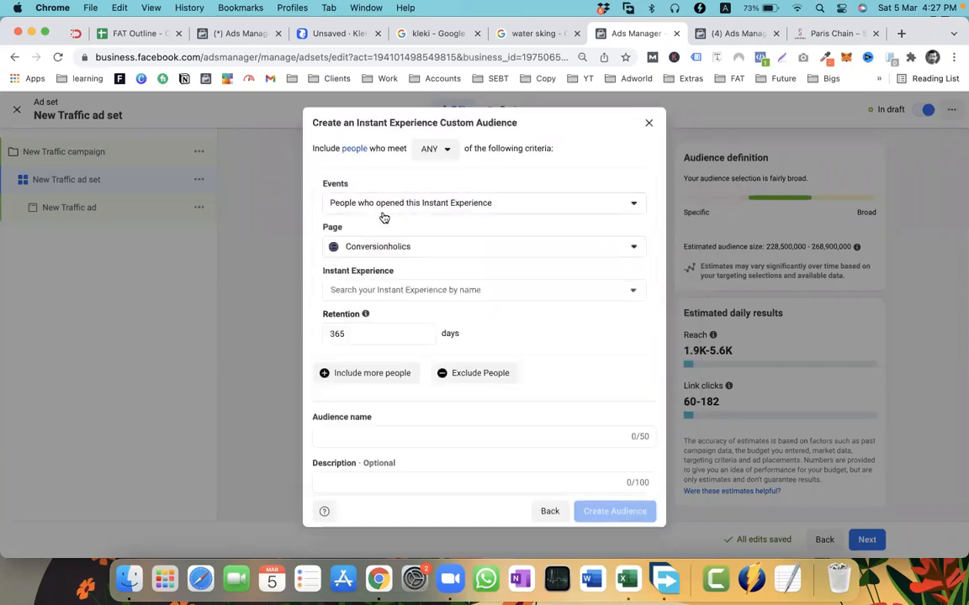
Set the event to people who clicked any links in this Instant Experience and check which Instant Experiences the page offers
left_click(425, 205)
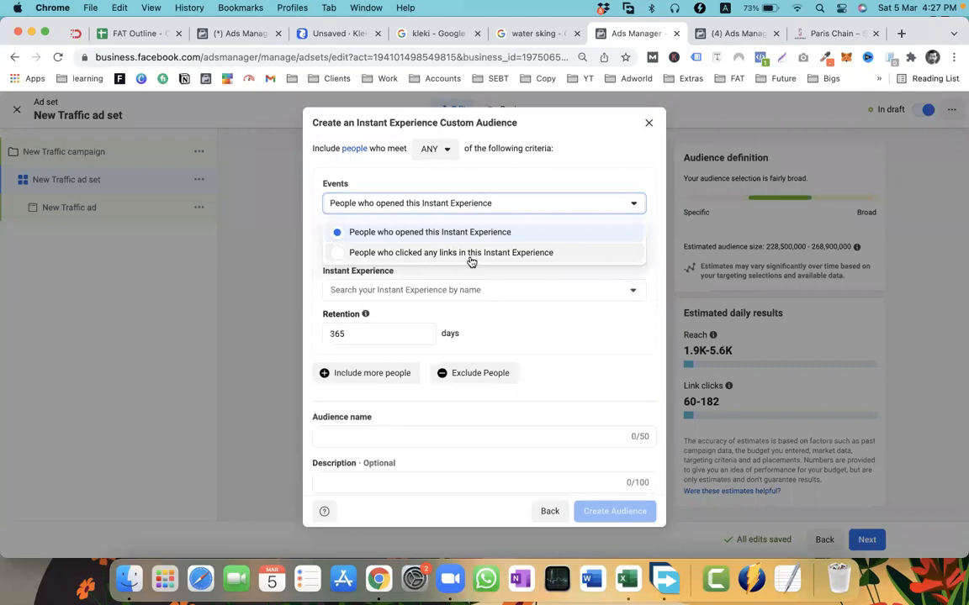
left_click(386, 249)
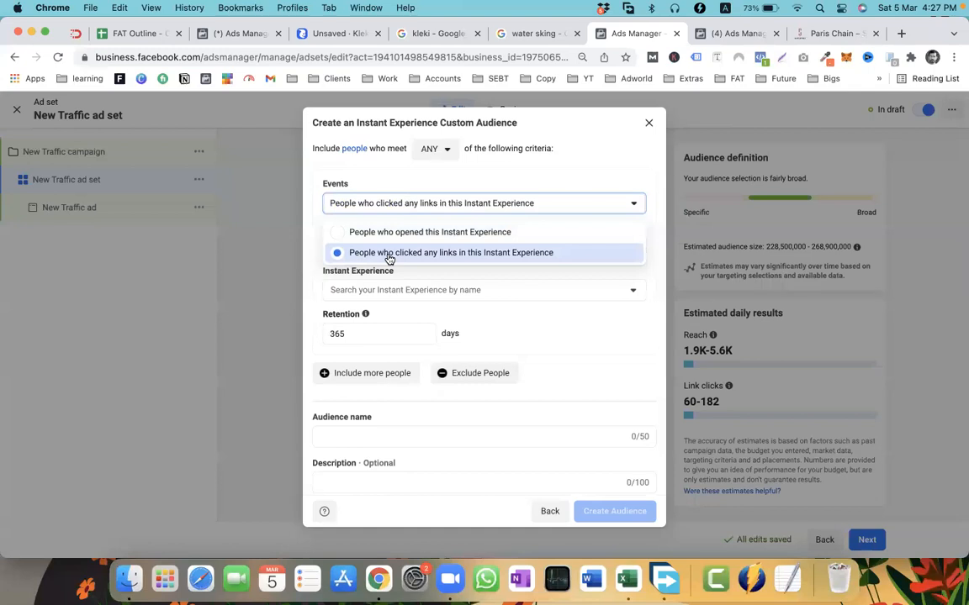
left_click(428, 285)
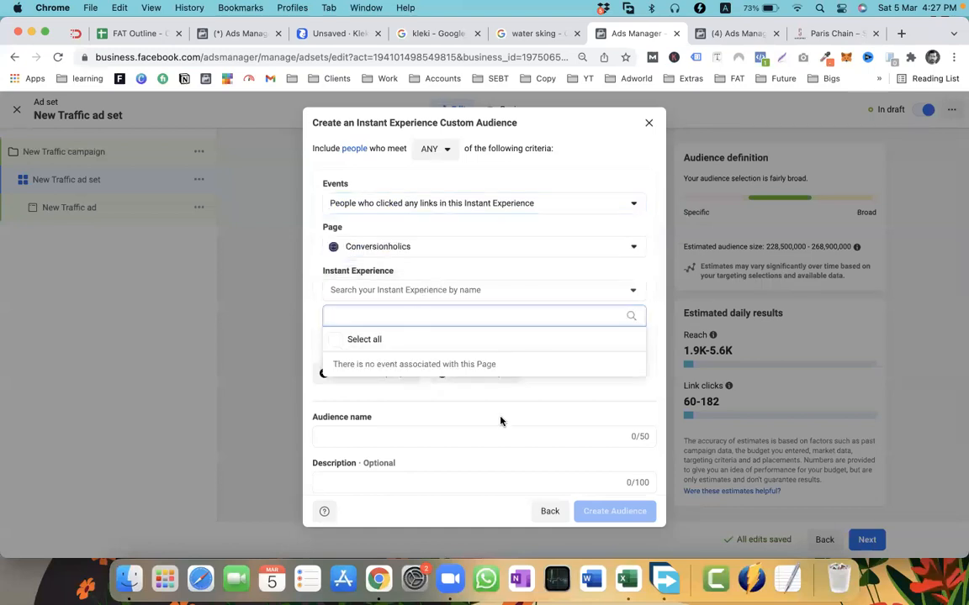
left_click(404, 410)
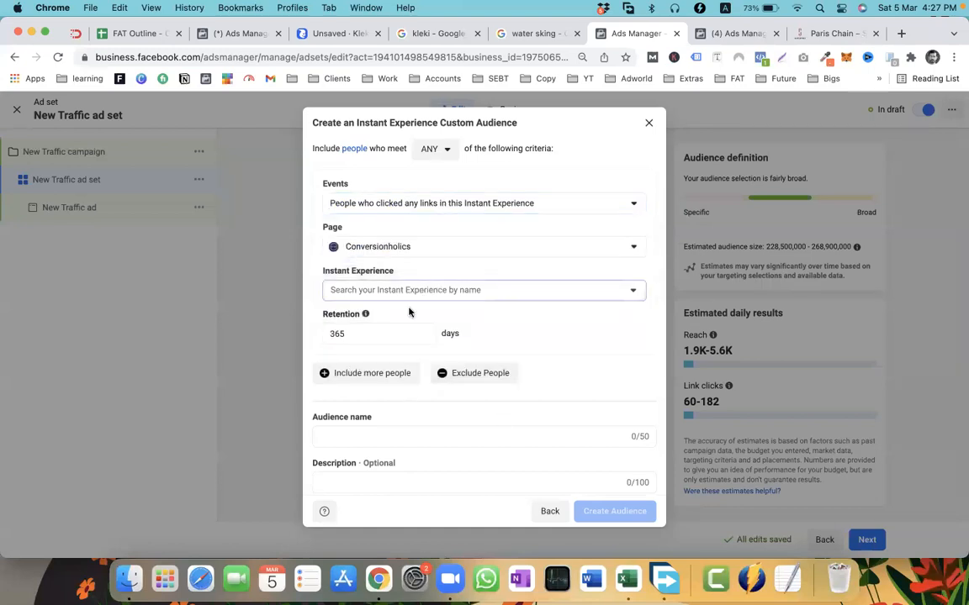
Replace the Instant Experience audience with an Offline activity one, check its ANY/ALL criteria options, and close it unsaved
left_click(549, 512)
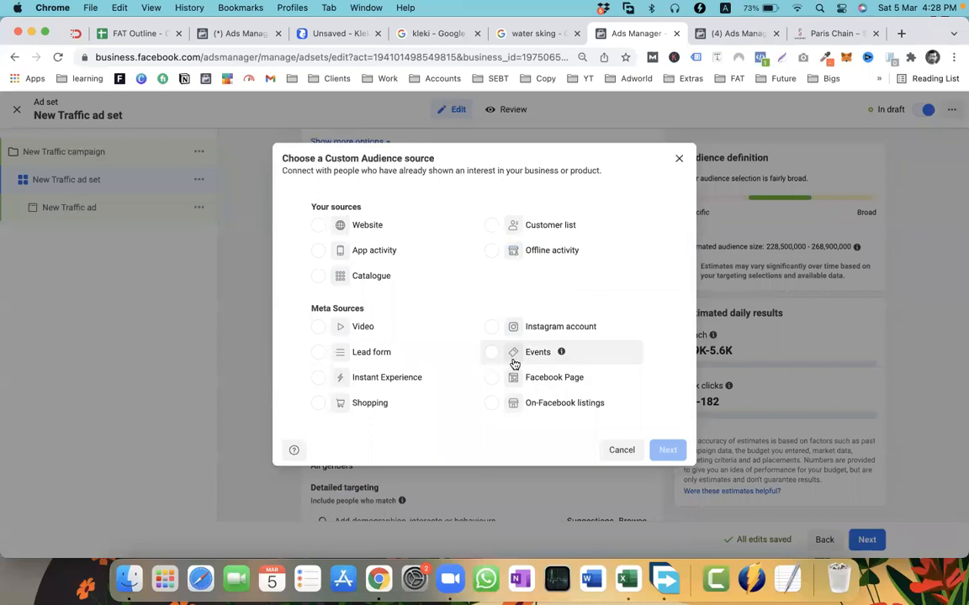
left_click(505, 253)
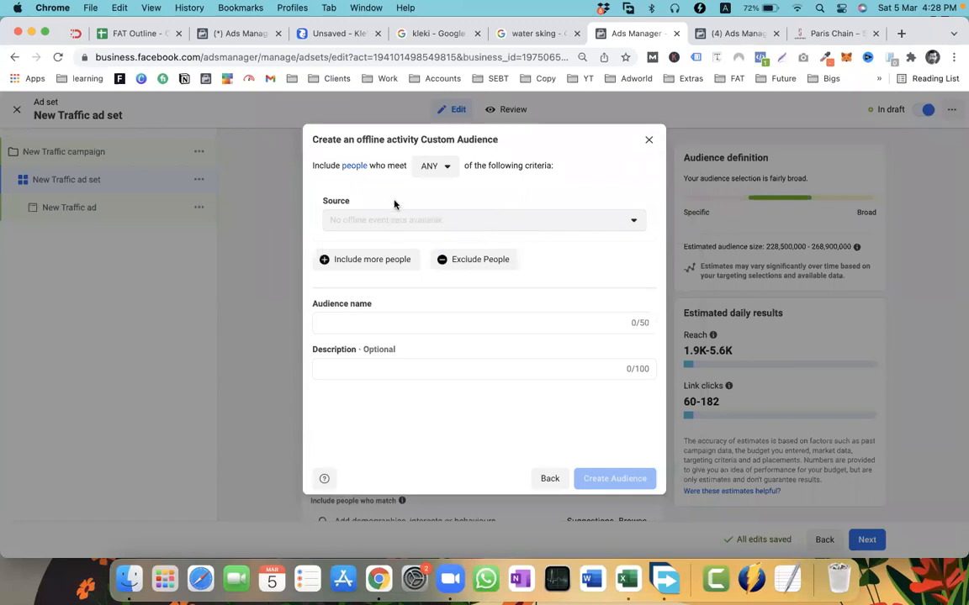
left_click(439, 165)
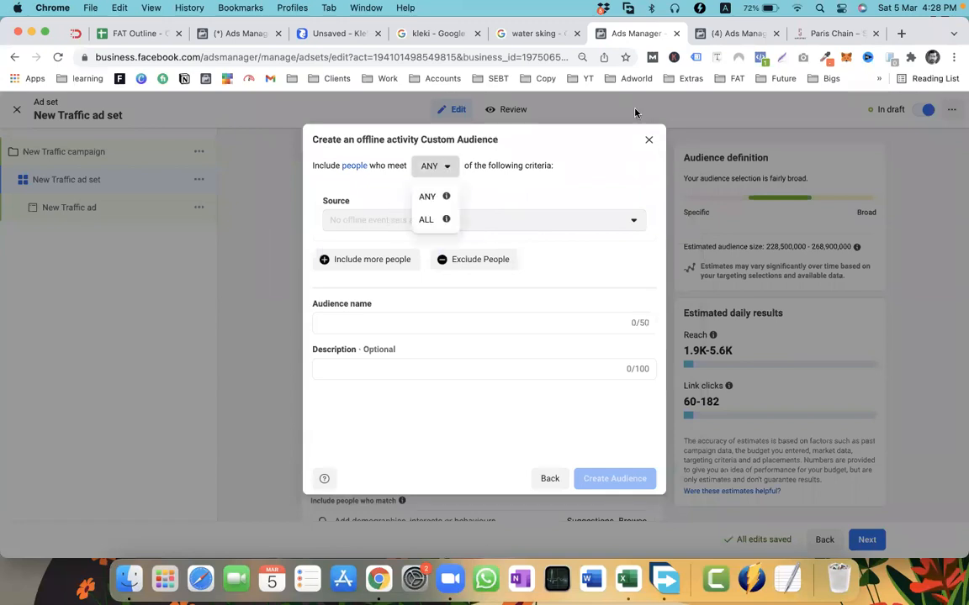
left_click(649, 140)
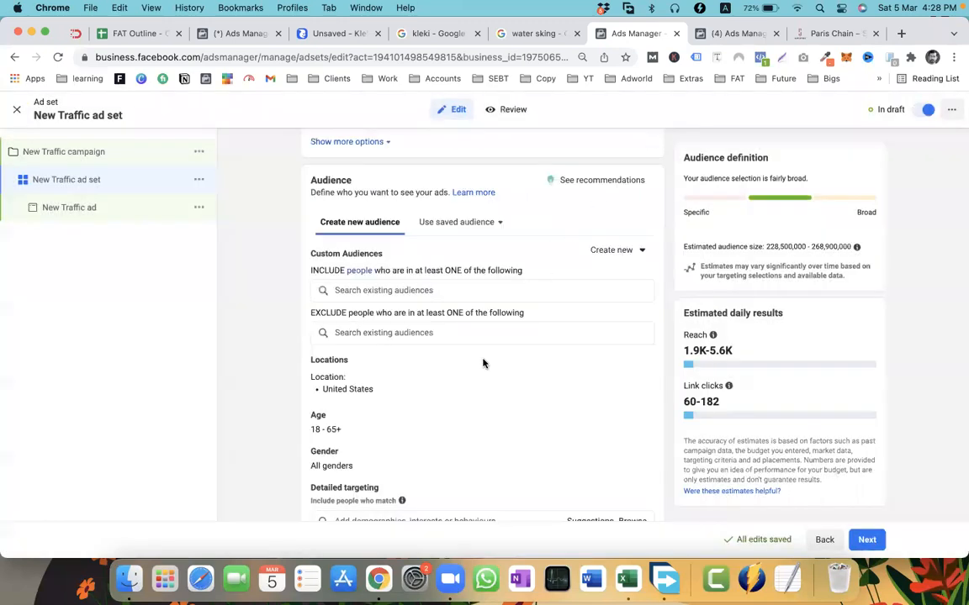
Review the ad set's audience settings and the list of available custom audience sources without choosing one
scroll(472, 372, "down", 3)
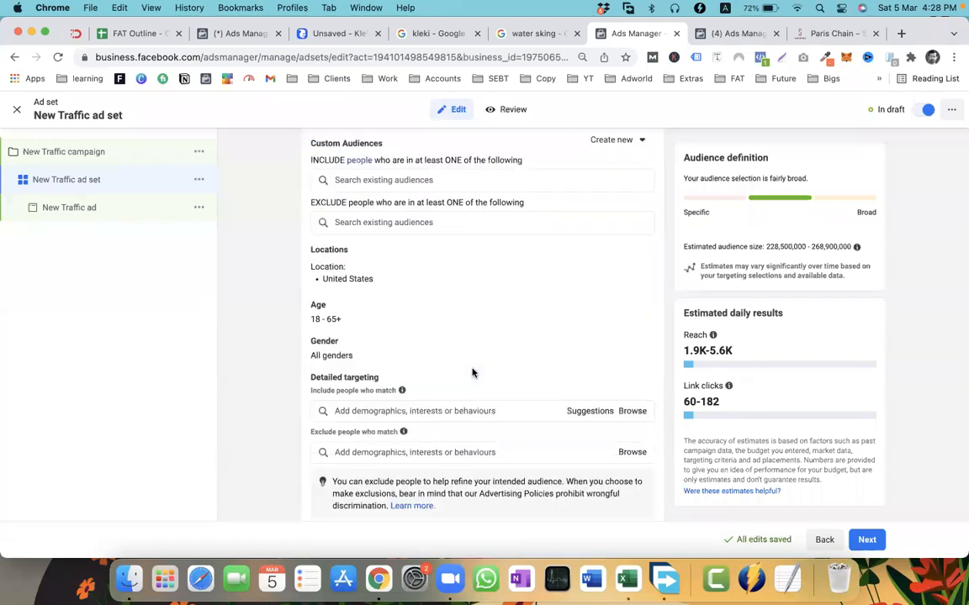
scroll(472, 373, "down", 2)
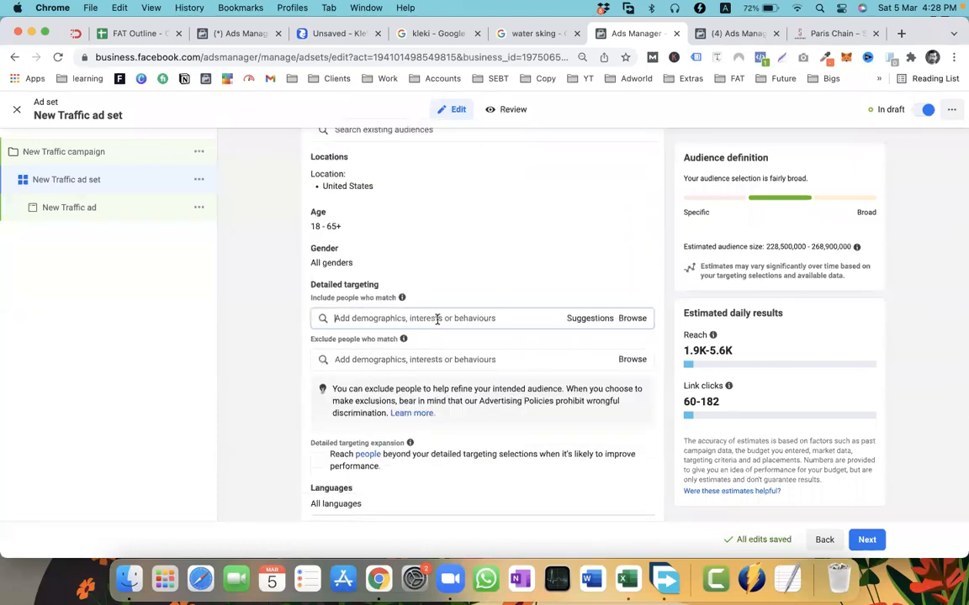
scroll(436, 320, "up", 5)
left_click(616, 262)
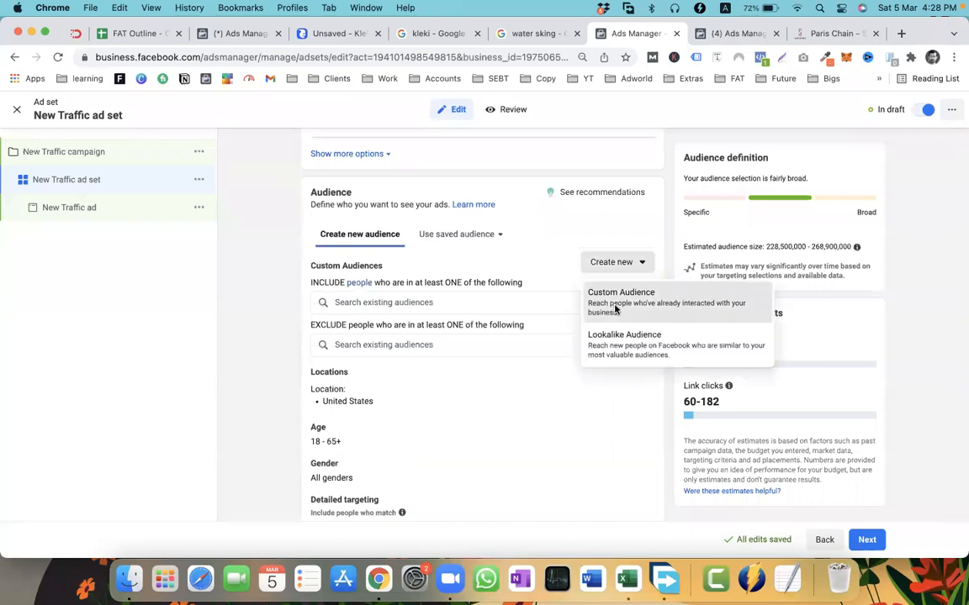
left_click(615, 307)
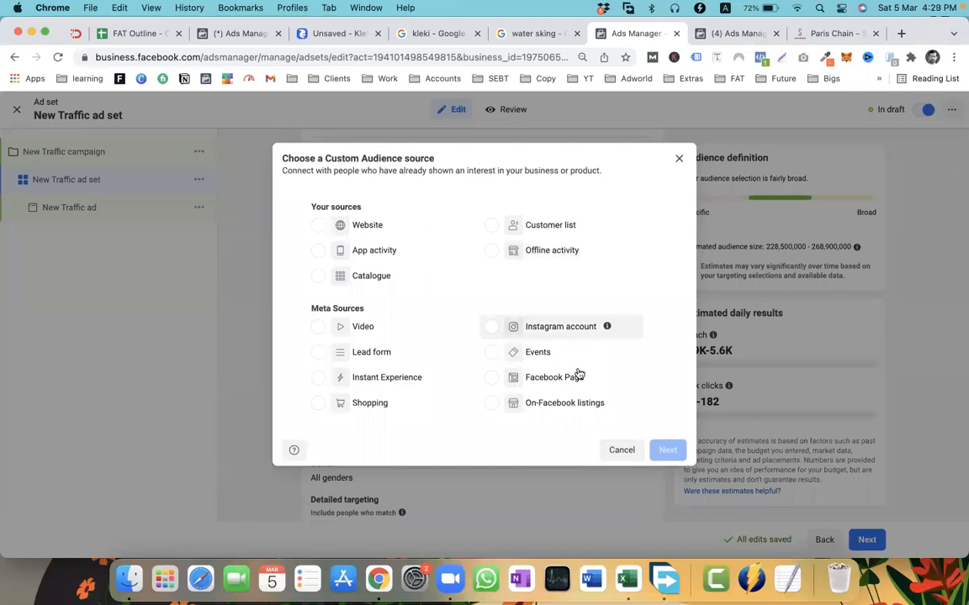
left_click(621, 452)
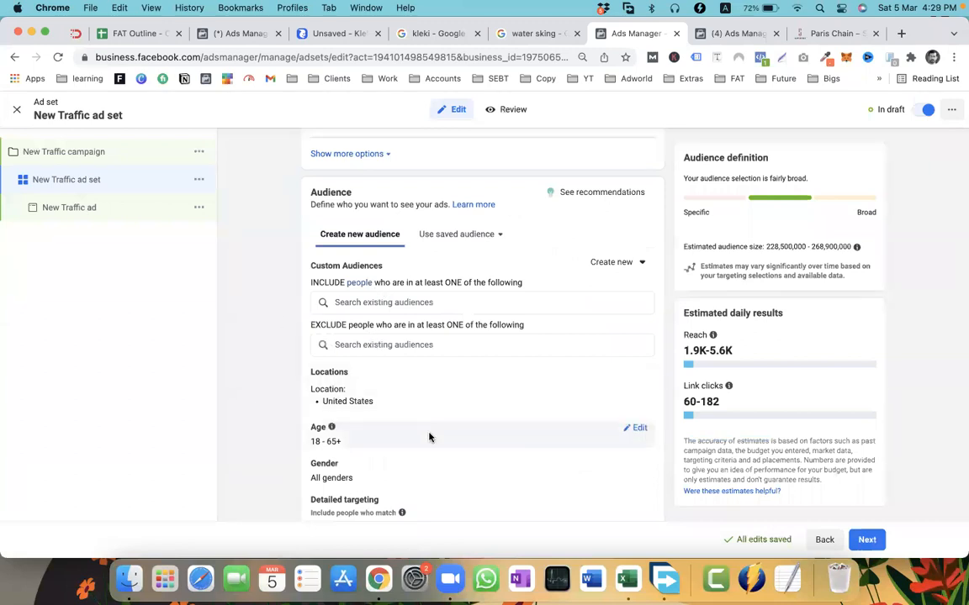
left_click(449, 577)
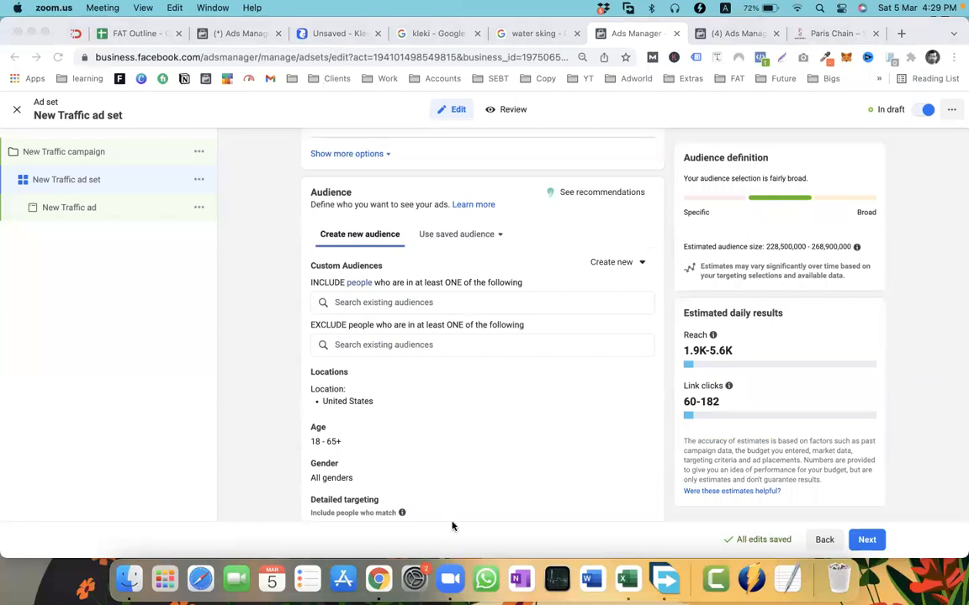
left_click(553, 227)
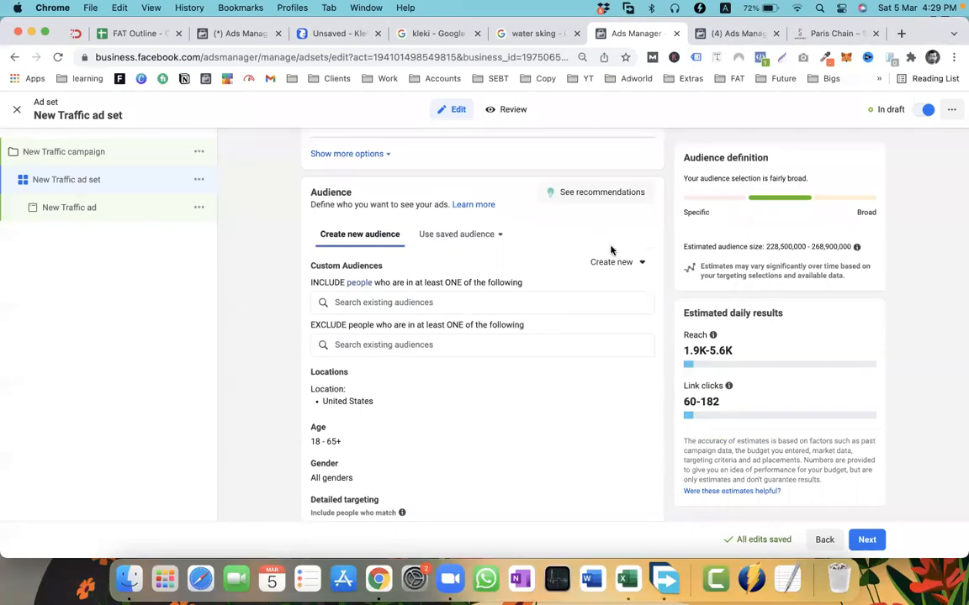
Start a new custom audience with Customer list as the source
left_click(498, 234)
left_click(546, 225)
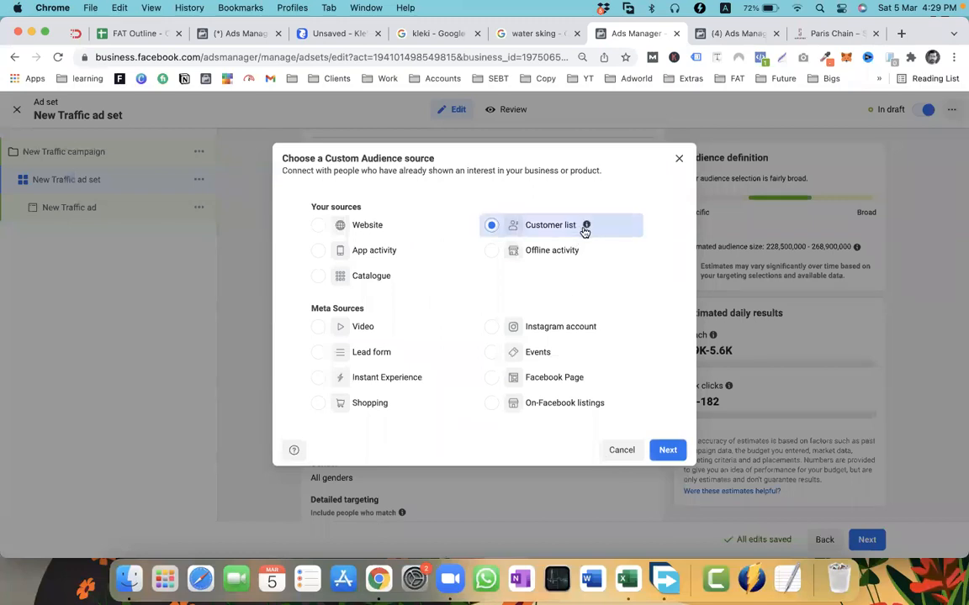
left_click(664, 450)
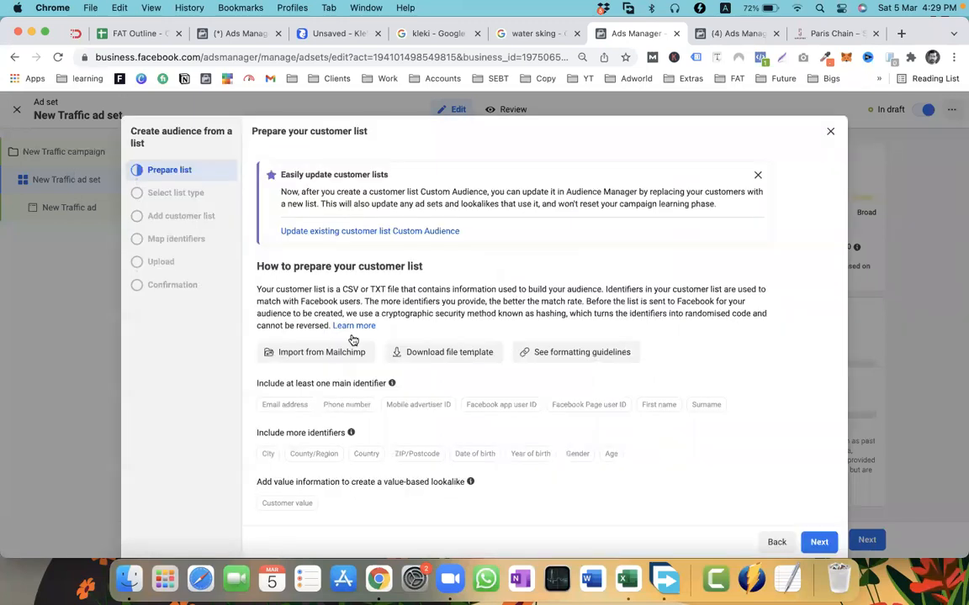
Download the customer list file template as example_value_based_audience_file.csv into the Downloads folder
scroll(379, 341, "down", 1)
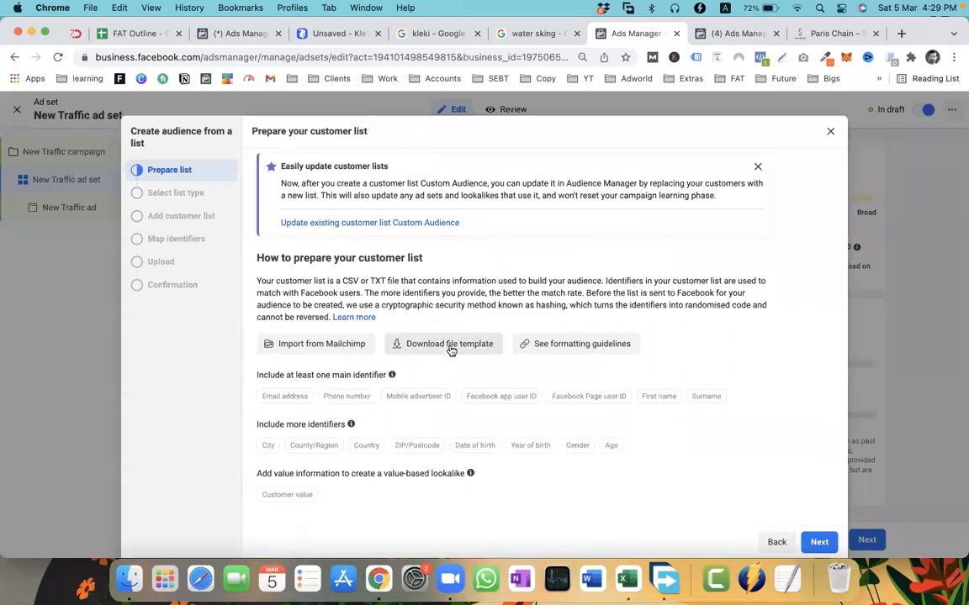
left_click(451, 349)
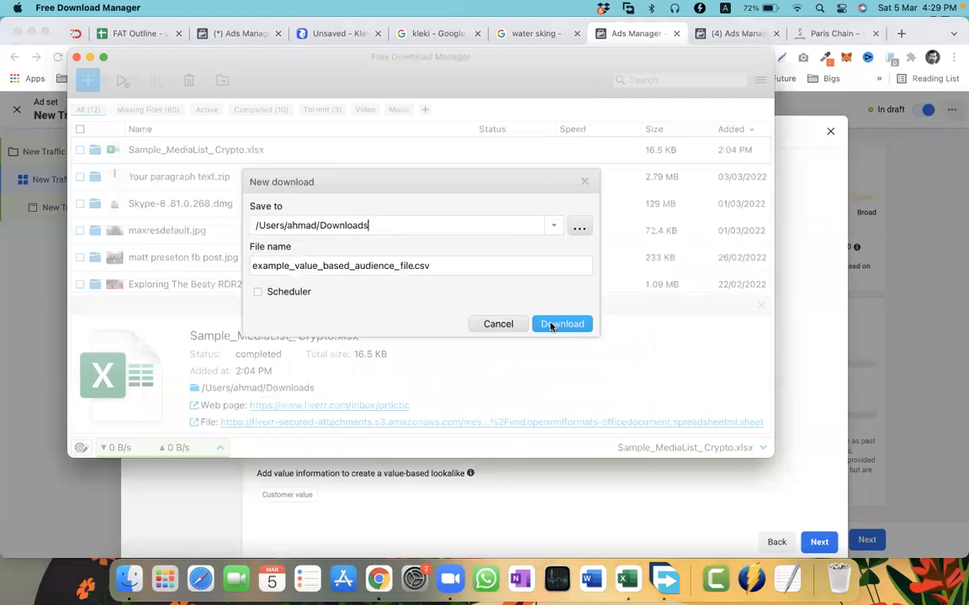
left_click(551, 326)
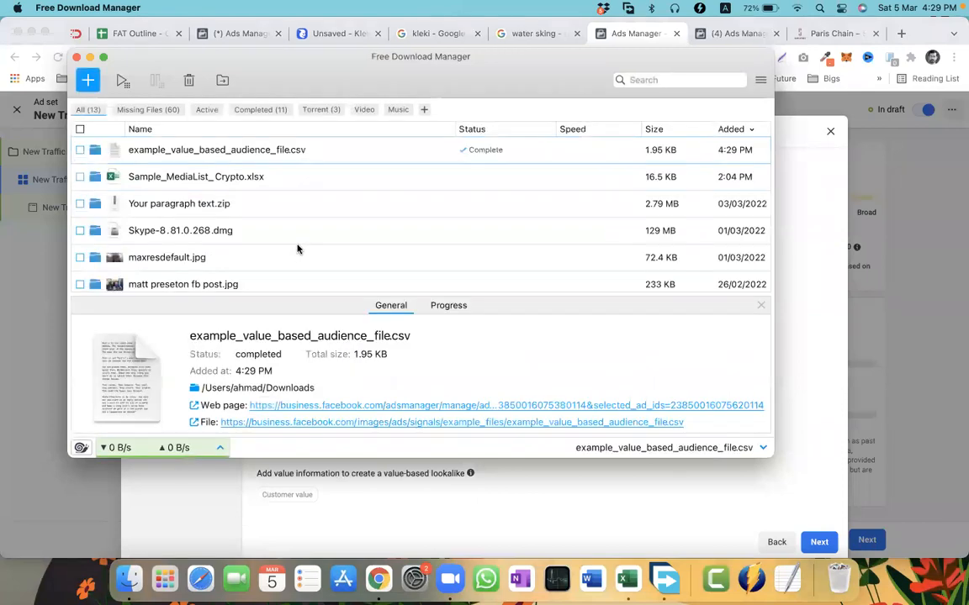
Open the downloaded example_value_based_audience_file.csv in Numbers and review its identifier columns from email and phone through country
right_click(183, 116)
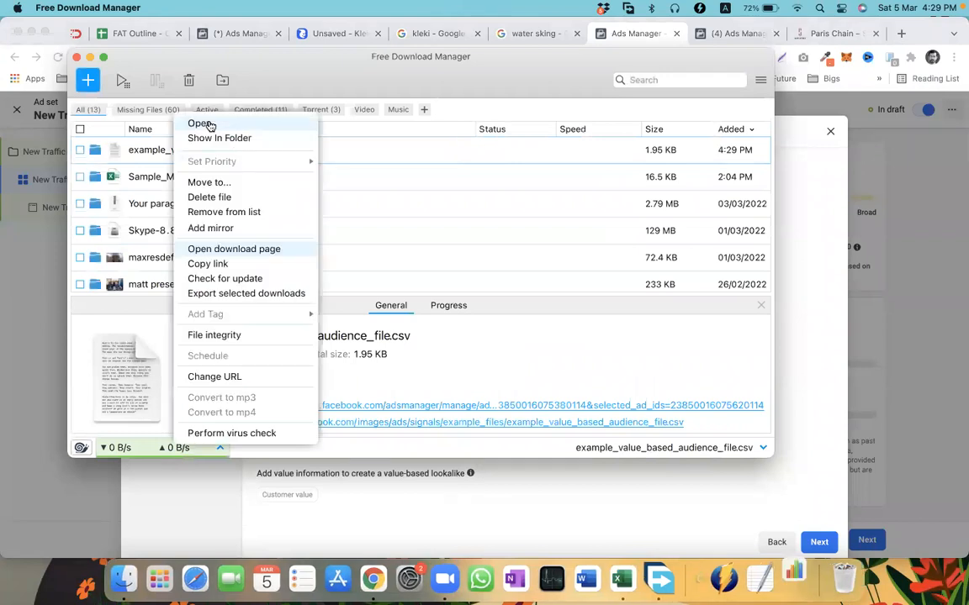
left_click(549, 388)
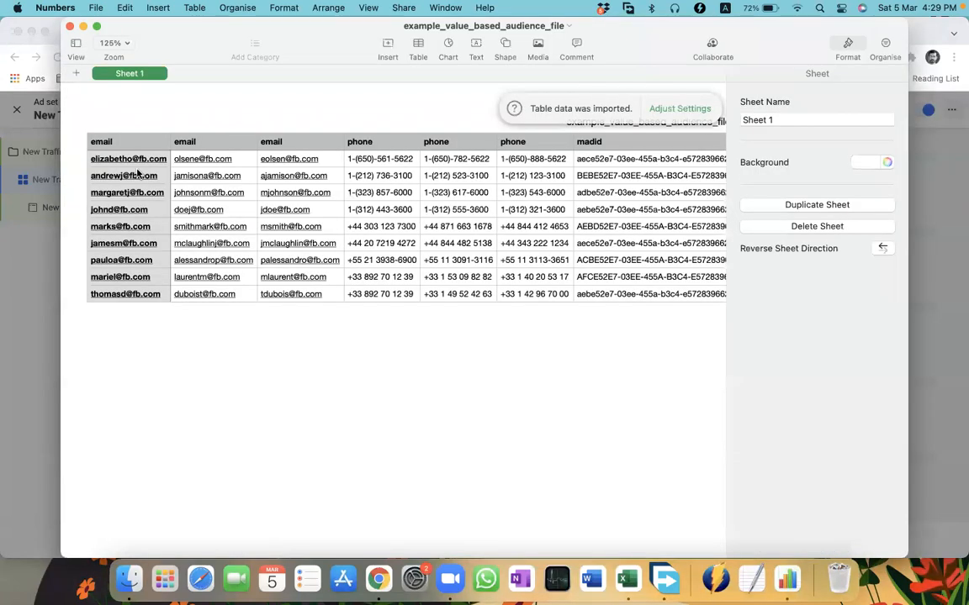
scroll(299, 174, "right", 2)
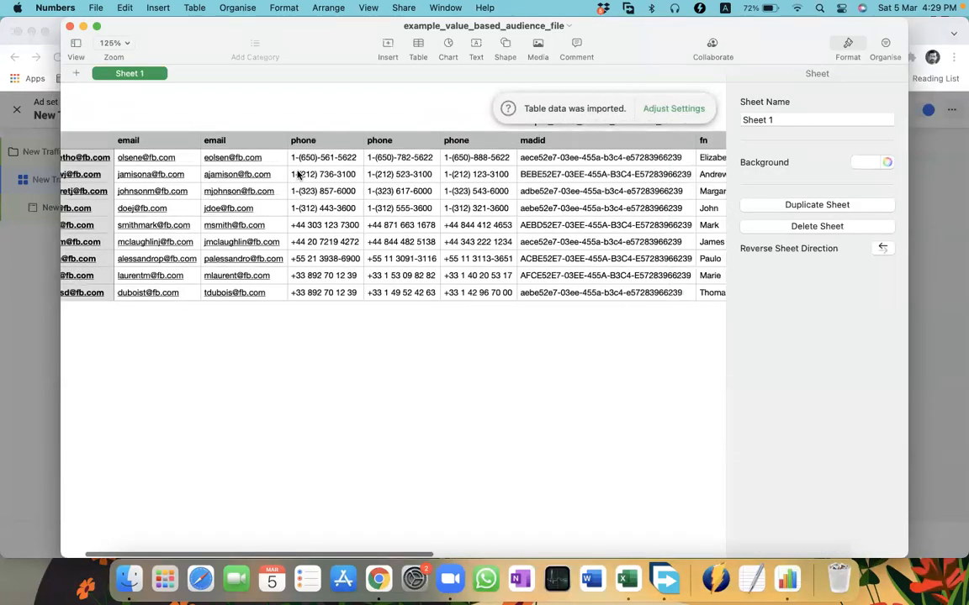
scroll(268, 148, "right", 1)
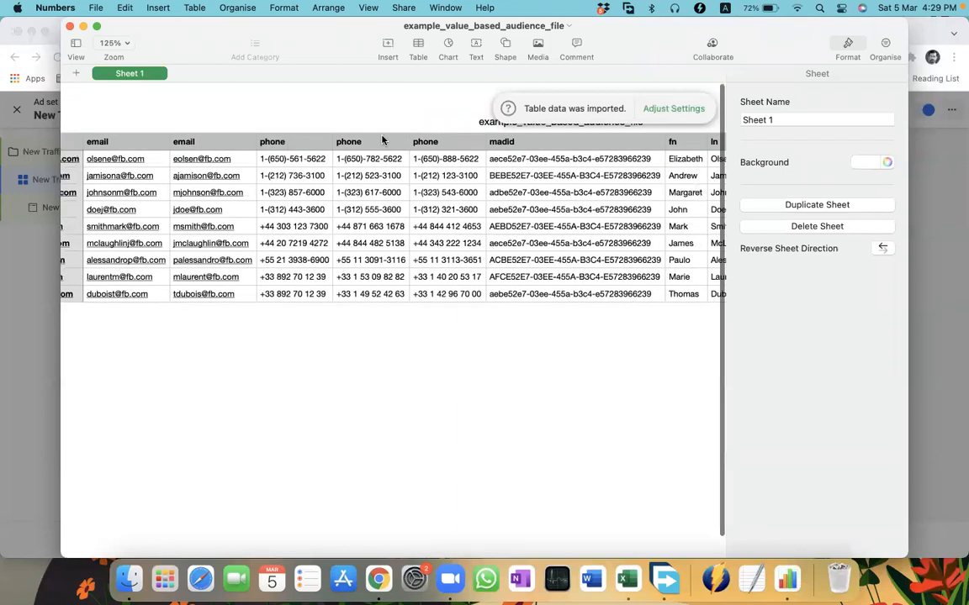
scroll(382, 140, "right", 10)
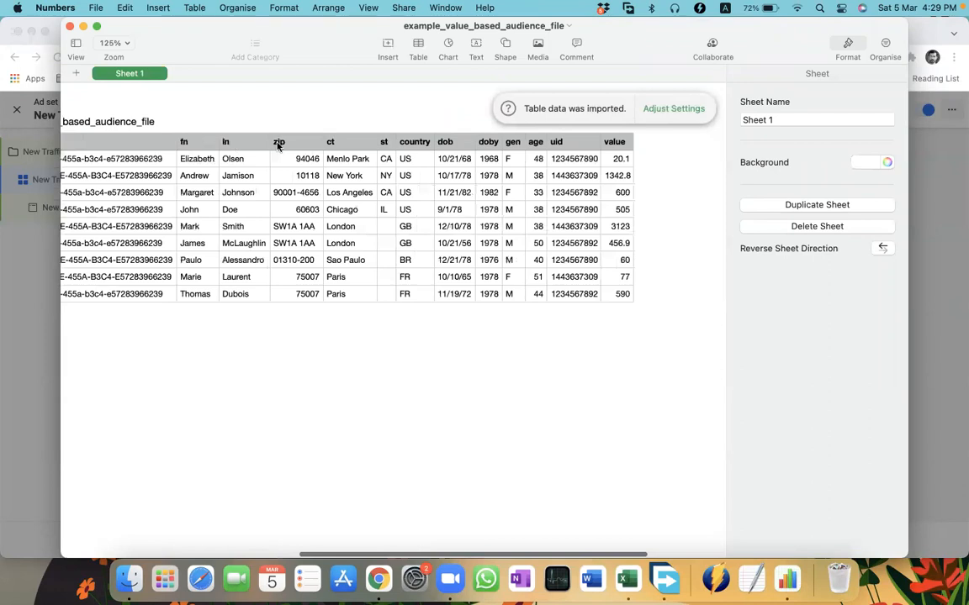
left_click(339, 148)
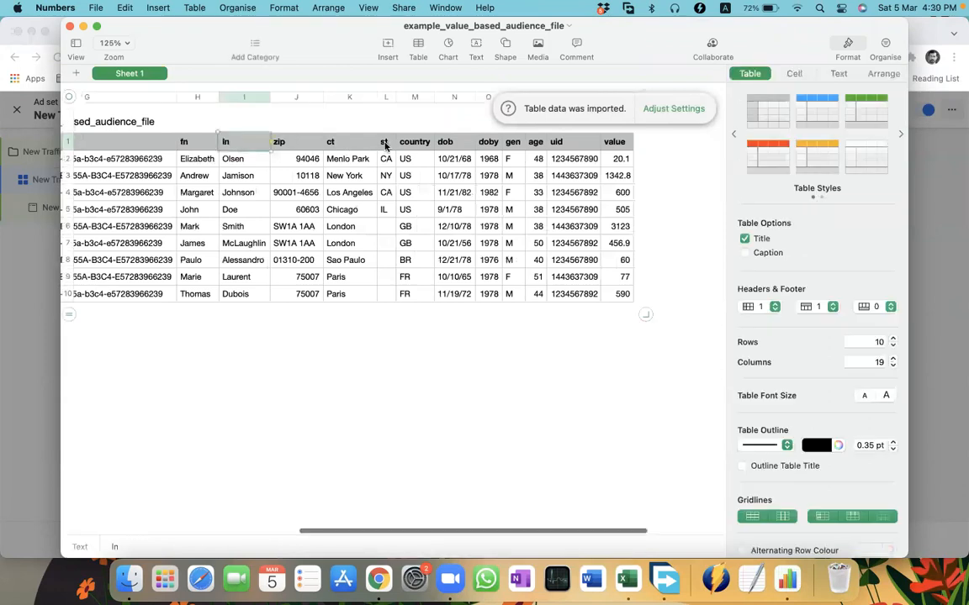
left_click(415, 143)
scroll(459, 146, "right", 2)
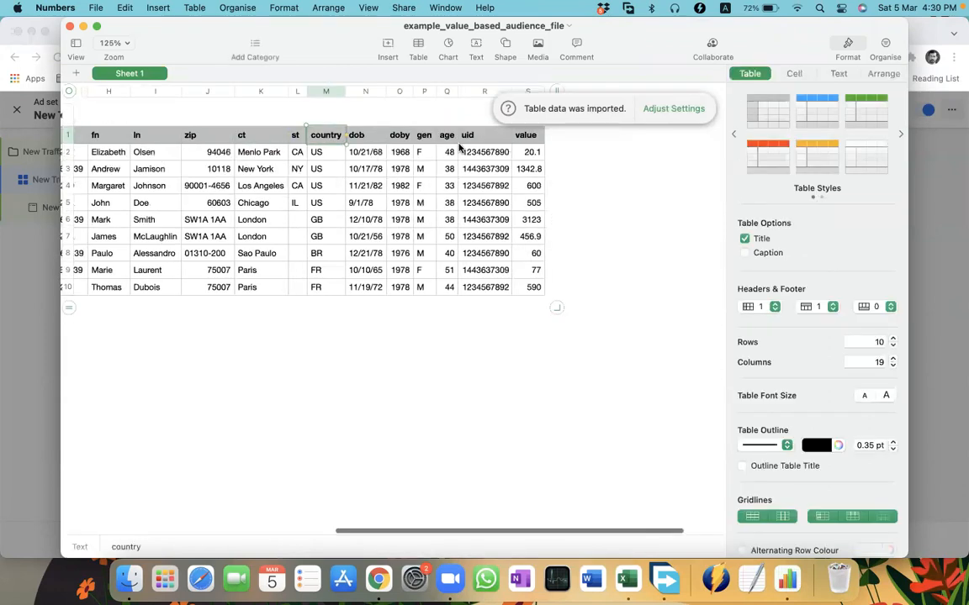
scroll(459, 148, "right", 2)
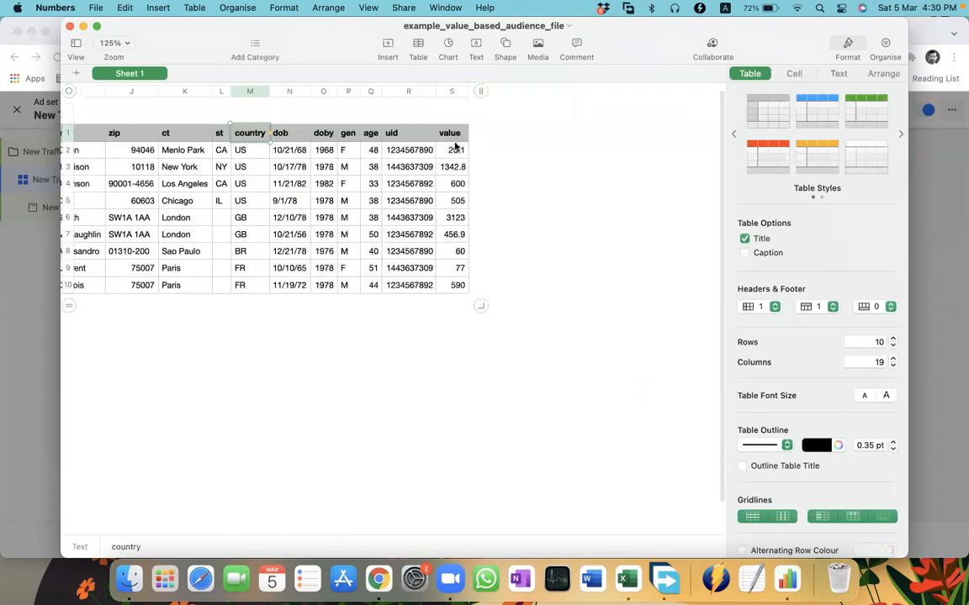
Examine the template's customer value and age columns, then look across the full range of columns again
left_click(455, 138)
key("Down")
key("Down")
key("Down")
key("Down")
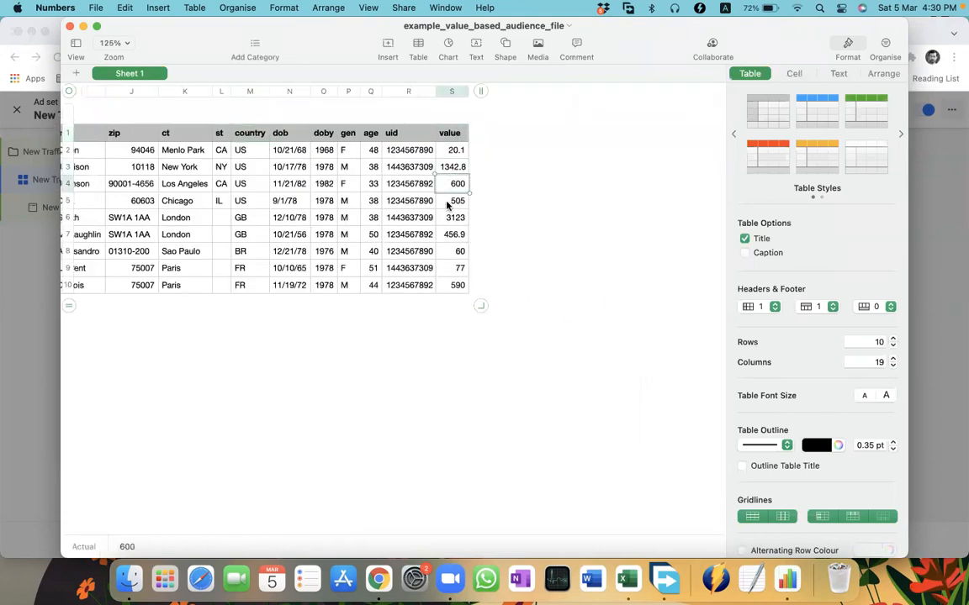
left_click(453, 150)
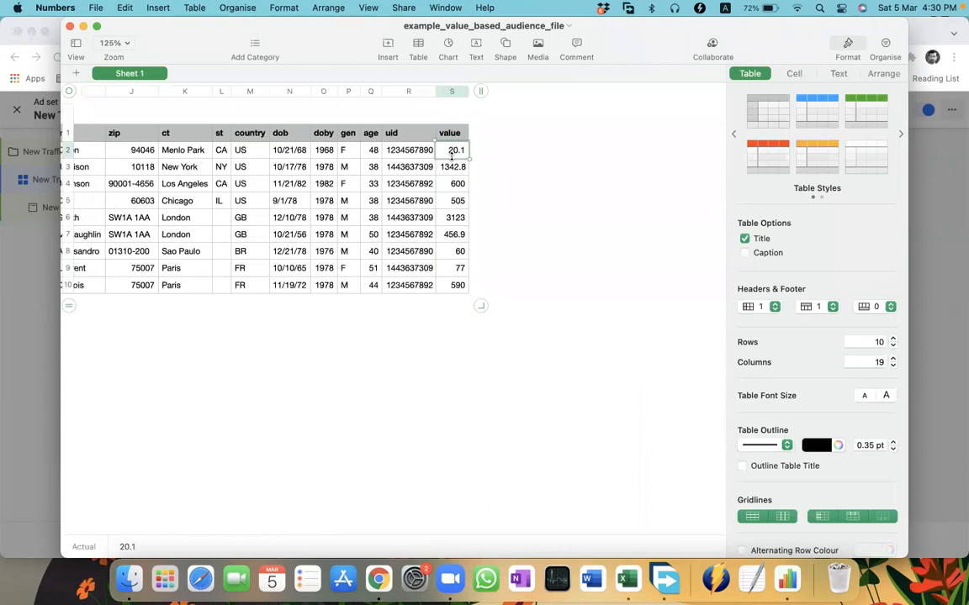
left_click(452, 183)
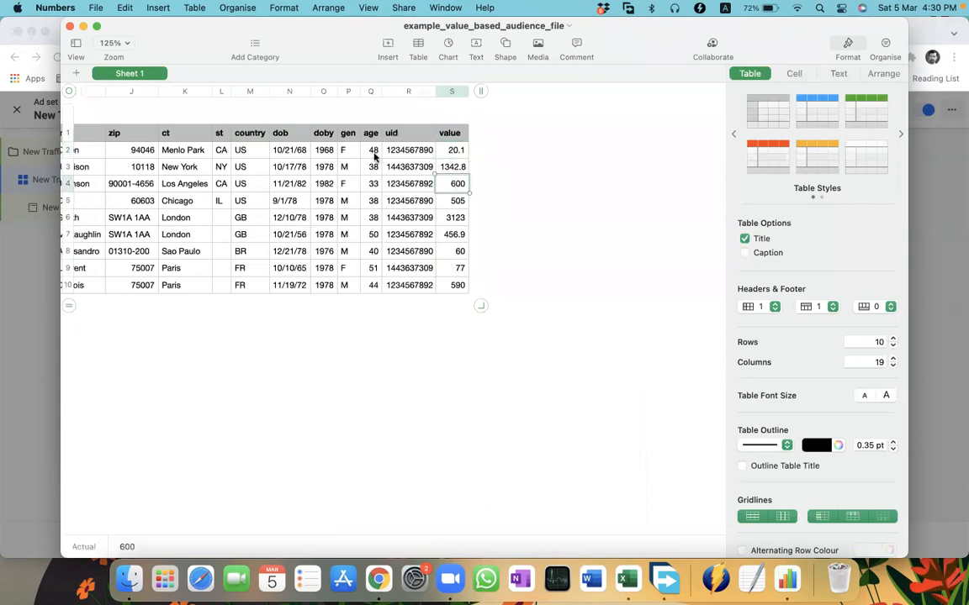
left_click_drag(374, 150, 375, 200)
scroll(367, 271, "left", 2)
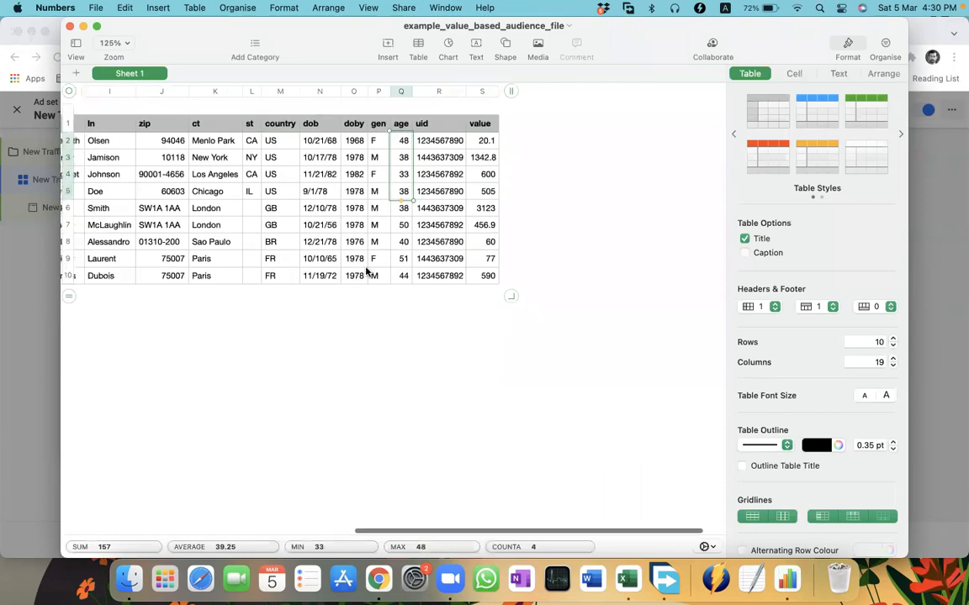
scroll(366, 271, "left", 5)
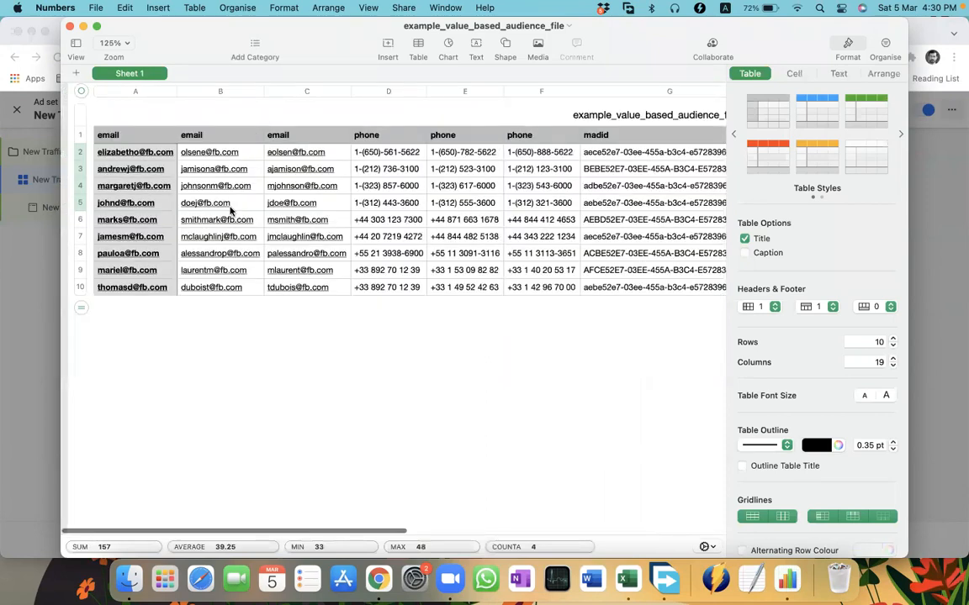
scroll(230, 210, "right", 10)
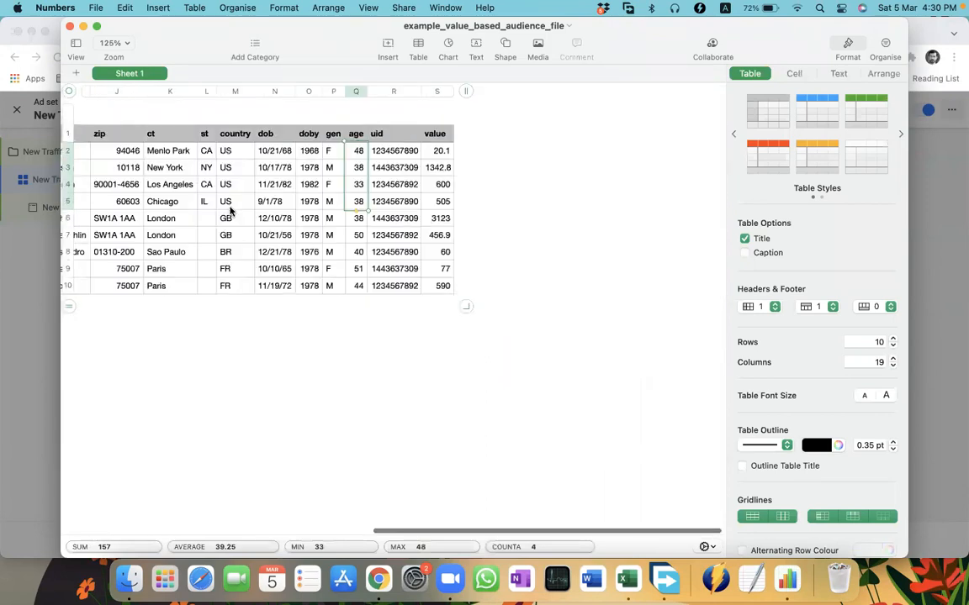
scroll(117, 101, "left", 10)
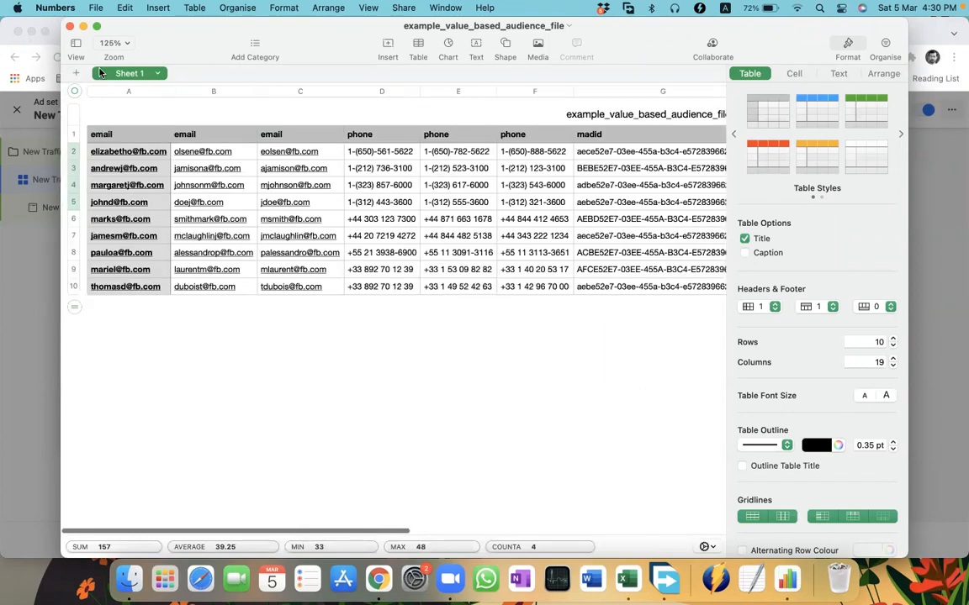
Close the template and review the columns of the Sample_MediaList_Crypto workbook in Excel
left_click(69, 26)
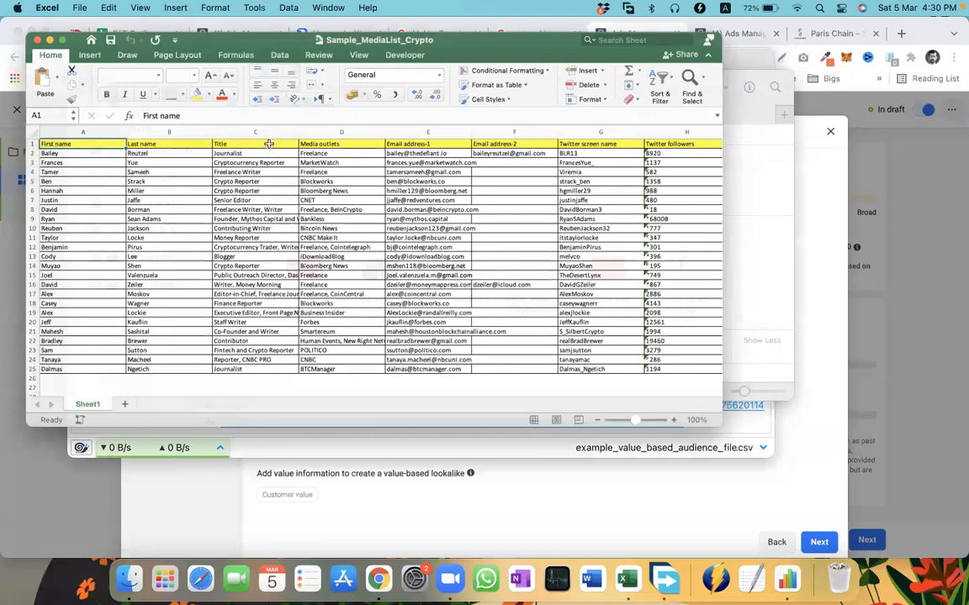
scroll(321, 151, "right", 3)
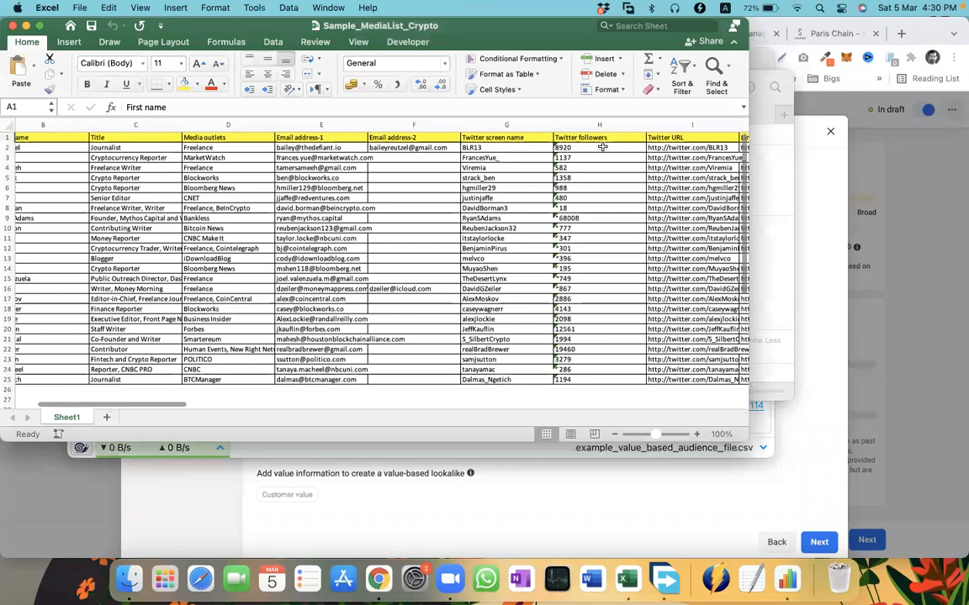
scroll(602, 147, "right", 2)
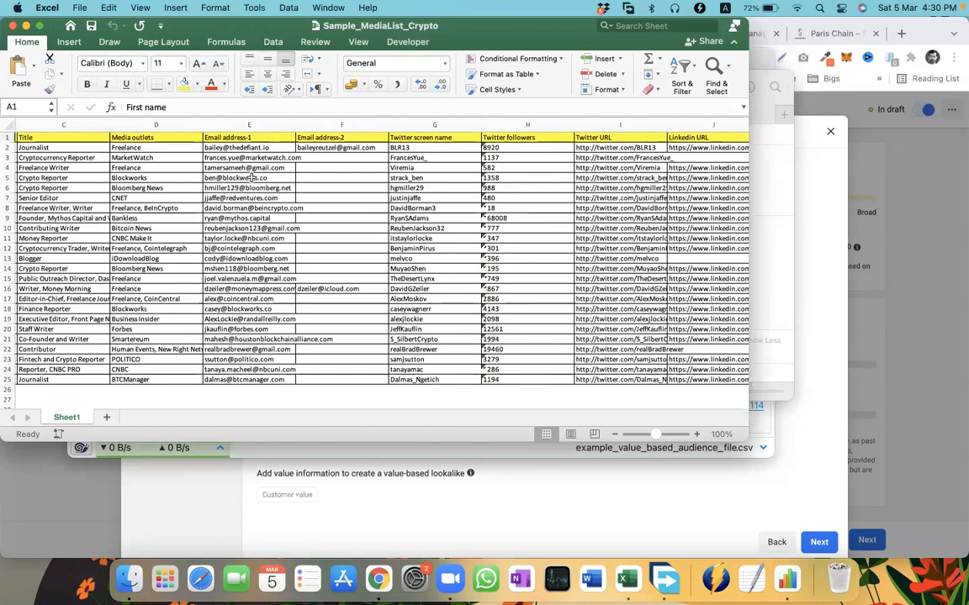
scroll(238, 176, "left", 2)
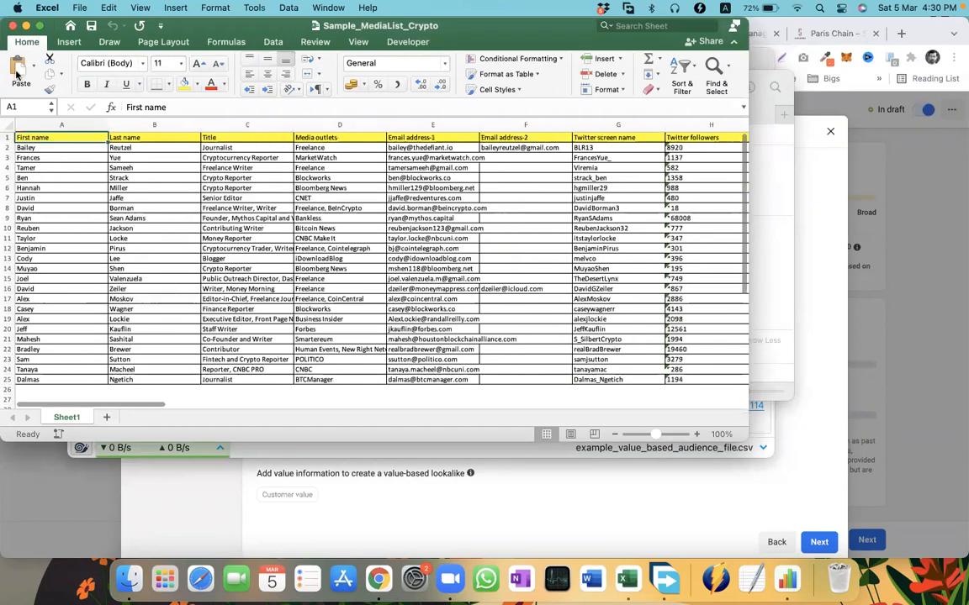
Save the Sample_MediaList_Crypto workbook as test in Downloads, using the Comma-separated Values (.csv) format
left_click(79, 8)
left_click(130, 124)
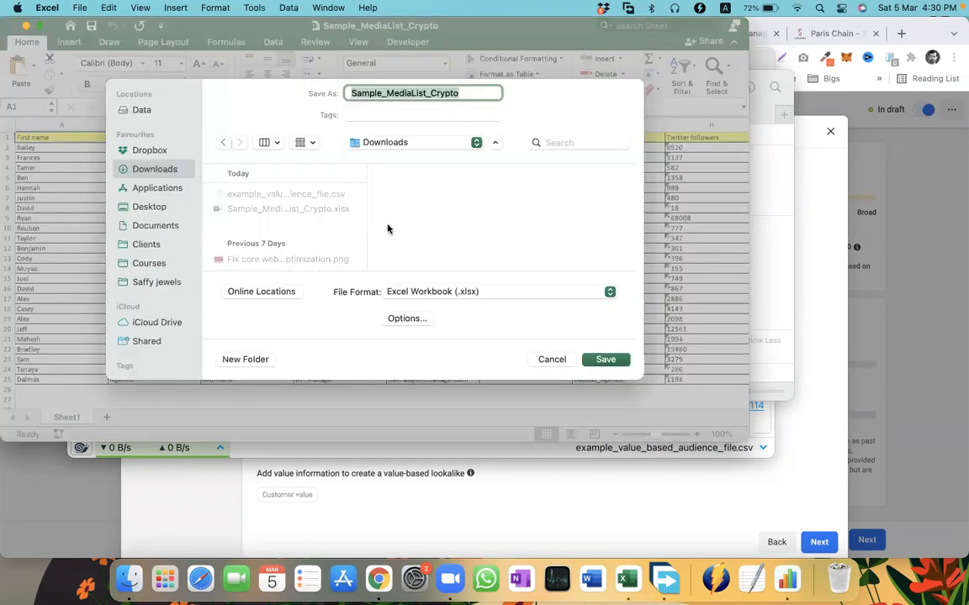
left_click(451, 293)
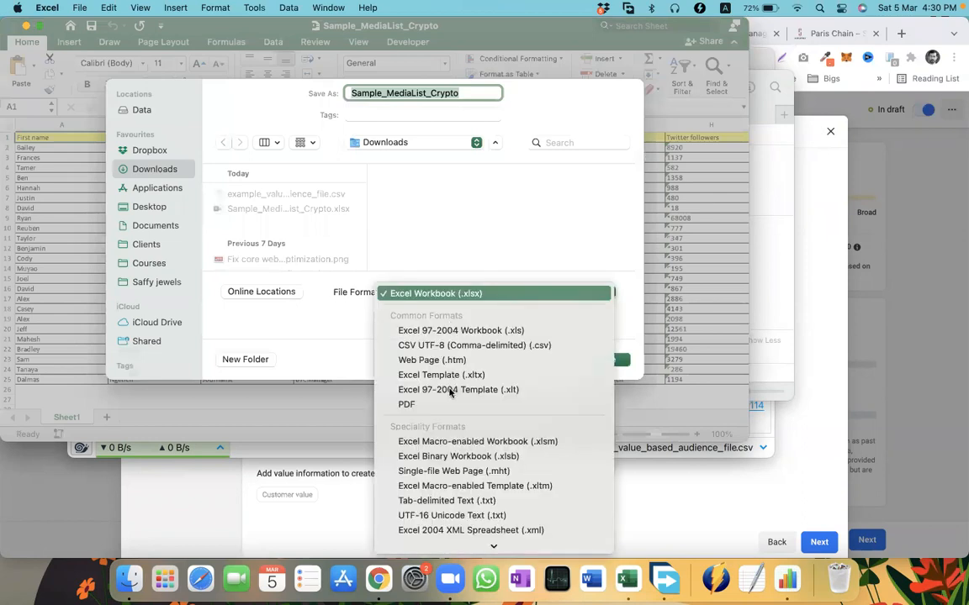
scroll(445, 435, "down", 5)
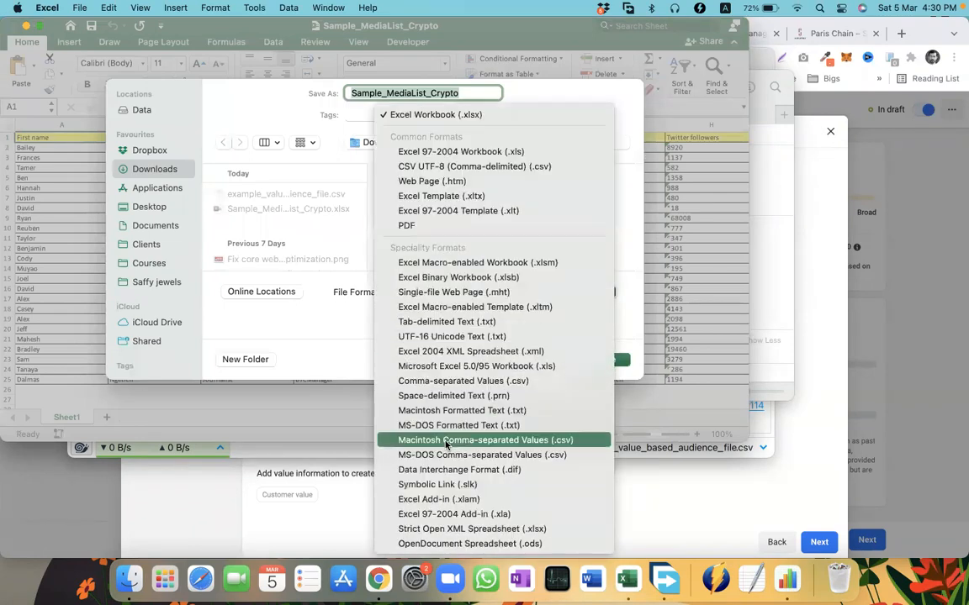
left_click(452, 382)
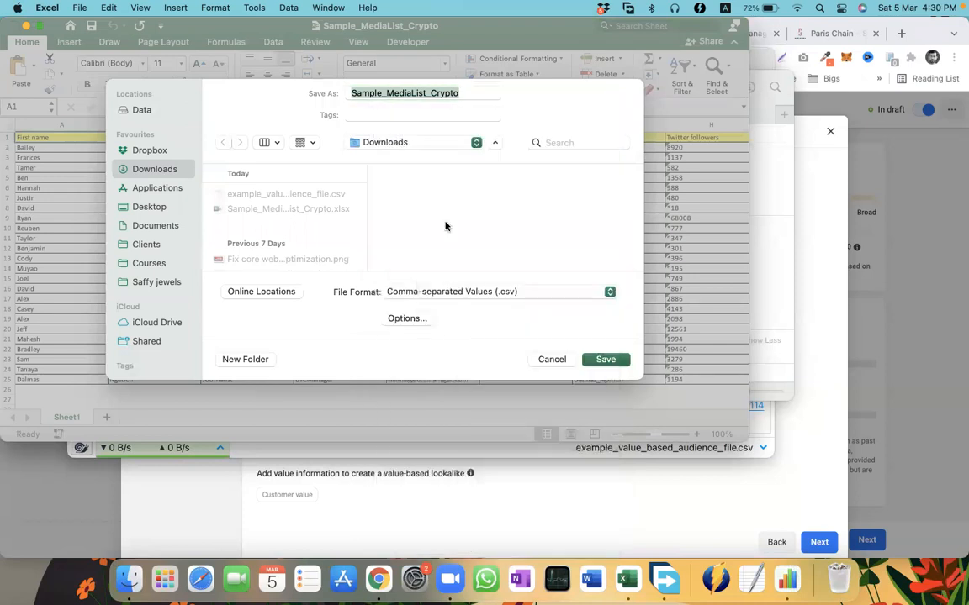
left_click(364, 145)
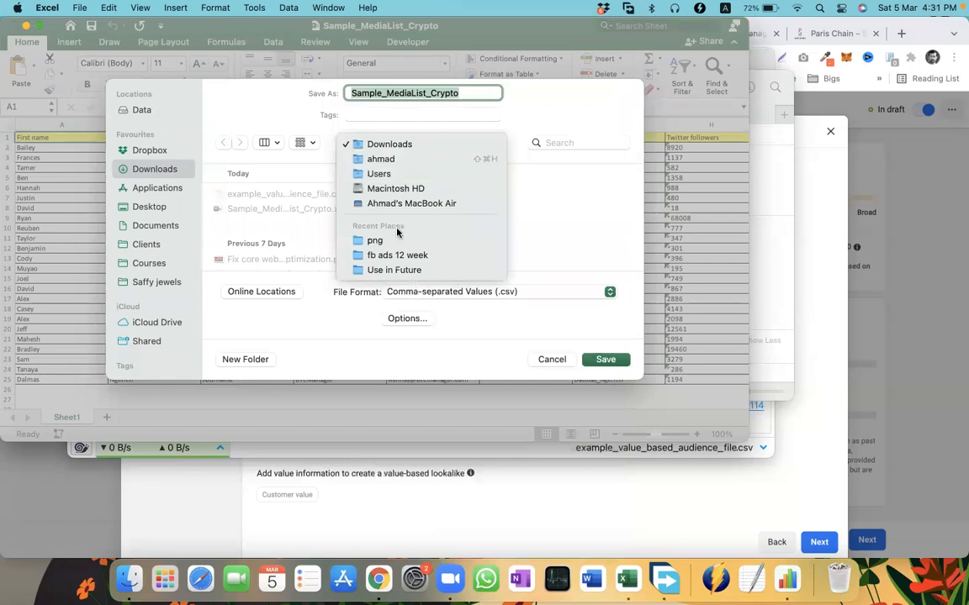
left_click(362, 144)
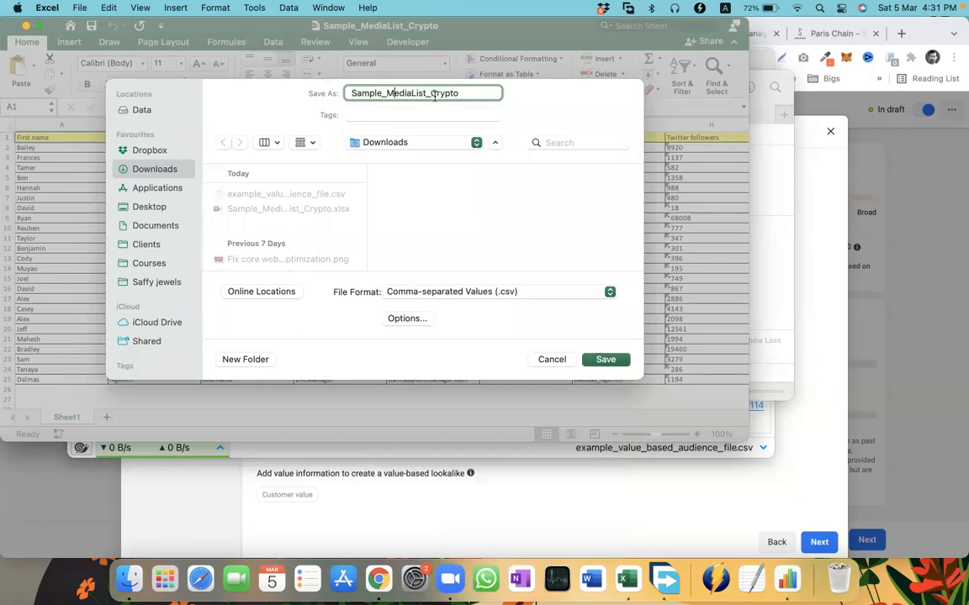
type("test")
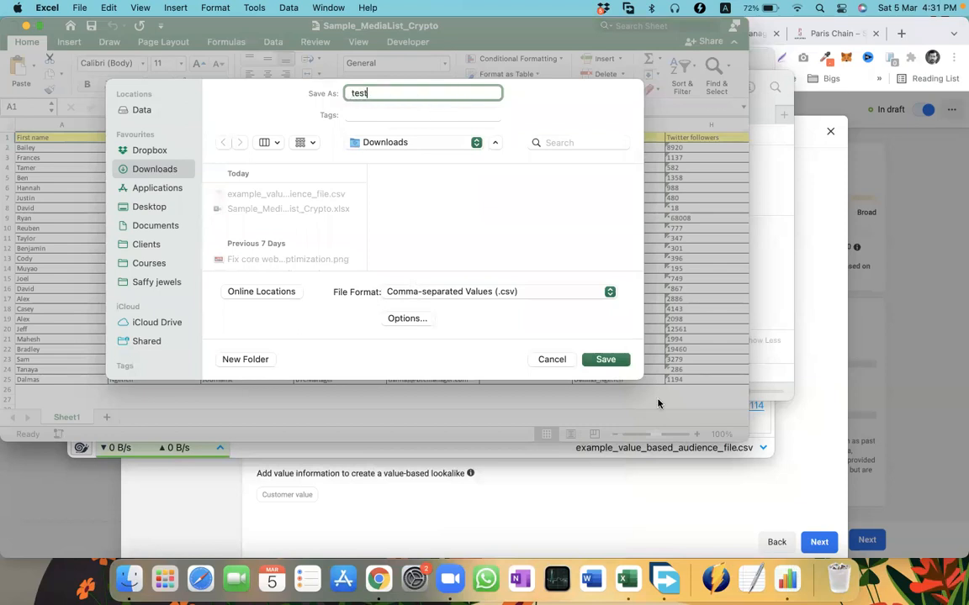
left_click(615, 360)
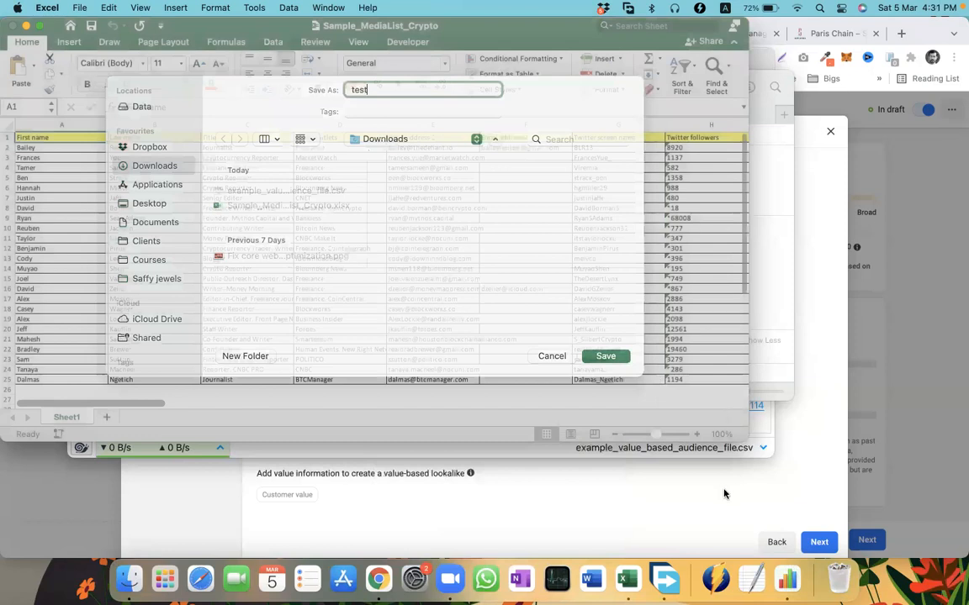
Return to Ads Manager in Chrome, close the open list setup, and start a new custom audience from a Customer list
left_click(724, 492)
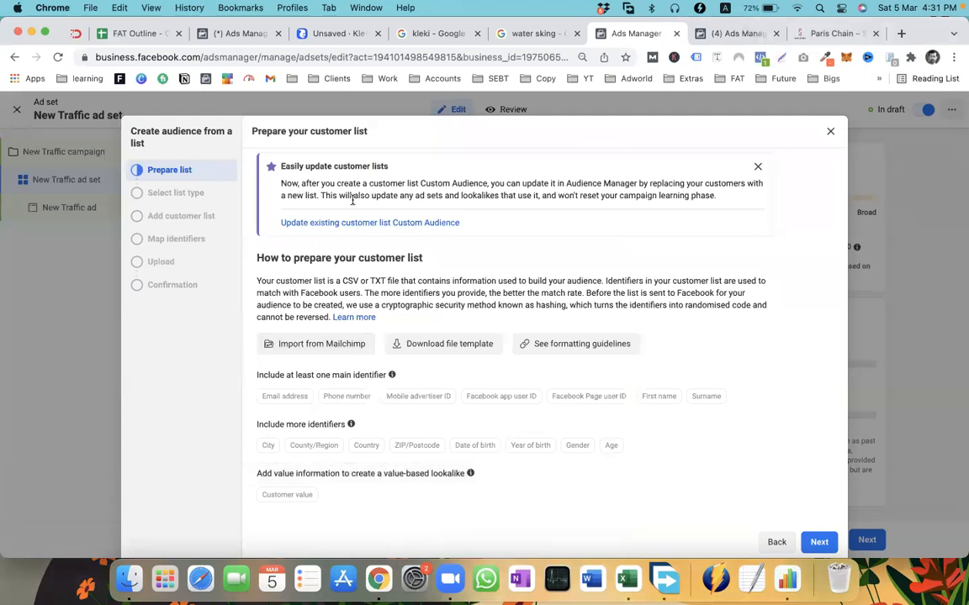
left_click(831, 134)
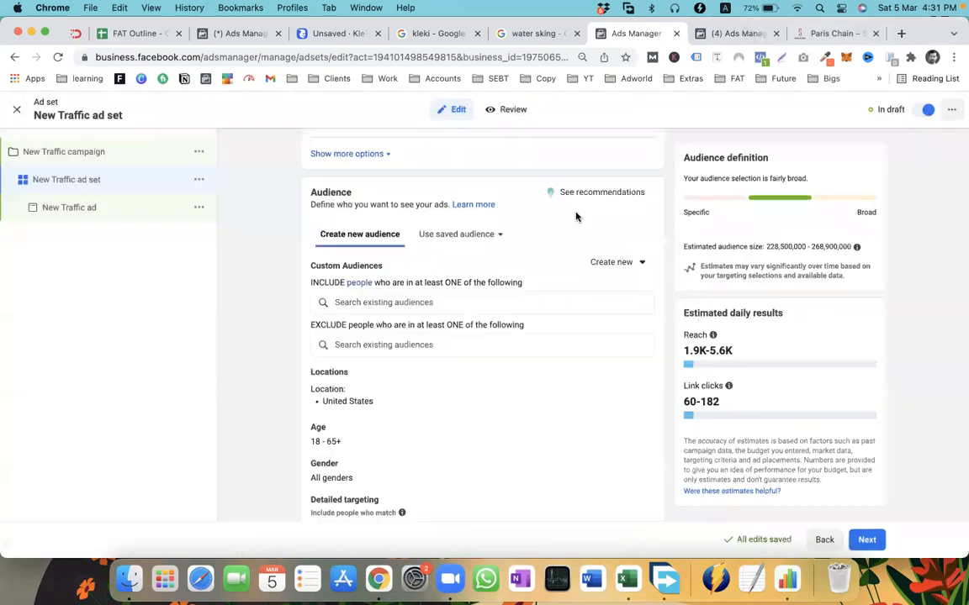
left_click(629, 262)
left_click(623, 296)
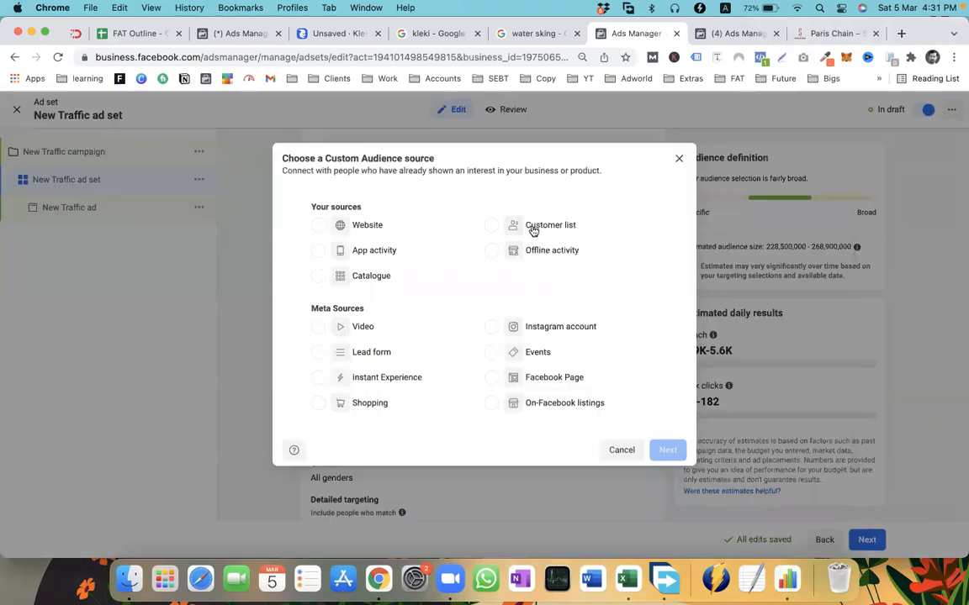
left_click(538, 227)
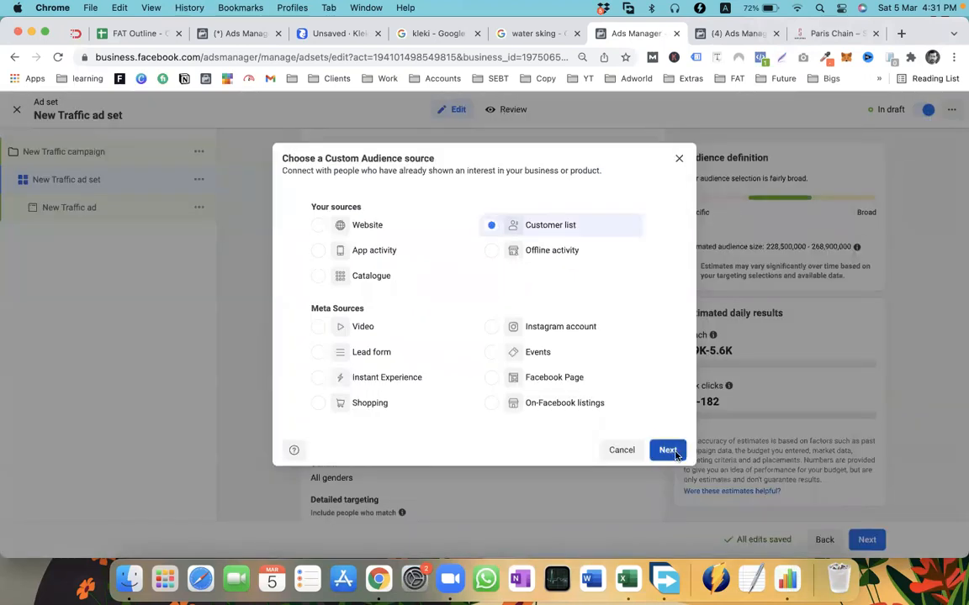
left_click(666, 449)
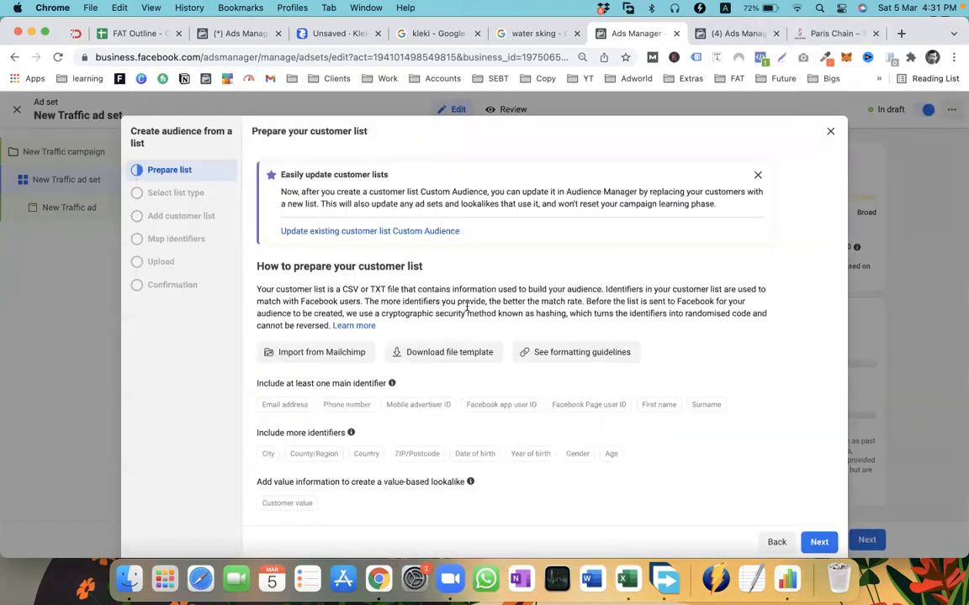
Advance to the list type question and check the test spreadsheet in Excel for a customer value column
left_click(819, 541)
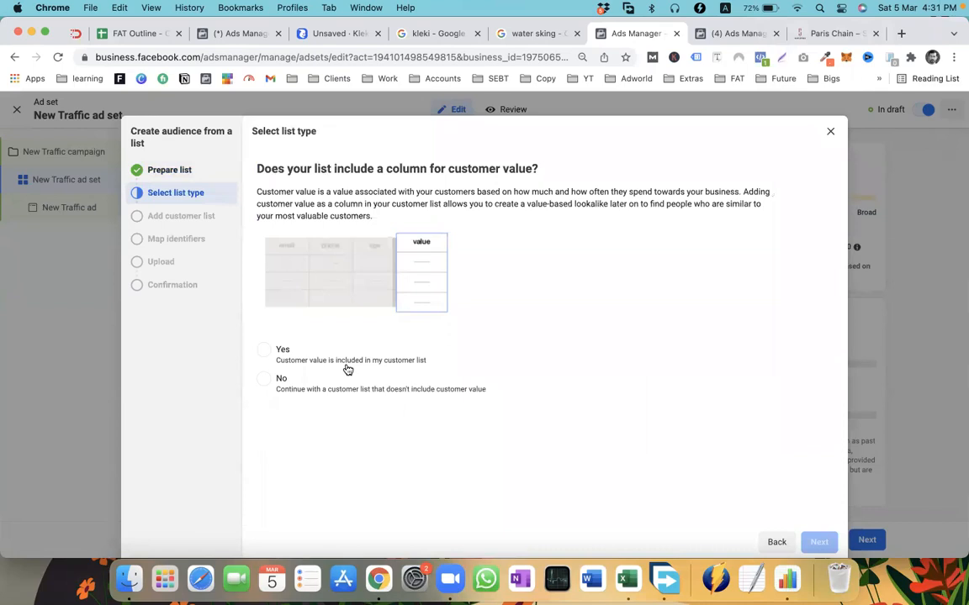
left_click(626, 578)
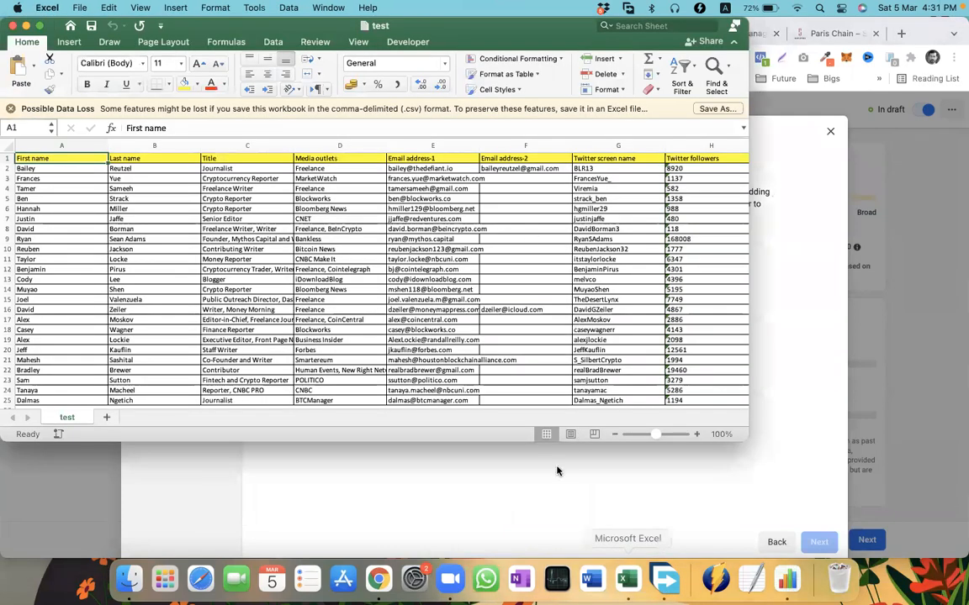
key("super+Tab")
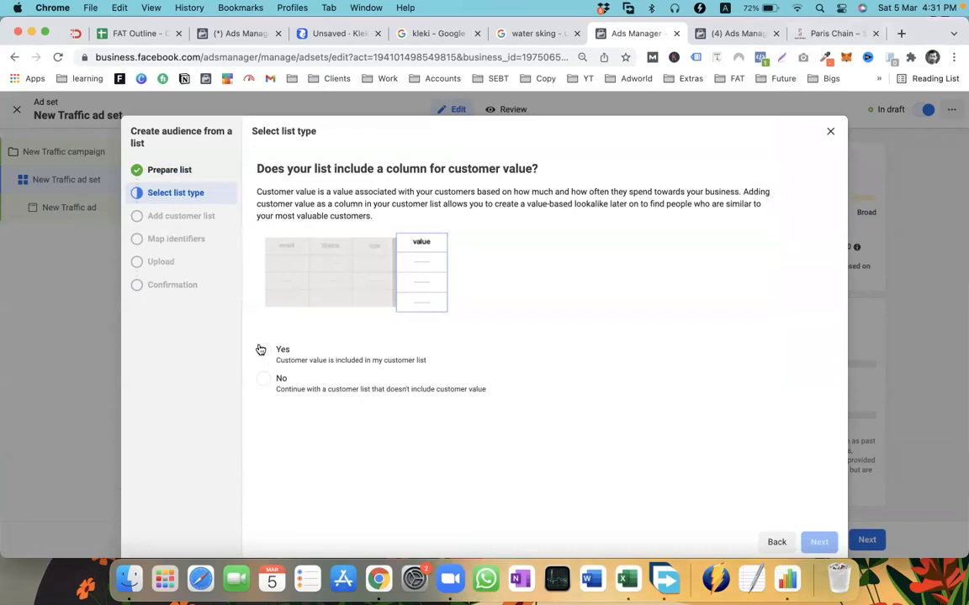
Indicate that the list has no customer value column, upload test.csv from Downloads, and continue to identifier mapping
left_click(265, 380)
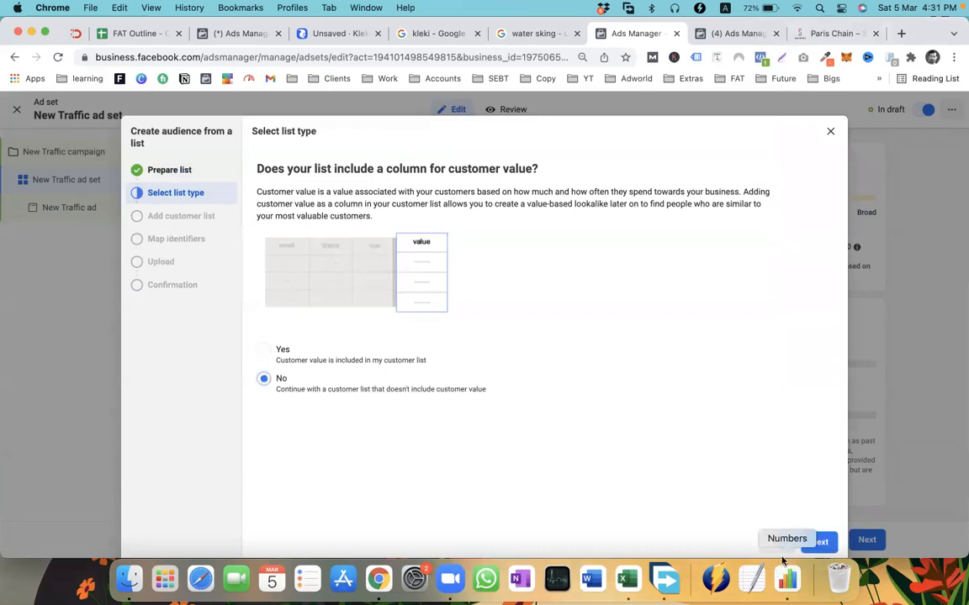
left_click(816, 542)
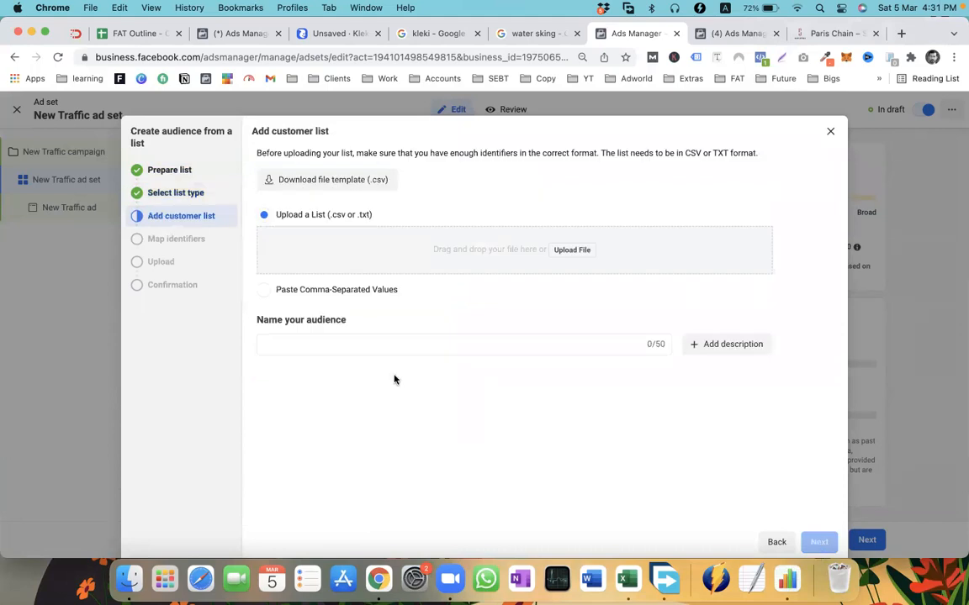
left_click(569, 250)
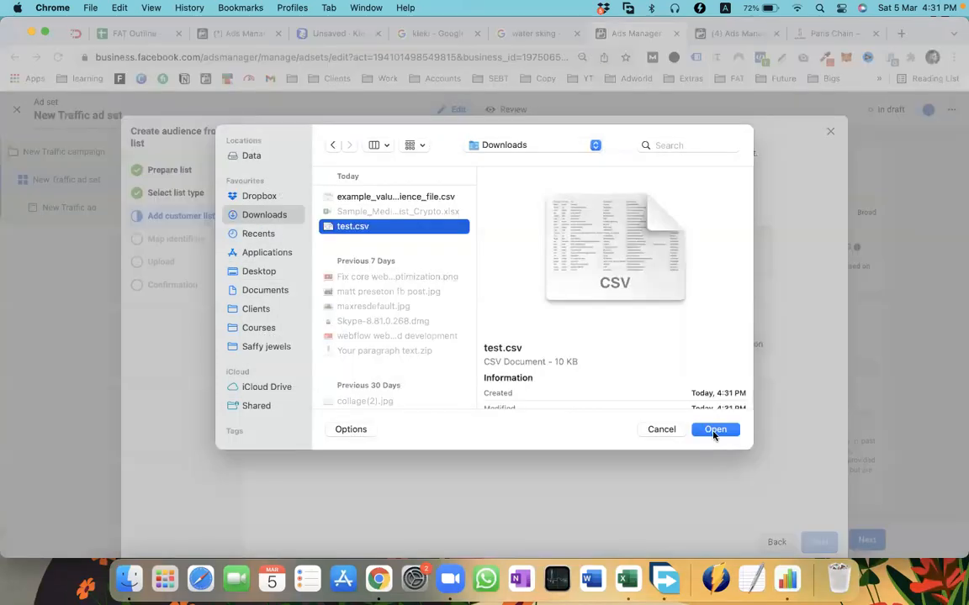
key("Return")
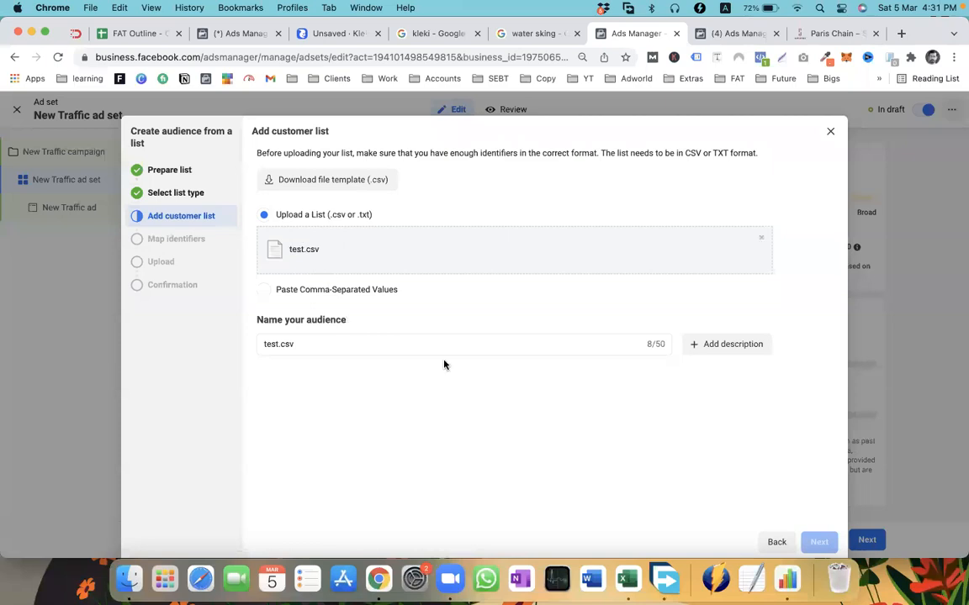
left_click(819, 541)
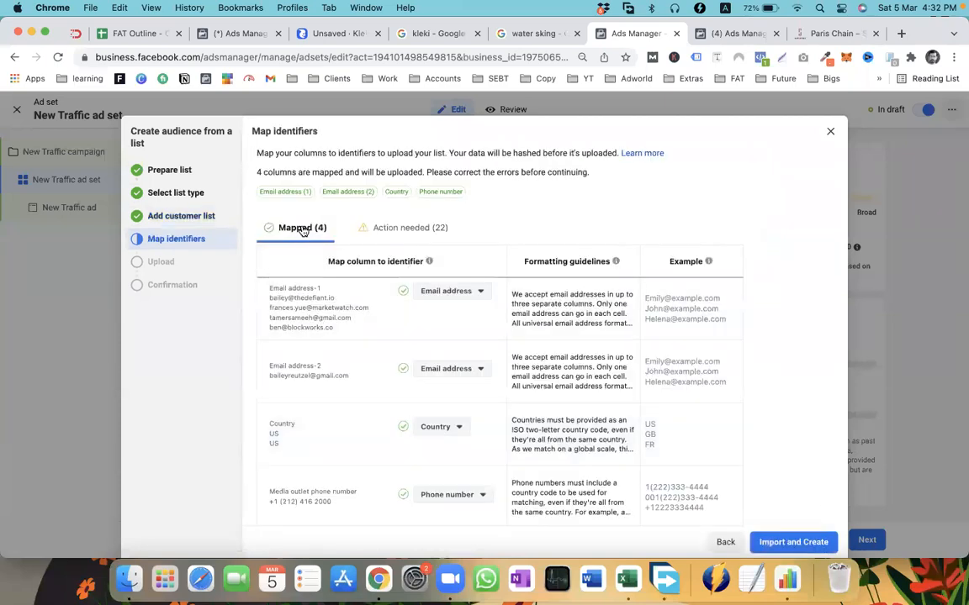
Open the identifier options for Email address-1 and compare them with that column in the test spreadsheet in Excel
left_click(450, 292)
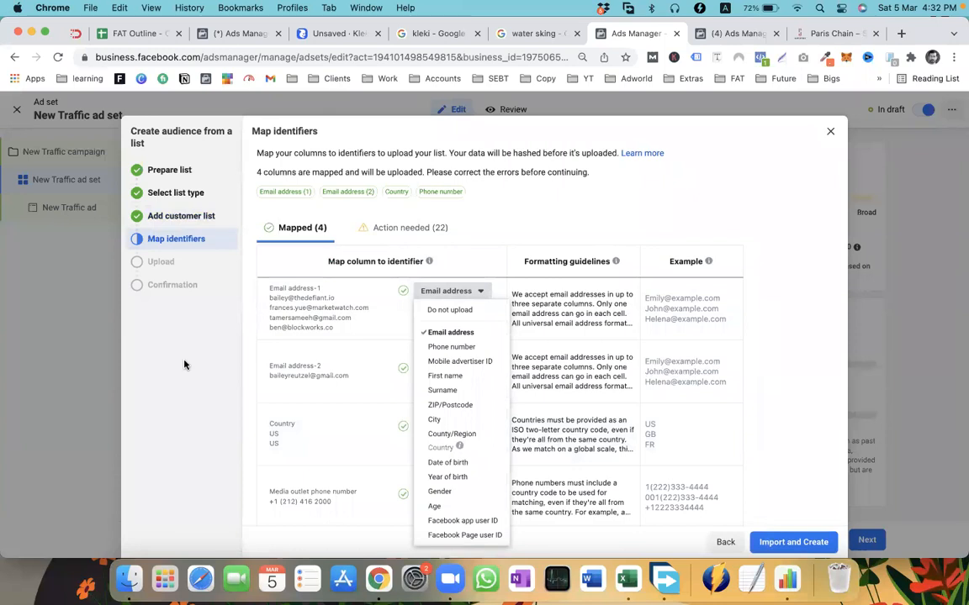
left_click(627, 579)
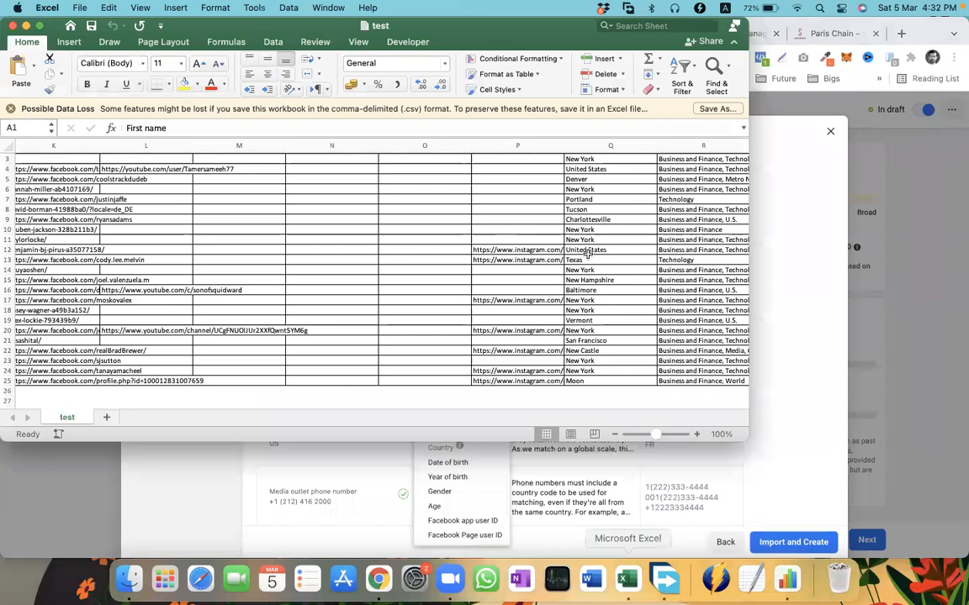
scroll(422, 216, "left", 10)
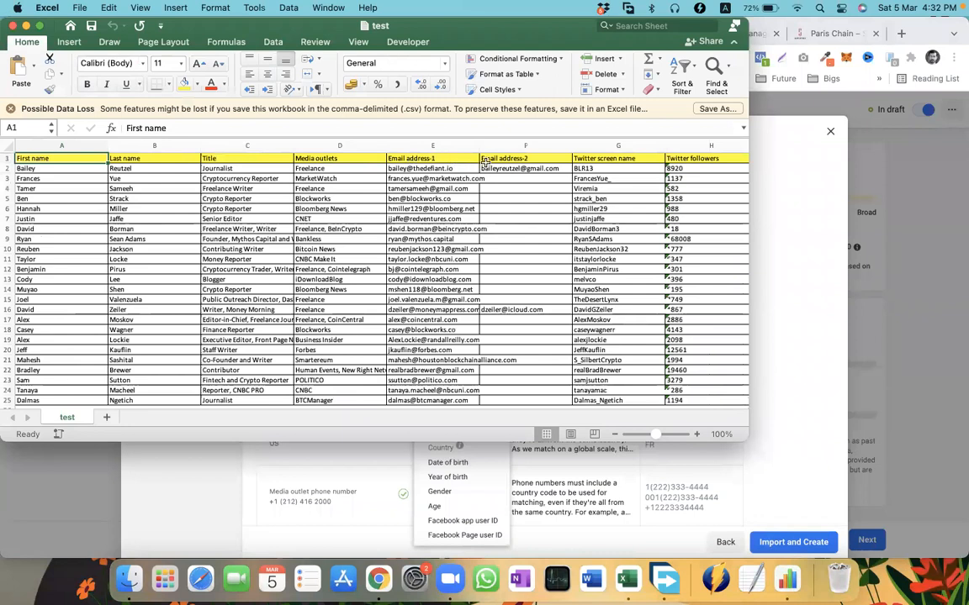
scroll(505, 229, "up", 2)
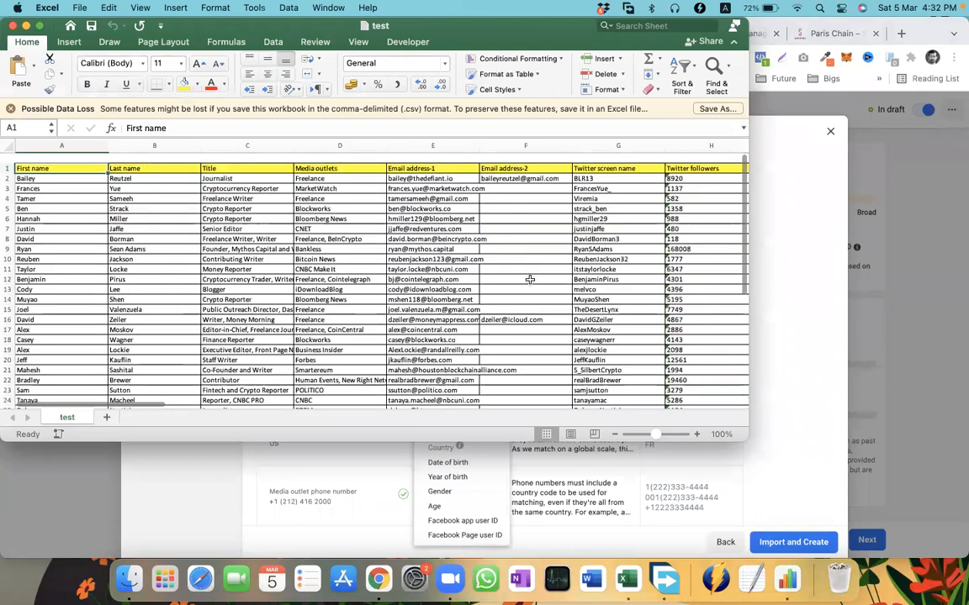
left_click(456, 169)
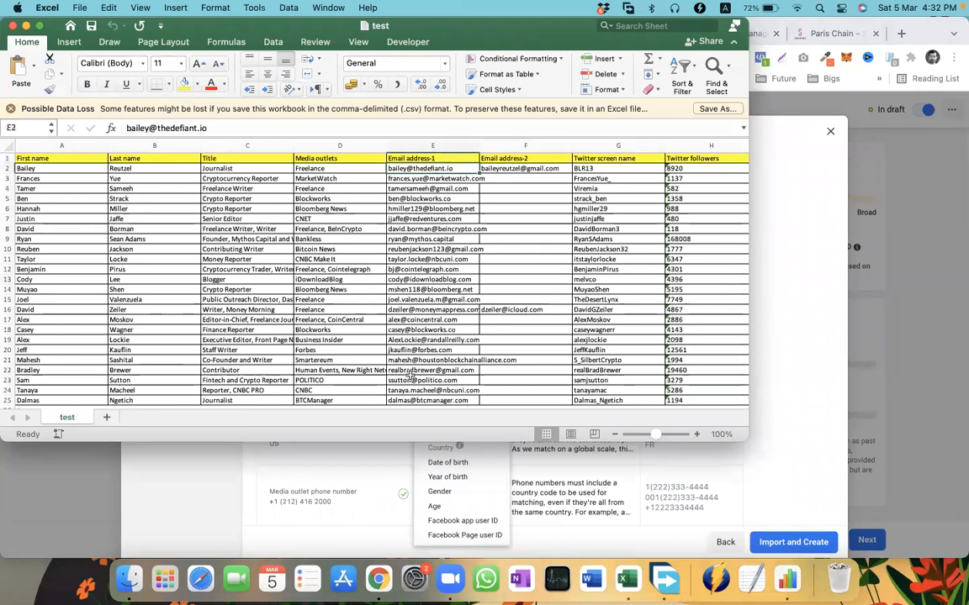
Return to Chrome and review the identifier mappings for the Email address-1 and Email address-2 columns
key("super+Tab")
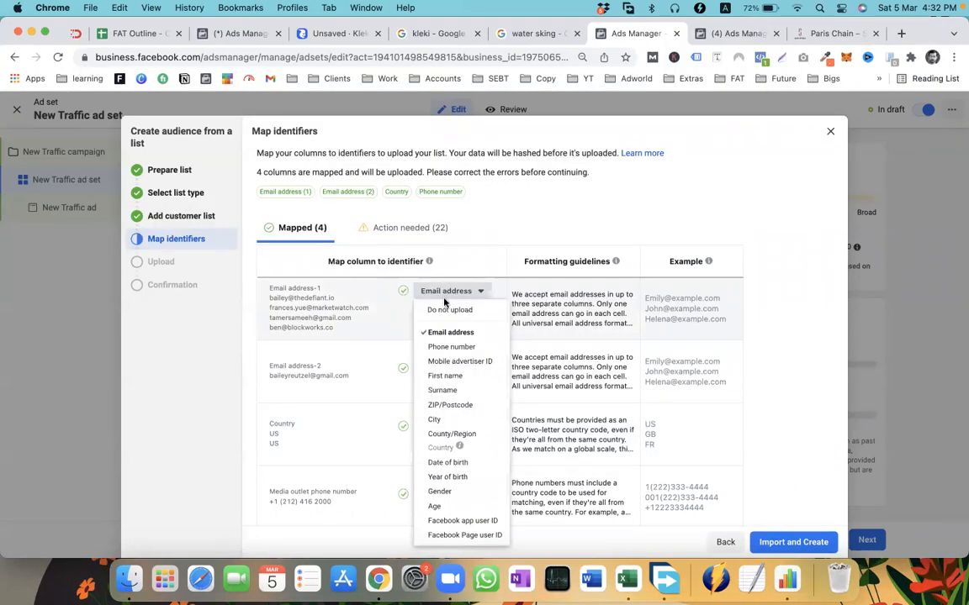
left_click(444, 296)
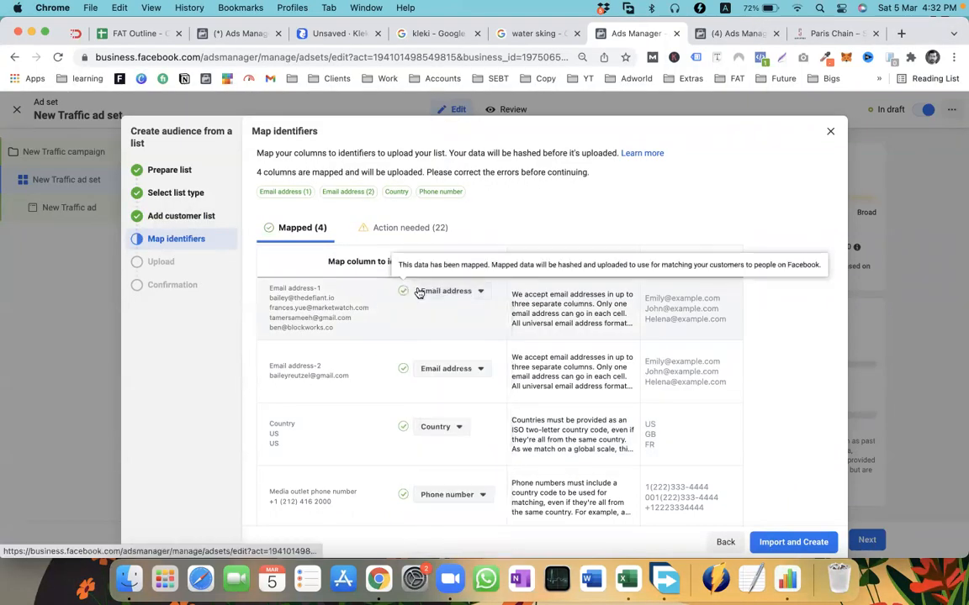
left_click(411, 290)
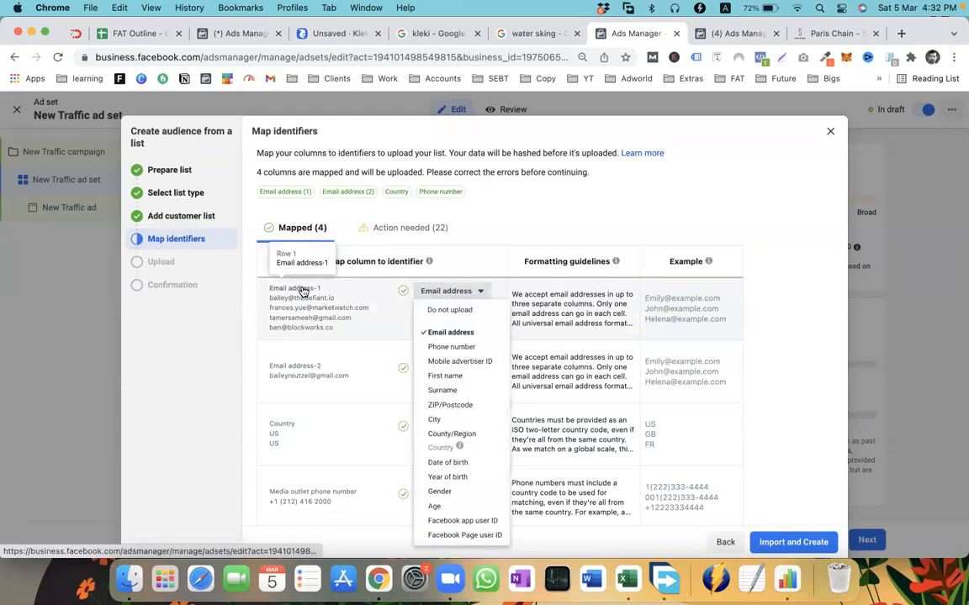
left_click(427, 327)
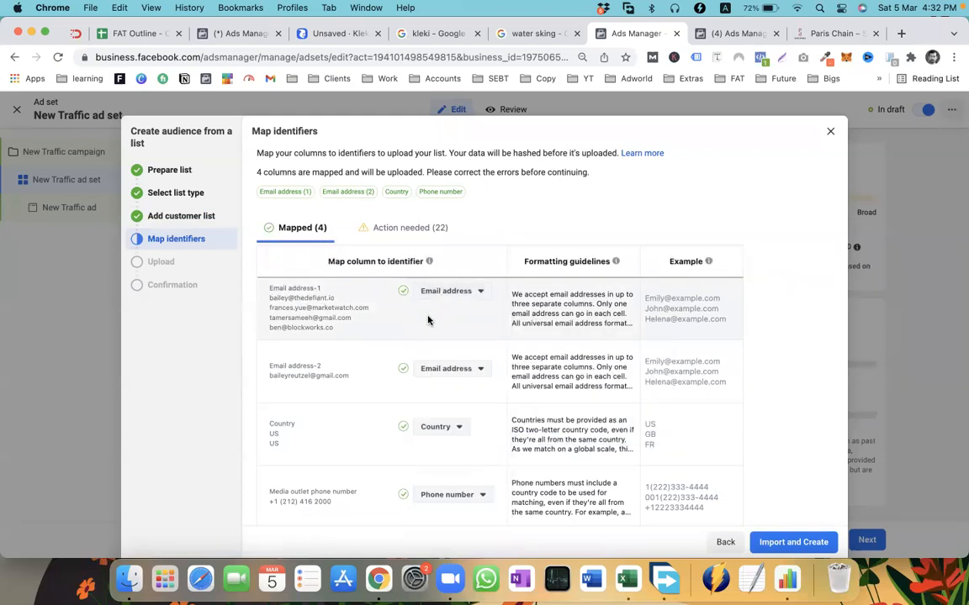
scroll(426, 305, "down", 1)
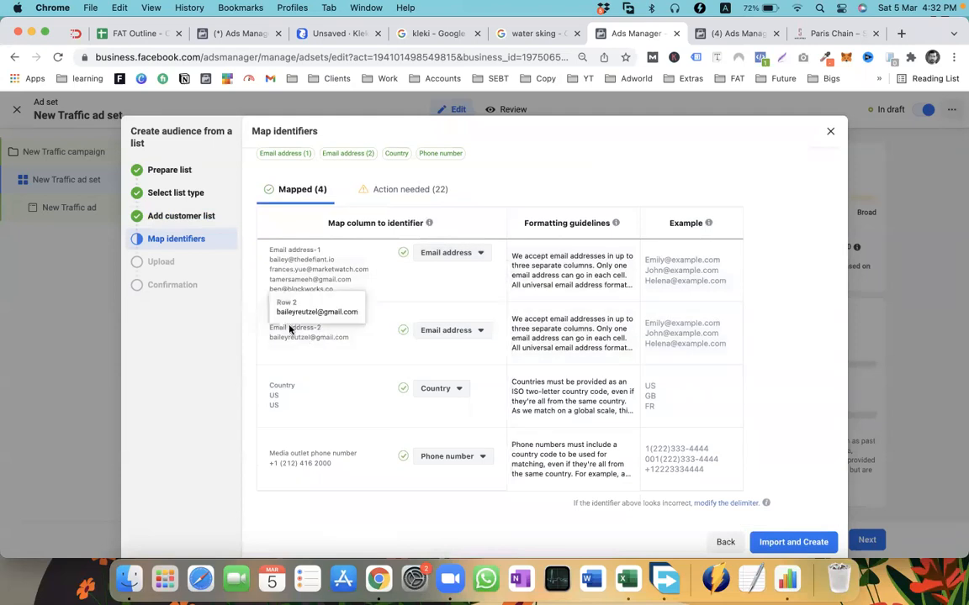
left_click(445, 332)
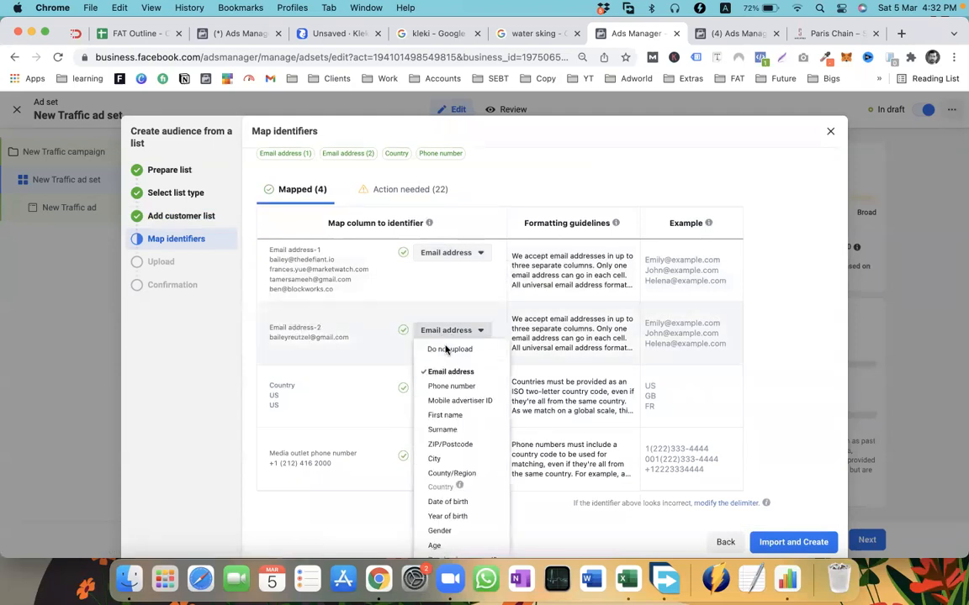
left_click(448, 333)
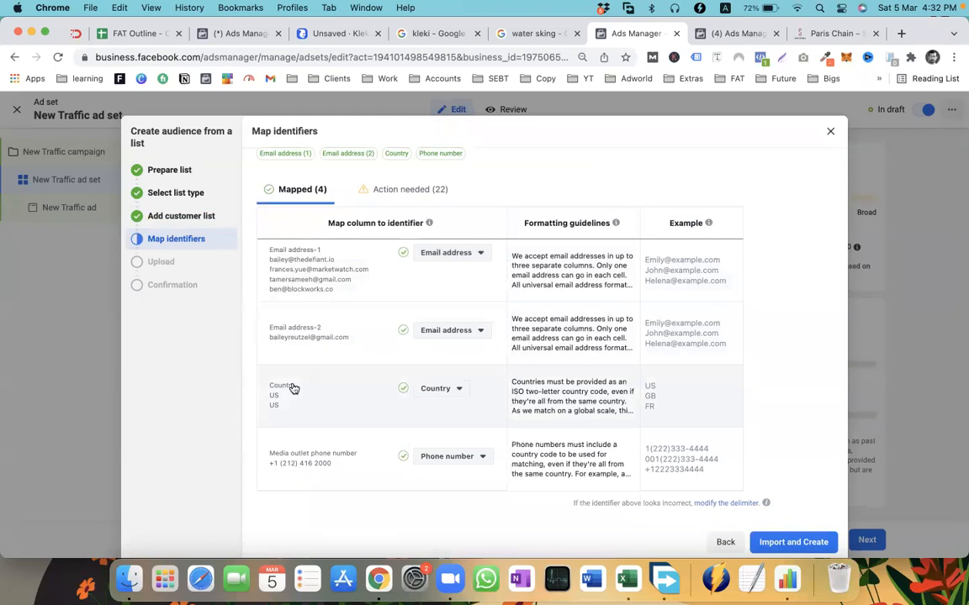
Switch to the test spreadsheet in Excel and examine its columns, including the First name entries
left_click(627, 578)
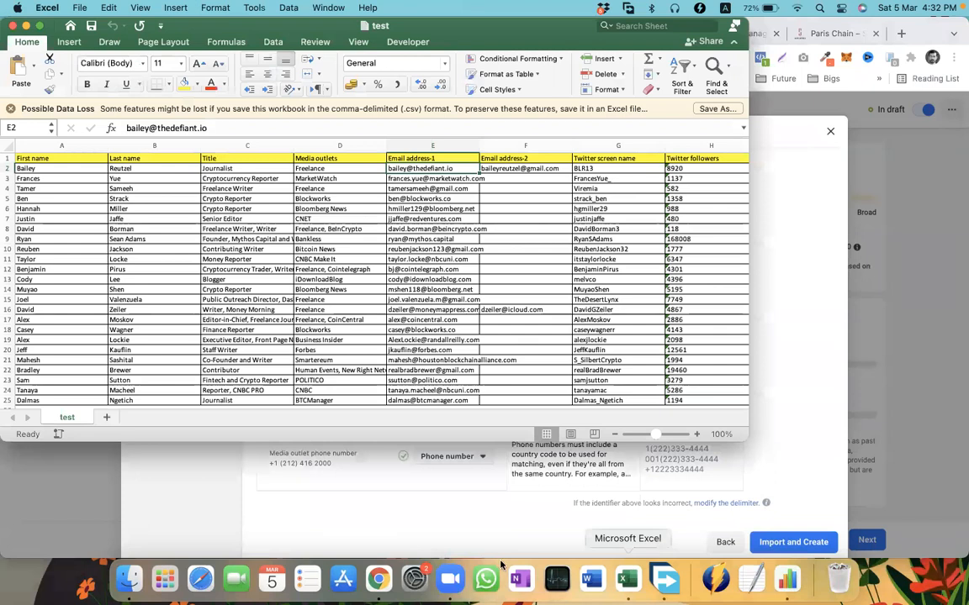
scroll(542, 208, "right", 10)
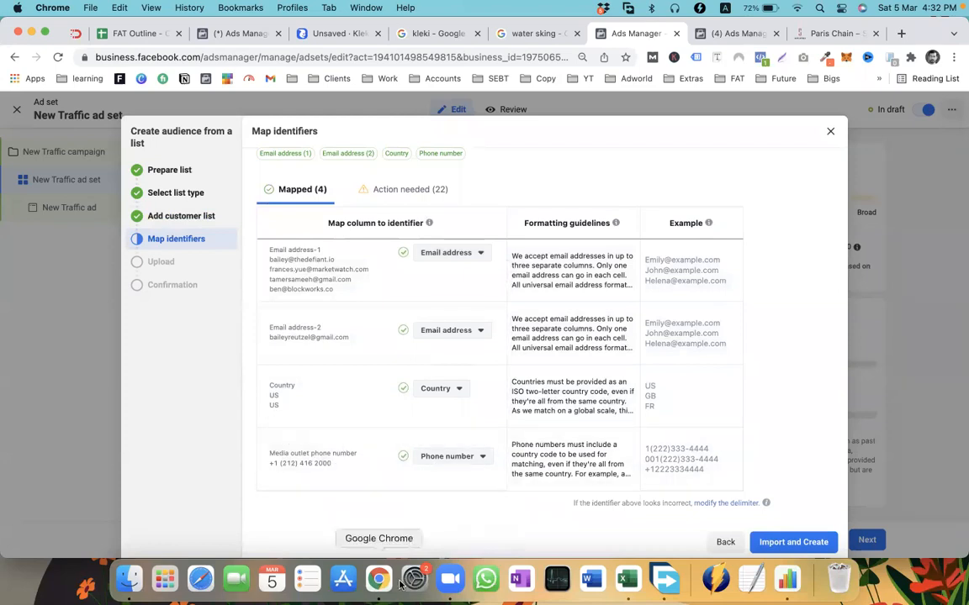
left_click(626, 580)
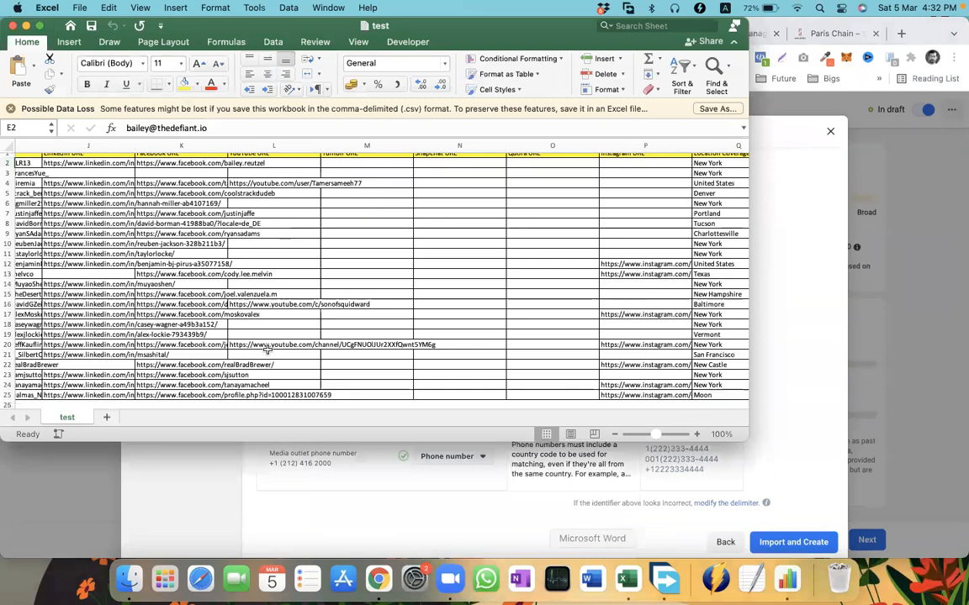
scroll(52, 180, "left", 5)
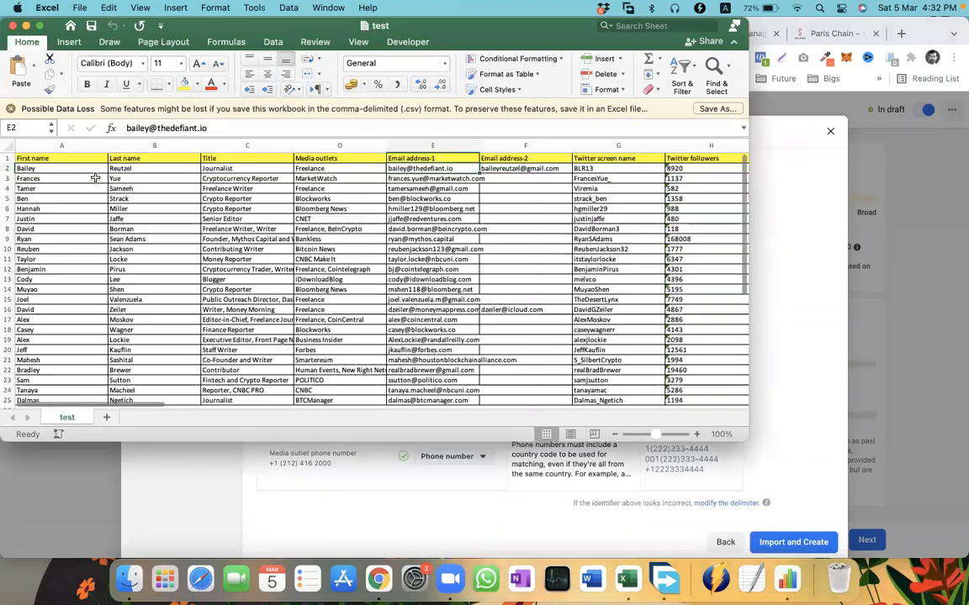
key("Left")
key("Left")
key("Left")
left_click(52, 179)
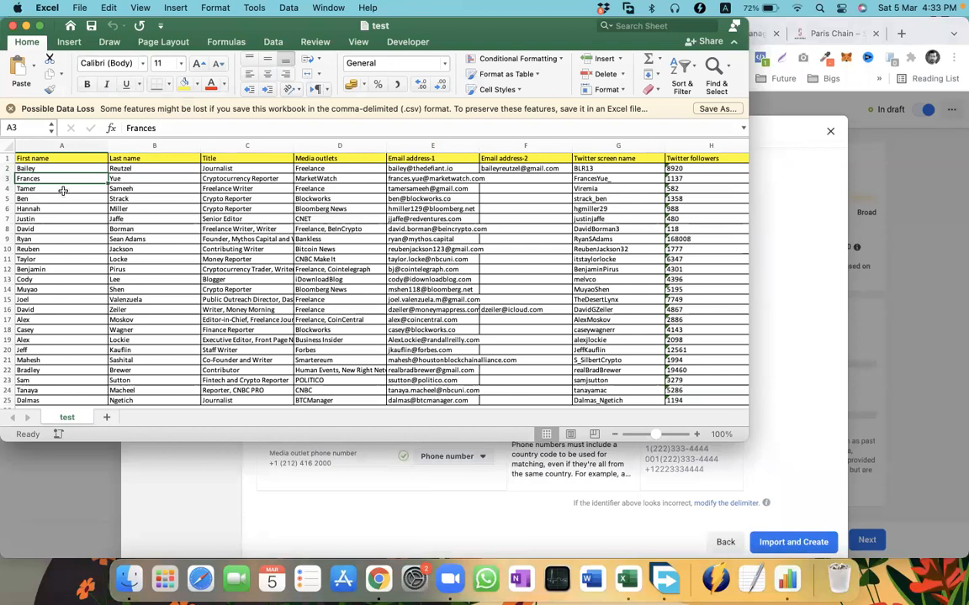
Review the Media outlet phone number column in Excel, then return to Chrome and exclude that column from the upload
scroll(180, 223, "right", 5)
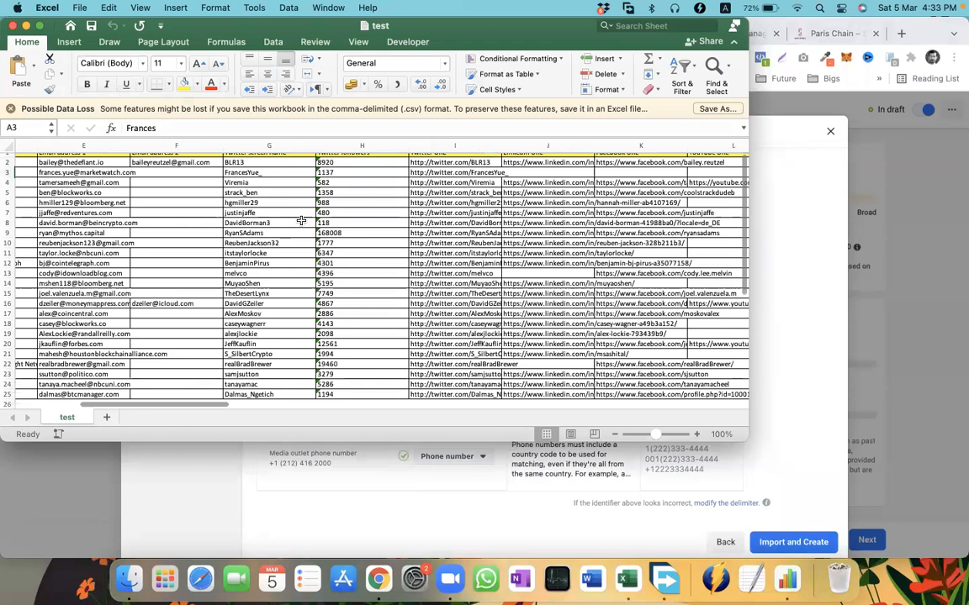
scroll(377, 179, "right", 20)
left_click_drag(376, 179, 368, 200)
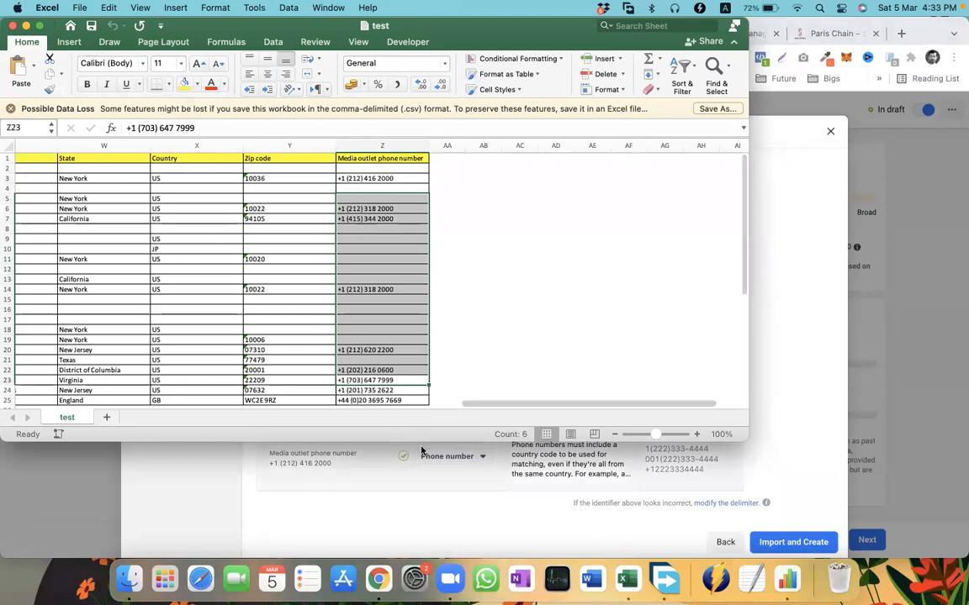
left_click(443, 456)
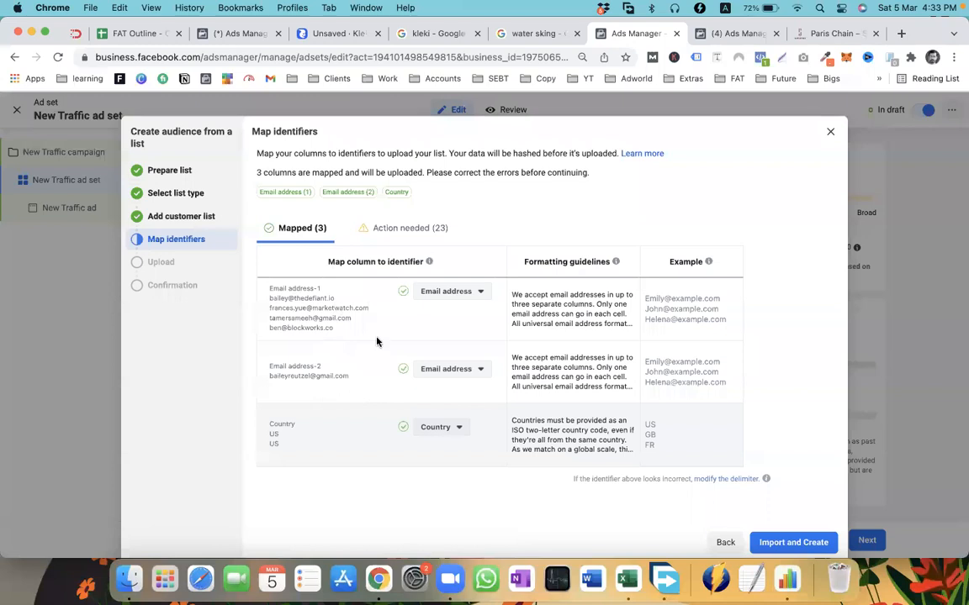
Among the columns needing action, map First name to the First name identifier and Last name to Surname, checking the spreadsheet in Excel
left_click(420, 229)
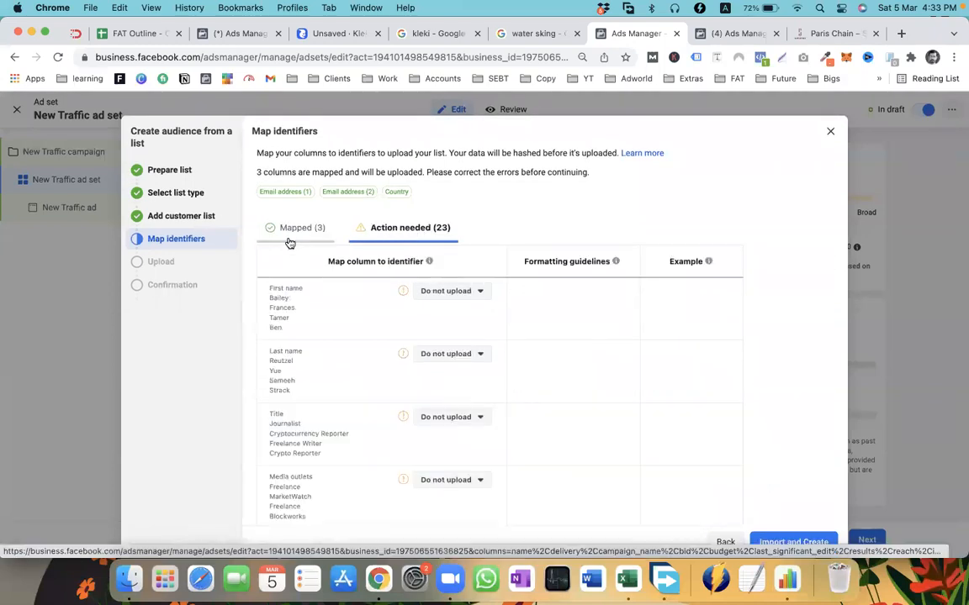
mouse_move(392, 290)
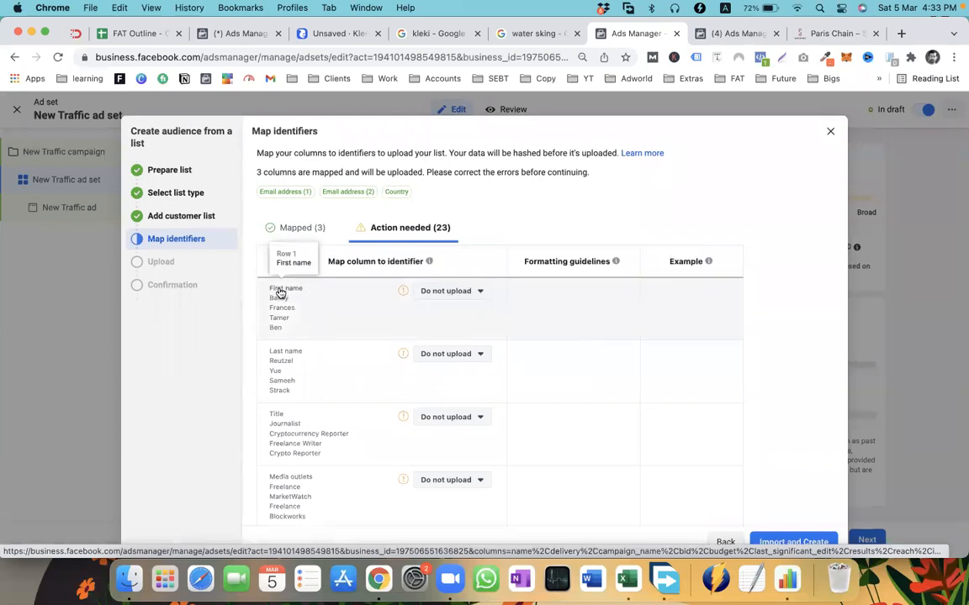
left_click(613, 579)
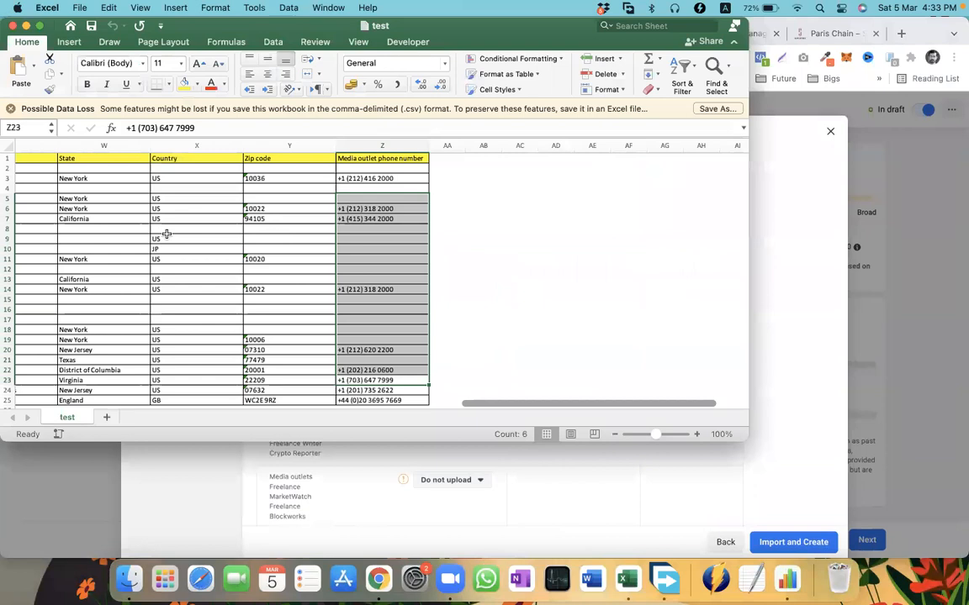
scroll(91, 235, "left", 10)
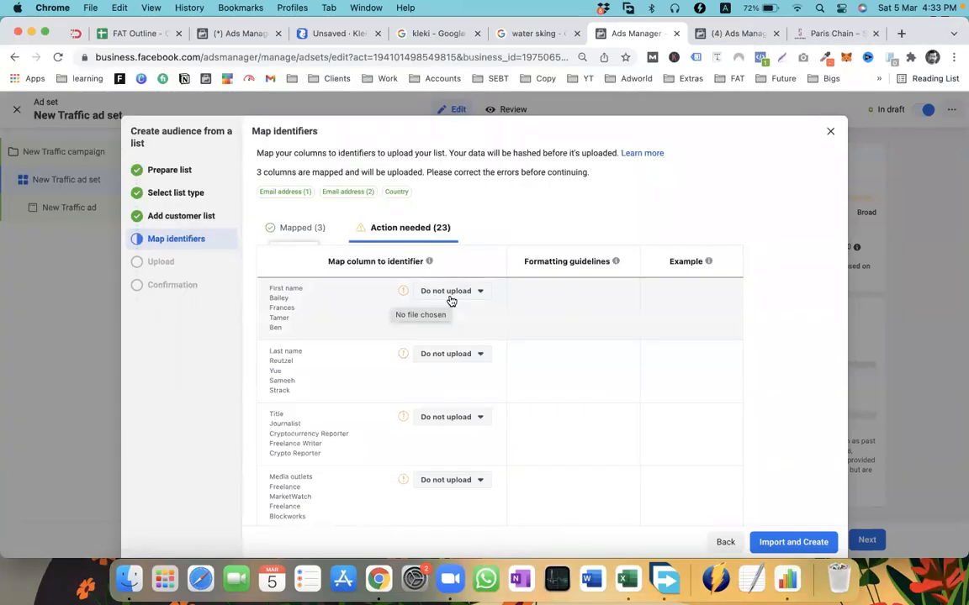
key("super+Tab")
left_click(451, 294)
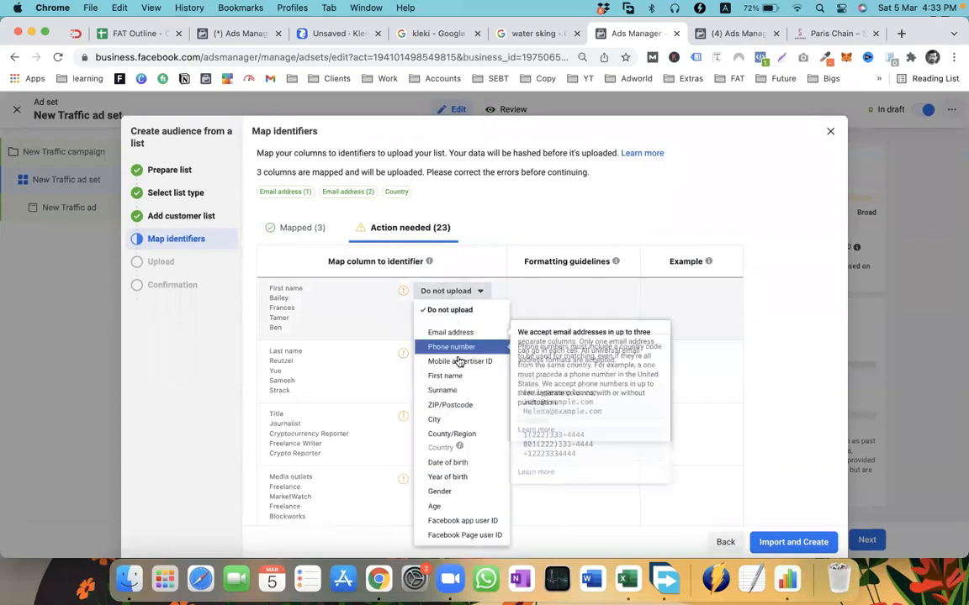
left_click(455, 375)
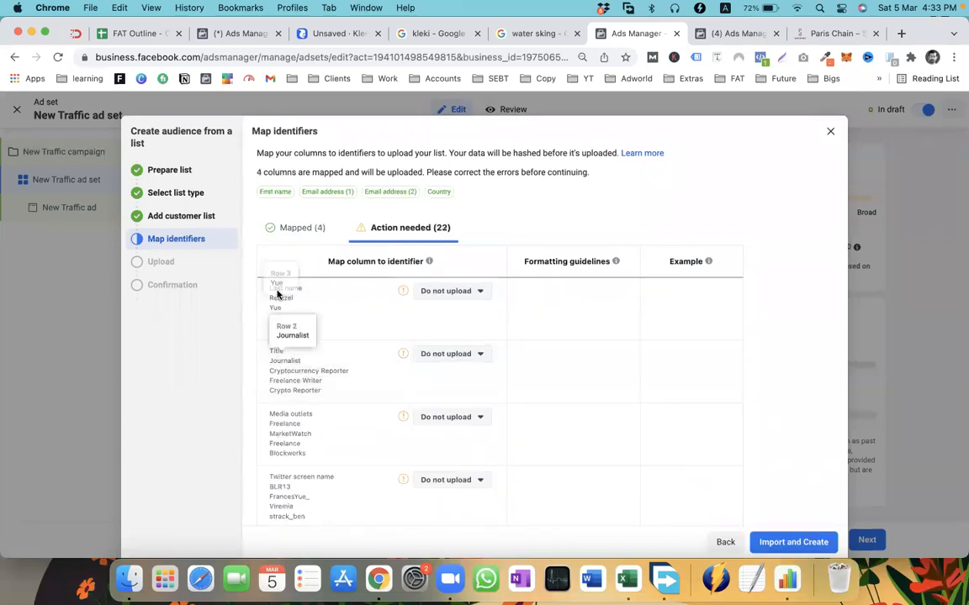
left_click(451, 291)
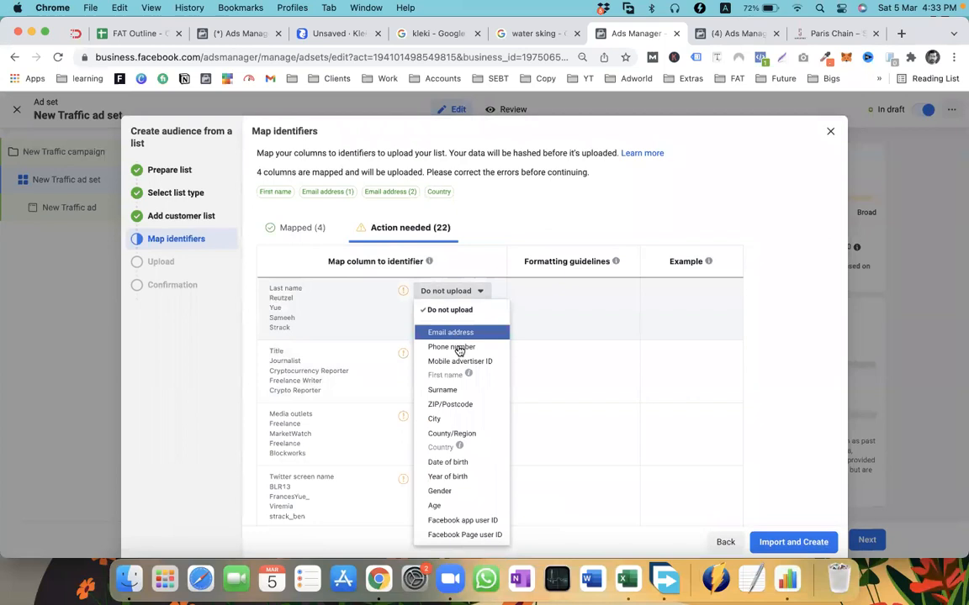
left_click(454, 392)
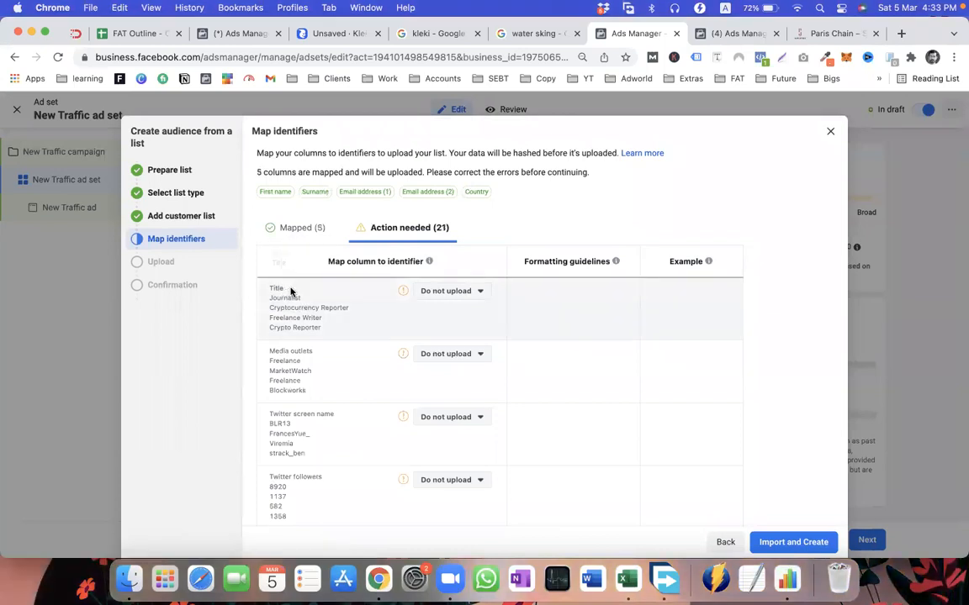
Check the identifier options for the Title column and look through the remaining columns that need action
left_click(453, 291)
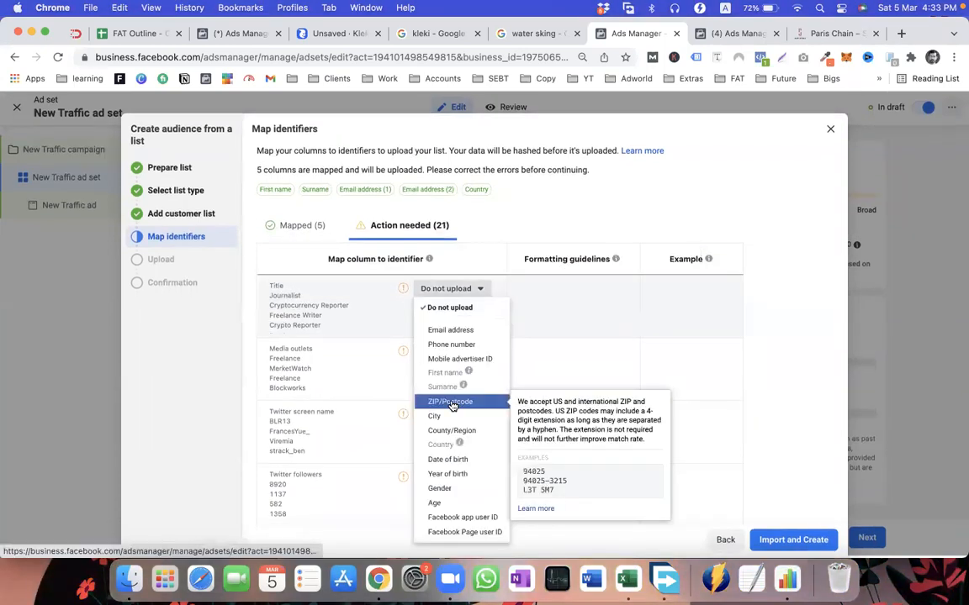
left_click(205, 374)
scroll(340, 367, "down", 5)
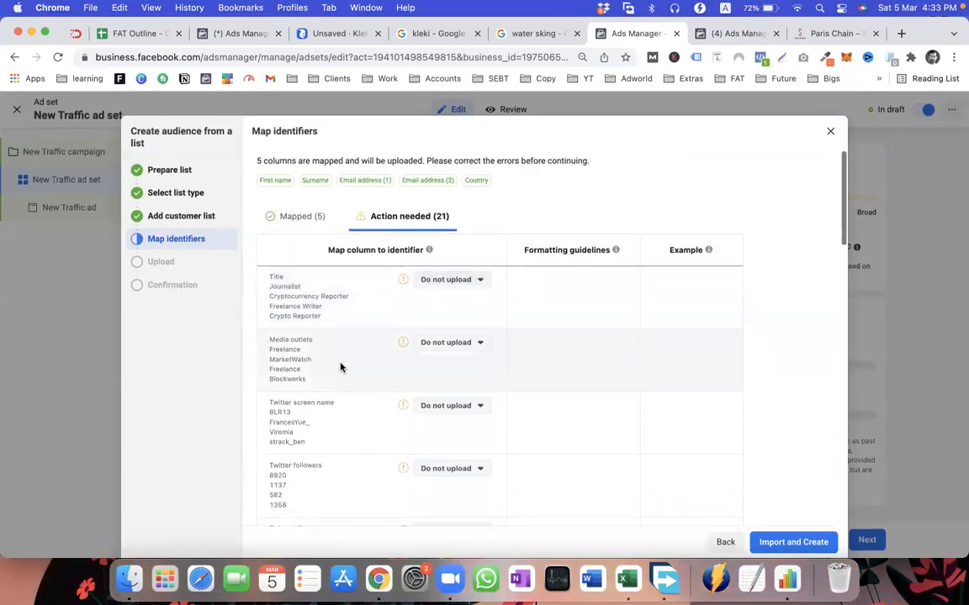
scroll(341, 368, "down", 2)
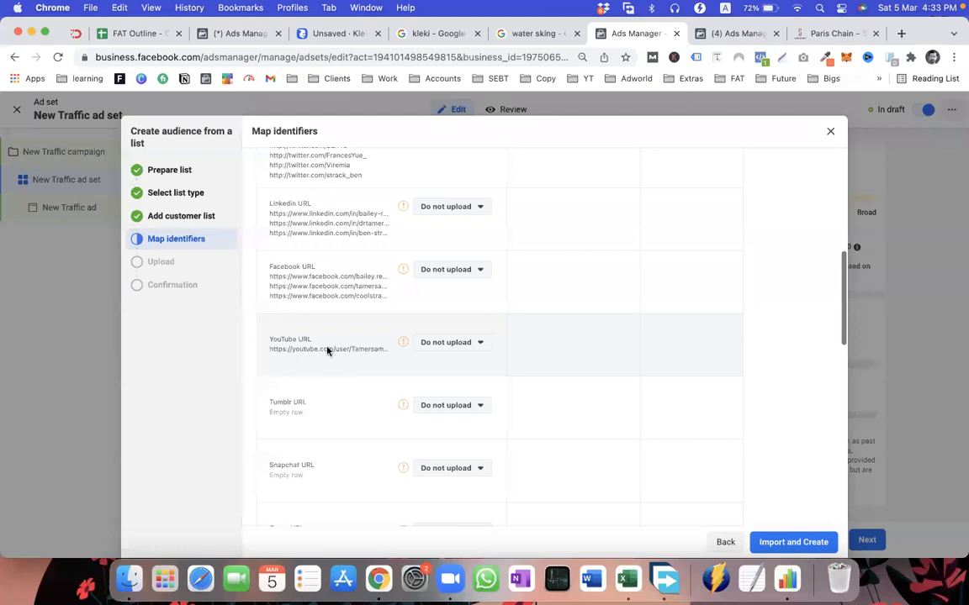
scroll(310, 363, "down", 5)
scroll(376, 355, "down", 1)
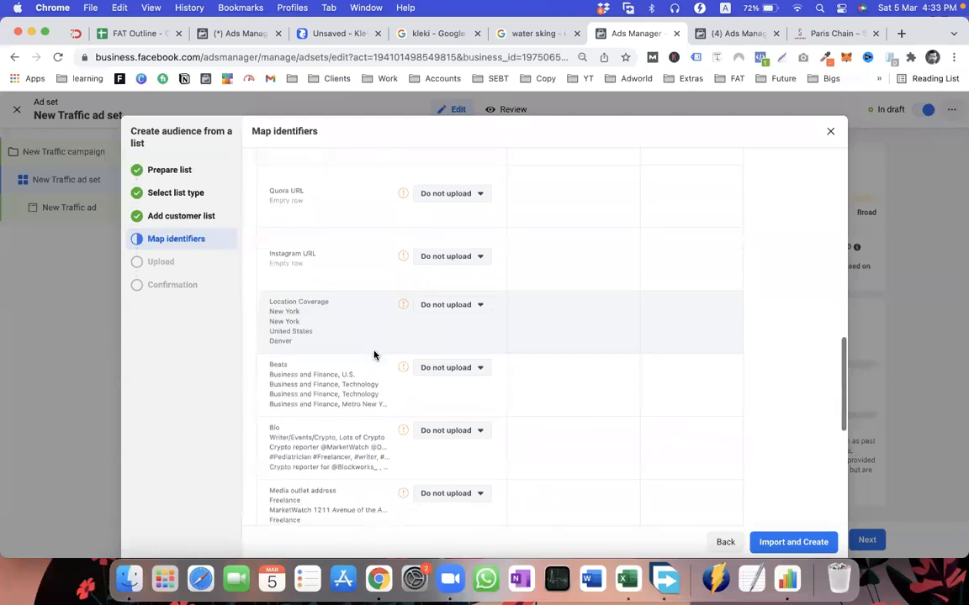
scroll(375, 355, "down", 2)
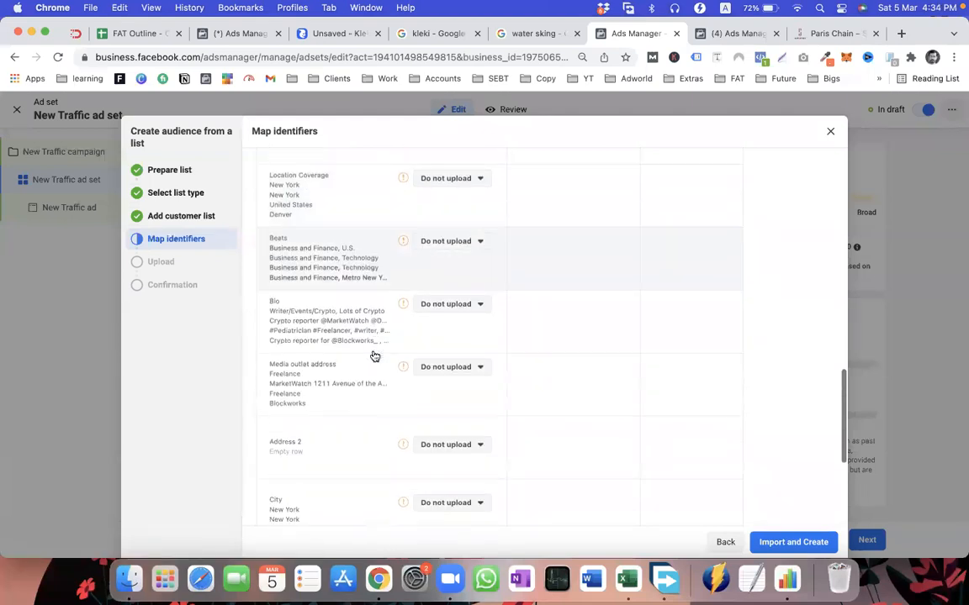
scroll(375, 355, "down", 2)
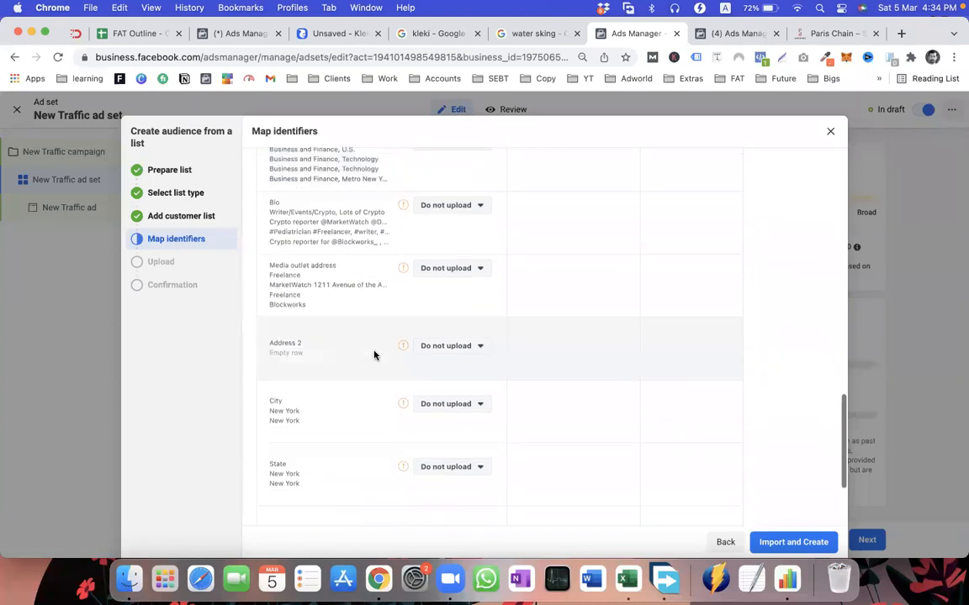
Map the City column to City, State to County/Region and Zip code to ZIP/Postcode
left_click(447, 368)
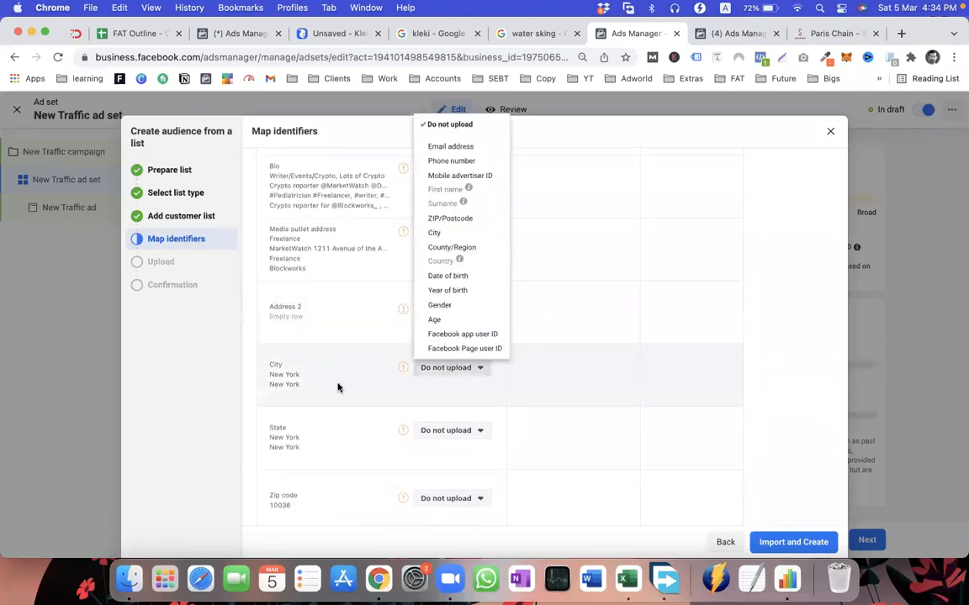
left_click_drag(451, 219, 445, 237)
scroll(382, 395, "down", 2)
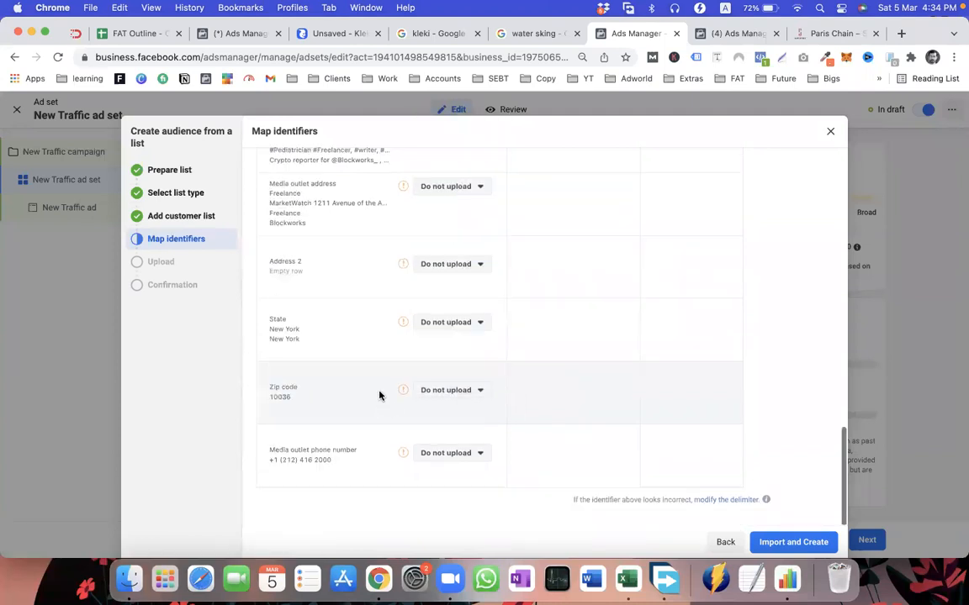
left_click(438, 323)
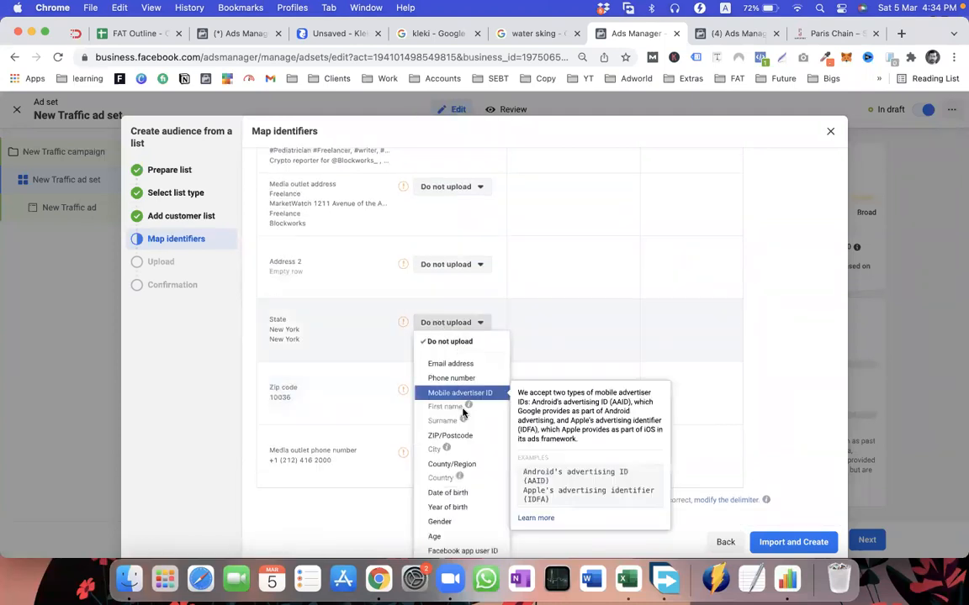
left_click(475, 468)
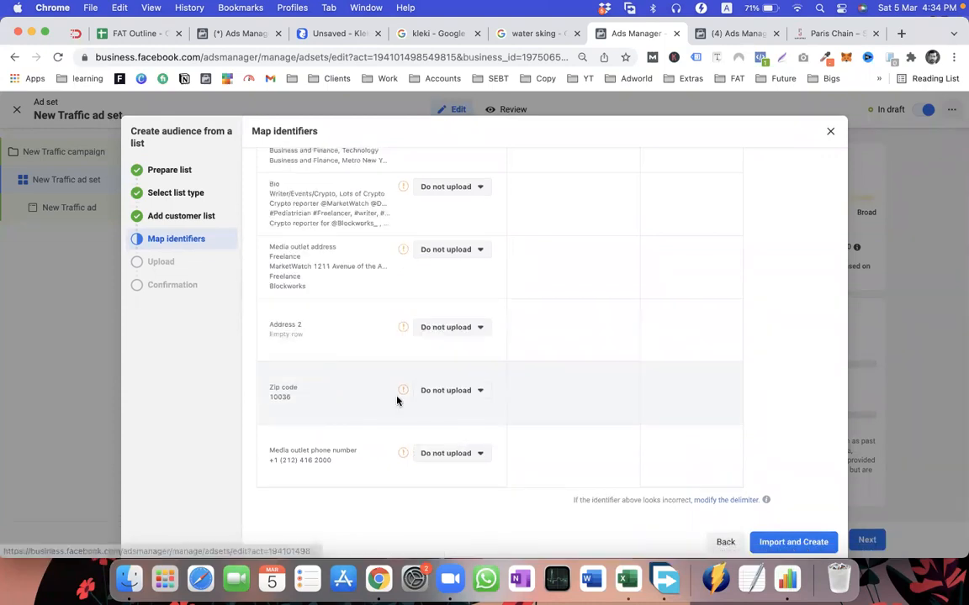
left_click(437, 399)
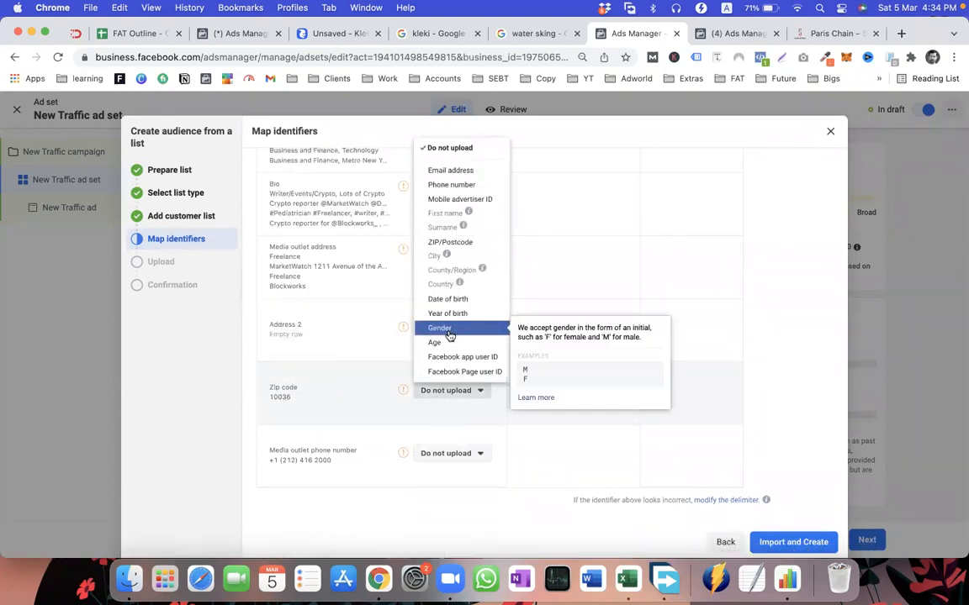
left_click(452, 242)
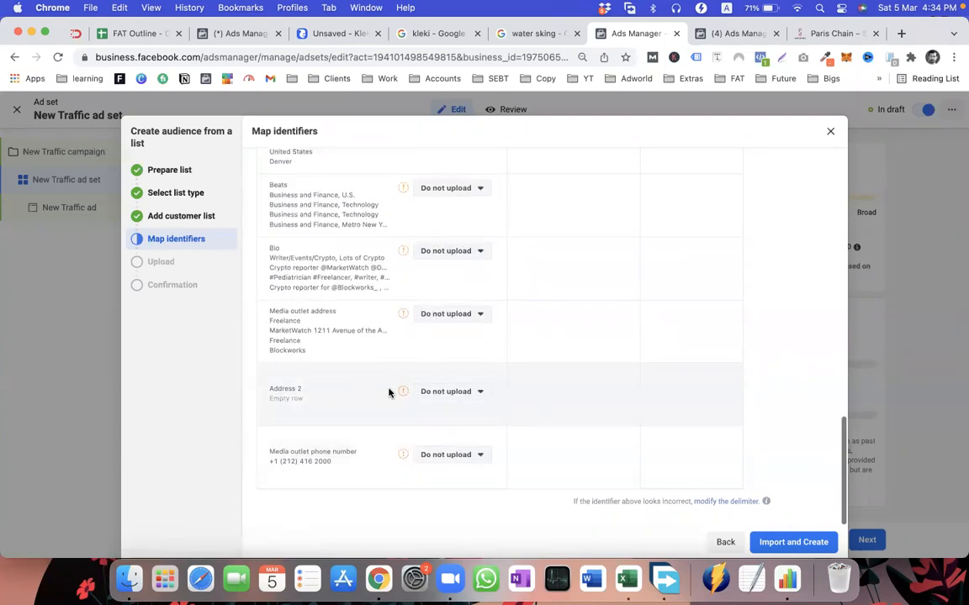
Review the mapped columns, then import the list to create the audience and close the confirmation
scroll(389, 393, "up", 15)
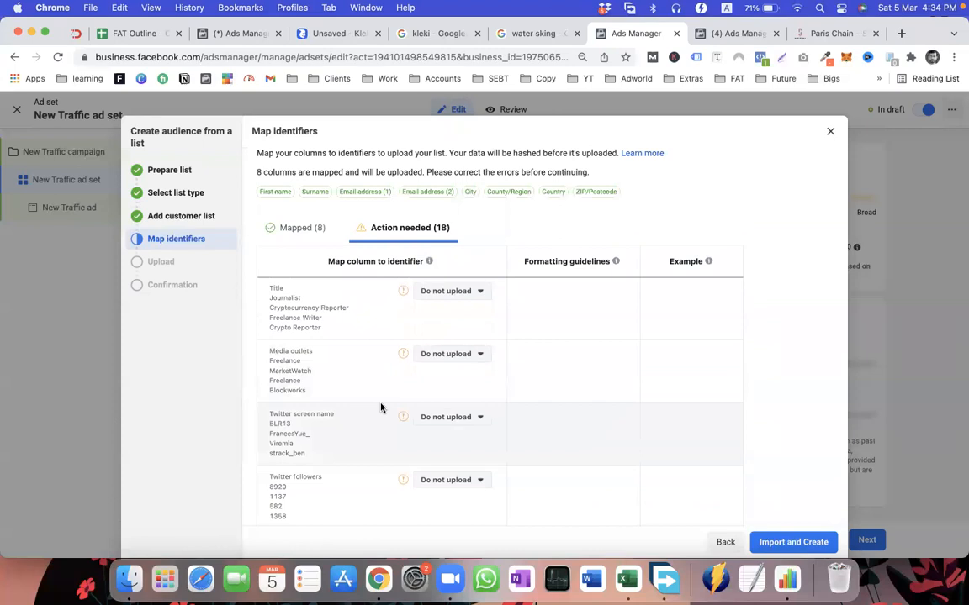
left_click(299, 227)
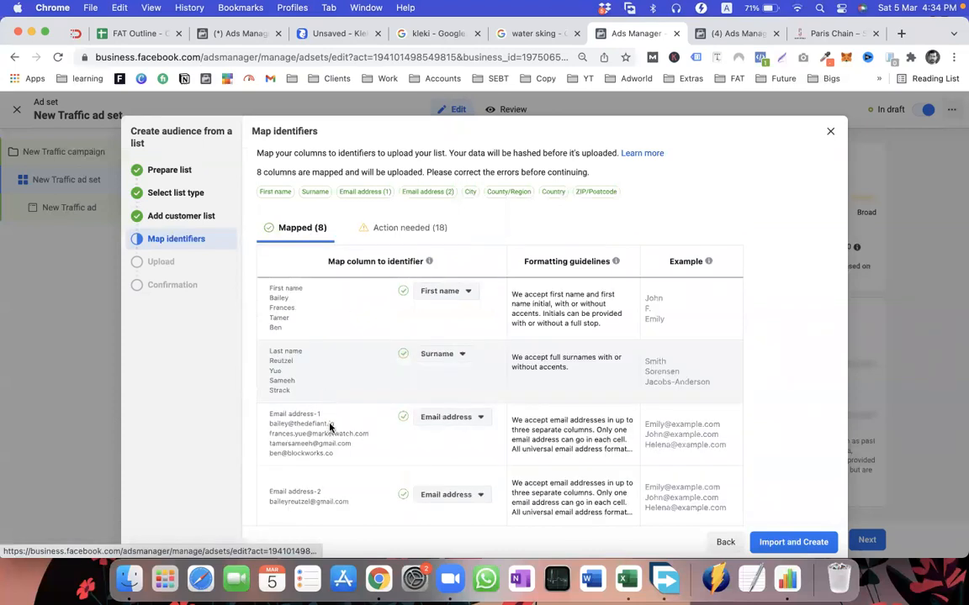
scroll(329, 425, "down", 10)
scroll(357, 401, "up", 10)
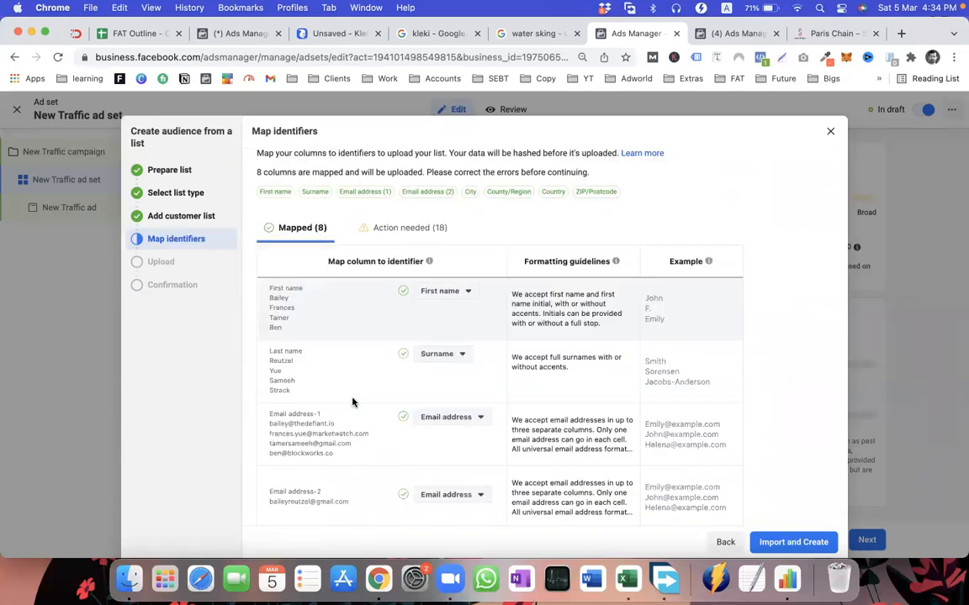
scroll(708, 490, "down", 5)
left_click(786, 543)
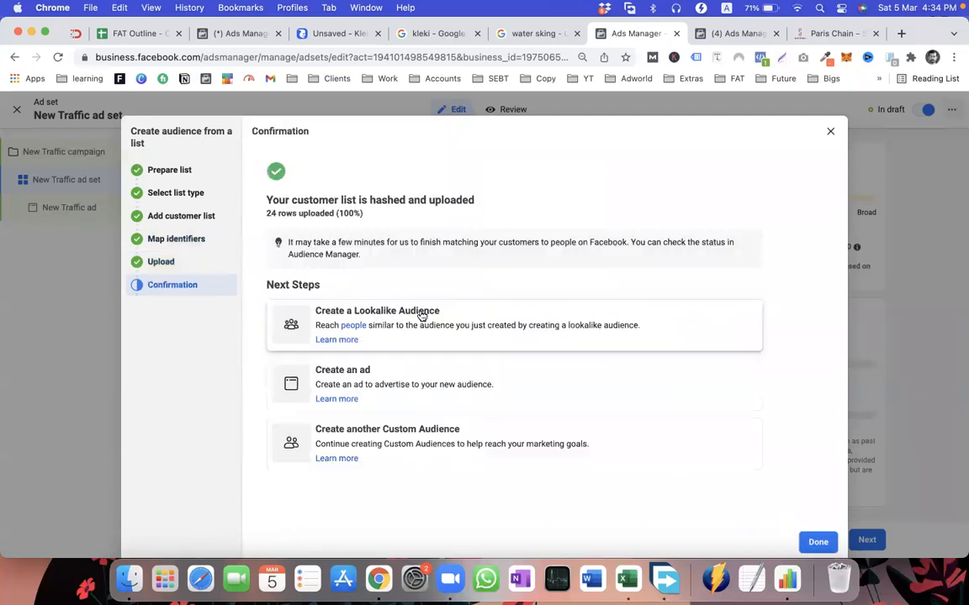
left_click(830, 133)
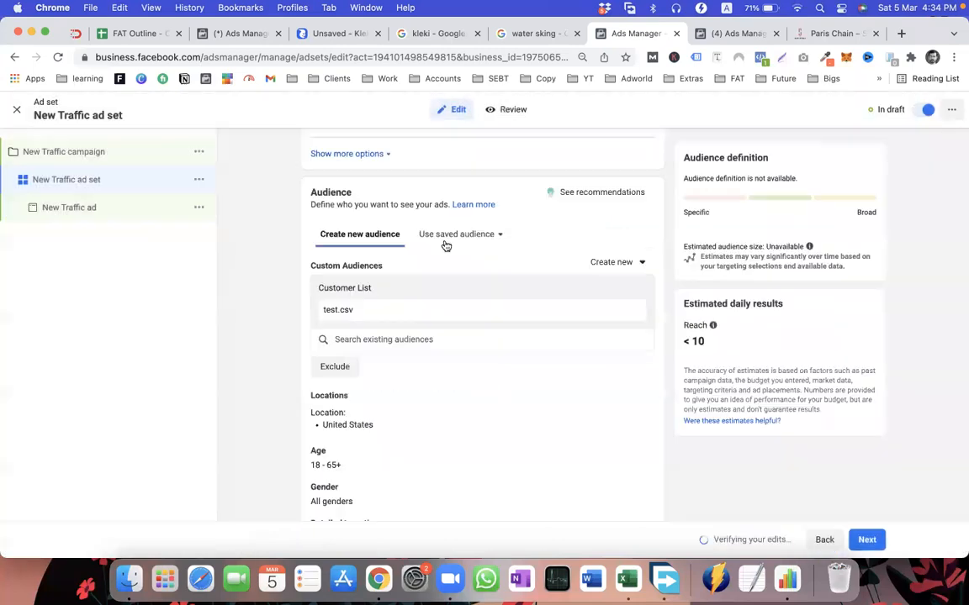
Compare the test.csv custom audience in the ad set with its entry in the Audiences list, then return to the ad set
left_click_drag(353, 312, 318, 309)
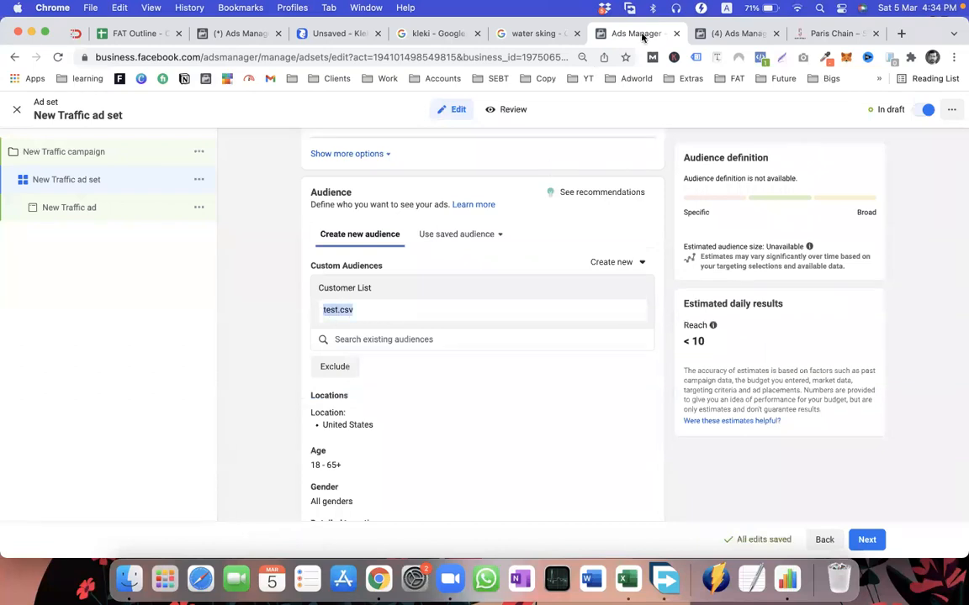
key("ctrl+Tab")
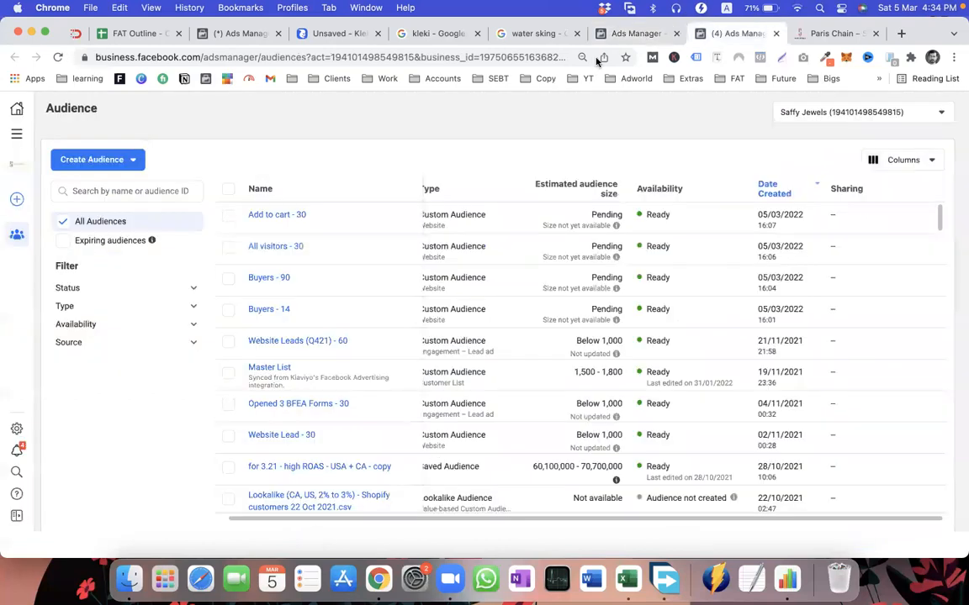
key("ctrl+shift+Tab")
left_click_drag(358, 312, 318, 312)
left_click(379, 320)
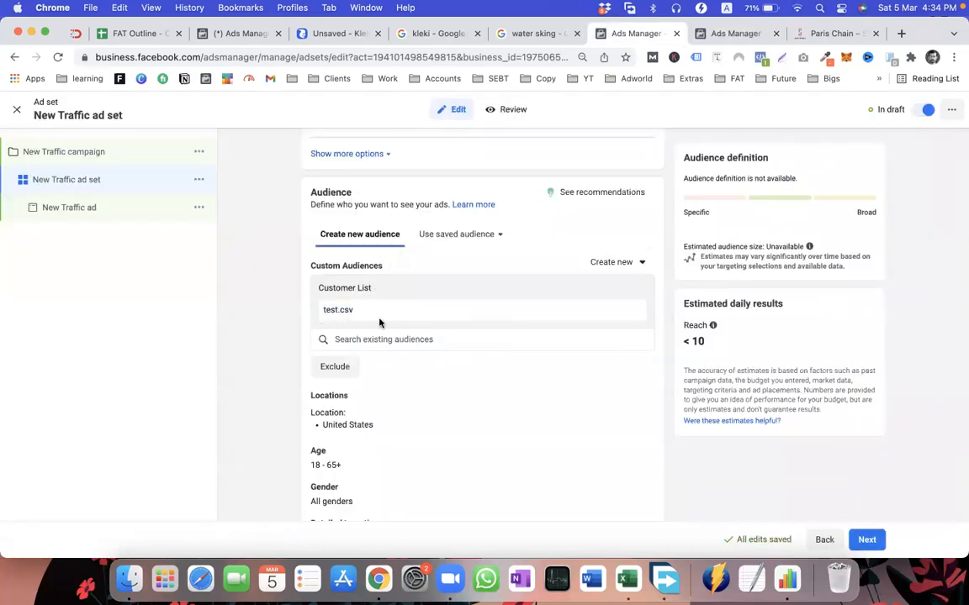
left_click_drag(358, 311, 323, 312)
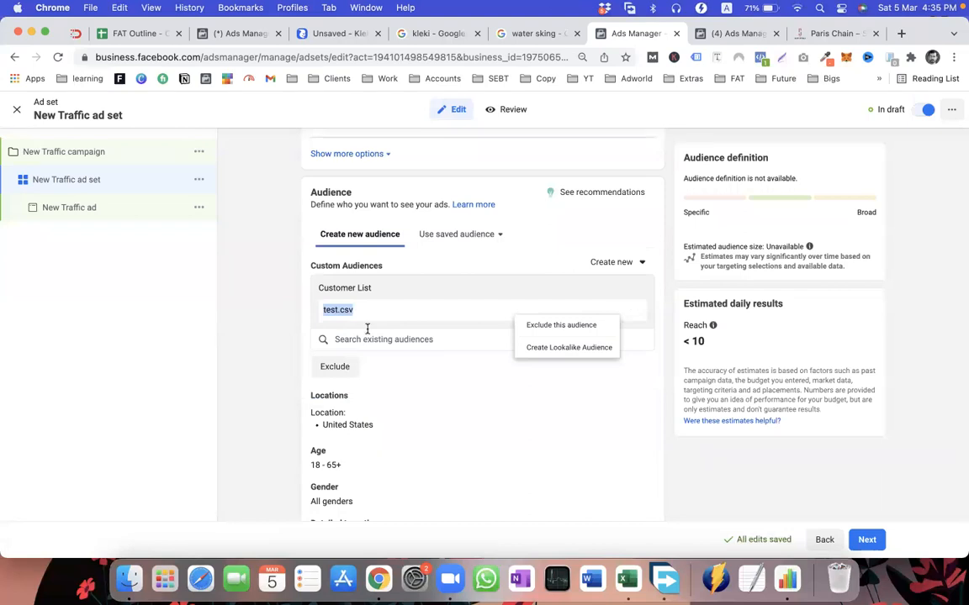
left_click(746, 34)
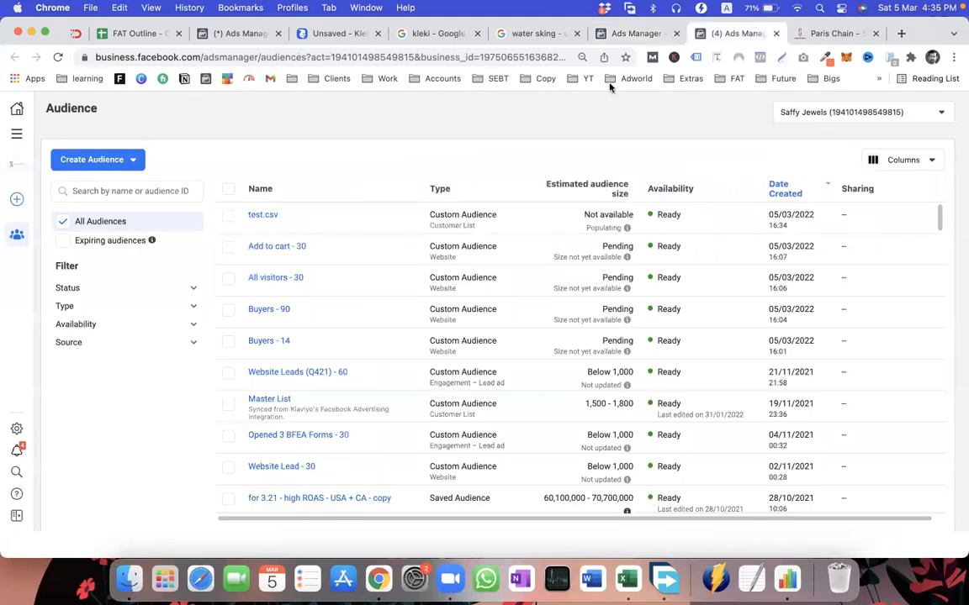
left_click(603, 39)
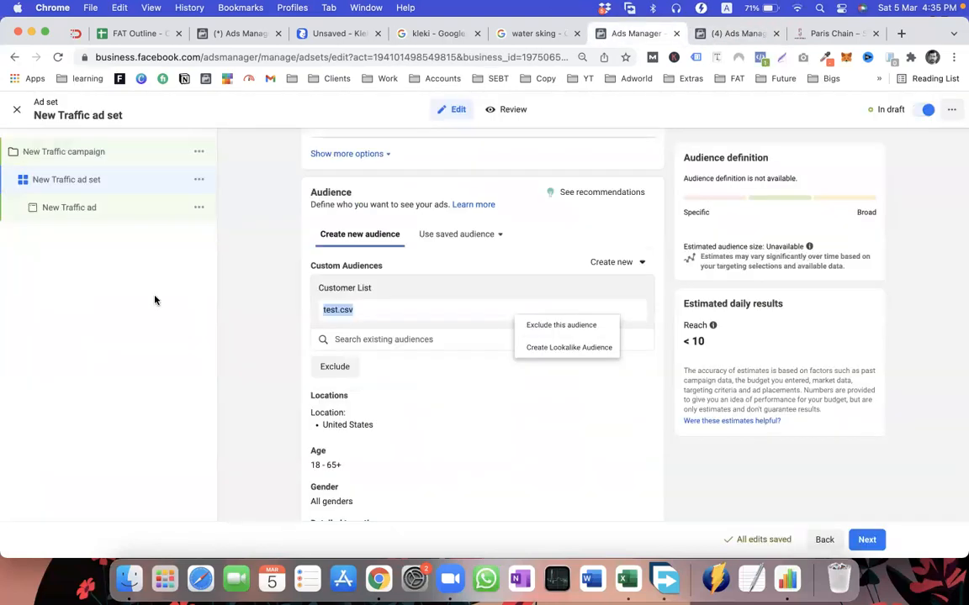
Remove the test.csv customer list from the ad set's Custom Audiences and look over the remaining targeting settings
scroll(377, 382, "down", 3)
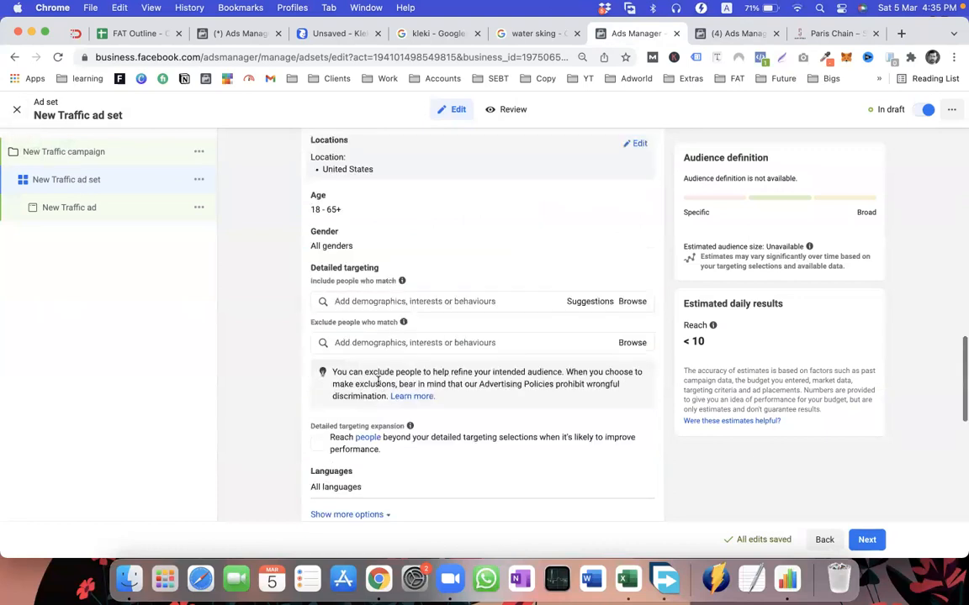
scroll(266, 391, "up", 4)
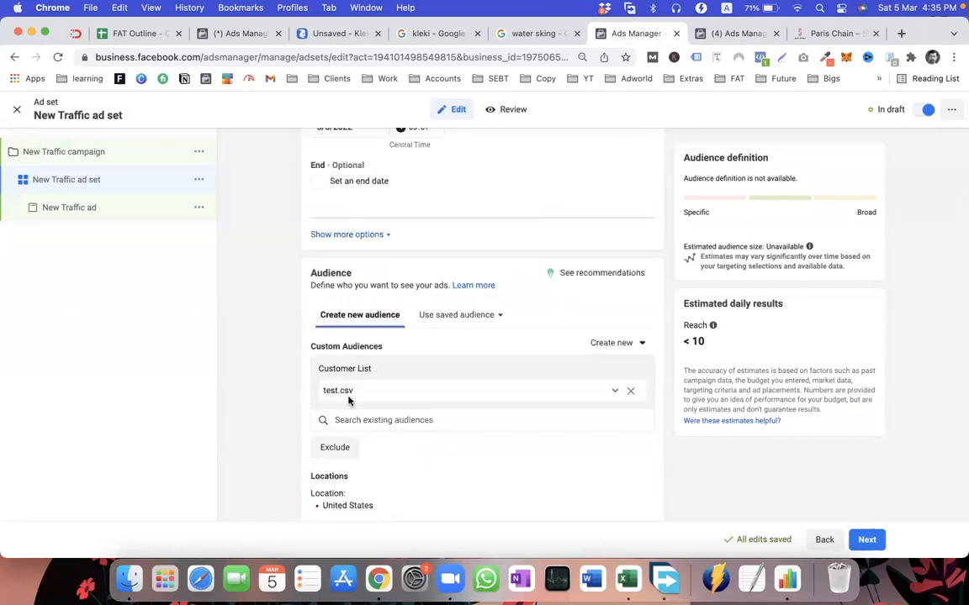
left_click(629, 394)
scroll(452, 395, "down", 5)
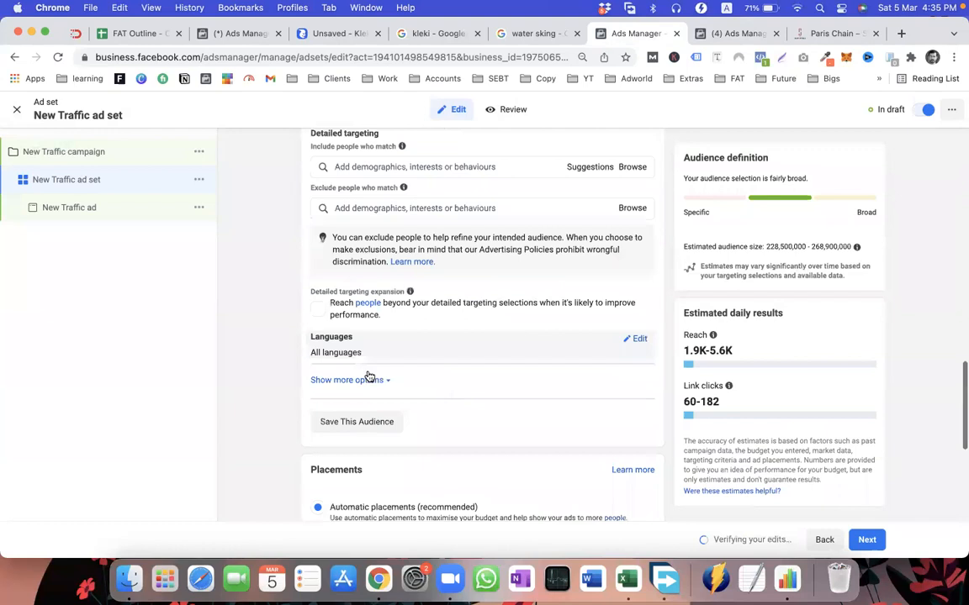
scroll(396, 458, "down", 4)
scroll(336, 379, "up", 5)
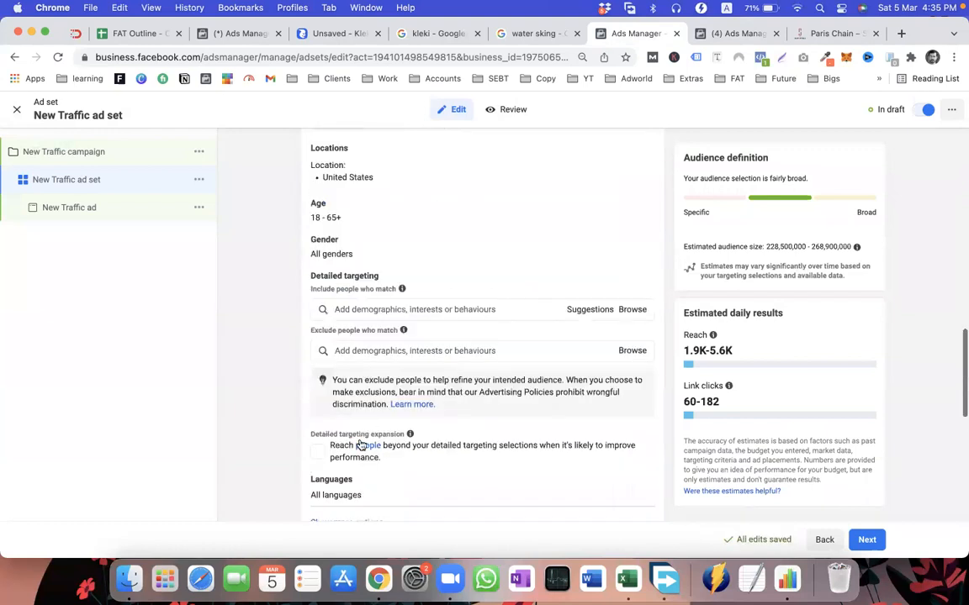
left_click(354, 351)
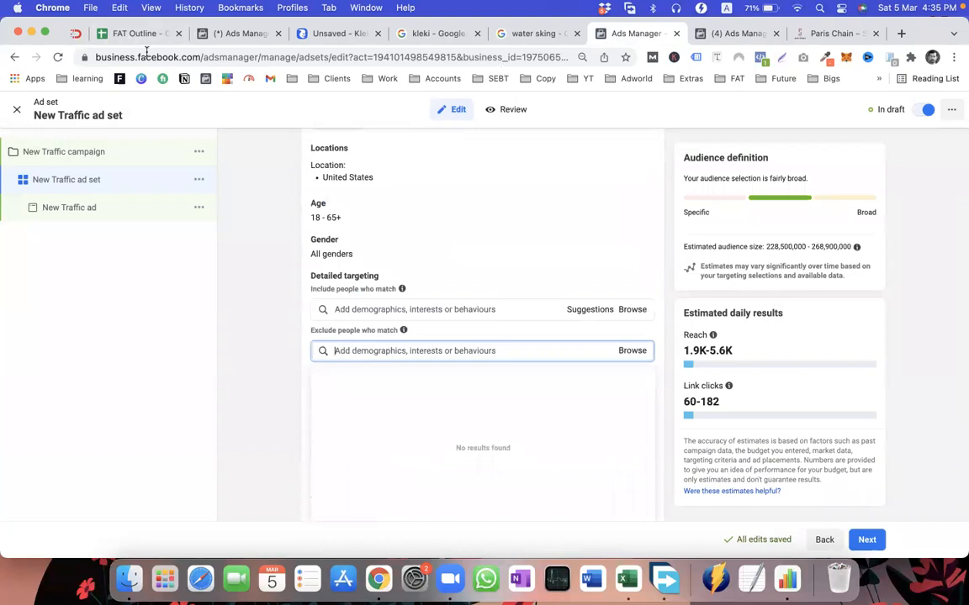
Open fiverr.com in the browser tab that holds the water skiing search
left_click(510, 35)
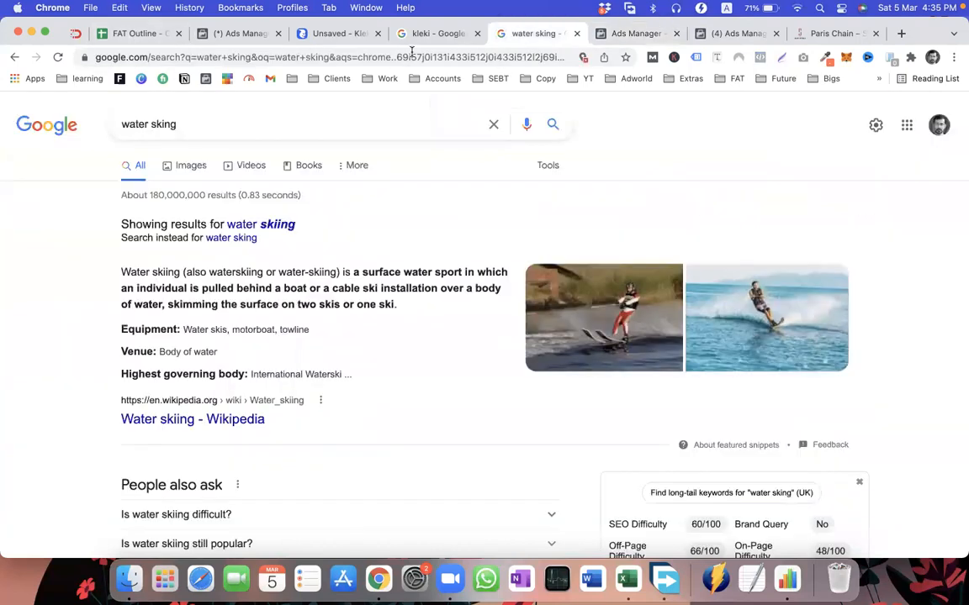
left_click(412, 54)
type("fiverr")
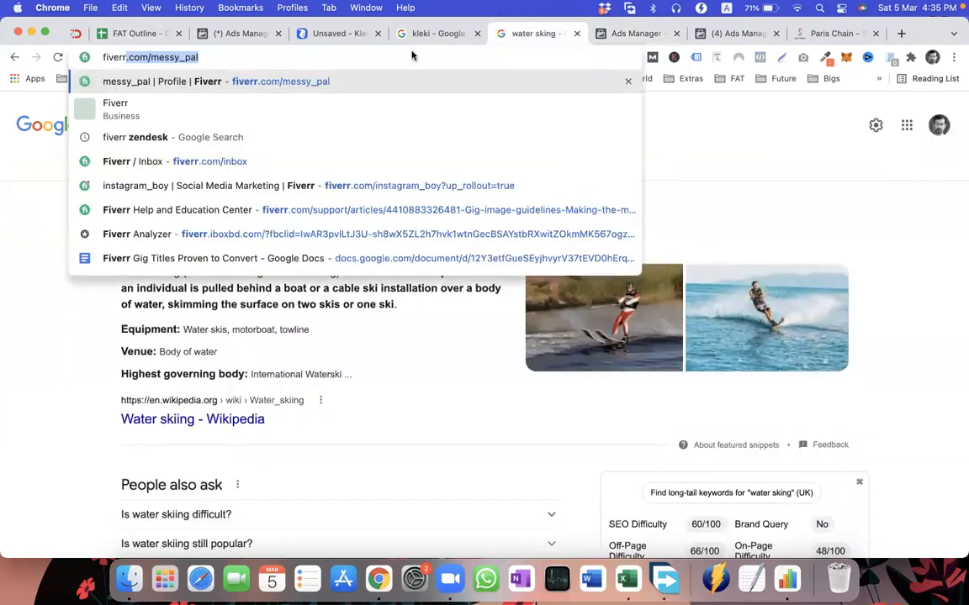
key("Right")
key("BackSpace")
key("BackSpace")
key("BackSpace")
key("BackSpace")
key("BackSpace")
key("BackSpace")
key("BackSpace")
key("BackSpace")
key("BackSpace")
key("BackSpace")
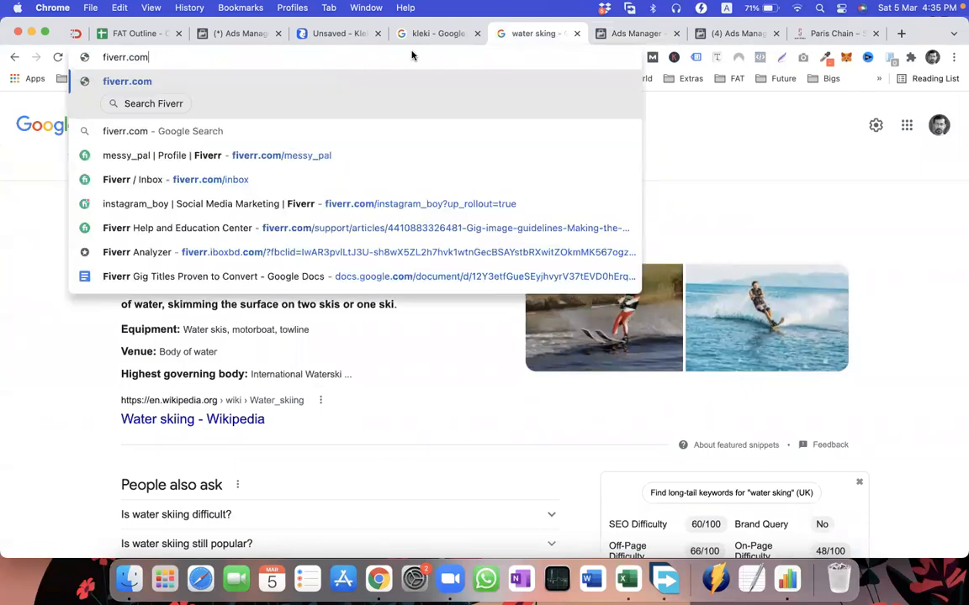
key("Return")
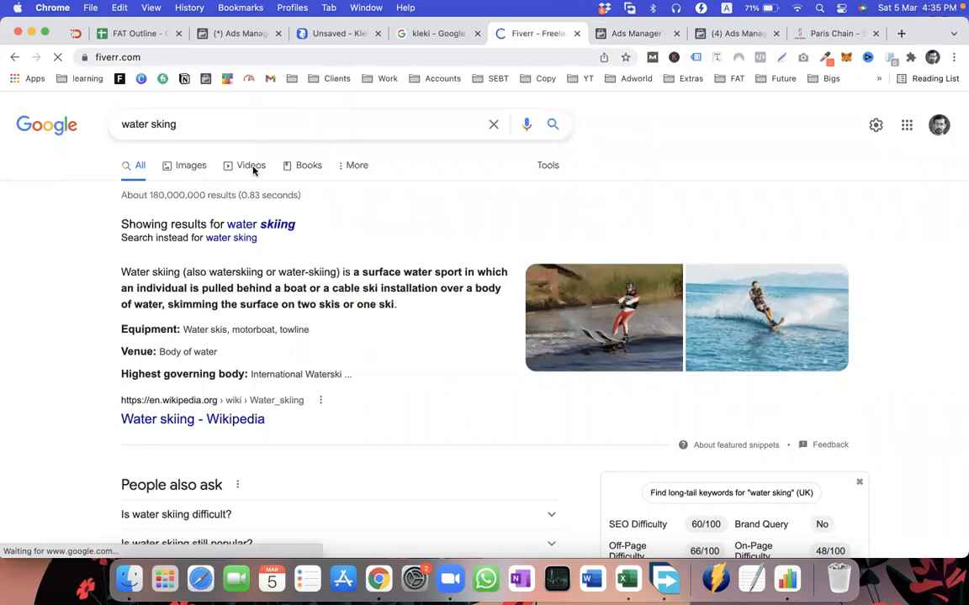
Open the Fiverr inbox and find the start of the conversation asking a PR media list seller for Crypto and NFT business owners
scroll(292, 352, "down", 3)
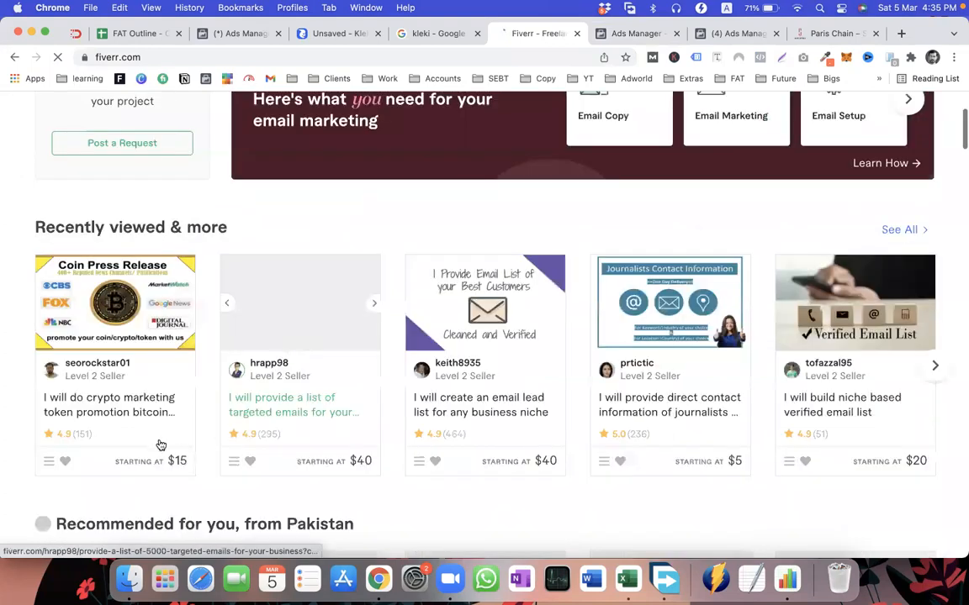
scroll(641, 113, "up", 3)
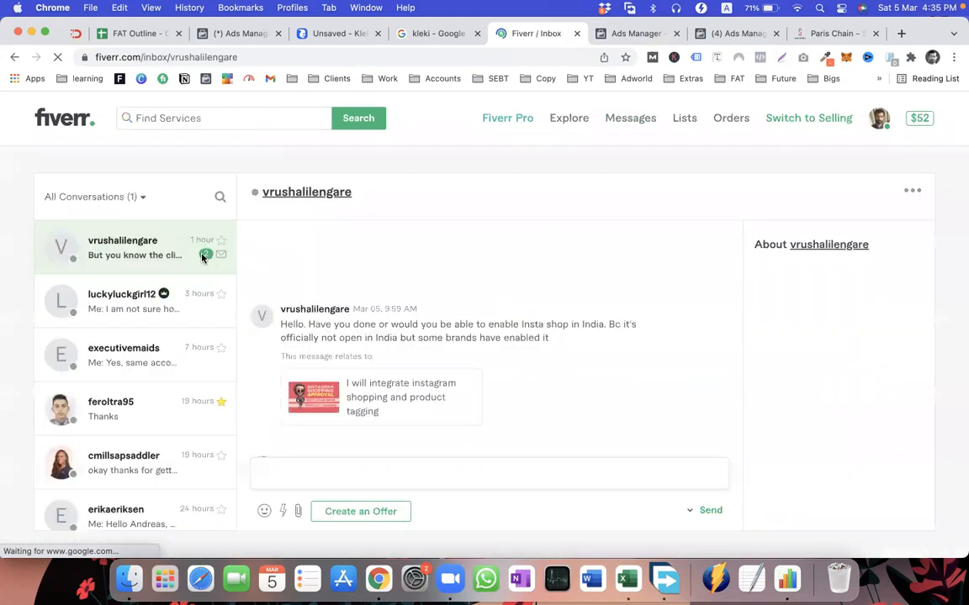
scroll(134, 359, "down", 5)
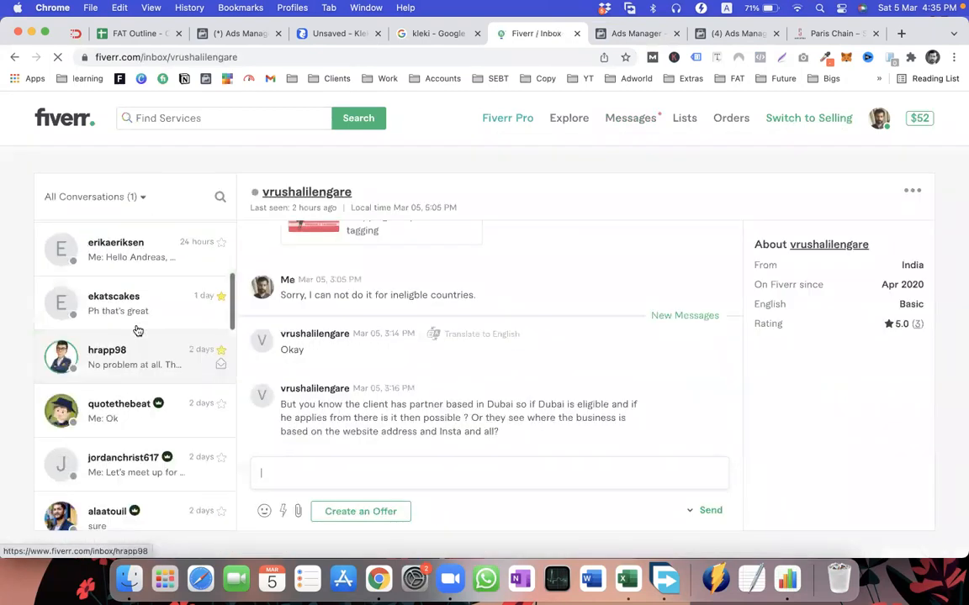
left_click(136, 323)
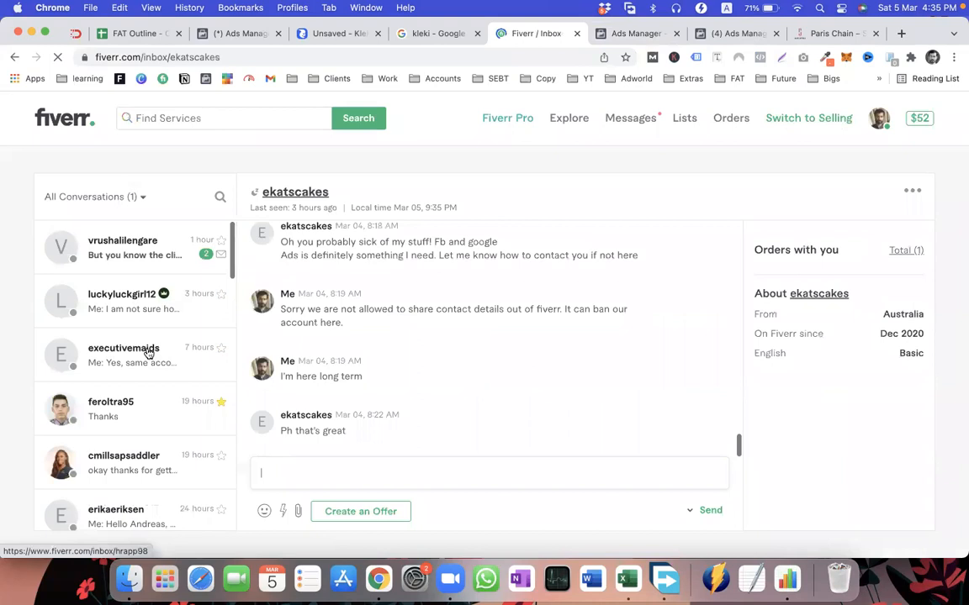
scroll(149, 353, "down", 4)
scroll(149, 353, "down", 4)
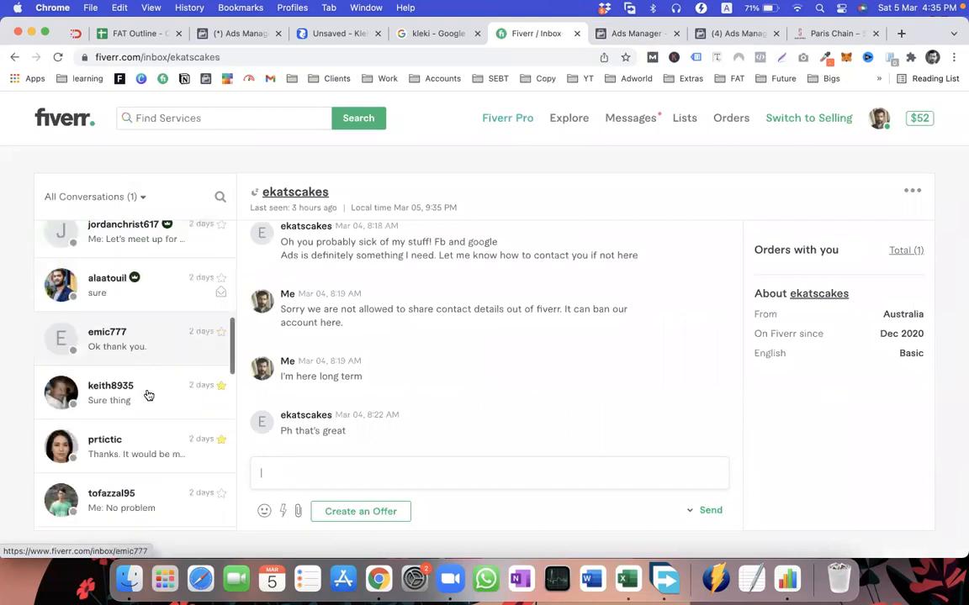
left_click(147, 394)
left_click(110, 444)
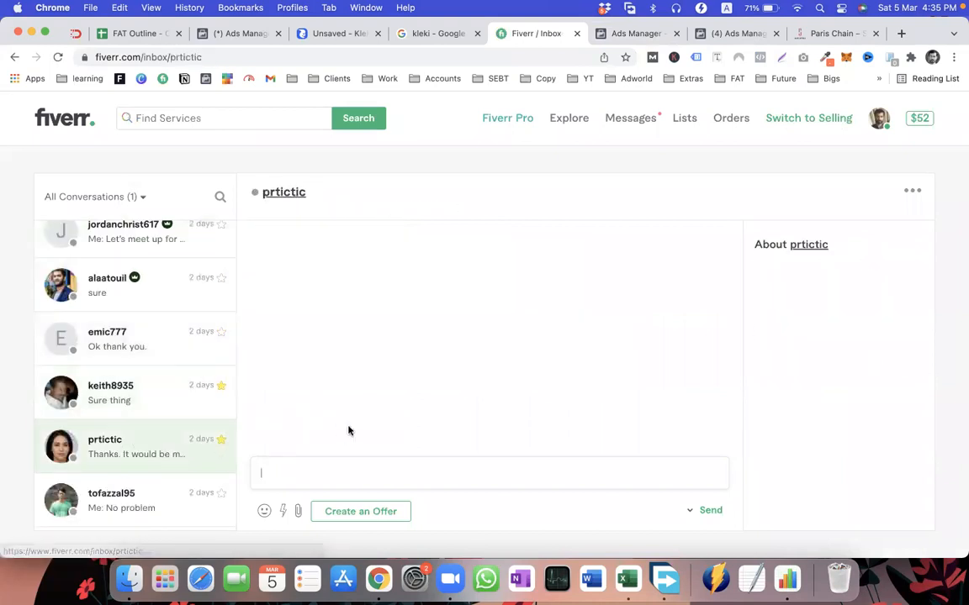
scroll(348, 427, "up", 10)
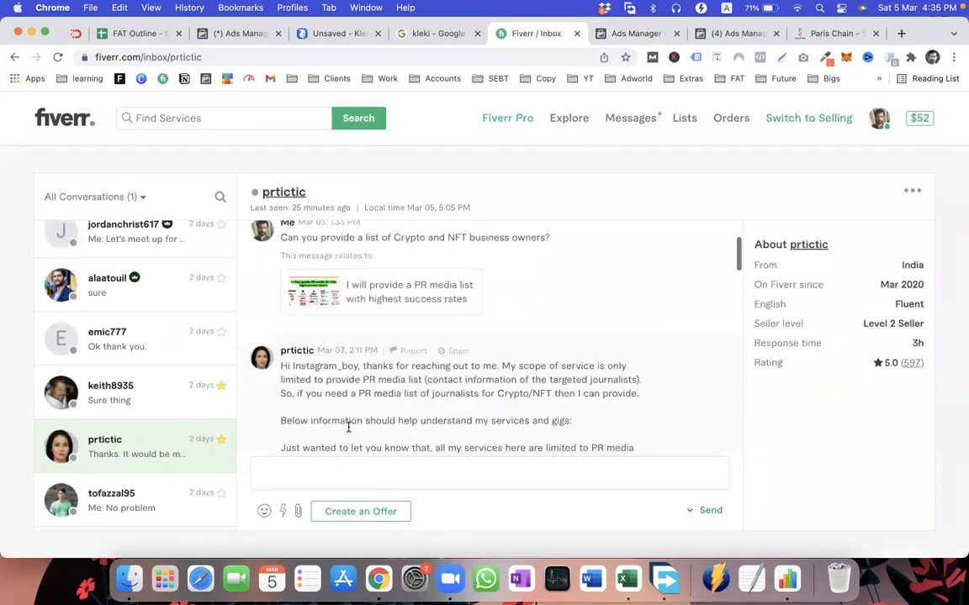
Open the seller's gig "I will provide a PR media list with highest success rates" and examine its title, images and description
left_click(450, 293)
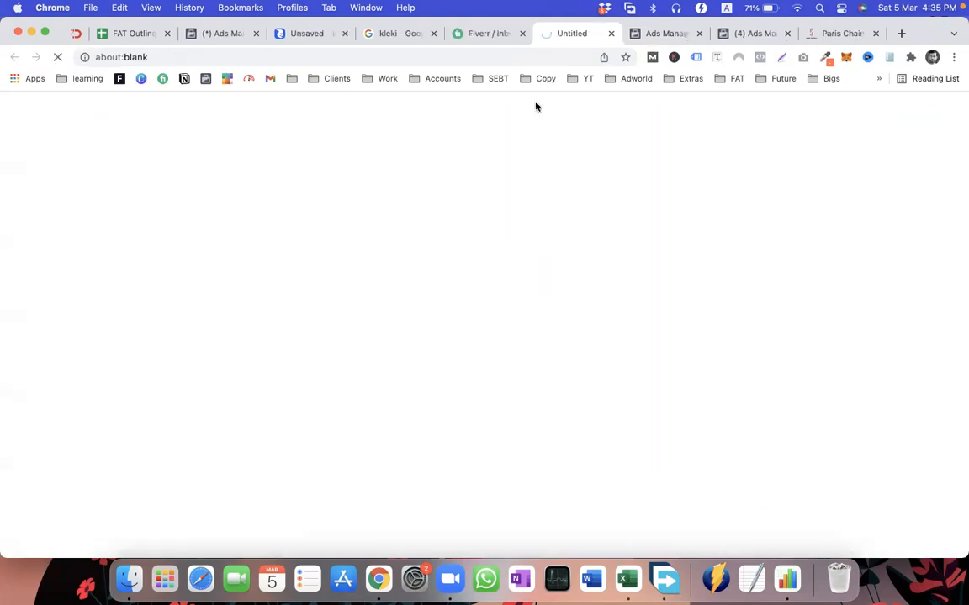
left_click(492, 36)
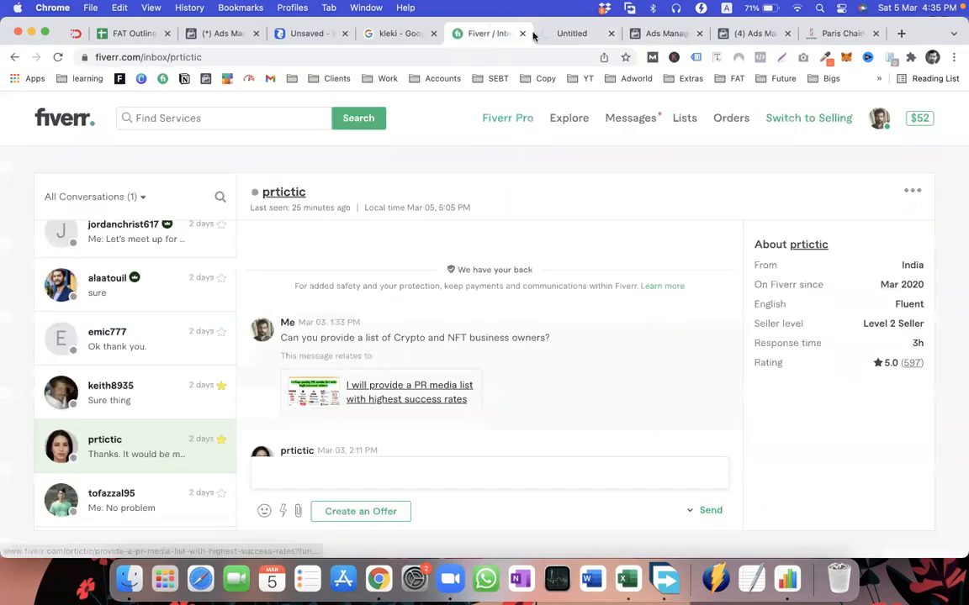
left_click(338, 337)
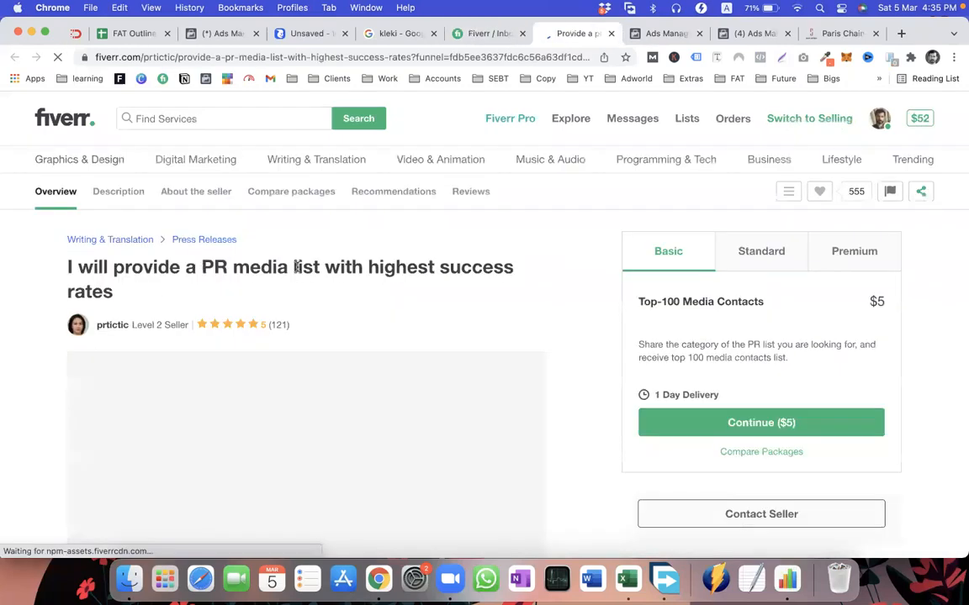
left_click_drag(199, 267, 325, 269)
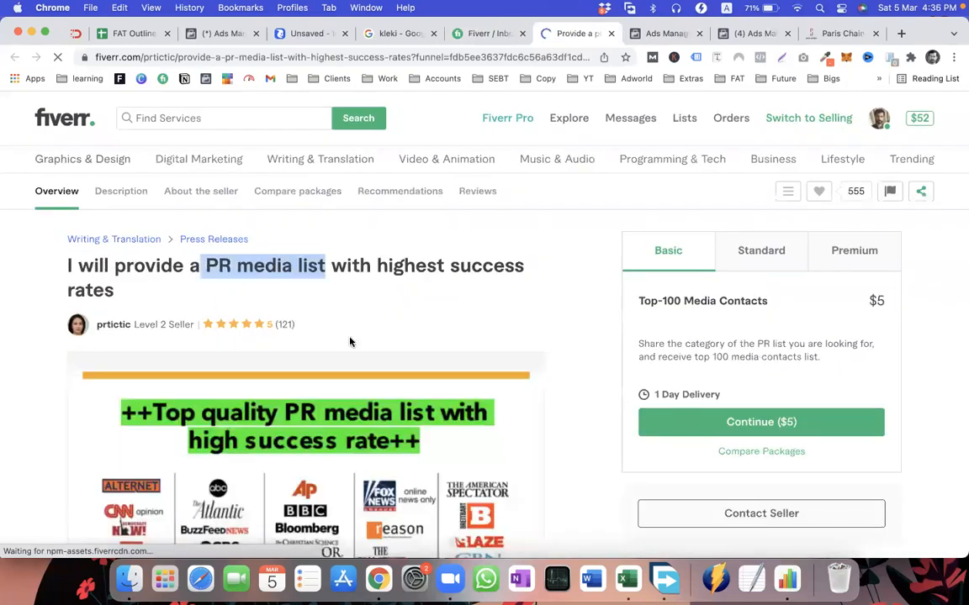
scroll(351, 342, "down", 5)
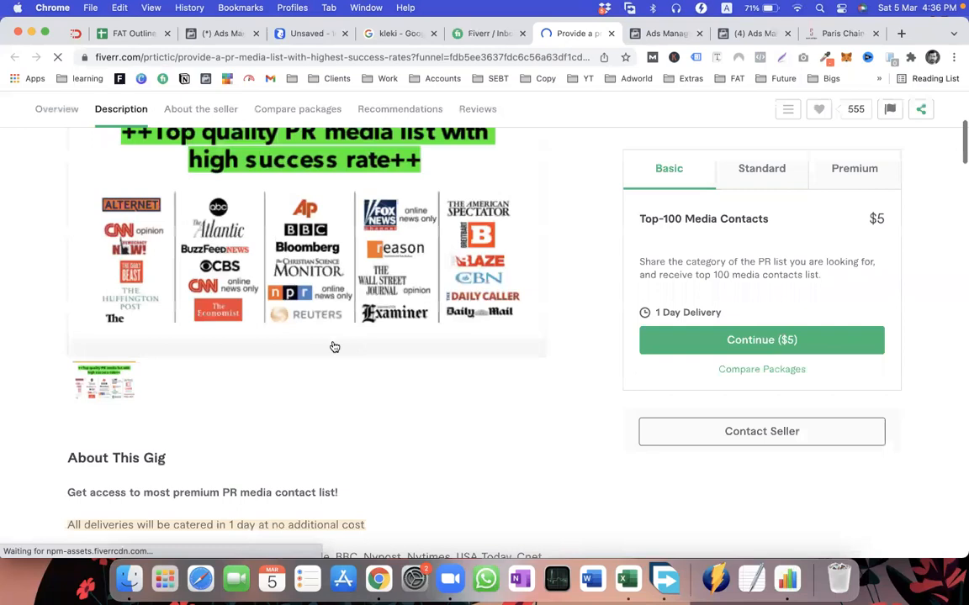
scroll(283, 382, "up", 5)
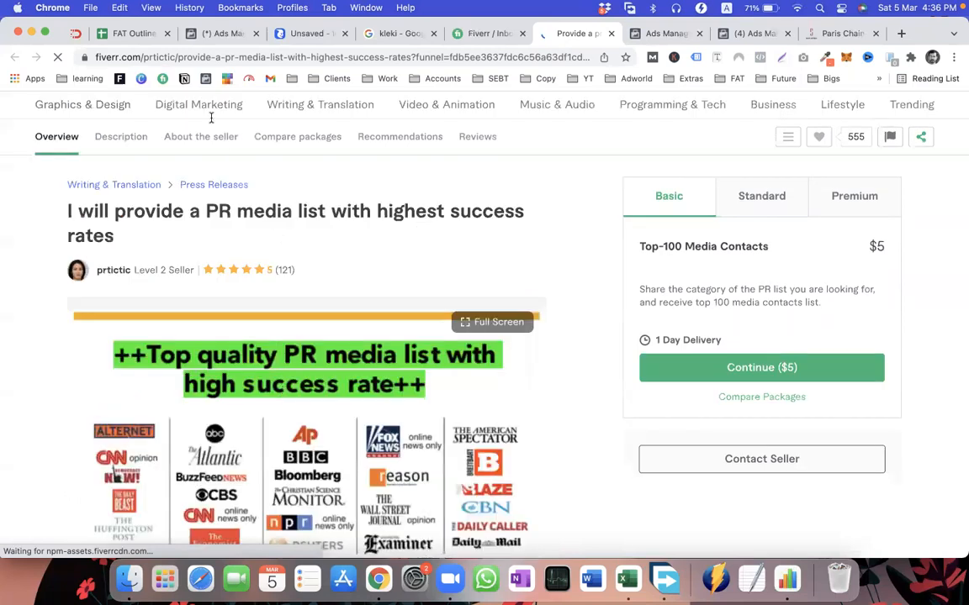
scroll(116, 472, "up", 1)
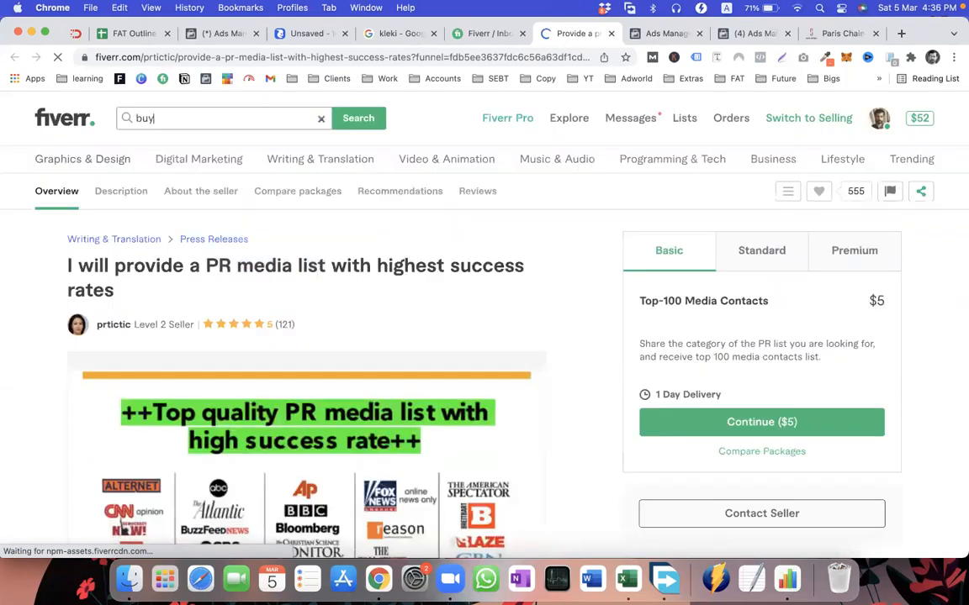
Search Fiverr for "buy emails", and refine the search to "buy emails list"
left_click(154, 118)
type("emails")
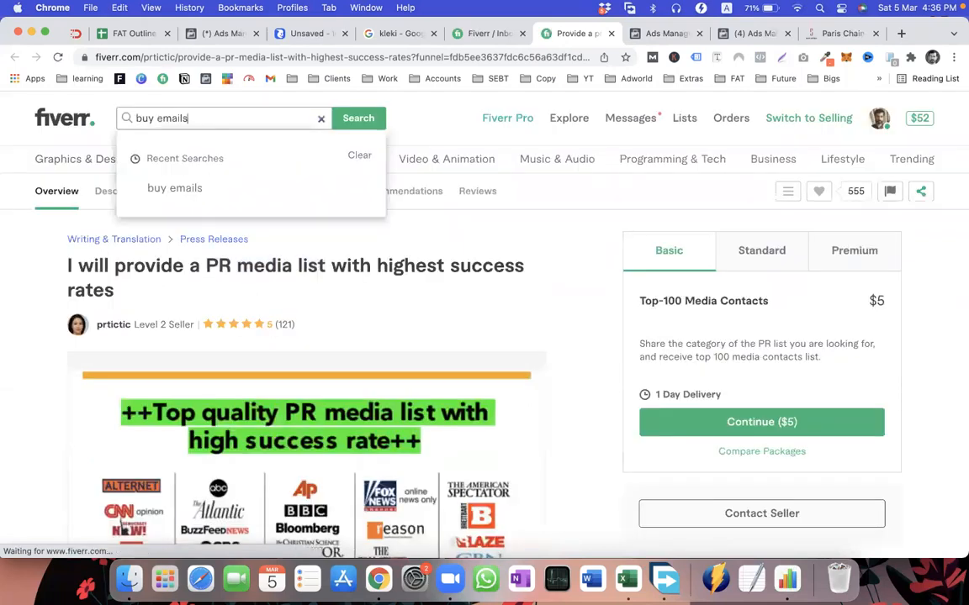
key("Return")
left_click(171, 120)
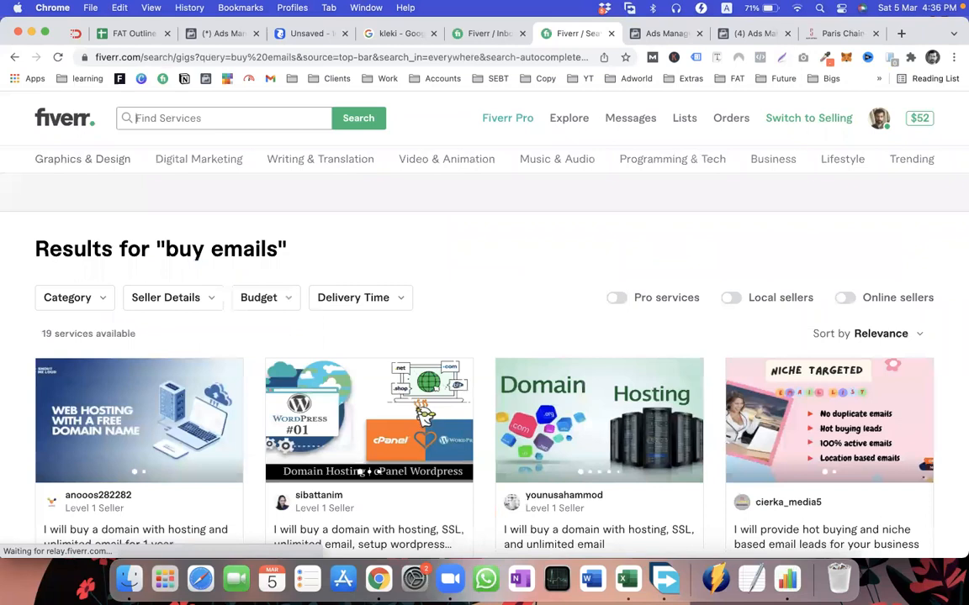
type("buy emails list")
triple_click(159, 121)
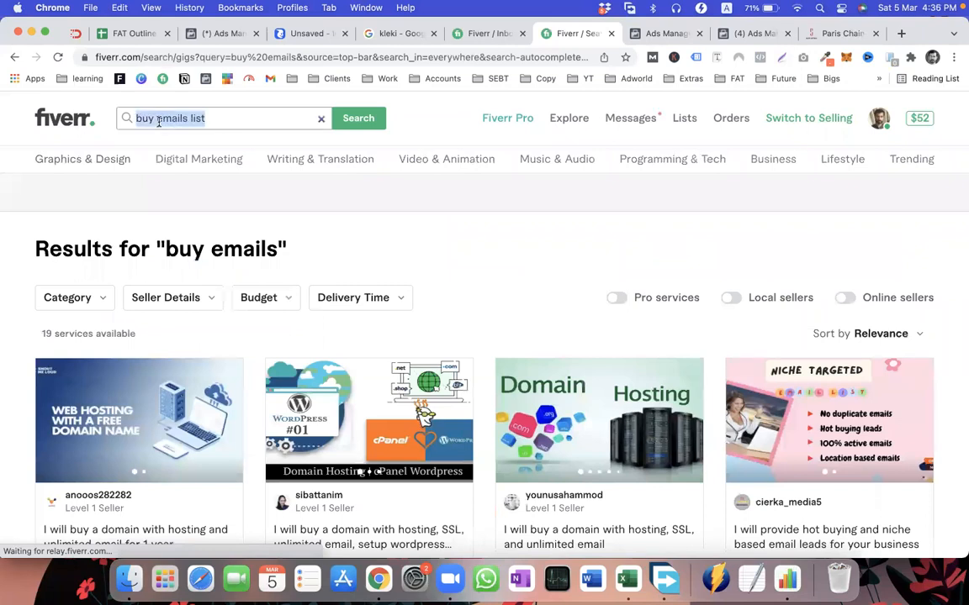
key("Return")
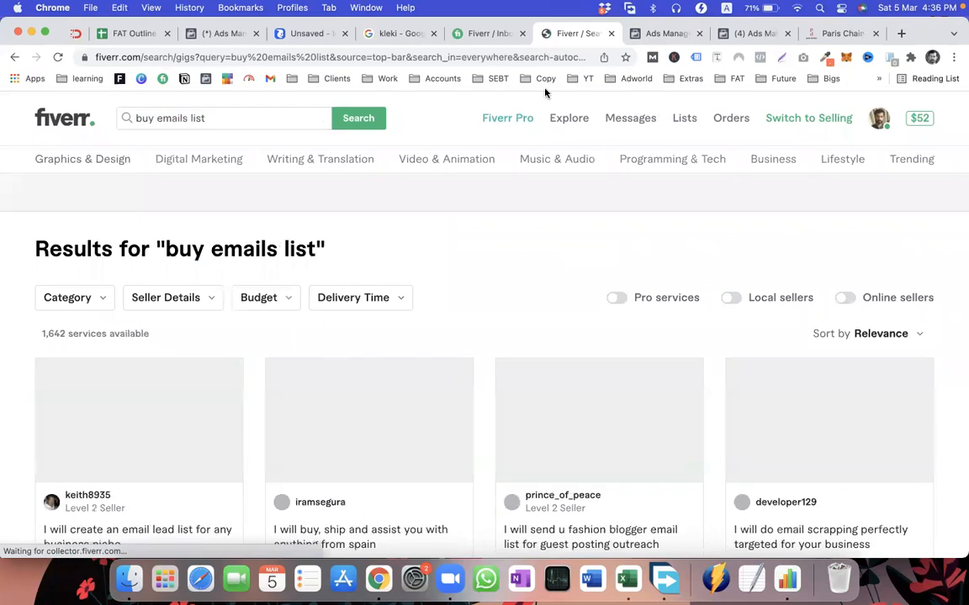
Read the rest of the conversation with the PR media list seller, and return to the "buy emails list" results
left_click(491, 34)
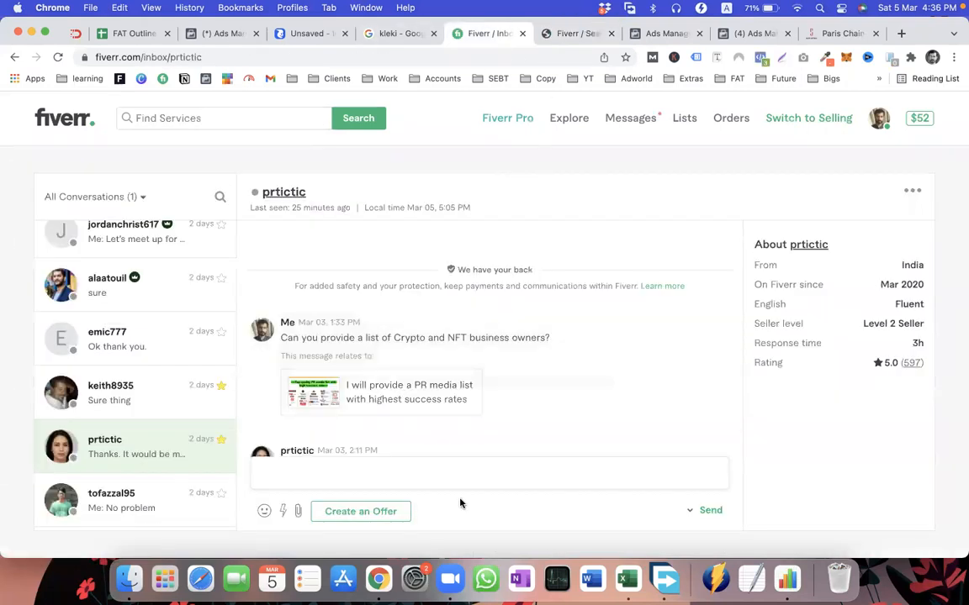
scroll(415, 417, "down", 2)
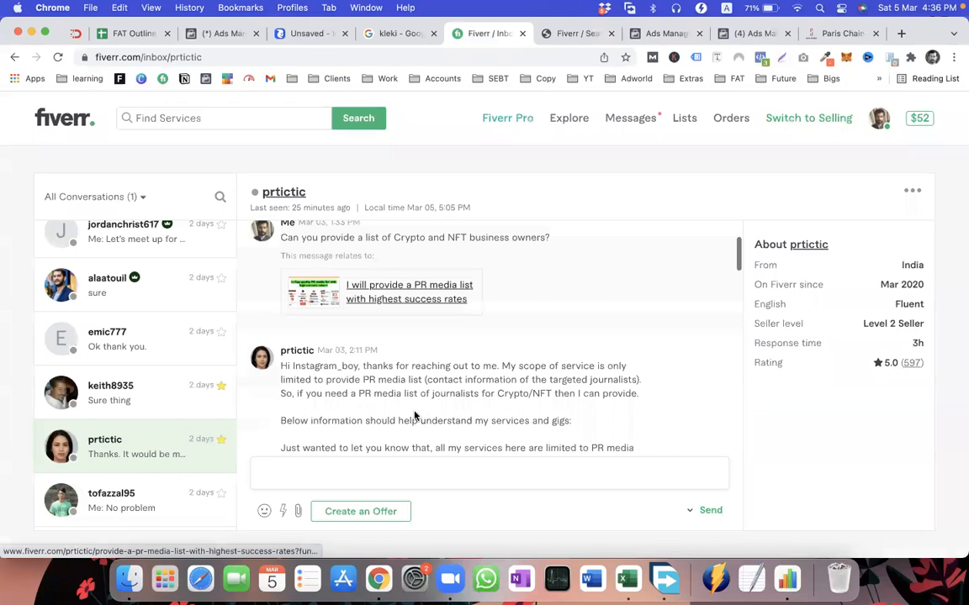
scroll(415, 417, "down", 5)
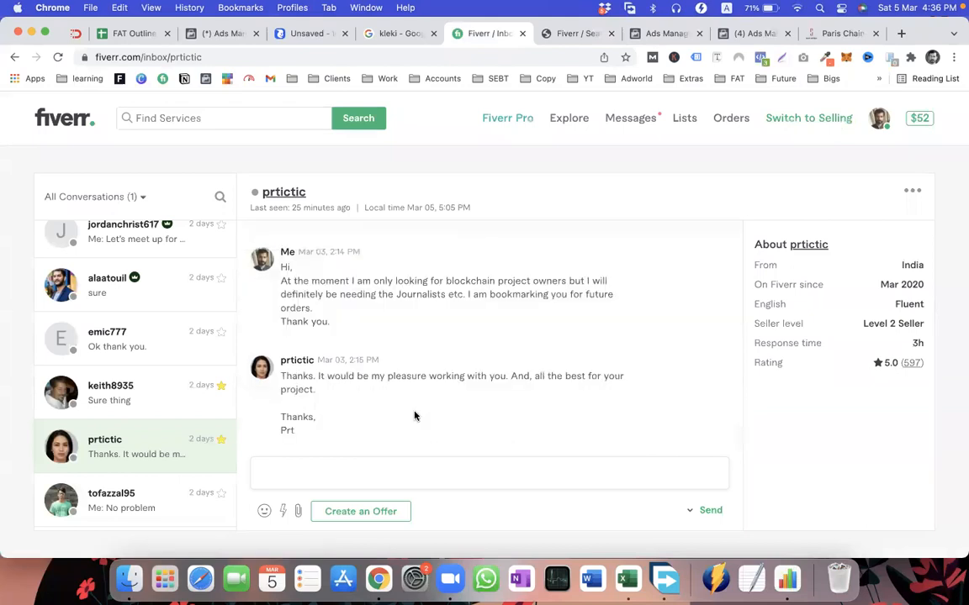
left_click(579, 34)
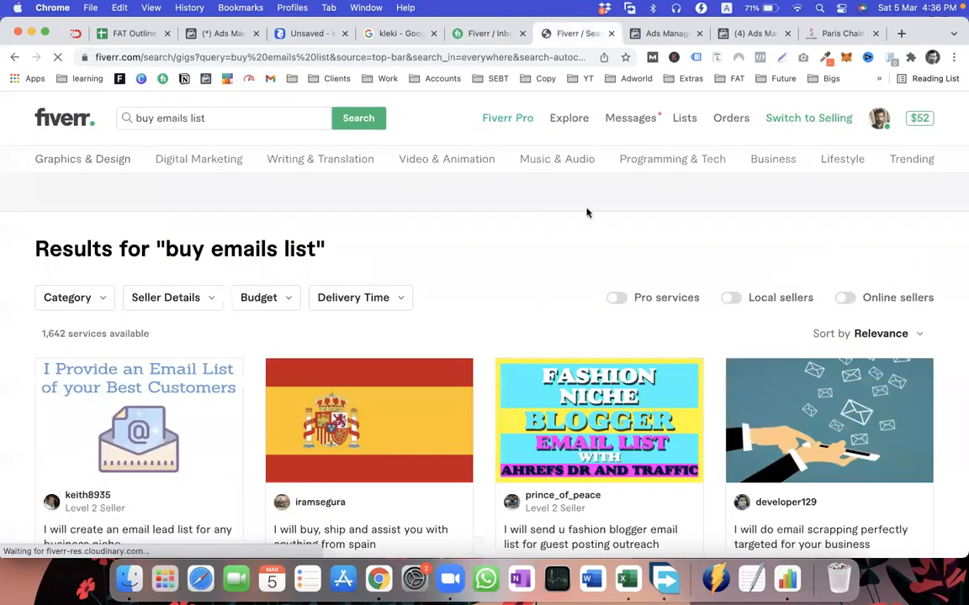
Switch to Ads Manager and return from the Audiences page to the New Traffic ad set's targeting settings
key("ctrl+Tab")
key("ctrl+Tab")
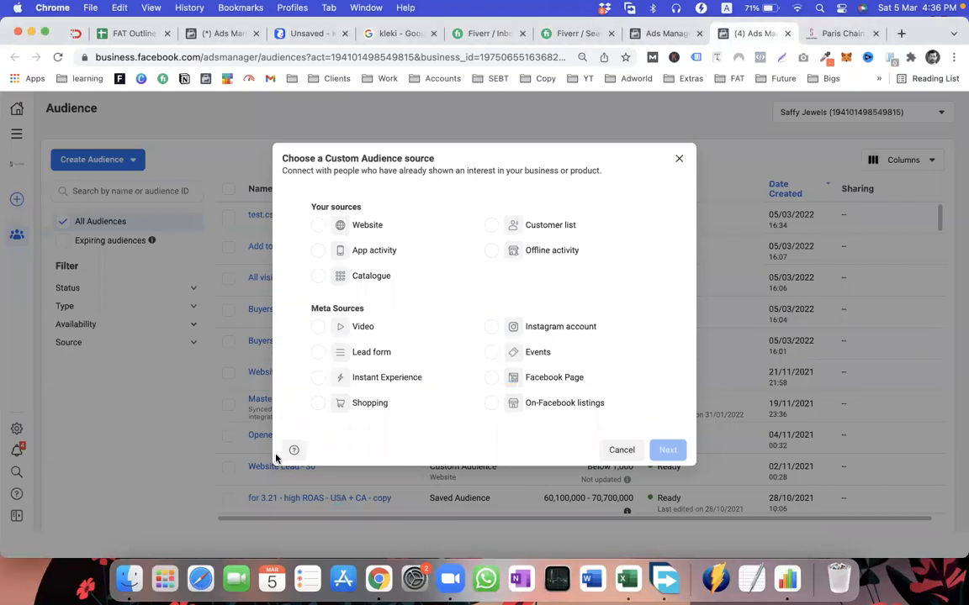
left_click(645, 37)
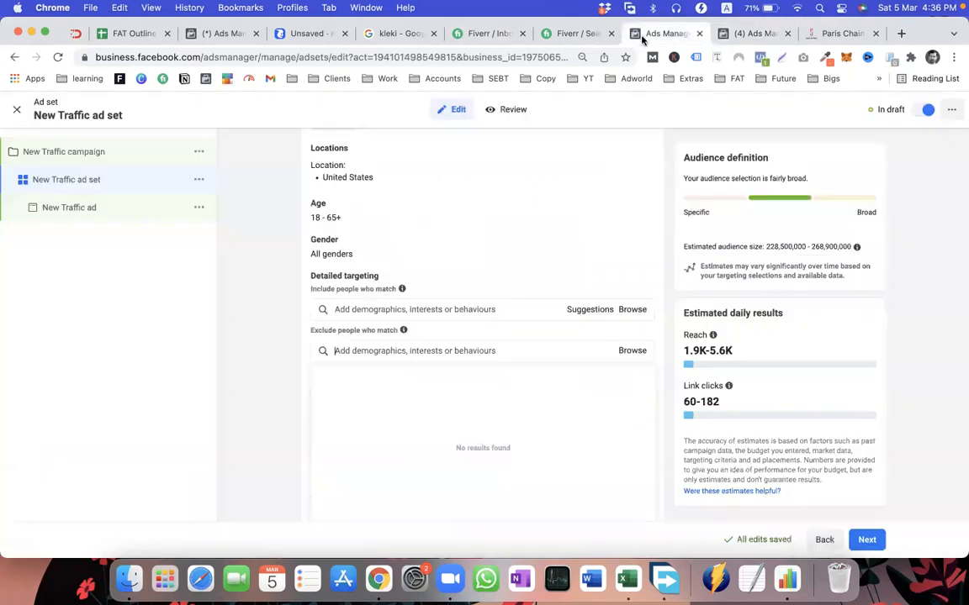
Open the B1 bookmark from the FAT bookmark folder in a separate browser tab
key("super+t")
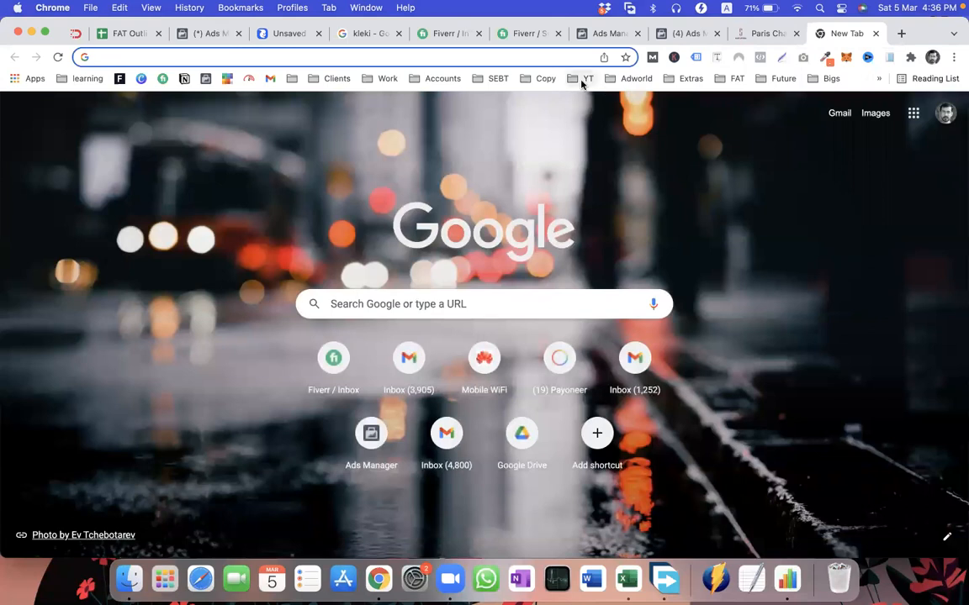
left_click(733, 79)
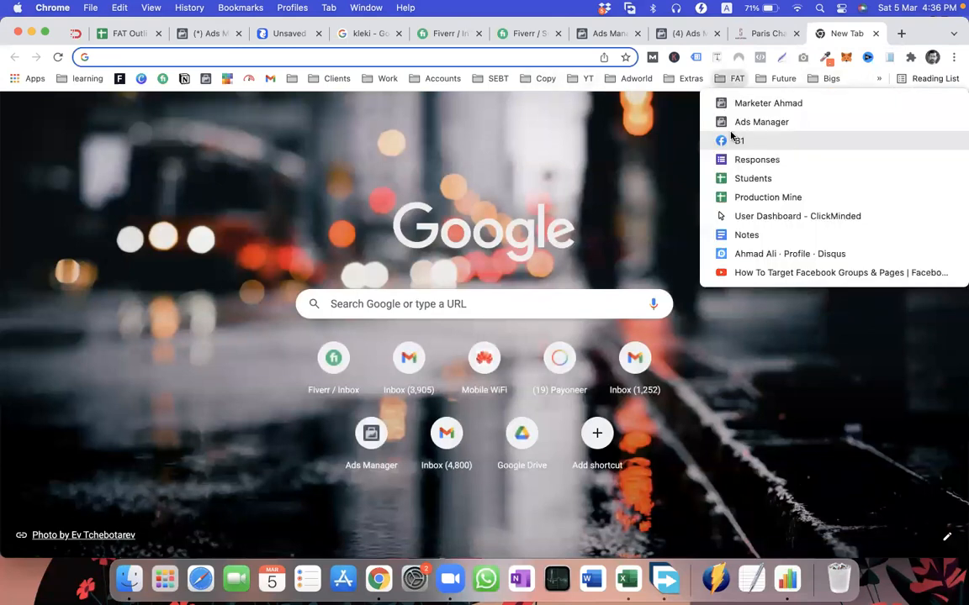
right_click(734, 140)
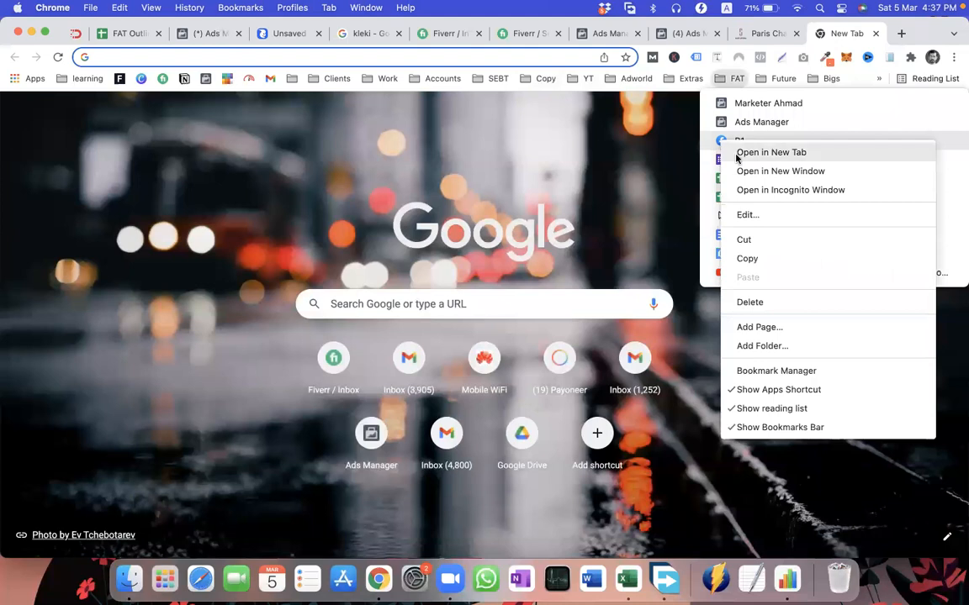
left_click(737, 153)
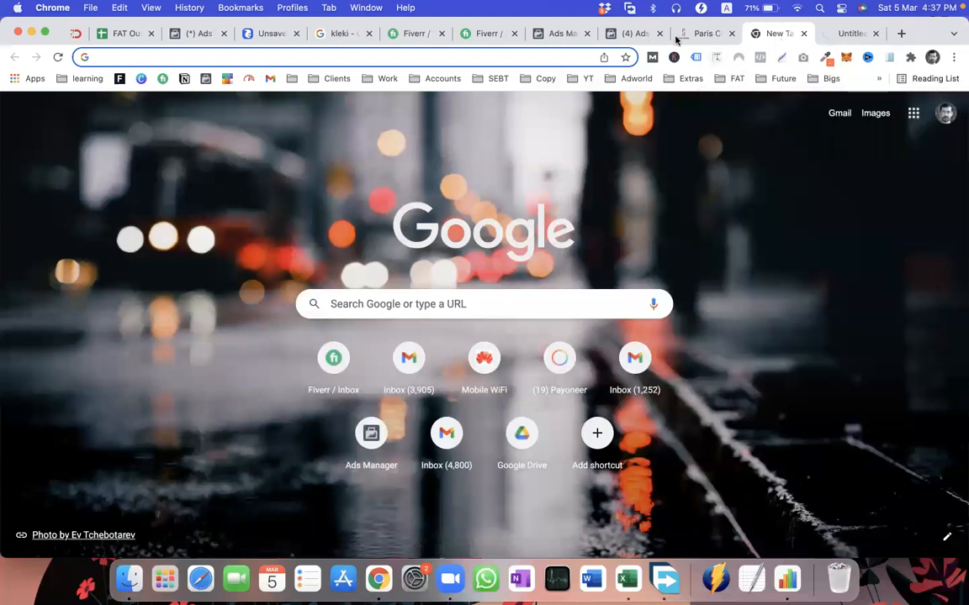
Return to the New Traffic ad set and open the detailed targeting search for included demographics, interests or behaviours
left_click(620, 37)
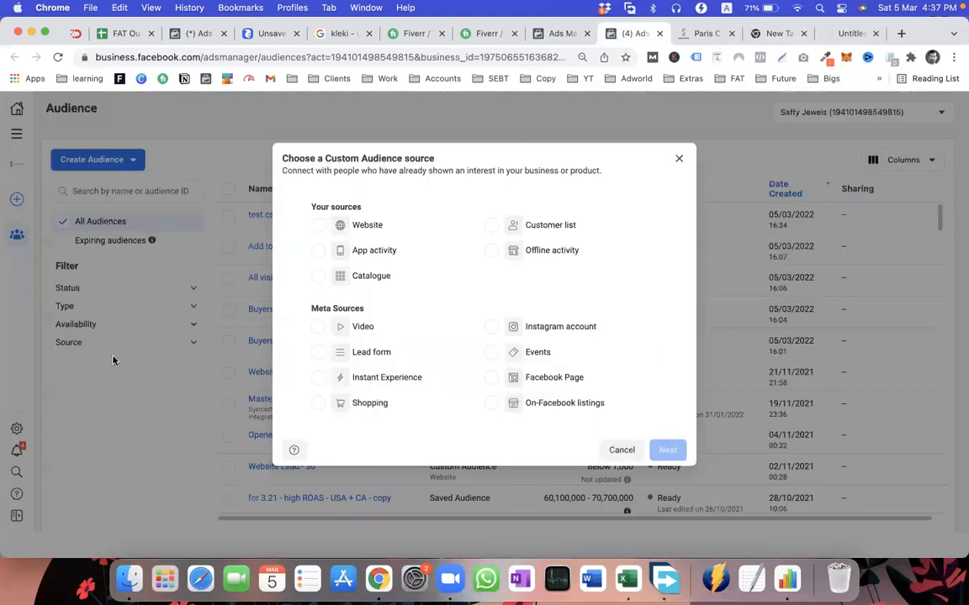
key("ctrl+shift+Tab")
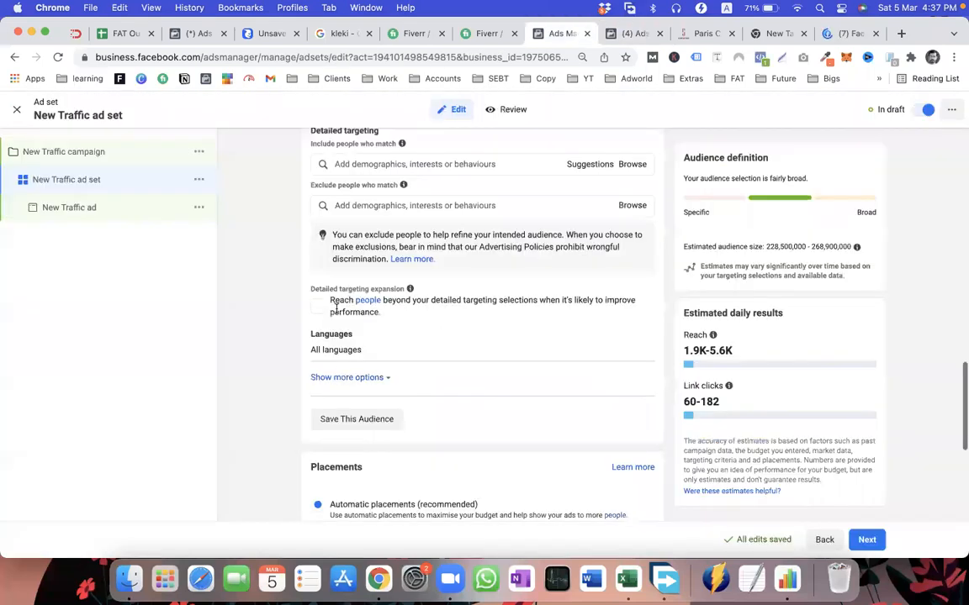
scroll(349, 311, "up", 3)
left_click(349, 284)
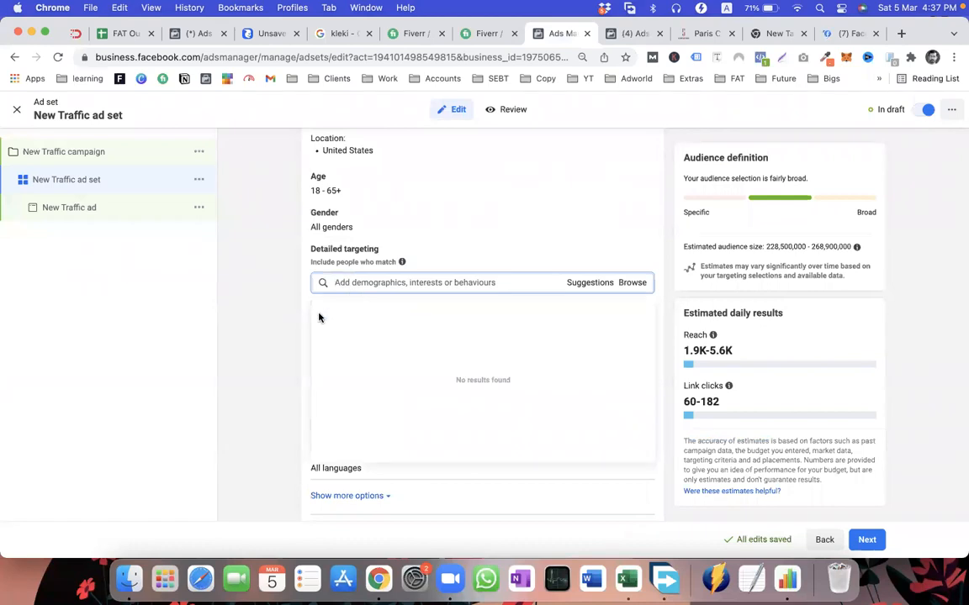
Search Google for "dog products adtargeting.io" in a new browser tab
key("super+t")
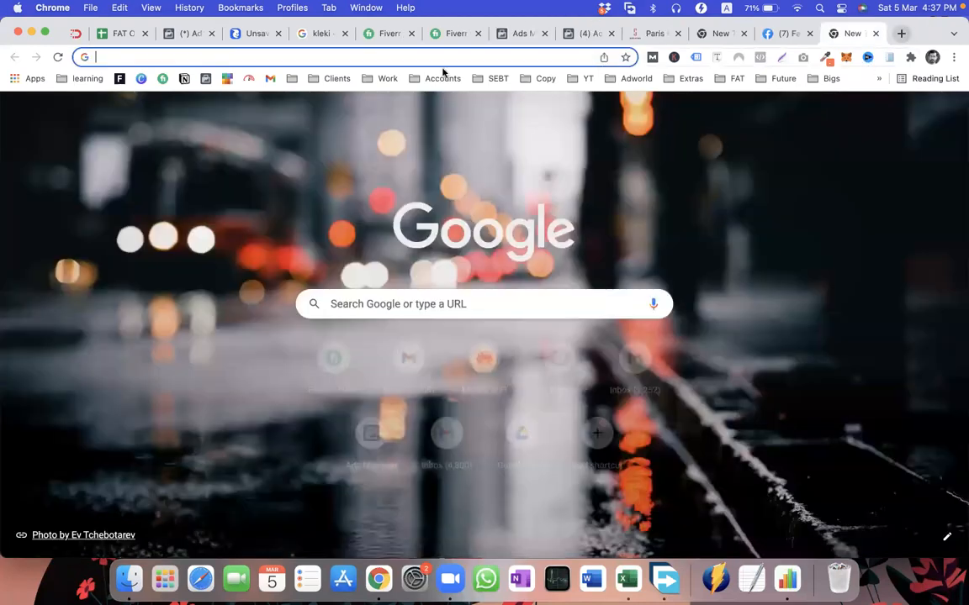
left_click(433, 63)
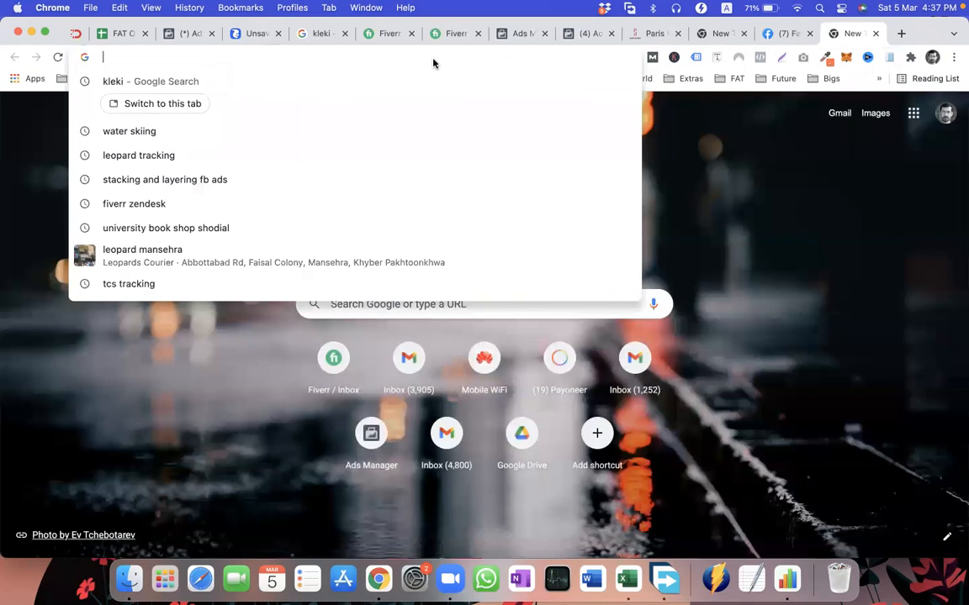
type("dog products")
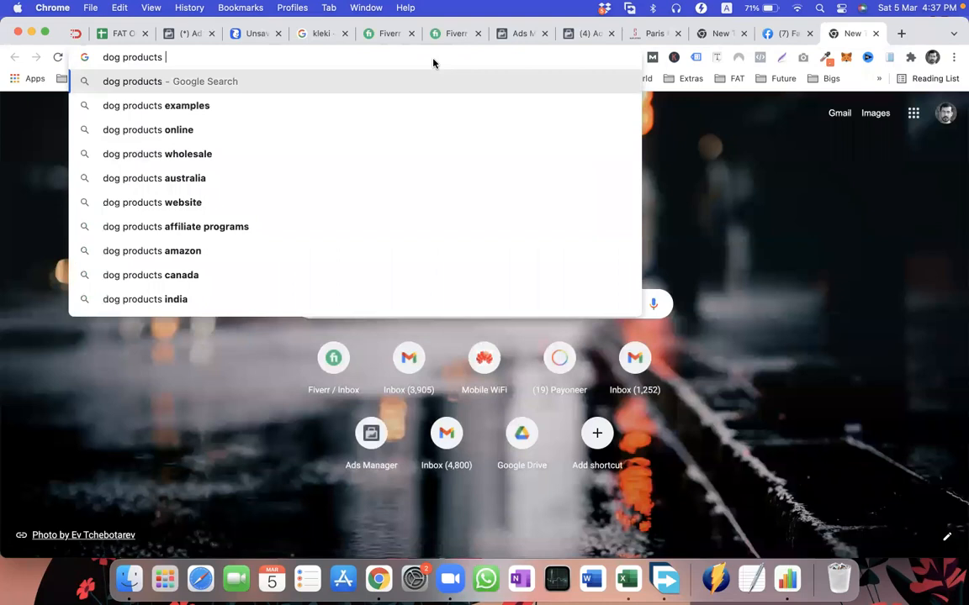
type(" adtar")
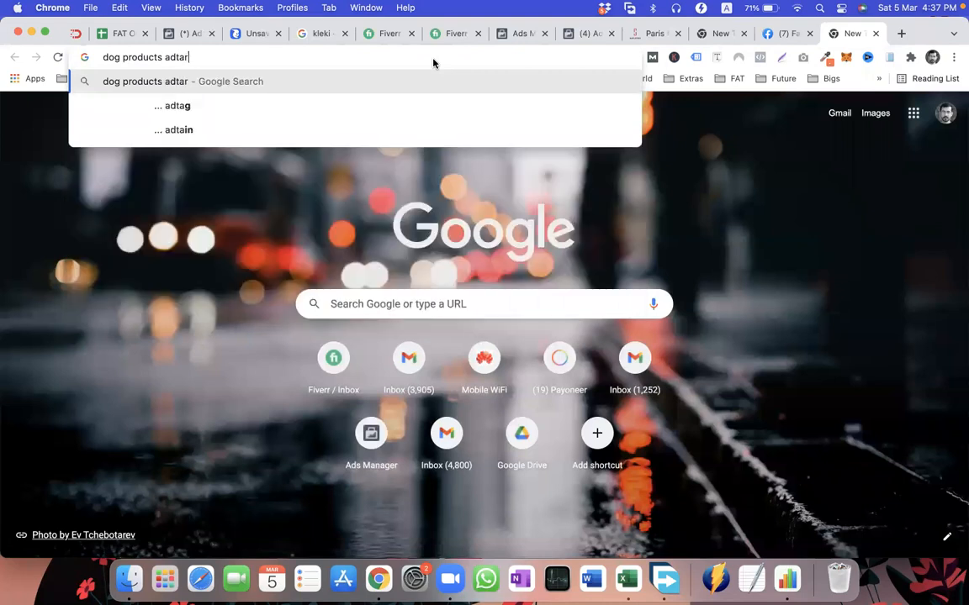
type("geting.io")
key("Return")
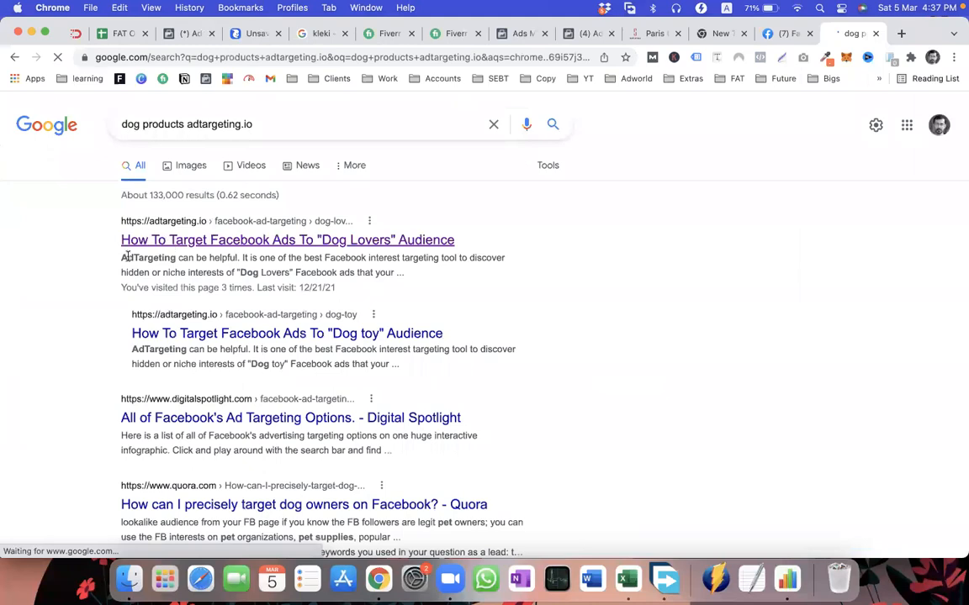
Open the AdTargeting article on targeting Facebook ads to the "Dog Lovers" audience in a separate tab
right_click(179, 240)
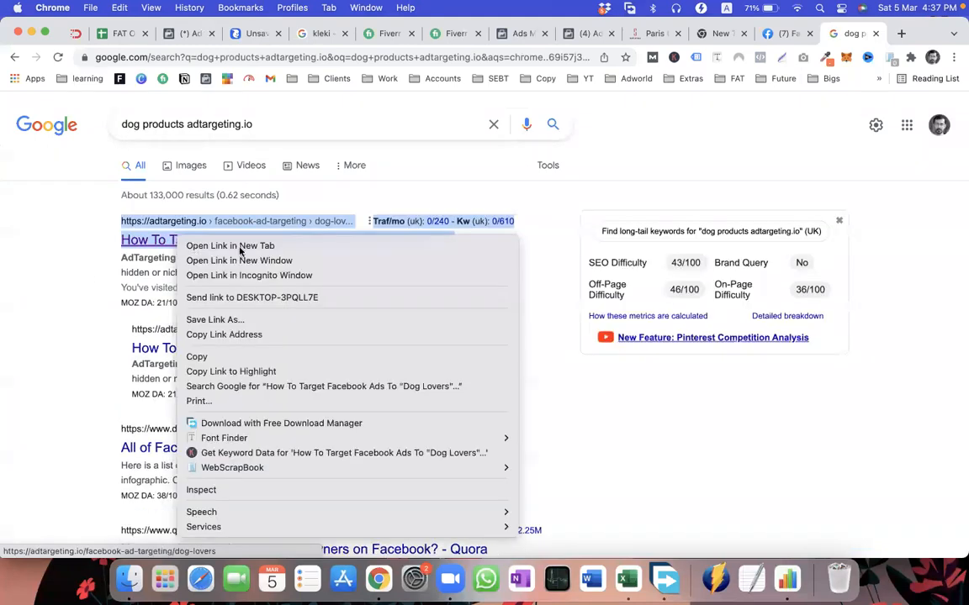
left_click(316, 248)
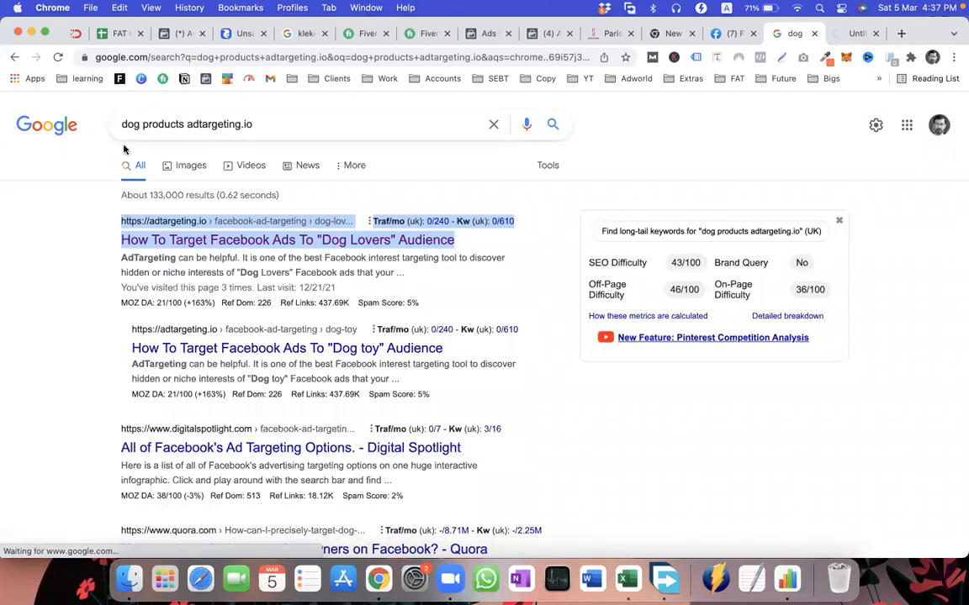
left_click_drag(189, 125, 297, 125)
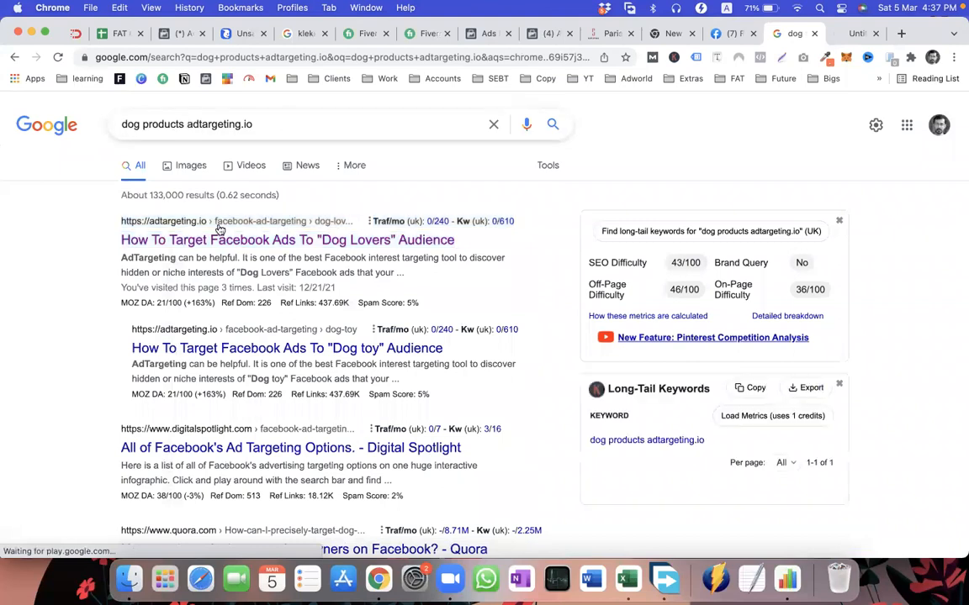
left_click(851, 34)
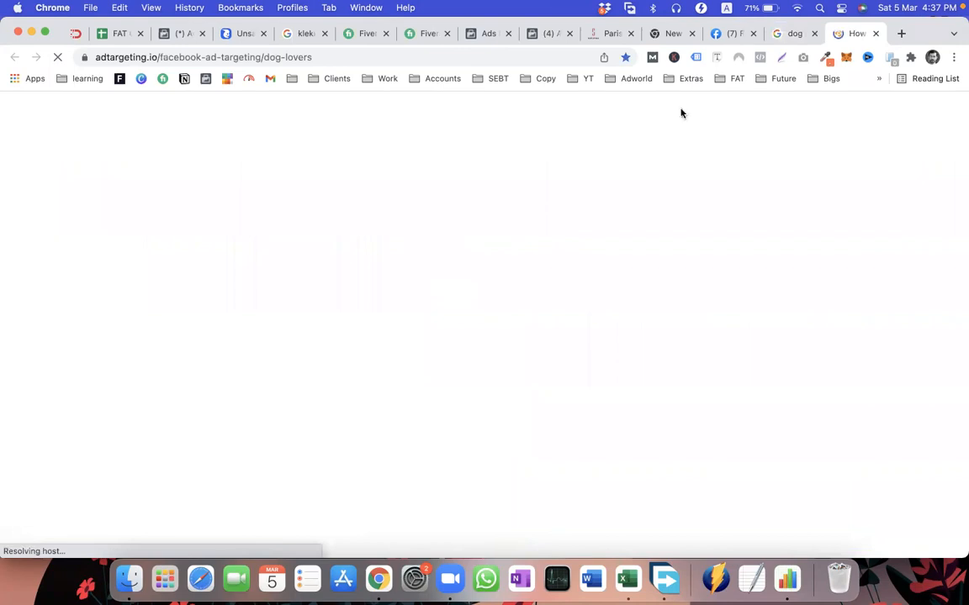
Change the Google search to "hearing loss adtargeting.io" and open the "Noise-induced hearing loss" audience article in a separate tab
left_click(794, 33)
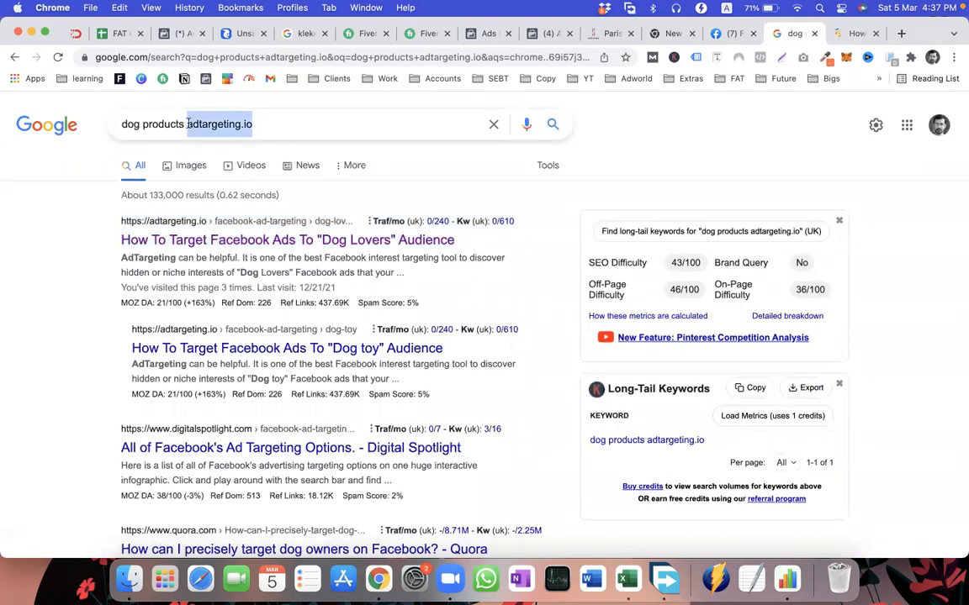
left_click_drag(186, 123, 46, 128)
type("india")
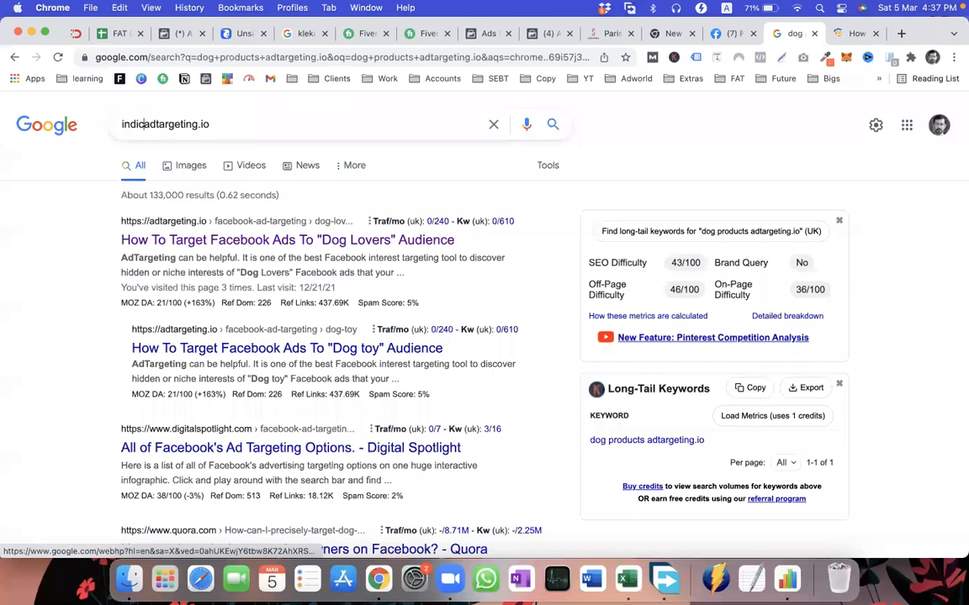
type("c")
key("BackSpace")
key("BackSpace")
key("BackSpace")
key("BackSpace")
key("BackSpace")
type("hear")
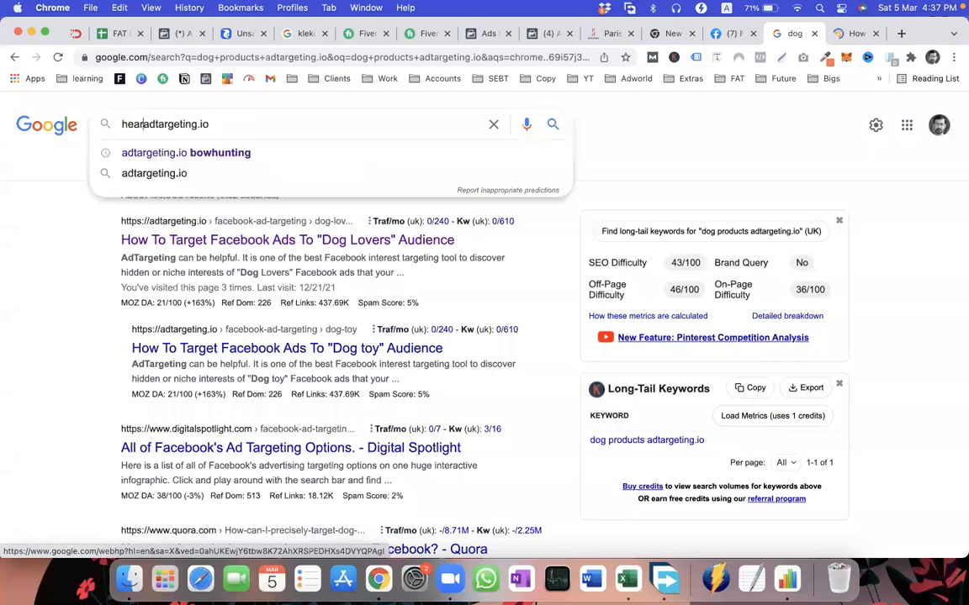
type("ing loss")
key("Return")
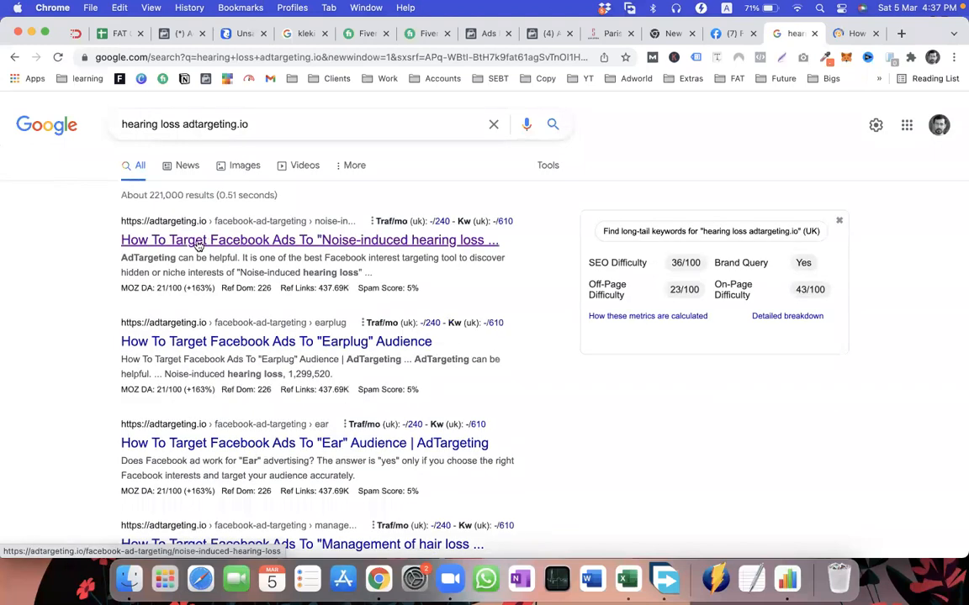
right_click(187, 244)
left_click(201, 251)
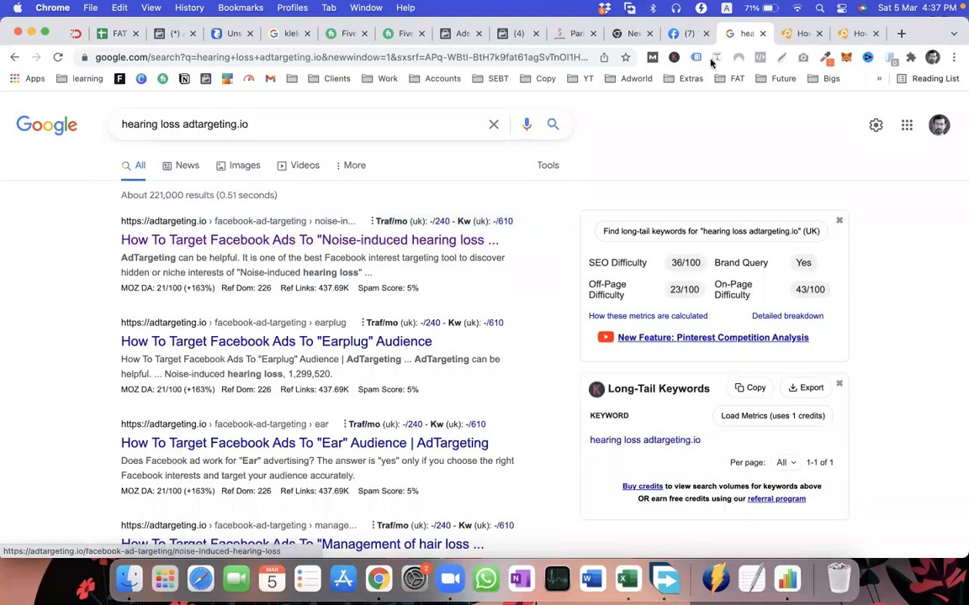
Switch to the "Dog Lovers" article and examine its table of related Facebook interests and their audience sizes
left_click(787, 32)
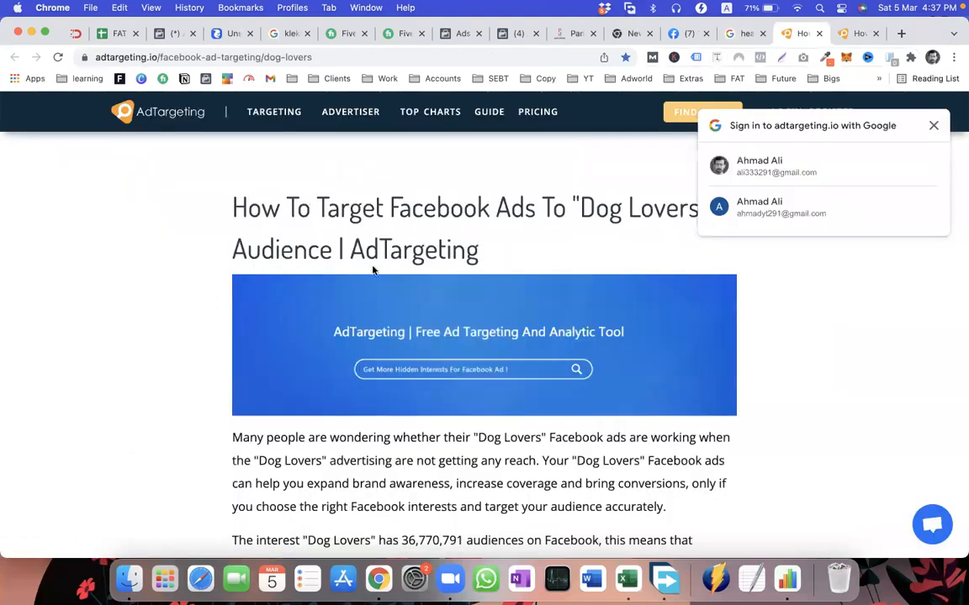
scroll(373, 270, "down", 1)
scroll(373, 270, "down", 5)
scroll(372, 267, "down", 8)
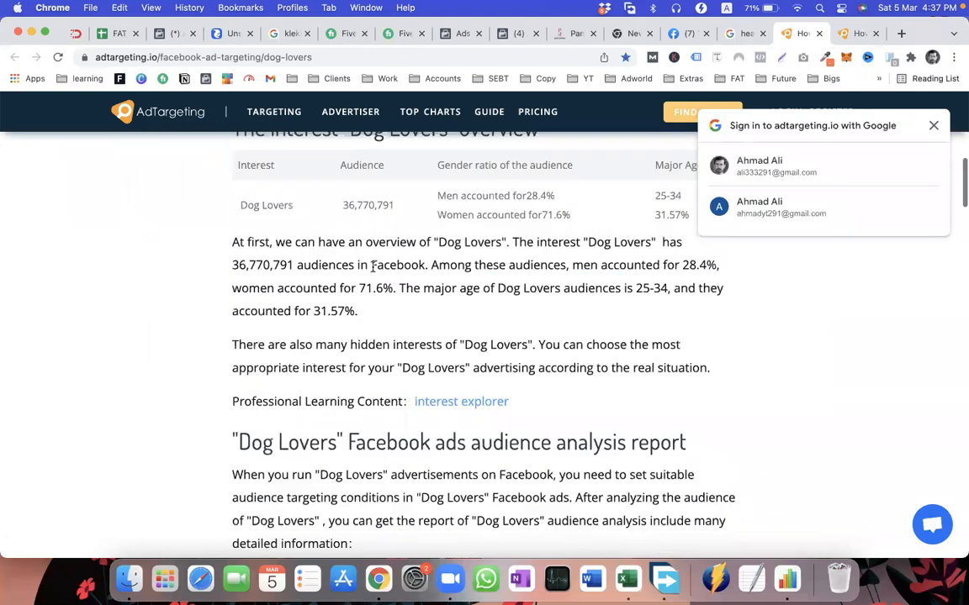
scroll(372, 269, "down", 12)
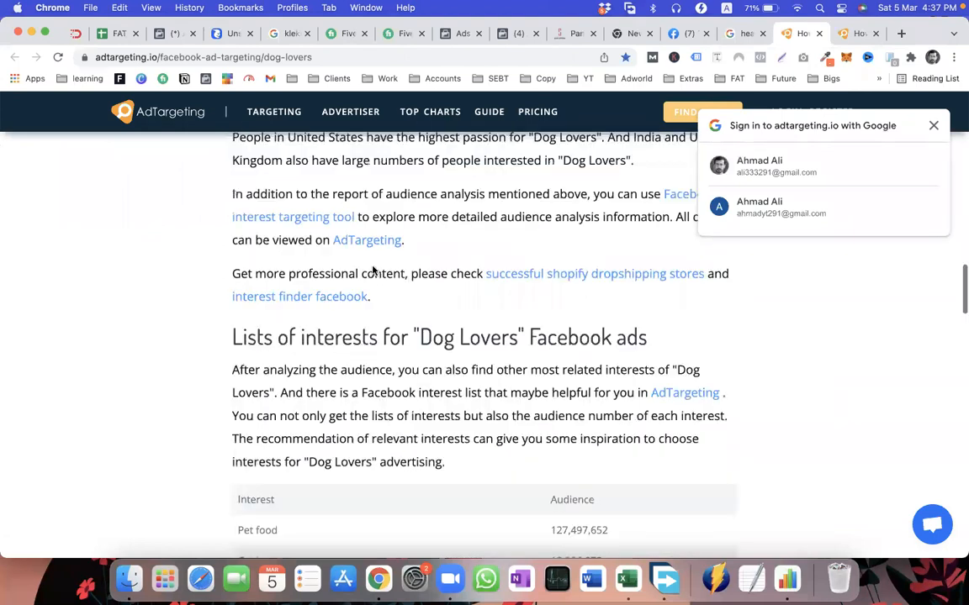
scroll(251, 307, "down", 5)
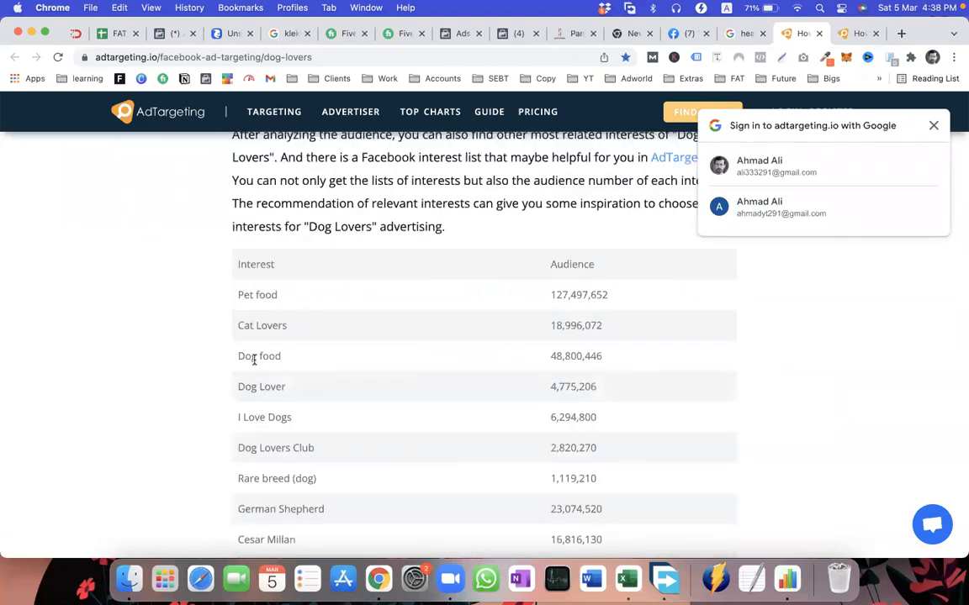
scroll(254, 359, "down", 3)
left_click_drag(244, 383, 328, 393)
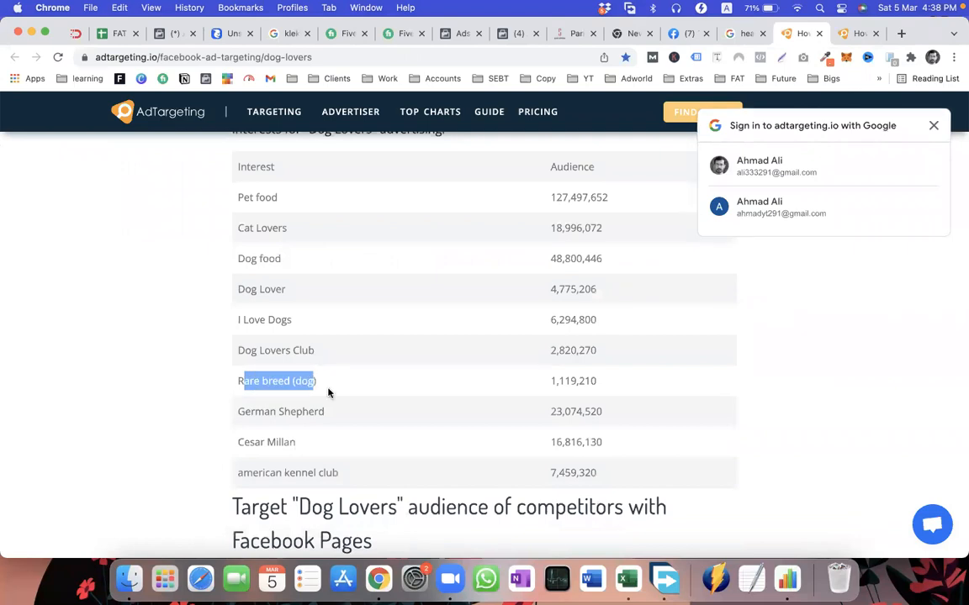
left_click_drag(242, 412, 325, 412)
left_click(238, 442)
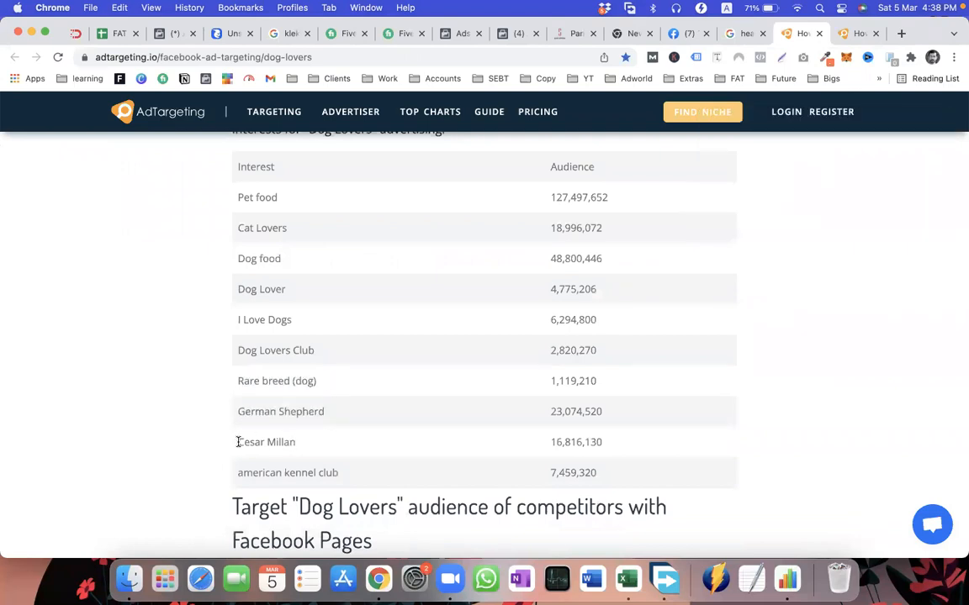
left_click_drag(238, 442, 287, 442)
left_click_drag(337, 473, 258, 473)
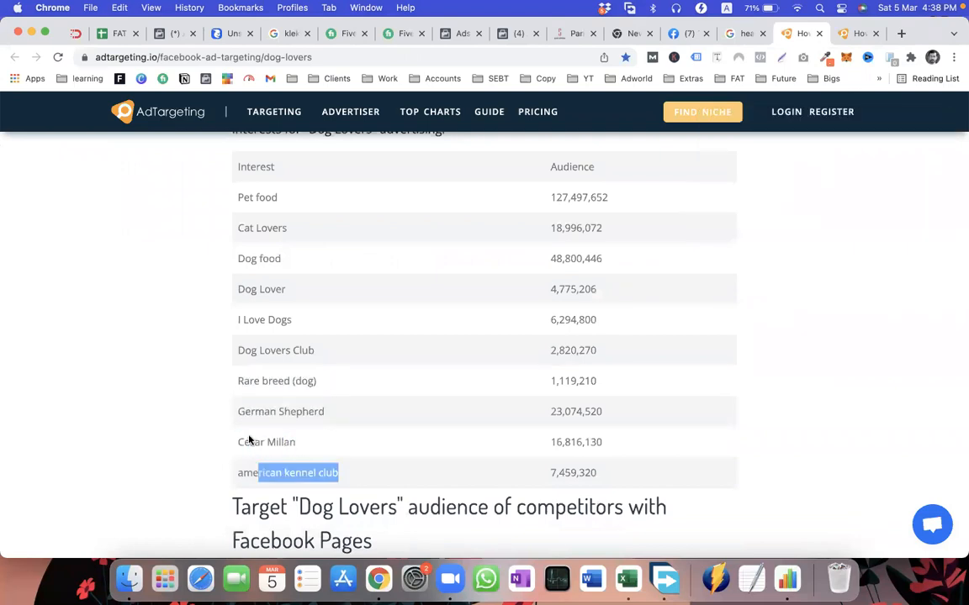
left_click_drag(234, 323, 326, 338)
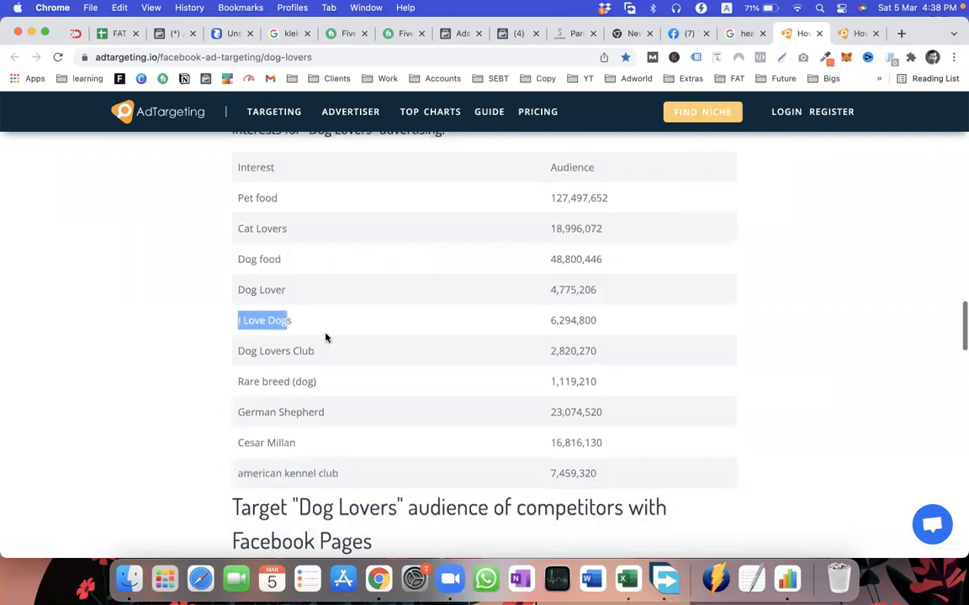
scroll(326, 338, "up", 2)
left_click_drag(239, 253, 310, 450)
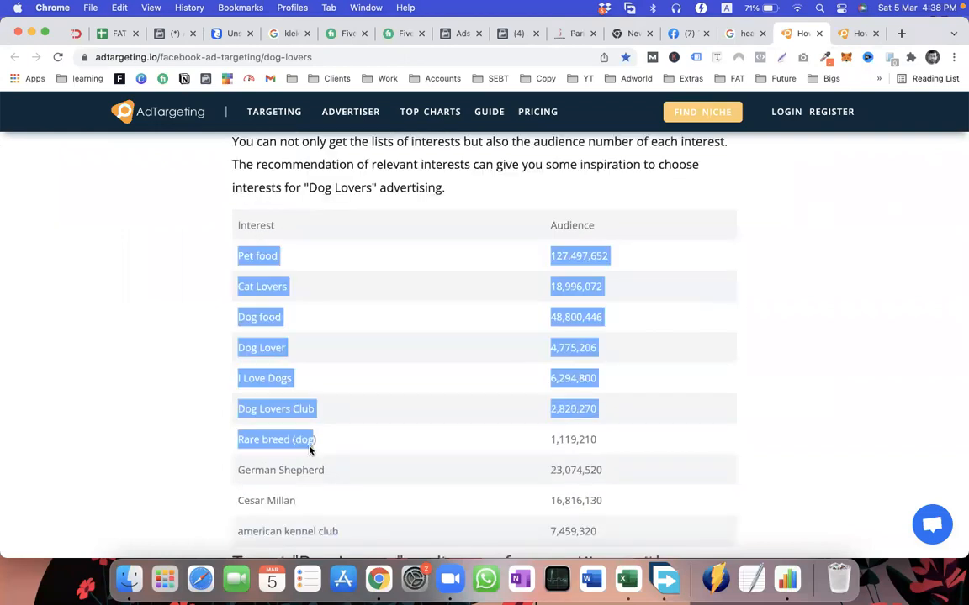
scroll(309, 450, "down", 3)
left_click_drag(236, 392, 338, 455)
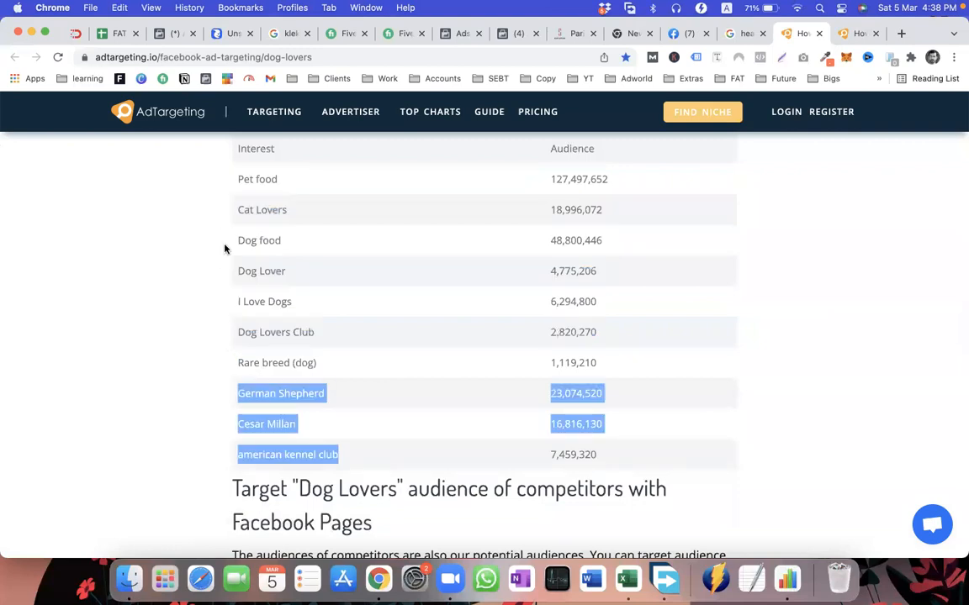
left_click(250, 302, "shift")
left_click(273, 363)
scroll(290, 402, "down", 1)
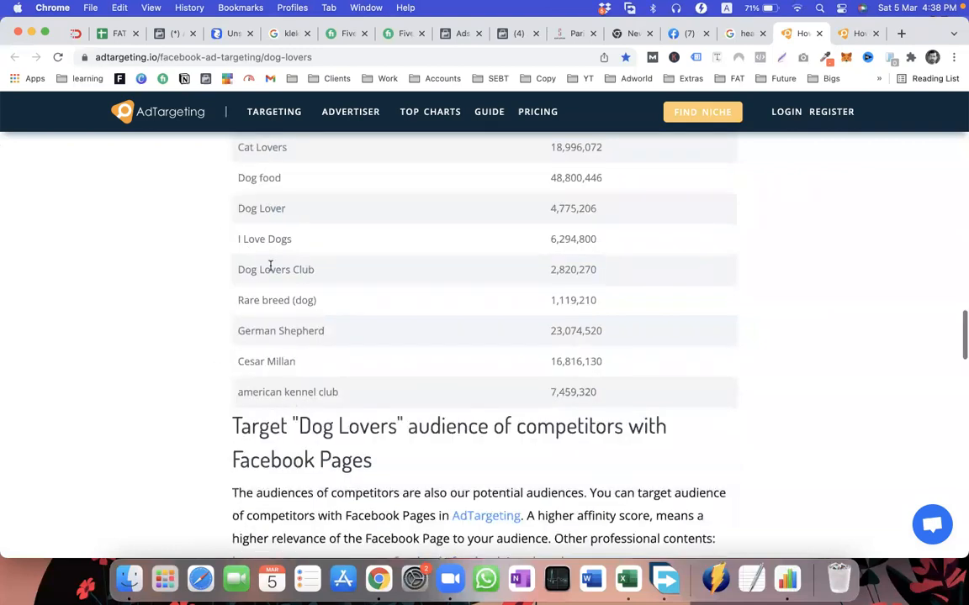
Examine the table of competitor Facebook Pages related to "Dog Lovers" and skim the rest of the article
scroll(319, 372, "down", 6)
scroll(320, 373, "up", 4)
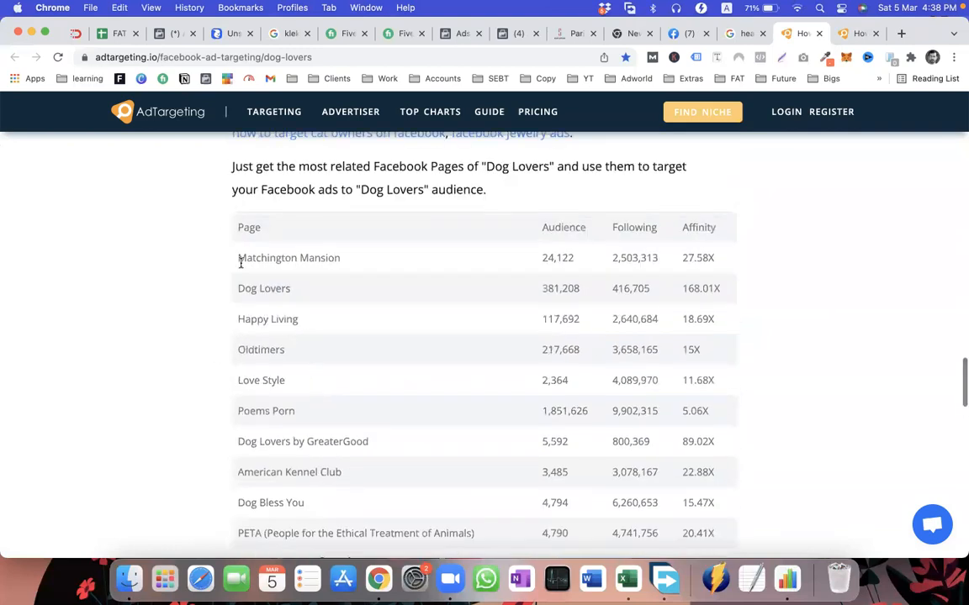
left_click_drag(240, 285, 324, 386)
left_click(256, 337)
left_click(240, 346)
scroll(240, 347, "down", 2)
left_click(252, 389)
left_click_drag(225, 409, 301, 456)
left_click(294, 463)
scroll(261, 468, "down", 3)
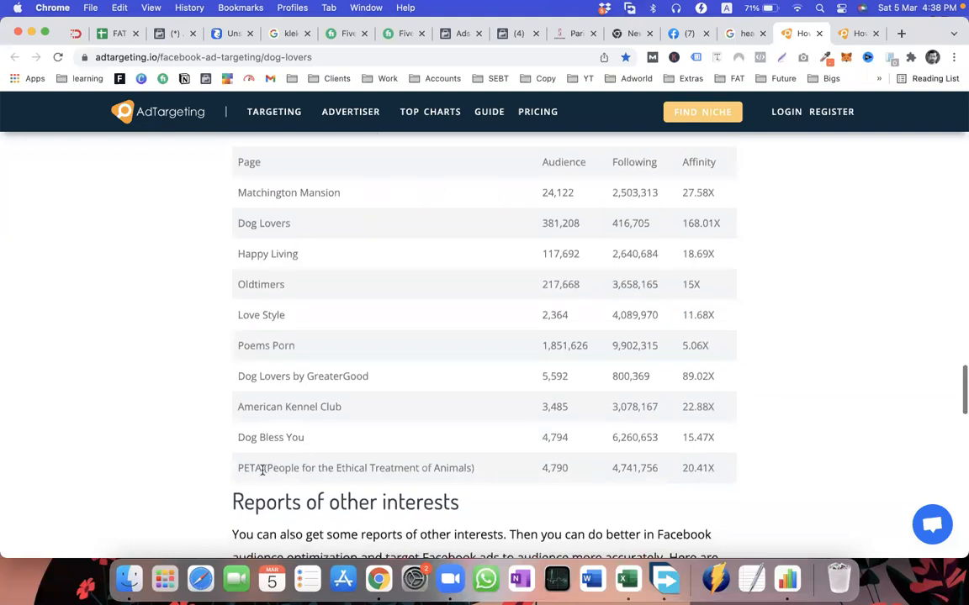
scroll(262, 474, "down", 10)
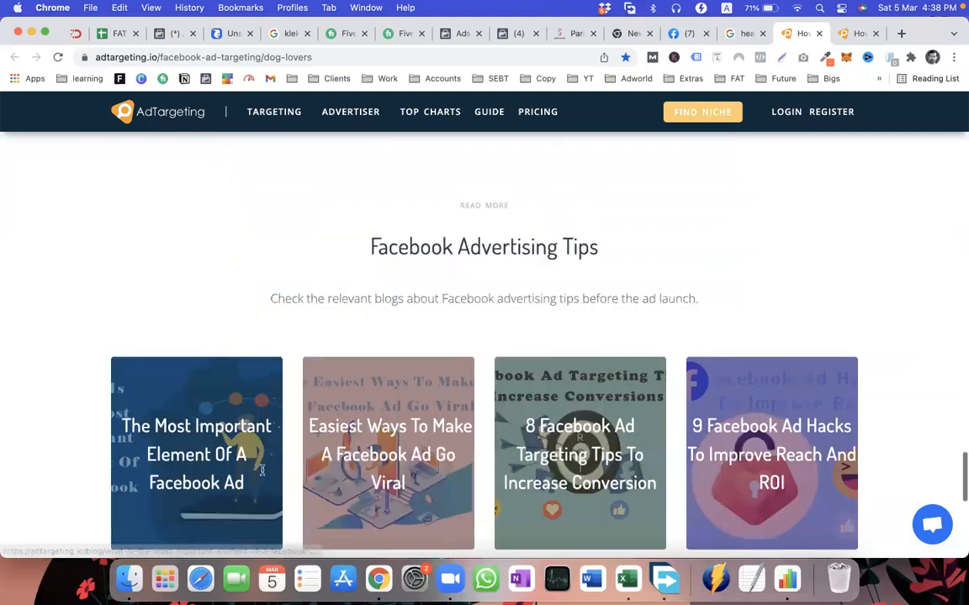
scroll(262, 471, "up", 10)
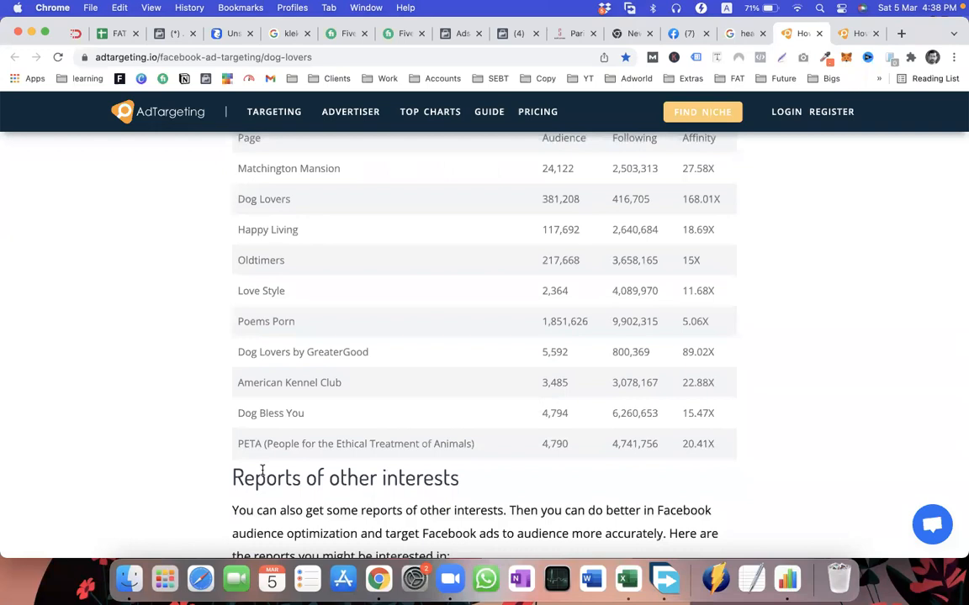
Review the "Dog Lovers" interest list and the reports of other interests once more, and close the article's tab
scroll(274, 403, "up", 10)
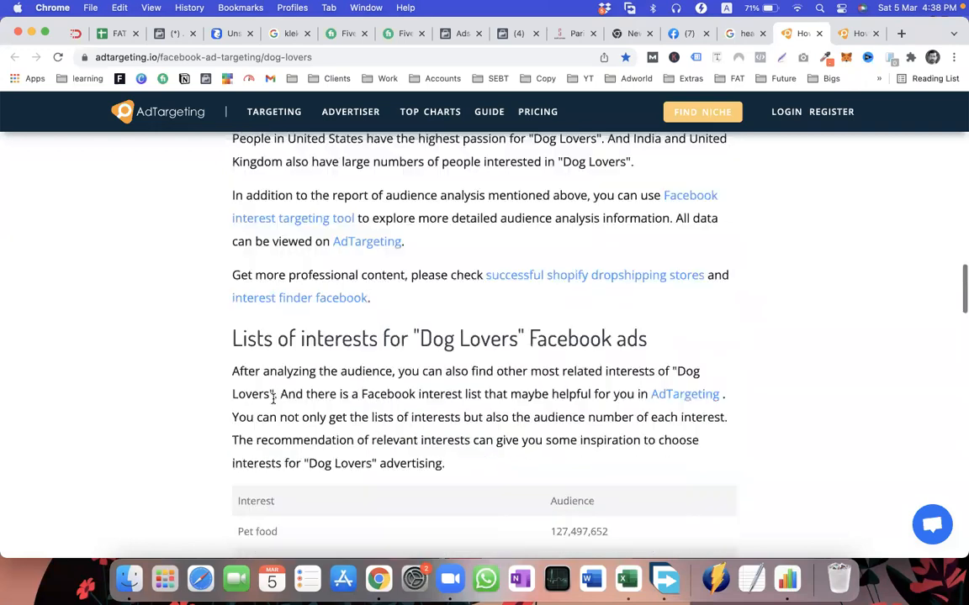
scroll(273, 399, "up", 1)
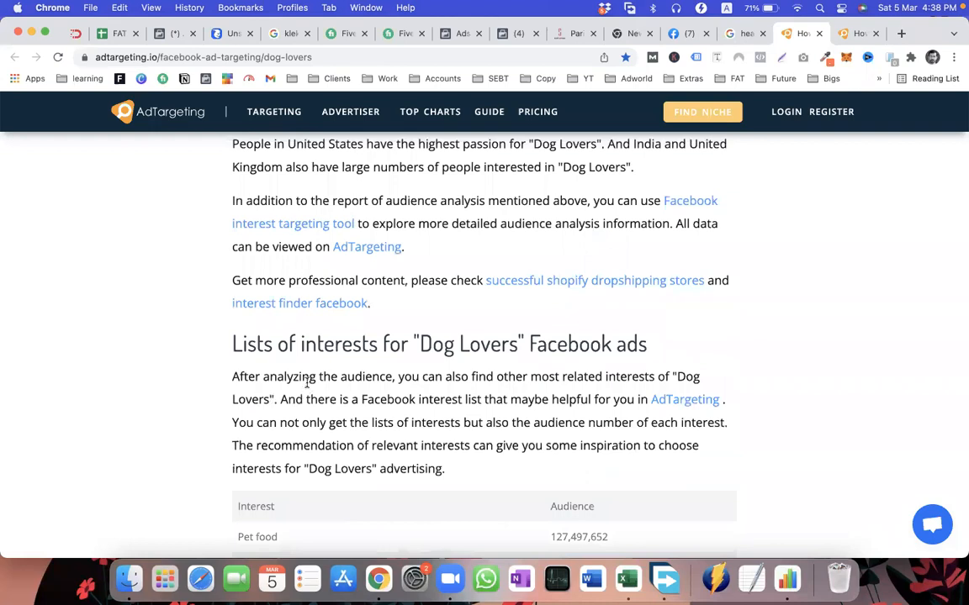
scroll(314, 471, "down", 5)
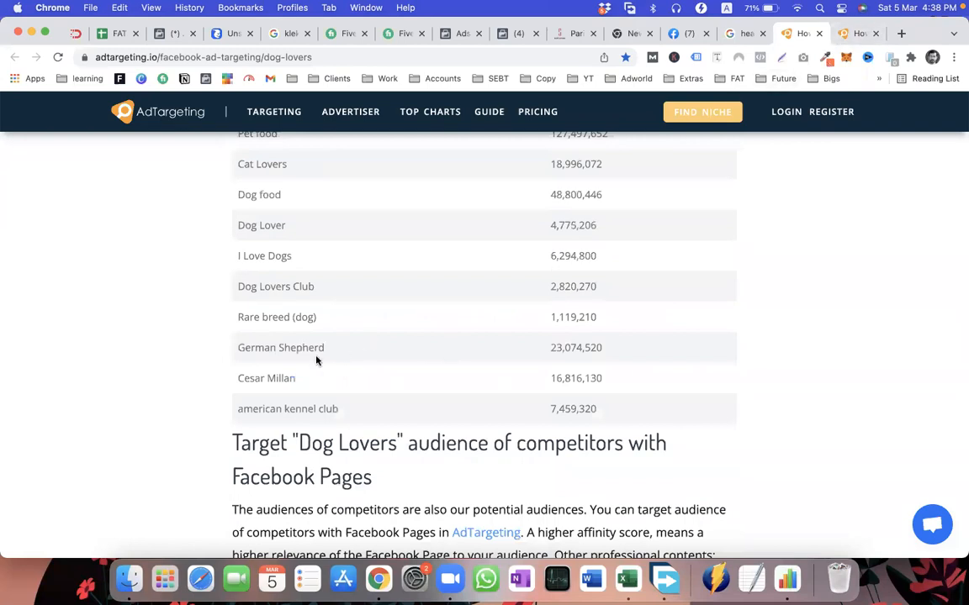
scroll(247, 375, "up", 2)
scroll(247, 376, "down", 2)
scroll(258, 447, "up", 3)
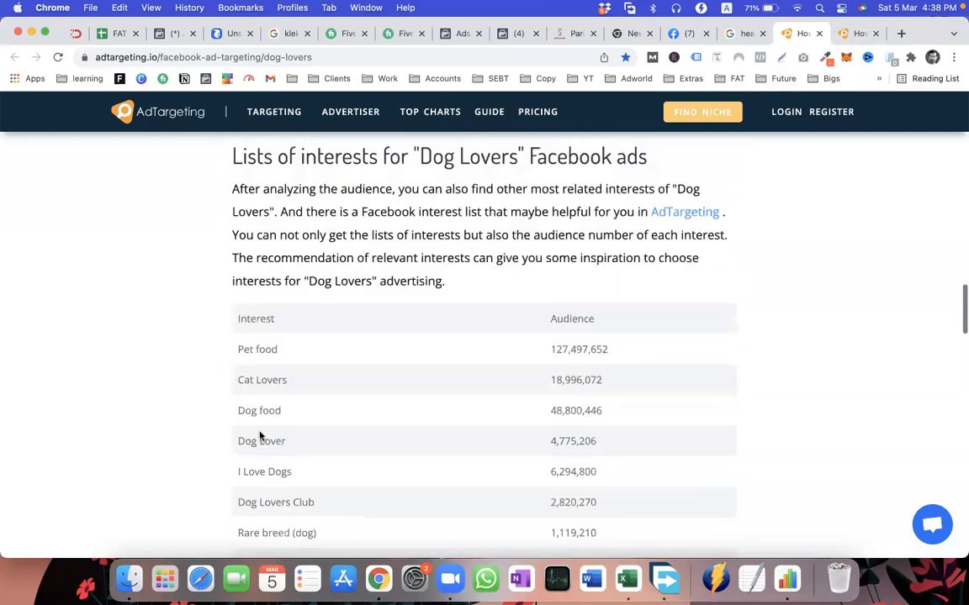
scroll(259, 435, "down", 10)
scroll(260, 431, "down", 4)
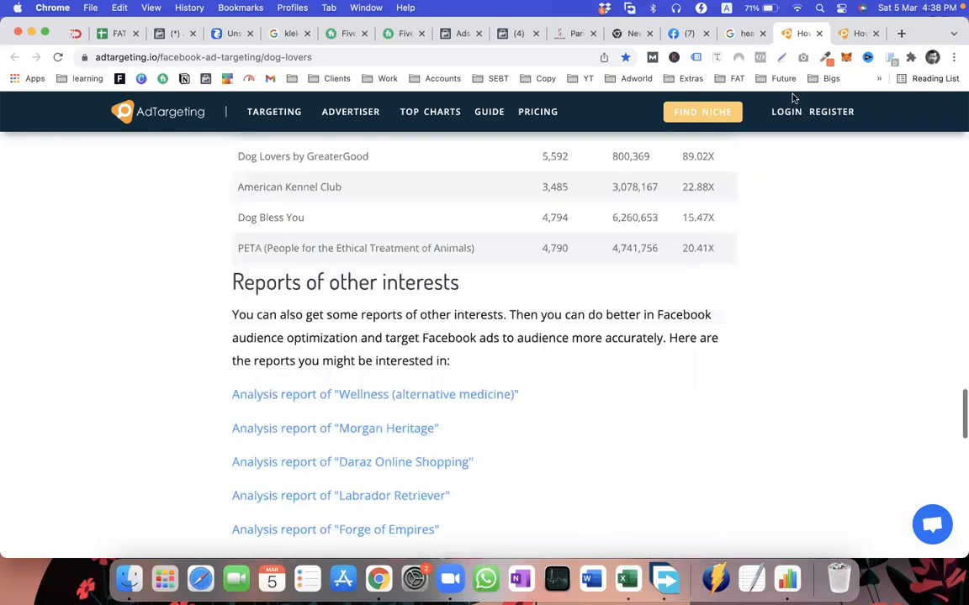
left_click(817, 35)
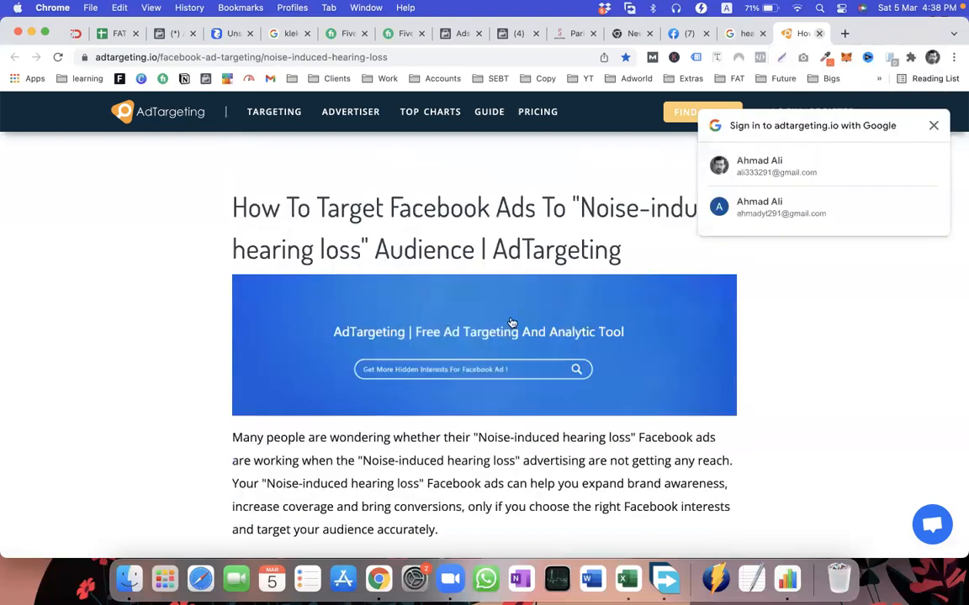
Skim the "Noise-induced hearing loss" article to find its table of related Facebook interests
scroll(511, 323, "down", 4)
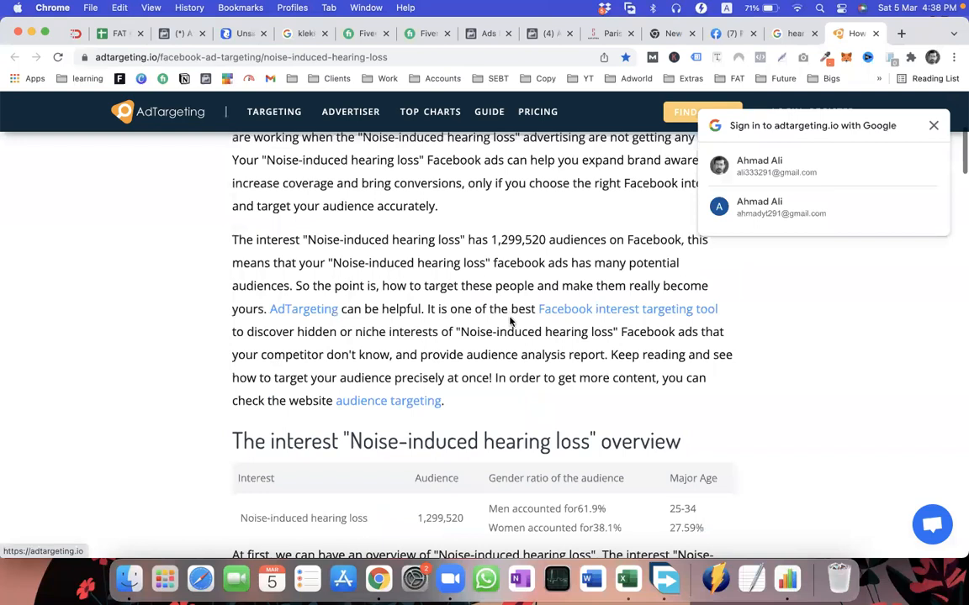
scroll(509, 321, "down", 8)
scroll(509, 321, "down", 10)
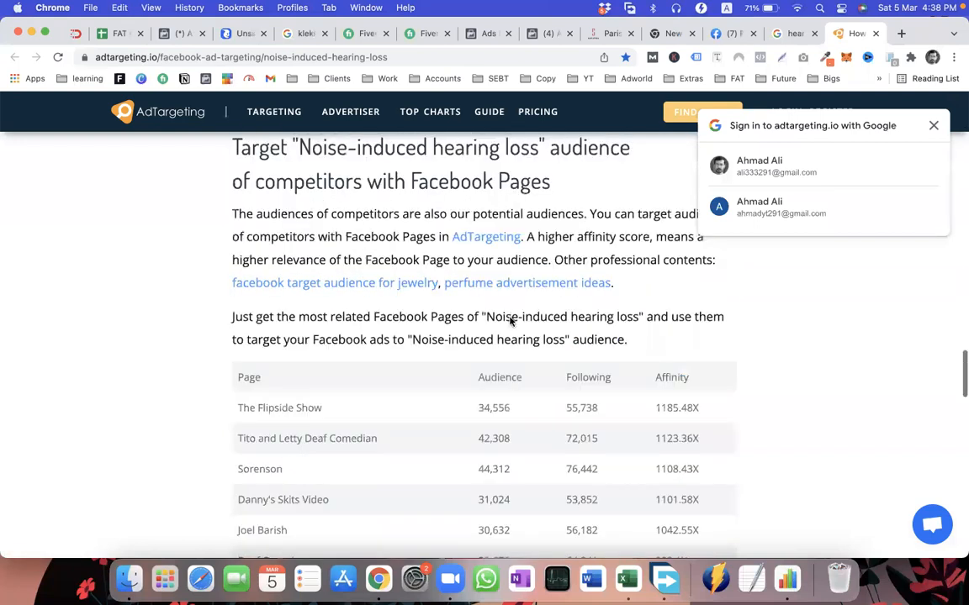
scroll(510, 320, "up", 6)
scroll(510, 322, "down", 2)
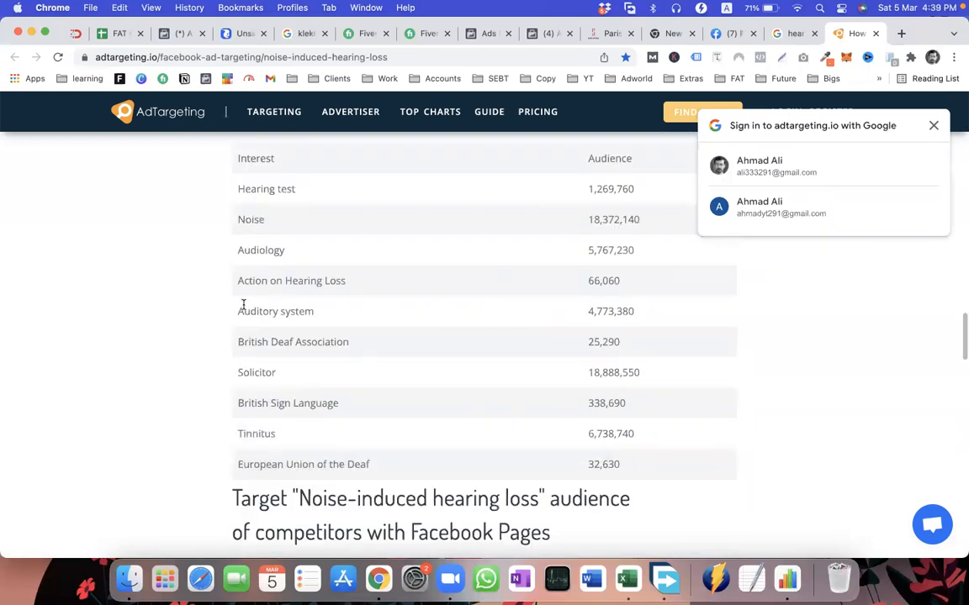
Examine the related interests for "Noise-induced hearing loss", highlighting entries such as British Deaf Association, British Sign Language and European Union of the Deaf
scroll(242, 305, "up", 1)
left_click_drag(239, 250, 279, 280)
left_click(275, 217)
left_click_drag(349, 316, 261, 314)
left_click_drag(315, 346, 333, 375)
left_click(235, 372)
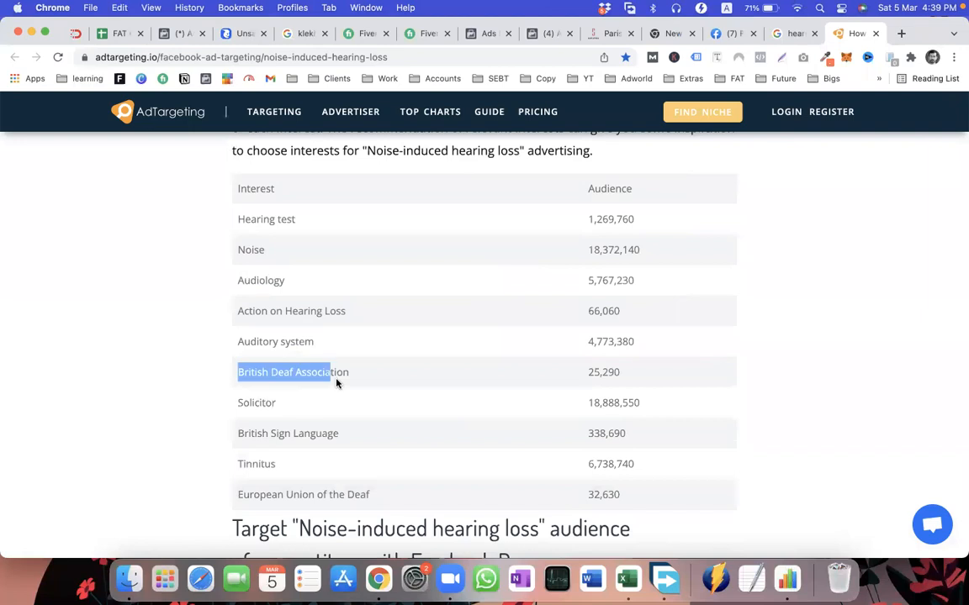
left_click_drag(240, 434, 332, 436)
scroll(295, 463, "down", 1)
scroll(294, 464, "down", 1)
triple_click(278, 376)
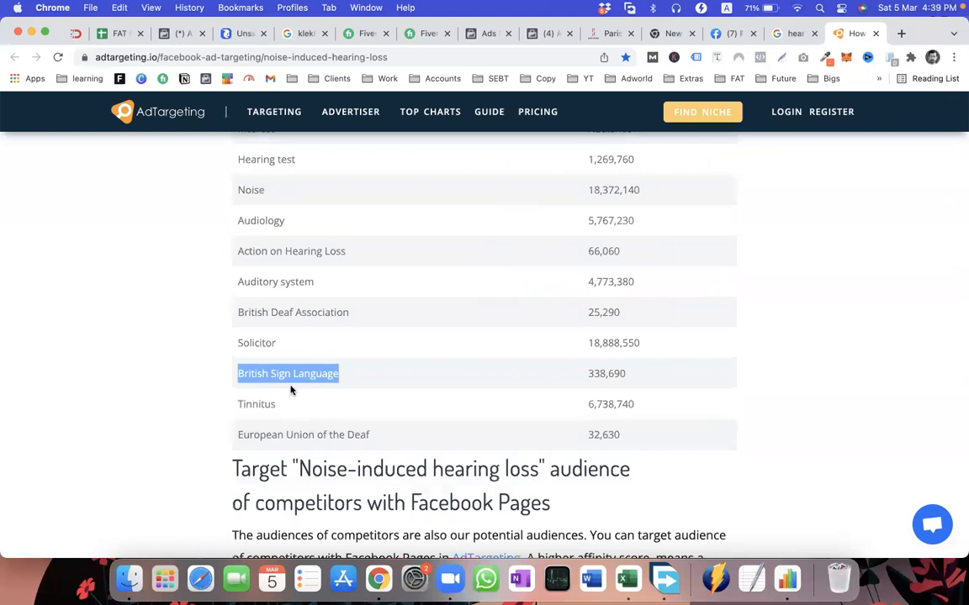
left_click(229, 387)
left_click_drag(243, 312, 244, 280)
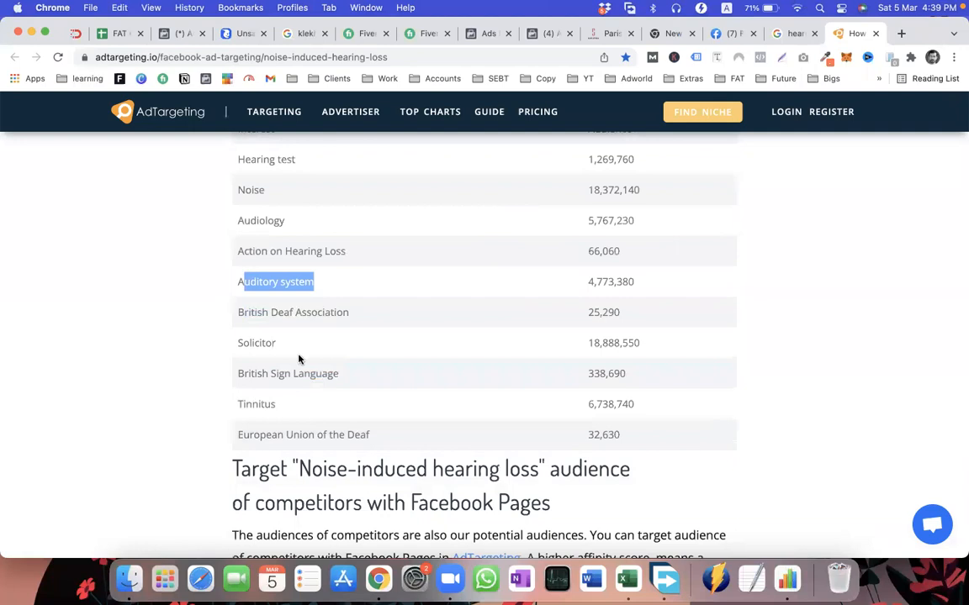
left_click_drag(369, 435, 238, 437)
scroll(337, 396, "down", 3)
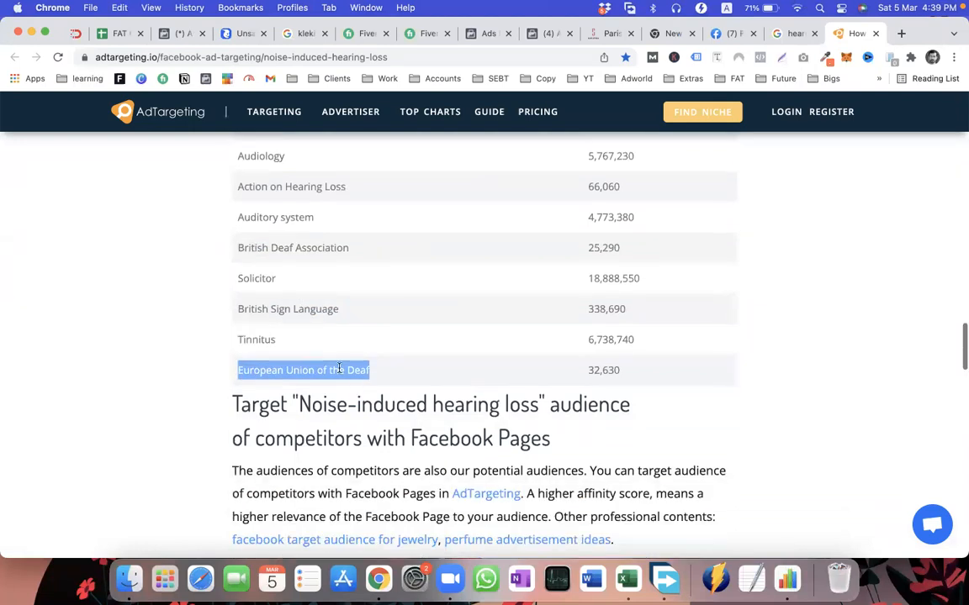
left_click(257, 339)
Examine the table of competitor Facebook Pages related to "Noise-induced hearing loss" and their audience, following and affinity columns
scroll(257, 340, "down", 8)
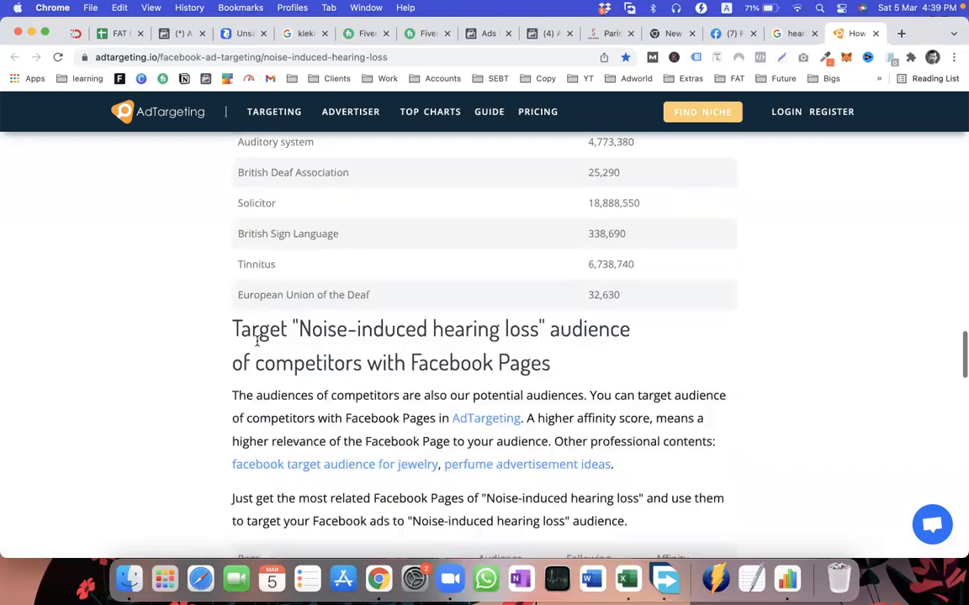
scroll(278, 404, "down", 5)
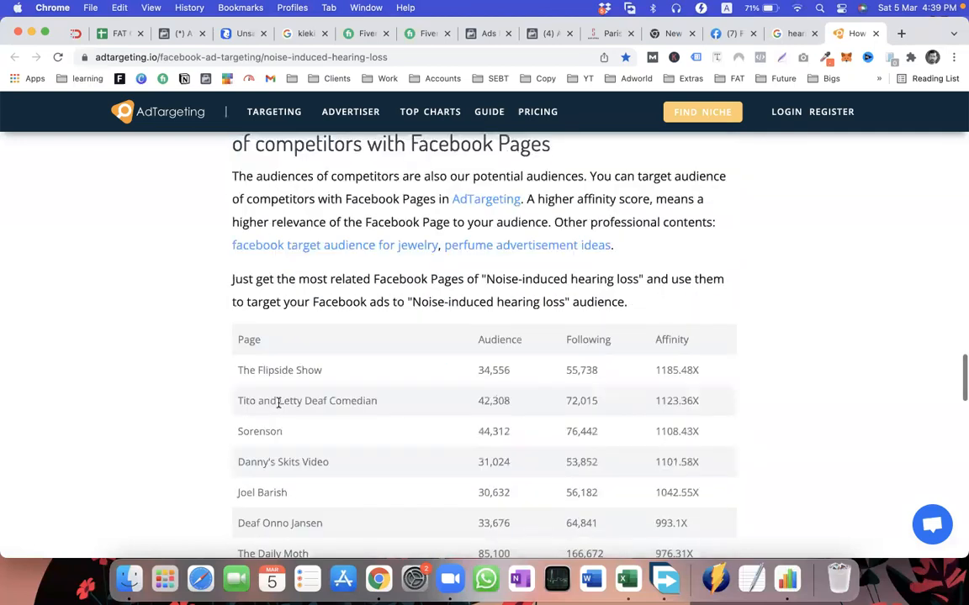
scroll(264, 367, "down", 5)
left_click_drag(249, 271, 250, 287)
left_click_drag(261, 374, 263, 317)
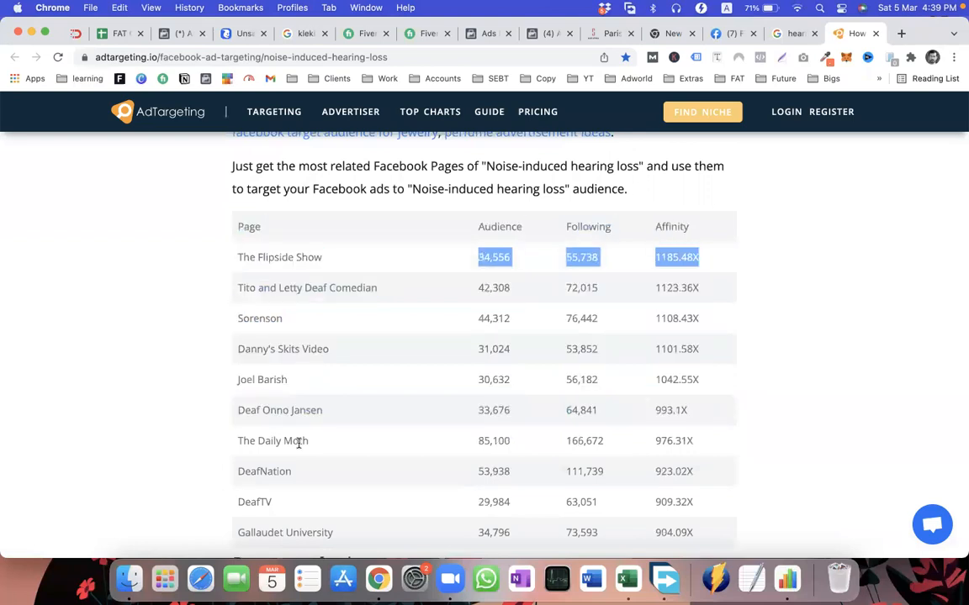
scroll(299, 445, "down", 3)
Skim the article's introduction and audience demographics again, and return to the Google results to highlight the query "hearing loss adtargeting.io"
left_click(801, 33)
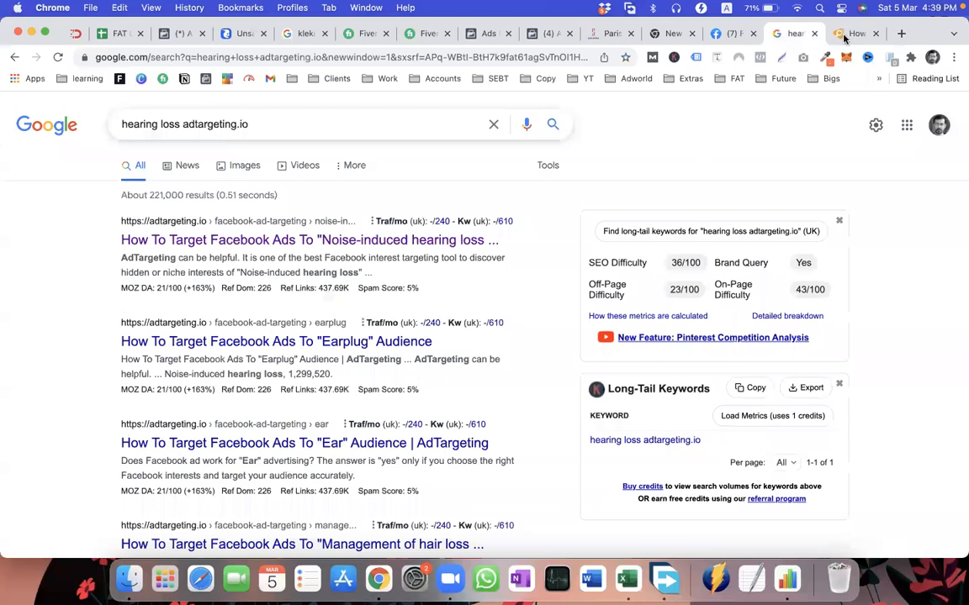
left_click(849, 34)
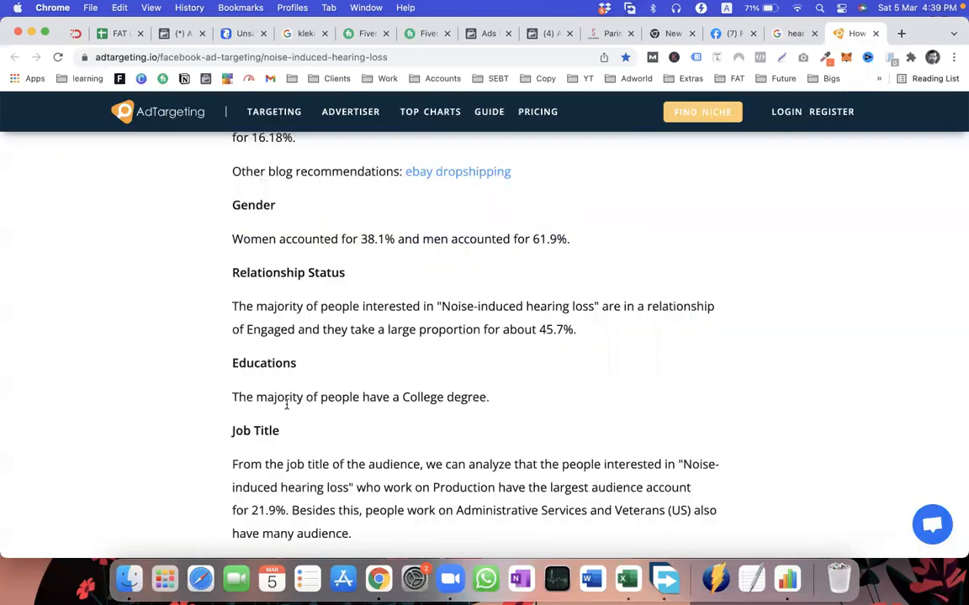
scroll(286, 407, "up", 10)
scroll(340, 384, "up", 3)
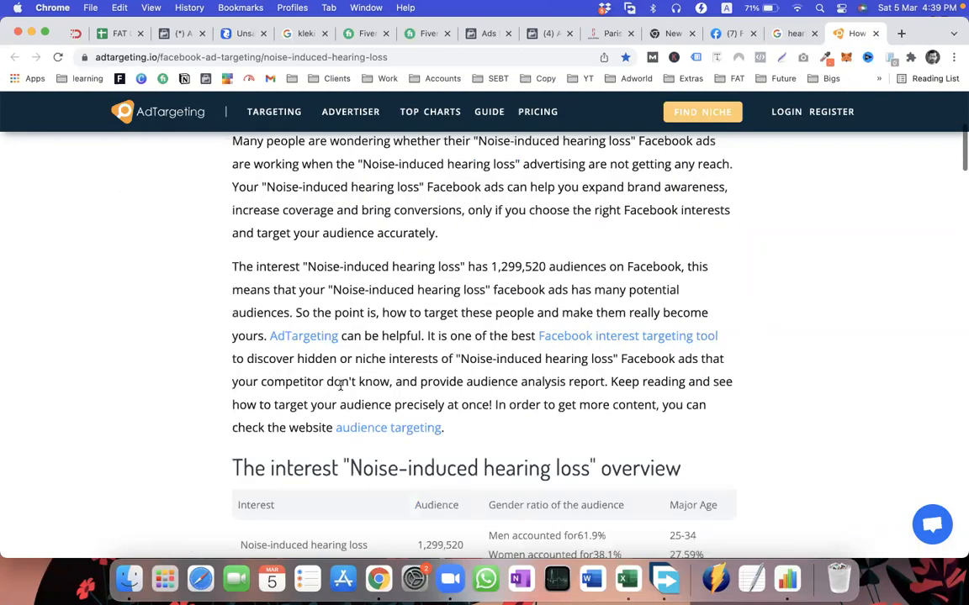
scroll(407, 333, "down", 13)
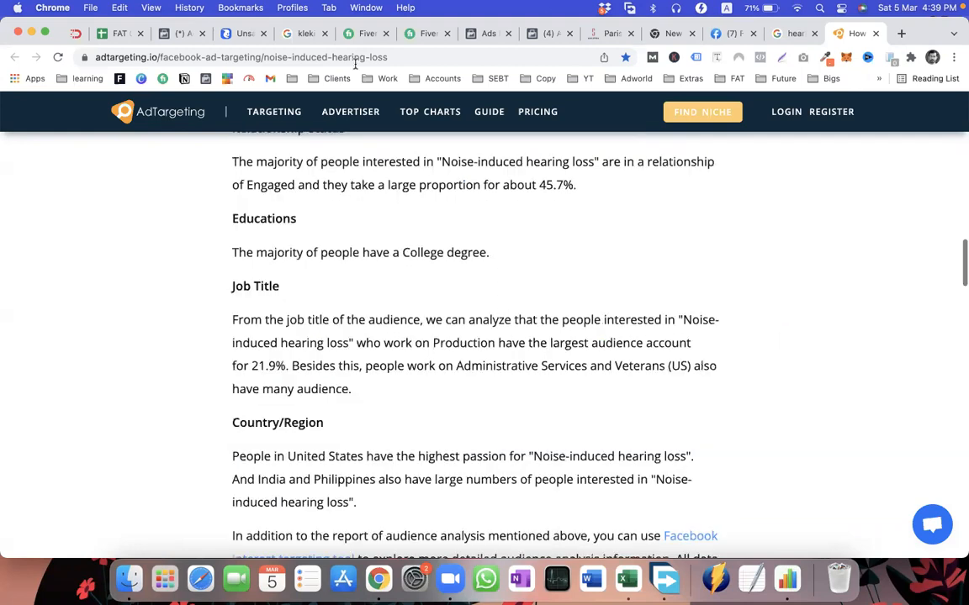
left_click(794, 34)
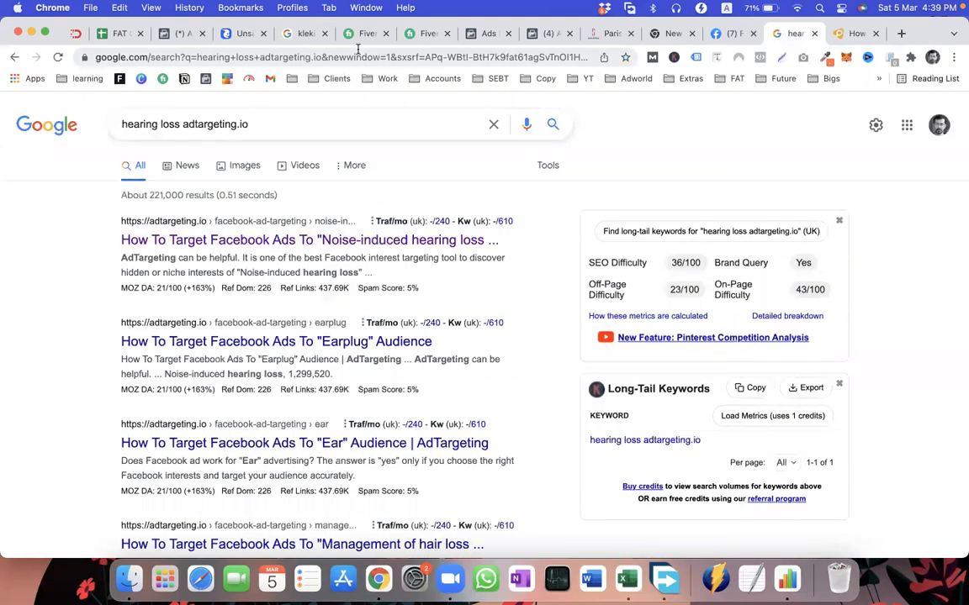
left_click_drag(256, 124, 69, 132)
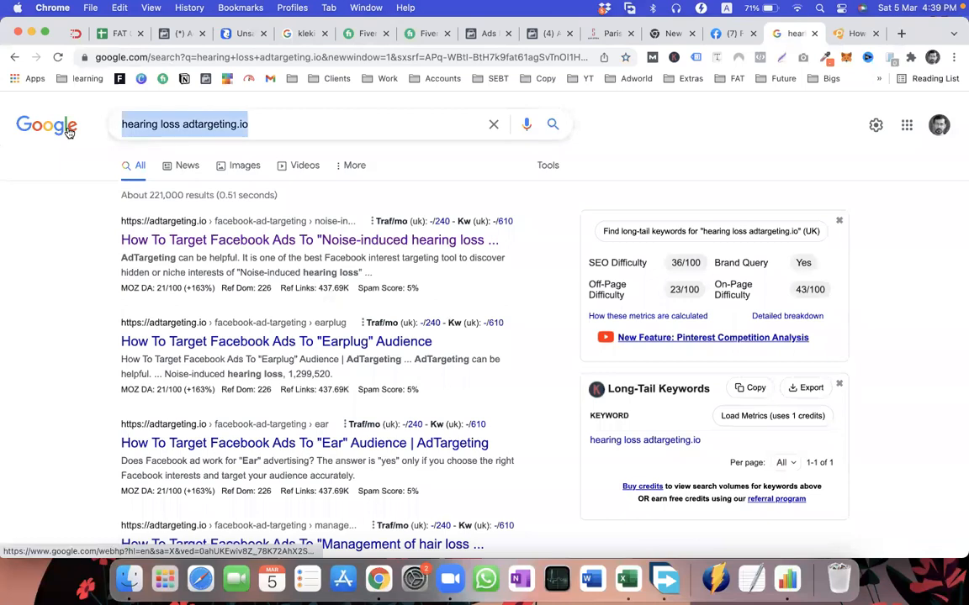
Review the 7-day free trial on LeadEnforce's Plans & Pricing page and look at the "Facebook Ads Training - Batch 1" group
left_click(76, 35)
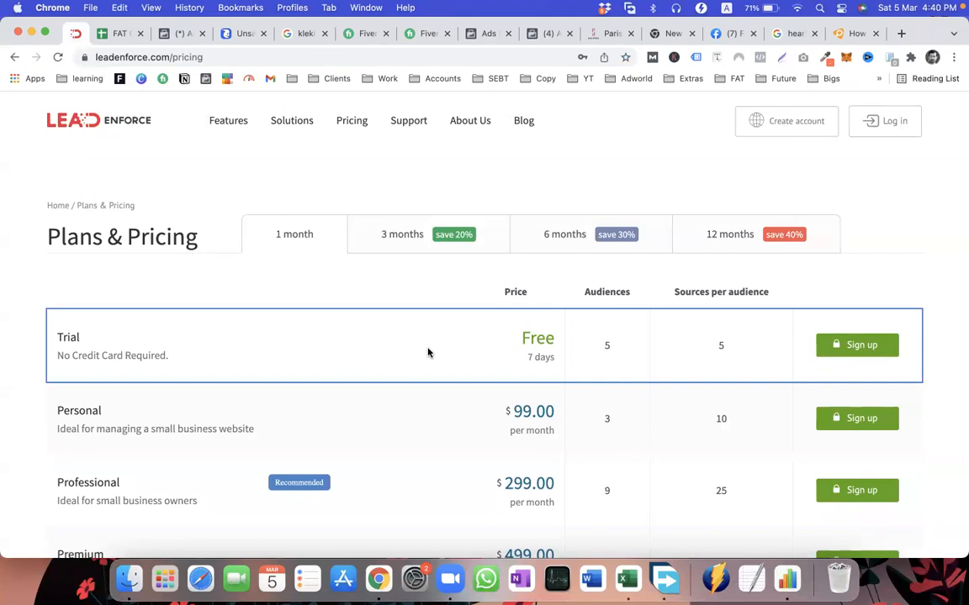
left_click_drag(523, 338, 553, 359)
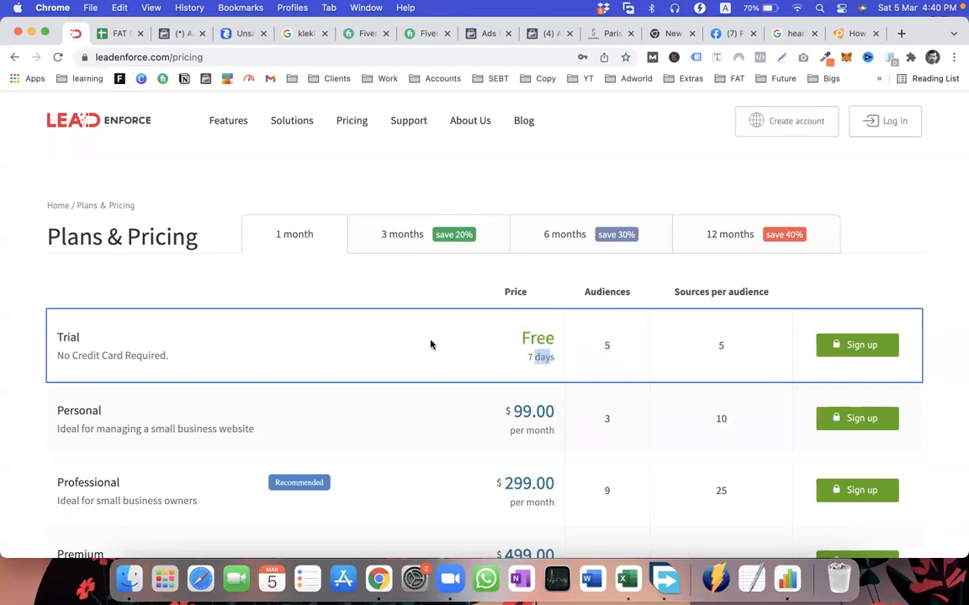
left_click_drag(202, 239, 52, 235)
left_click(80, 288)
left_click(711, 36)
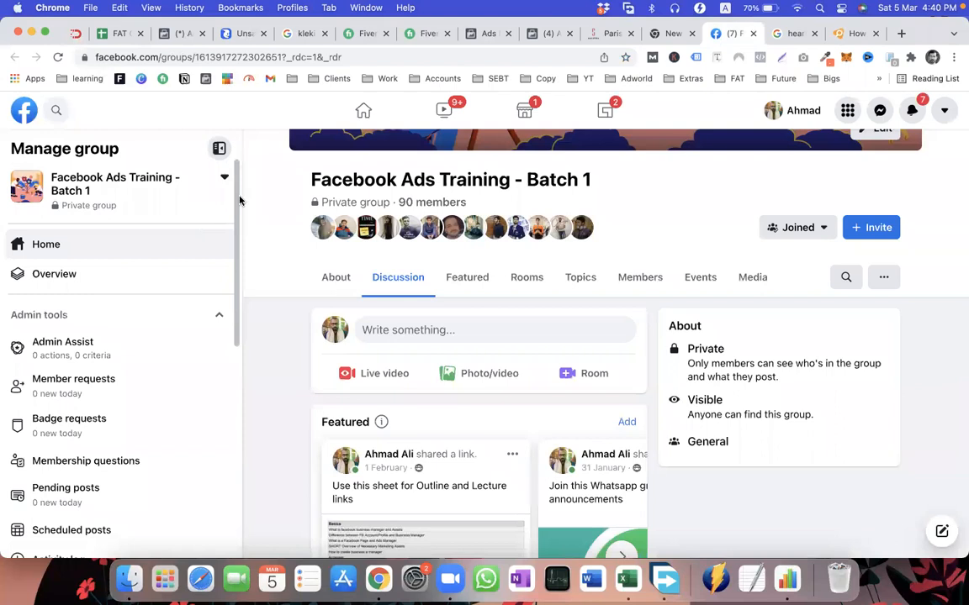
left_click(652, 38)
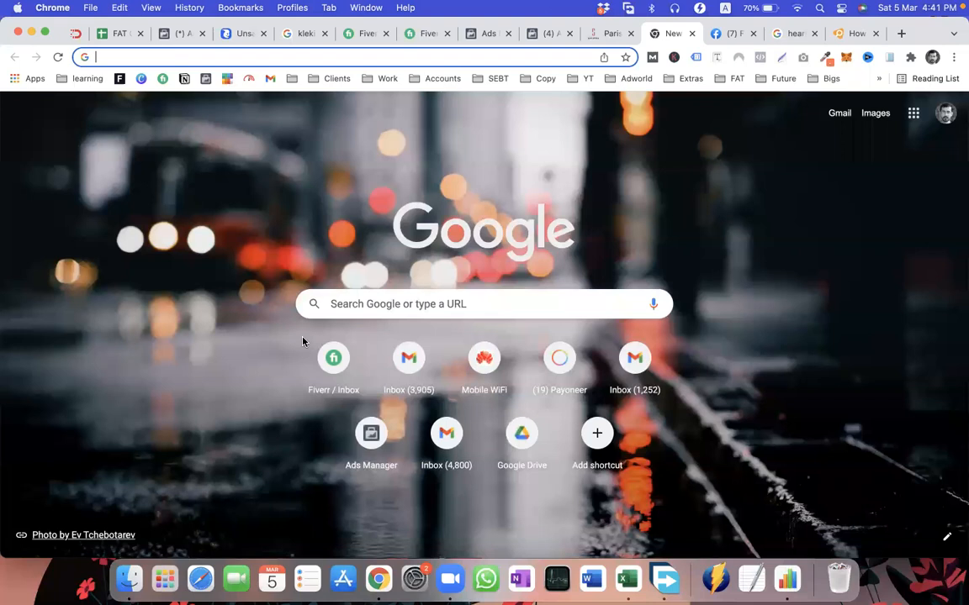
Compare LeadEnforce's free Trial plan with the monthly price of its Personal plan
left_click(76, 36)
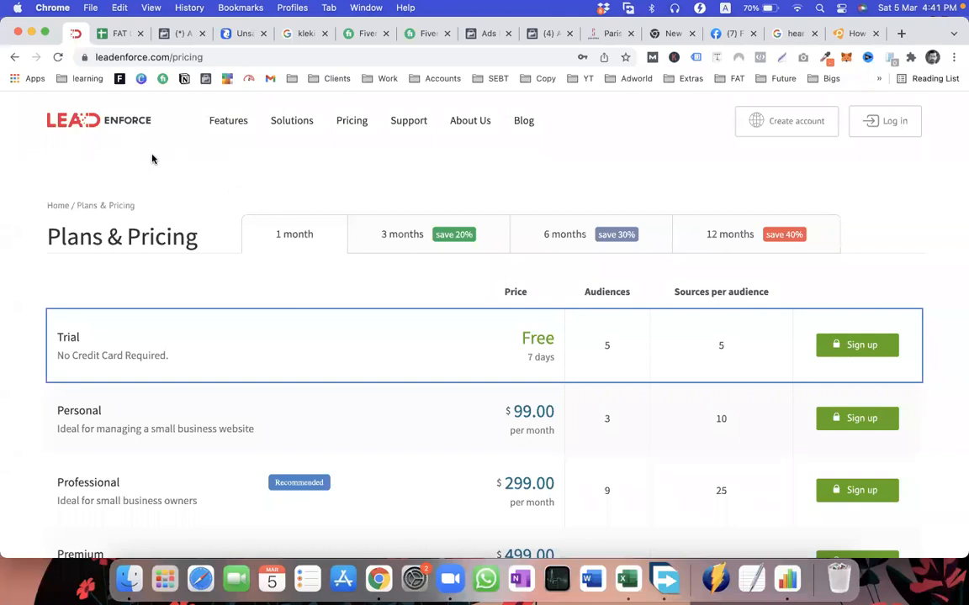
left_click_drag(526, 363, 558, 367)
left_click(552, 415)
double_click(542, 412)
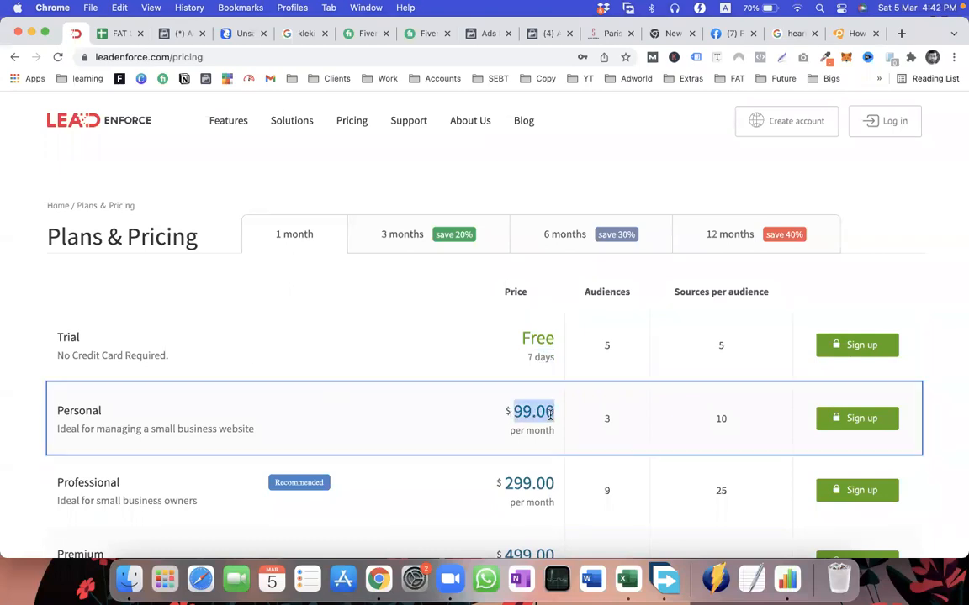
left_click_drag(172, 362, 65, 337)
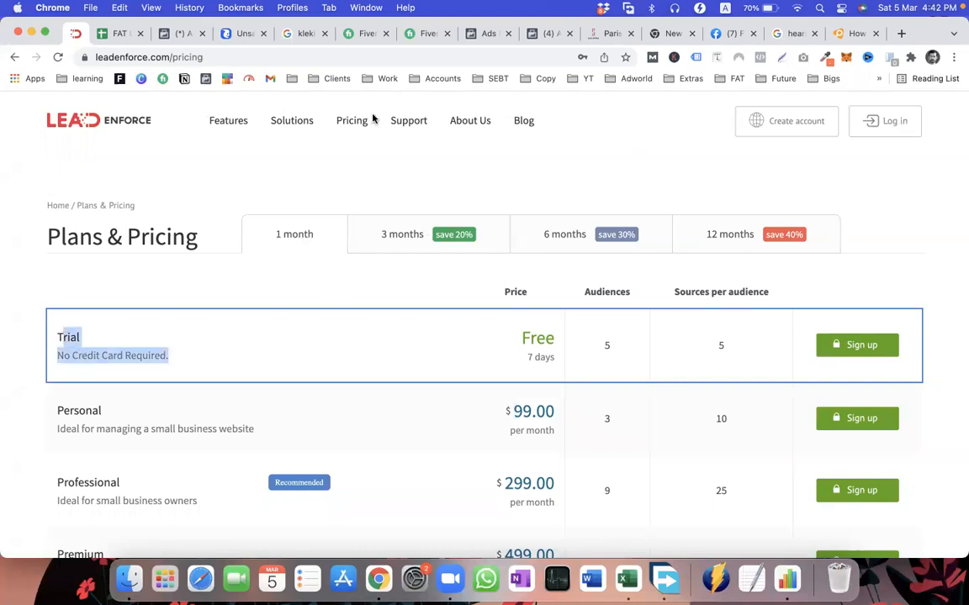
Replace the Google query and search for "how to target facebook group audience with lead enforce"
left_click(799, 34)
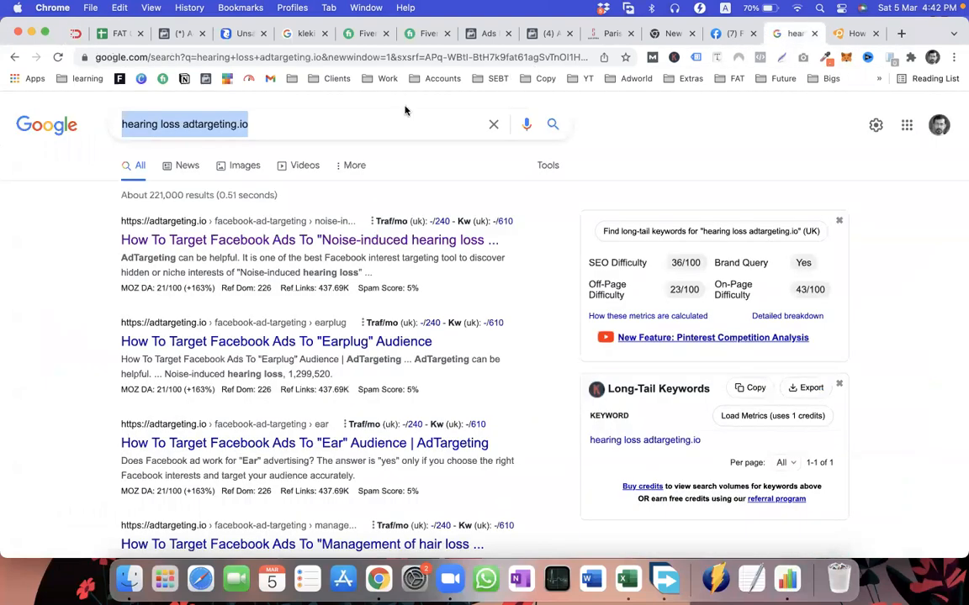
type("how tota")
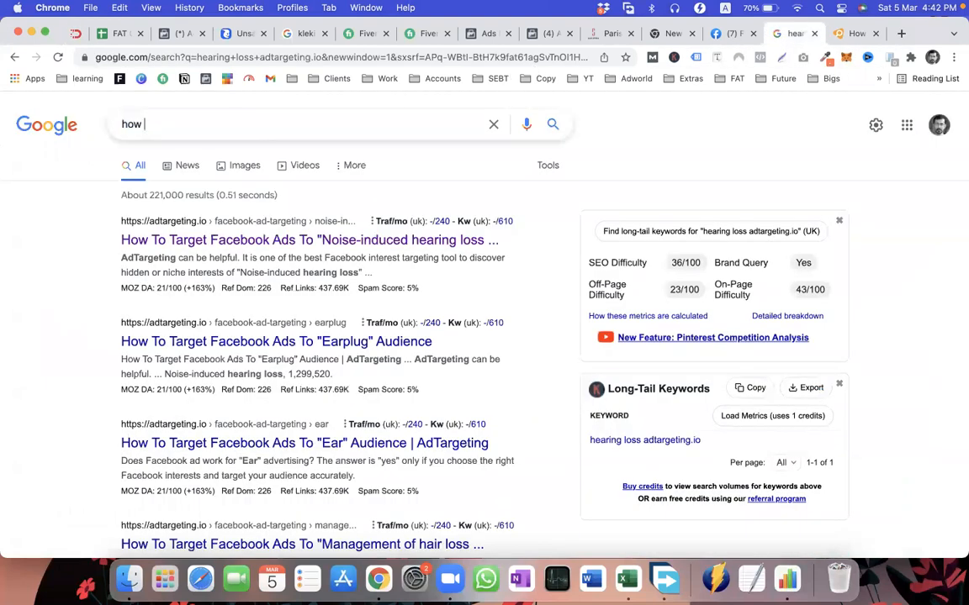
key("BackSpace")
key("BackSpace")
type("target facebook group audience with ")
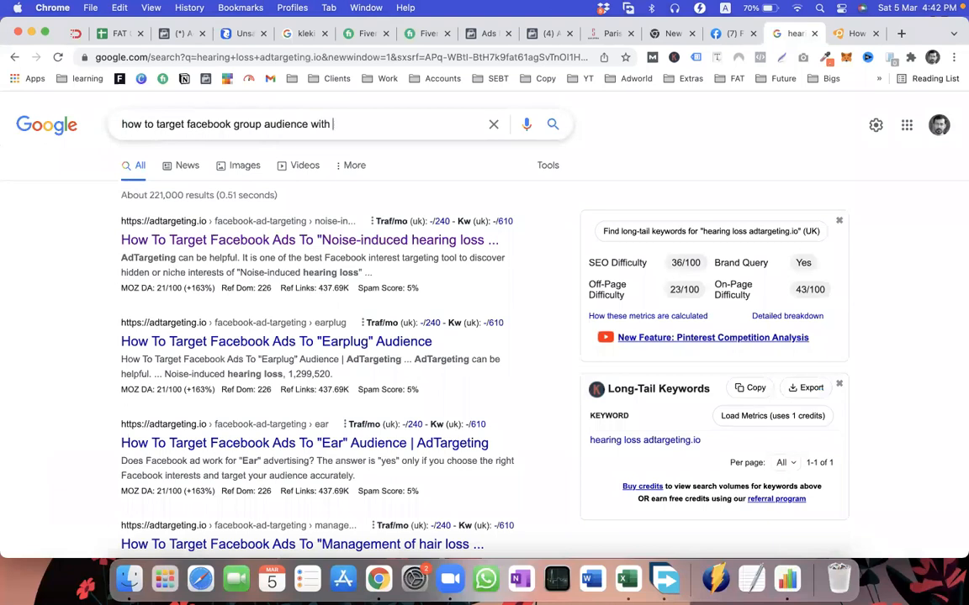
type("lead enforce")
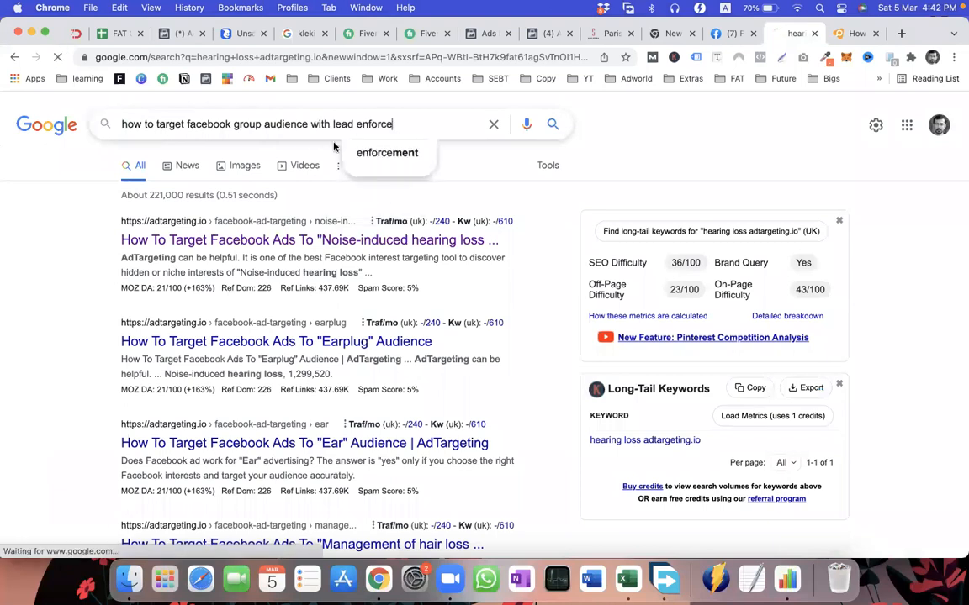
key("Return")
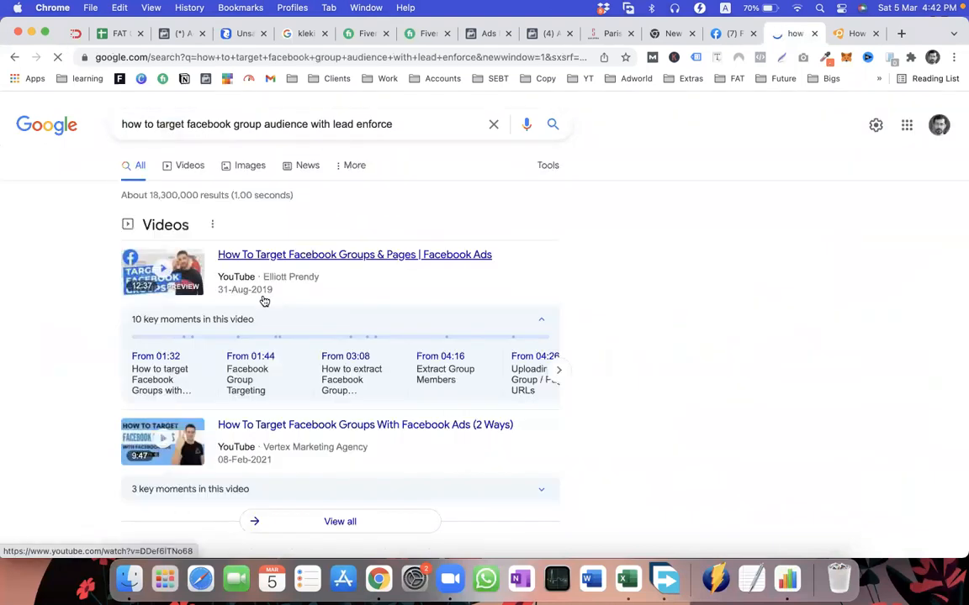
Find LeadEnforce's "Target Groups and Pages with social media Ads" search result and open it in a separate tab
scroll(264, 300, "down", 5)
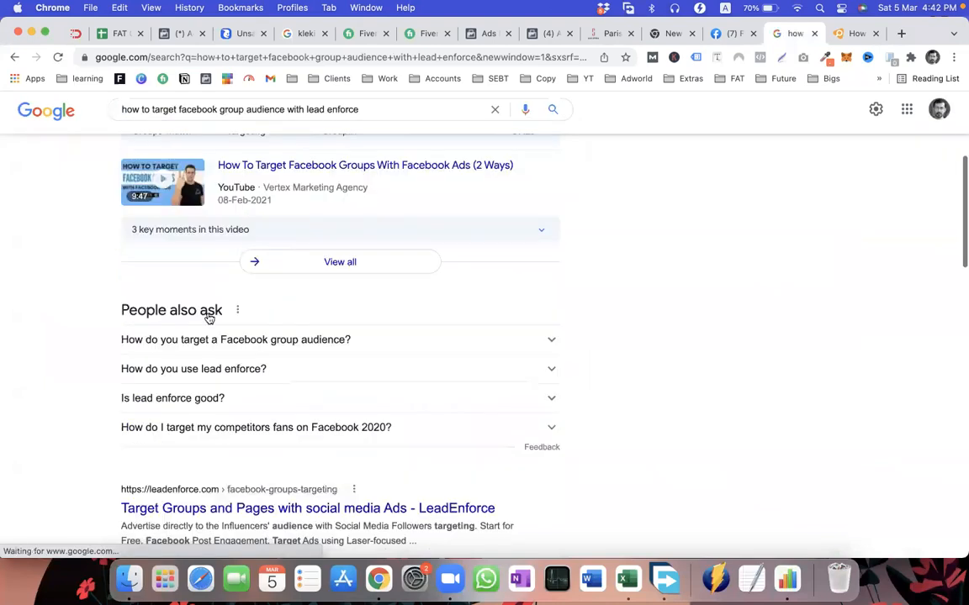
scroll(208, 315, "down", 2)
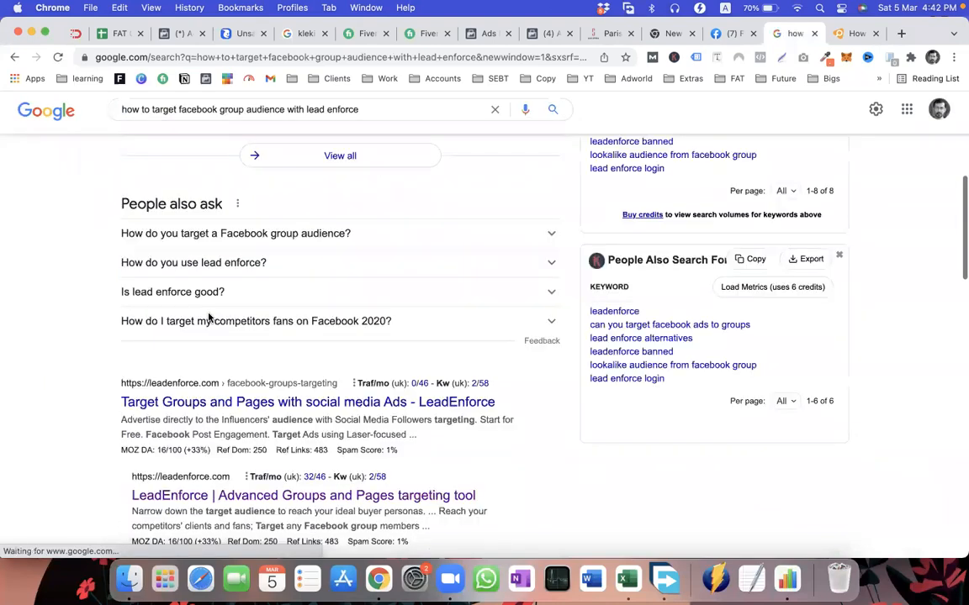
scroll(210, 370, "down", 1)
left_click(212, 371)
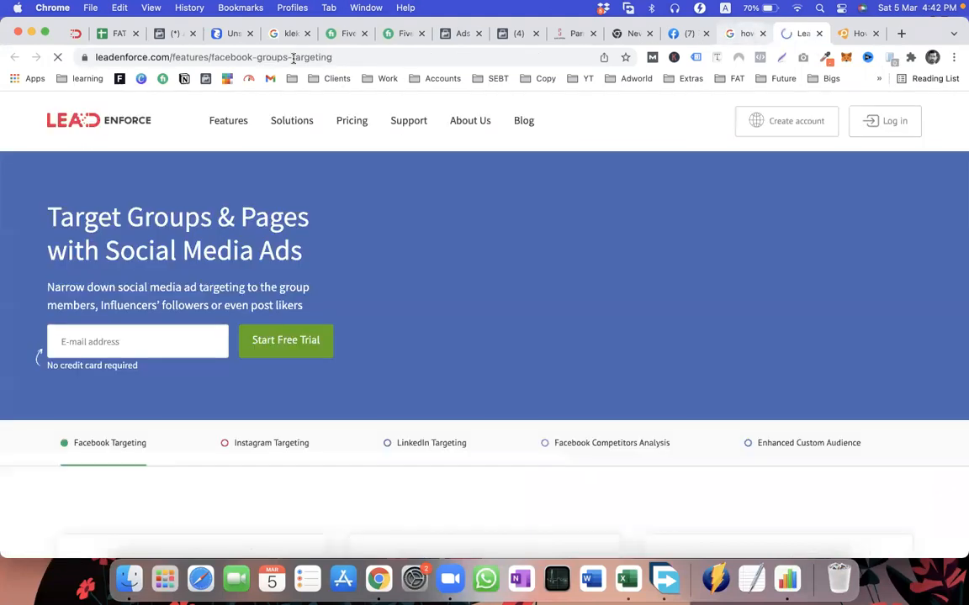
Select the web address of LeadEnforce's Facebook groups targeting page and skim the page's features and plans
left_click(233, 55)
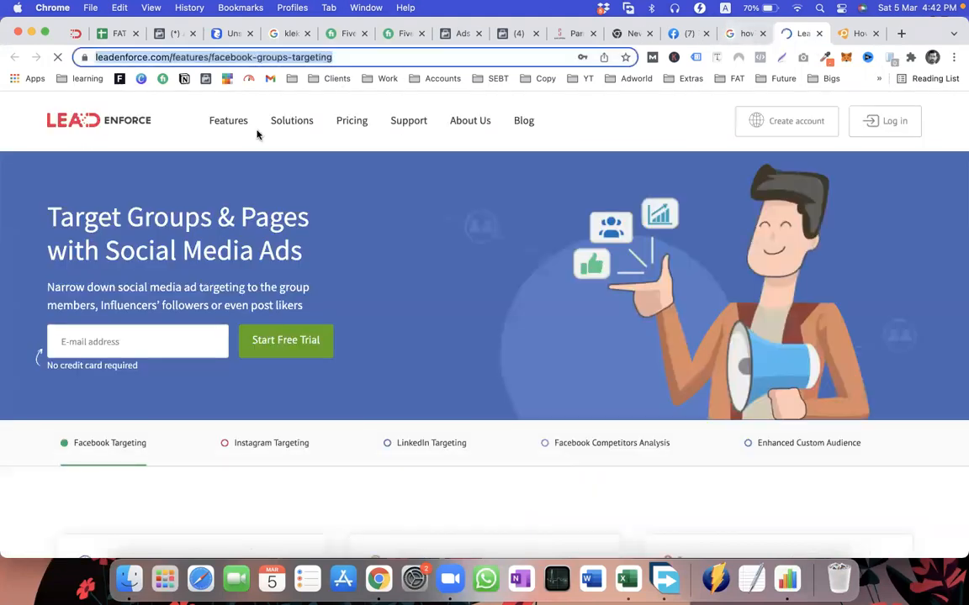
scroll(252, 328, "down", 6)
scroll(267, 334, "down", 15)
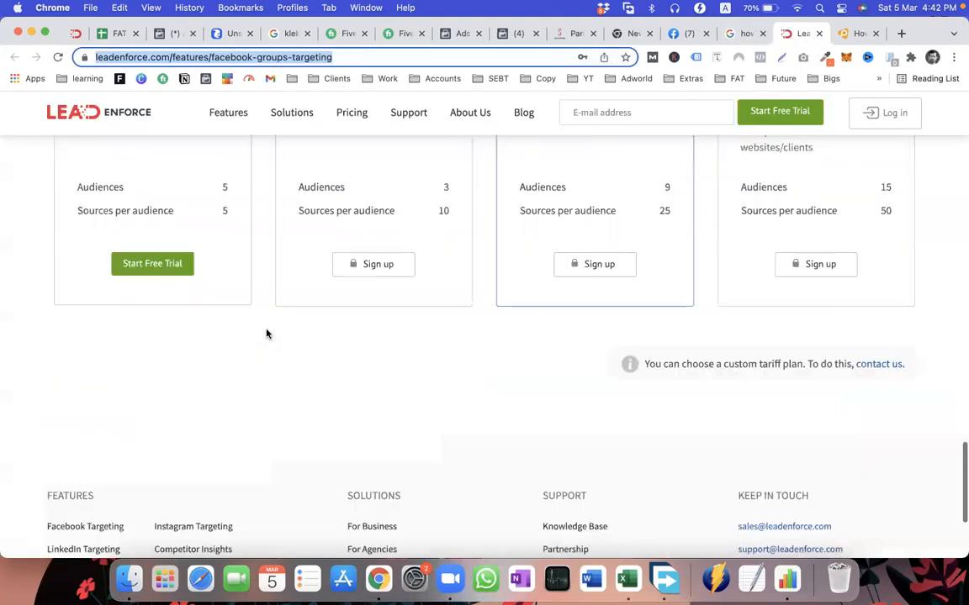
scroll(266, 333, "up", 10)
scroll(266, 333, "up", 10)
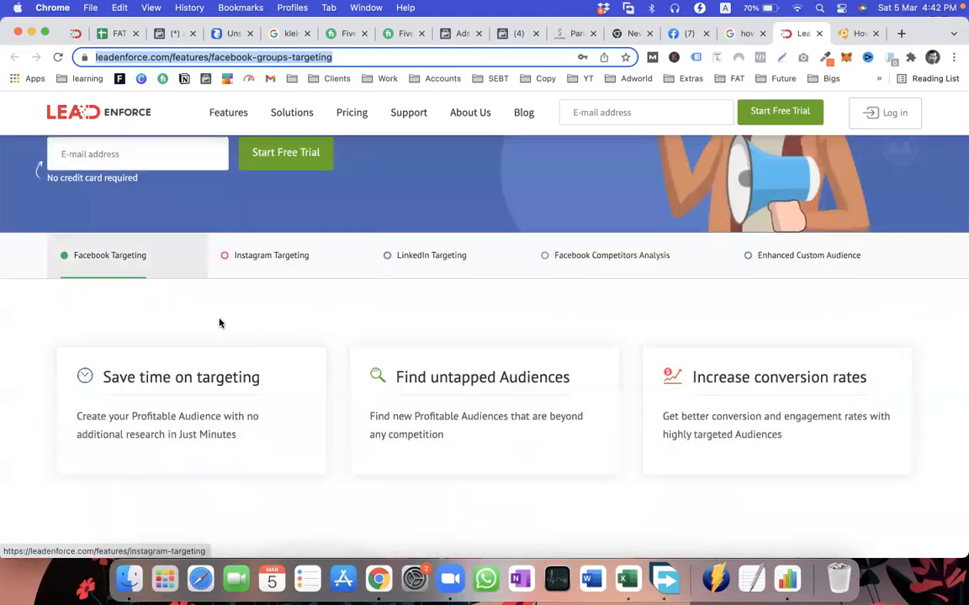
scroll(253, 372, "down", 3)
scroll(252, 373, "up", 6)
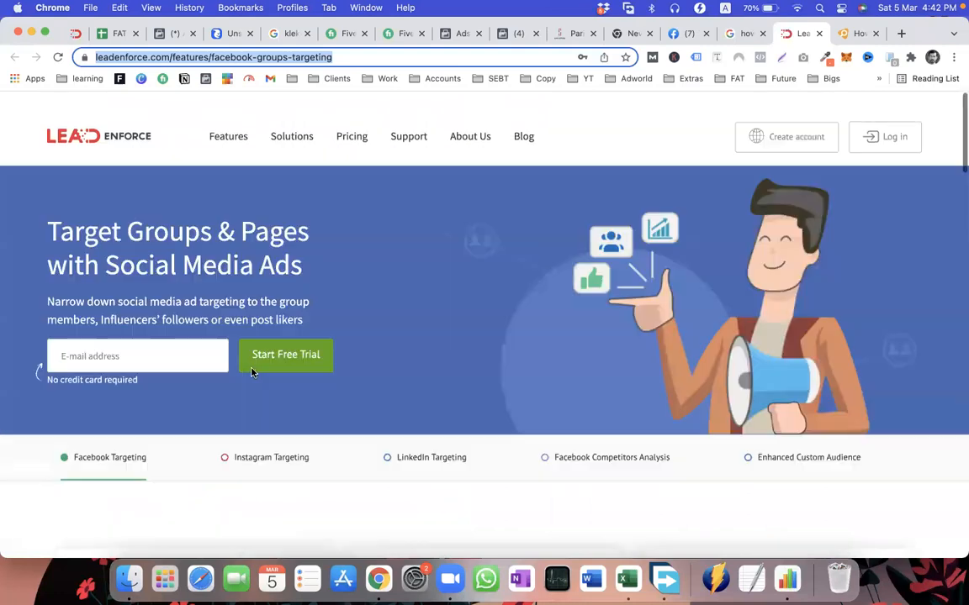
Open the sign-up form from the Facebook Group Members feature and close it without registering
scroll(635, 367, "down", 7)
scroll(572, 365, "up", 6)
scroll(573, 365, "down", 4)
left_click(707, 457)
scroll(703, 456, "down", 2)
left_click(701, 451)
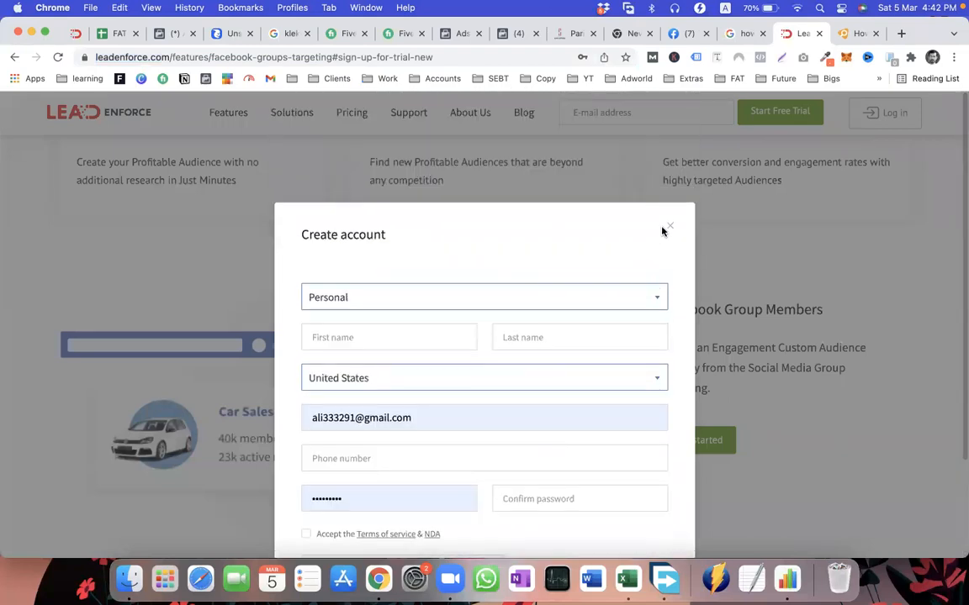
left_click(668, 221)
scroll(488, 273, "up", 2)
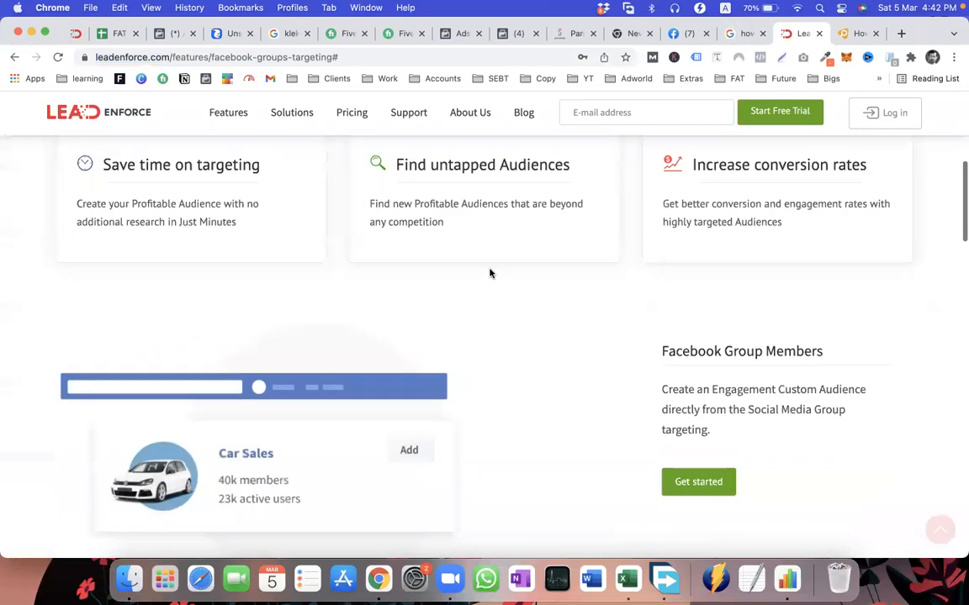
Open LeadEnforce's blog separately, skim the plans on the current page, and switch to the blog
scroll(517, 125, "up", 3)
right_click(520, 117)
left_click(547, 122)
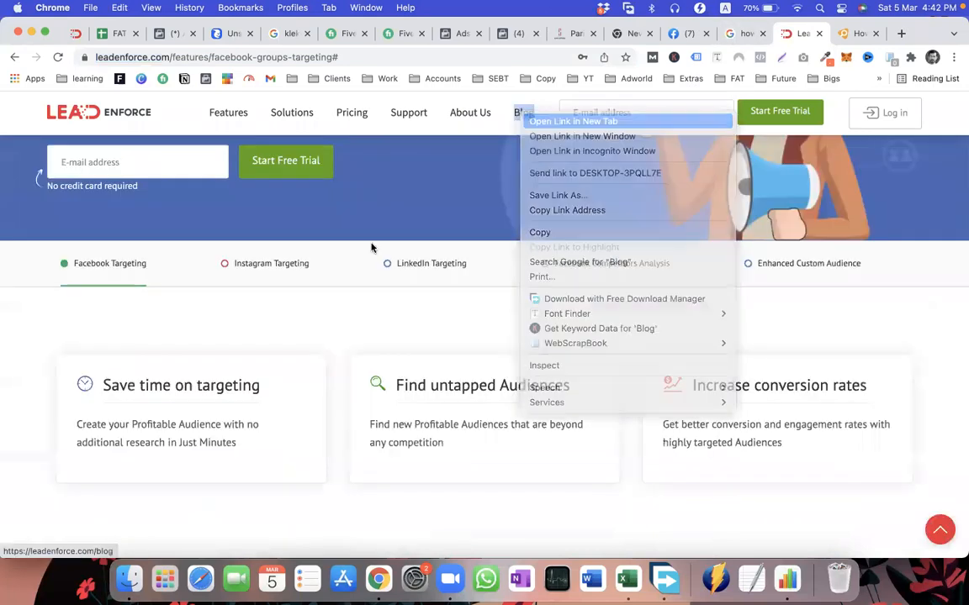
scroll(371, 247, "down", 10)
scroll(372, 248, "down", 5)
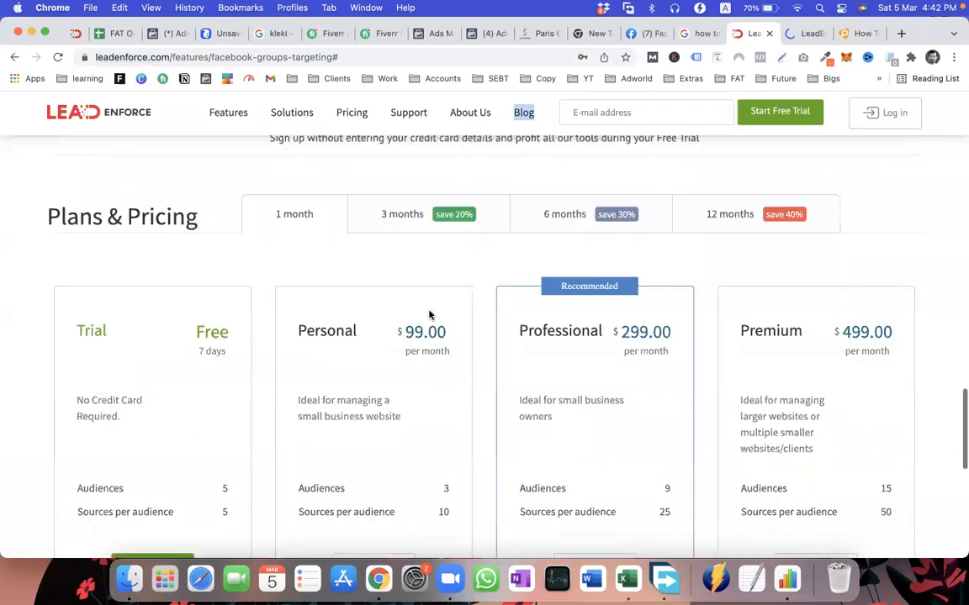
scroll(669, 112, "down", 5)
left_click(800, 33)
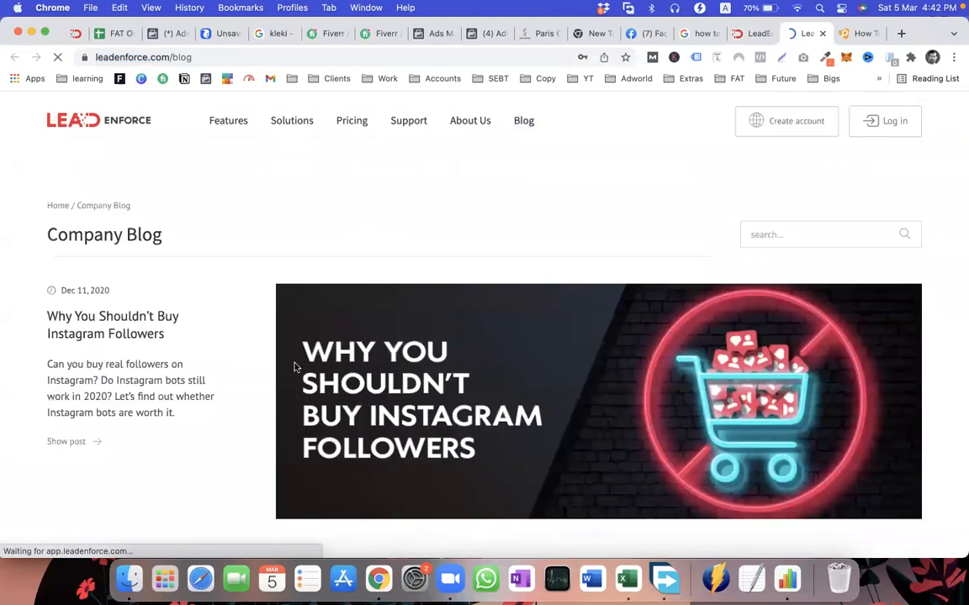
Search the LeadEnforce blog for "facebook group" and skim the articles found
scroll(294, 368, "down", 3)
scroll(294, 367, "up", 3)
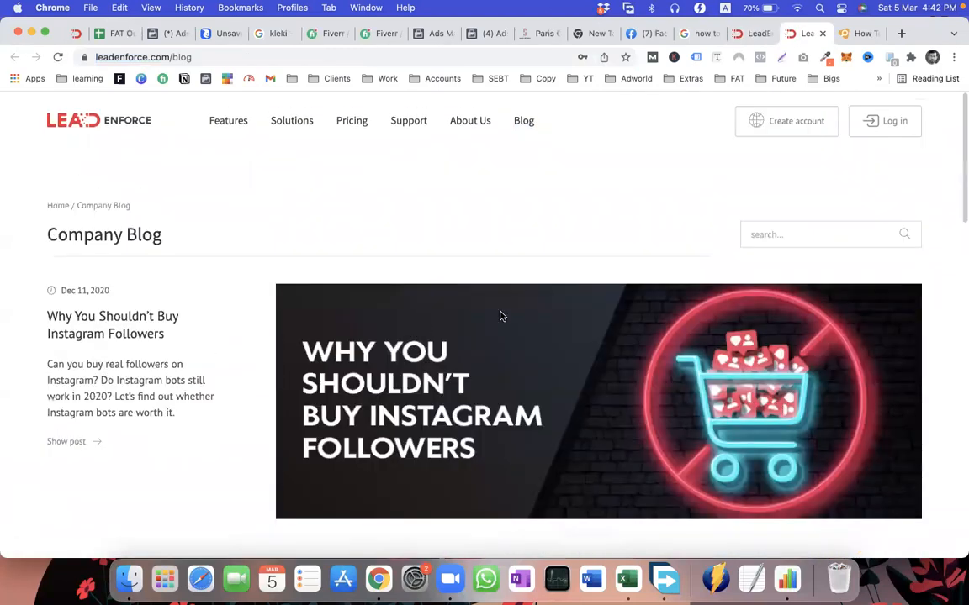
left_click(788, 236)
type("faceb")
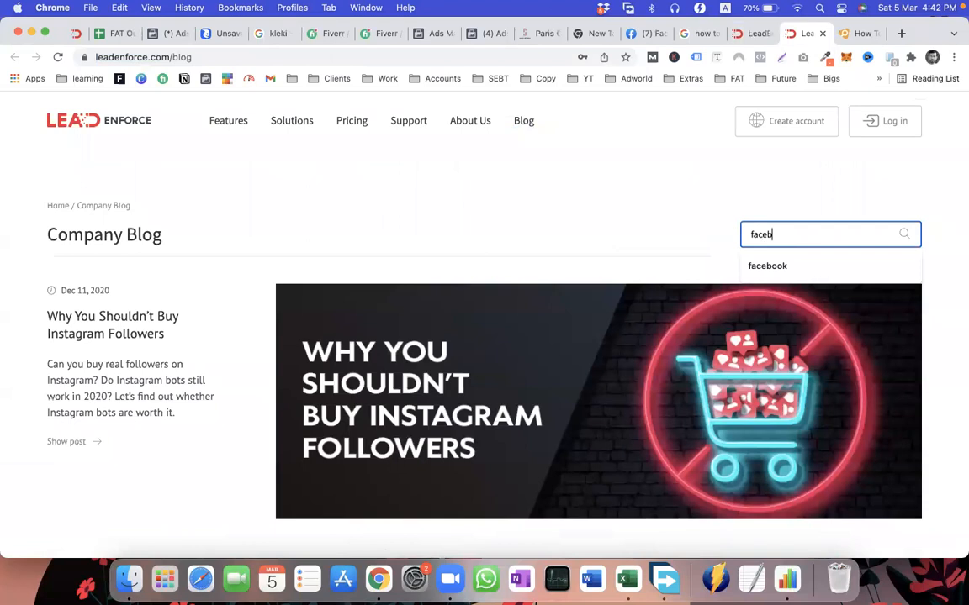
type("ook group")
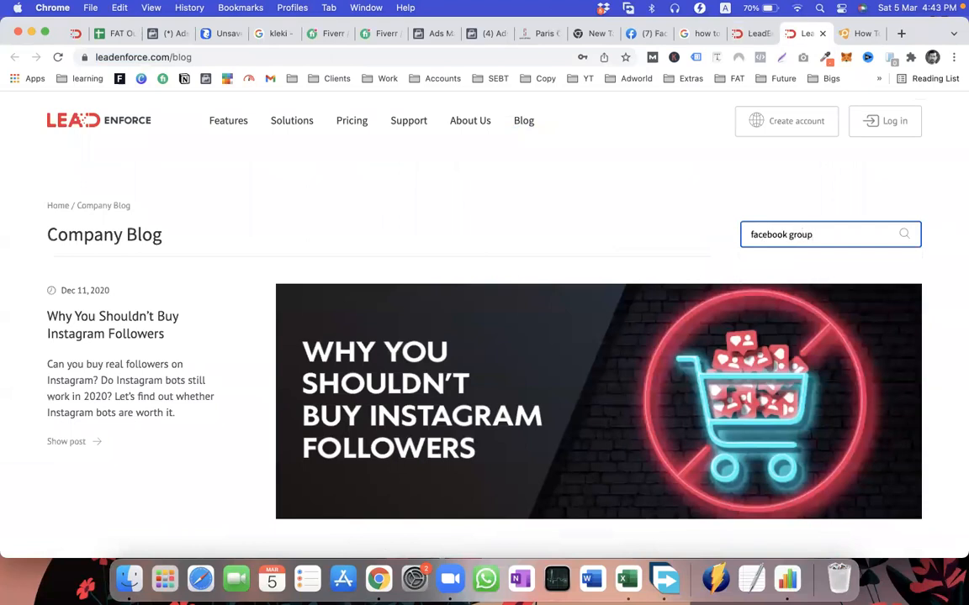
key("Return")
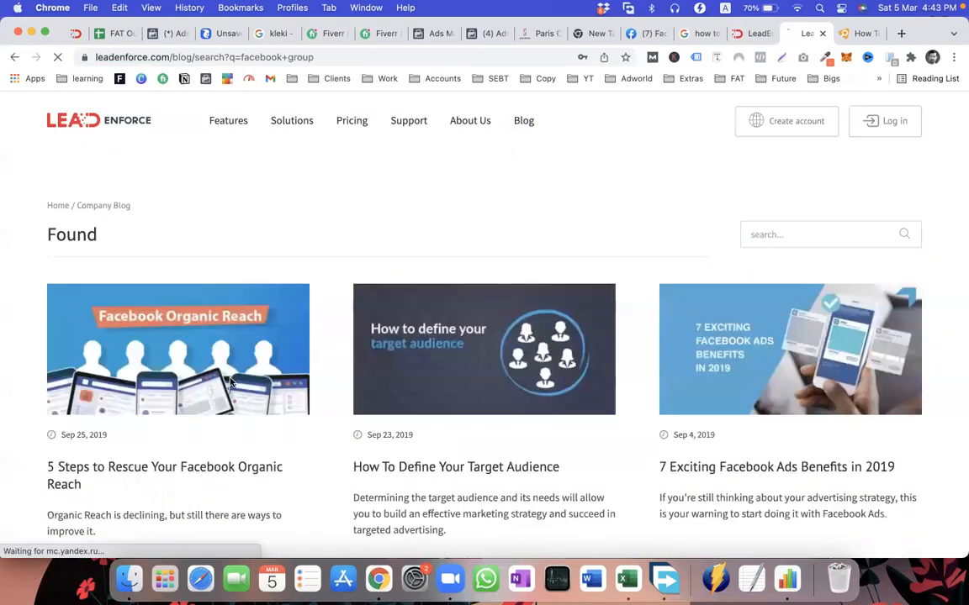
scroll(141, 478, "down", 4)
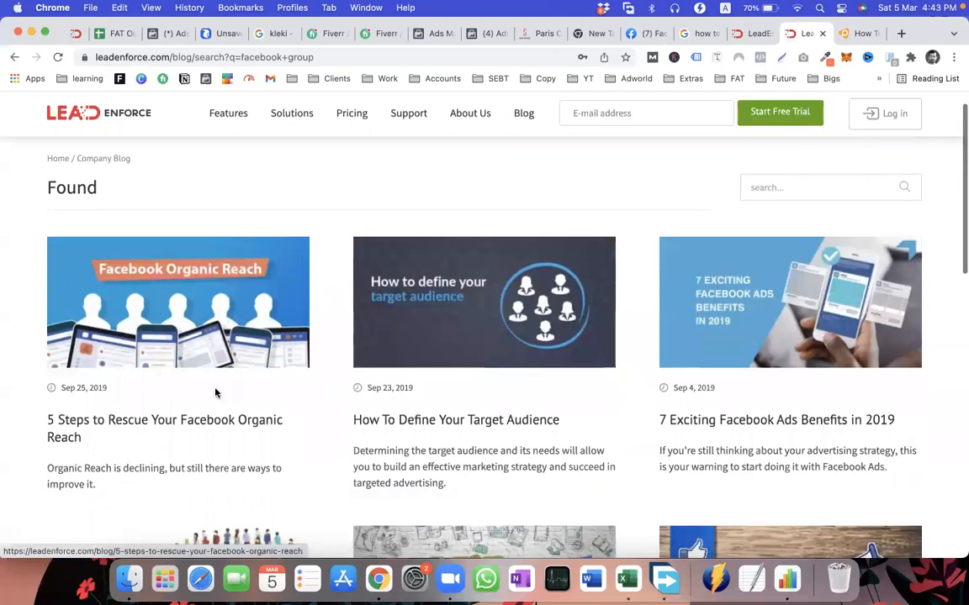
scroll(426, 340, "down", 5)
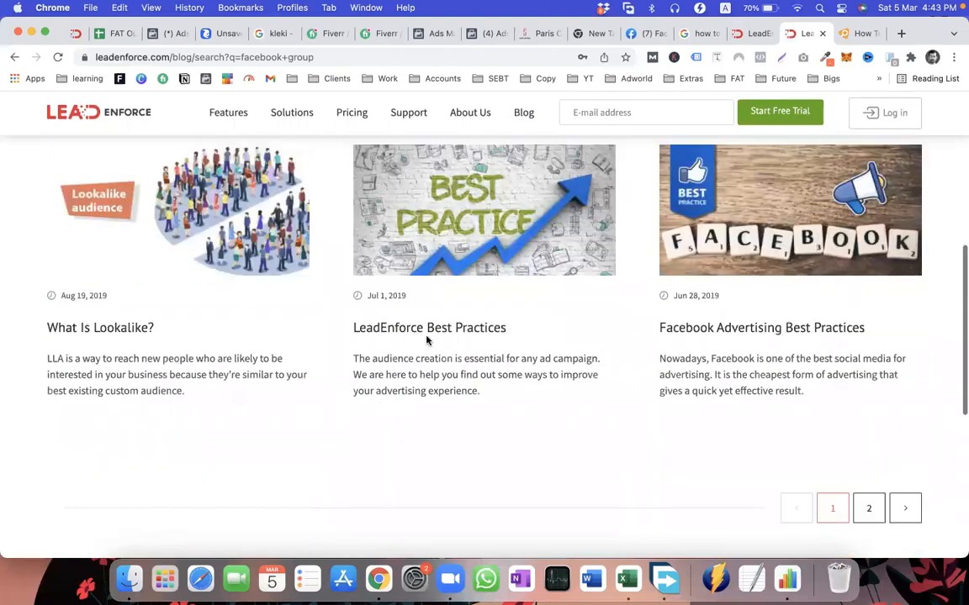
scroll(426, 340, "down", 1)
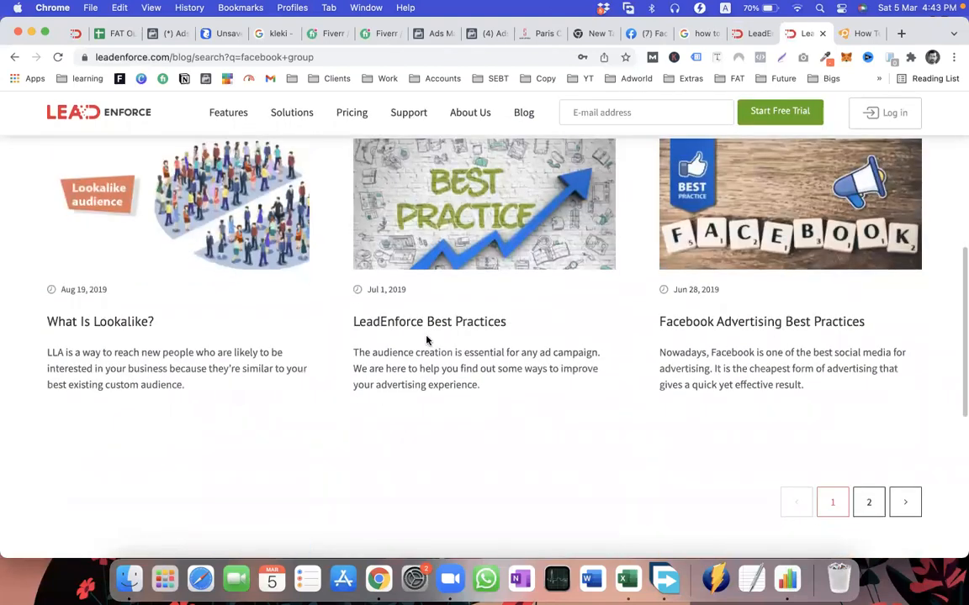
Return to LeadEnforce's Facebook groups targeting page and look back over its plans and targeting features up to the headline
left_click(744, 38)
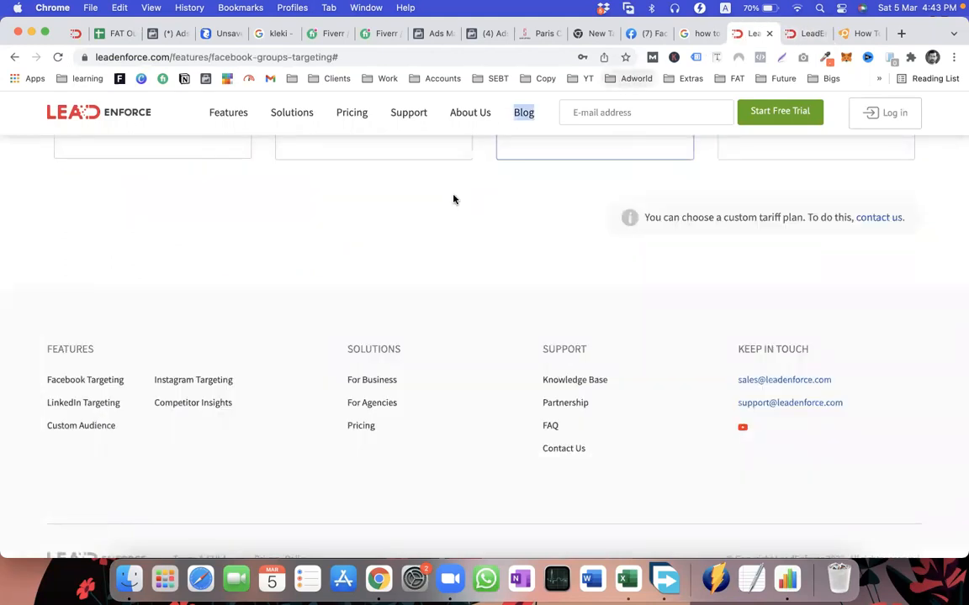
scroll(480, 409, "up", 8)
scroll(484, 329, "up", 3)
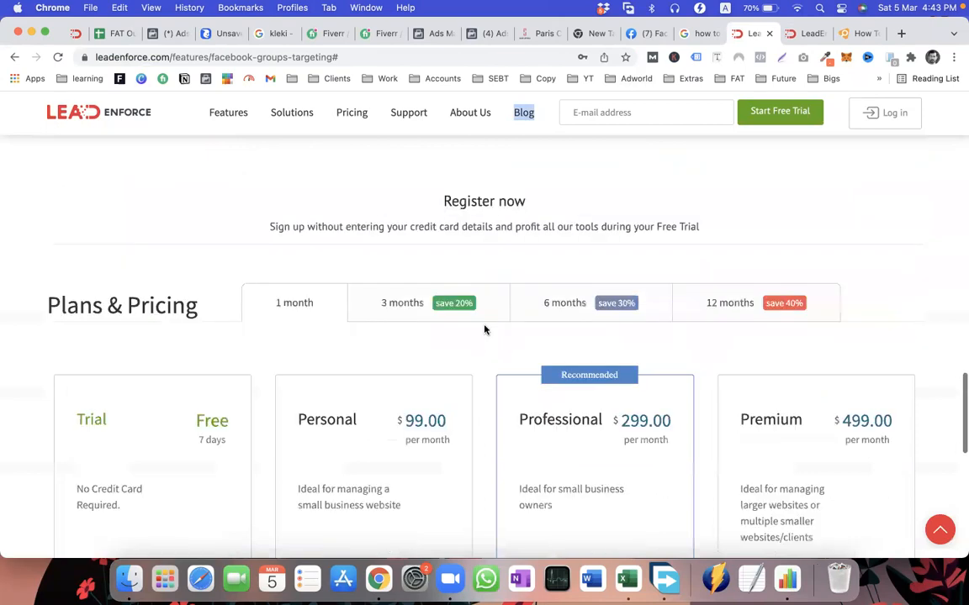
scroll(484, 329, "up", 5)
scroll(421, 261, "up", 3)
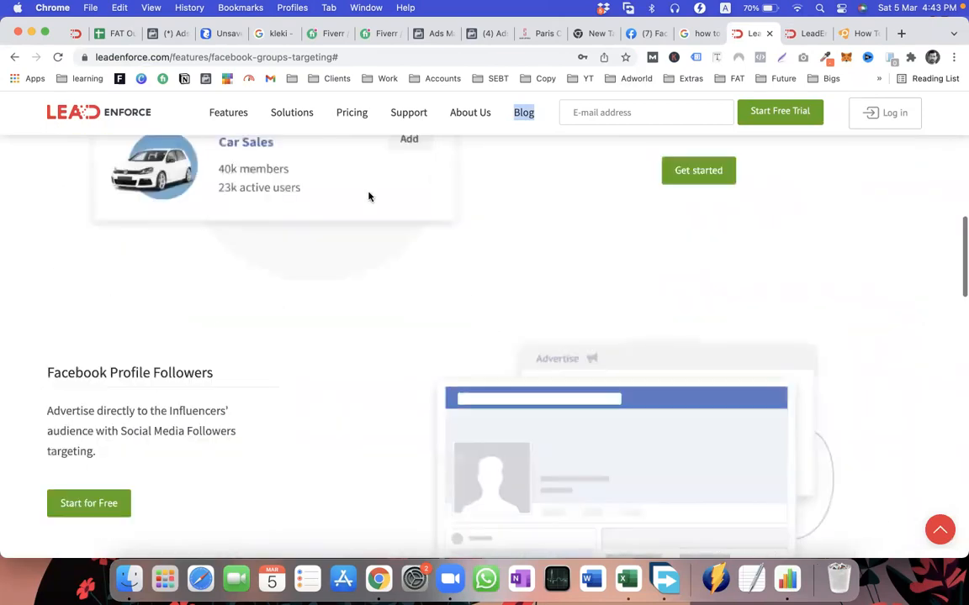
scroll(378, 269, "up", 6)
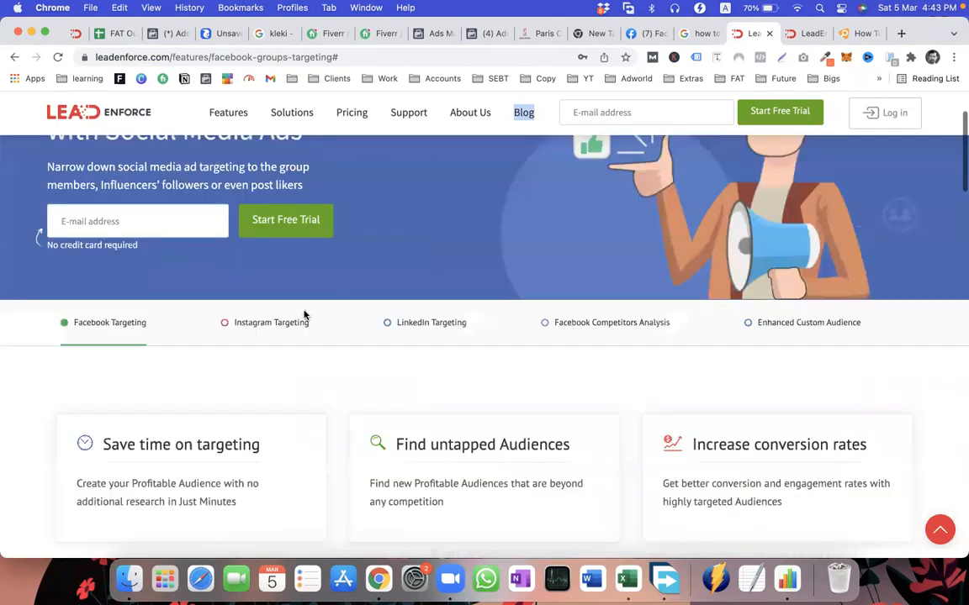
scroll(306, 315, "up", 3)
scroll(435, 210, "up", 1)
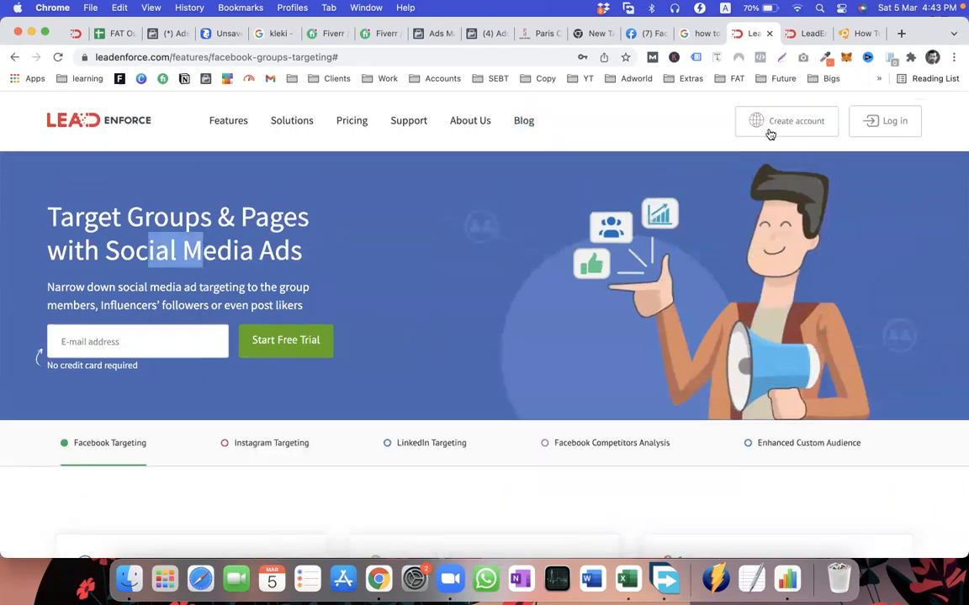
Highlight the "Target Groups & Pages with Social Media Ads" heading together with the description beneath it
left_click(234, 251)
triple_click(234, 252)
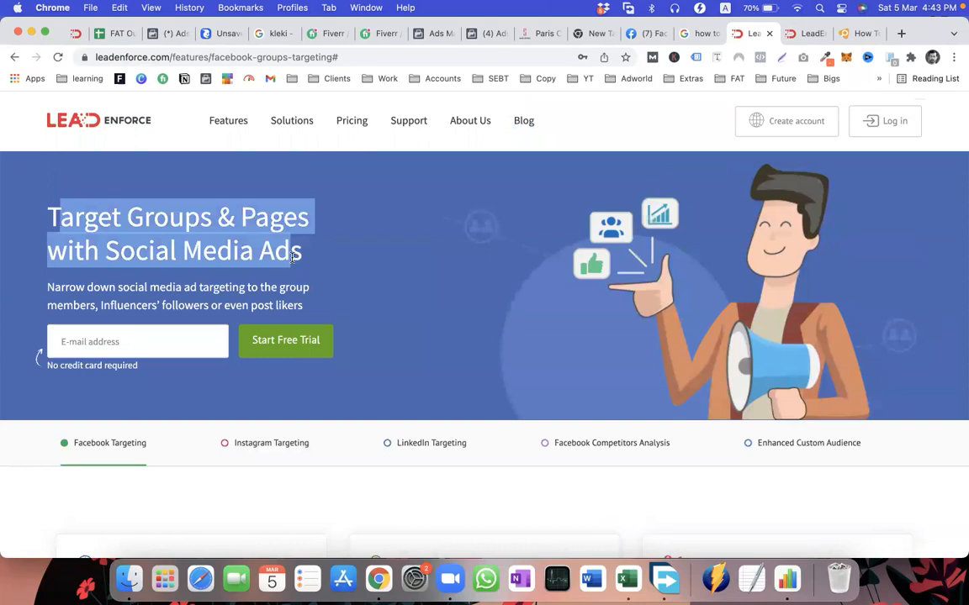
left_click(231, 238)
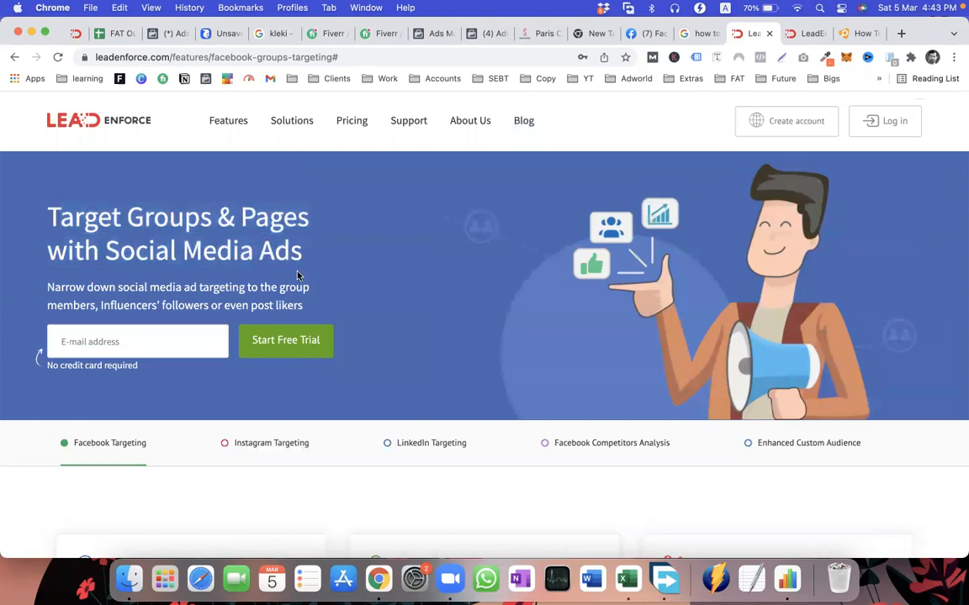
left_click_drag(304, 306, 48, 219)
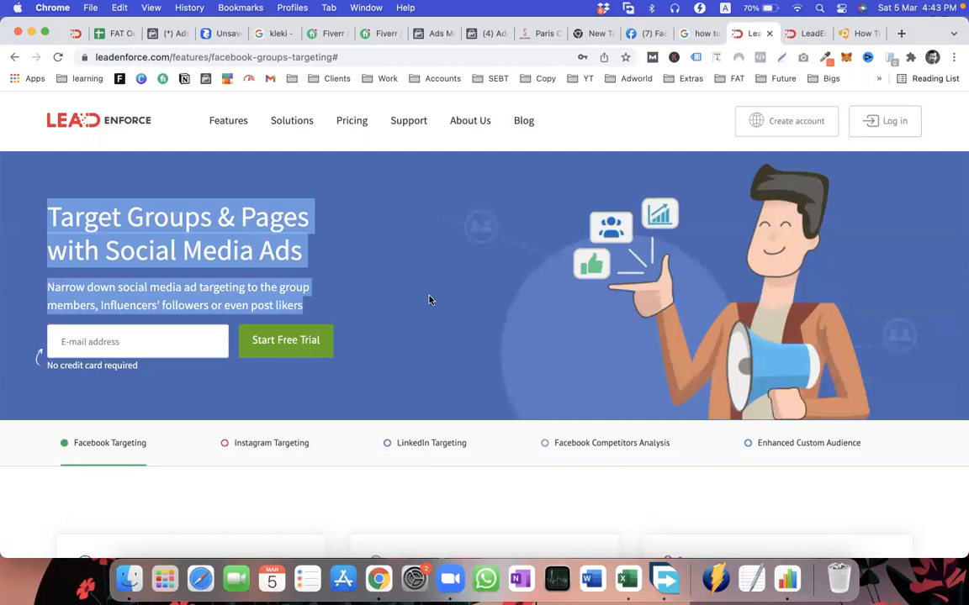
Switch to Ads Manager, check the ad set's Custom Audiences section, and close the Custom Audience source dialog on the Audiences page
left_click(437, 33)
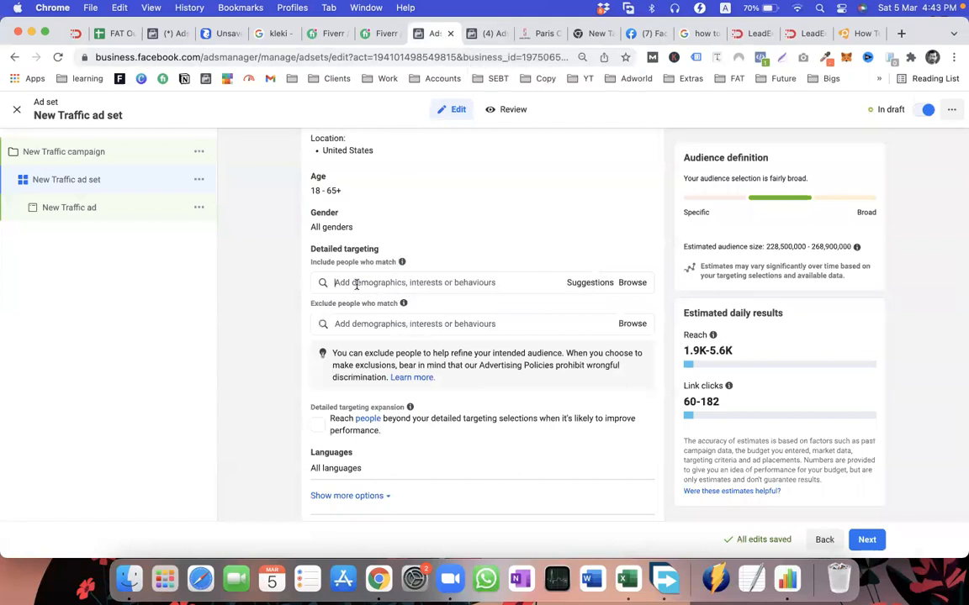
scroll(356, 280, "up", 3)
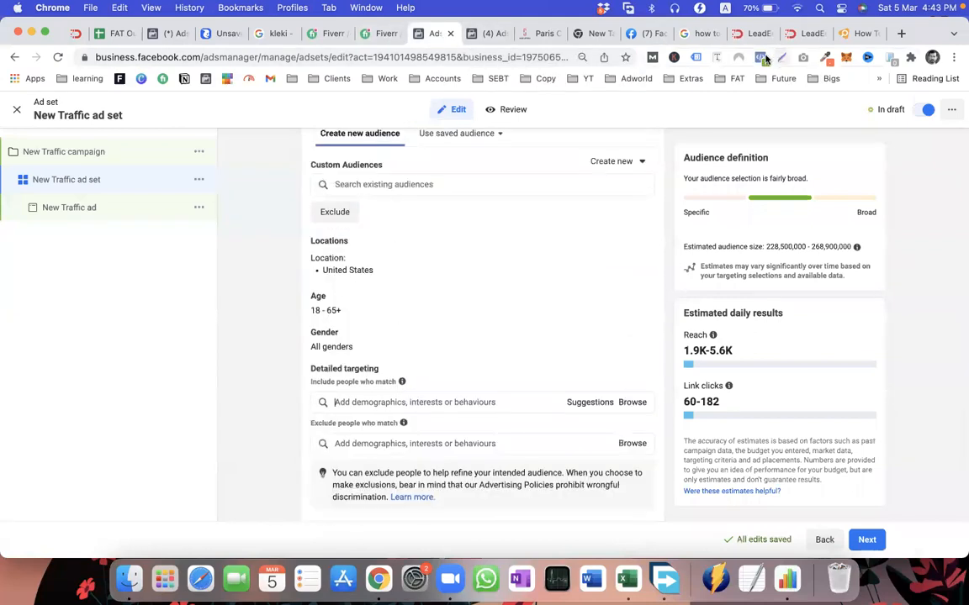
left_click(166, 35)
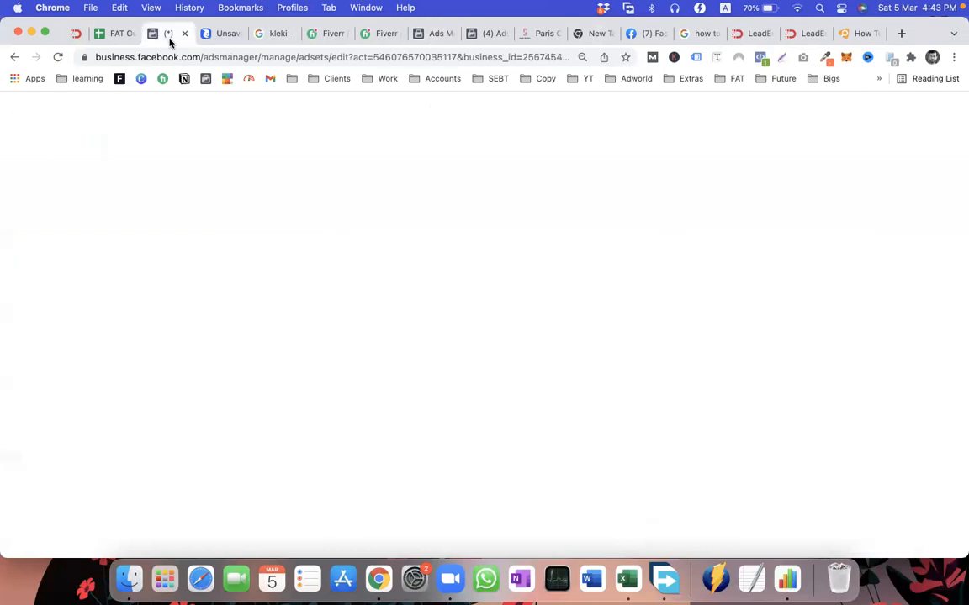
left_click(438, 35)
left_click(489, 34)
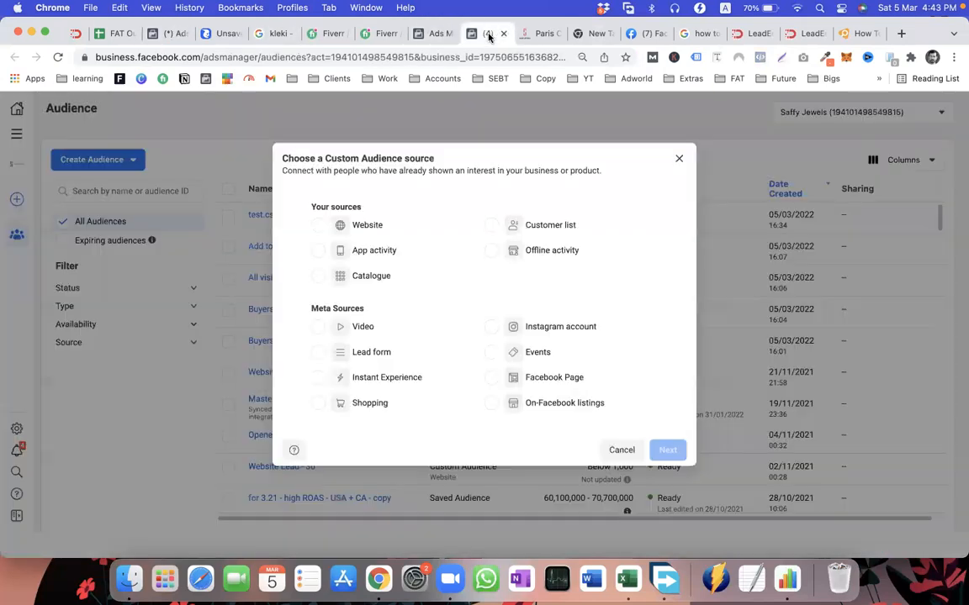
left_click(678, 159)
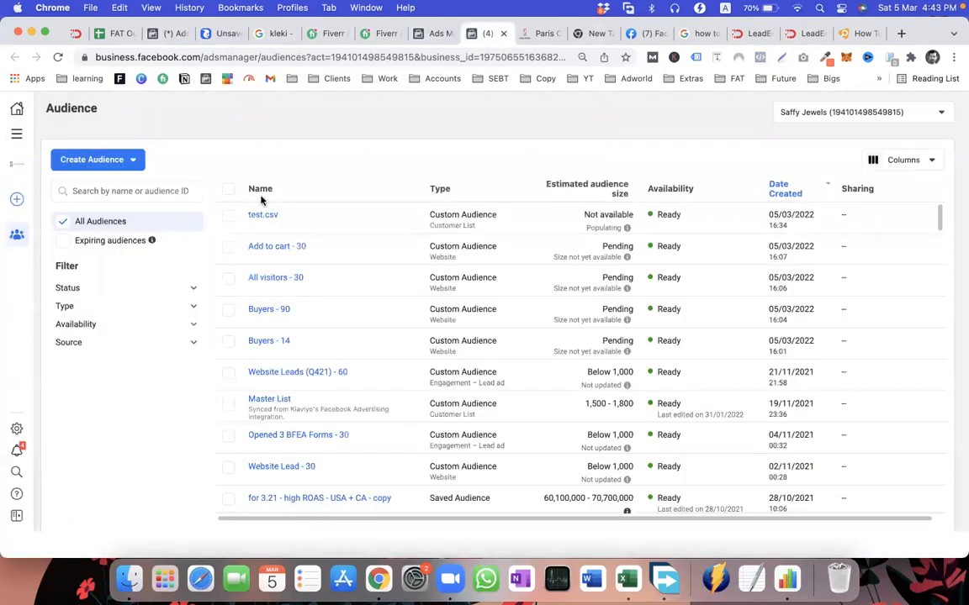
Review the New Traffic ad set's budget and audience sections, and return to the list of audiences
left_click(434, 35)
scroll(383, 250, "up", 8)
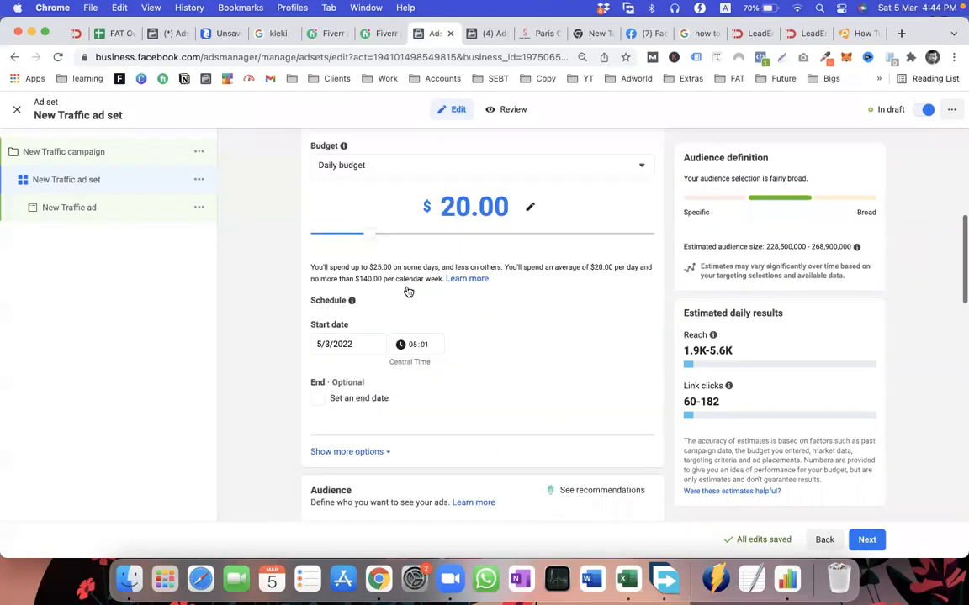
scroll(406, 289, "up", 5)
scroll(402, 413, "down", 10)
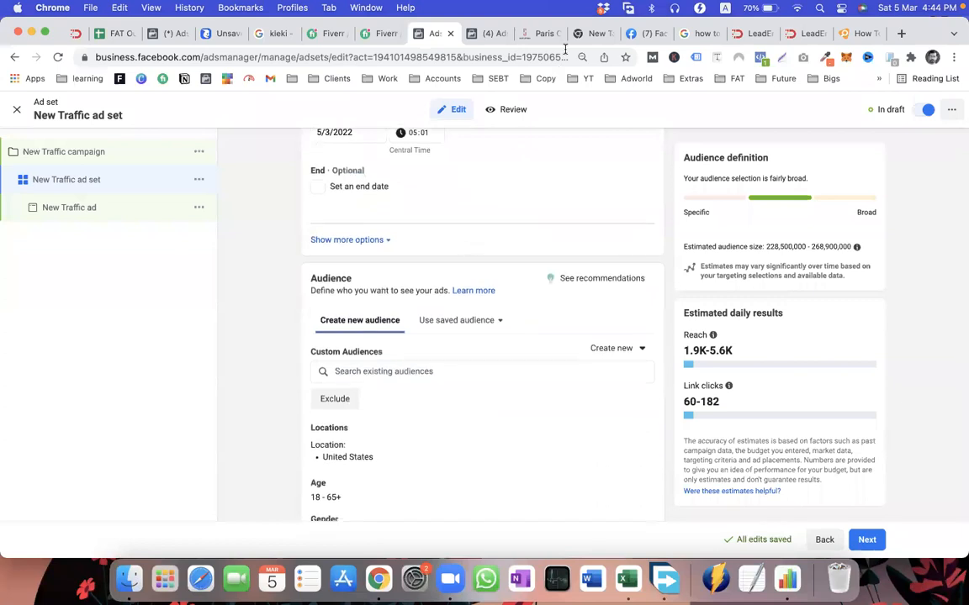
left_click(491, 36)
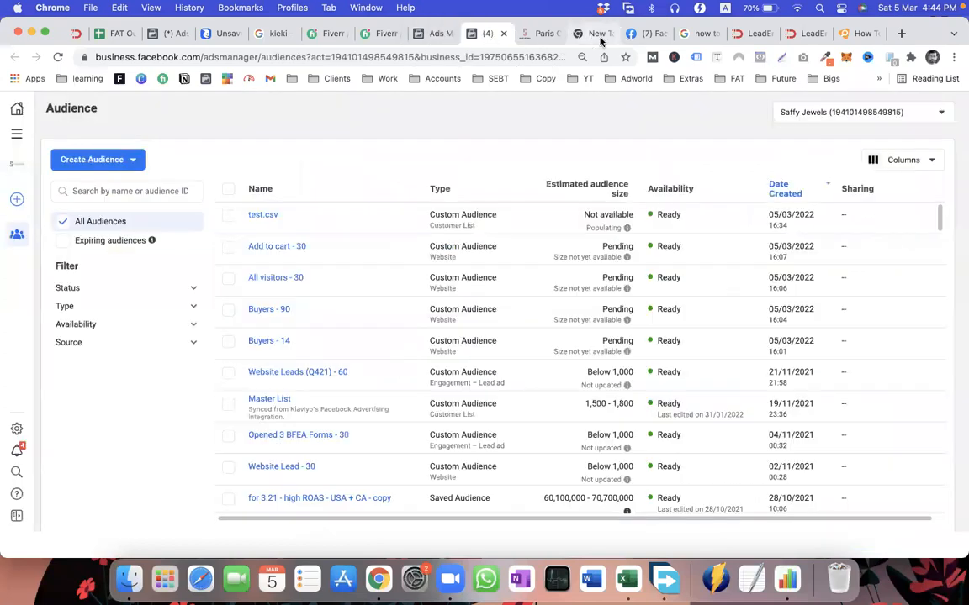
Open LeadEnforce's Plans & Pricing page and highlight the Trial plan's free 7-day offer and the page heading
left_click(738, 34)
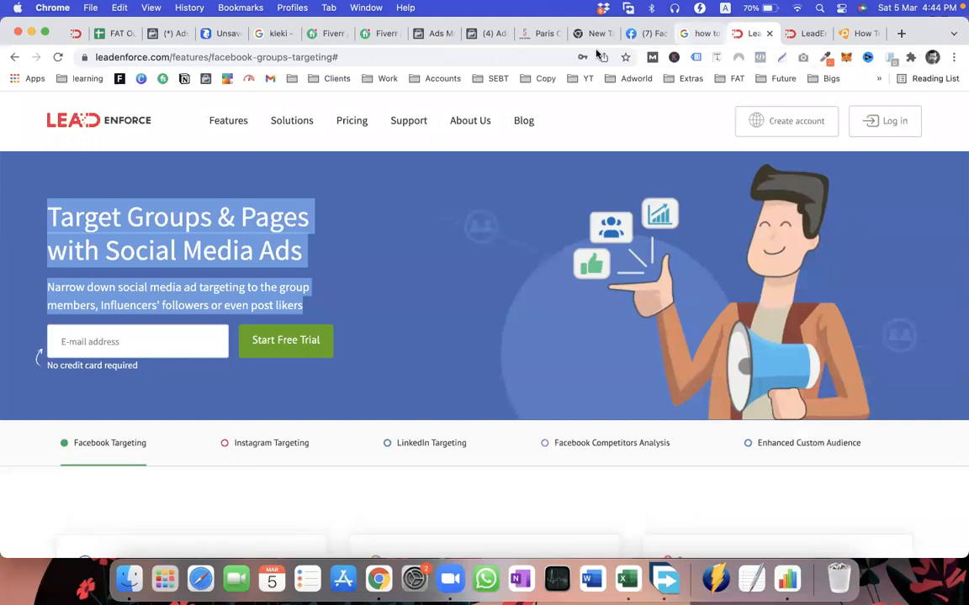
scroll(398, 316, "down", 2)
scroll(398, 316, "down", 6)
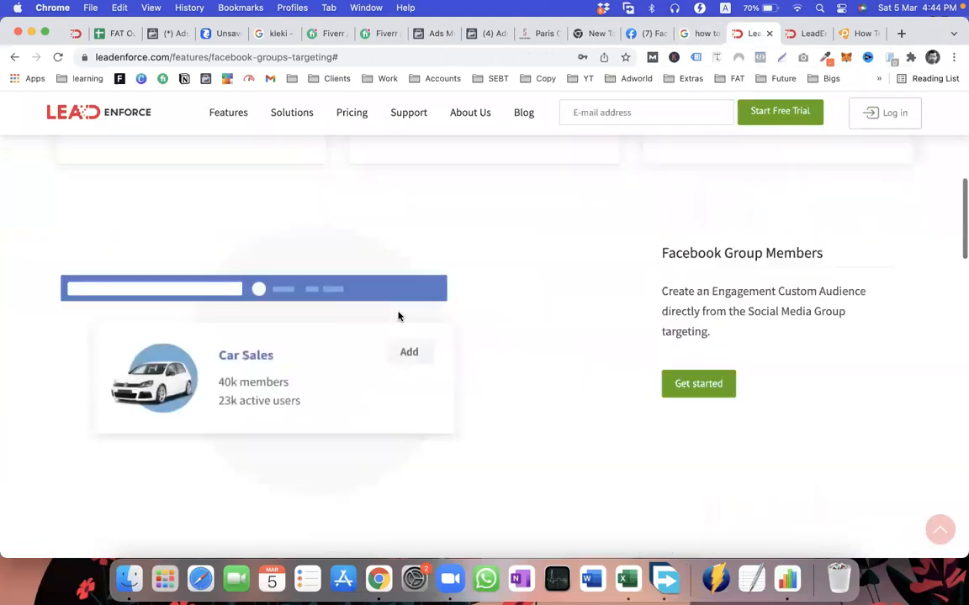
scroll(398, 316, "up", 8)
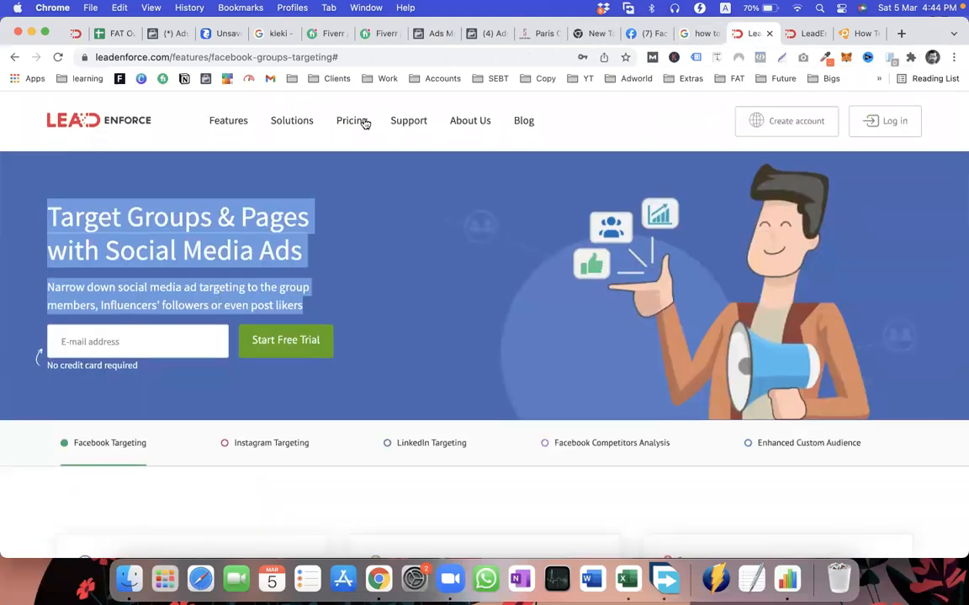
left_click(365, 122)
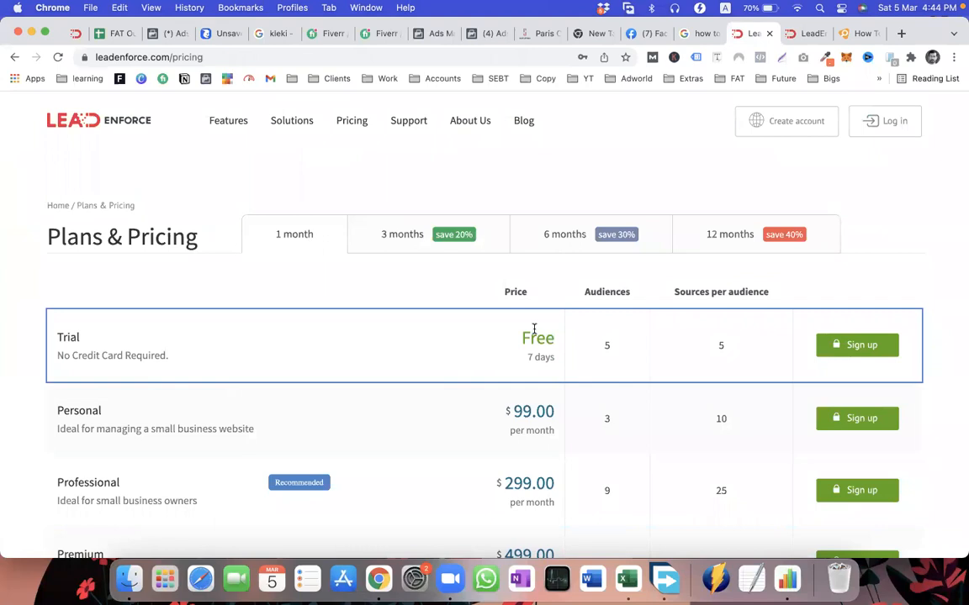
triple_click(557, 360)
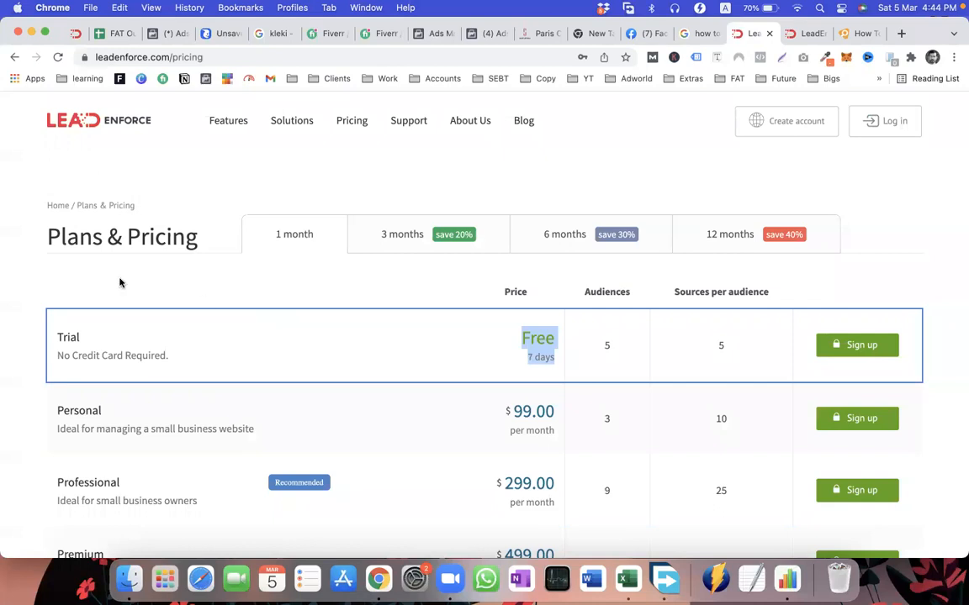
left_click_drag(47, 232, 197, 258)
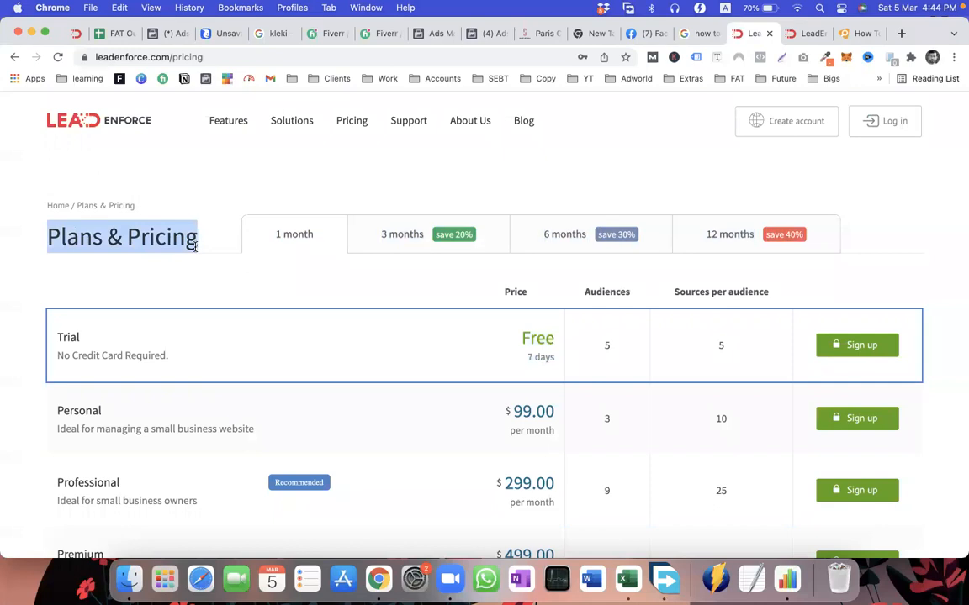
Highlight the "No Credit Card Required" note under the Trial plan on LeadEnforce's pricing page
left_click(200, 578)
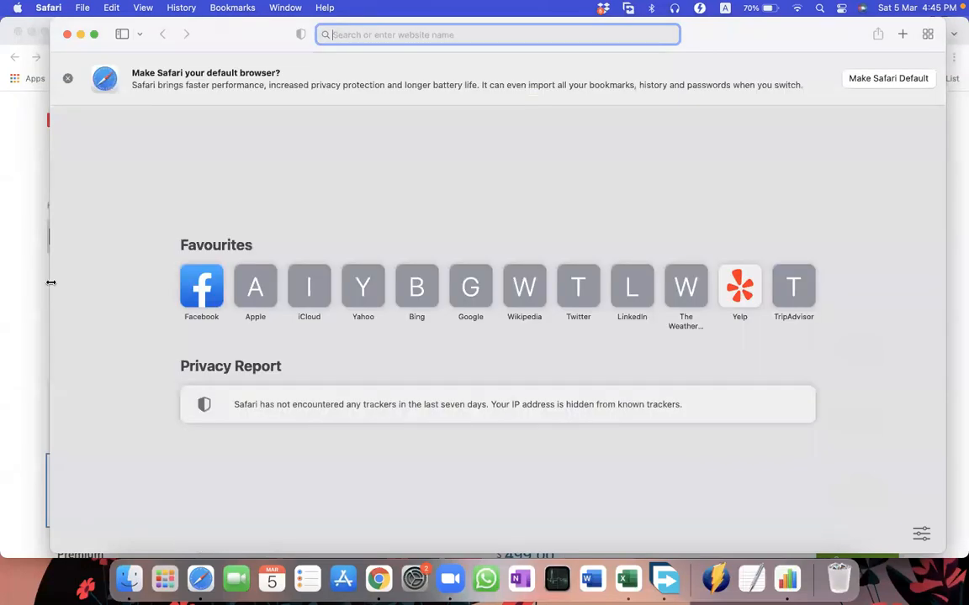
left_click(68, 34)
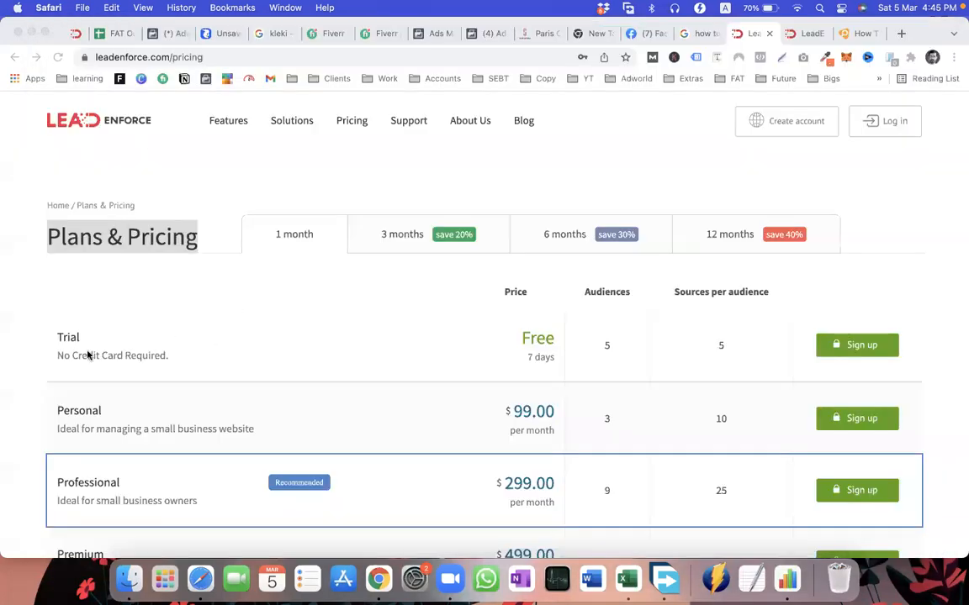
left_click(143, 355)
left_click_drag(82, 359, 77, 358)
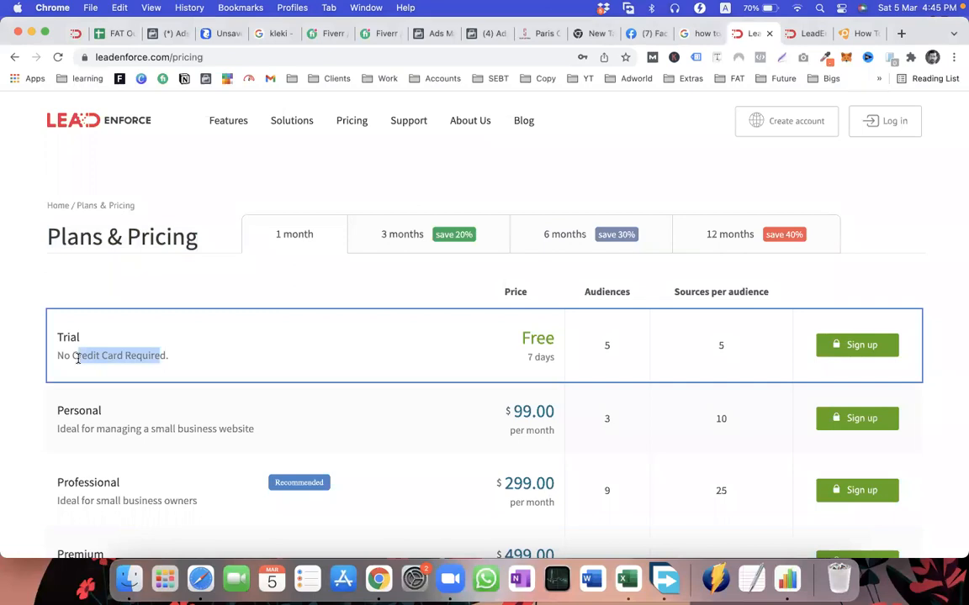
mouse_move(78, 359)
left_mouse_down()
mouse_move(102, 357)
mouse_move(58, 359)
left_mouse_up()
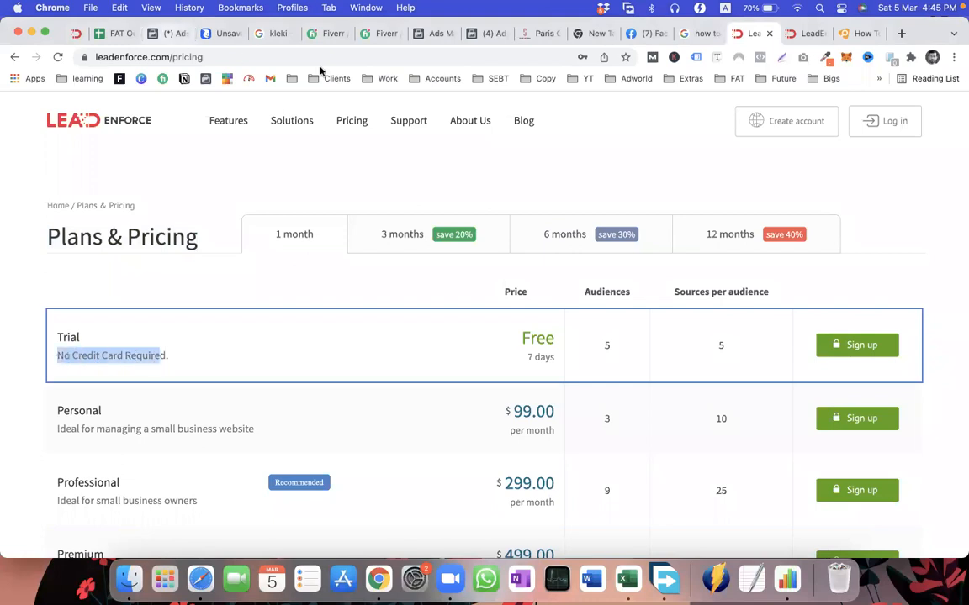
Switch to Fiverr's "buy emails list" search results and highlight the number of services available
left_click(330, 34)
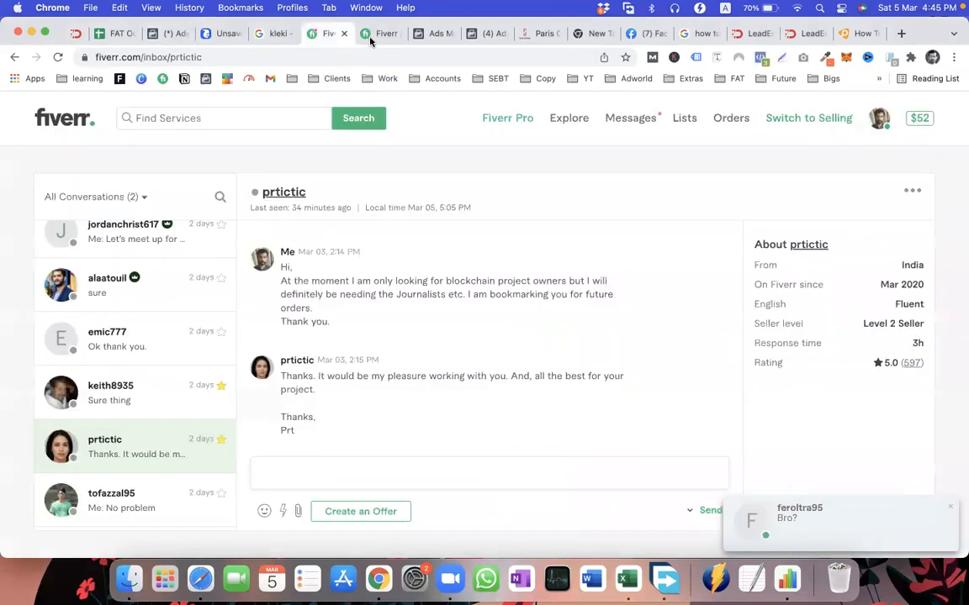
left_click(380, 33)
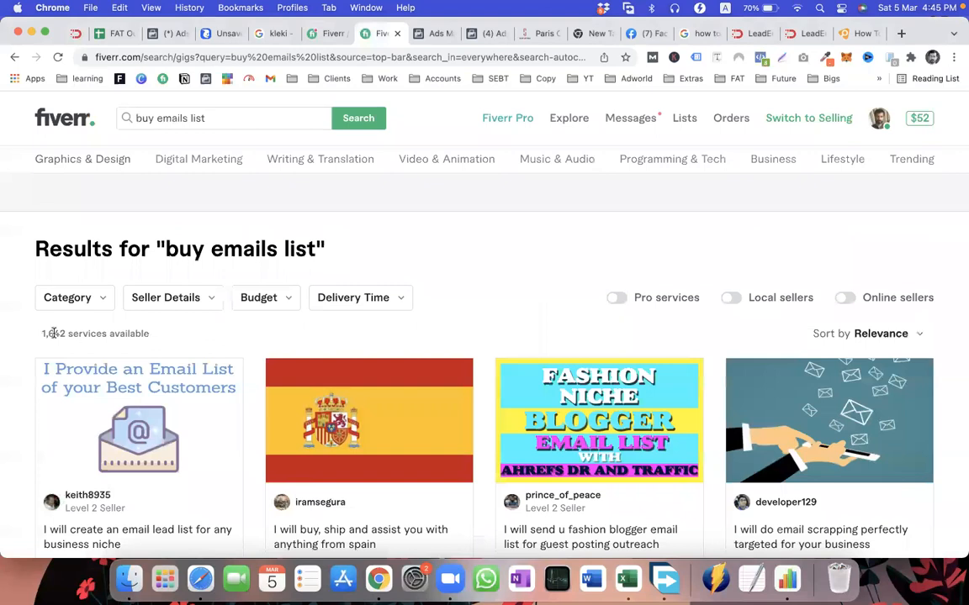
left_click_drag(150, 334, 53, 333)
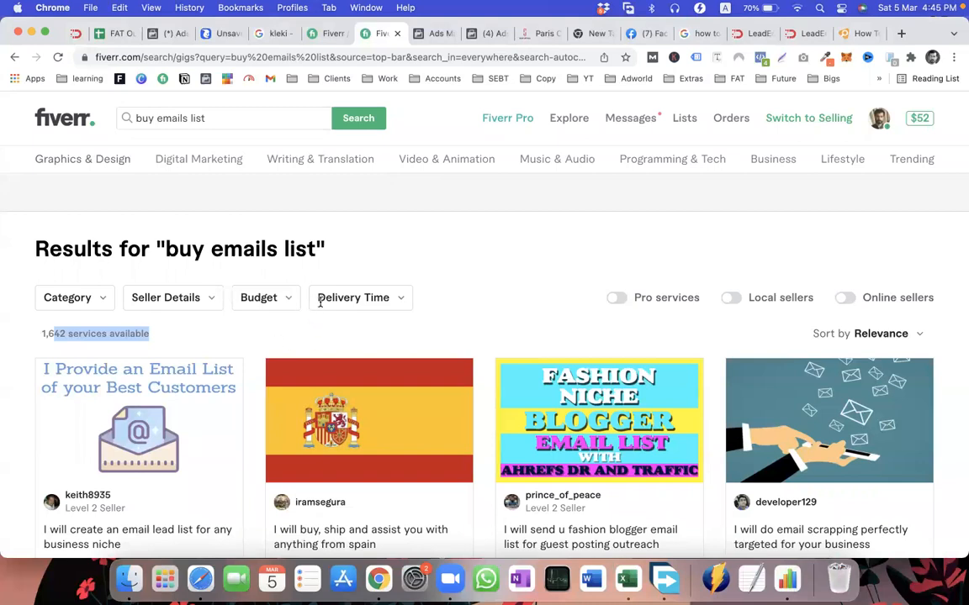
Return to LeadEnforce's Plans & Pricing page and highlight the Trial plan's audiences and sources-per-audience limits
left_click(736, 35)
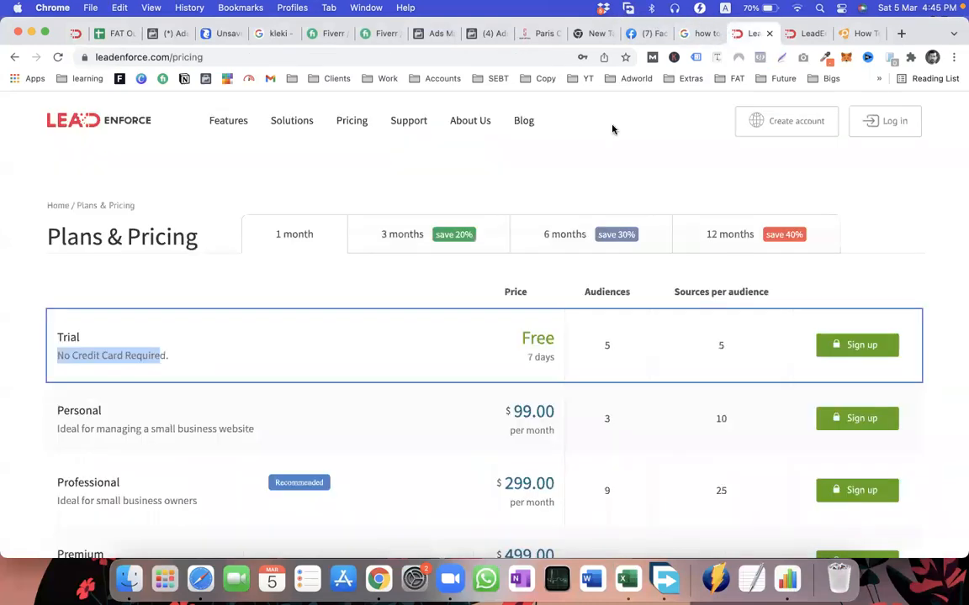
left_click_drag(602, 346, 720, 346)
double_click(720, 346)
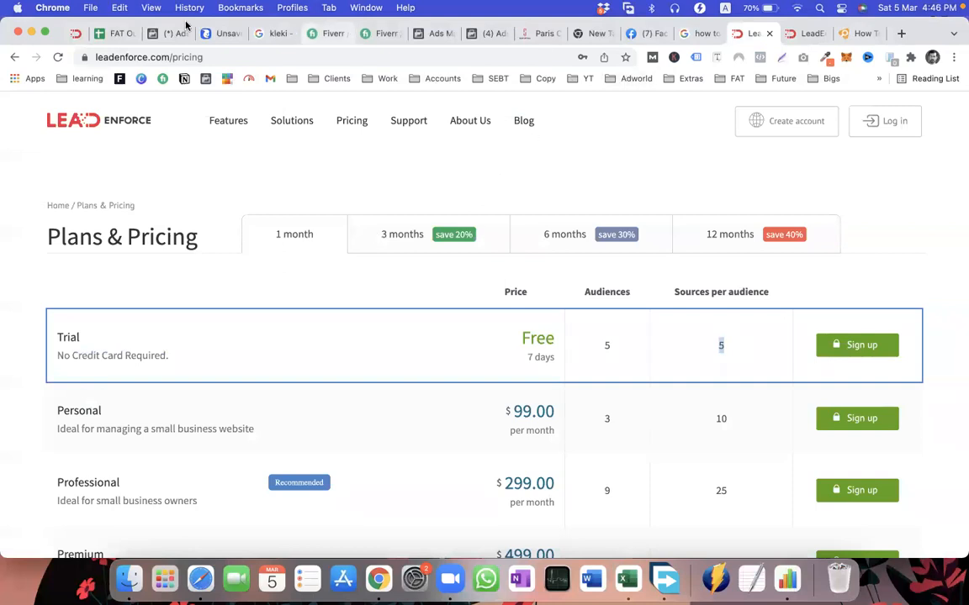
In the FAT Outline sheet, shade A57:A62 grey, from "Interest Stacking and Layering" through "2 Extremely Powerful Targeting Methods which are rarely known"
left_click(114, 34)
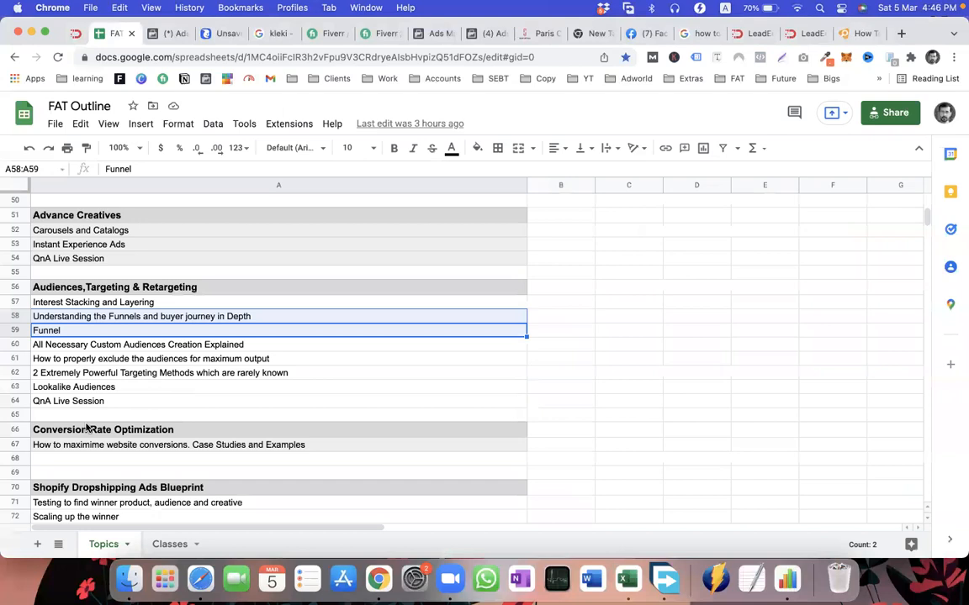
scroll(86, 427, "up", 1)
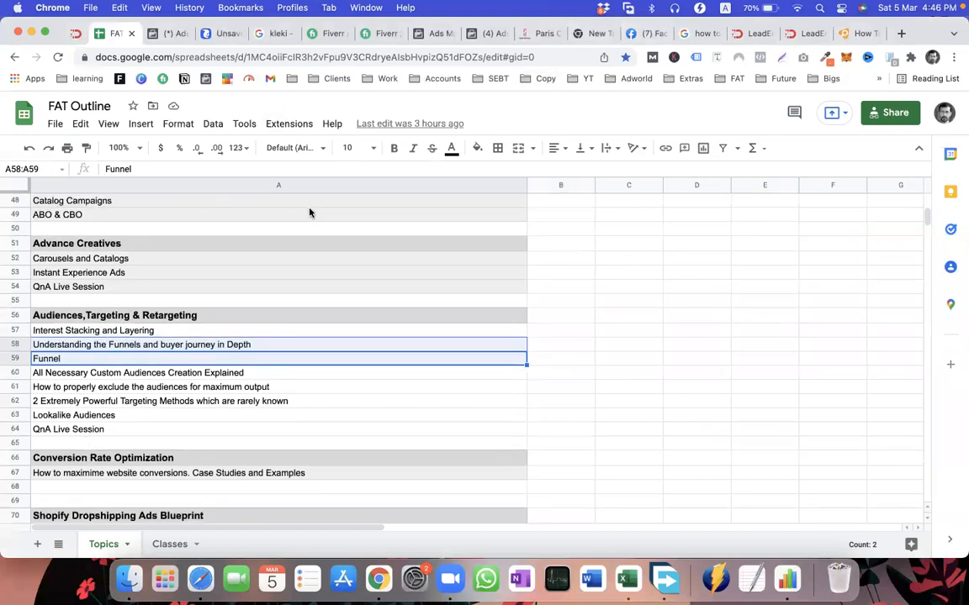
left_click_drag(84, 401, 78, 350)
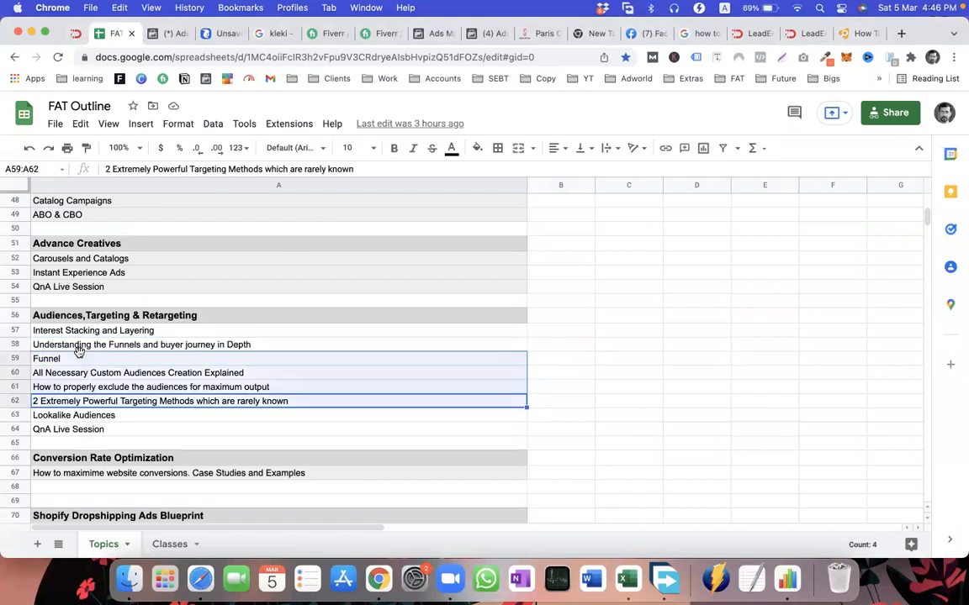
left_click(78, 400)
left_click_drag(74, 392, 70, 333)
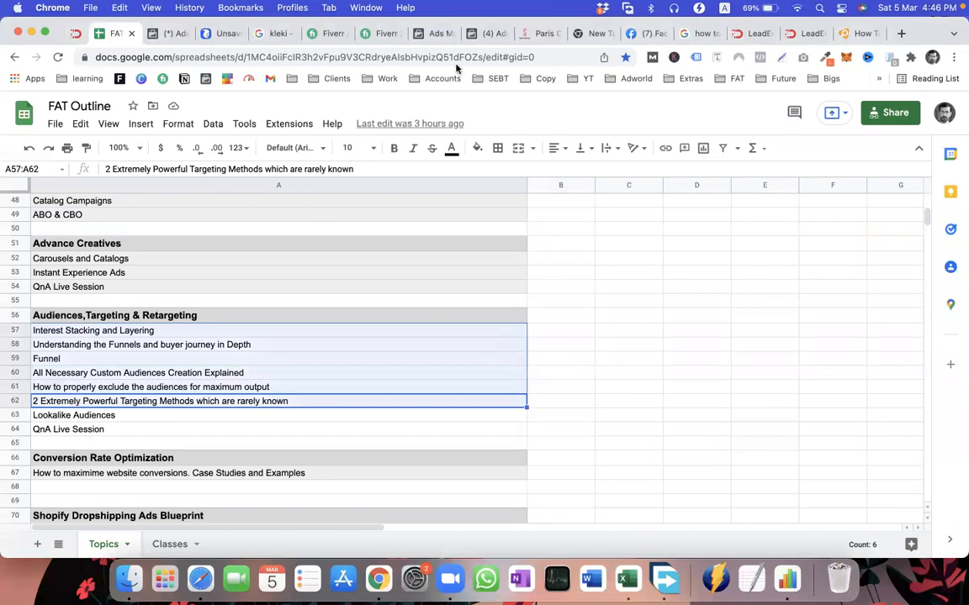
left_click(478, 149)
left_click(588, 263)
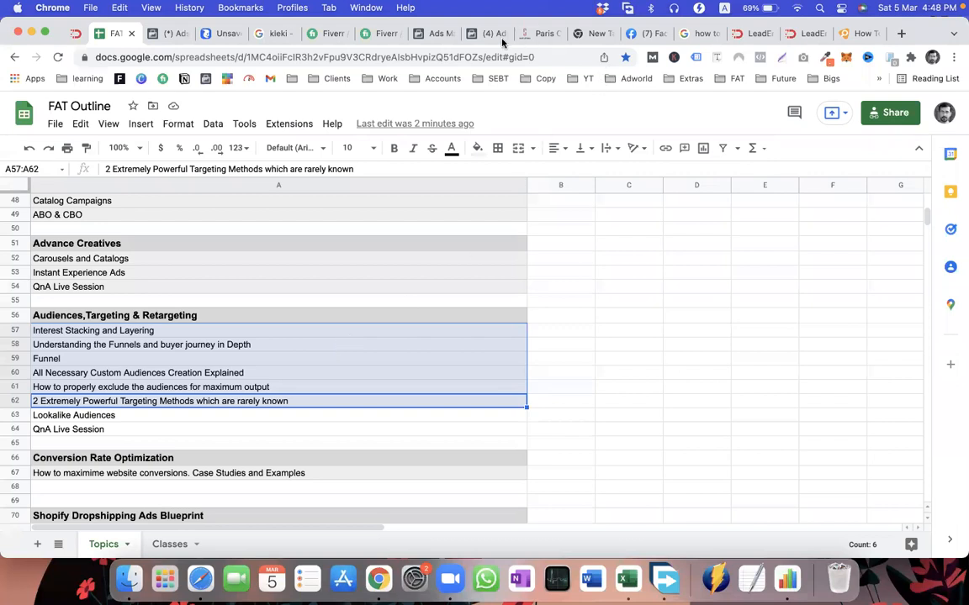
Switch to the Ads Manager Audiences page, locate the Audiences entry under Advertise in All tools, and return to the audience list
left_click(479, 39)
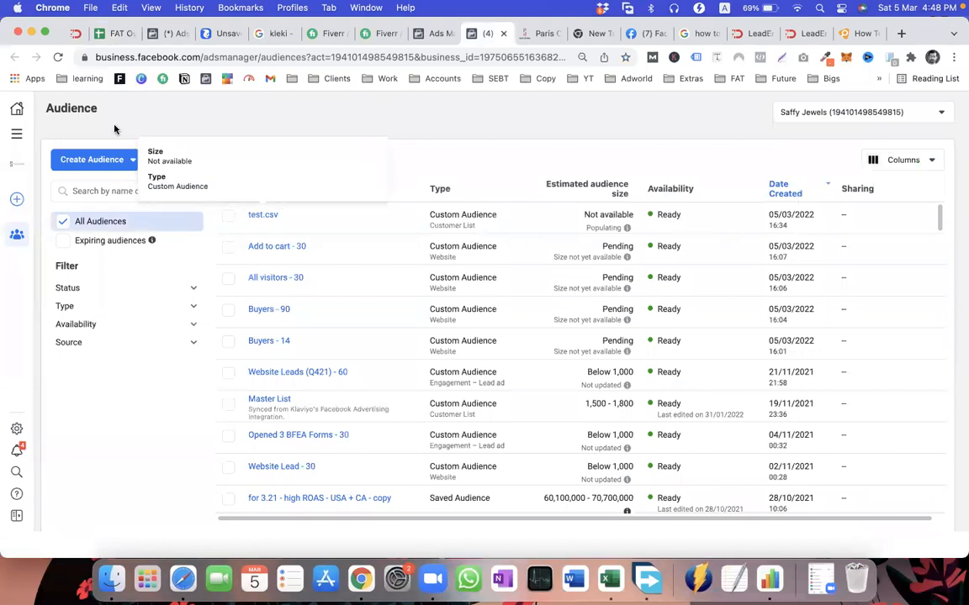
left_click_drag(48, 109, 71, 108)
left_click(16, 134)
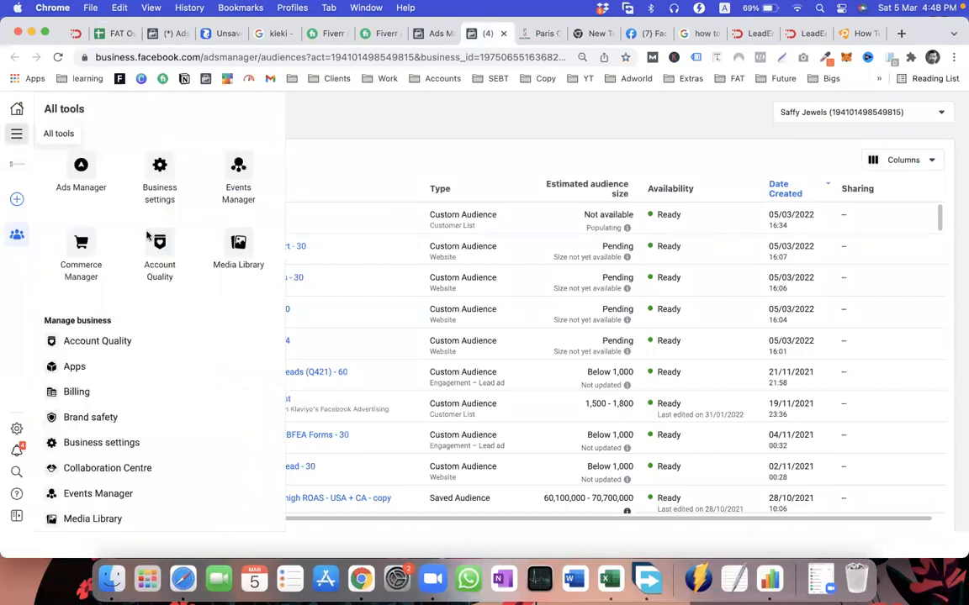
scroll(80, 404, "down", 5)
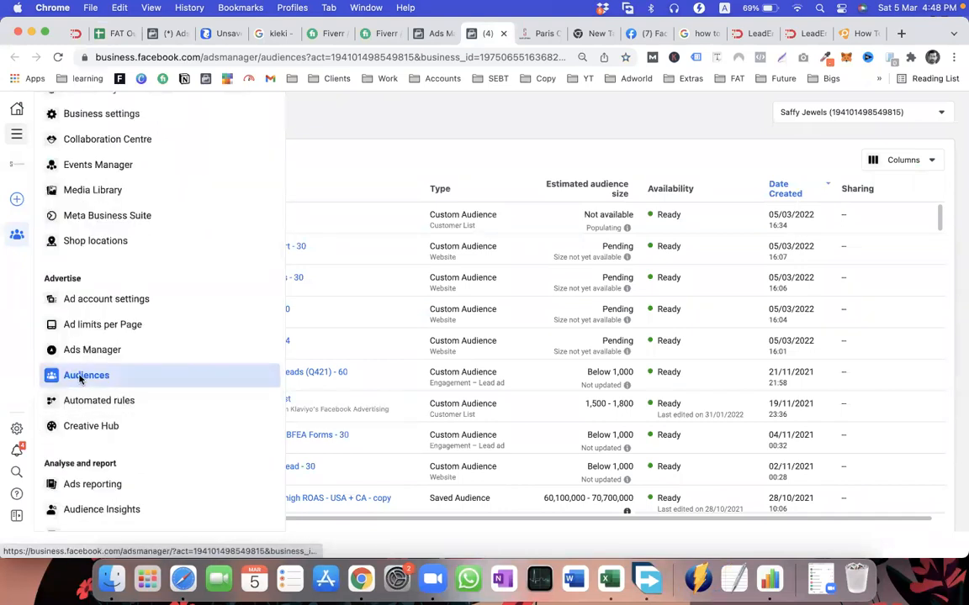
scroll(94, 385, "up", 8)
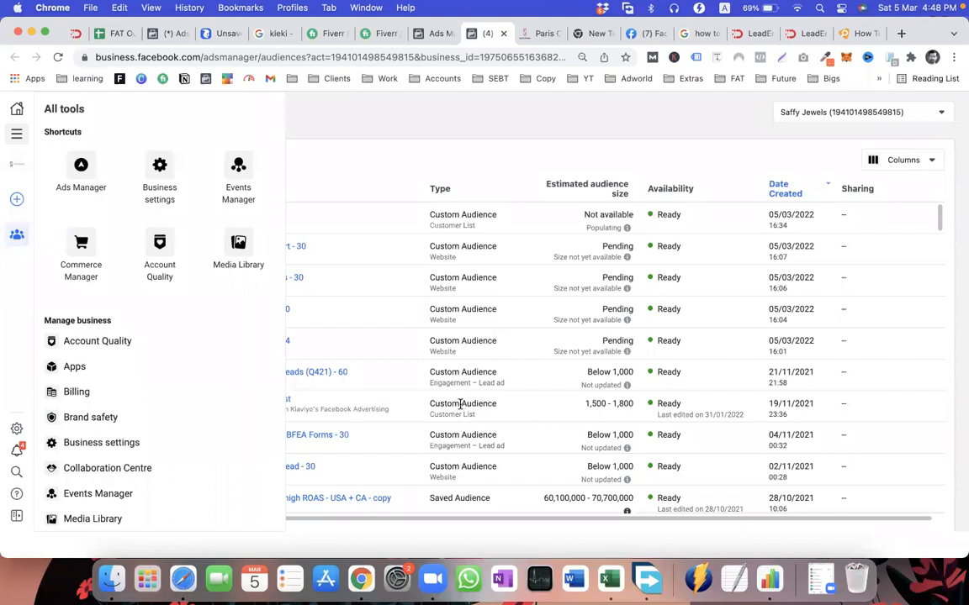
left_click(719, 440)
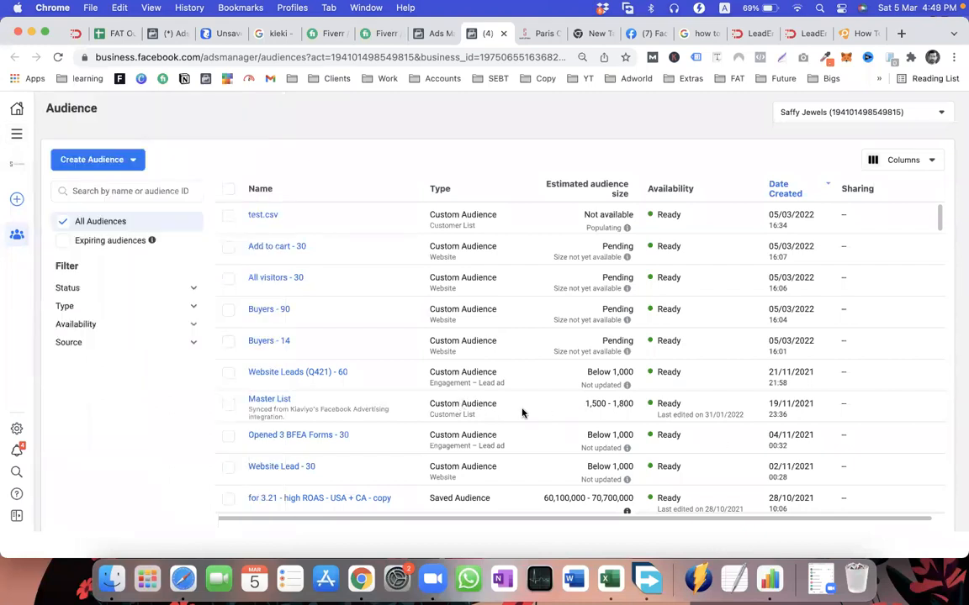